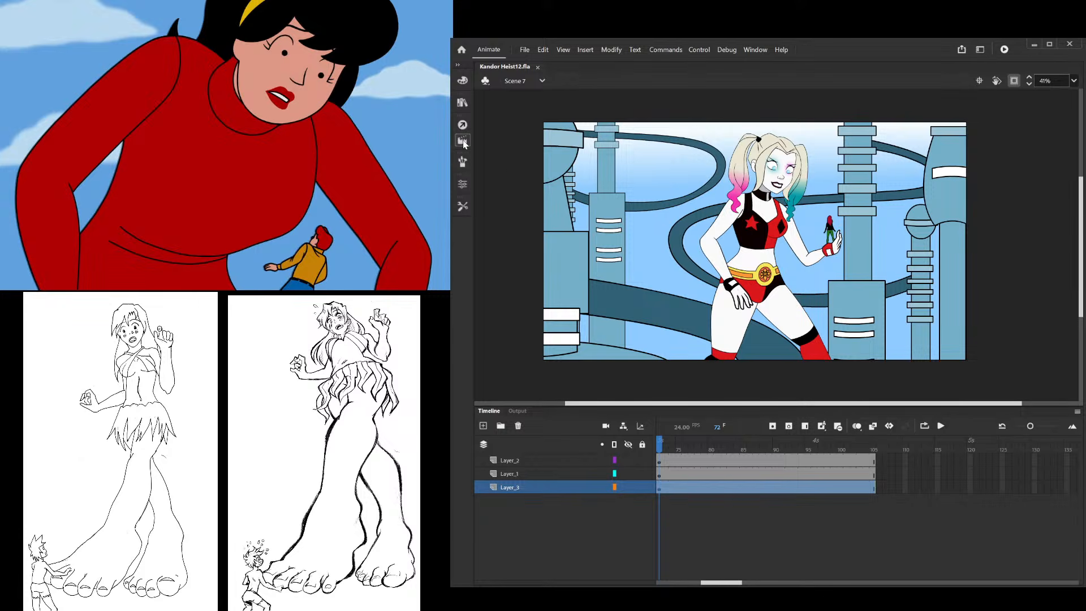
Review the Scene 5 and Scene 7 animations frame by frame, and examine the blonde character and her raised hand up close
click(504, 138)
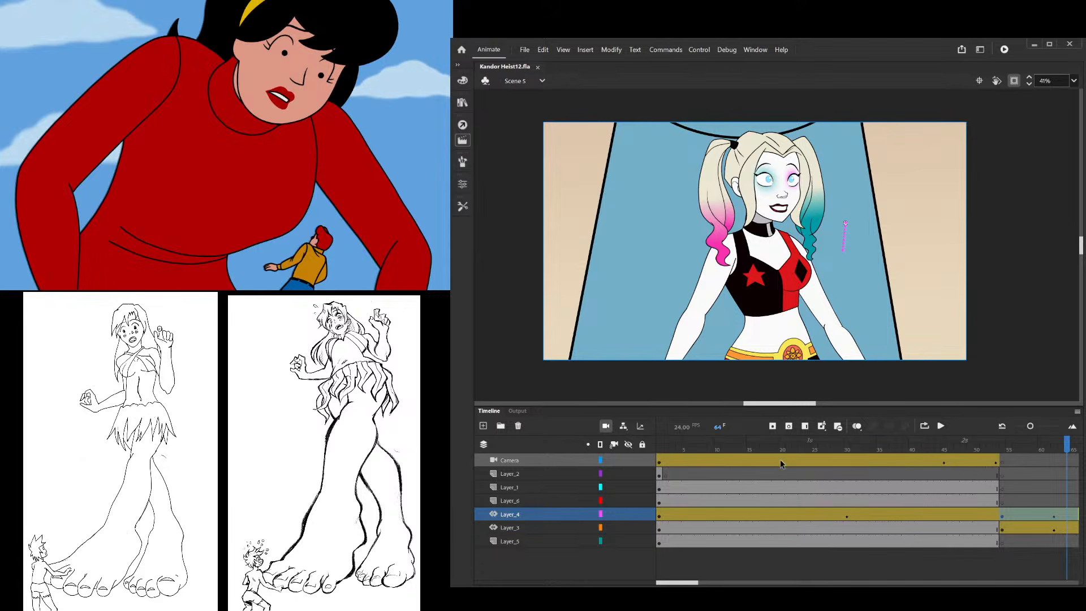
drag(728, 444, 834, 444)
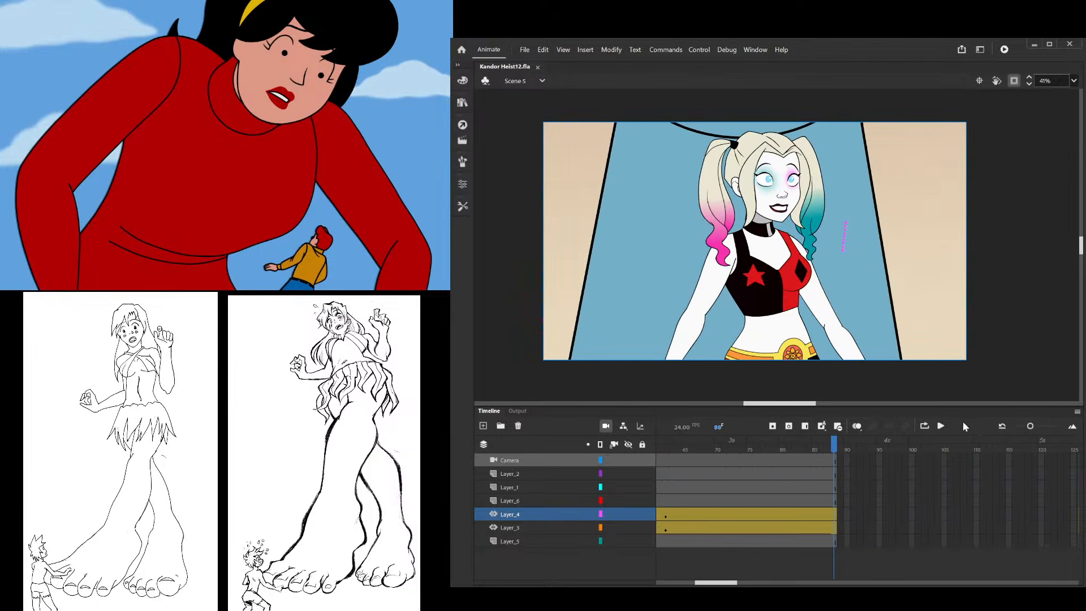
click(511, 152)
drag(727, 444, 568, 451)
scroll(777, 276, down, 1)
drag(775, 277, 677, 283)
drag(659, 444, 931, 433)
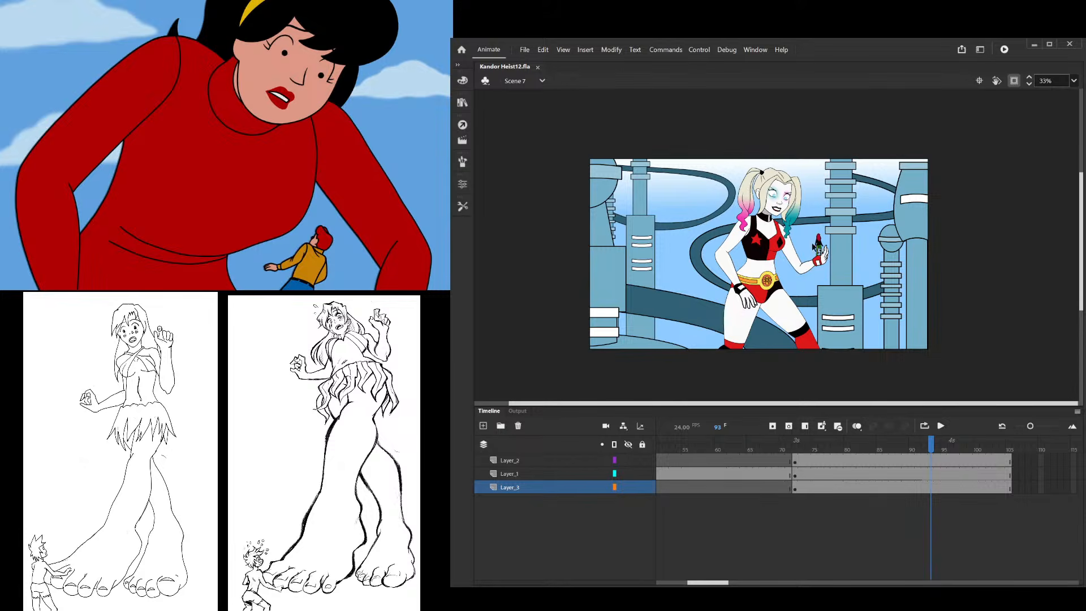
scroll(817, 191, up, 3)
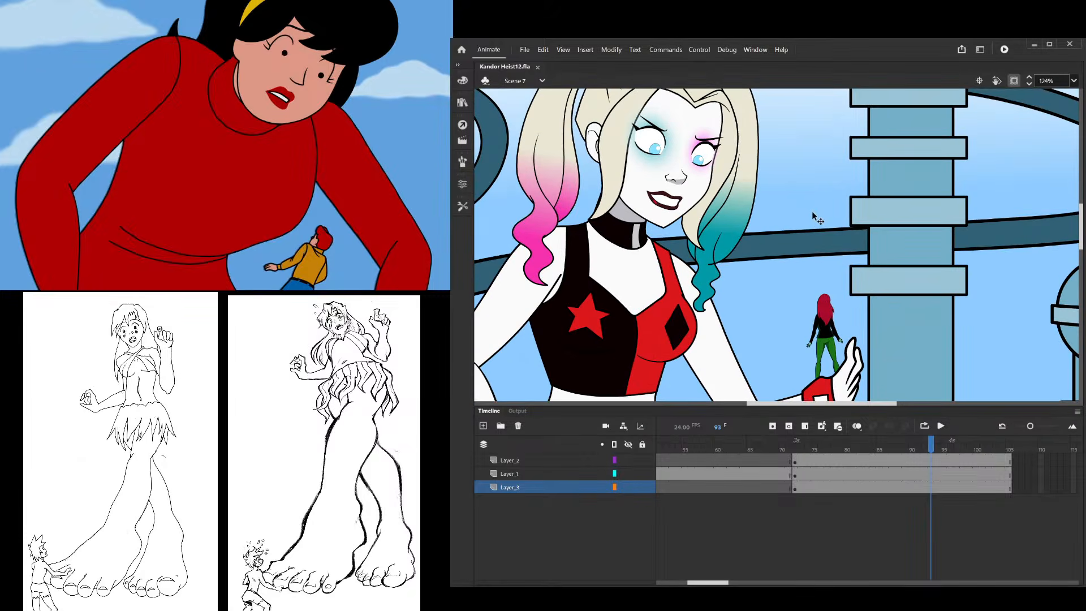
scroll(815, 221, down, 1)
scroll(819, 232, down, 2)
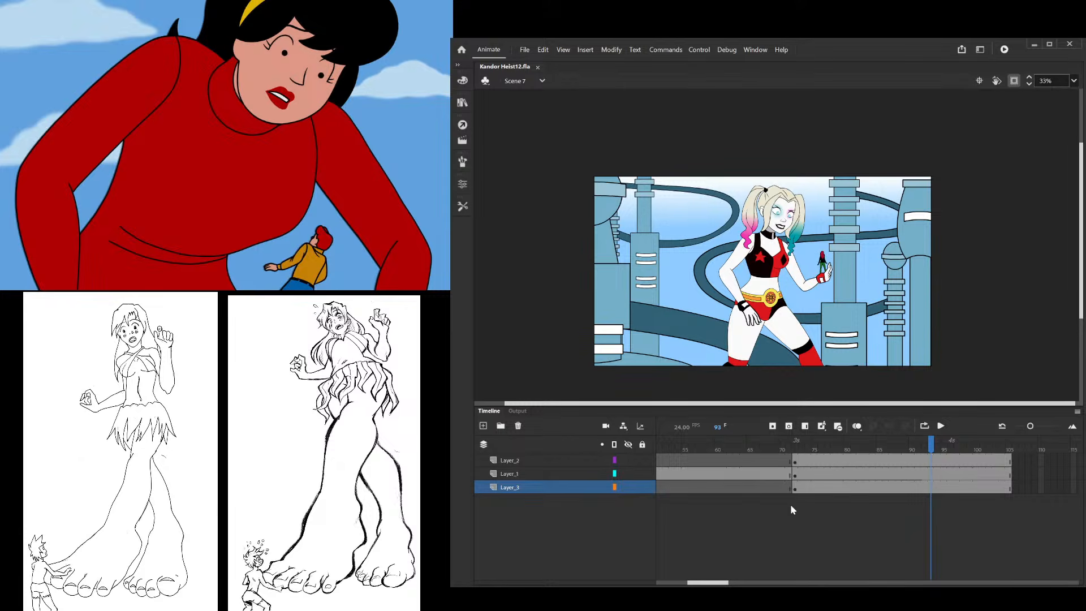
Shift the narrow background tower behind the character slightly down and to the right in the second part of Scene 7
drag(880, 448, 990, 445)
click(747, 259)
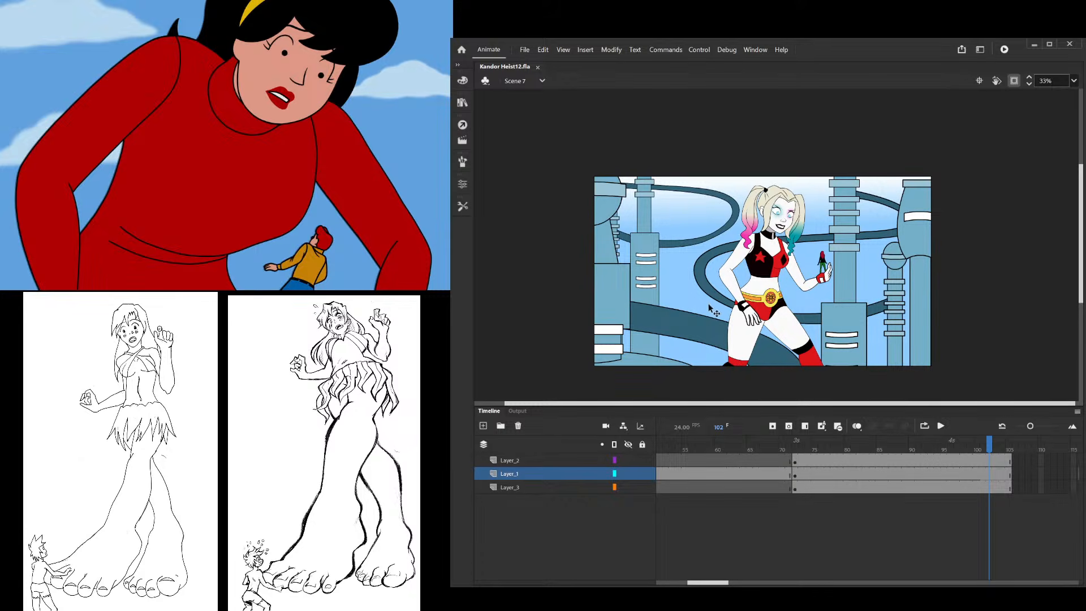
drag(648, 253, 654, 267)
drag(651, 259, 655, 264)
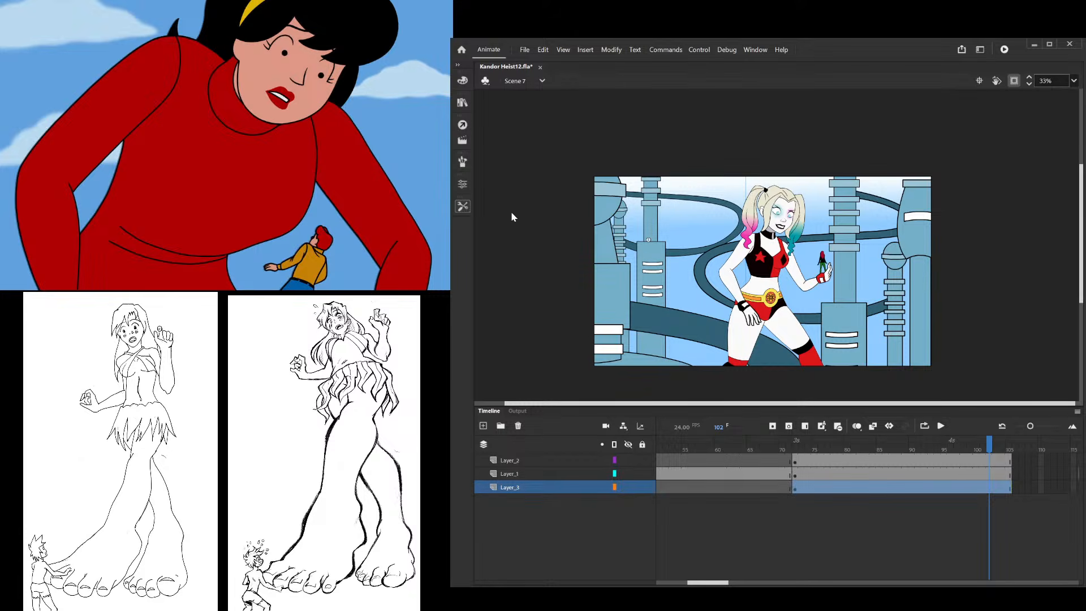
Enlarge the character's lowered hand slightly with Free Transform inside its nested arm symbol
key(q)
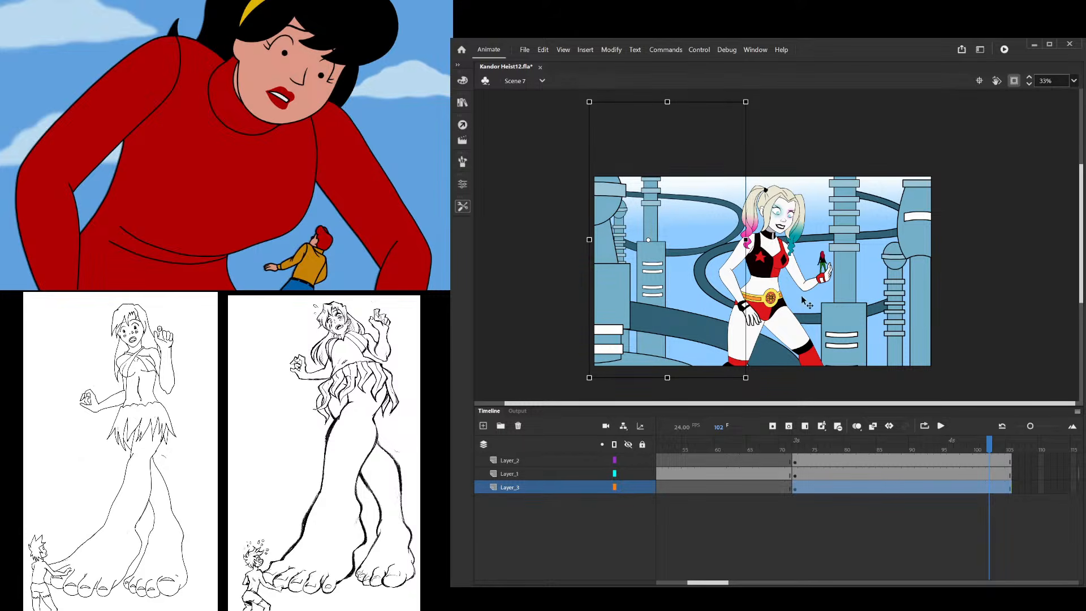
click(779, 287)
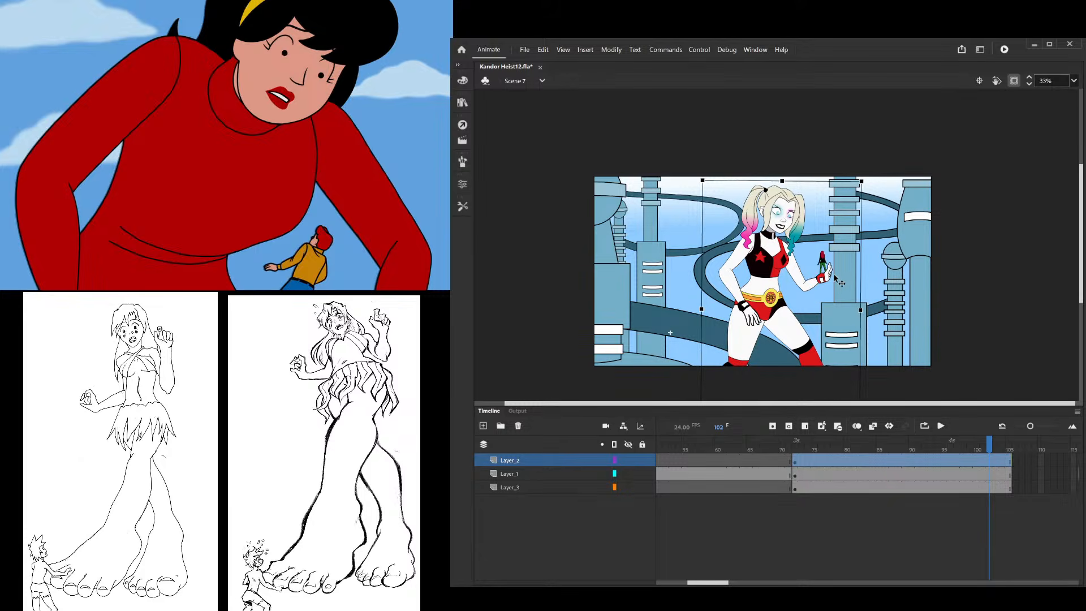
scroll(772, 306, up, 3)
double_click(704, 342)
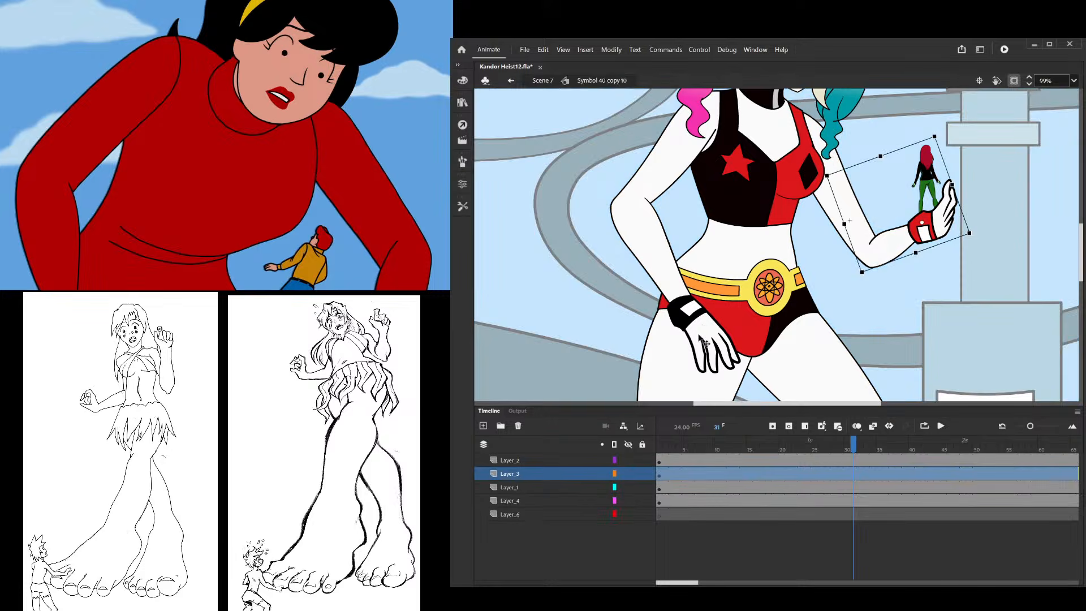
click(704, 342)
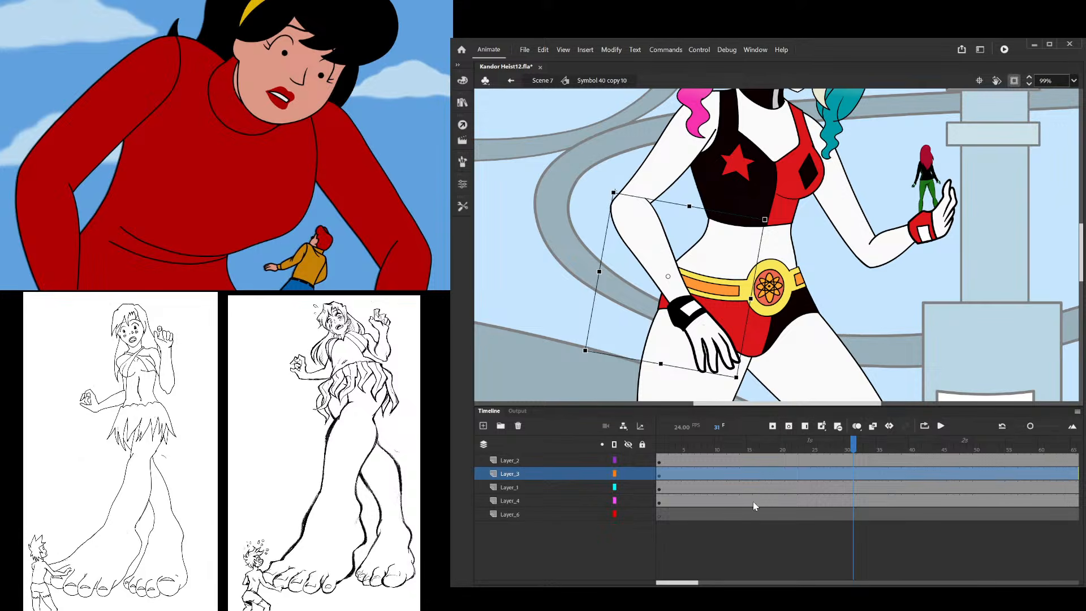
double_click(716, 327)
click(716, 339)
drag(741, 327, 746, 319)
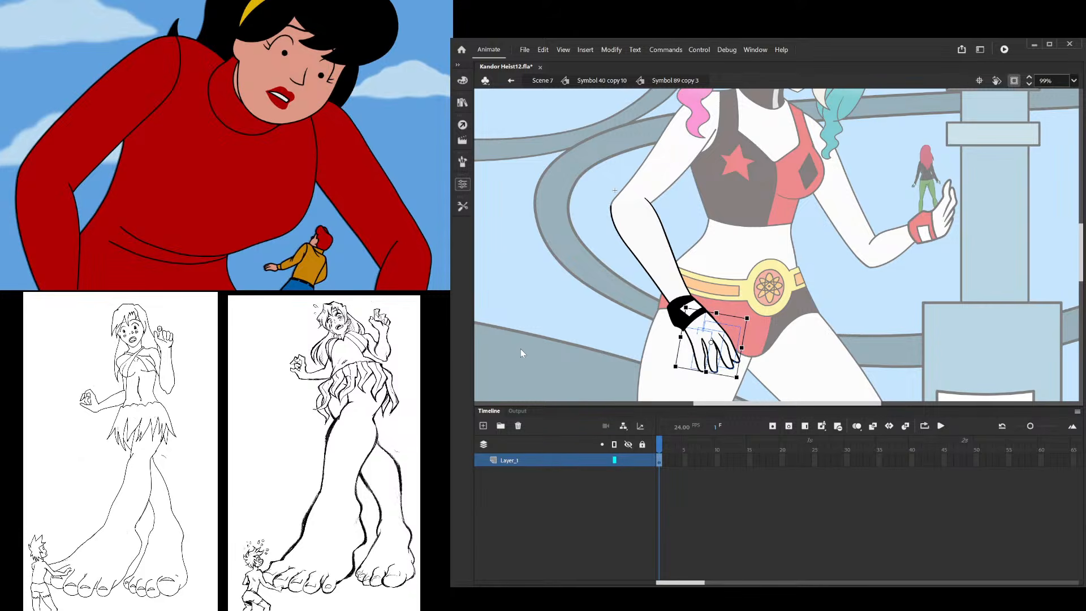
Enlarge the raised hand and red wristband together inside the other arm's symbol, scaling from a pivot placed at the wrist
double_click(949, 290)
click(949, 228)
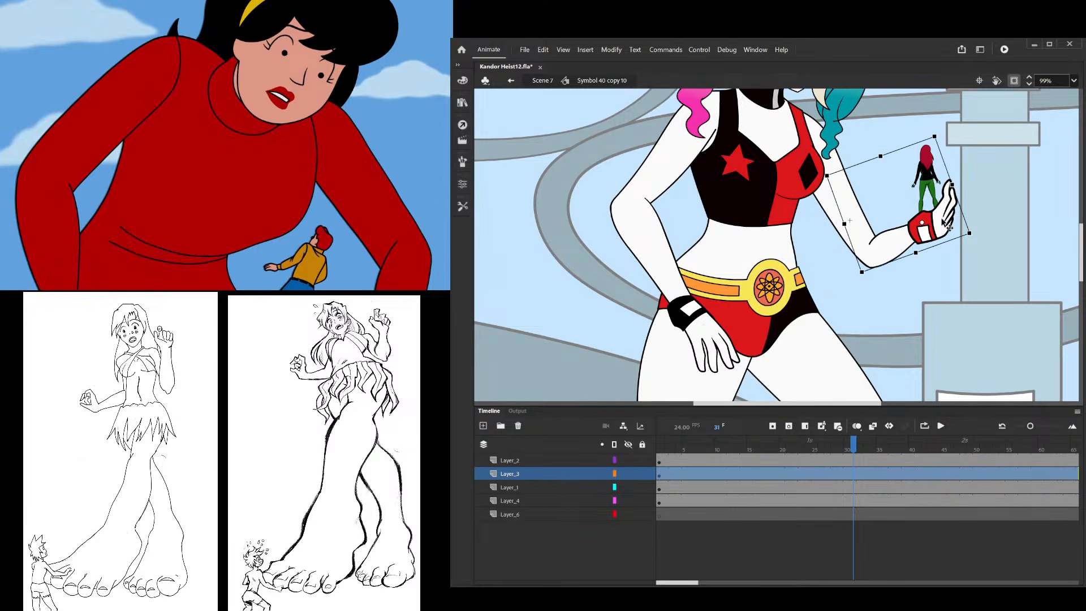
double_click(949, 228)
scroll(950, 228, up, 3)
click(909, 270)
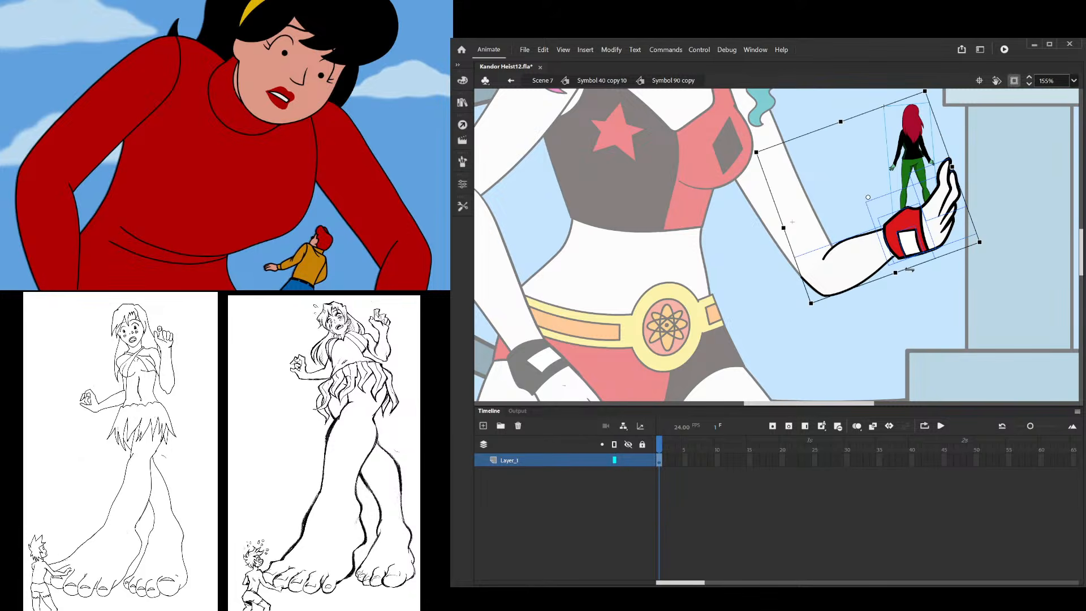
shift+click(866, 263)
shift+click(913, 135)
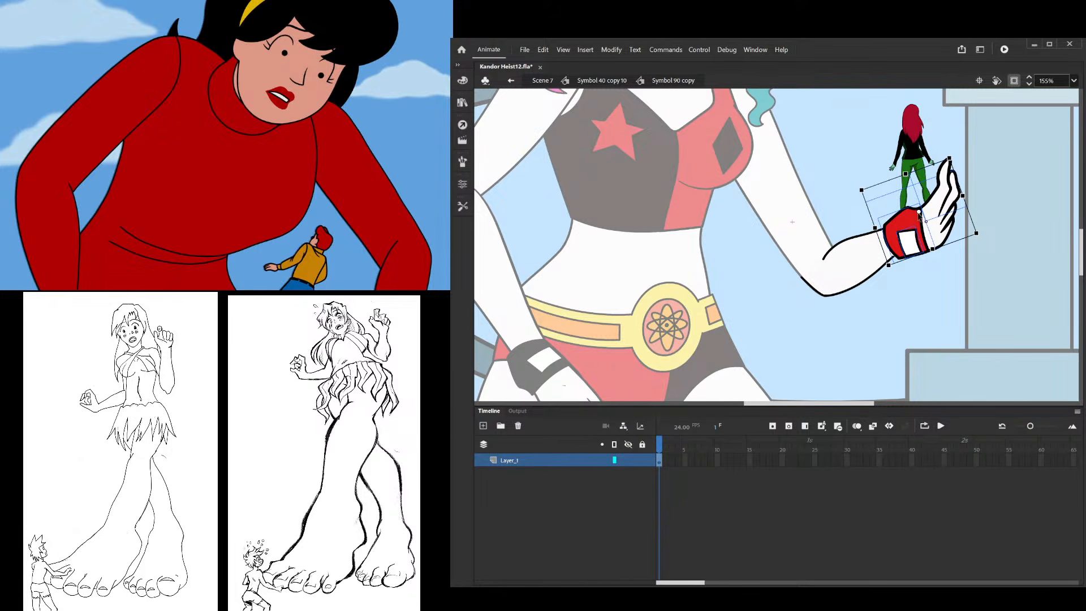
drag(919, 213, 891, 258)
scroll(859, 222, down, 2)
scroll(894, 203, up, 3)
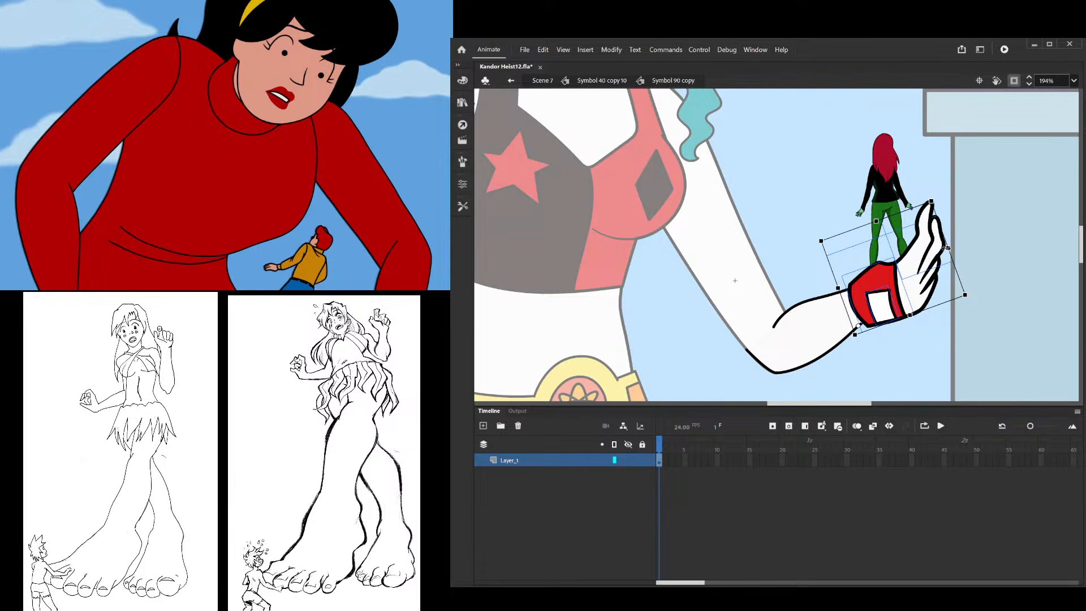
drag(948, 247, 960, 243)
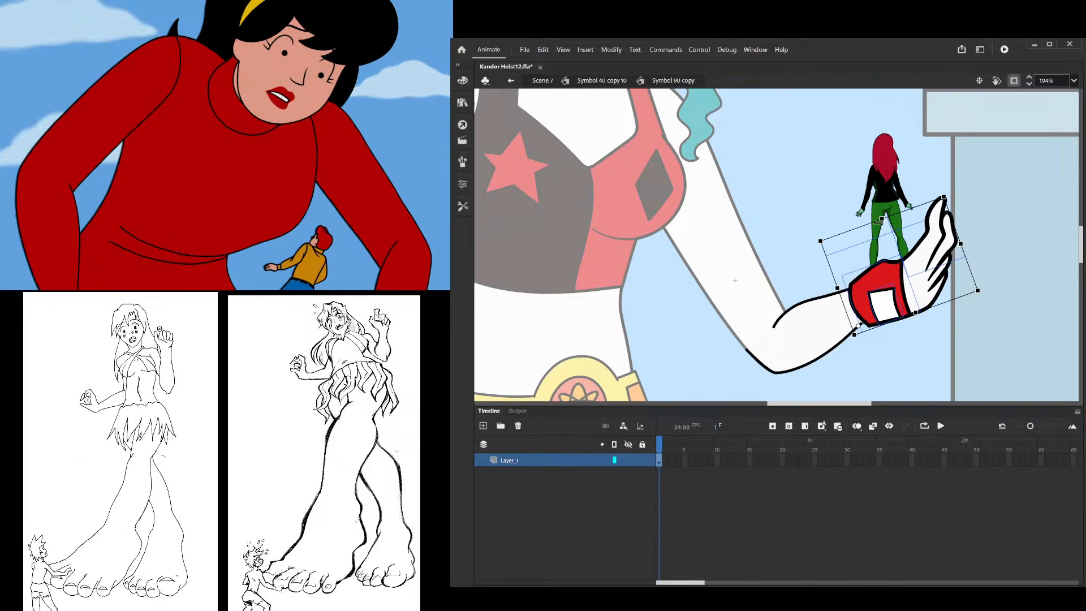
Shift the enlarged raised hand and wristband back toward the forearm so the wrist joins it, and leave the arm symbol
scroll(885, 306, up, 3)
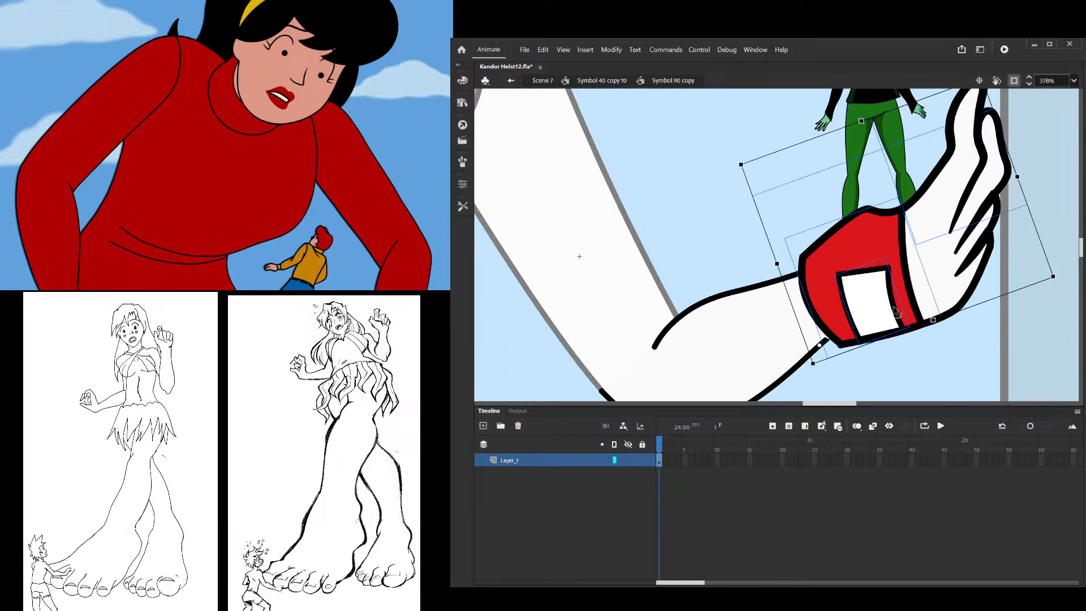
click(762, 252)
double_click(780, 283)
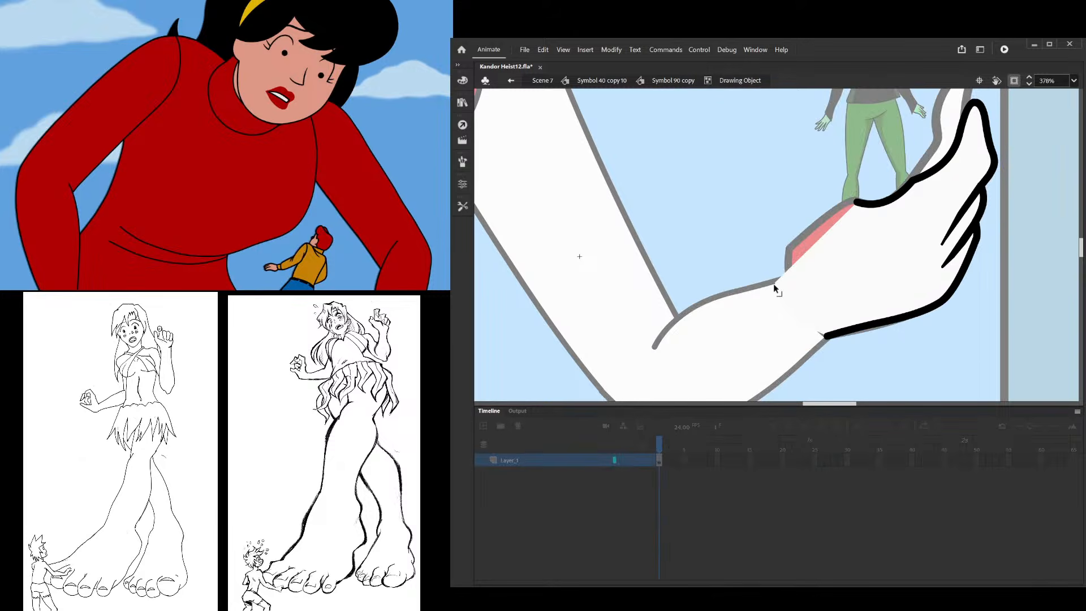
double_click(722, 223)
scroll(903, 354, down, 3)
scroll(903, 354, down, 6)
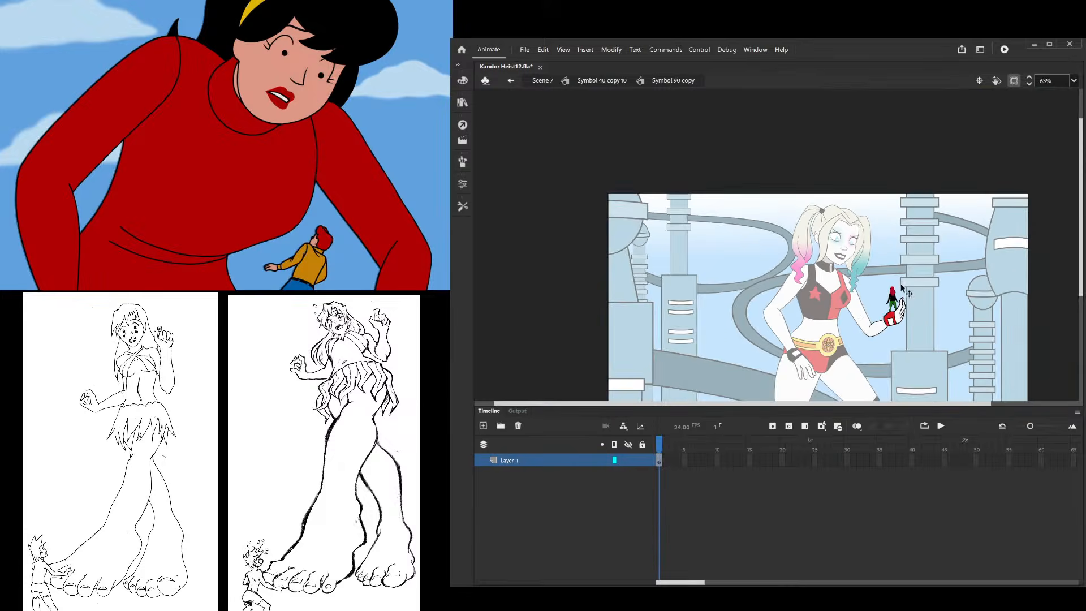
double_click(925, 239)
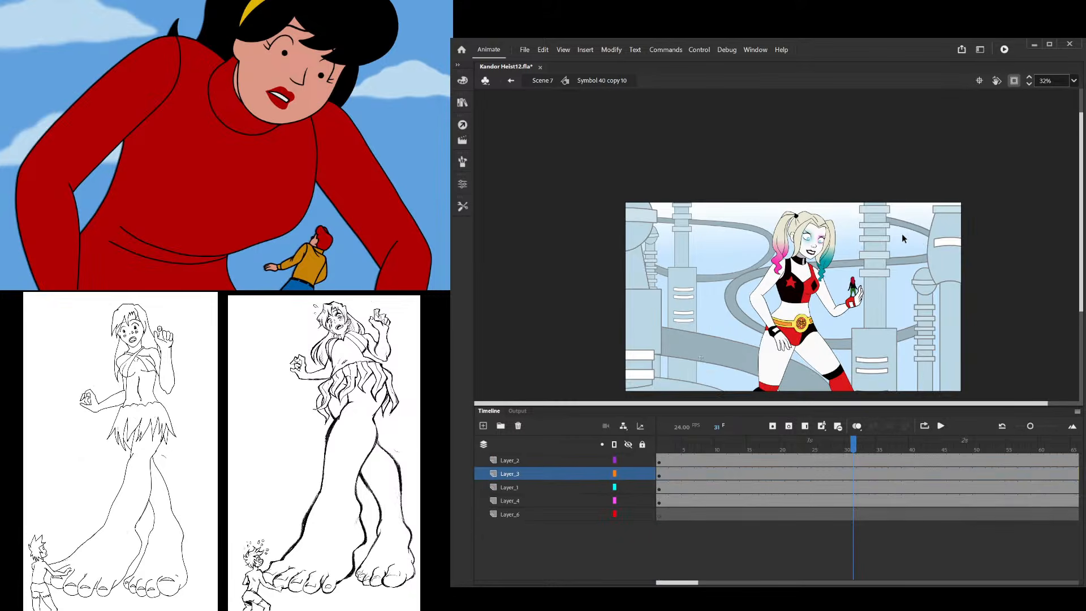
Reshape the red wristband by pulling its upper forearm-side corner down to the forearm outline, and return to Scene 7
scroll(857, 299, up, 5)
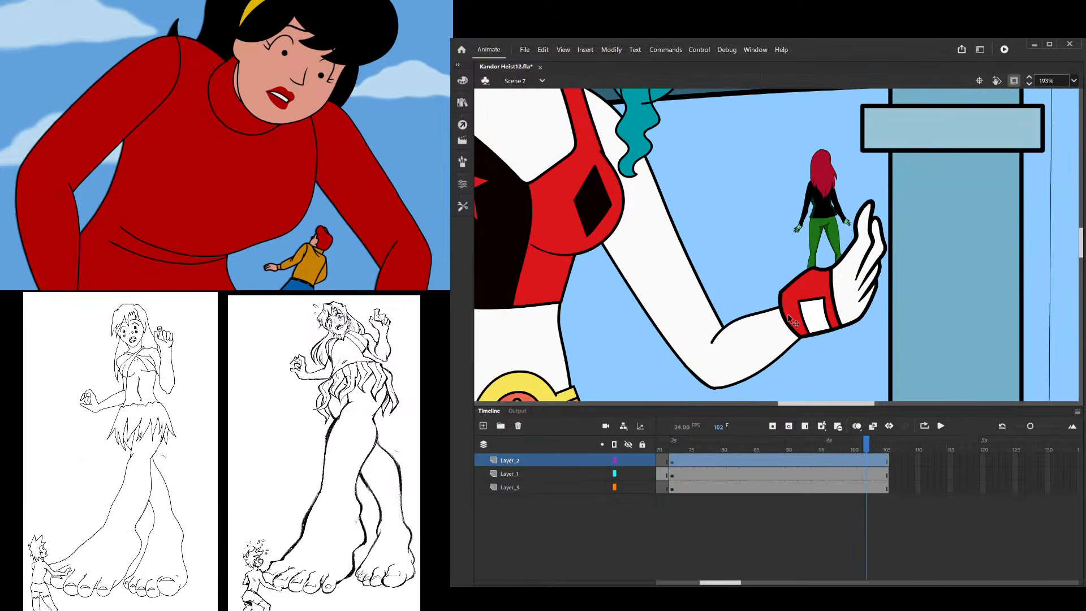
double_click(790, 318)
double_click(791, 316)
scroll(784, 294, up, 3)
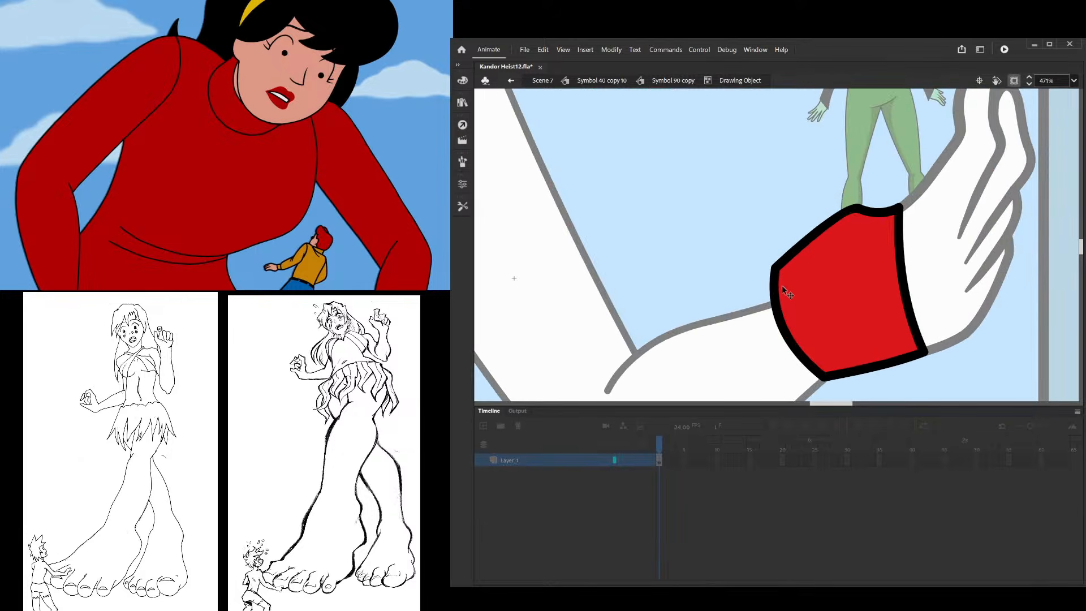
drag(774, 270, 770, 306)
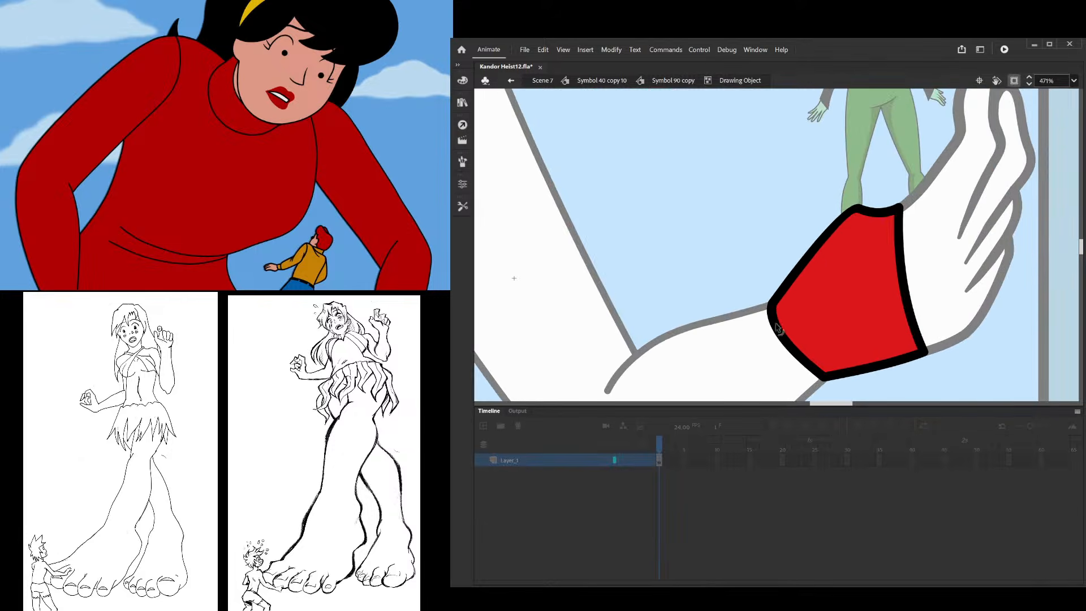
double_click(729, 247)
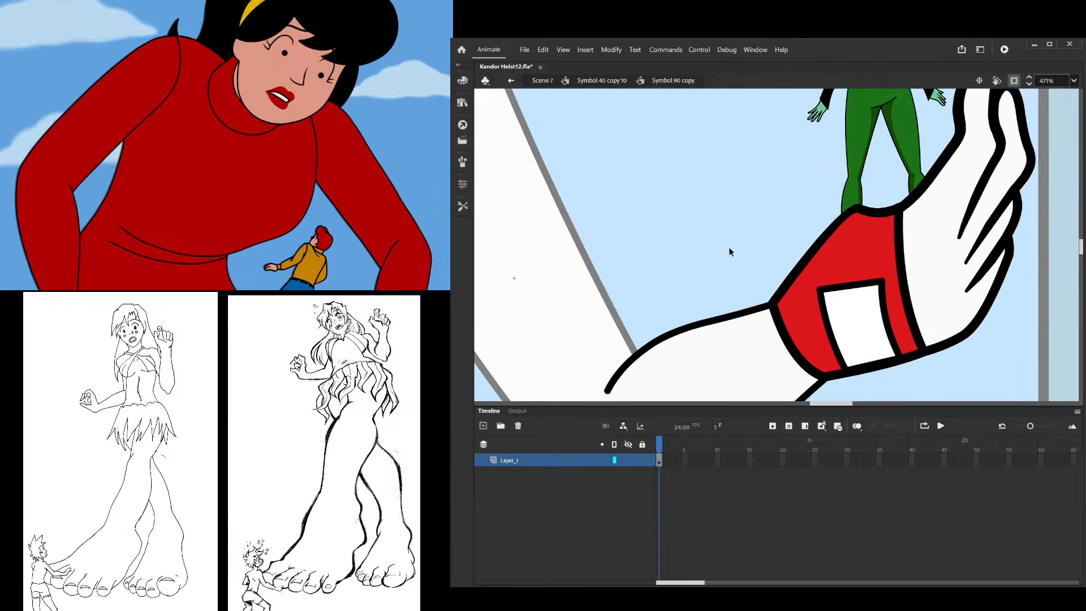
scroll(795, 311, down, 3)
scroll(832, 289, down, 5)
double_click(874, 263)
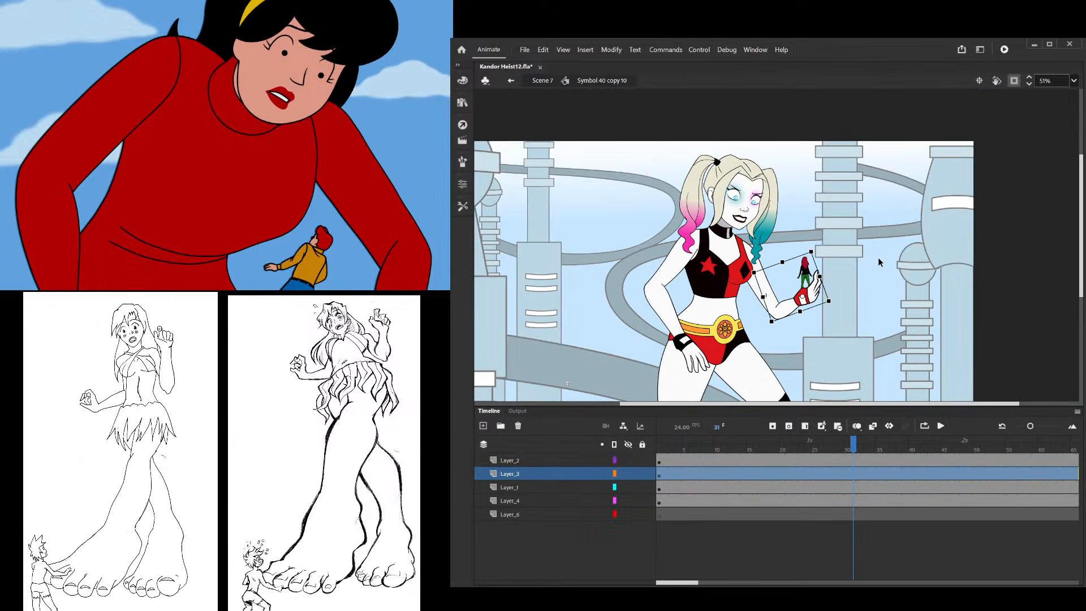
double_click(854, 244)
scroll(854, 244, down, 3)
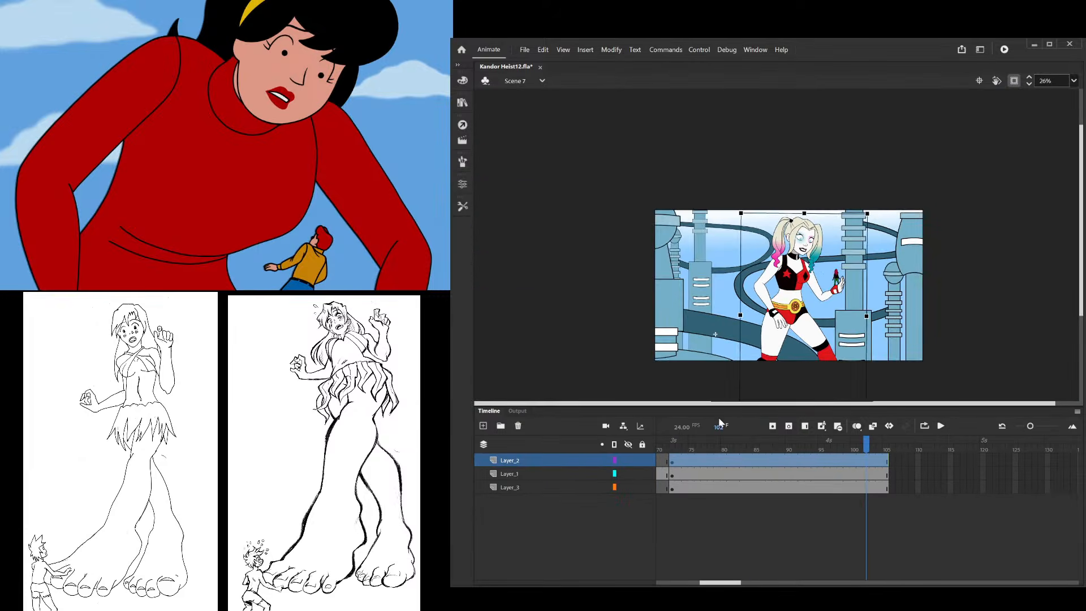
Copy the sky background from Layer_3 at frame 98 and paste it in place on that layer's frame 1
drag(712, 449, 995, 447)
click(830, 216)
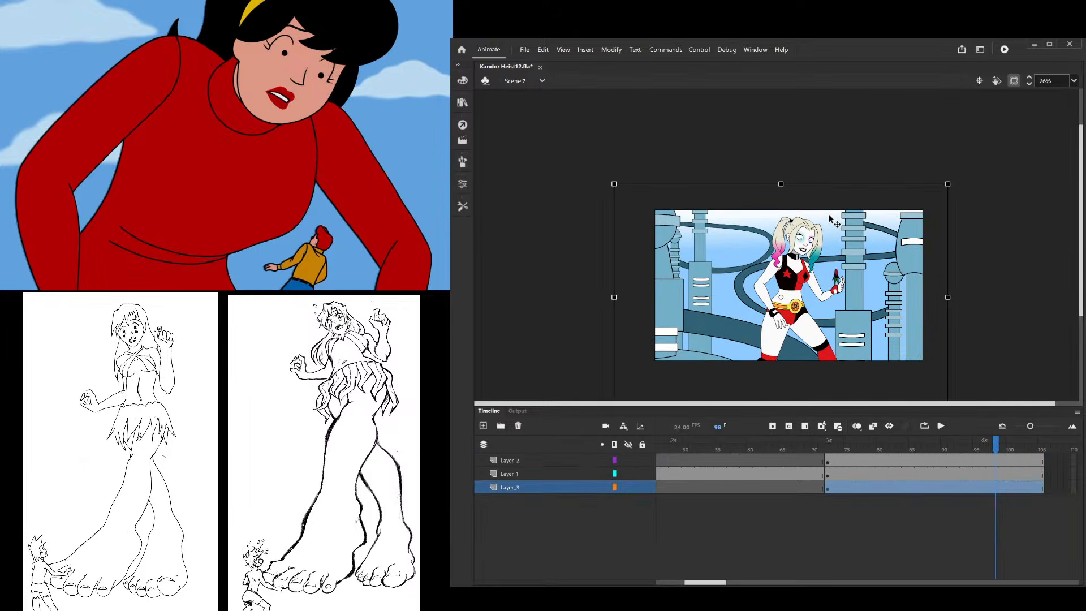
drag(829, 213, 827, 196)
drag(995, 447, 660, 495)
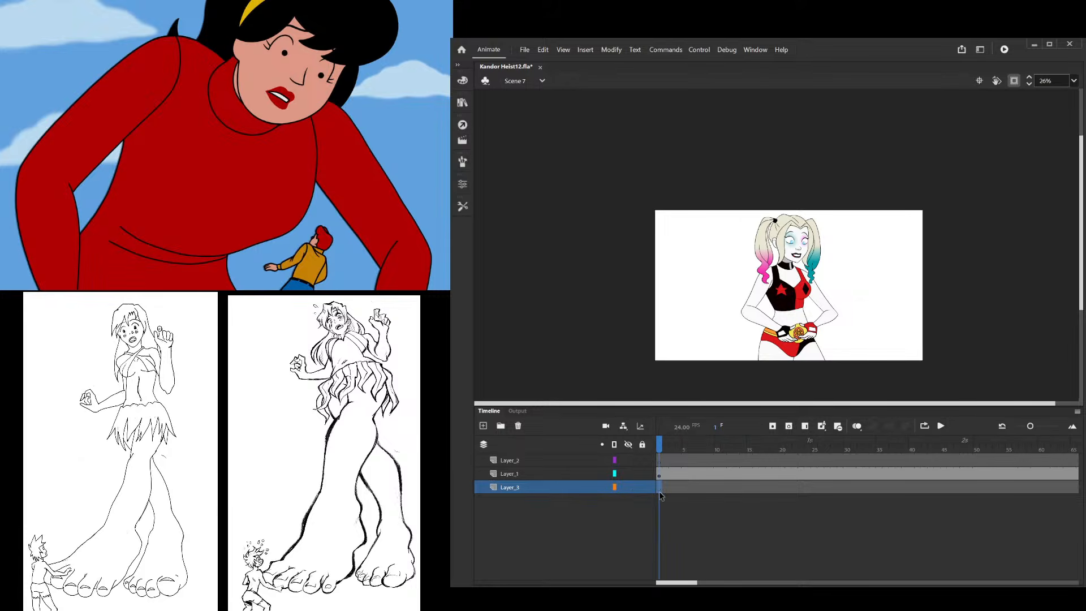
click(661, 493)
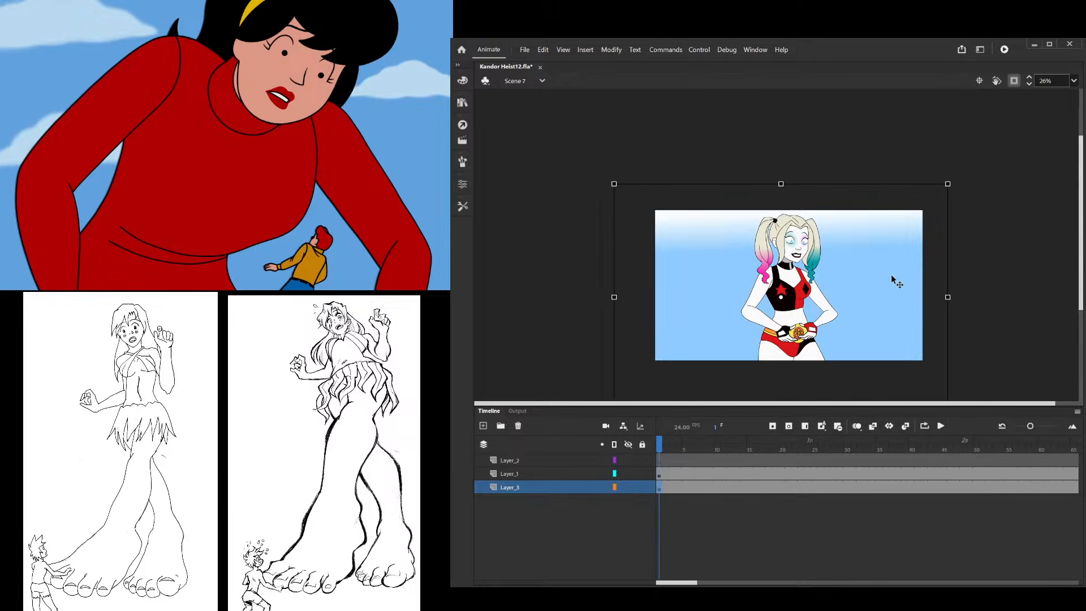
Move the pasted sky background upward behind the character at frame 1 and deselect it
drag(892, 271, 890, 261)
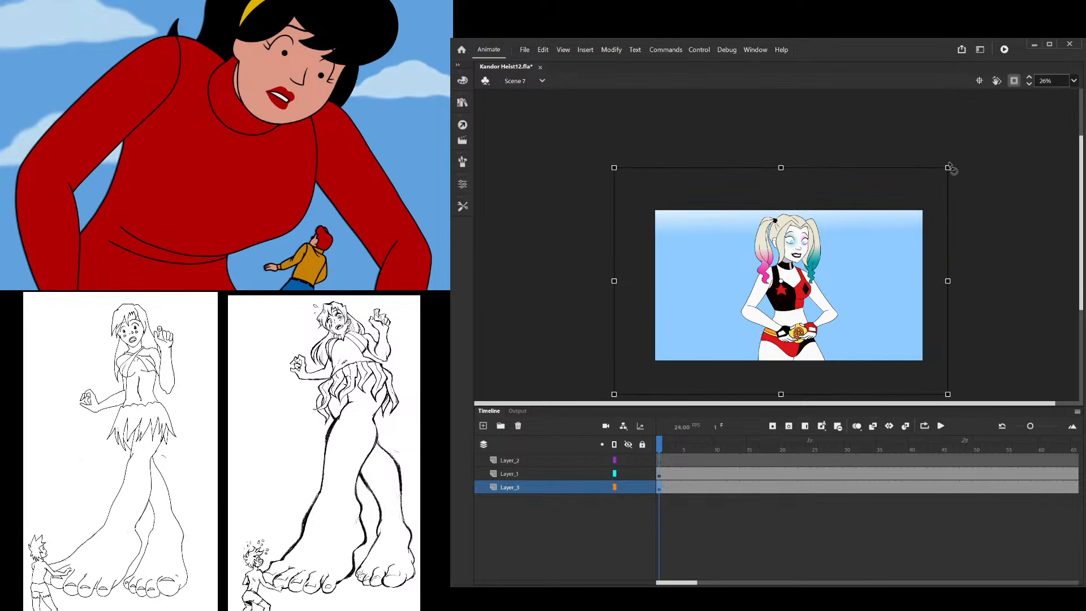
drag(950, 169, 542, 444)
click(584, 314)
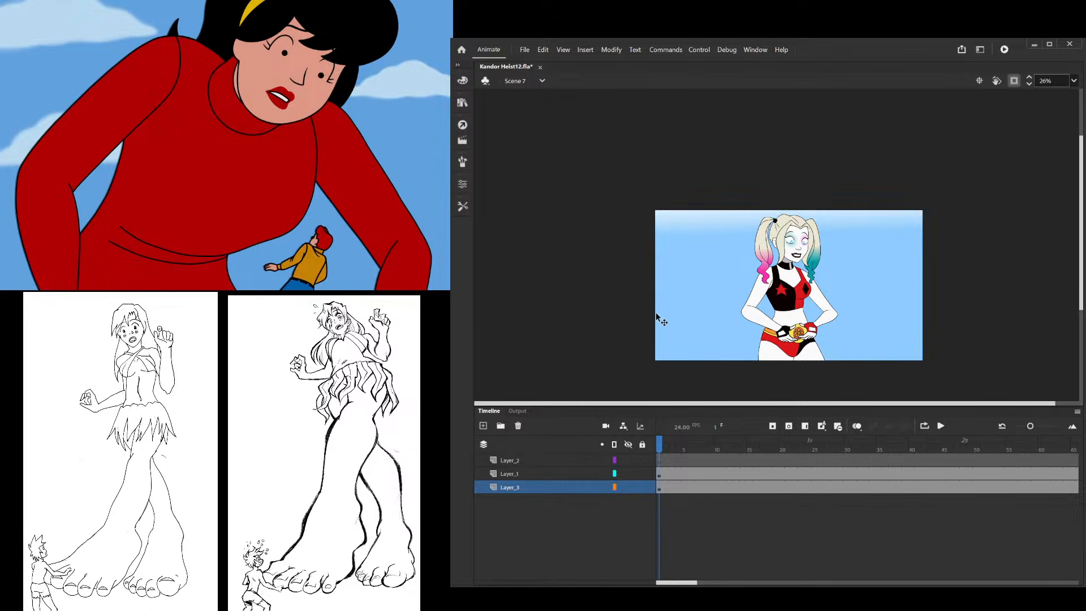
Open the character's symbol and put the two forearms on their own layers, Layer_5 and Layer_7, with classic tweens
scroll(715, 282, down, 1)
scroll(756, 297, up, 1)
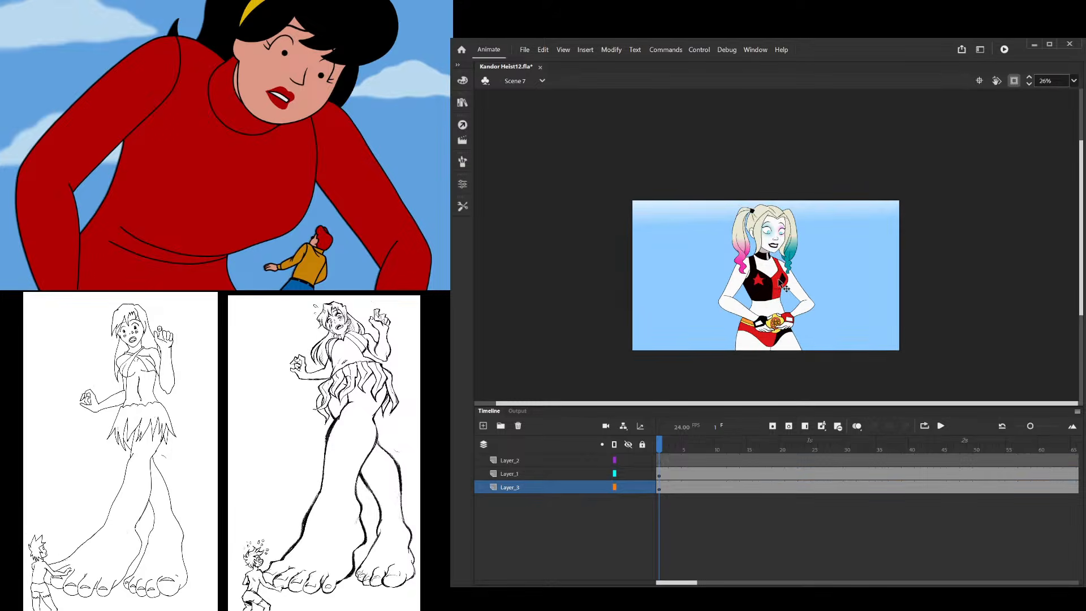
click(778, 279)
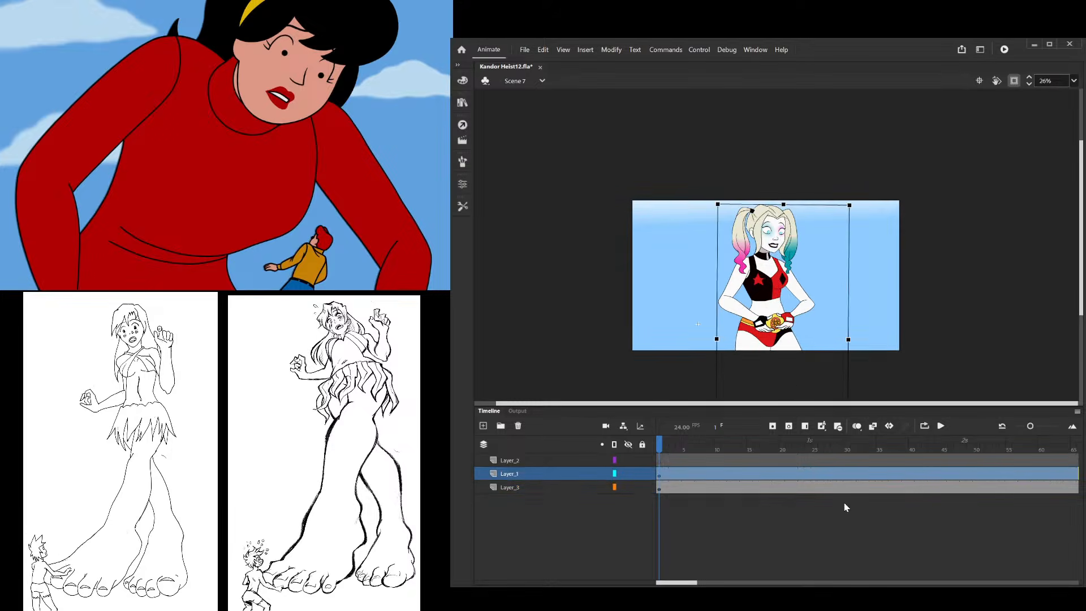
double_click(772, 296)
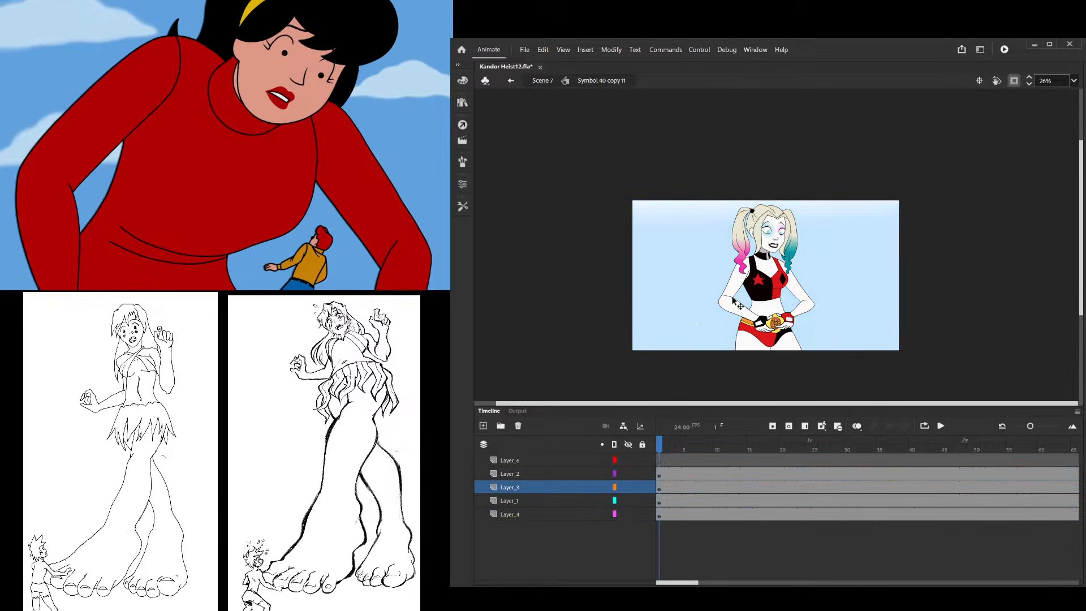
scroll(752, 334, up, 1)
click(772, 320)
scroll(776, 320, up, 2)
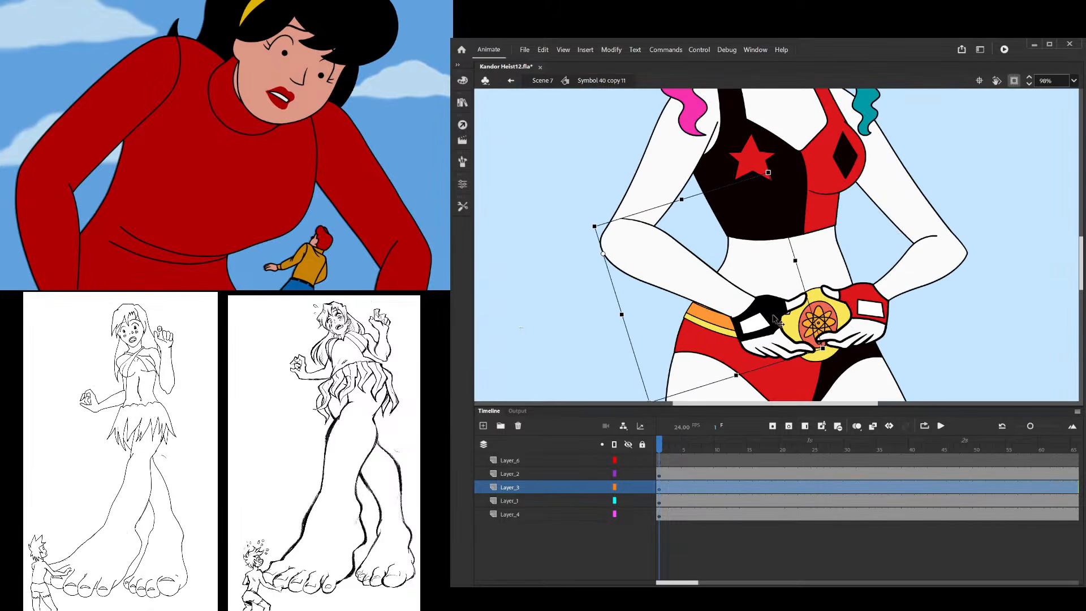
click(867, 339)
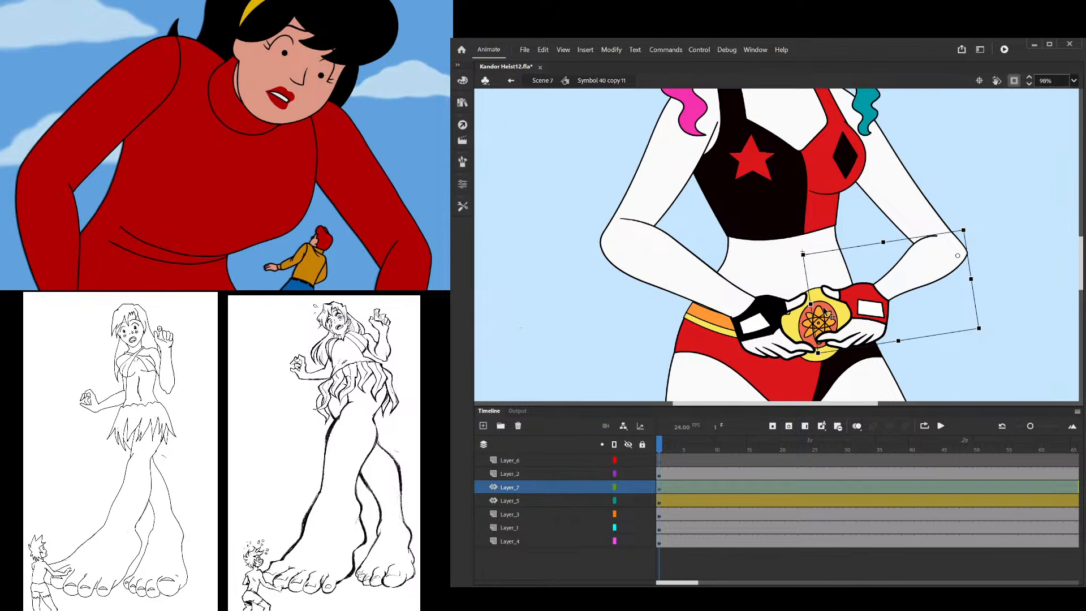
Apply classic tweens to the two upper arms on Layer_3 and Layer_4, and deselect them
scroll(743, 254, down, 2)
scroll(743, 253, up, 1)
click(729, 235)
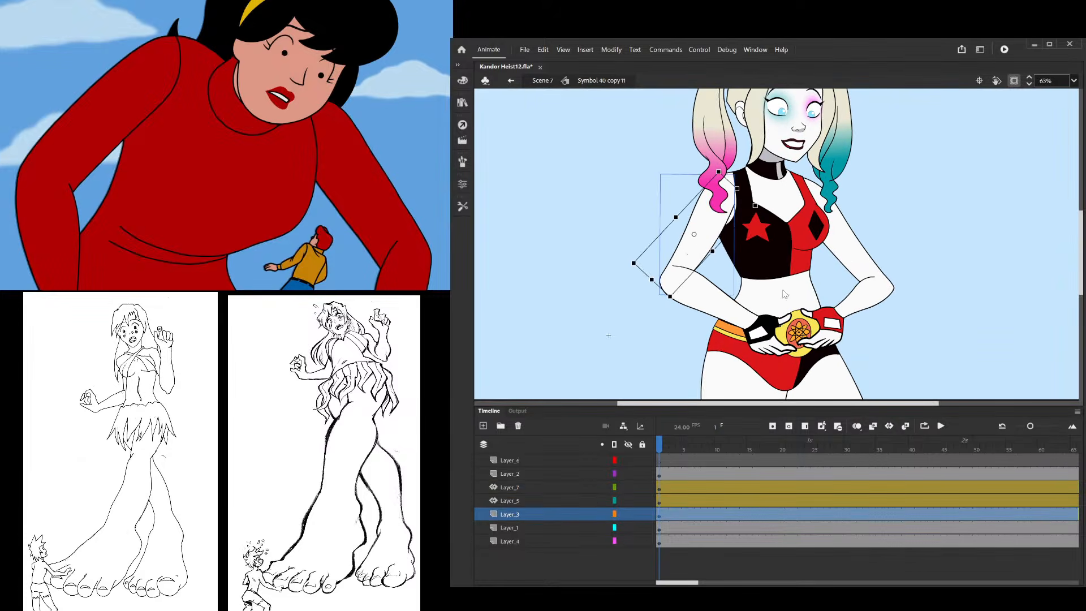
click(852, 256)
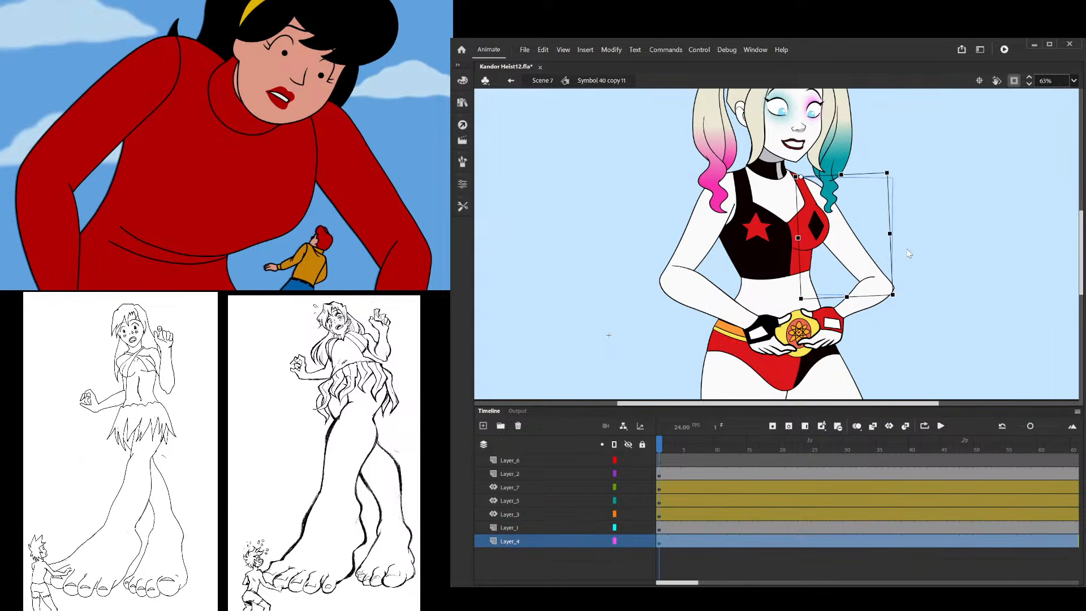
click(887, 155)
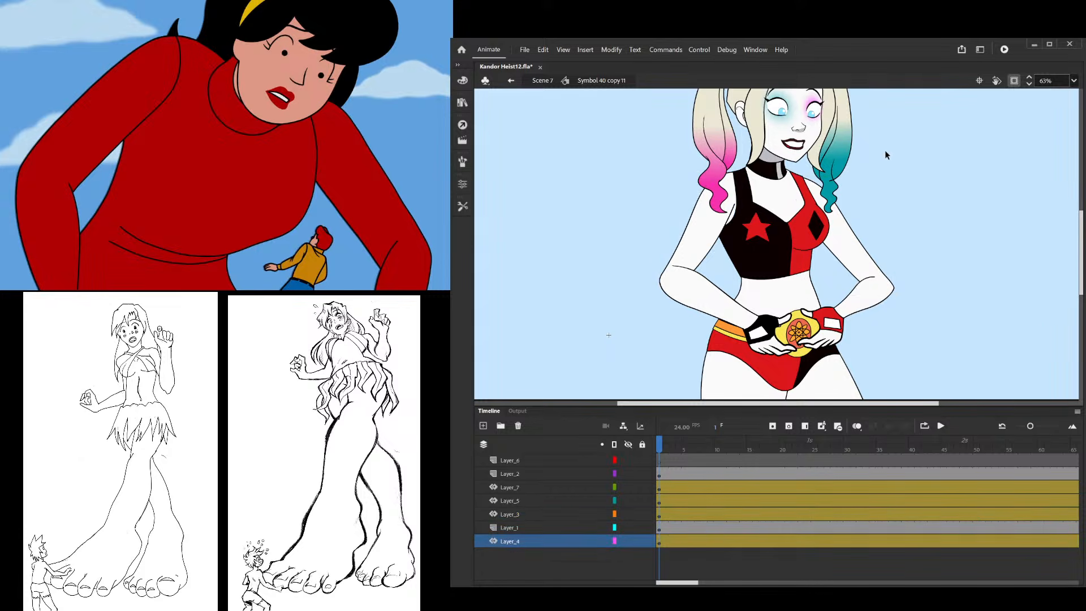
Place the black-gloved arm's pivot points, the upper arm's at the shoulder and the forearm's on the elbow outline
click(695, 237)
drag(701, 235, 715, 180)
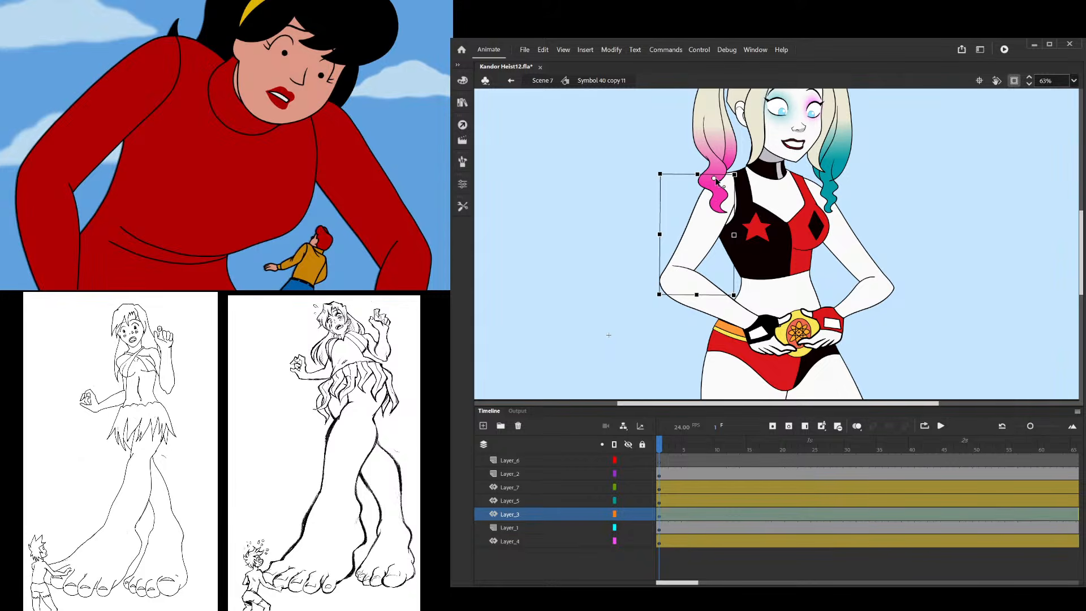
key(a)
click(667, 288)
scroll(668, 289, up, 5)
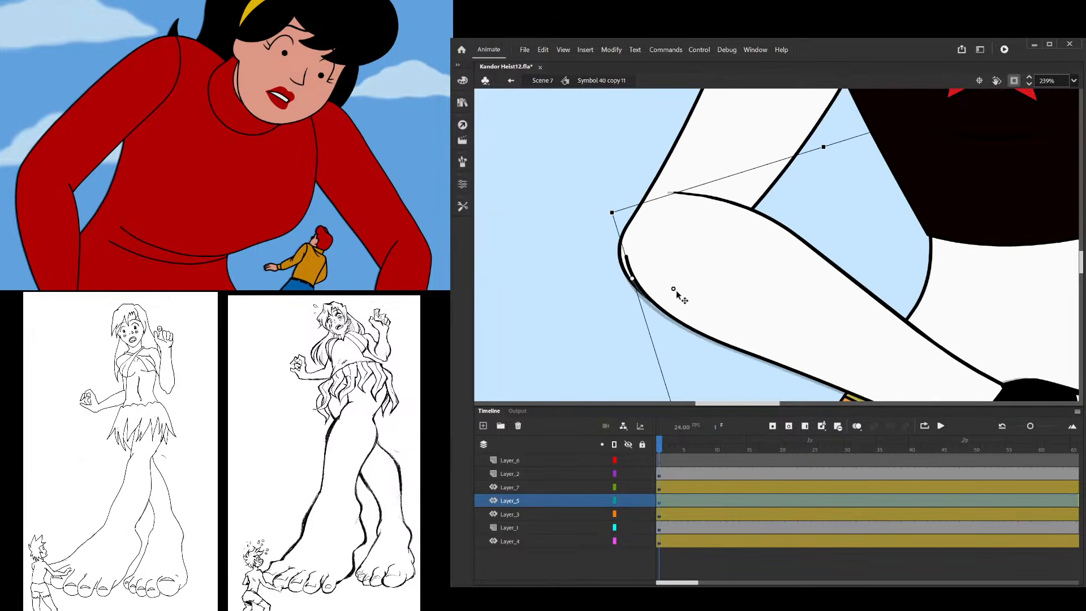
scroll(633, 276, up, 7)
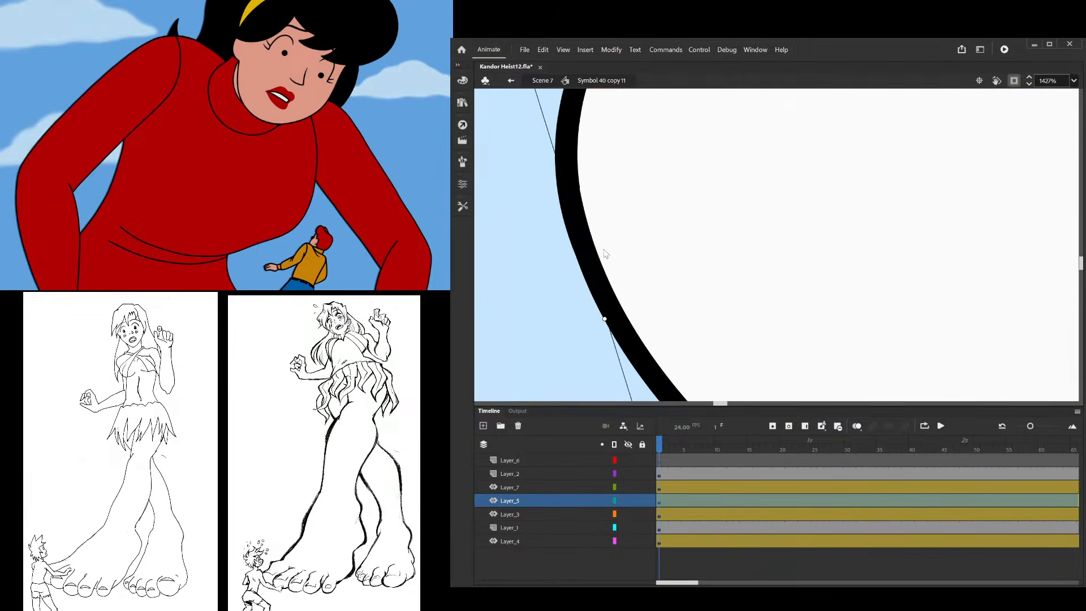
mouse_move(605, 318)
mouse_down()
mouse_move(583, 252)
mouse_move(579, 192)
mouse_up()
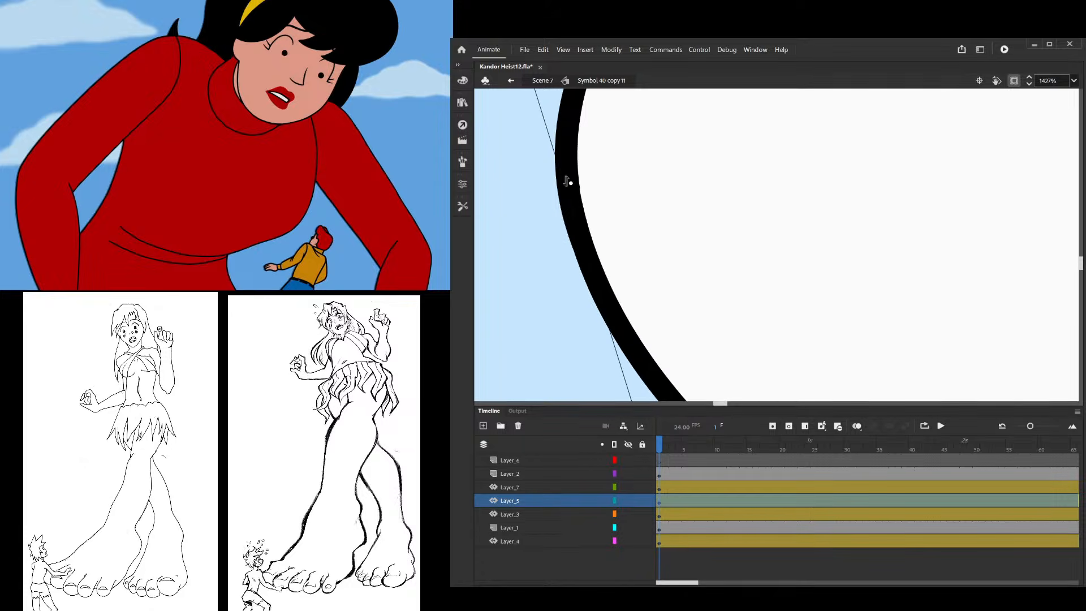
scroll(610, 253, down, 3)
scroll(610, 254, down, 11)
scroll(806, 273, up, 3)
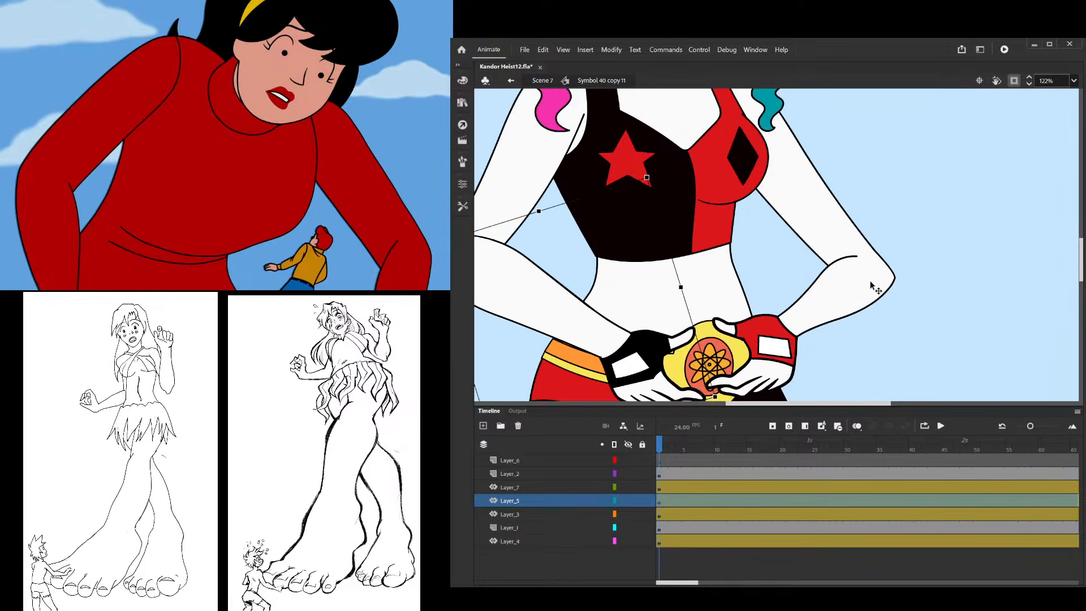
Move the red-gloved forearm's pivot point to the upper outer edge of its elbow and deselect it
click(871, 284)
scroll(872, 284, up, 3)
scroll(894, 286, up, 5)
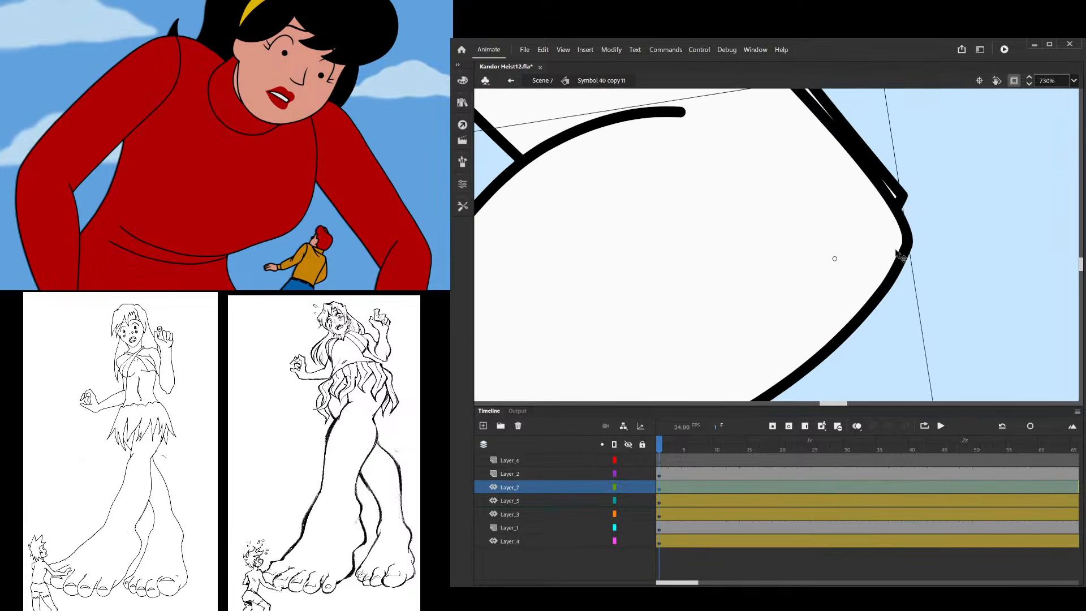
scroll(900, 253, down, 3)
scroll(824, 199, up, 1)
scroll(824, 199, down, 1)
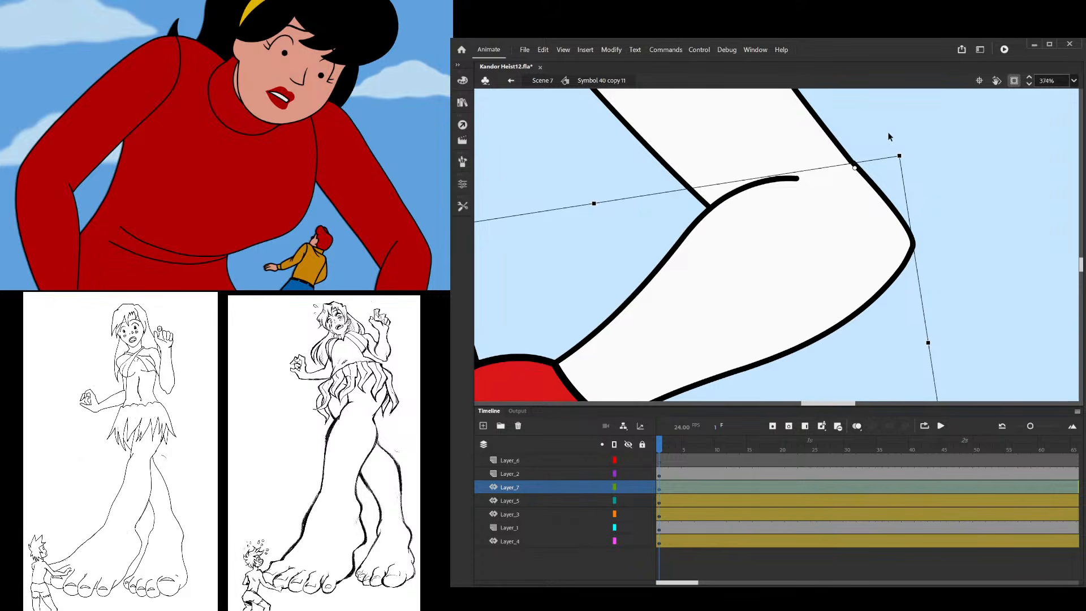
key(Escape)
scroll(888, 239, down, 4)
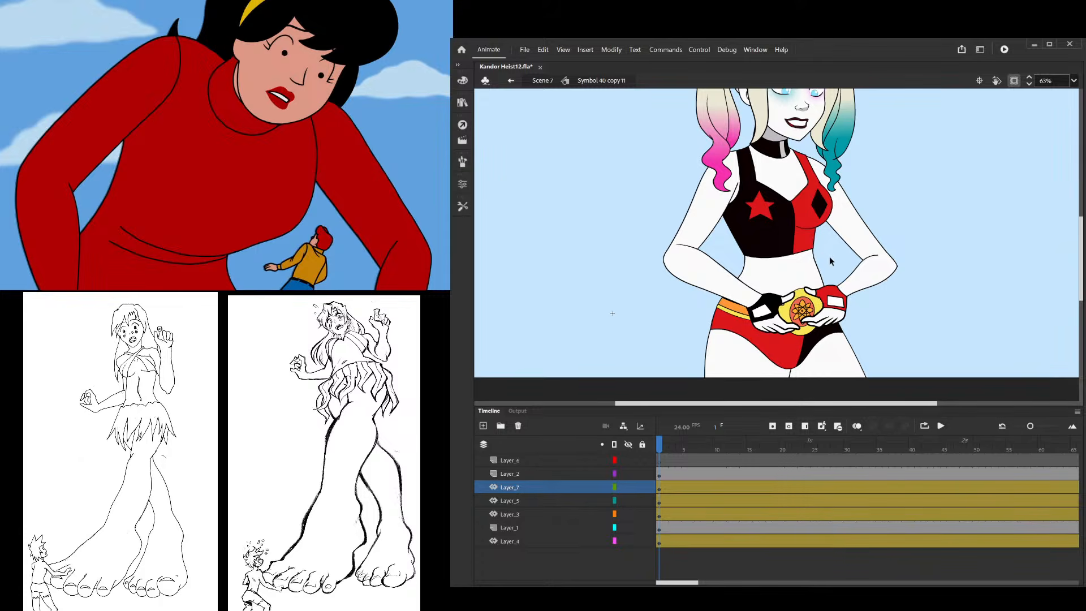
Open the black-gloved forearm symbol and thin the outline strokes of its hand
scroll(809, 297, up, 3)
click(758, 294)
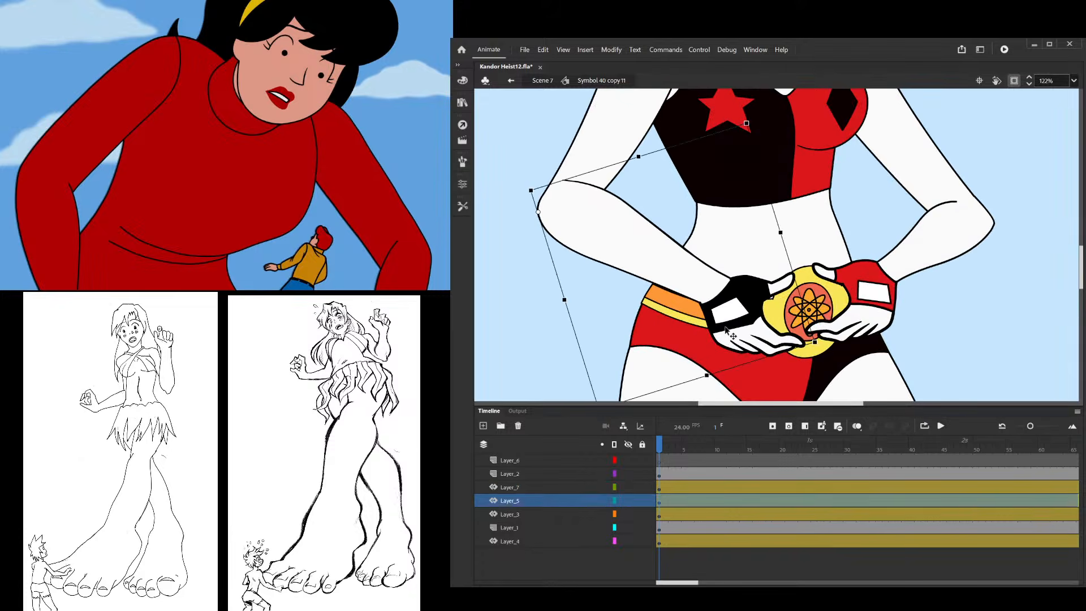
double_click(764, 292)
click(719, 317)
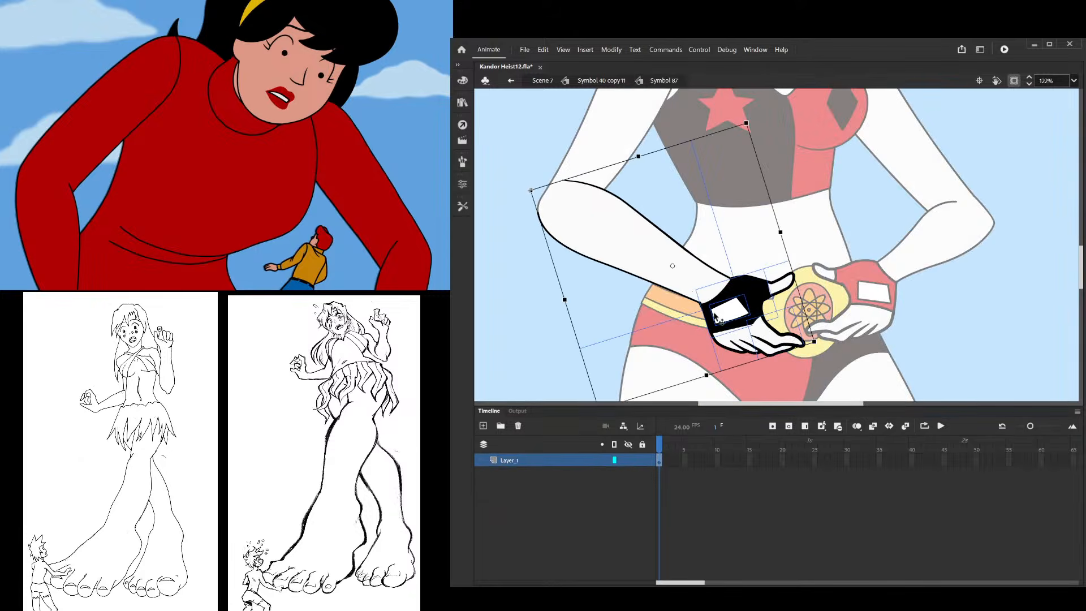
click(568, 250)
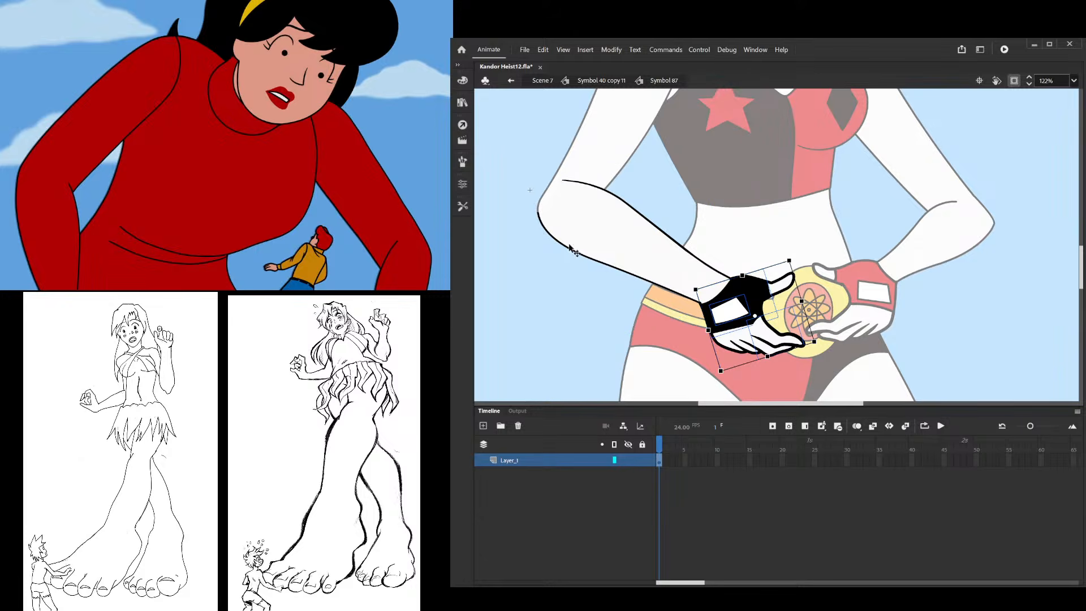
click(494, 353)
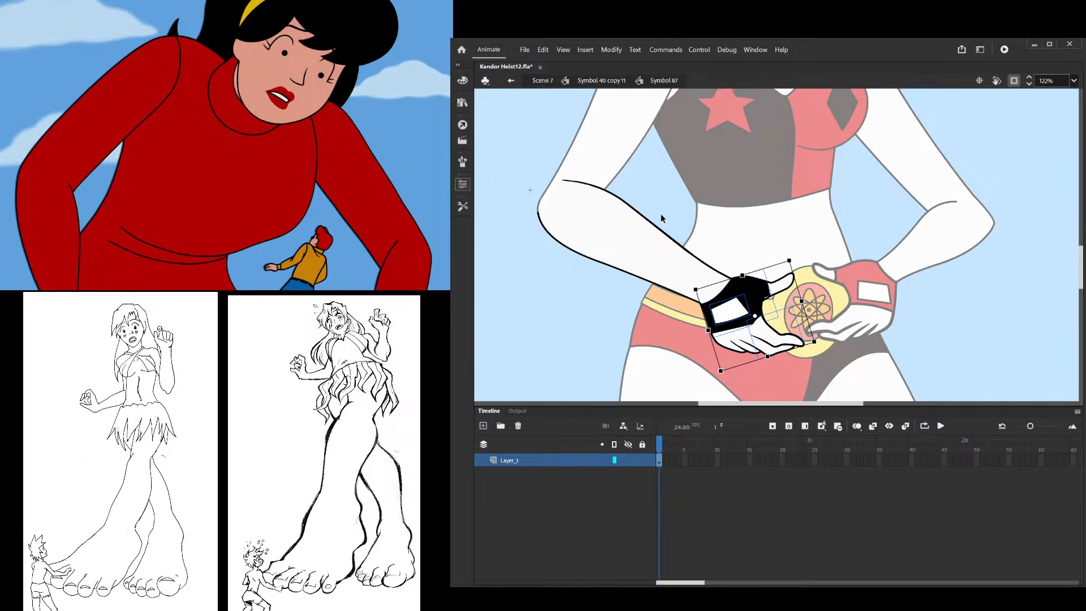
Open the red-gloved forearm symbol and thin the outline strokes of its glove and hand
double_click(872, 281)
double_click(872, 281)
drag(758, 205, 910, 366)
shift+click(911, 250)
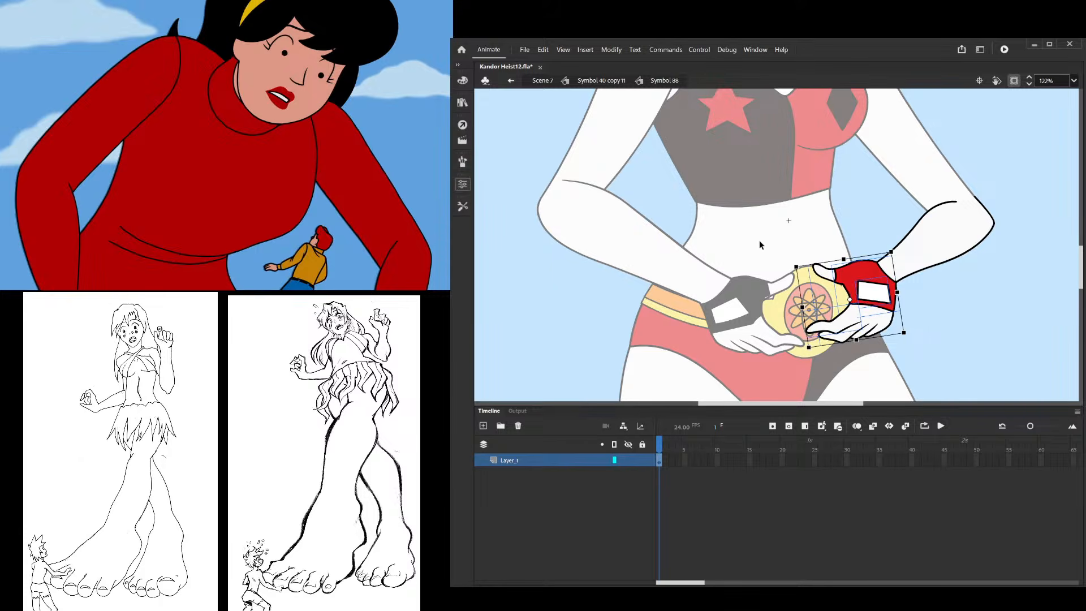
Reshape the white patch on the red glove by pulling its two upper corners toward the wrist, and return to the character symbol
scroll(884, 293, up, 4)
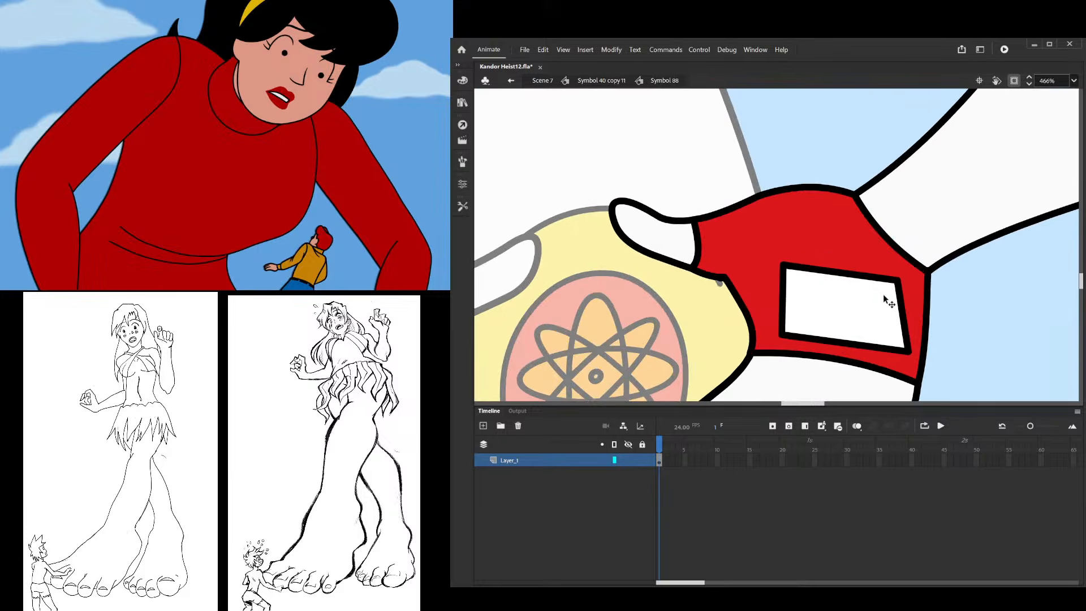
double_click(884, 295)
drag(898, 281, 908, 292)
drag(787, 266, 801, 272)
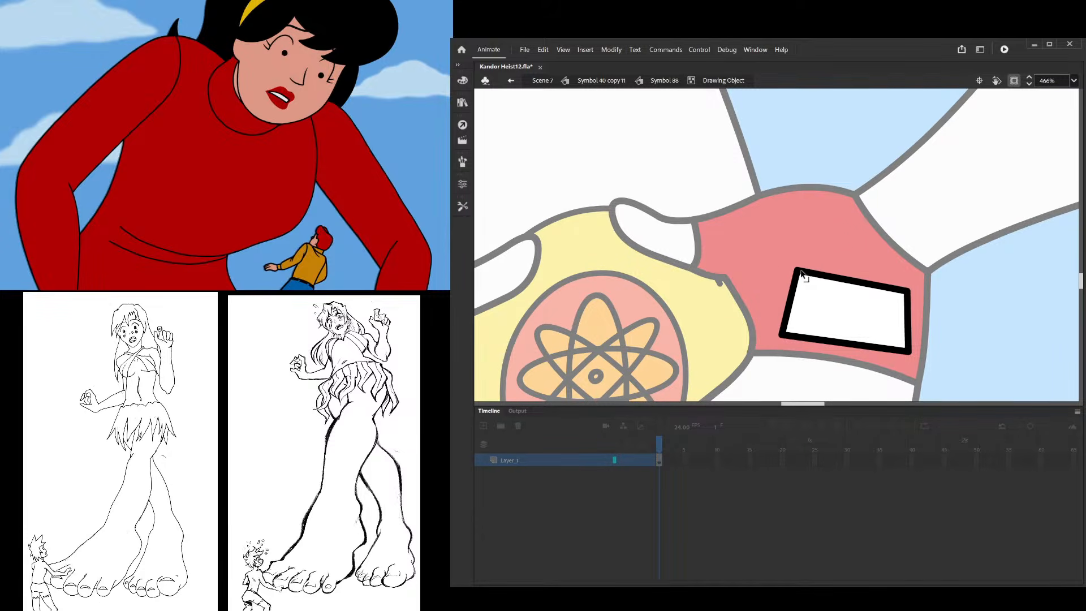
scroll(850, 195, down, 4)
double_click(851, 195)
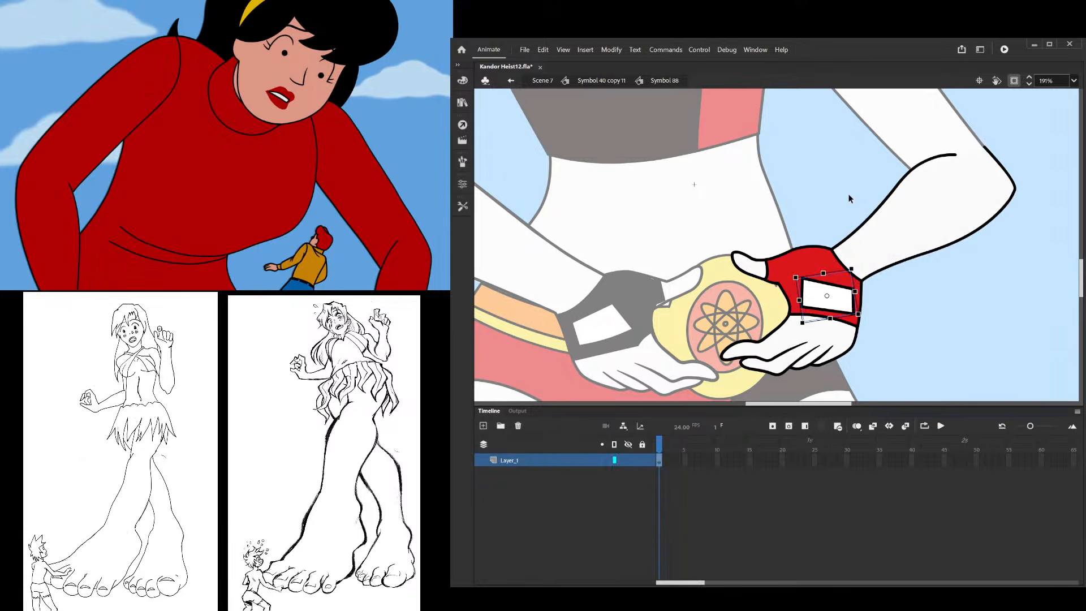
double_click(850, 199)
scroll(850, 198, down, 4)
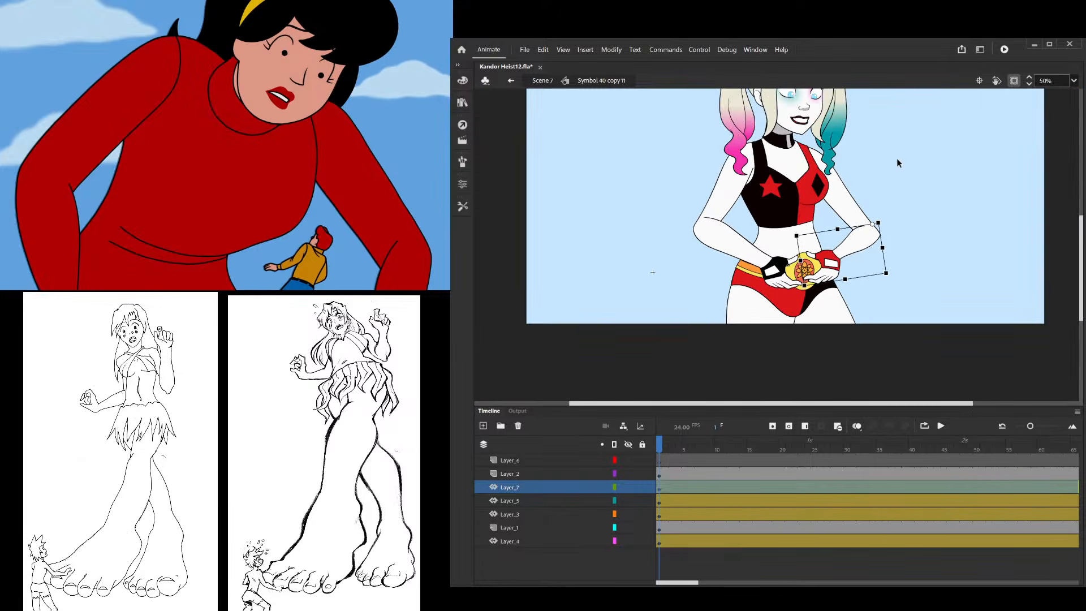
Reopen the red-gloved forearm symbol, temporarily remove the hand to expose the glove's edge, and return to the character symbol
scroll(708, 357, down, 2)
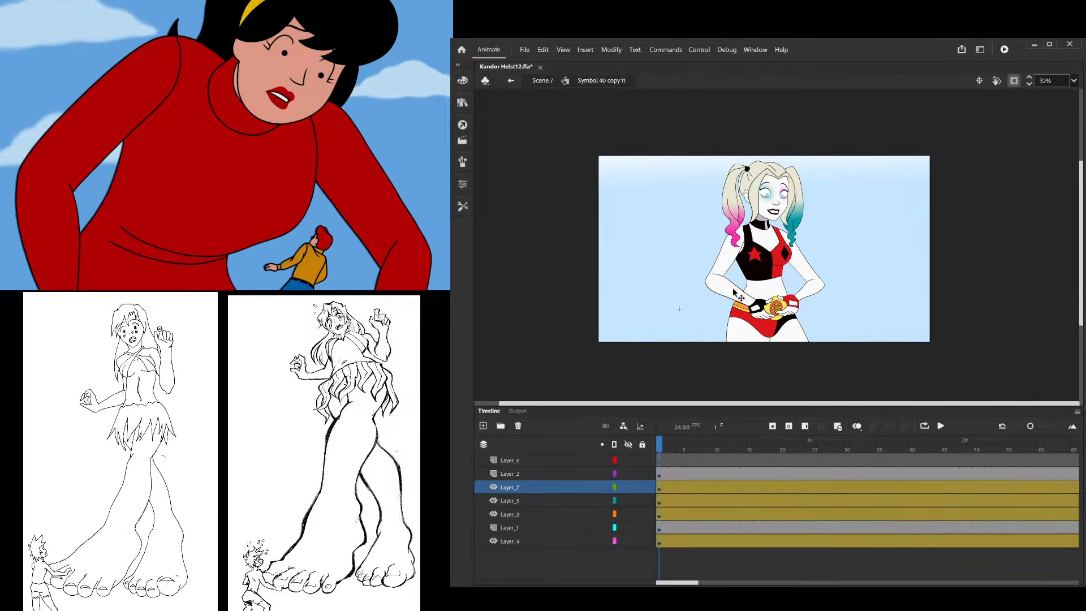
scroll(815, 315, up, 1)
scroll(816, 315, down, 1)
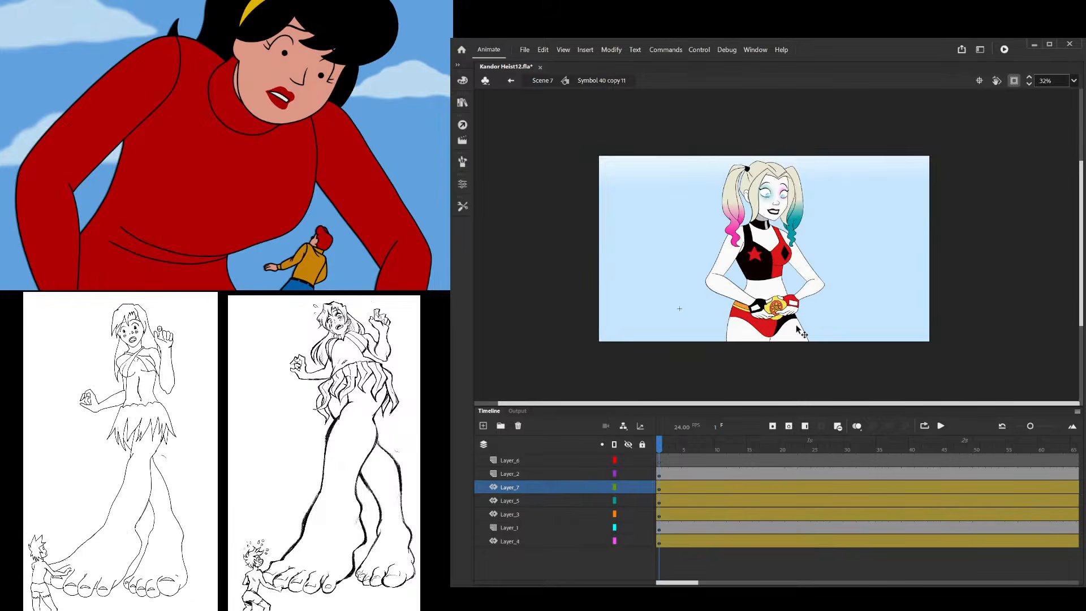
scroll(798, 329, up, 1)
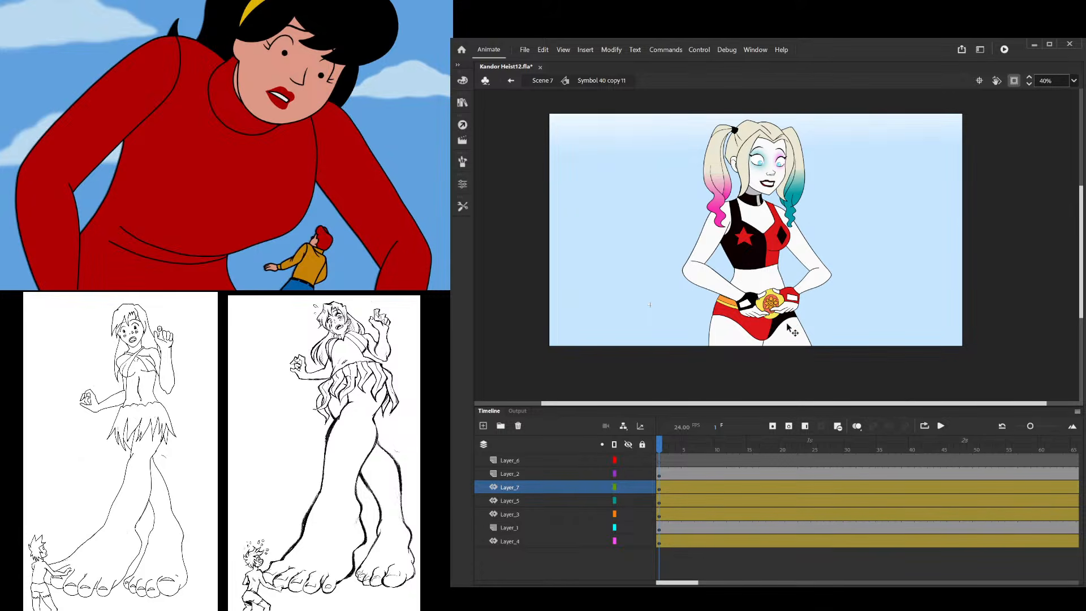
scroll(797, 327, up, 3)
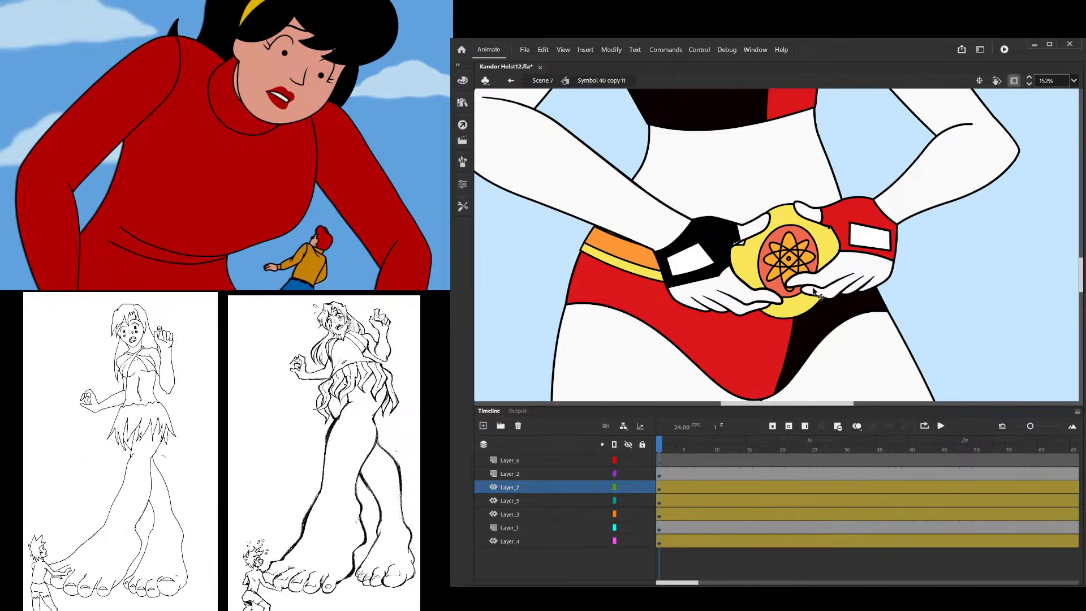
click(814, 290)
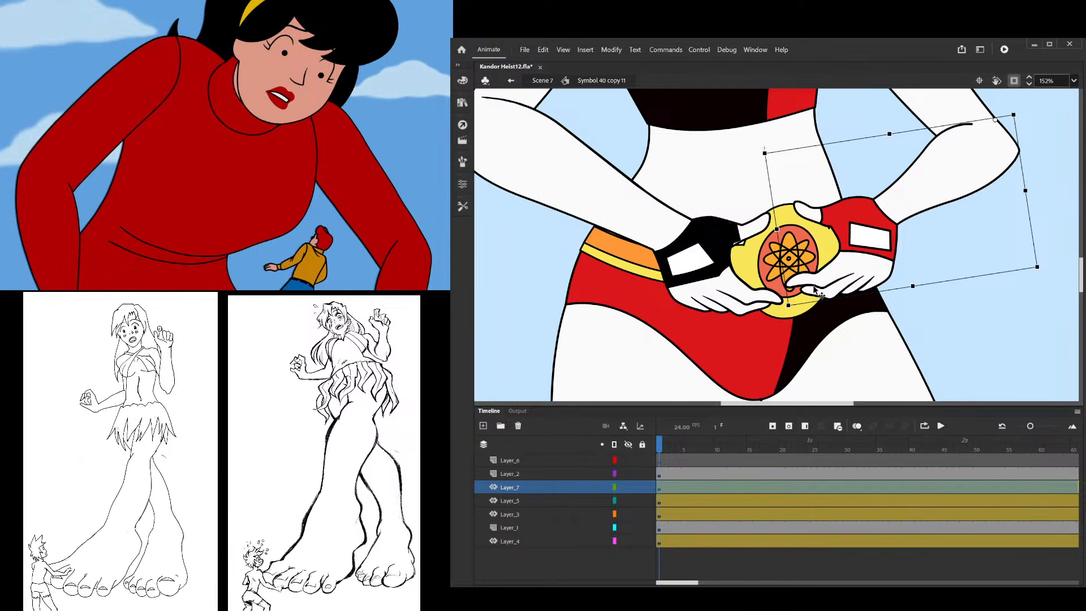
double_click(815, 290)
click(857, 272)
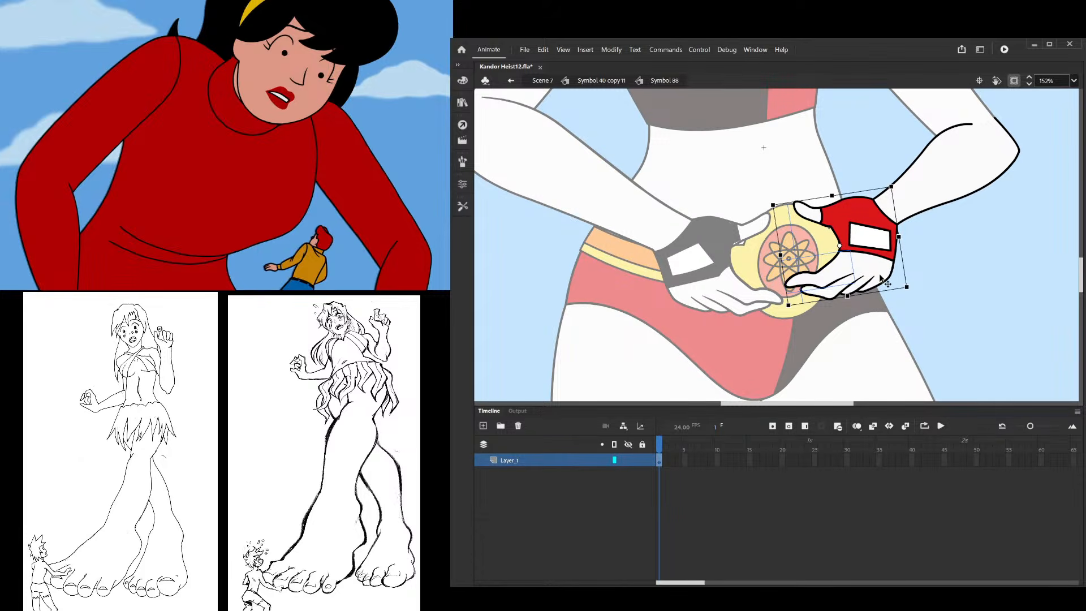
click(851, 257)
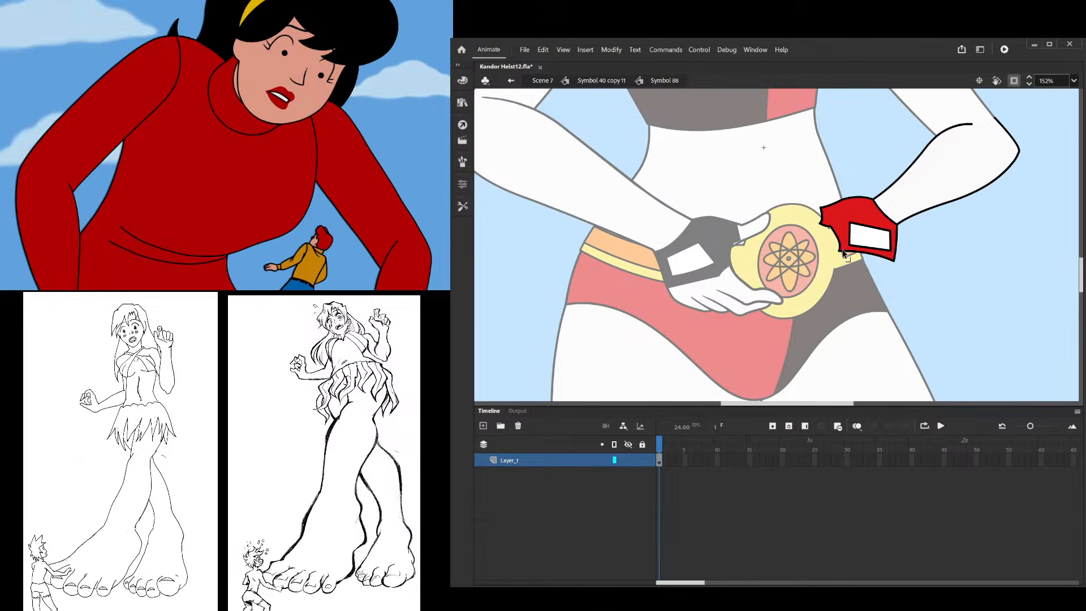
double_click(936, 308)
scroll(832, 328, down, 5)
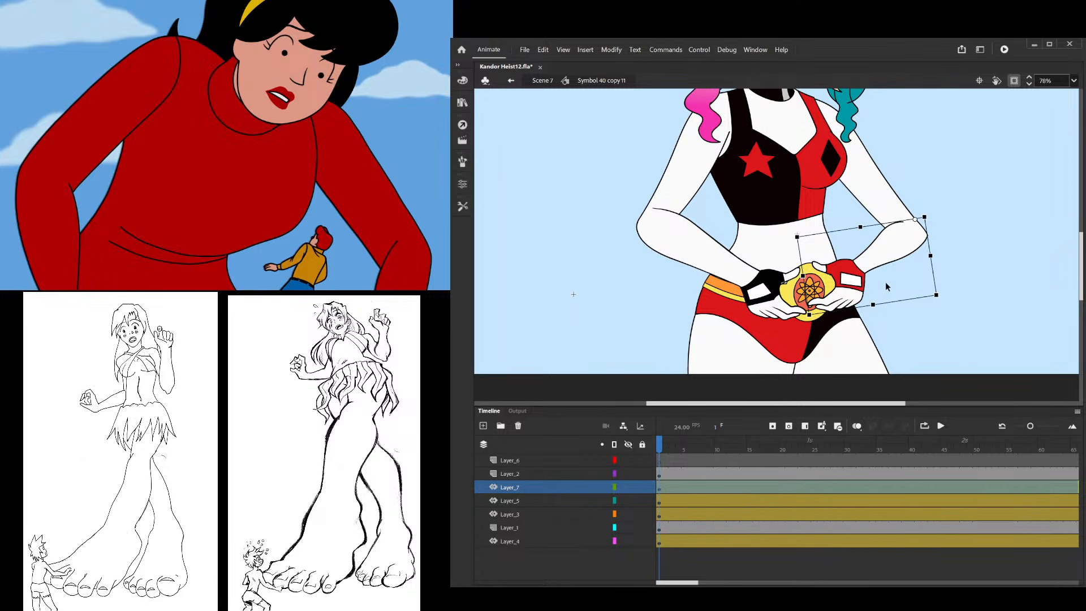
click(898, 127)
key(ctrl+minus)
key(ctrl+minus)
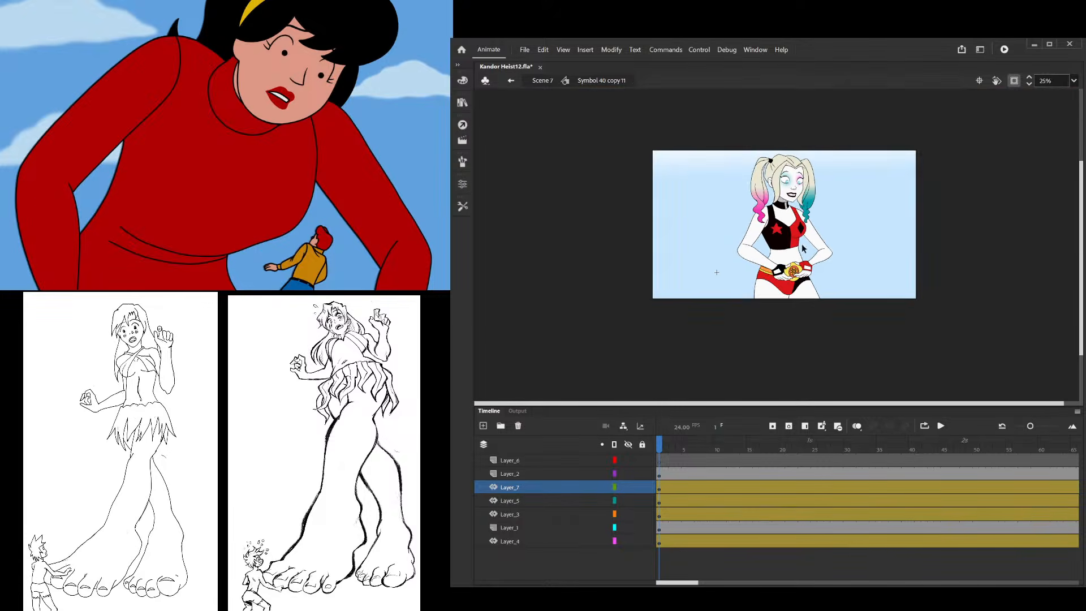
key(ctrl+equal)
key(ctrl+equal)
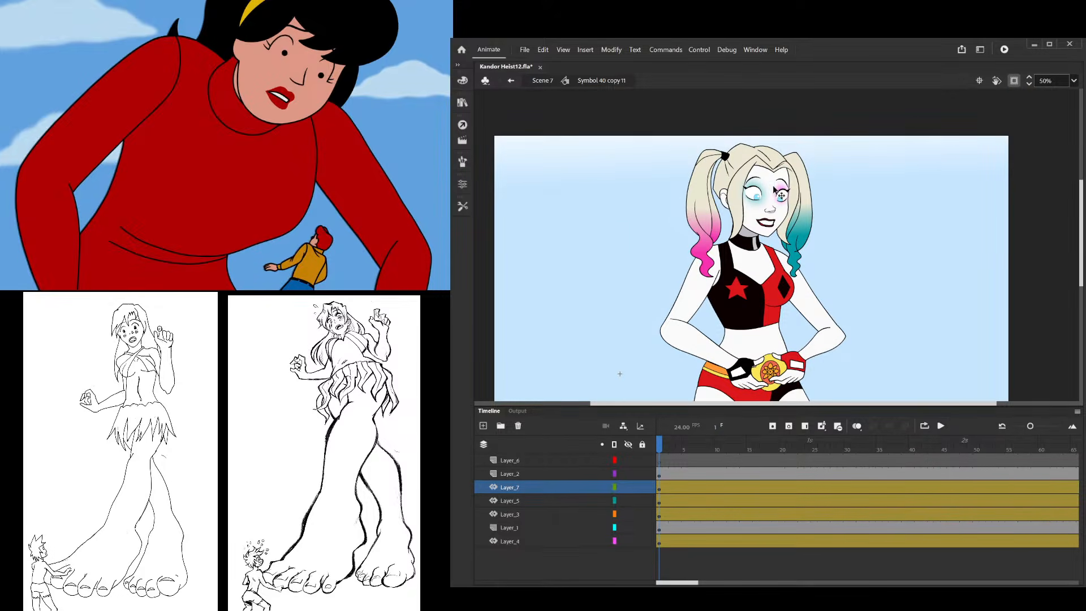
Preview the opening frames of the character symbol's animation and return to Scene 7
key(ctrl+minus)
key(ctrl+equal)
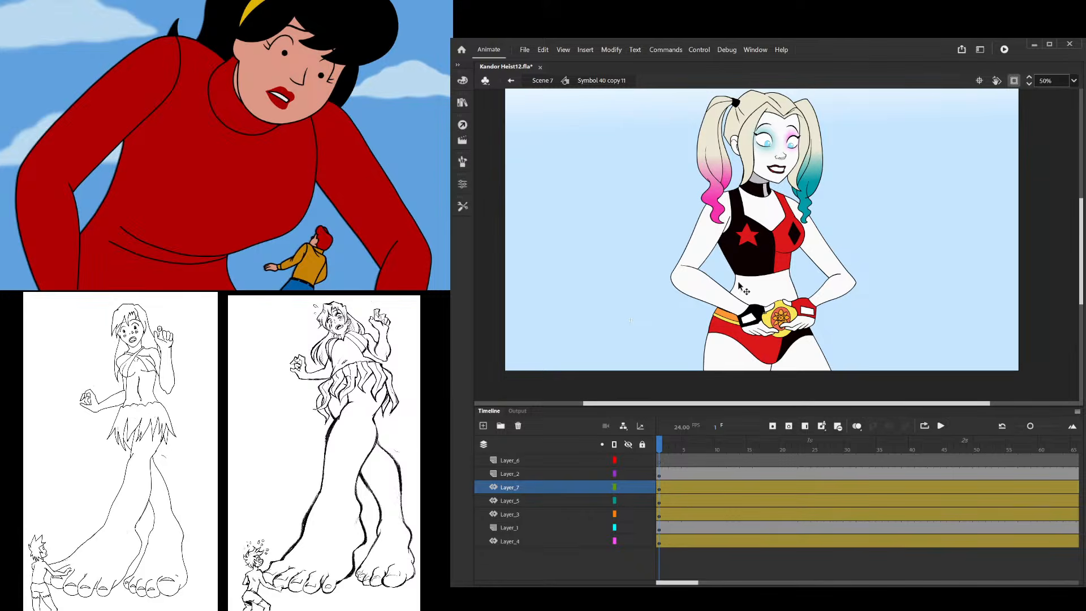
key(ctrl+minus)
key(ctrl+minus)
key(Return)
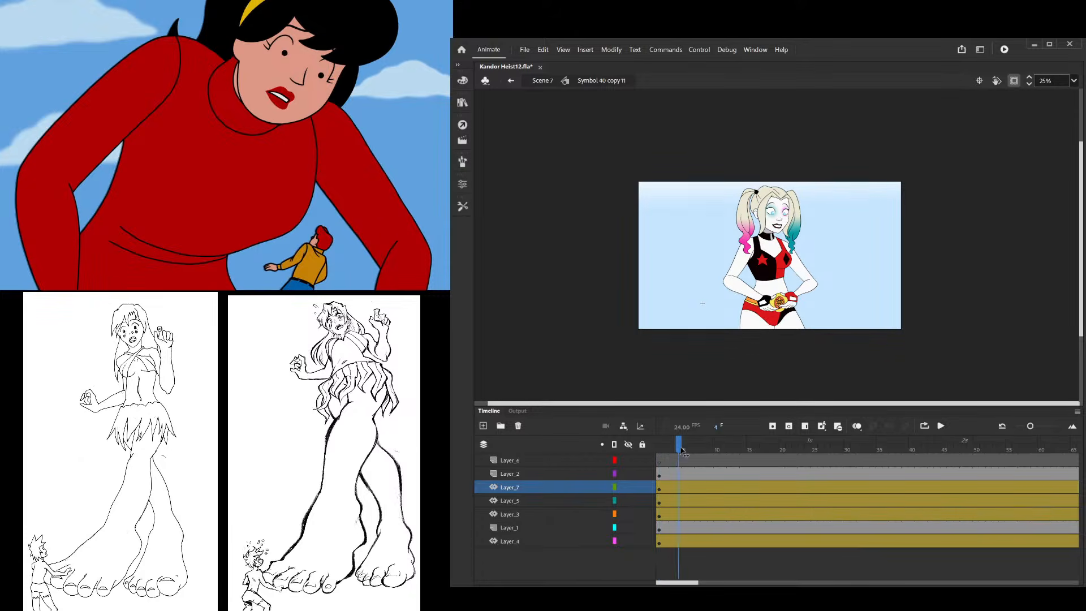
click(542, 80)
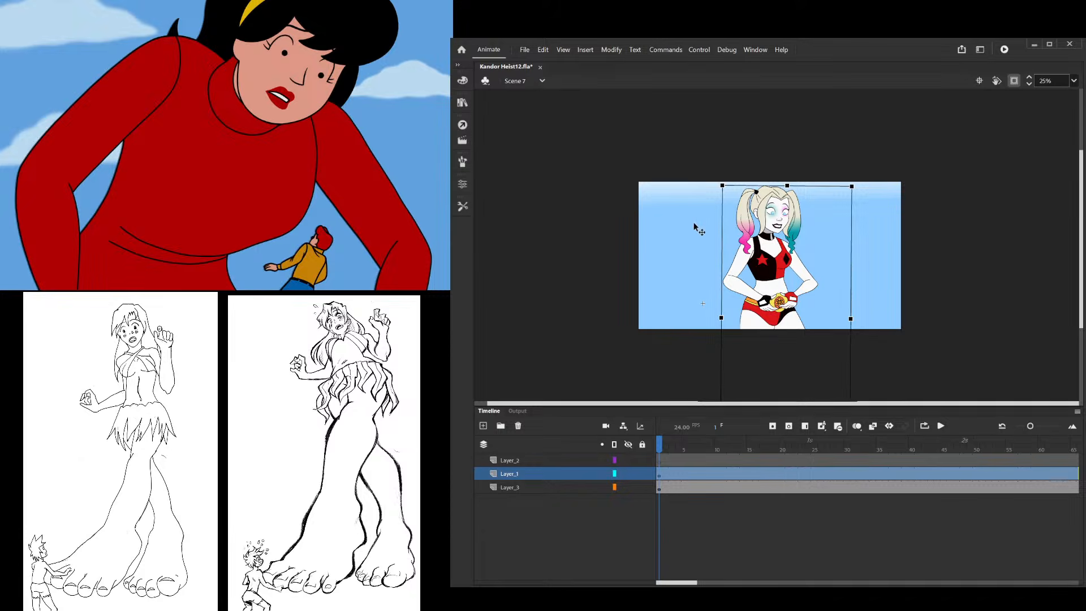
Review the belt and hands close-up in Scene 4, return to Scene 7 and check its opening frames
drag(767, 226, 772, 222)
click(462, 141)
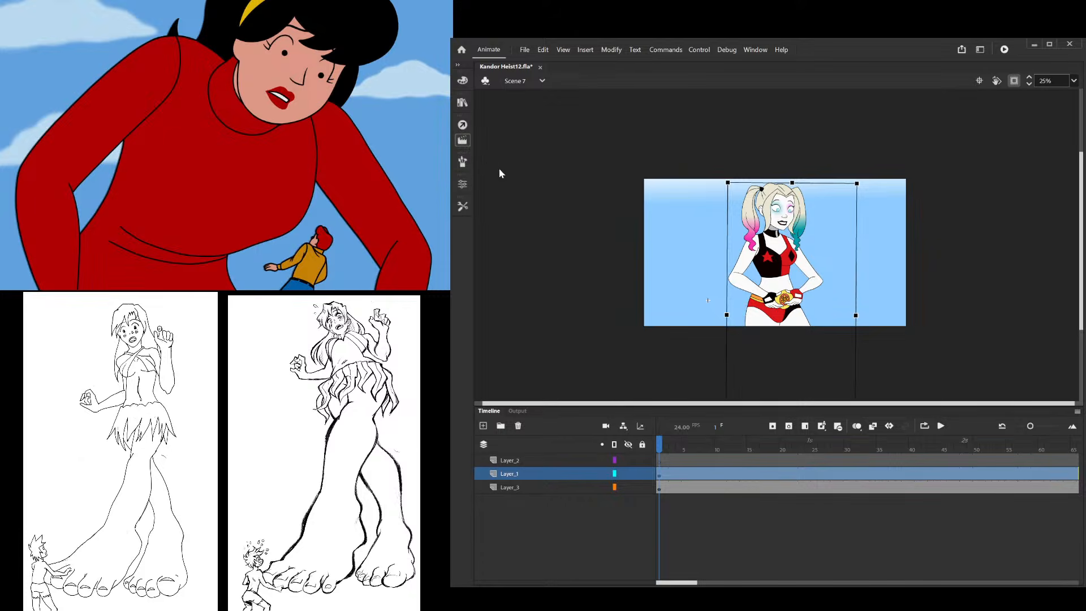
click(510, 165)
mouse_move(812, 448)
mouse_down()
mouse_move(938, 448)
mouse_move(657, 453)
mouse_up()
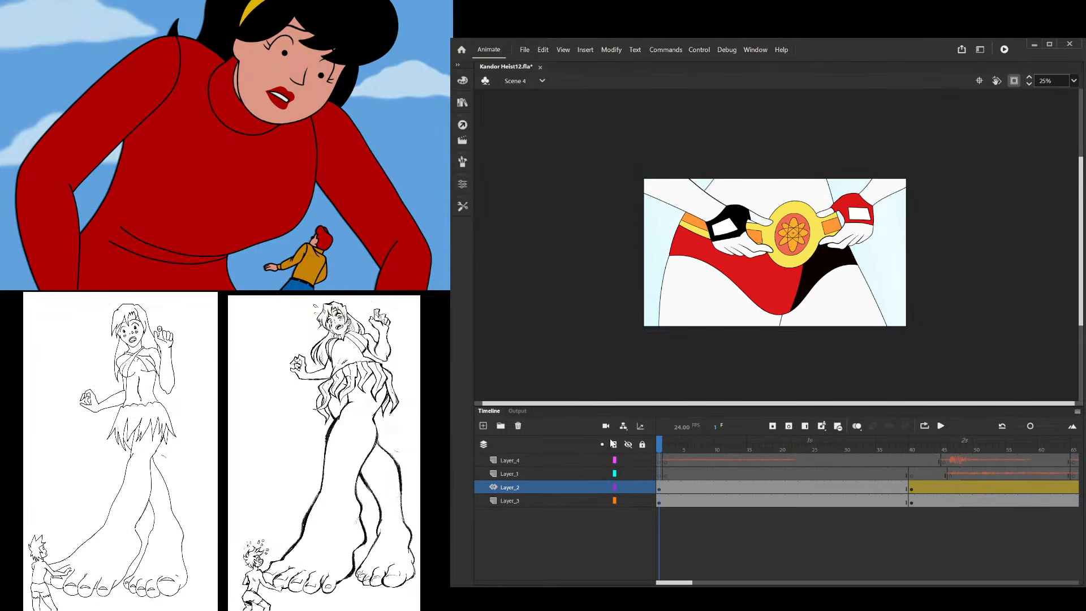
click(494, 145)
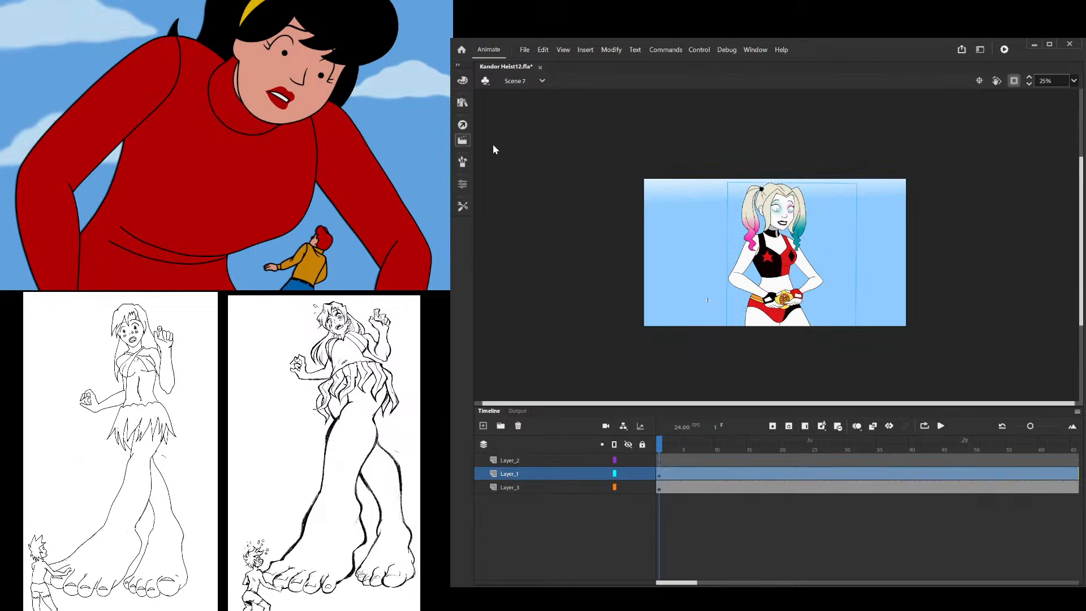
mouse_move(678, 451)
mouse_down()
mouse_move(912, 450)
mouse_move(659, 449)
mouse_up()
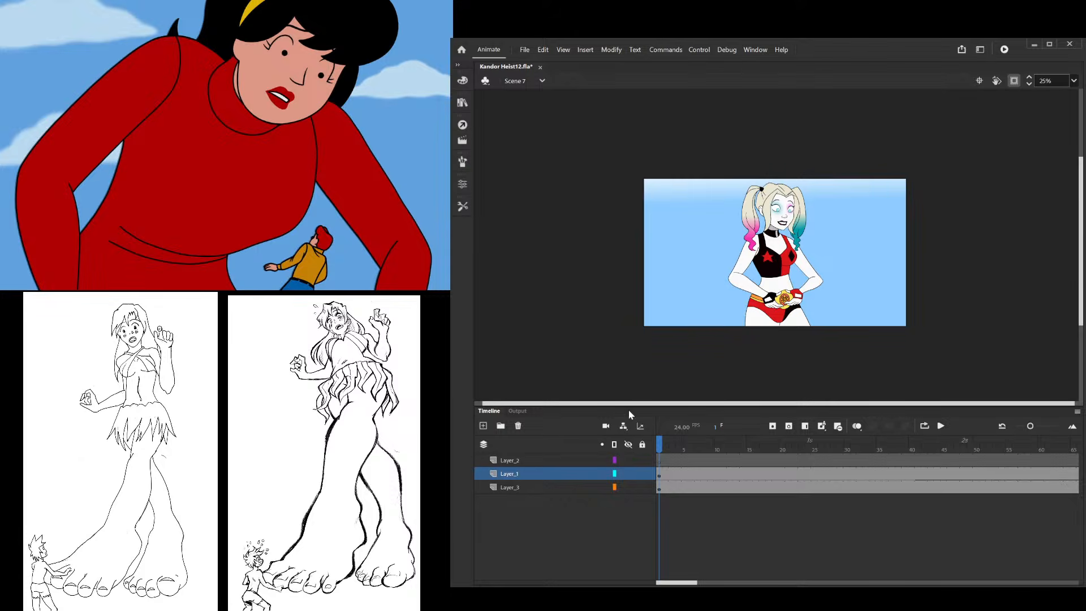
Check the character's full pose in Scene 7 and open the character symbol for editing
scroll(846, 278, up, 1)
scroll(843, 274, up, 1)
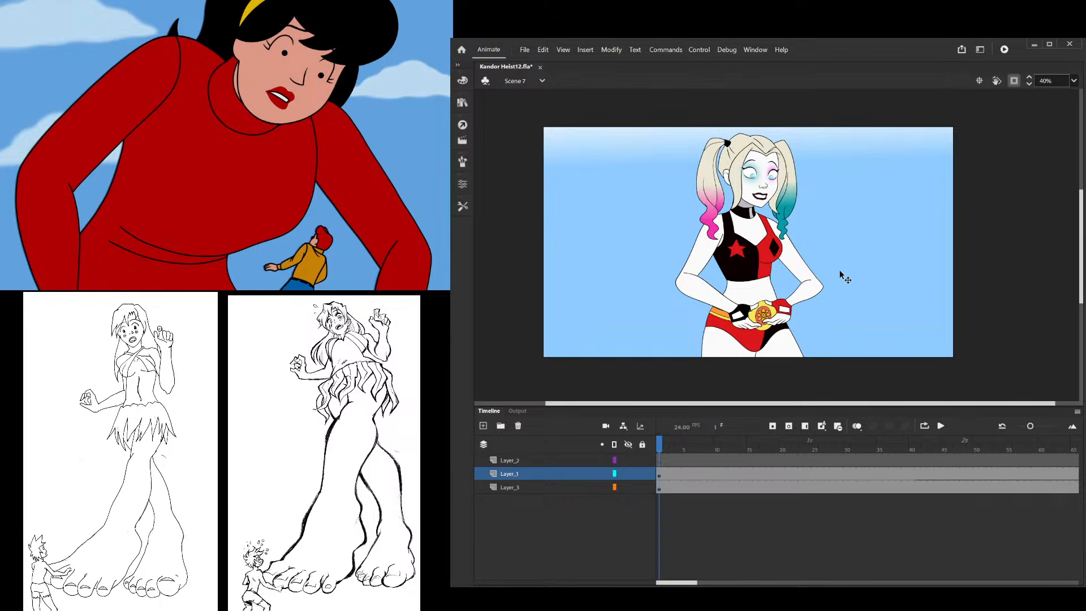
drag(695, 443, 638, 458)
scroll(758, 341, down, 3)
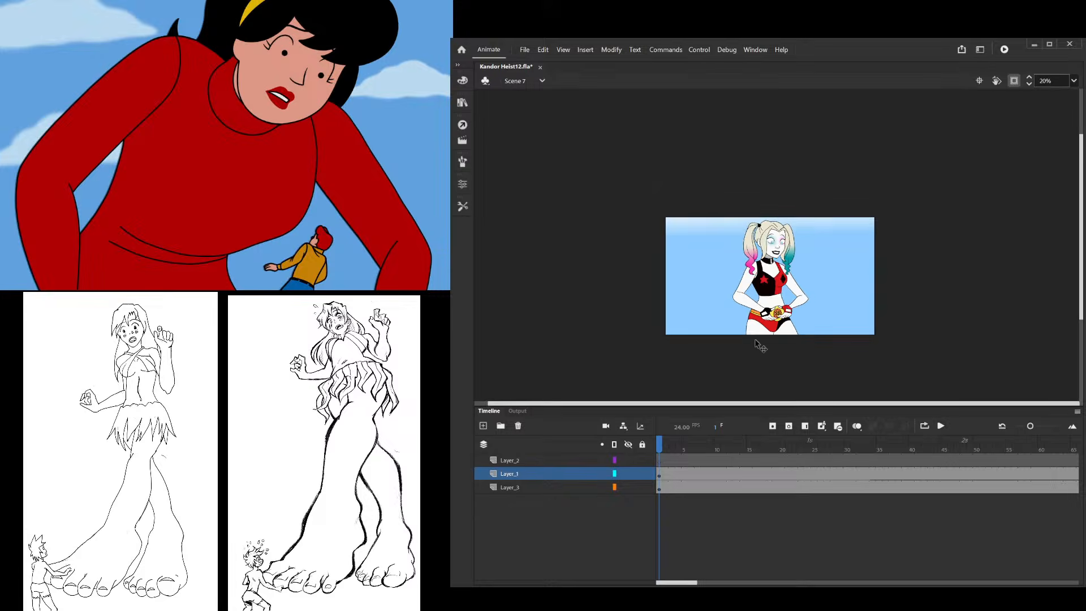
scroll(776, 341, up, 2)
scroll(812, 341, up, 3)
click(775, 296)
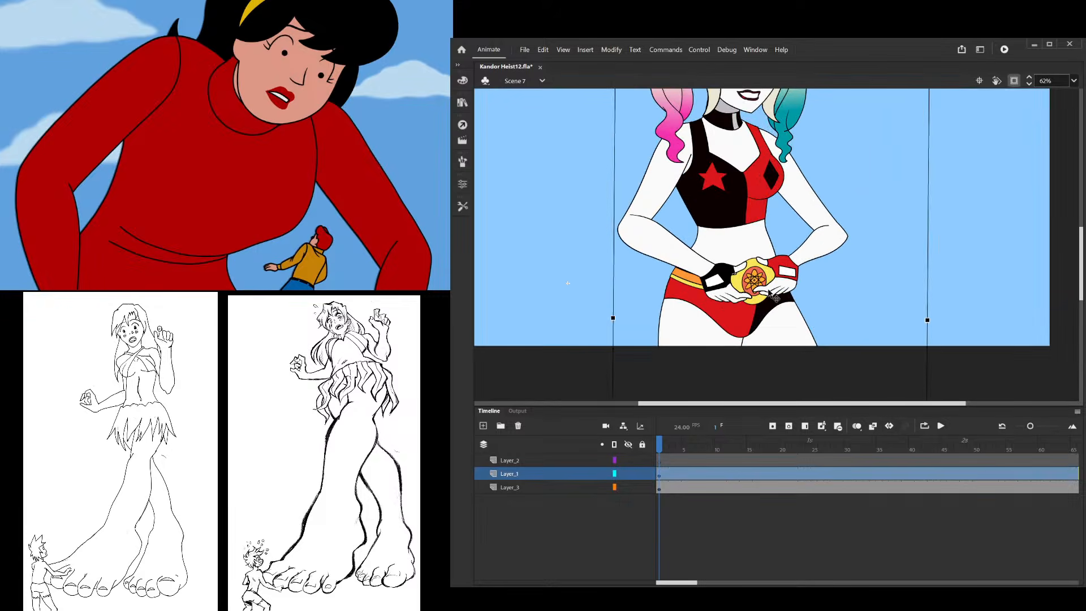
double_click(774, 295)
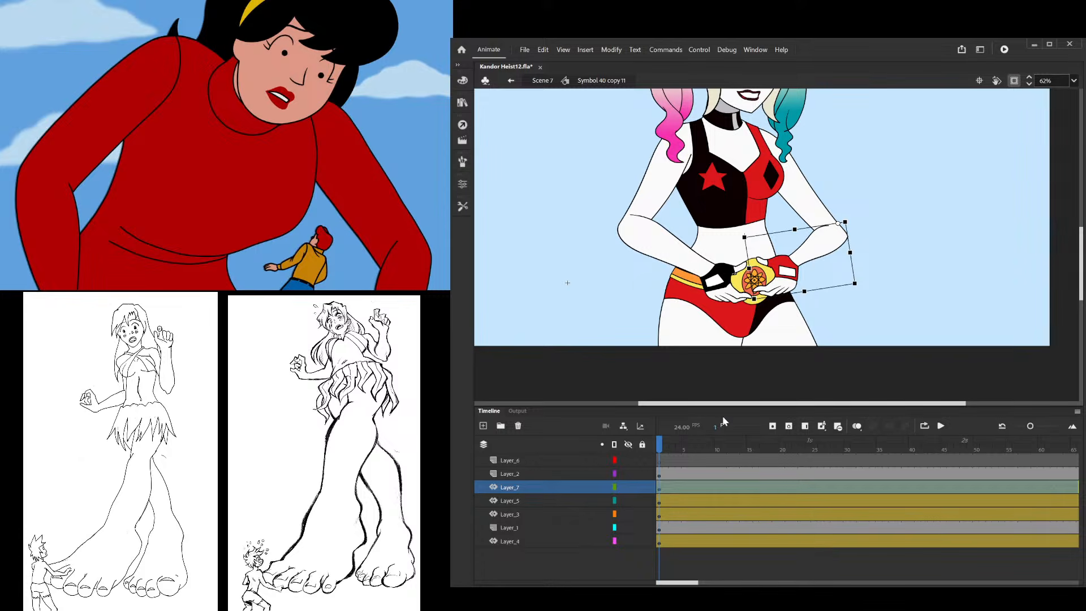
Inspect the hands, face and opening frames inside the character symbol, and return to Scene 7
drag(679, 442, 654, 445)
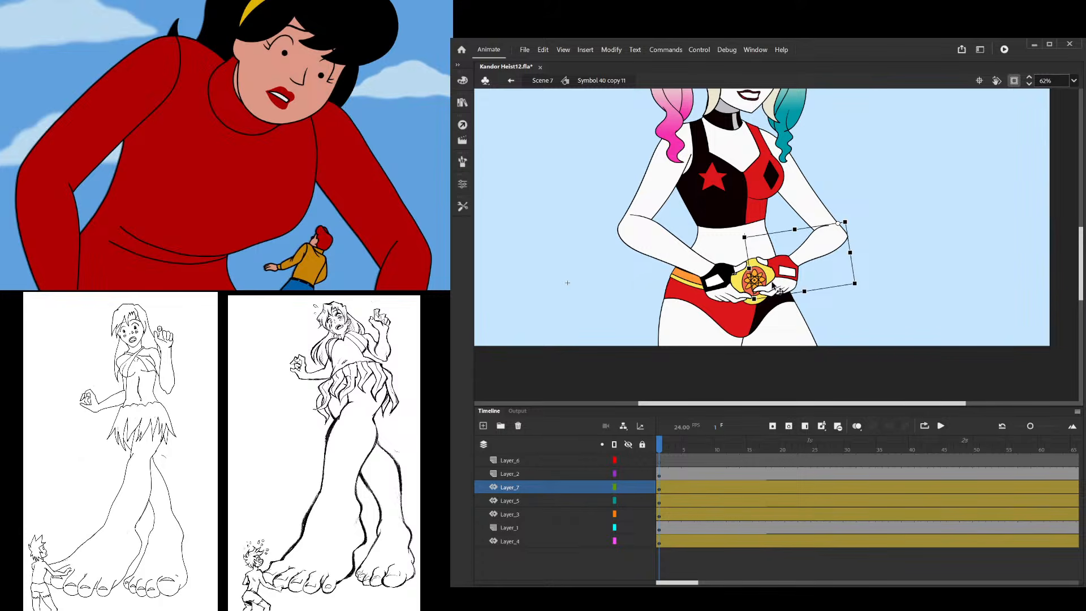
click(659, 453)
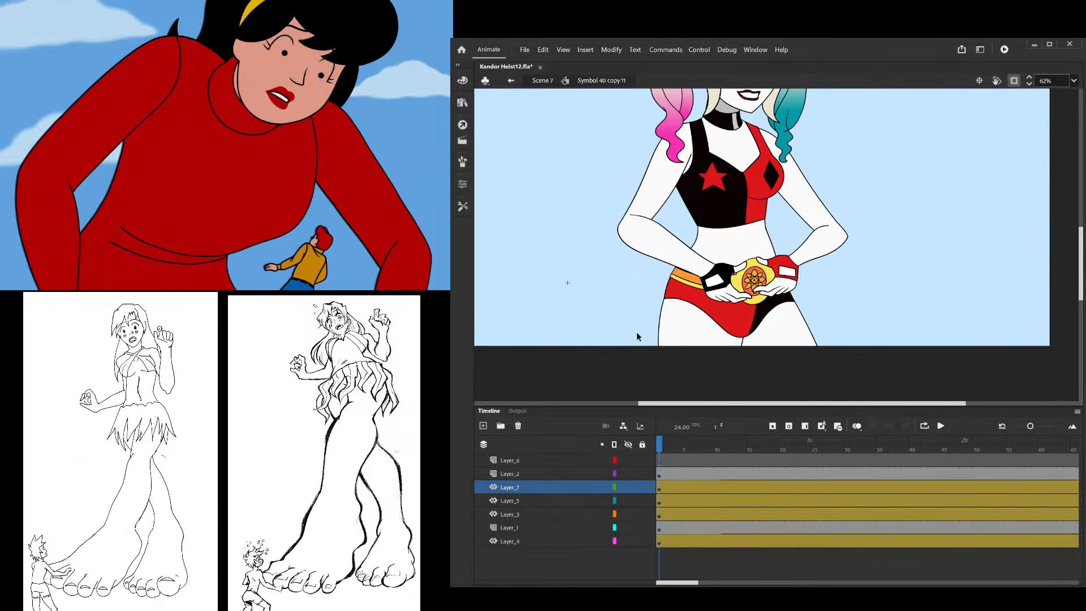
scroll(735, 311, down, 2)
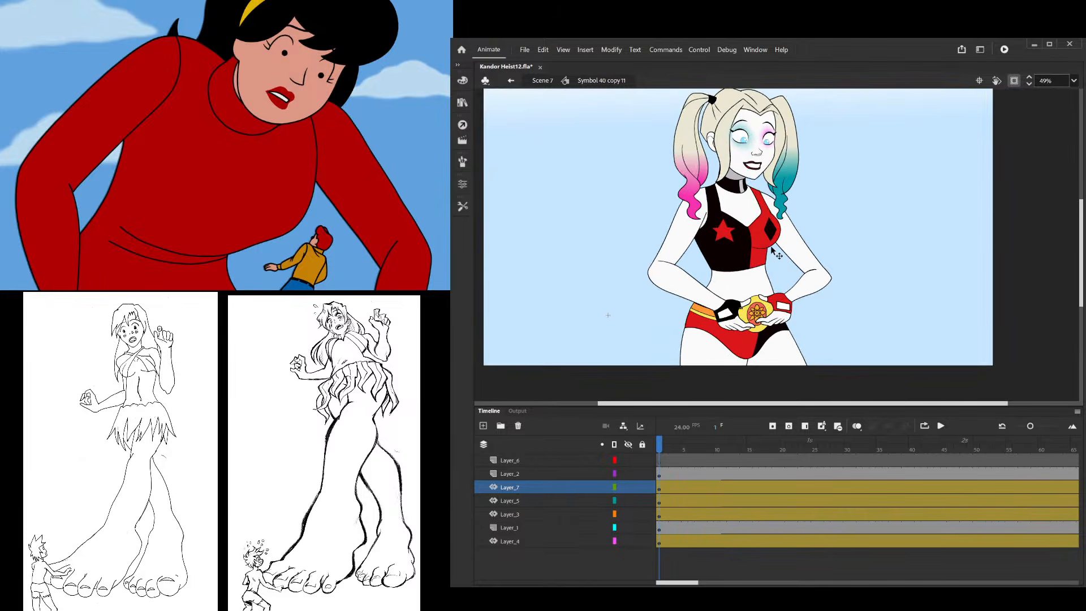
scroll(751, 146, up, 3)
click(754, 163)
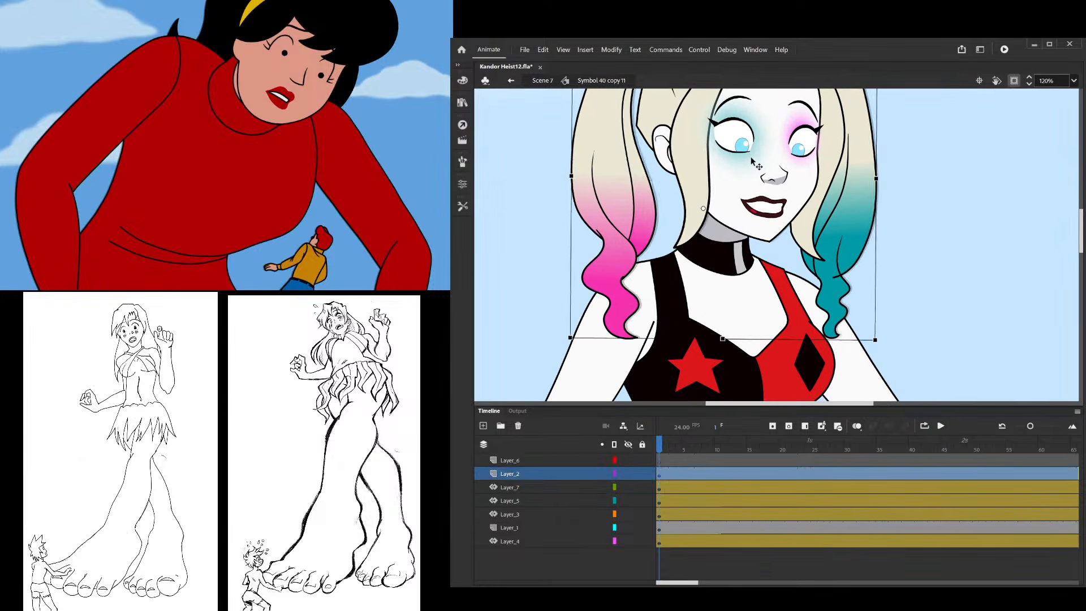
scroll(768, 215, down, 2)
scroll(768, 216, down, 2)
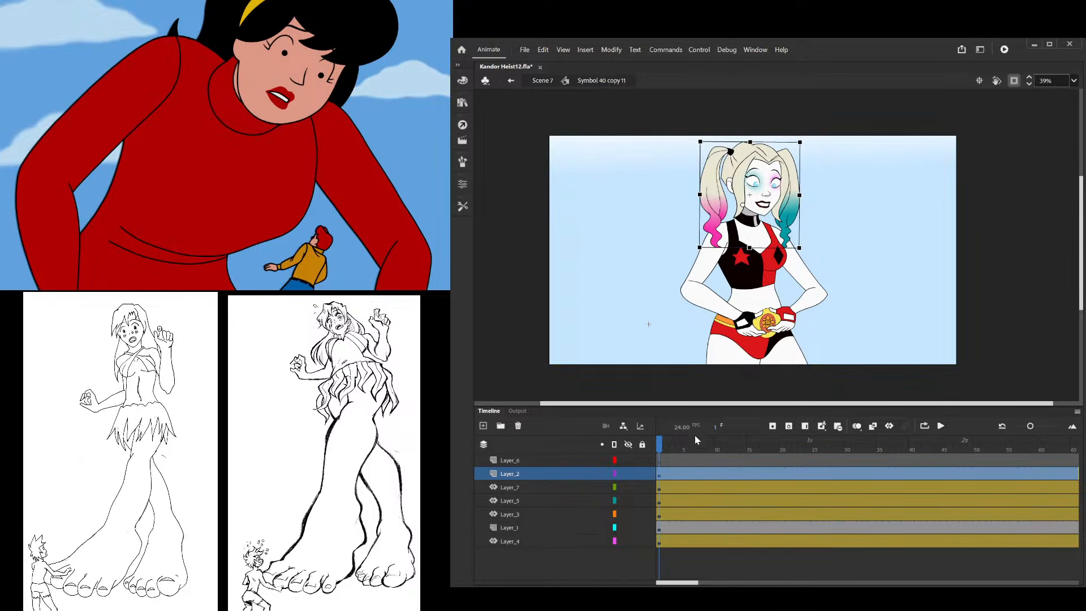
drag(687, 449, 649, 462)
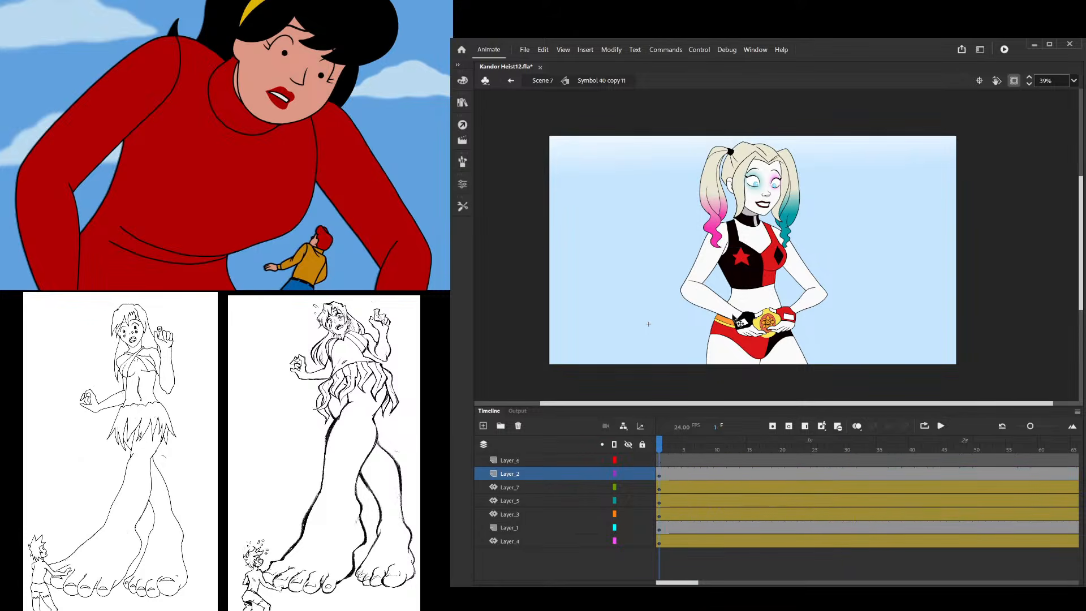
click(738, 320)
double_click(620, 253)
key(ctrl+minus)
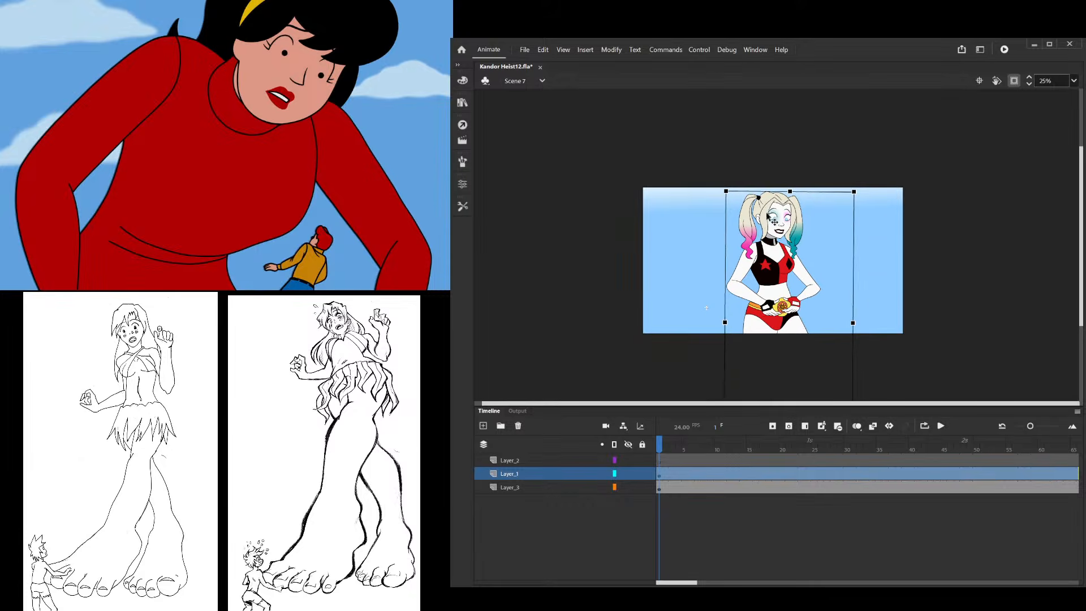
Add a classic tween to the character layer in Scene 7 with keyframes at frames 10 and 17
drag(667, 455, 718, 475)
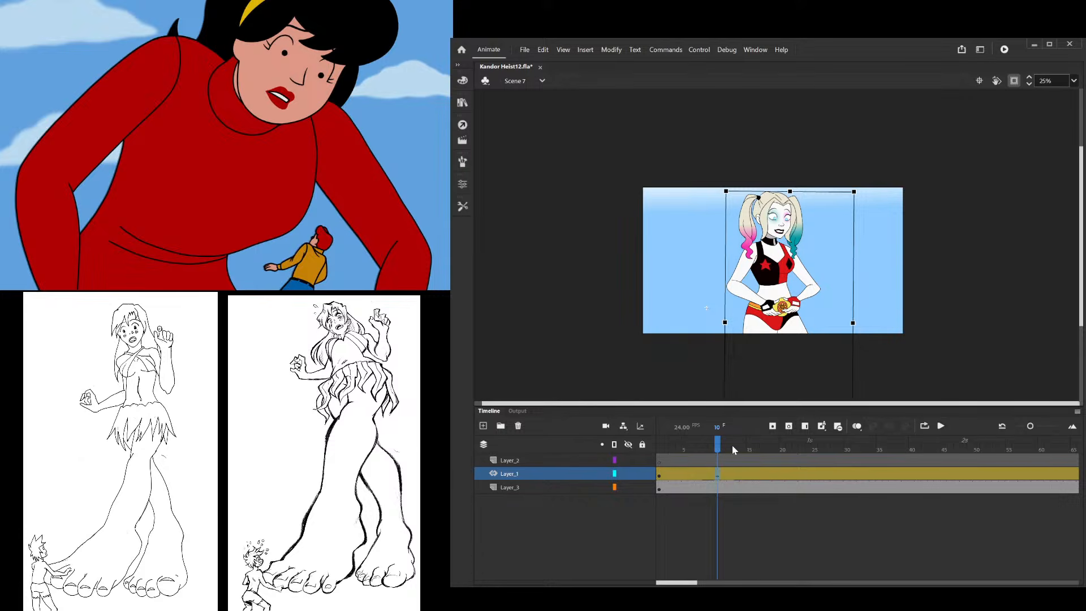
drag(729, 451, 763, 476)
click(765, 477)
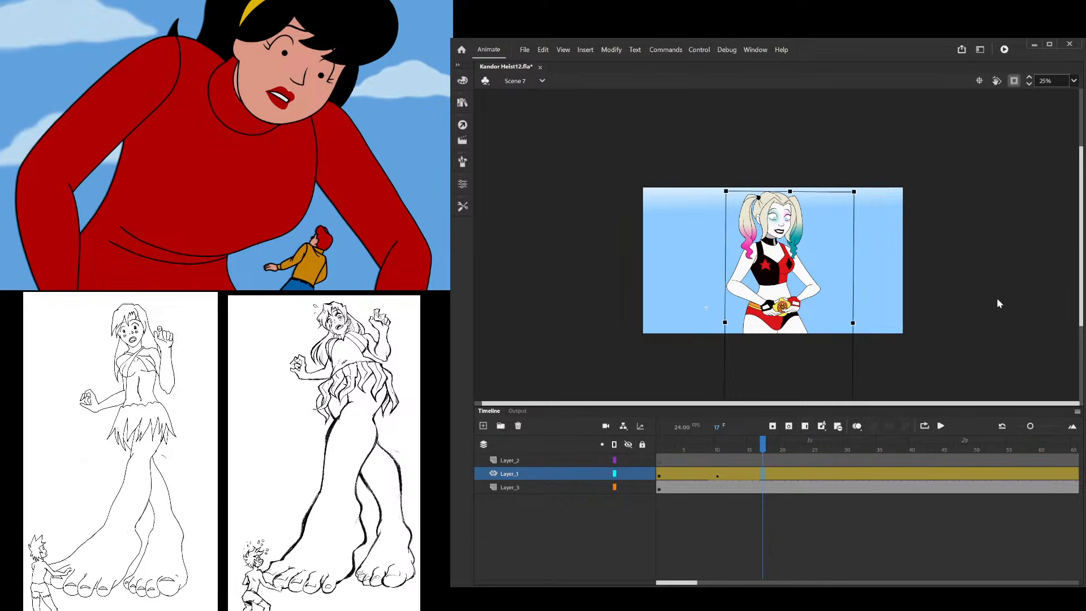
Move the character's transformation point to the bottom centre of its bounding box
scroll(850, 226, down, 2)
scroll(849, 226, up, 1)
click(797, 295)
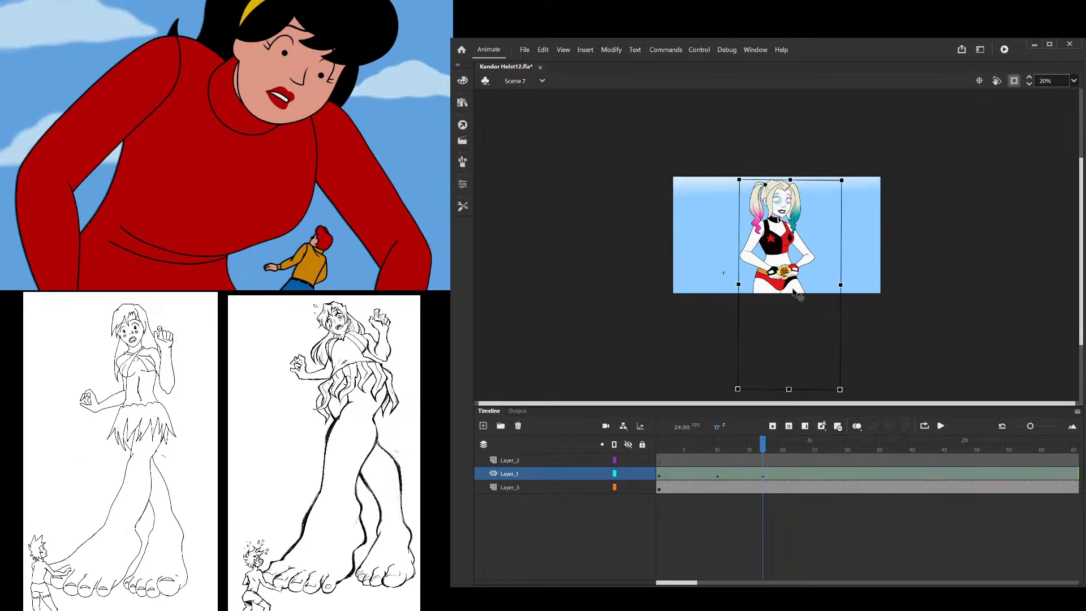
scroll(798, 295, down, 3)
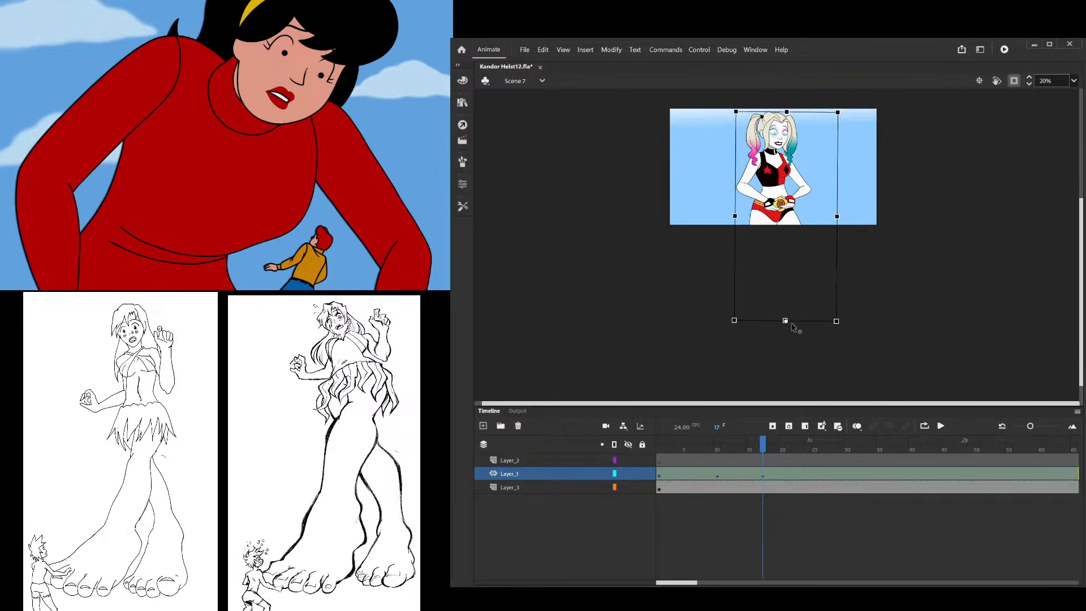
scroll(850, 266, down, 1)
scroll(848, 245, up, 1)
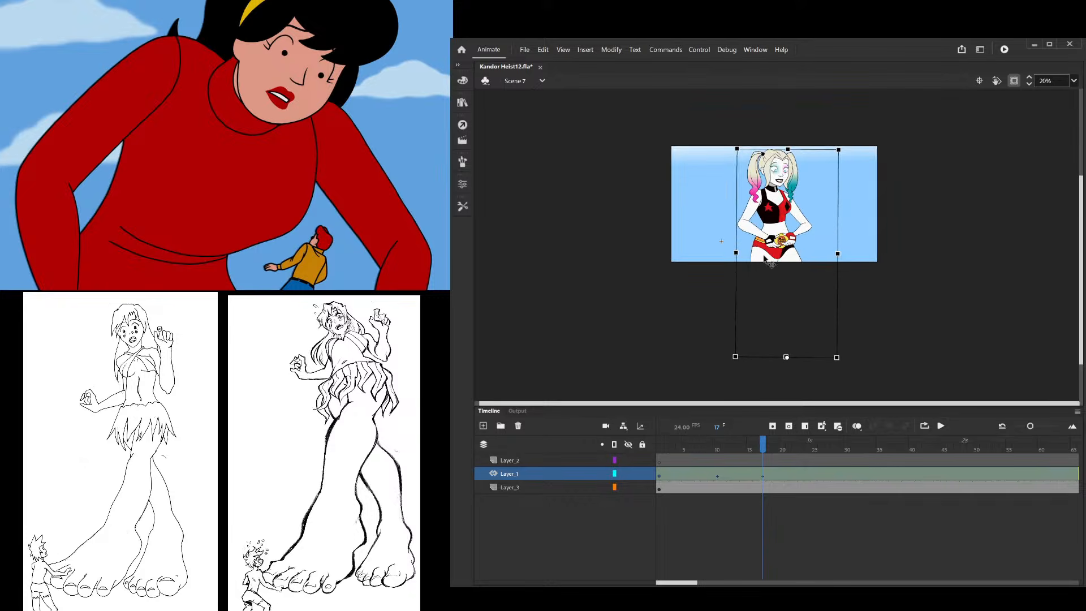
mouse_move(761, 444)
mouse_down()
mouse_move(659, 444)
mouse_move(763, 444)
mouse_up()
scroll(720, 291, down, 1)
scroll(761, 233, up, 1)
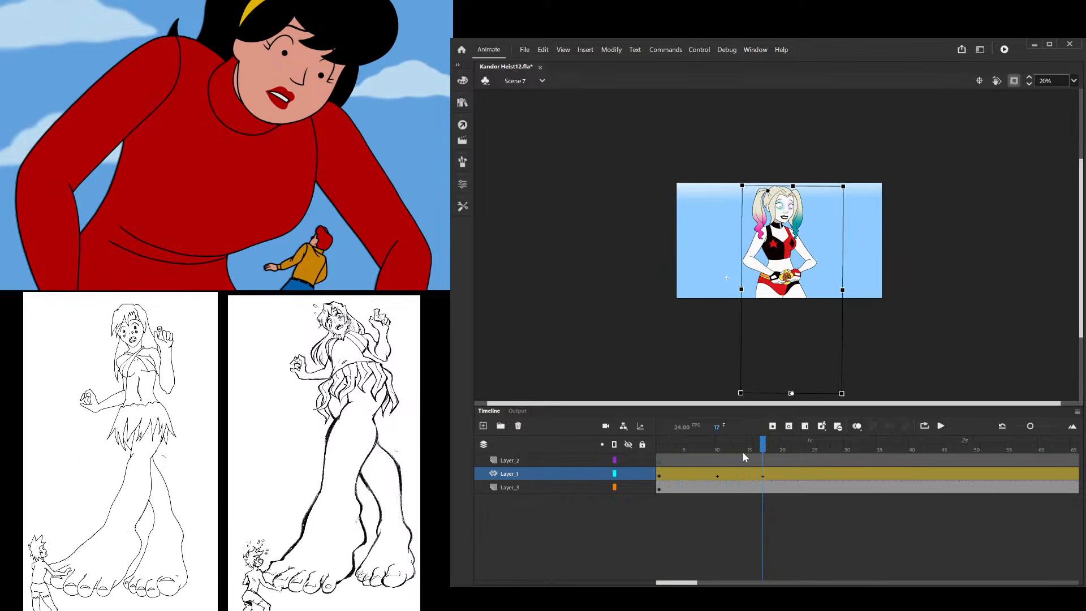
mouse_move(759, 448)
mouse_down()
mouse_move(702, 447)
mouse_move(761, 460)
mouse_up()
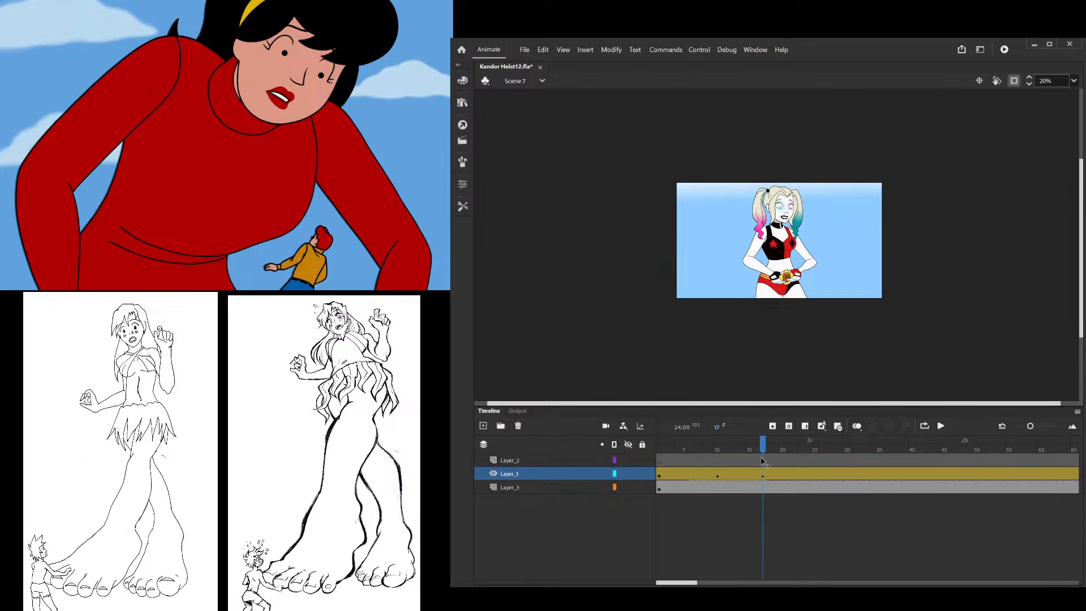
Enlarge the character at the frame 17 keyframe, growing it upward from its bottom-centre pivot until the head leaves the stage
click(765, 476)
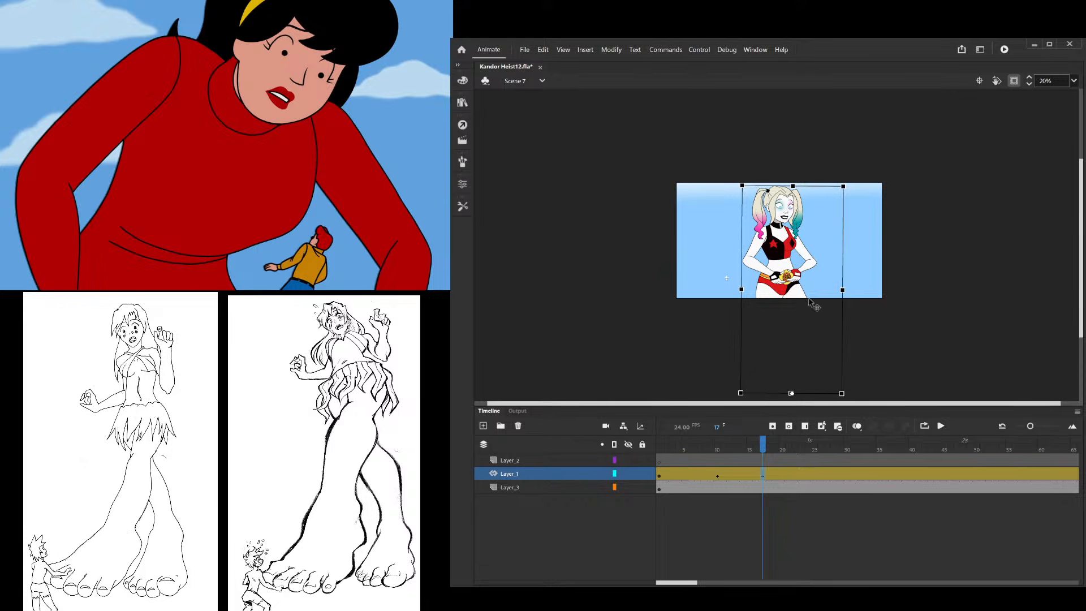
mouse_move(766, 444)
mouse_down()
mouse_move(681, 446)
mouse_move(770, 448)
mouse_move(703, 475)
mouse_move(762, 480)
mouse_move(698, 478)
mouse_move(749, 479)
mouse_move(763, 485)
mouse_move(703, 482)
mouse_move(761, 491)
mouse_move(762, 478)
mouse_move(700, 450)
mouse_move(763, 449)
mouse_up()
drag(843, 185, 867, 84)
Move the enlarged pose's keyframe to frame 25 and set an in-between growth keyframe at frame 22
drag(762, 444, 811, 477)
click(762, 474)
click(808, 475)
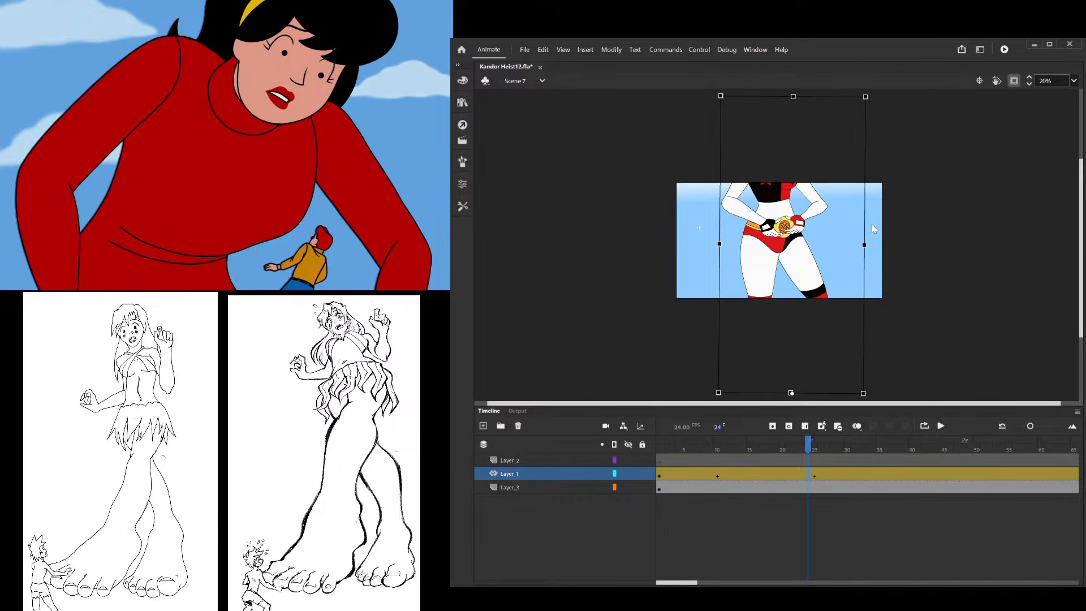
drag(808, 445, 794, 479)
click(814, 478)
drag(792, 474, 712, 444)
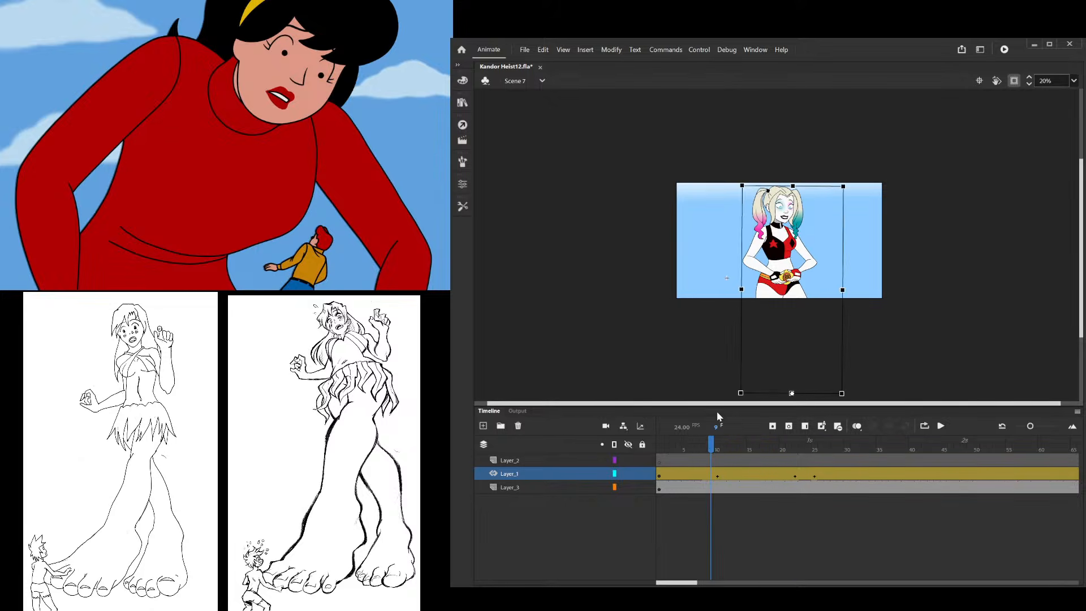
Play back the growth tween and move its in-between keyframe earlier to frame 21
key(Return)
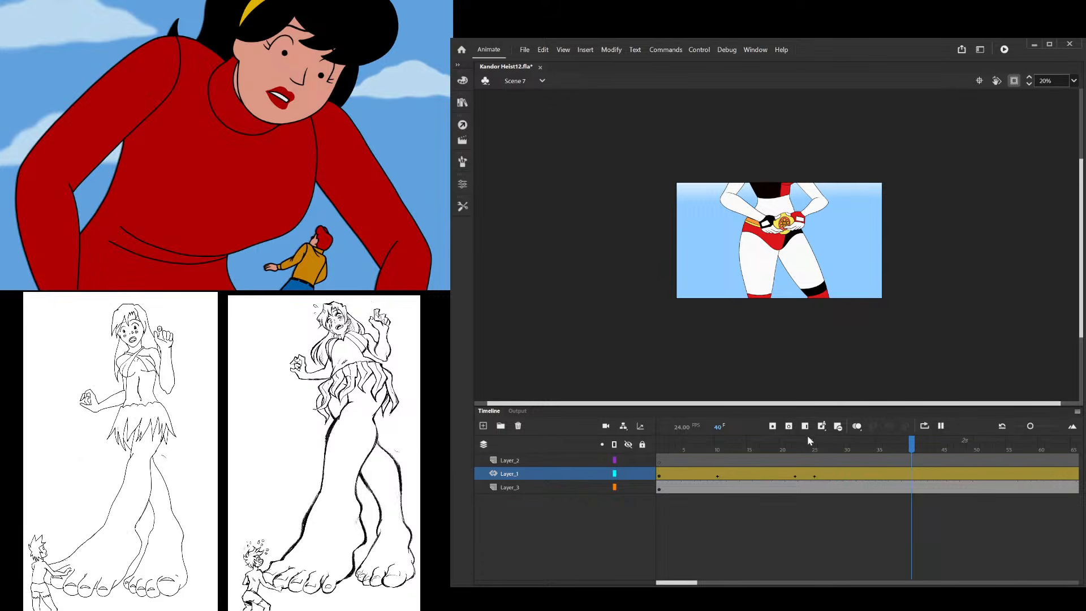
click(808, 474)
click(793, 476)
click(785, 474)
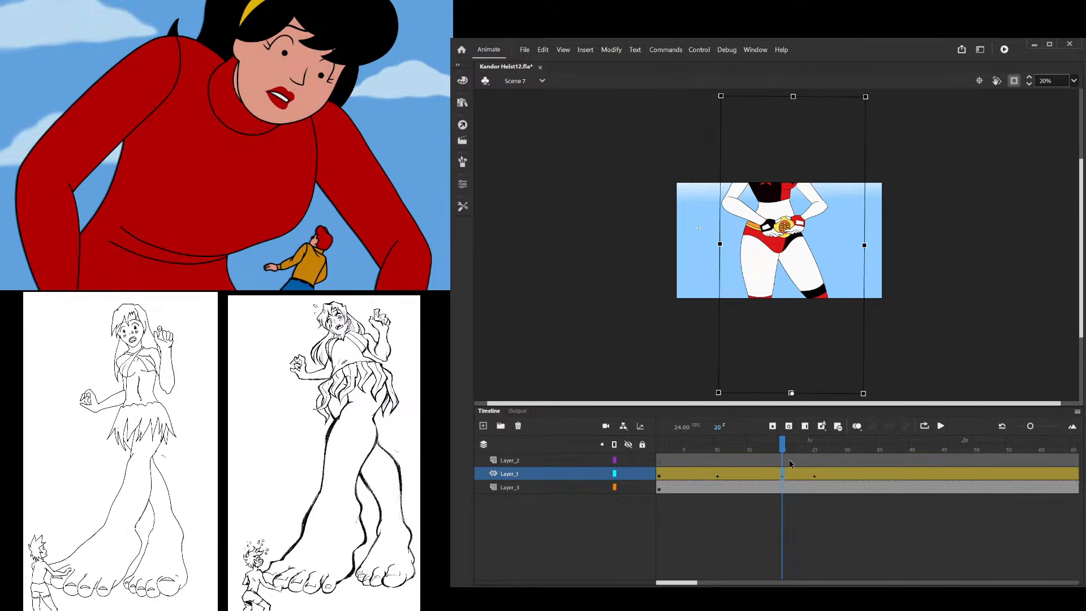
key(period)
Replay the character's growth from around frame 9 to check its timing
drag(717, 445, 705, 447)
key(Return)
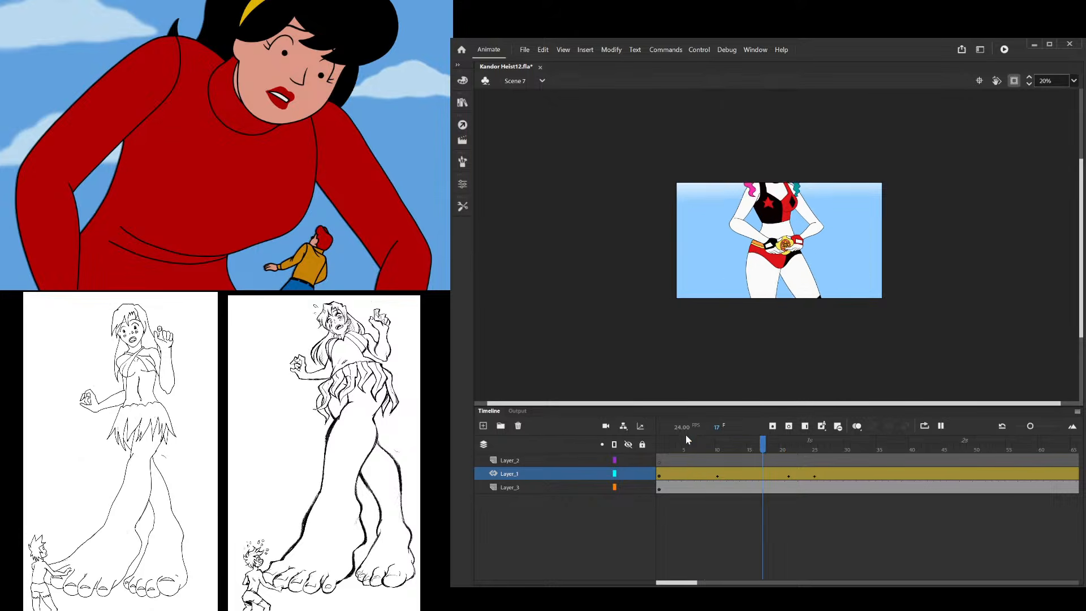
click(710, 456)
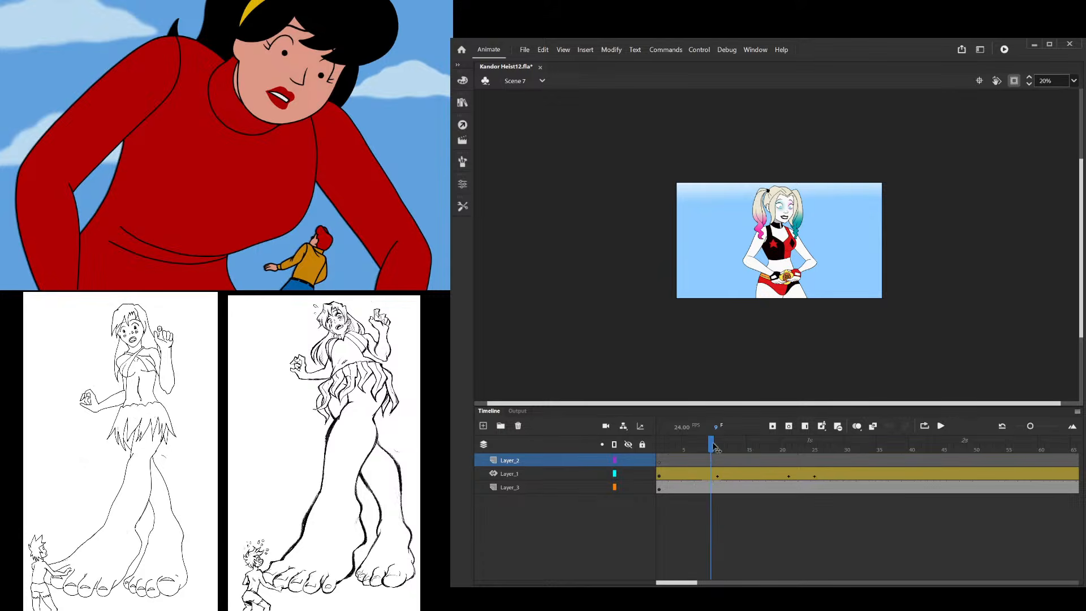
key(Return)
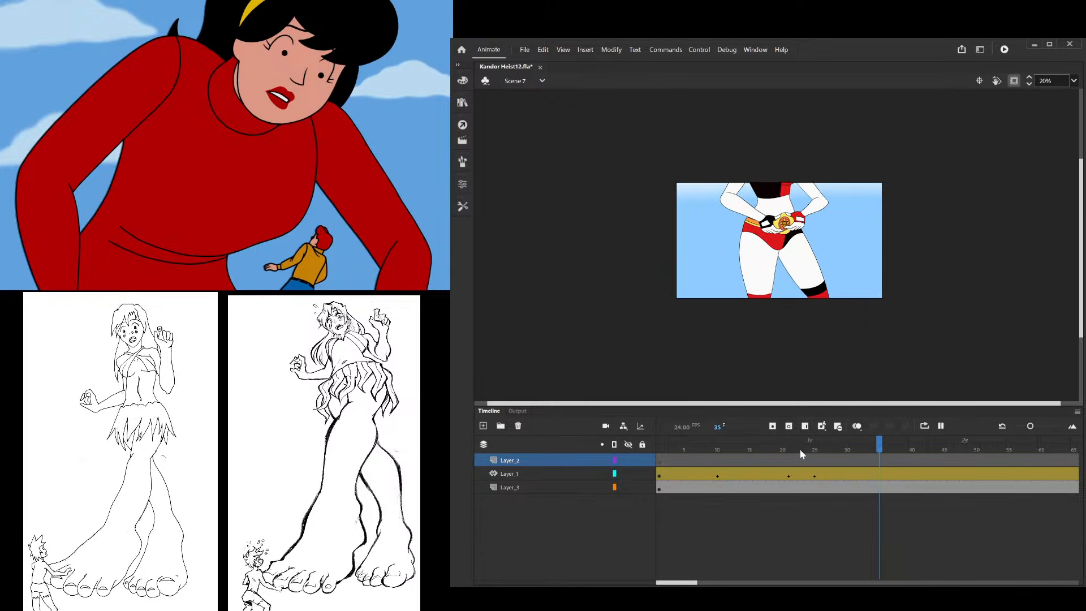
Add a keyframe at frame 33 on the character's layer to hold the enlarged pose
drag(801, 449, 863, 465)
click(867, 476)
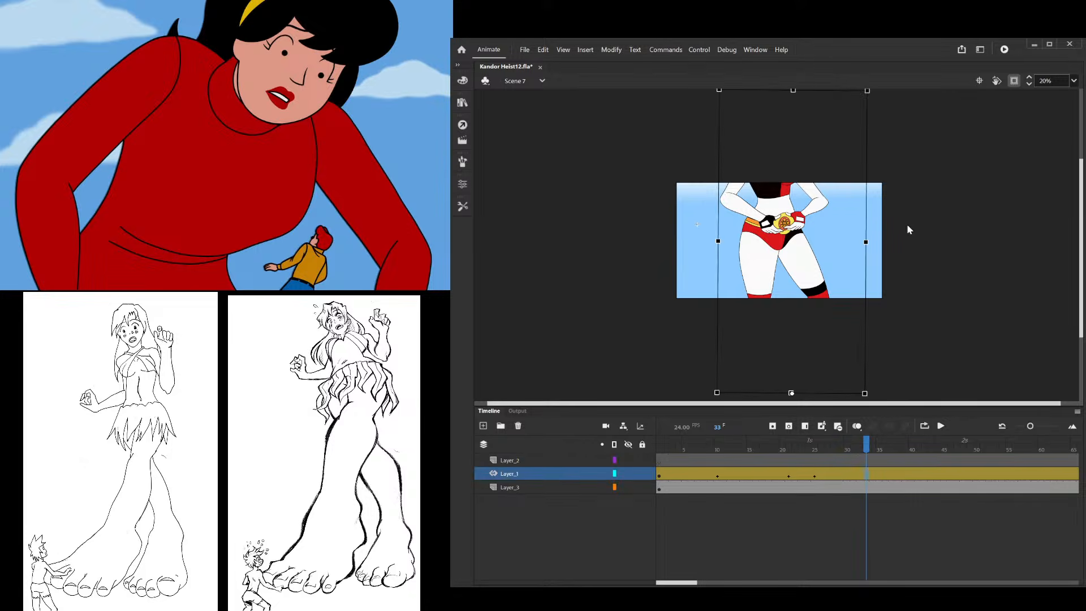
key(F6)
Add a keyframe at frame 49 and enlarge the character from its bottom-centre pivot until only thighs and knee-high socks fill the stage
drag(874, 445, 971, 449)
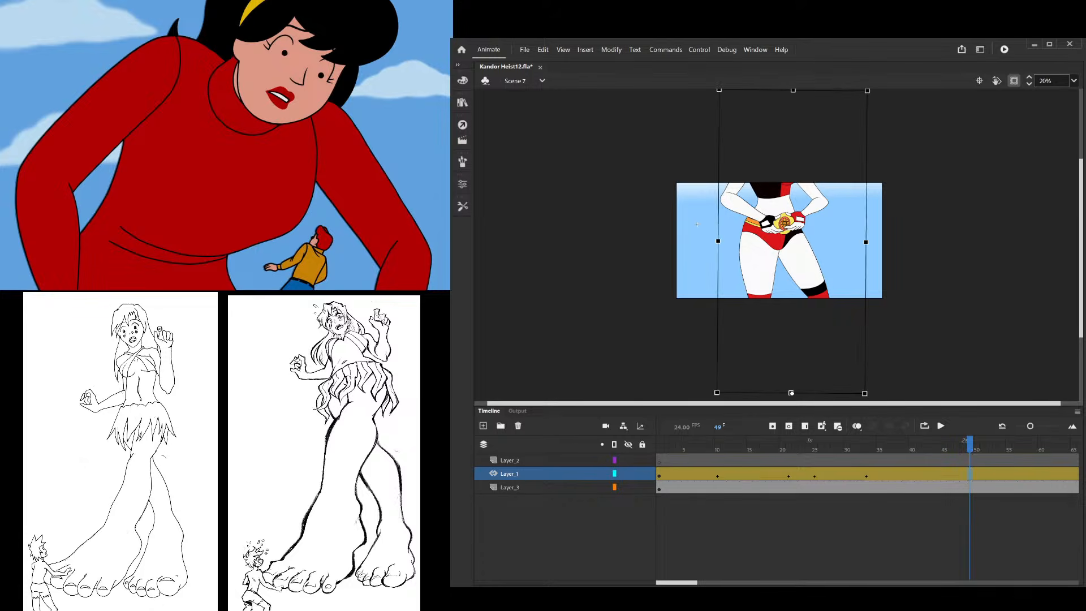
drag(933, 448, 970, 448)
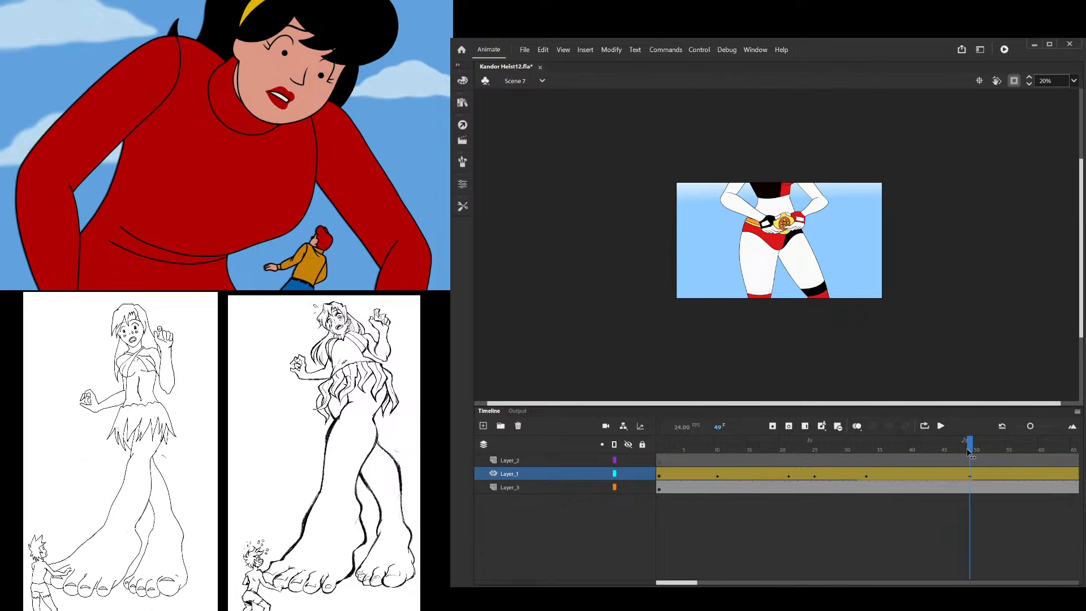
click(806, 271)
scroll(806, 271, down, 1)
scroll(809, 258, up, 2)
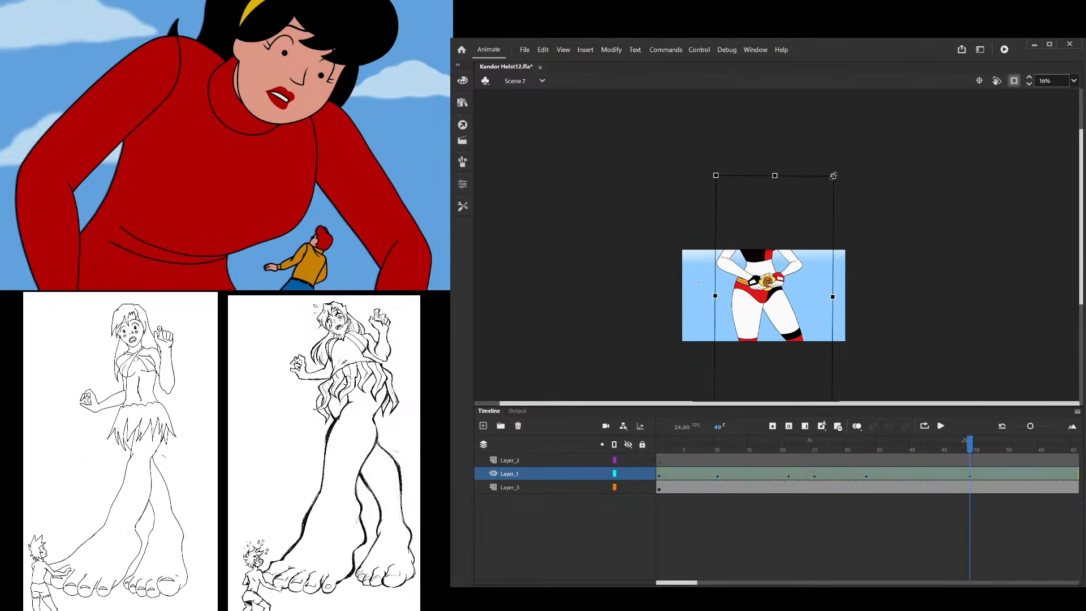
drag(834, 175, 892, 65)
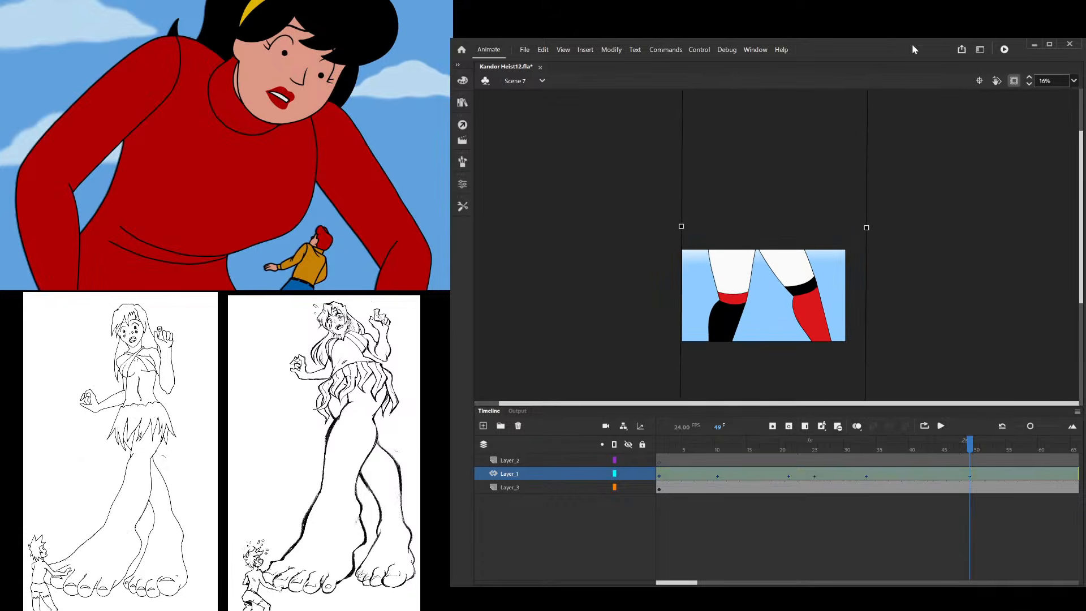
Play the character's growth from frame 1 to check the newly added stage
drag(938, 446, 630, 460)
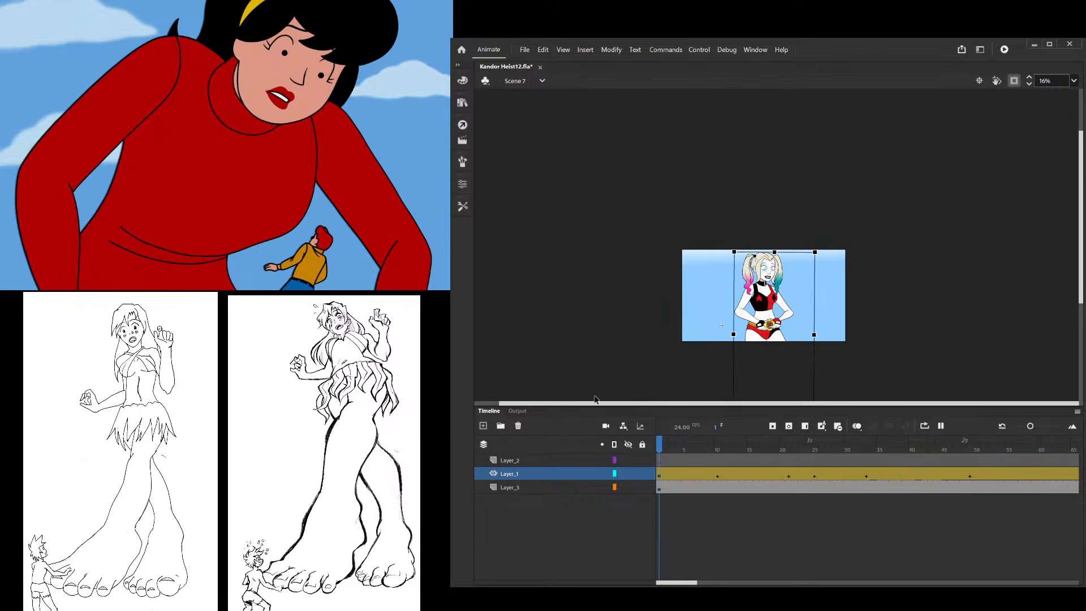
key(Return)
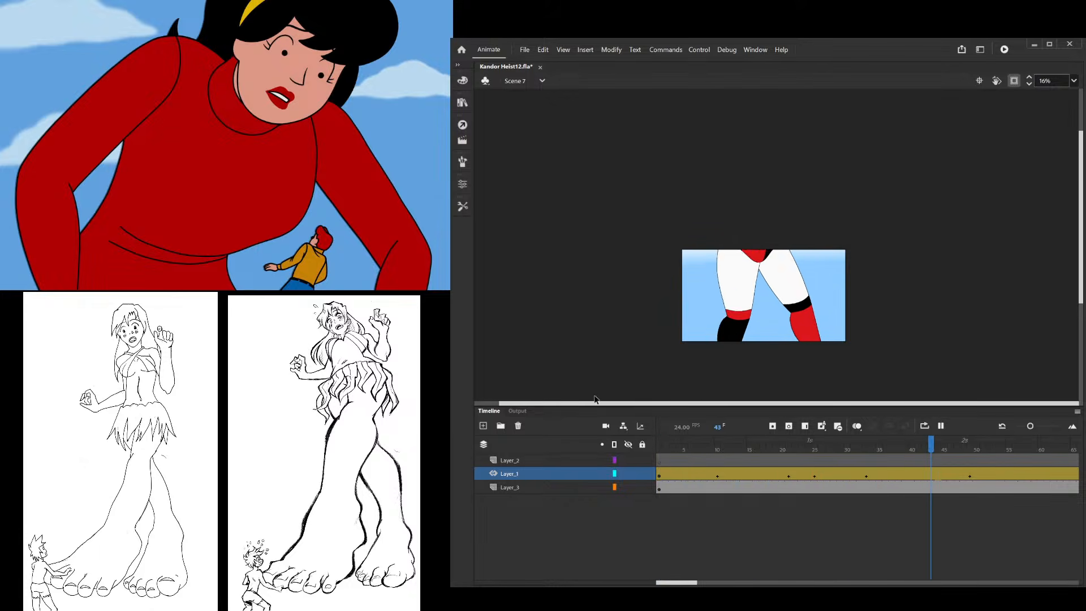
Hold the current pose with a keyframe at frame 57 and extend all layers of the shot to frame 84
drag(687, 444, 891, 474)
click(861, 475)
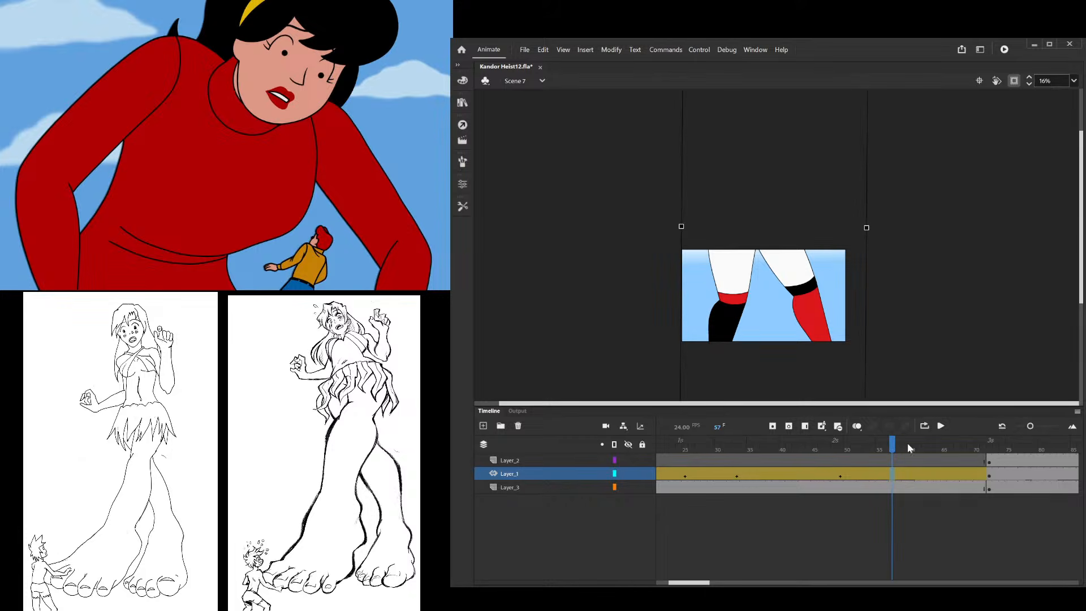
mouse_move(908, 445)
mouse_down()
mouse_move(836, 446)
mouse_move(924, 443)
mouse_up()
key(F5)
key(F5)
key(F5)
key(F5)
key(F5)
key(F5)
key(F5)
key(F5)
key(F5)
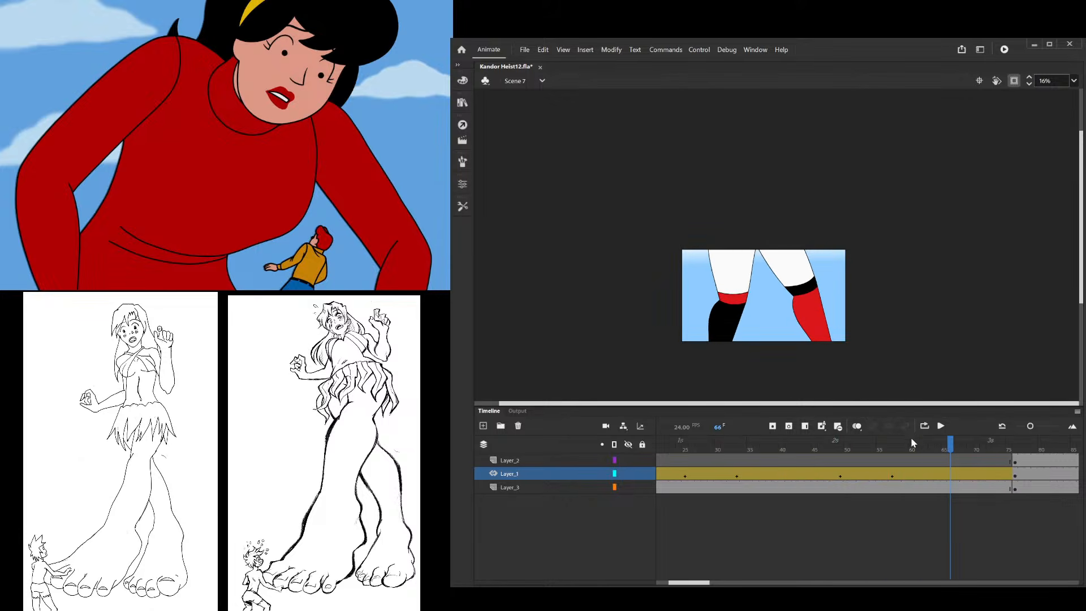
Play back the extended shot to review the timing of the growth and the holds
key(Return)
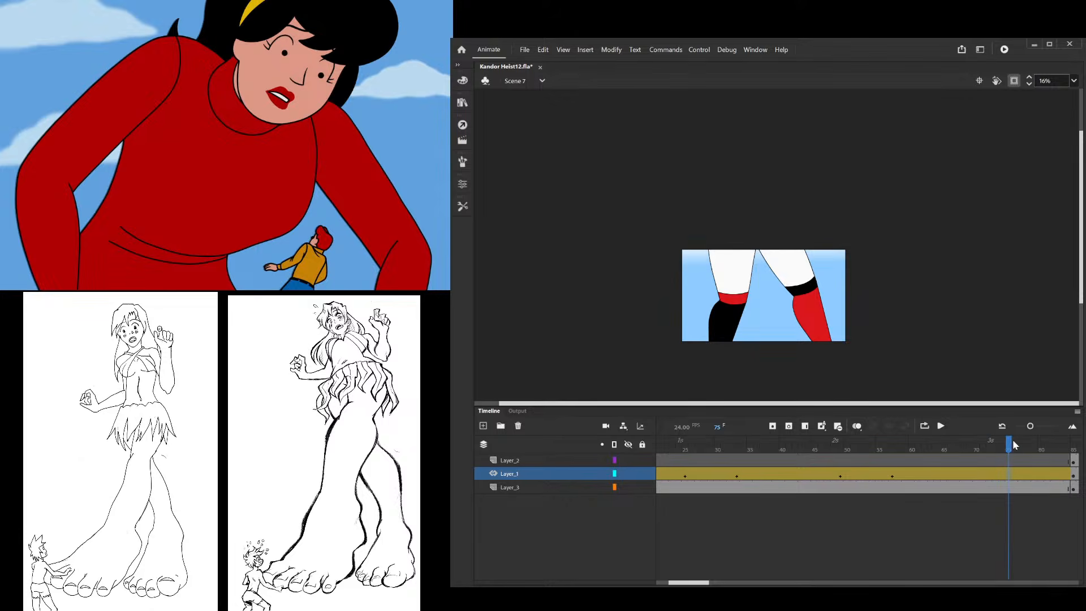
key(Return)
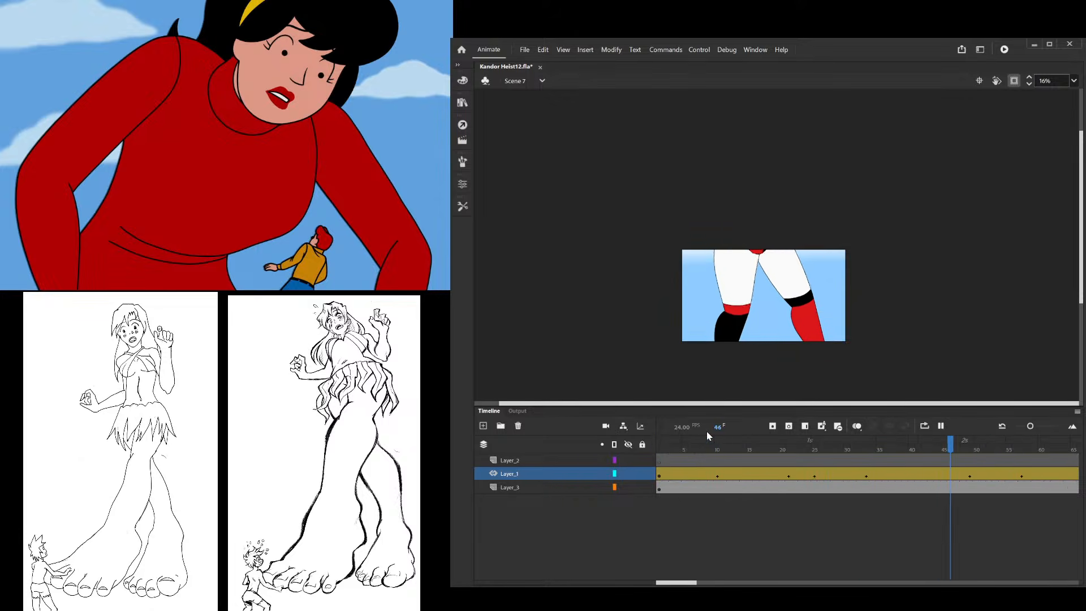
Enlarge the character at frame 84 until its lower legs straddle the stage, and shift it slightly upward
drag(747, 440, 899, 477)
key(ctrl+minus)
click(789, 256)
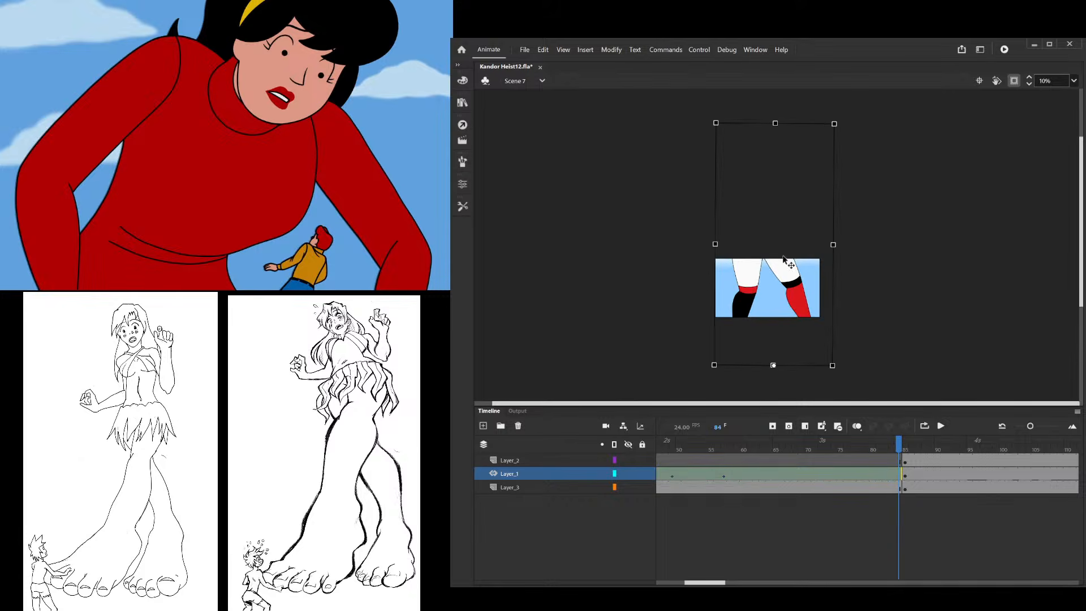
scroll(796, 204, up, 2)
drag(850, 178, 851, 243)
key(ctrl+equal)
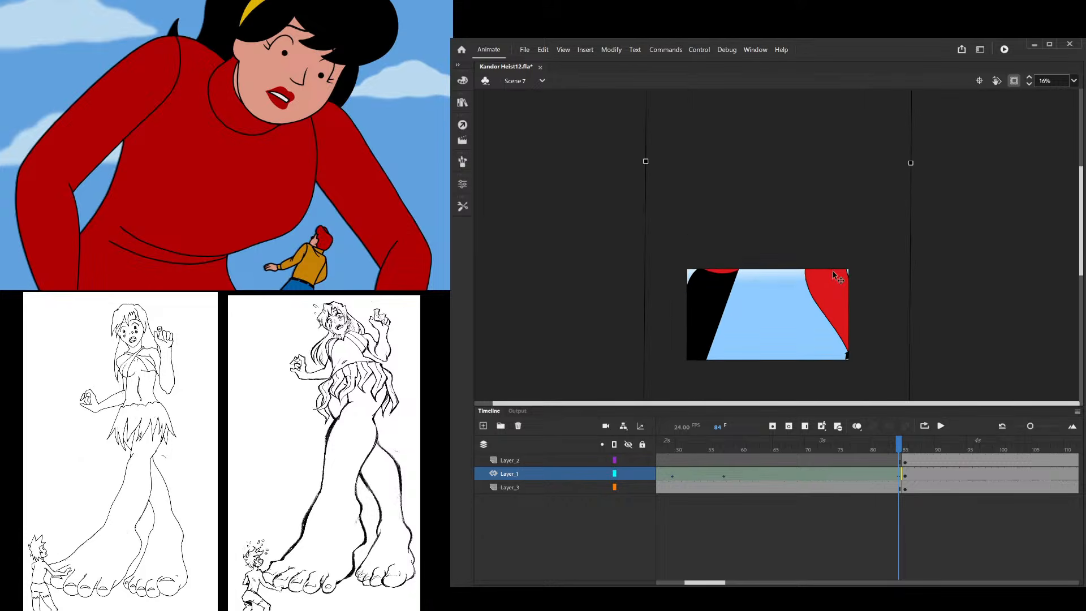
scroll(834, 260, down, 1)
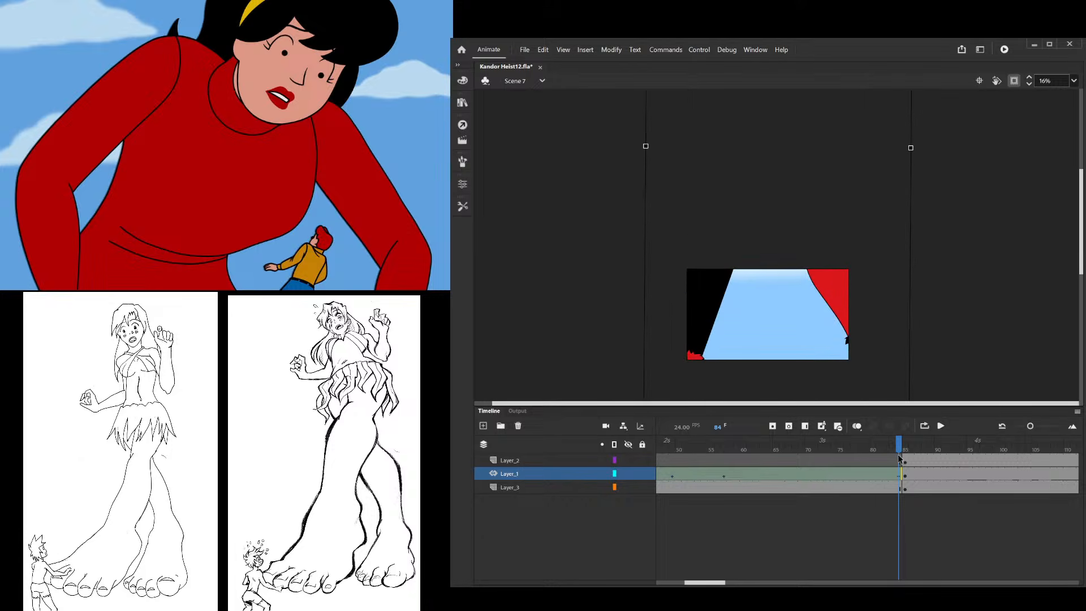
Return to frame 1 and examine the character's hands and belt up close
drag(899, 450, 451, 453)
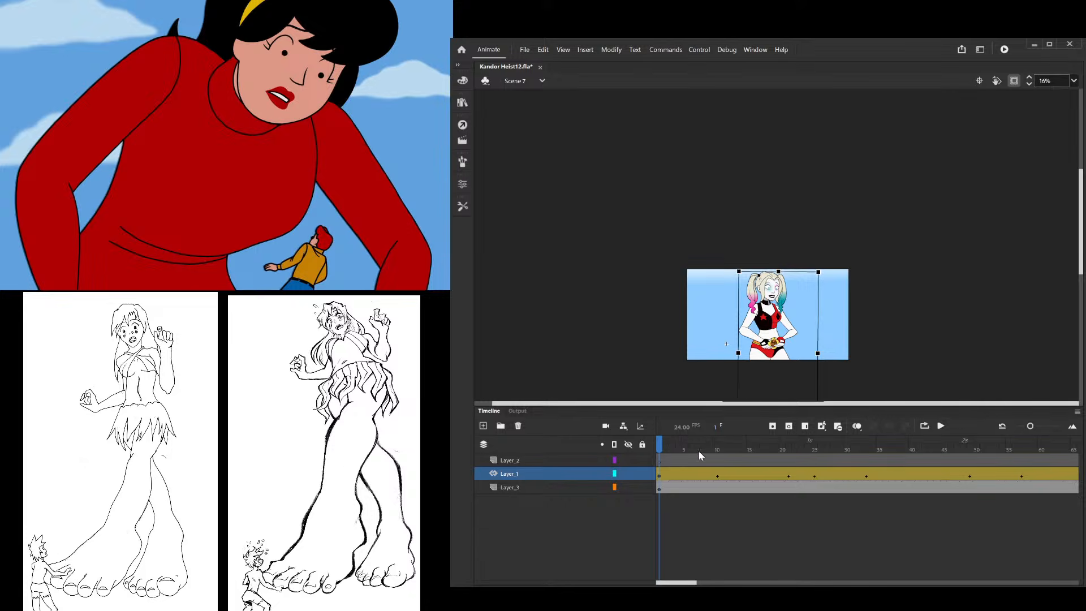
click(660, 446)
scroll(830, 341, up, 5)
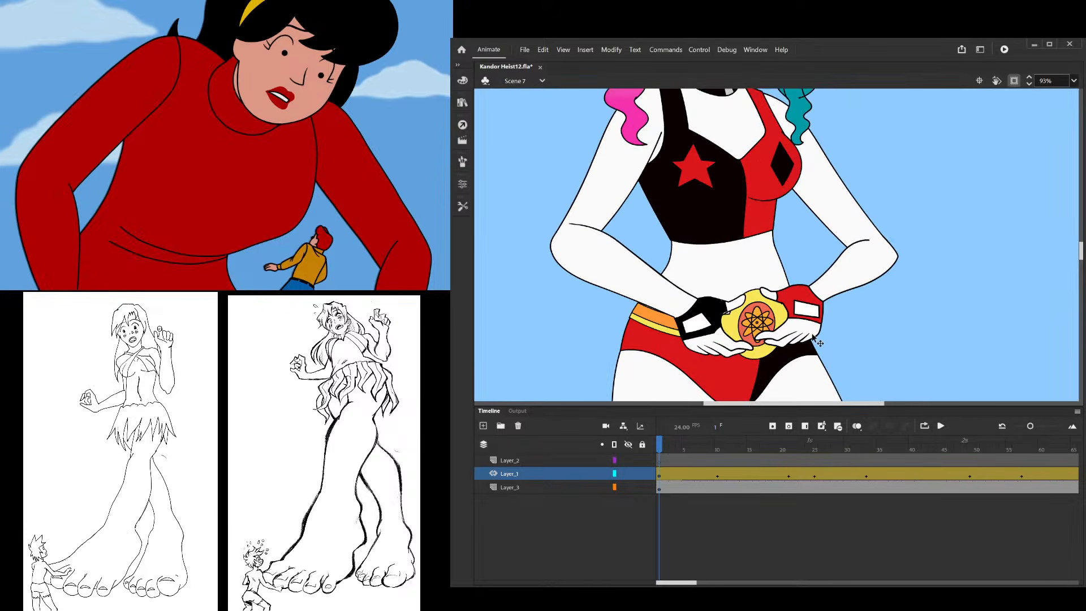
scroll(821, 343, down, 4)
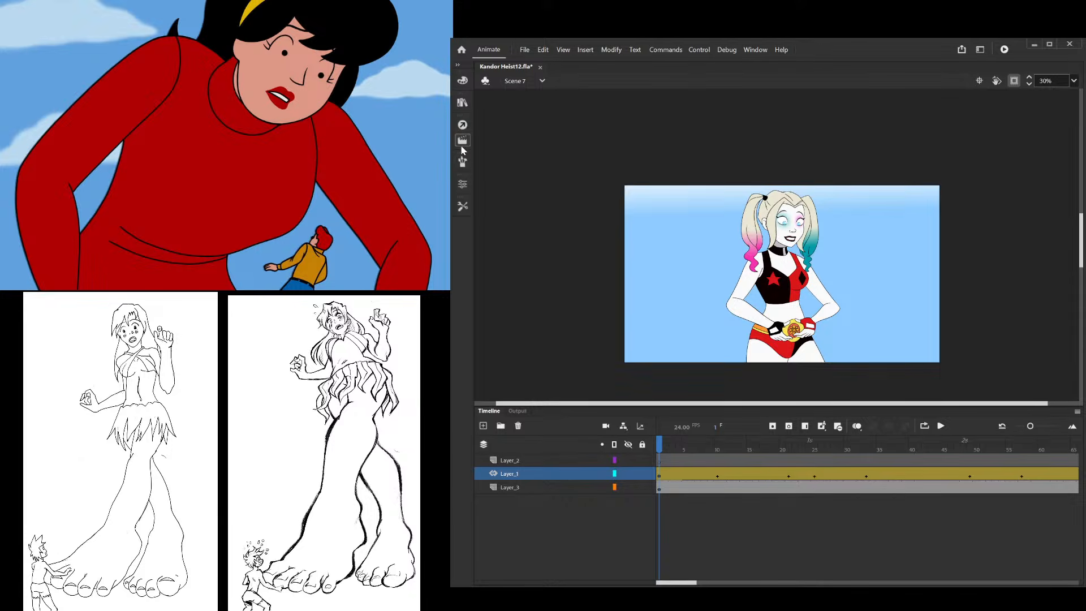
Open Scene 5 to review its opening frame, and return to the start of Scene 7
click(504, 136)
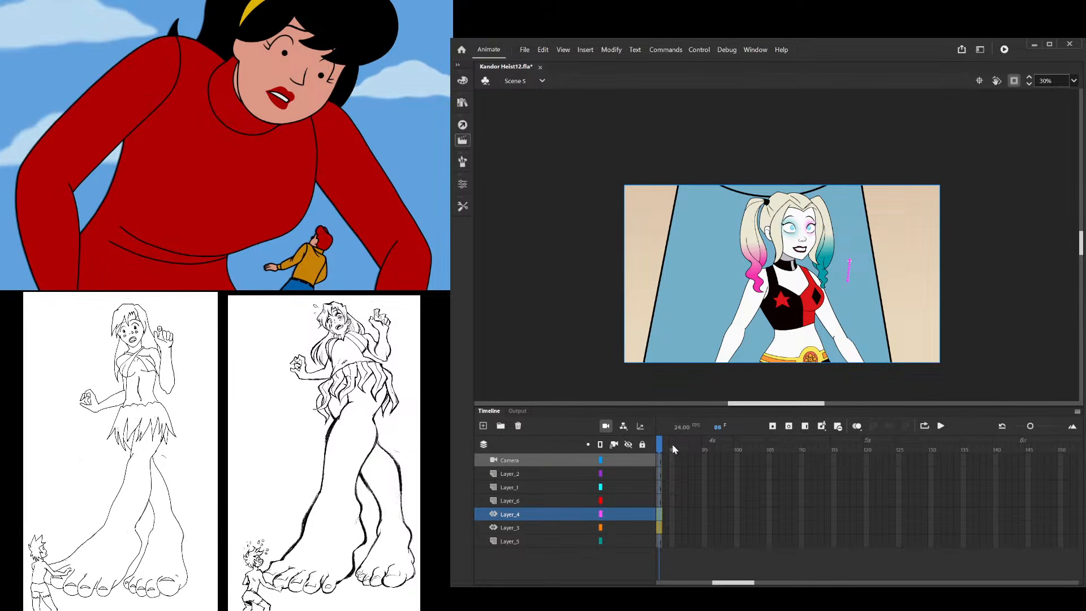
drag(660, 443, 558, 451)
scroll(843, 307, up, 2)
scroll(833, 288, down, 2)
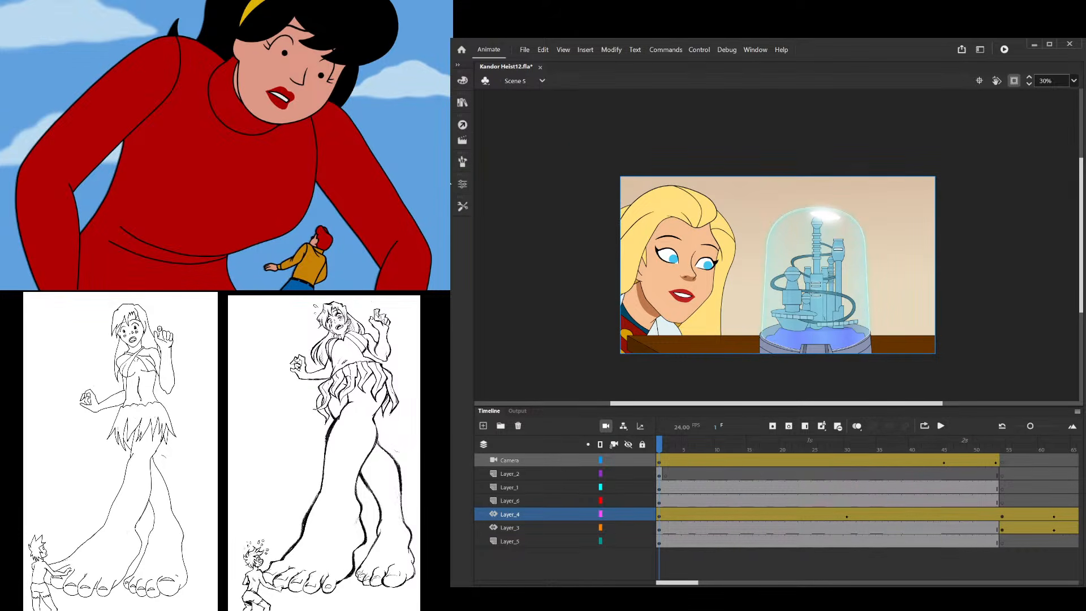
click(464, 143)
click(504, 156)
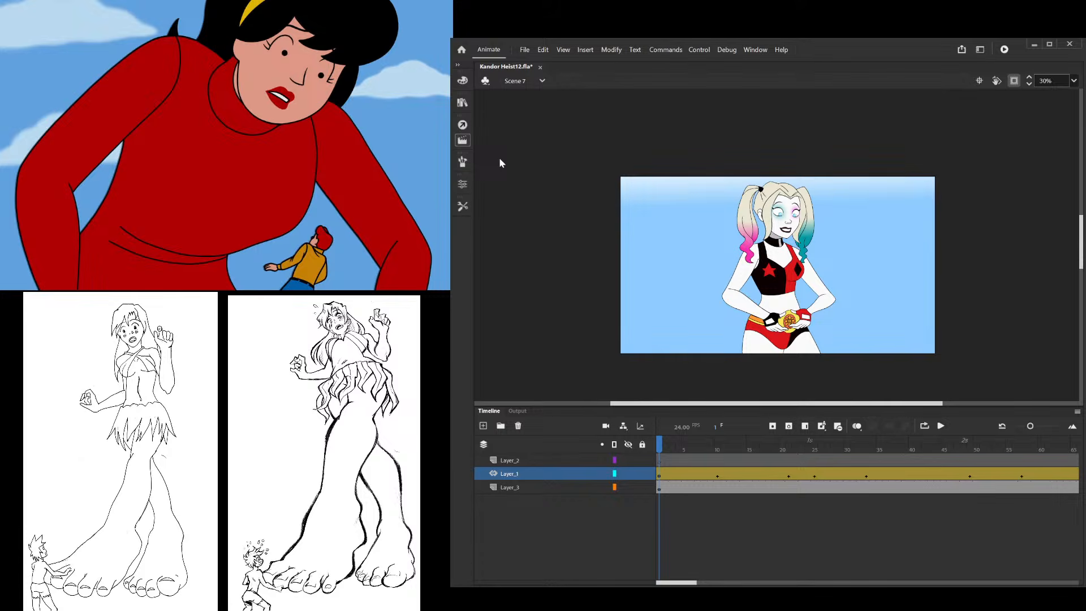
drag(676, 445, 645, 453)
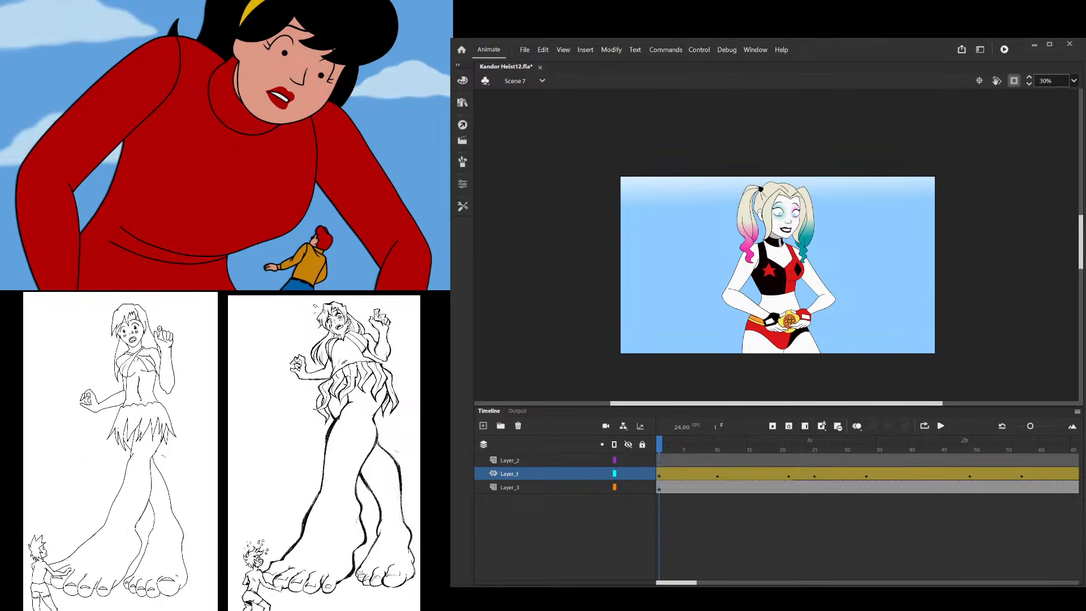
Add a layer beneath the character's layer and paste a copy of the frame 10 pose in place on it at frame 11
drag(659, 444, 693, 476)
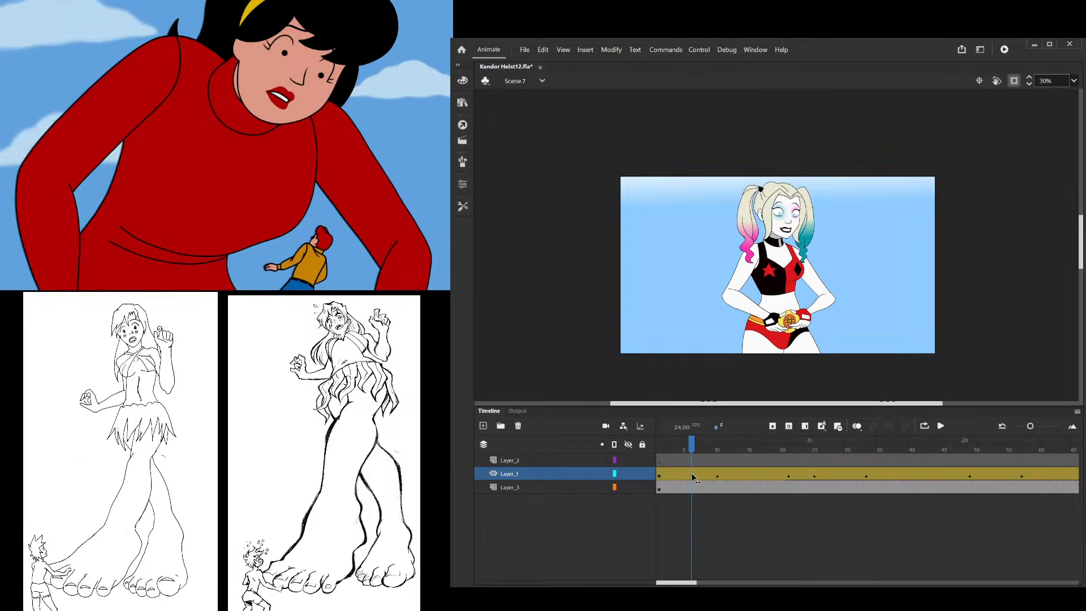
drag(693, 477, 716, 526)
click(785, 309)
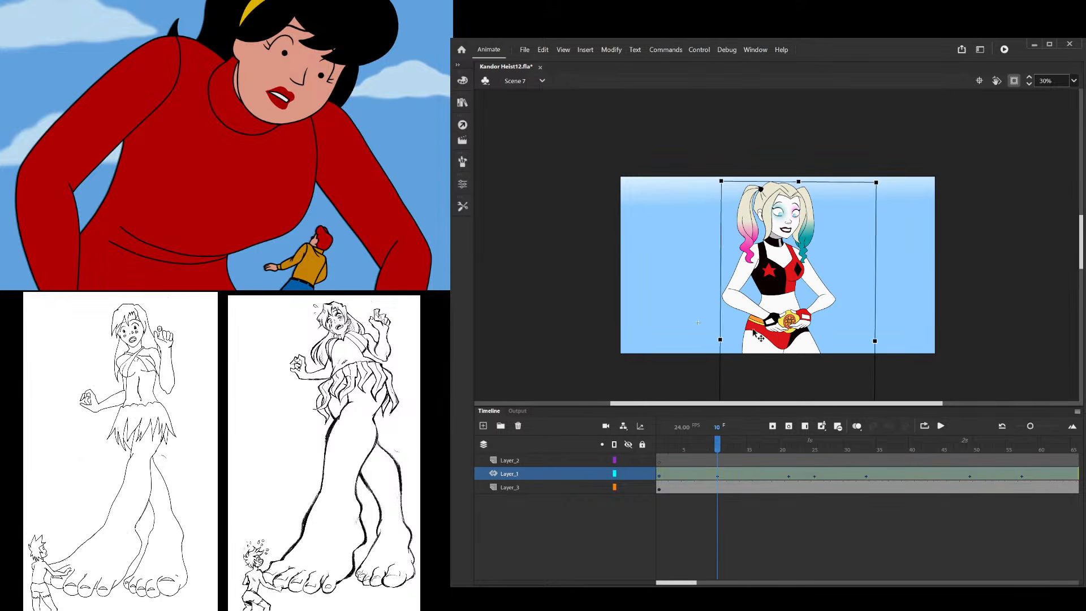
click(586, 489)
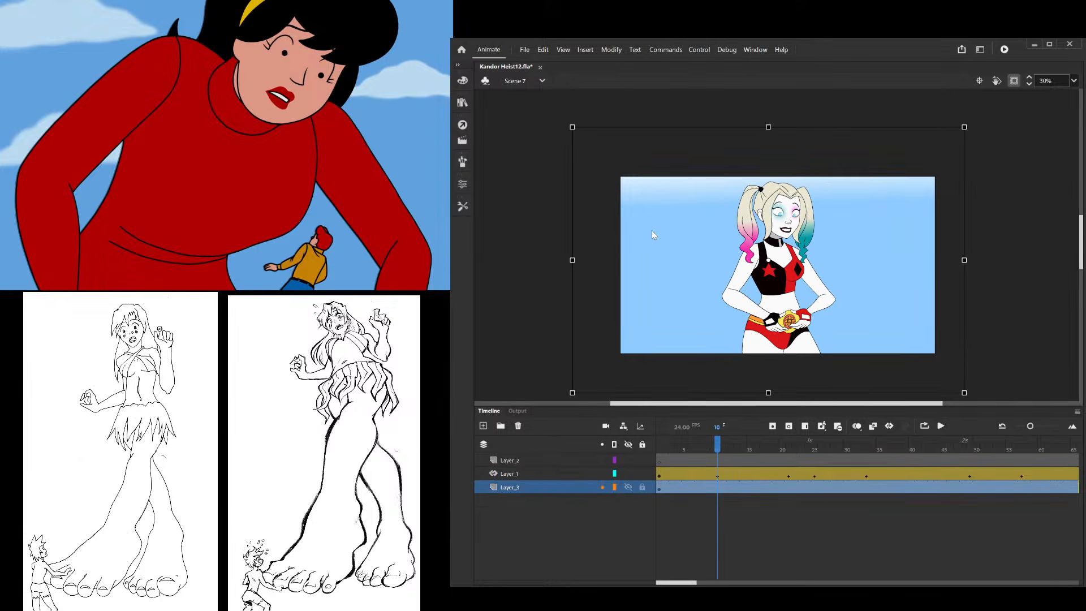
click(779, 309)
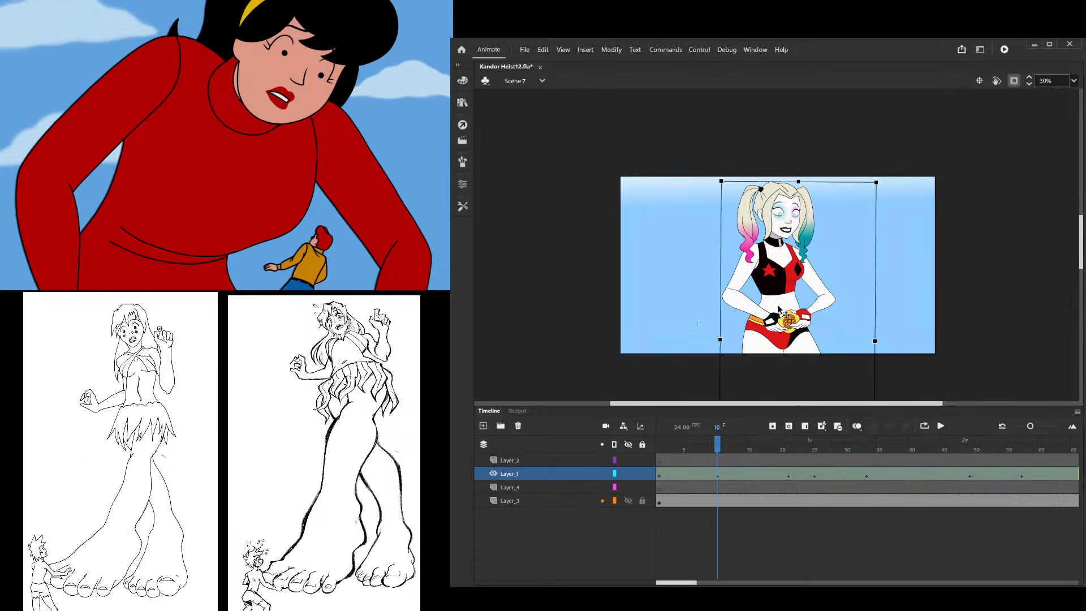
click(721, 490)
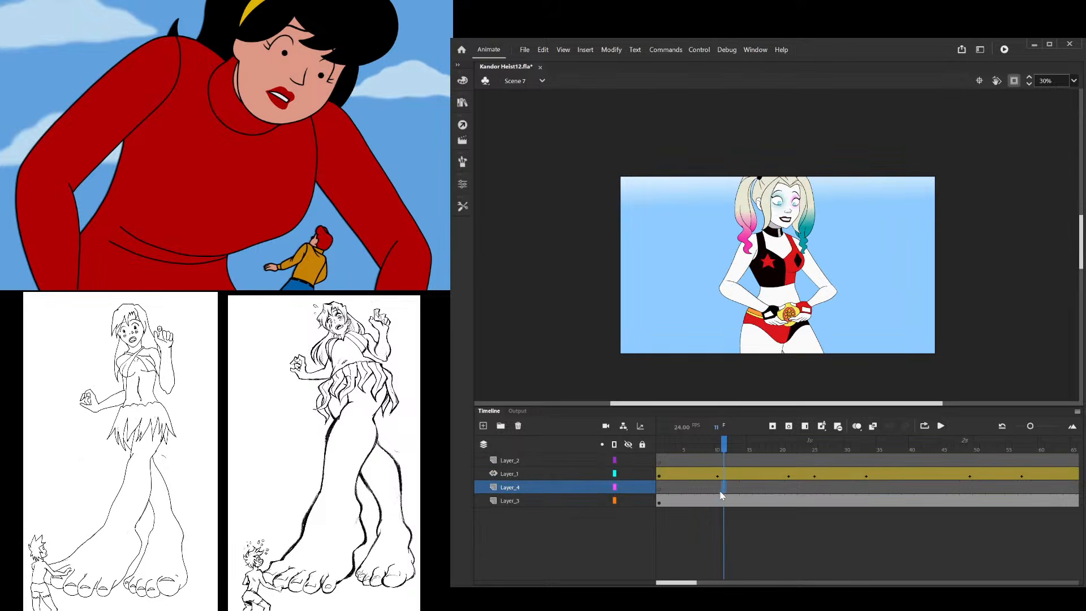
click(719, 489)
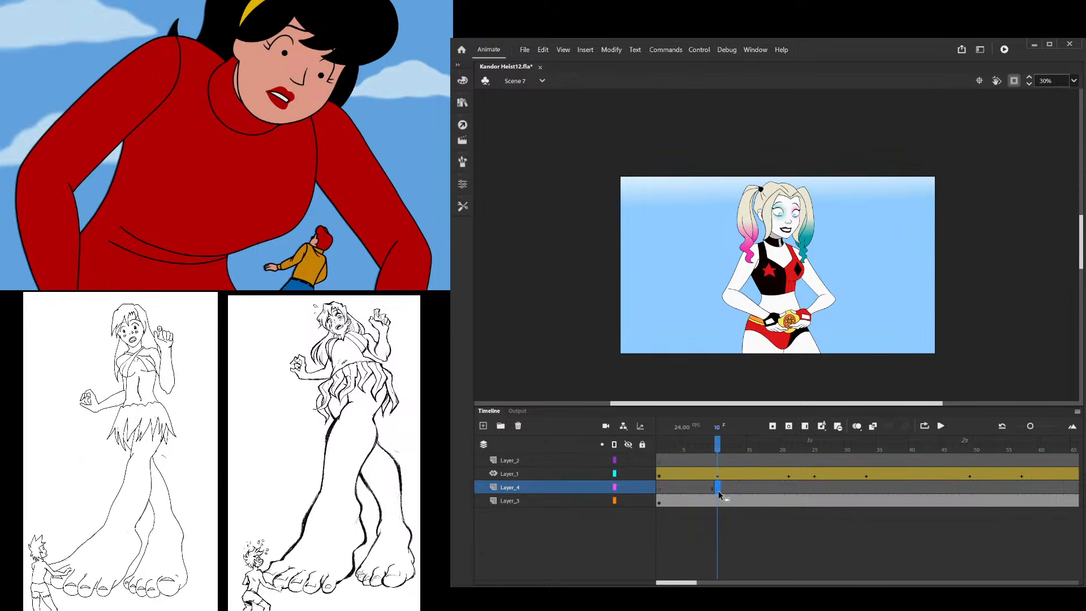
key(.)
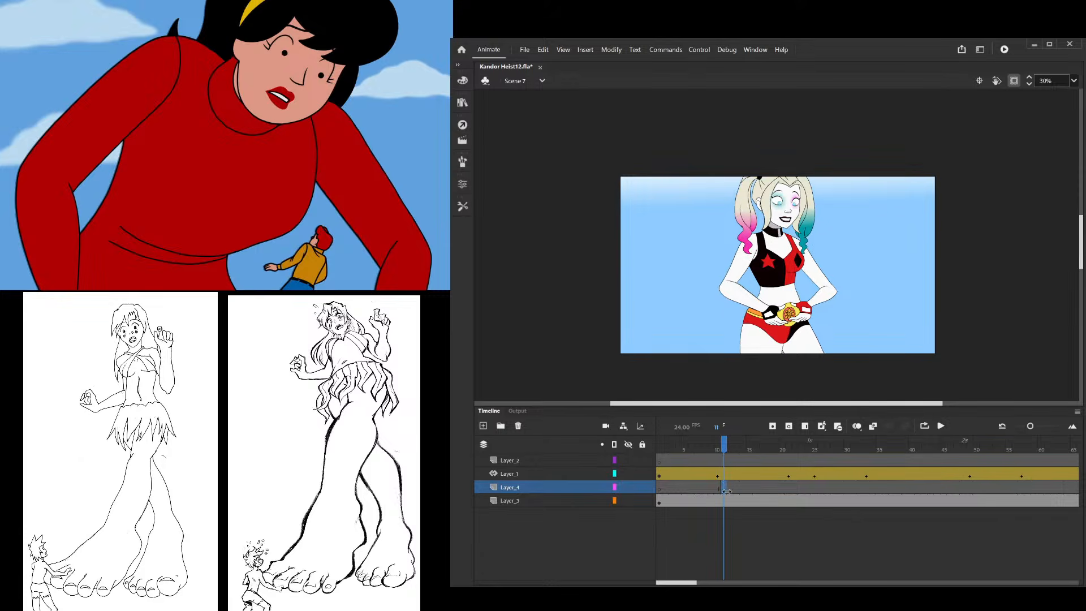
click(725, 488)
scroll(825, 296, up, 2)
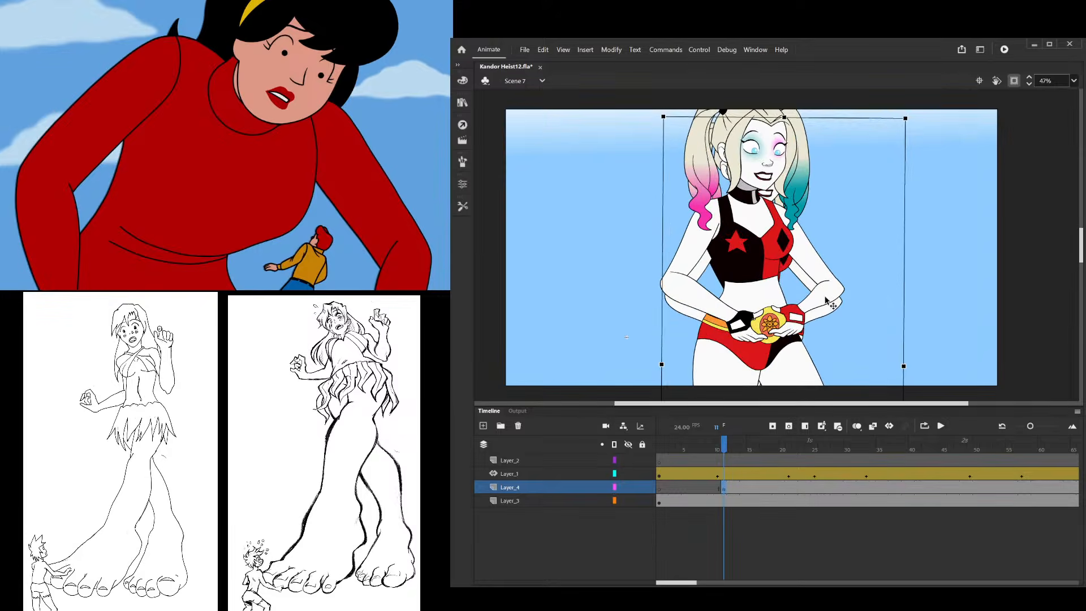
Replace the copy at frame 11 of Layer_4 with the character's frame 12 pose, pasted in place
click(698, 487)
click(729, 489)
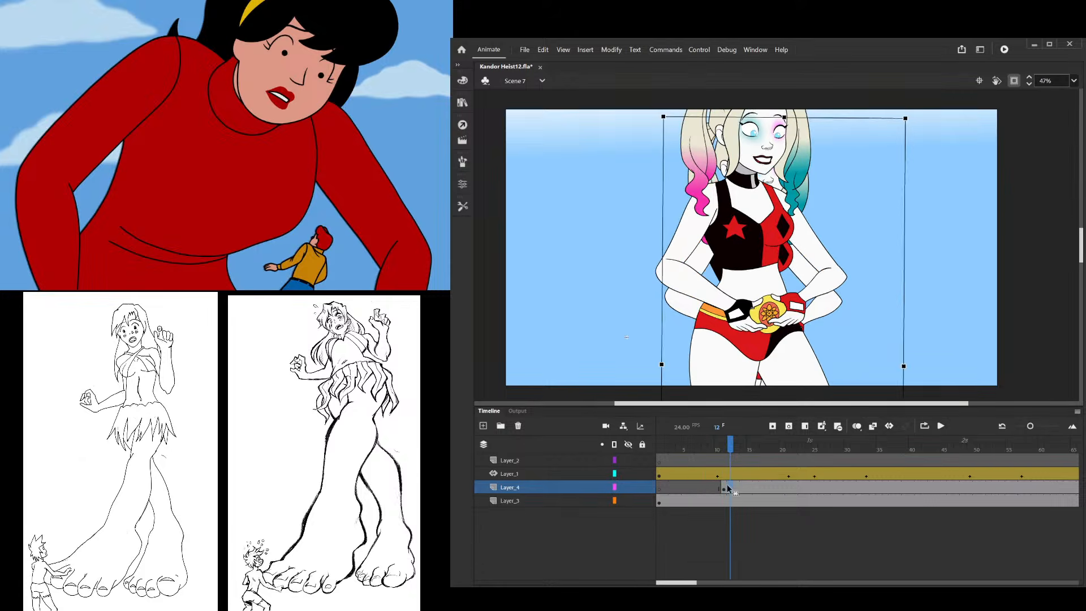
click(706, 320)
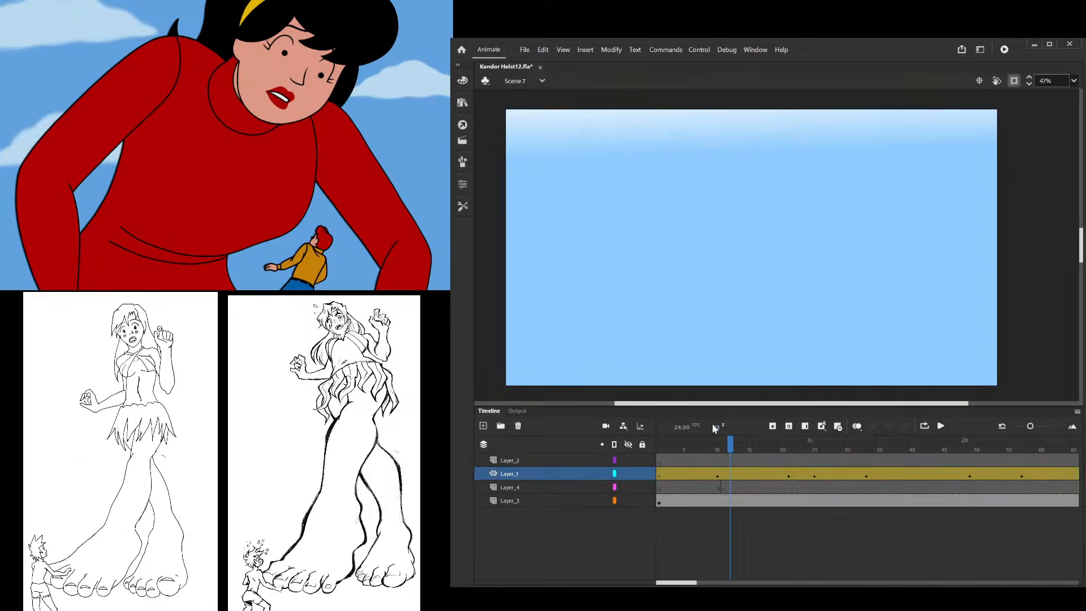
click(723, 488)
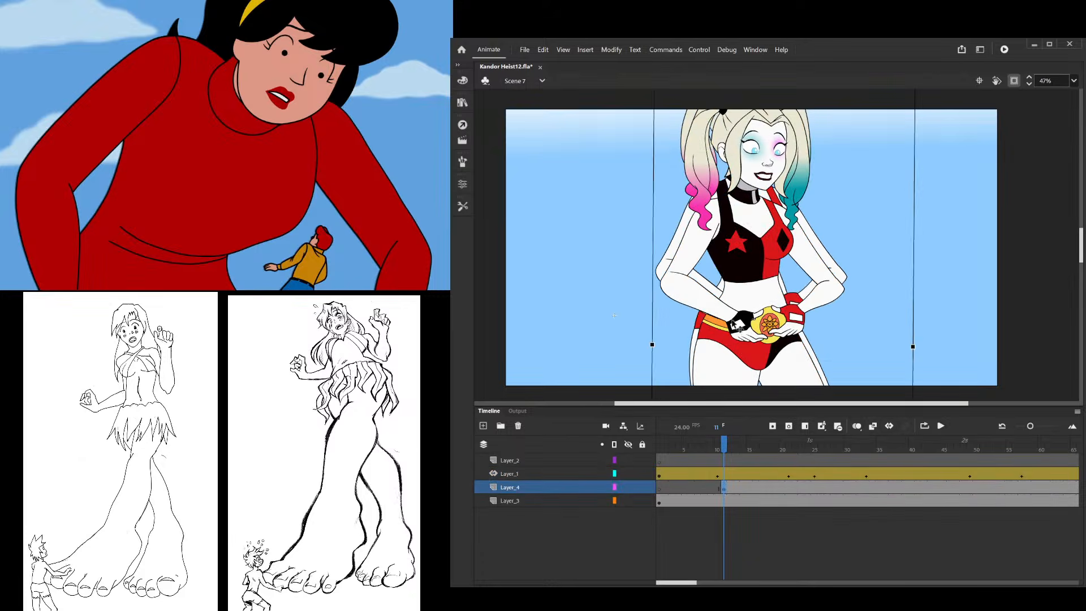
Create a motion tween for the character copy on Layer_4 and move the playhead to frame 21
mouse_move(728, 449)
mouse_down()
mouse_move(704, 450)
mouse_move(725, 449)
mouse_up()
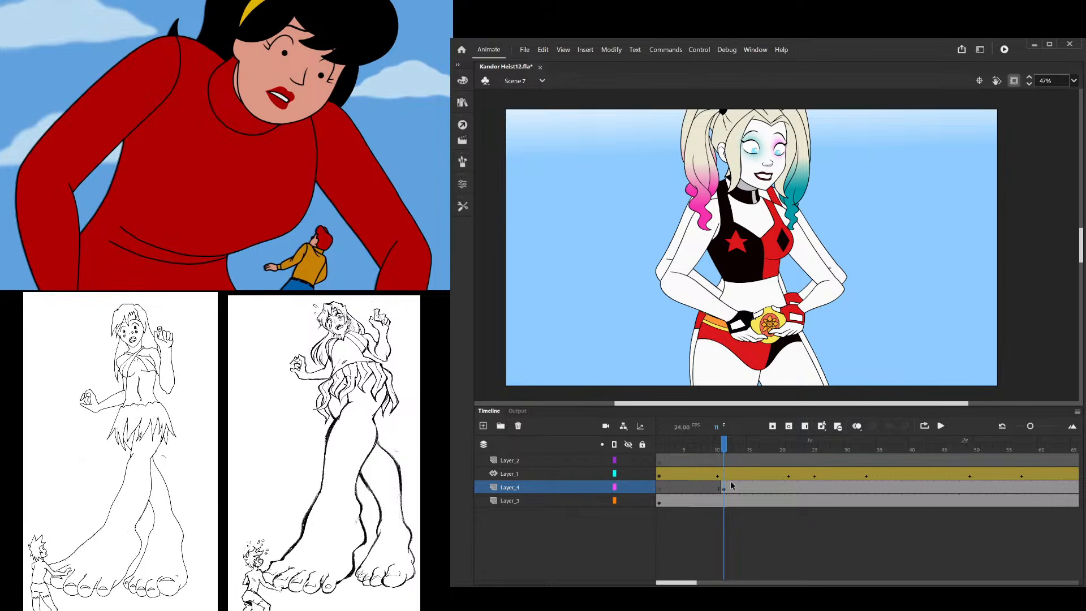
right_click(704, 282)
click(766, 143)
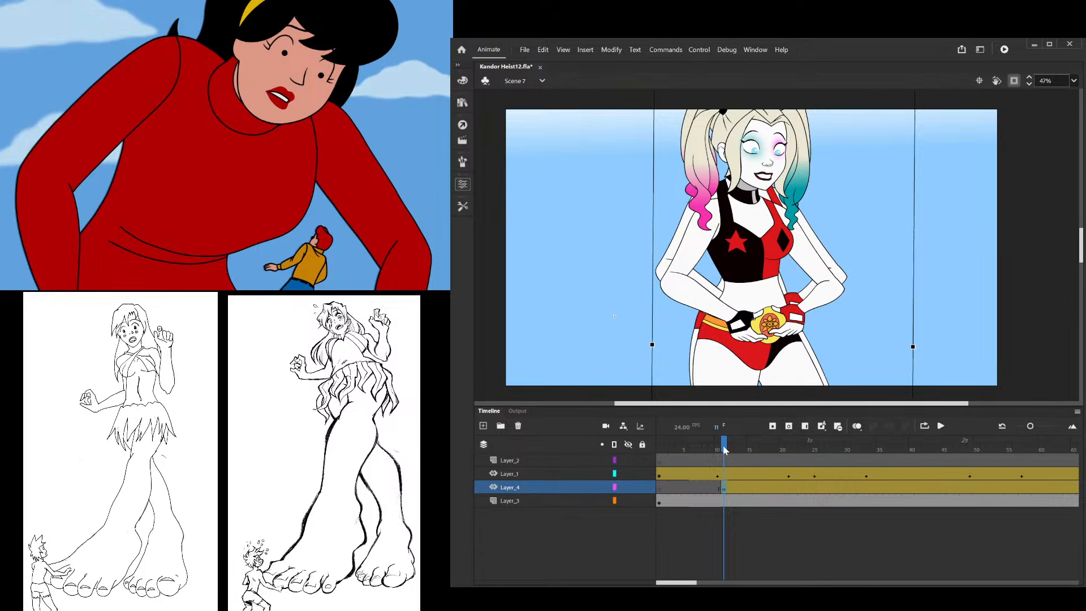
drag(725, 450, 789, 450)
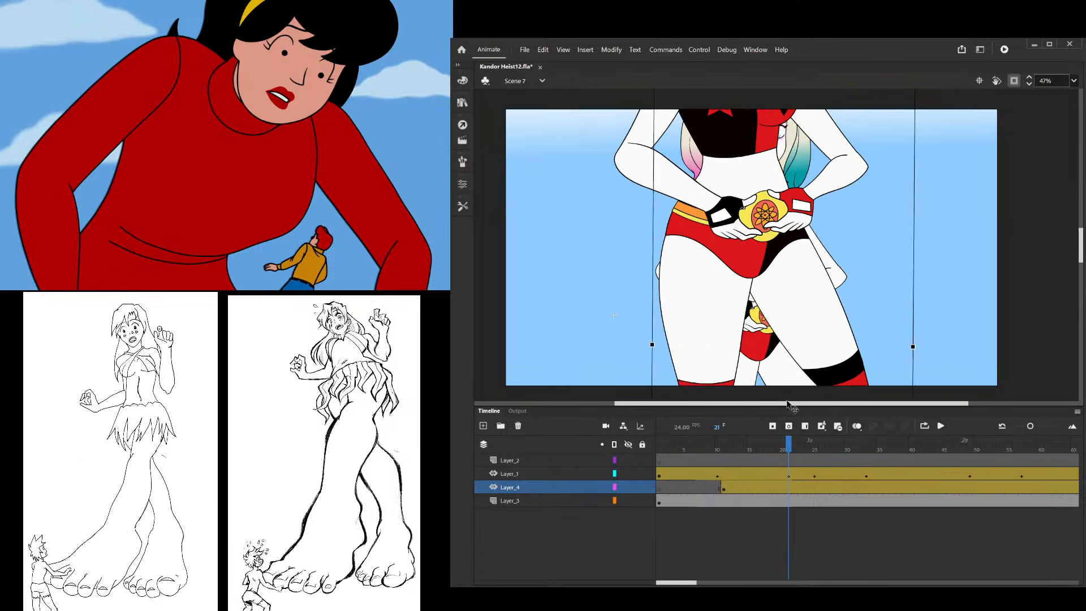
Enlarge the character copy on Layer_4 at frame 21 to match the main character, and shift that keyframe to frame 25
click(734, 256)
key(ctrl+minus)
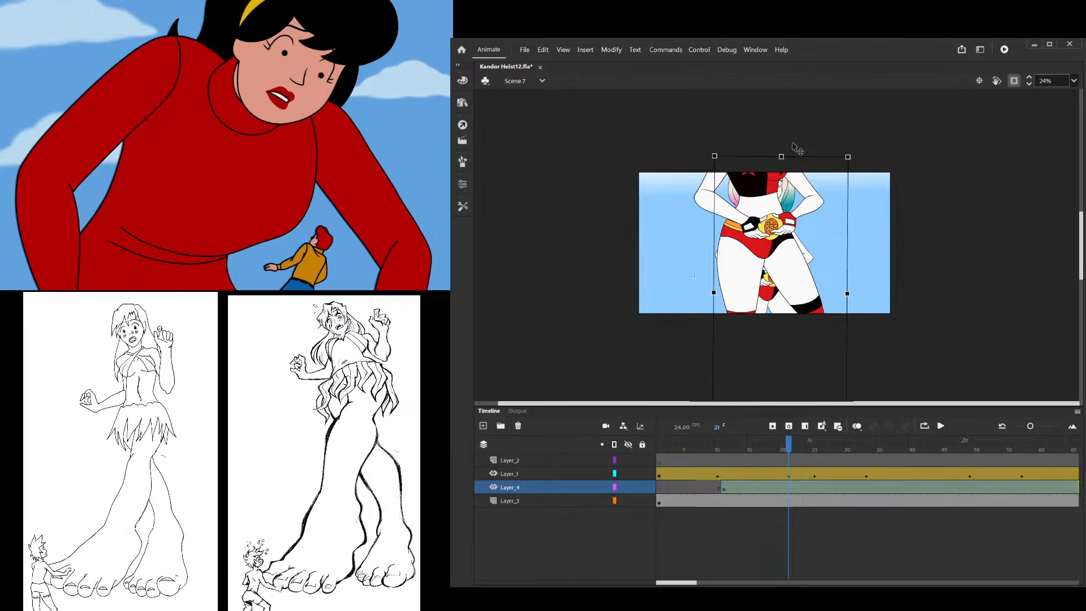
scroll(848, 156, up, 1)
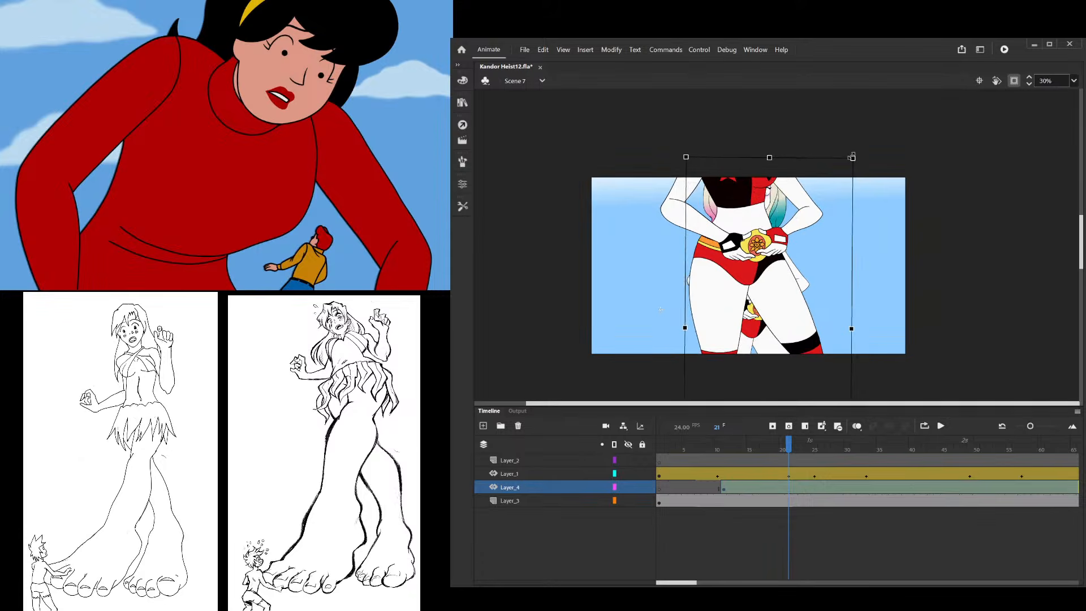
drag(853, 158, 876, 39)
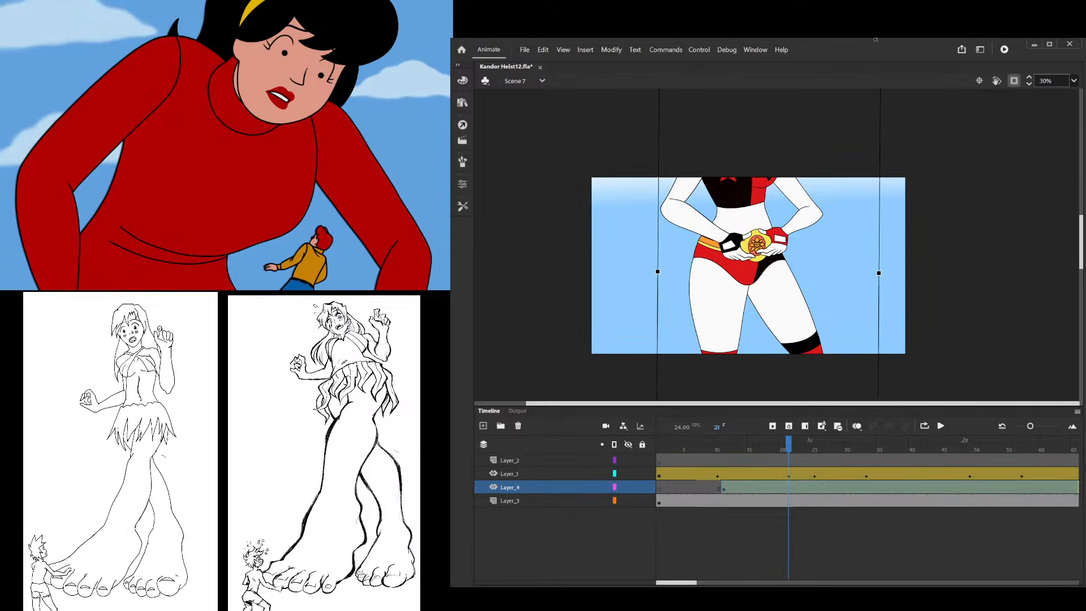
drag(794, 449, 821, 448)
click(788, 489)
drag(789, 490, 815, 489)
End the Layer_4 tween at frame 25 by inserting a blank keyframe at frame 26
click(737, 460)
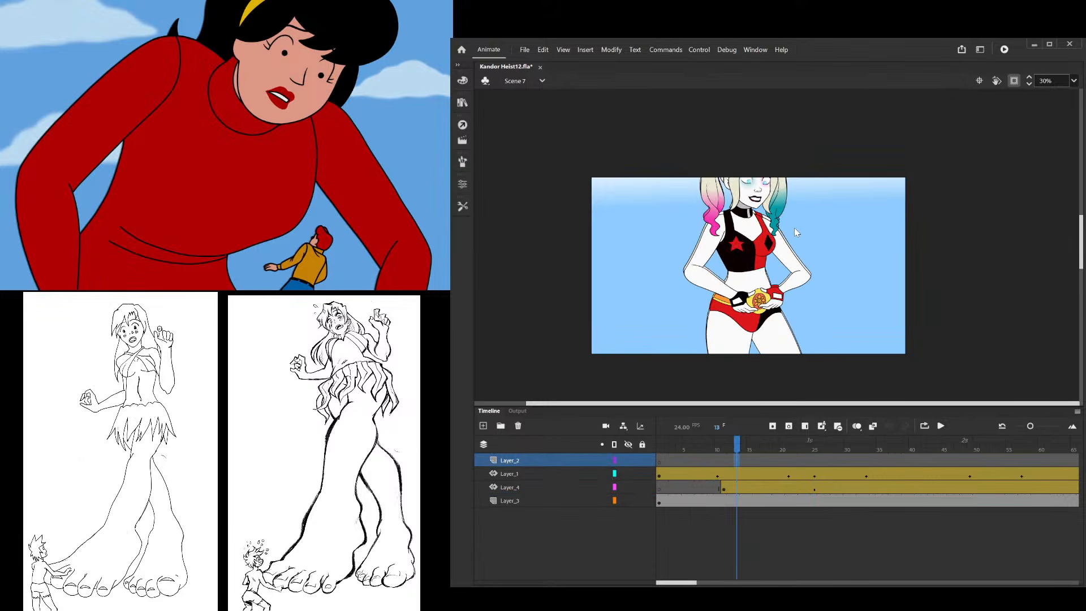
key(shift+F6)
click(821, 488)
key(F7)
Make the character copy on Layer_4 translucent at frame 11
drag(813, 450, 729, 477)
click(724, 488)
scroll(701, 285, up, 2)
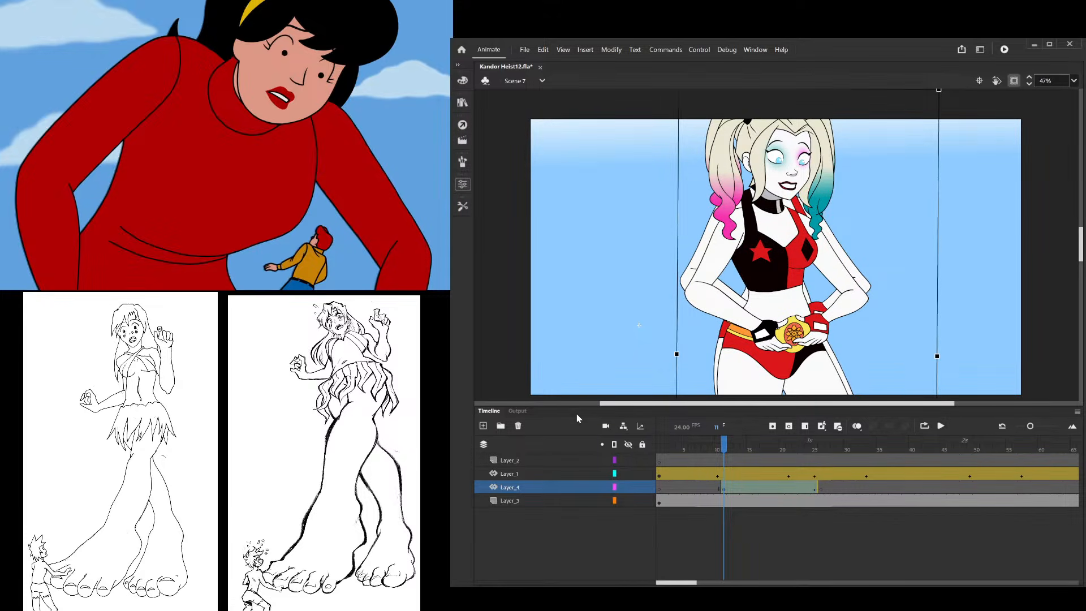
click(614, 373)
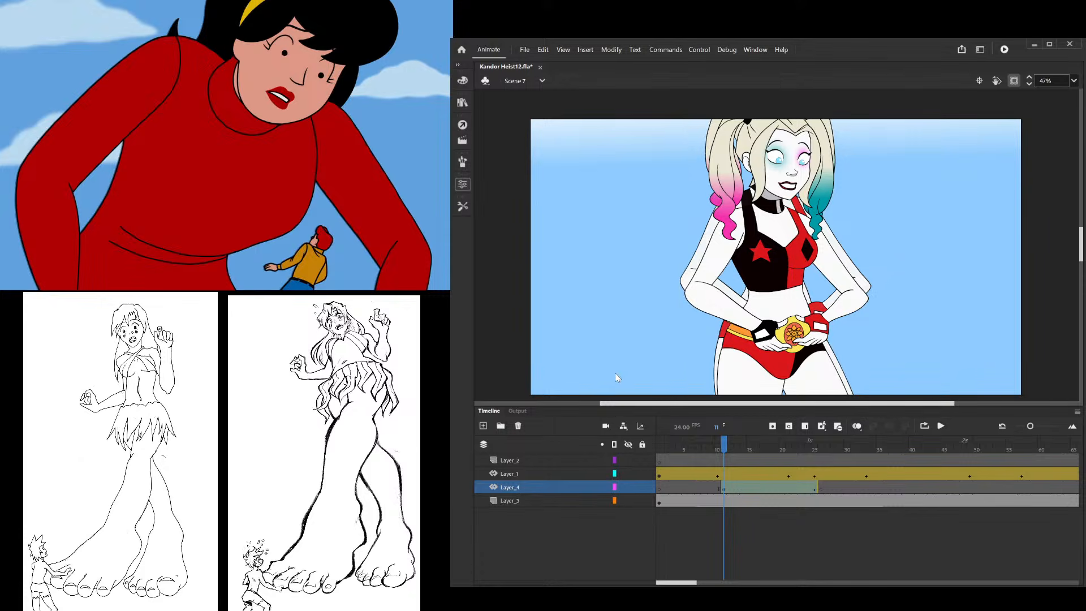
key(ctrl+z)
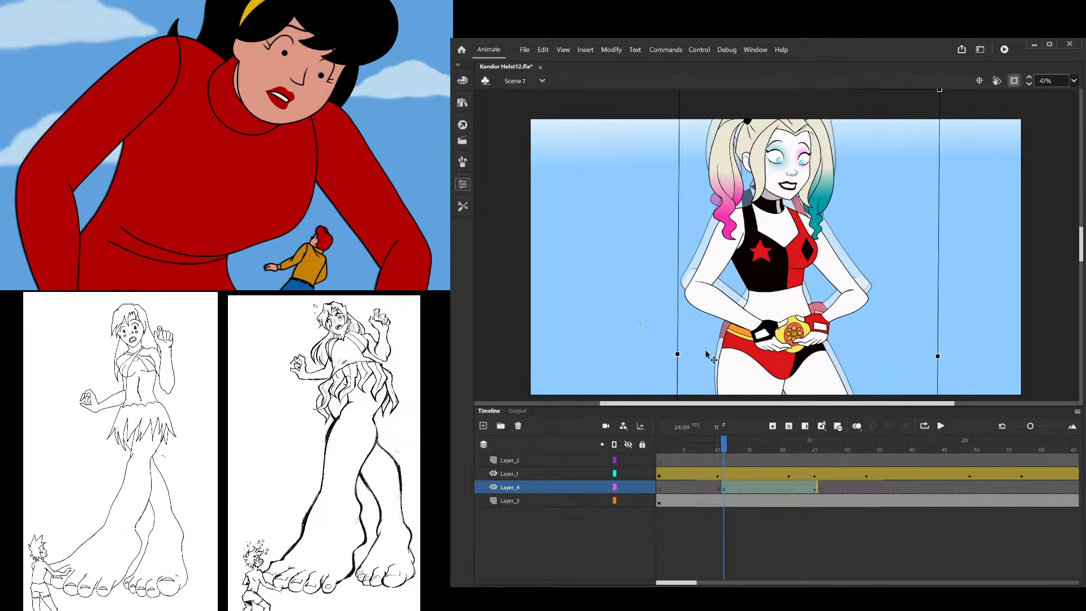
Fade out the translucent character copy further at frame 25 of Layer_4
drag(724, 439, 813, 452)
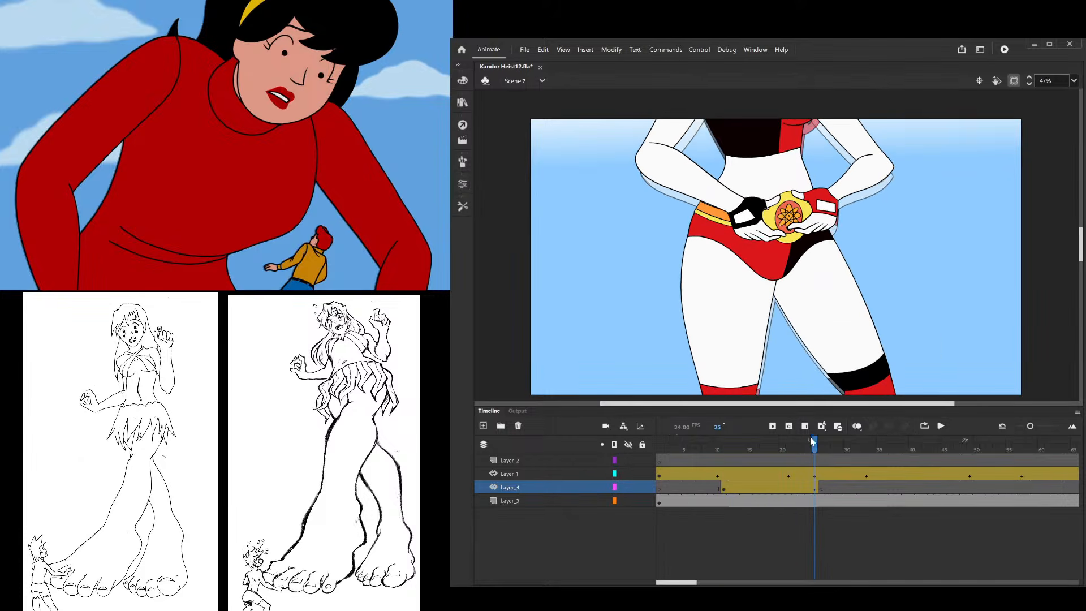
click(688, 143)
scroll(786, 226, down, 5)
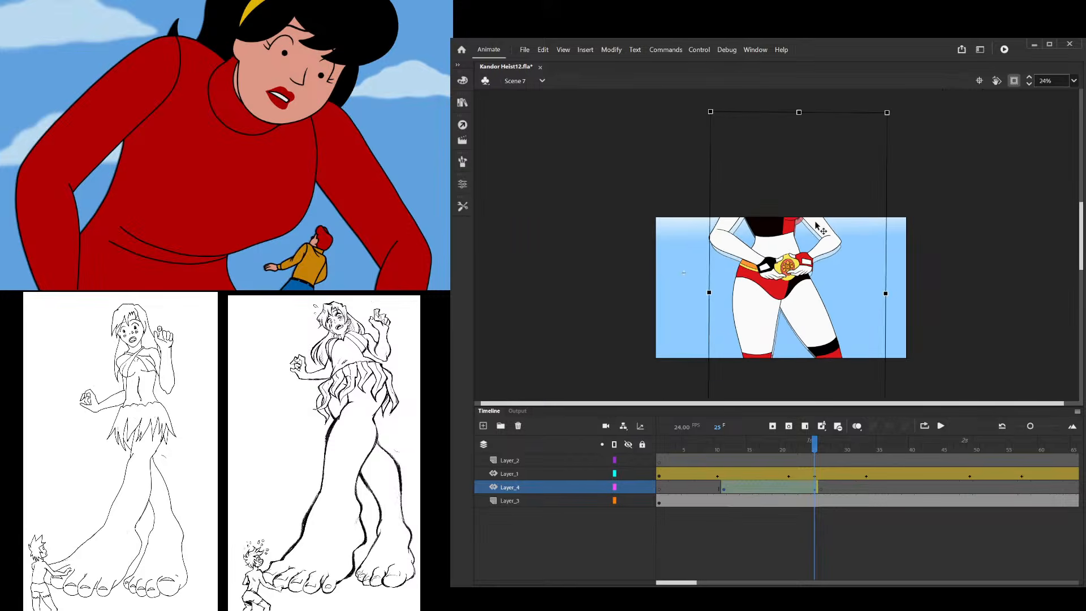
scroll(817, 225, up, 2)
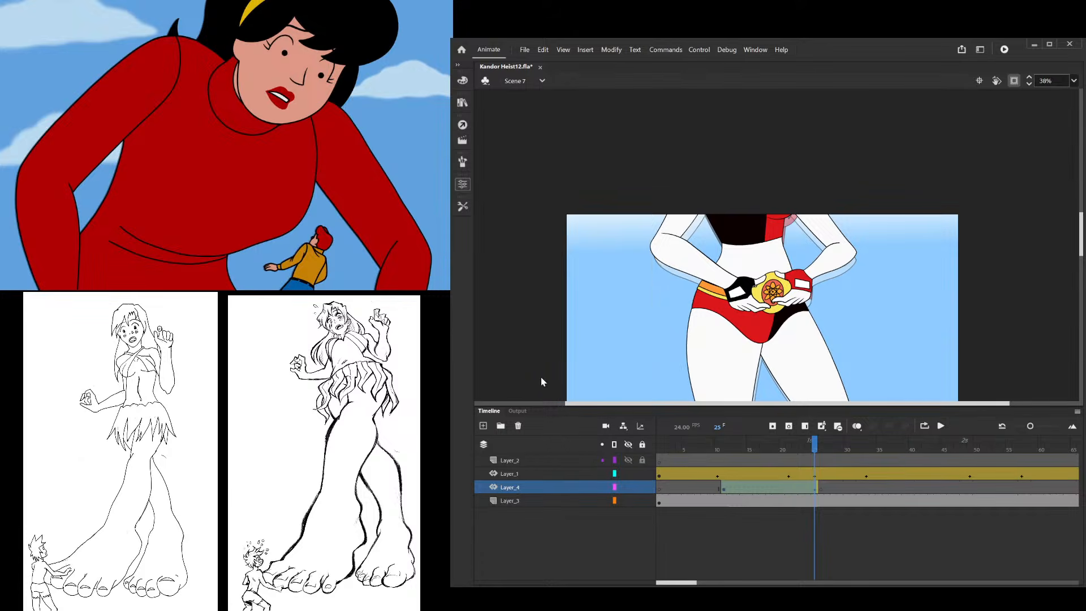
Play back the first growth stage repeatedly from before frame 10 to check the fading copy behind the character
drag(804, 452, 706, 449)
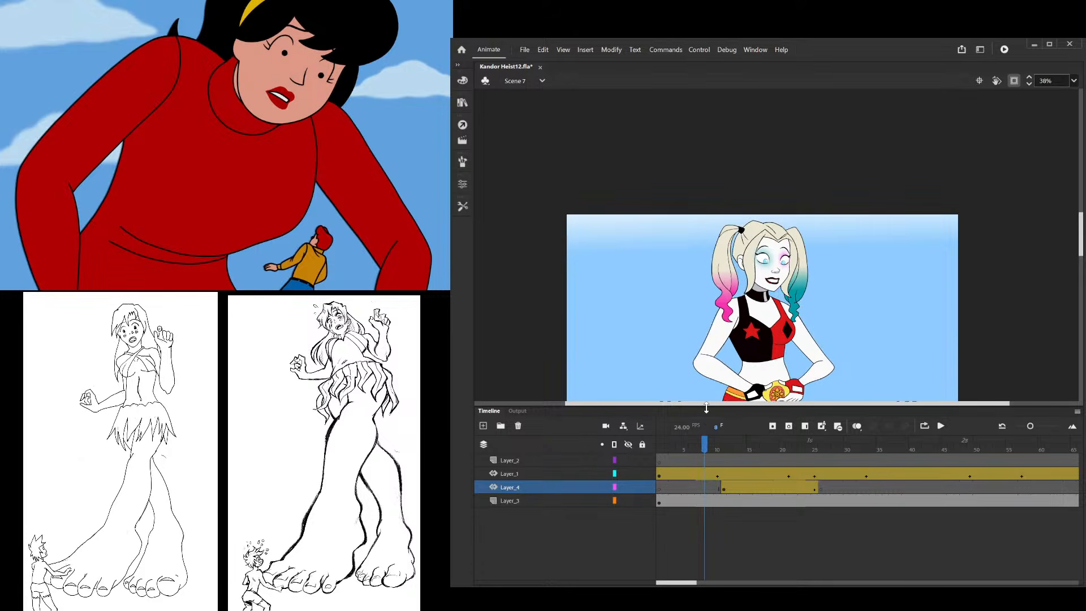
key(Return)
click(718, 450)
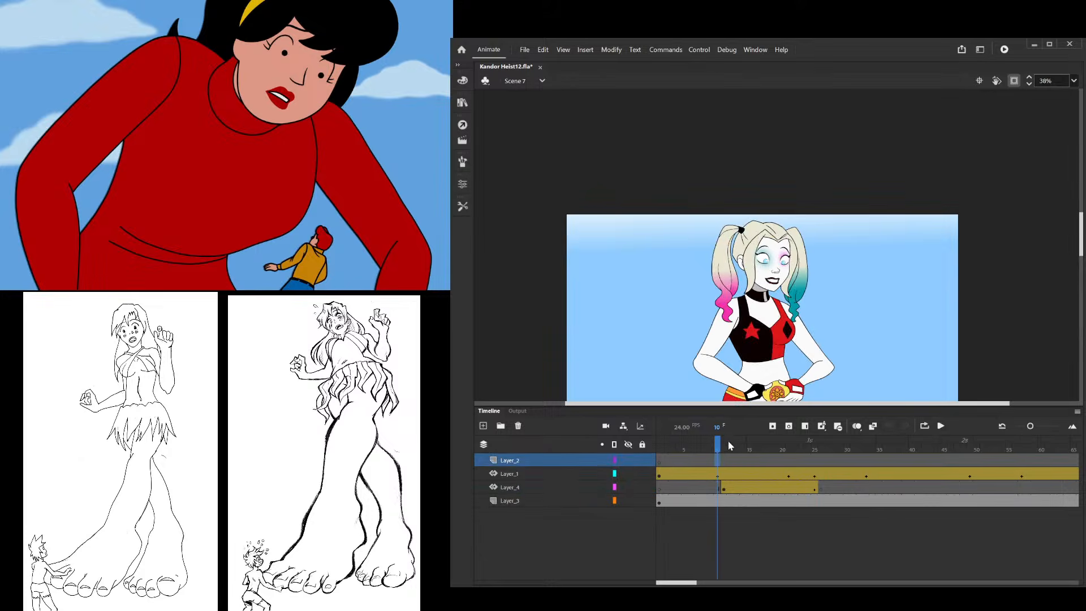
drag(729, 445, 697, 508)
key(Return)
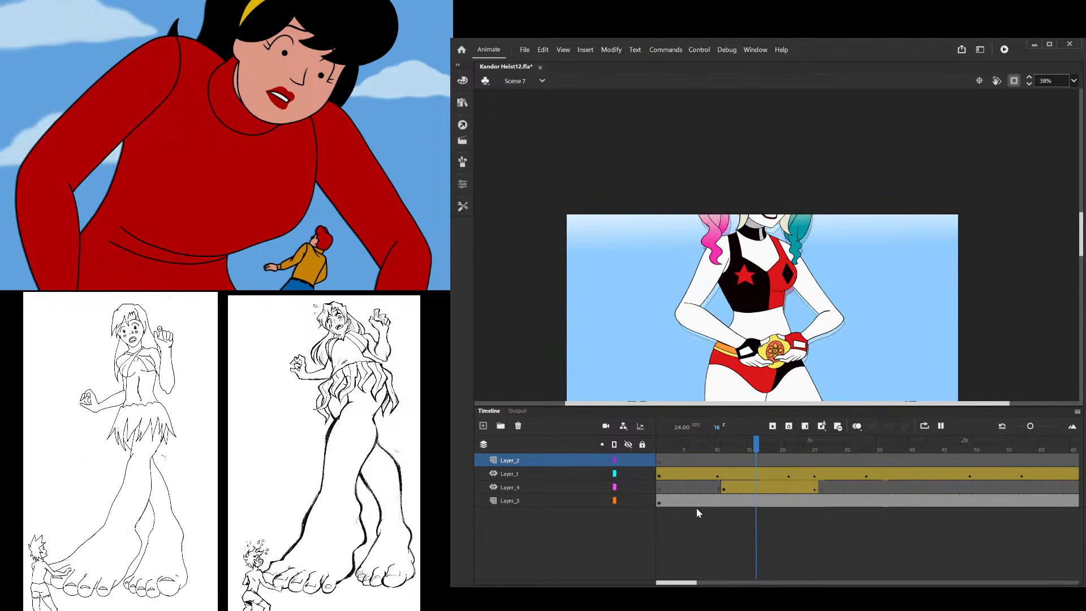
click(729, 487)
mouse_move(717, 451)
mouse_down()
mouse_move(684, 450)
mouse_move(697, 450)
mouse_up()
key(Return)
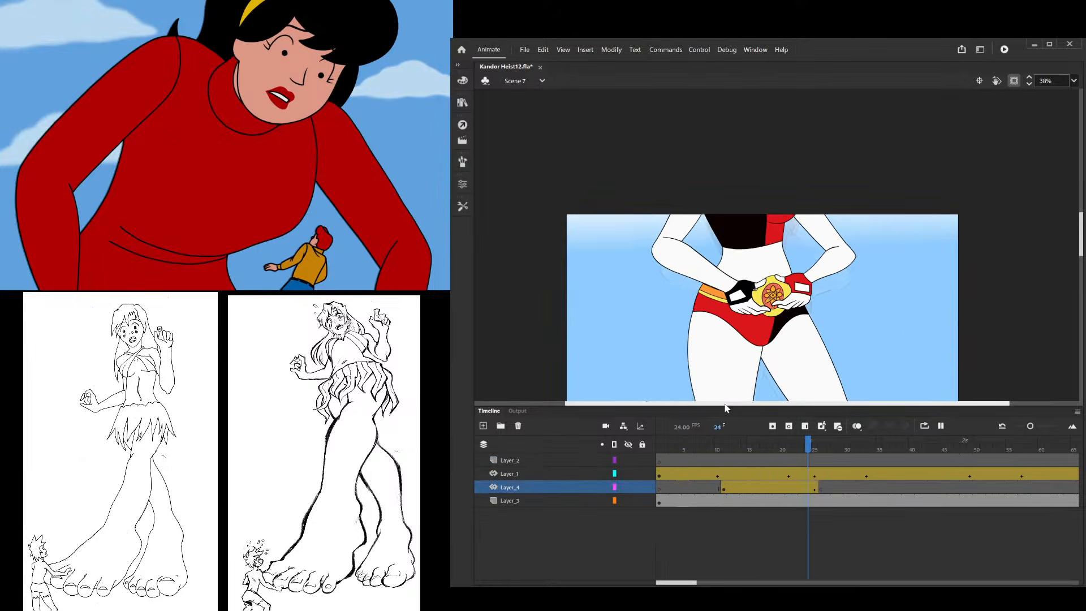
key(Return)
Try to lower the translucent copy slightly at frame 11 of Layer_4
drag(761, 456, 724, 491)
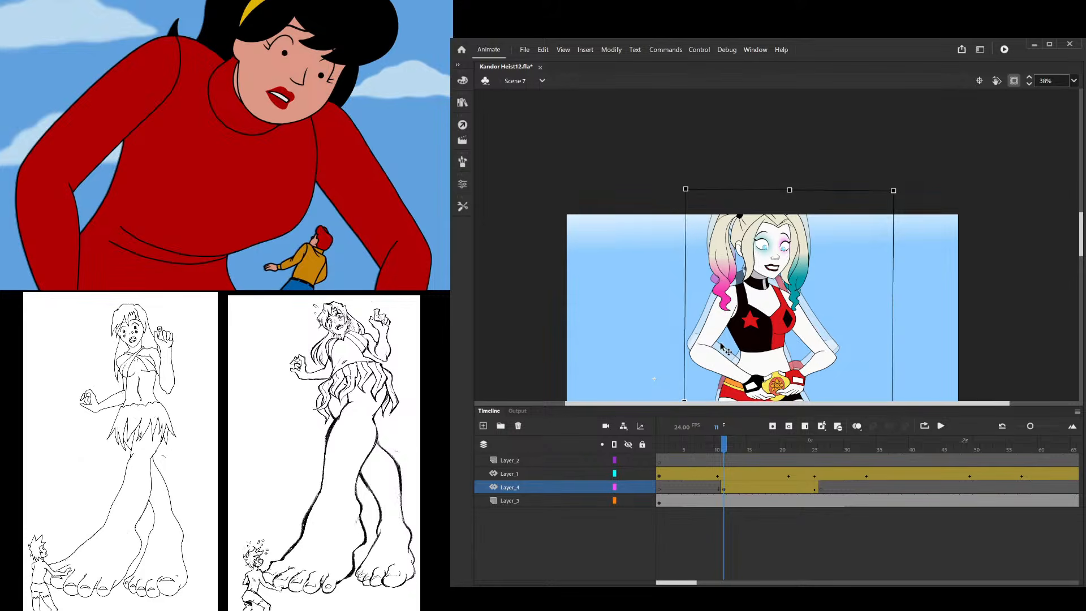
scroll(803, 362, up, 1)
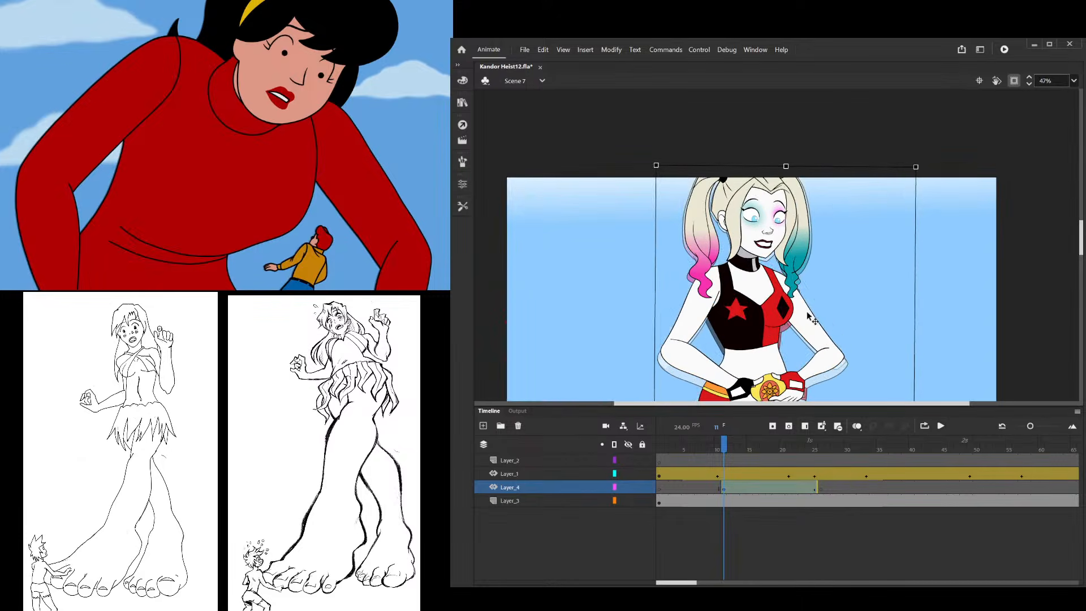
scroll(762, 333, down, 2)
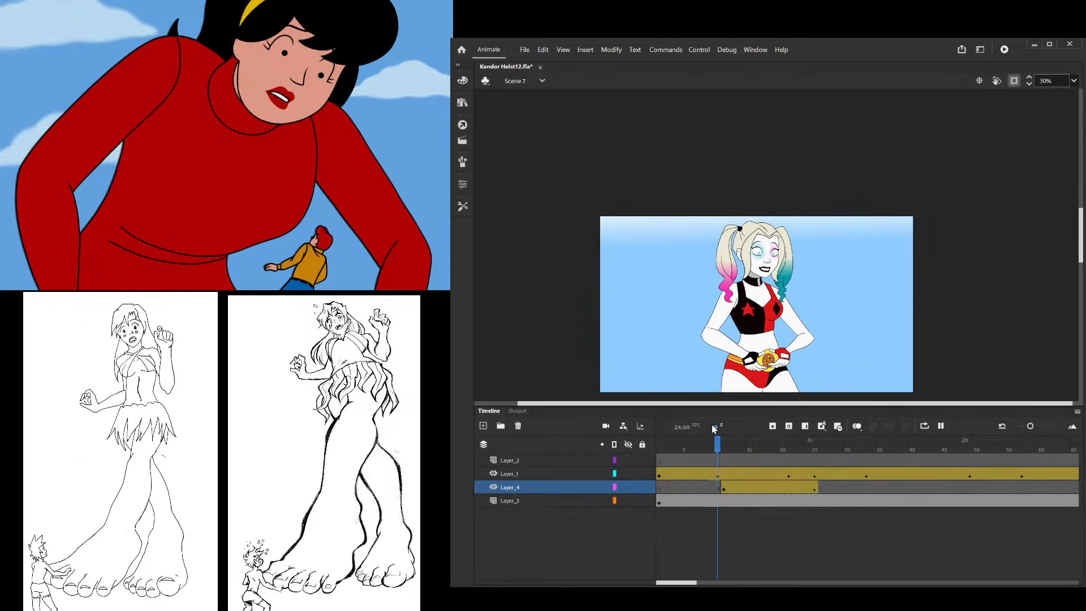
Replay the growth from around frames 7 to 10 to check how the copy follows the character
key(Return)
key(Return)
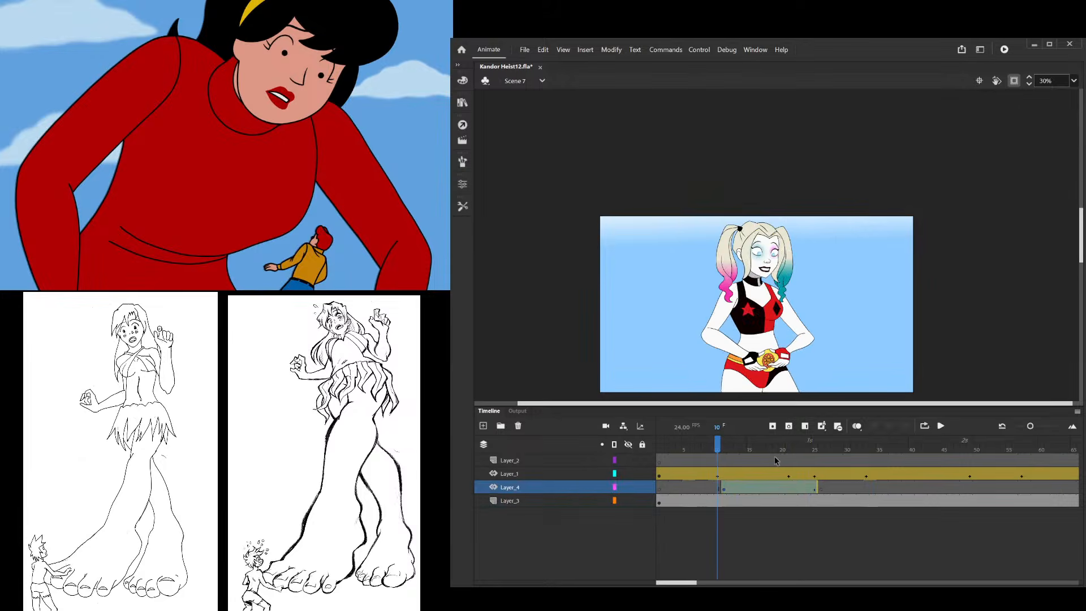
click(700, 450)
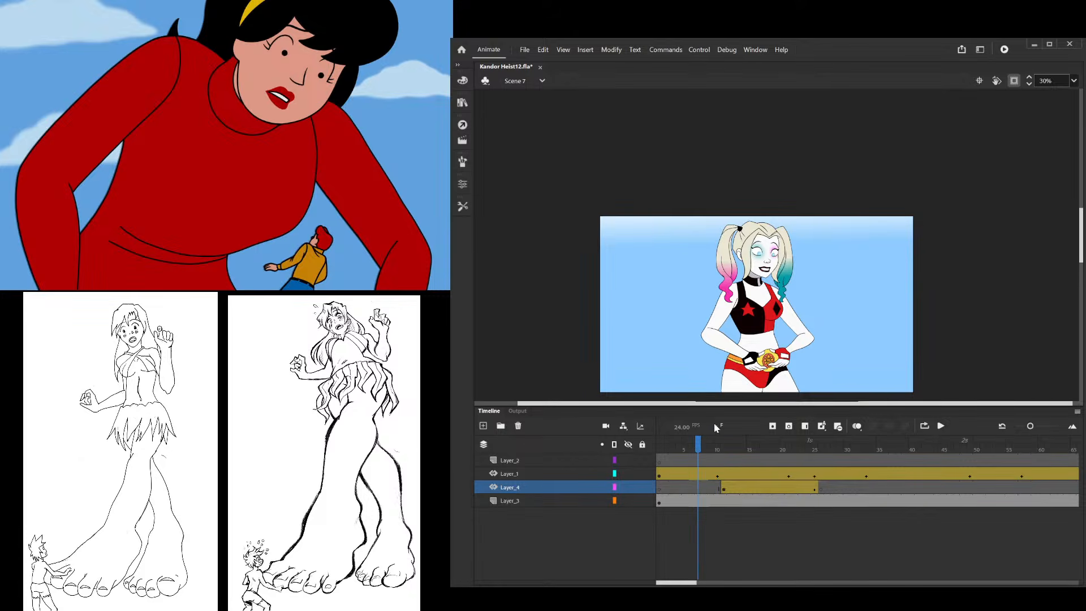
key(Return)
click(716, 461)
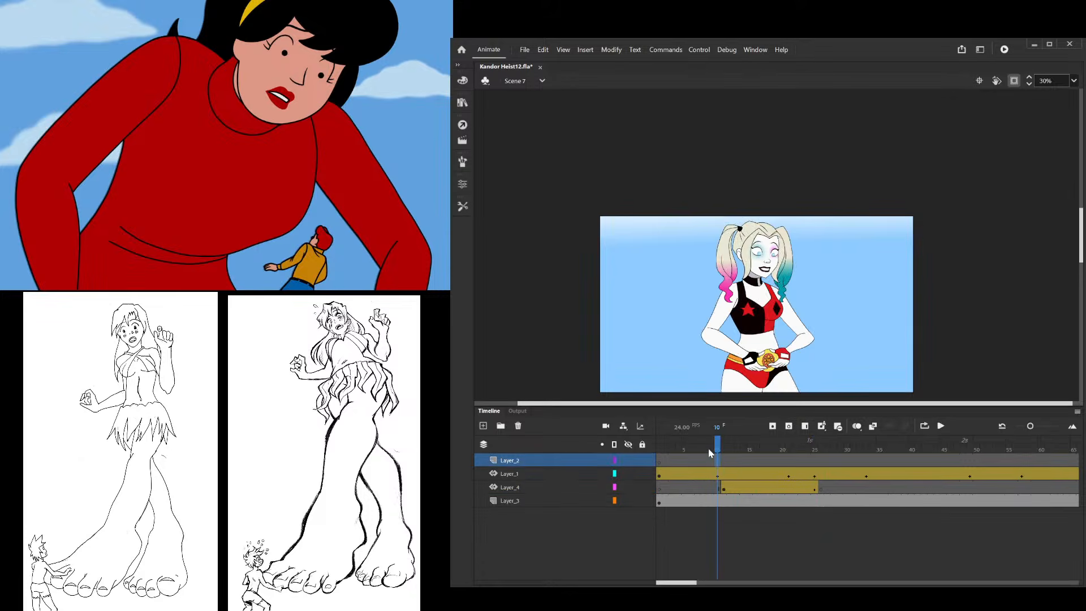
key(Return)
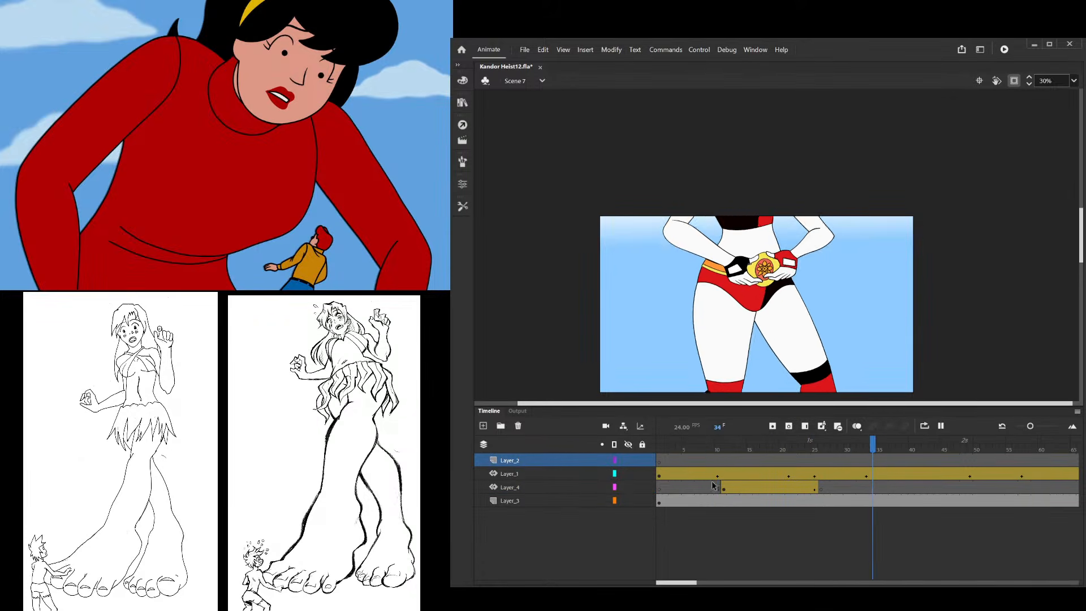
click(713, 484)
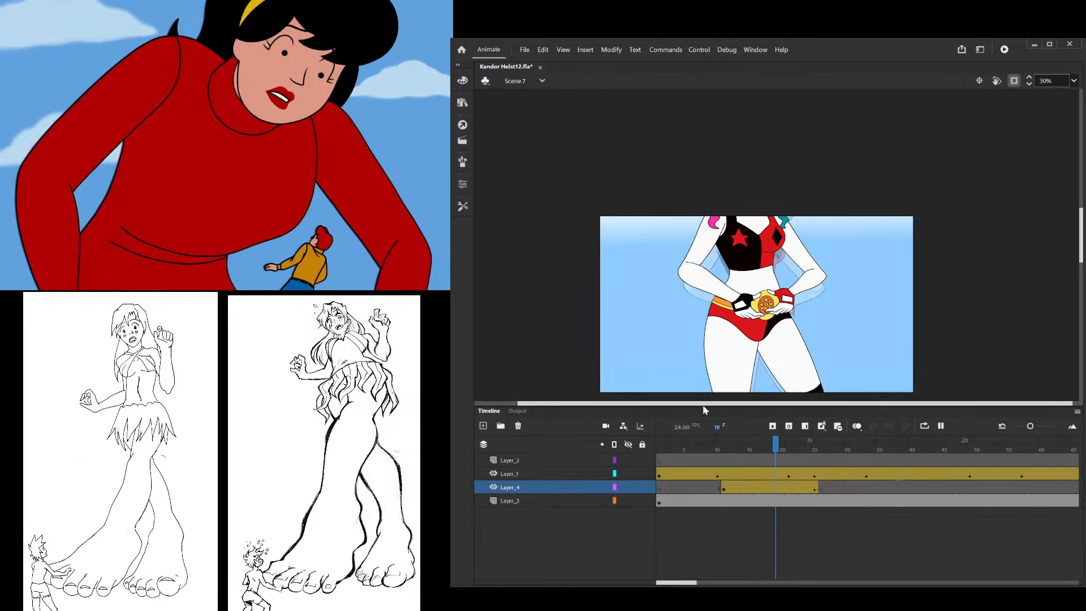
Reposition the translucent copy at frame 21 of Layer_4 closer to the character, and return the playhead to frame 7
drag(717, 447, 789, 449)
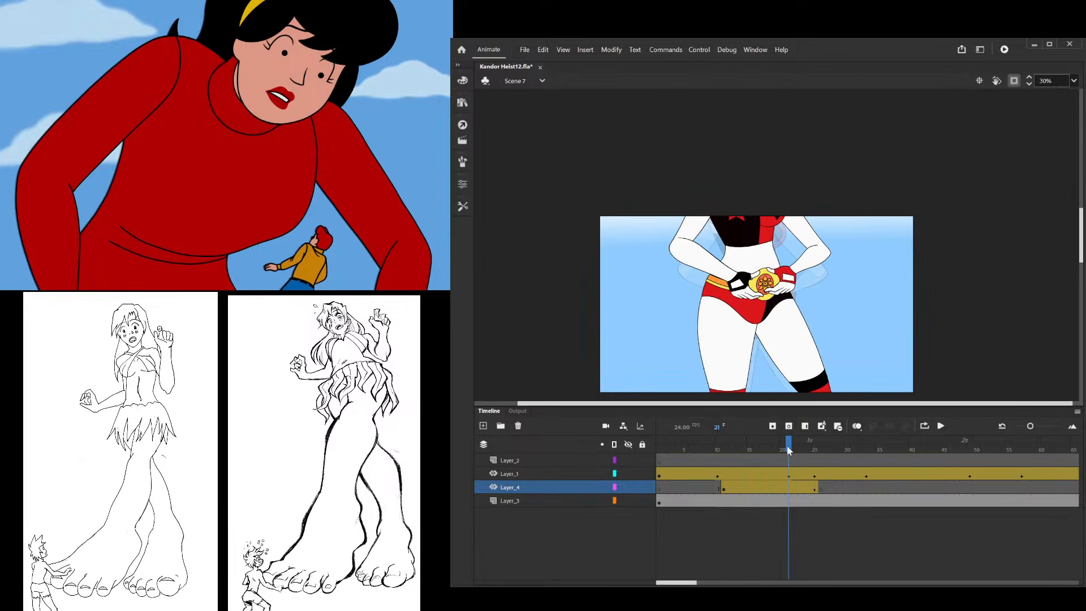
click(707, 233)
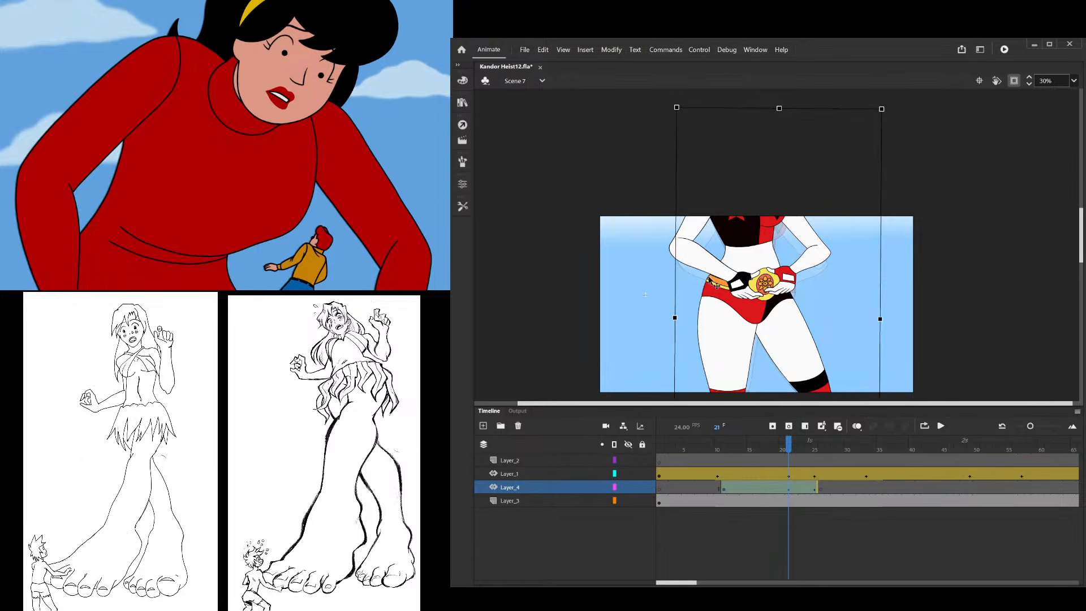
click(700, 458)
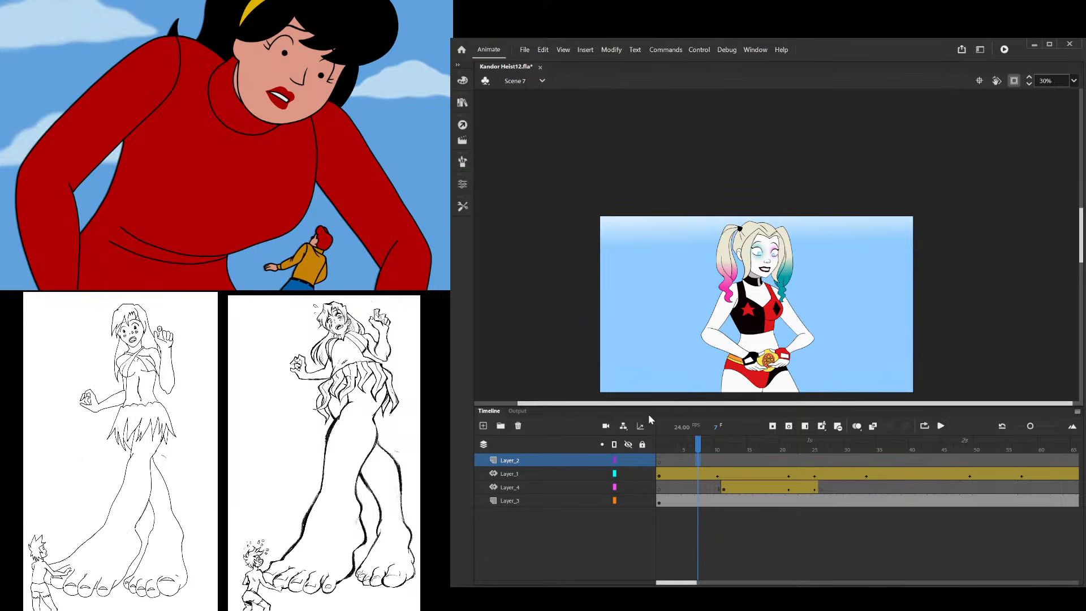
Copy the character's frame 33 pose from Layer_1 and paste it in place at a new keyframe at frame 33 of Layer_4
drag(709, 460, 924, 472)
click(876, 500)
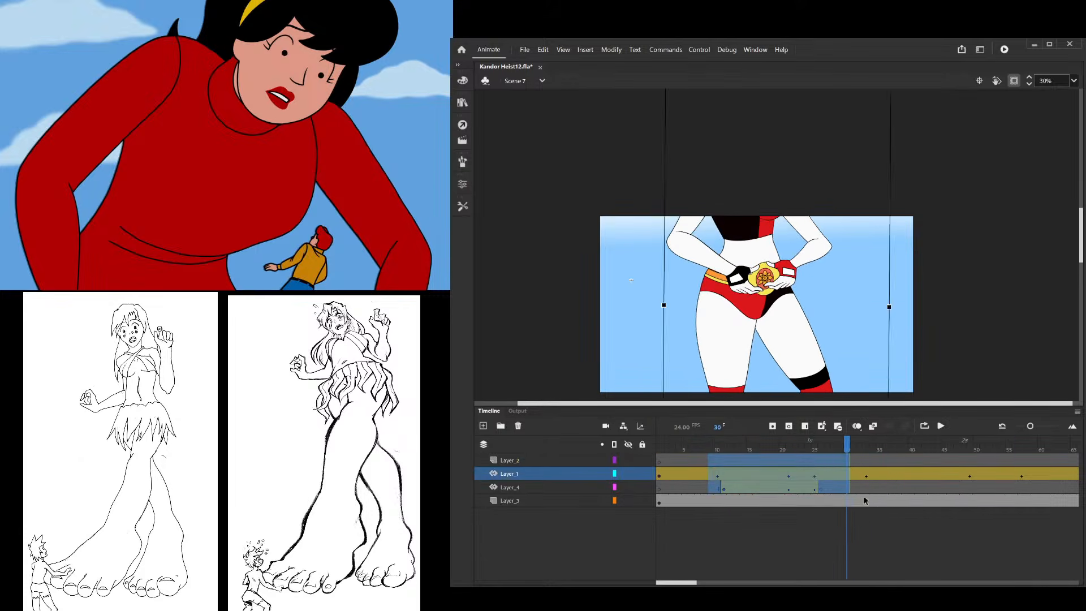
click(869, 487)
click(784, 343)
key(ctrl+x)
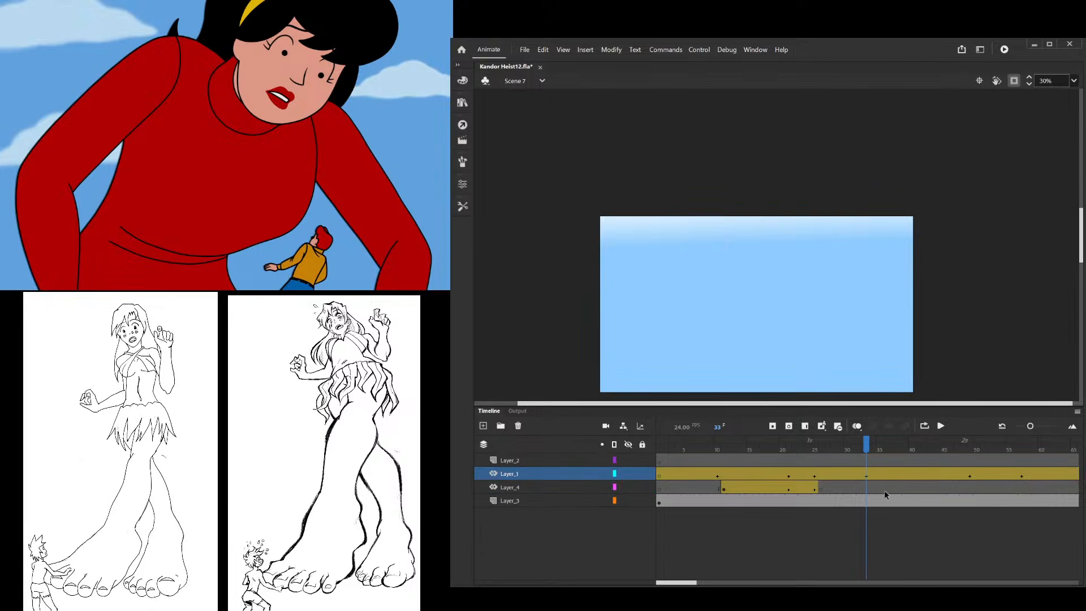
key(ctrl+z)
click(869, 488)
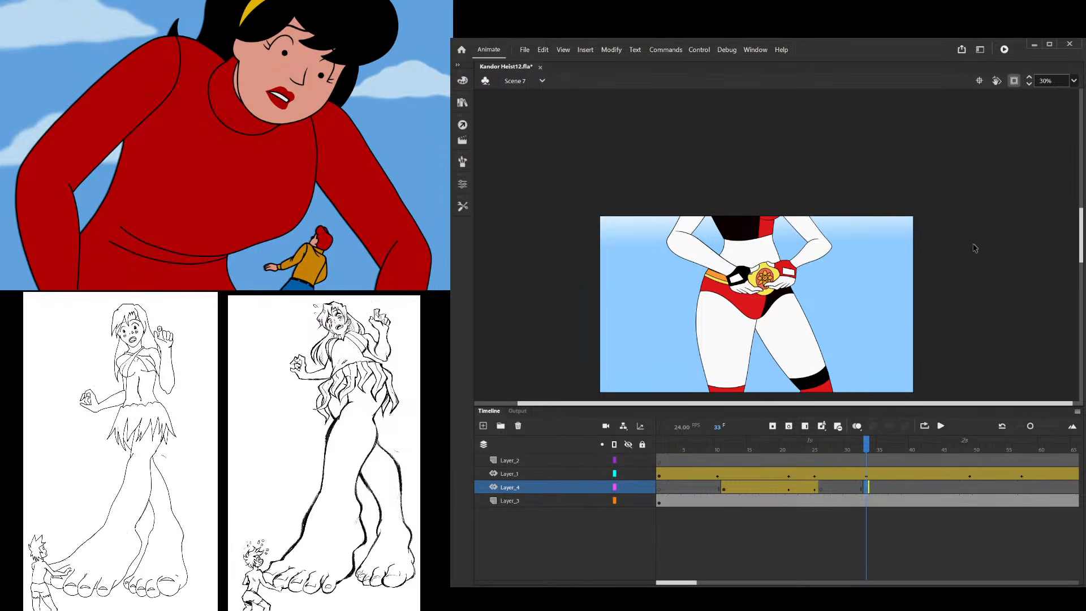
key(ctrl+shift+v)
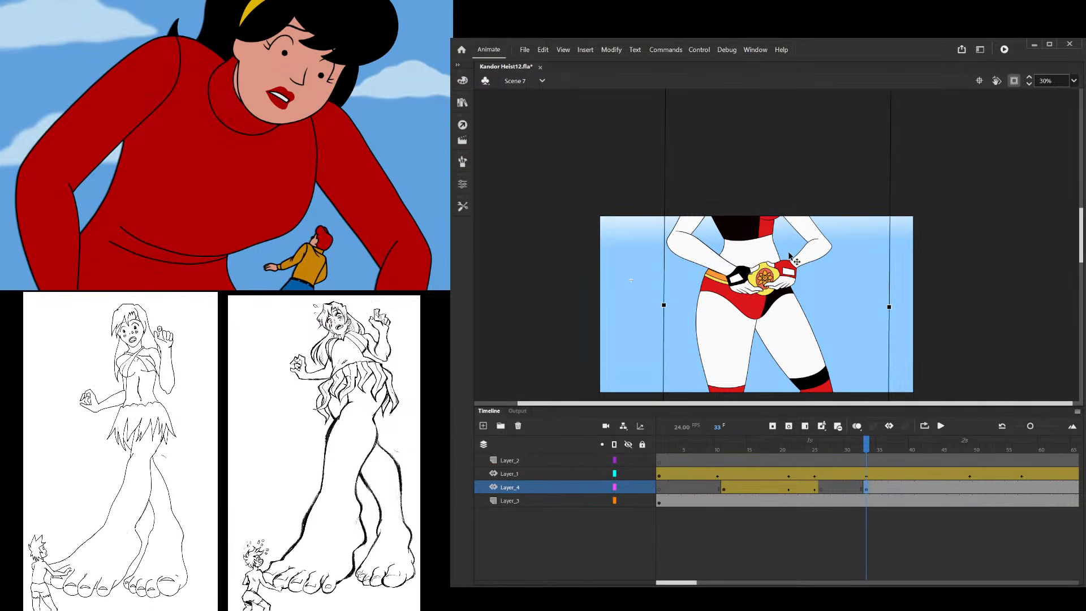
Create a motion tween for the pasted copy on Layer_4 and shift its start to frame 34
click(926, 176)
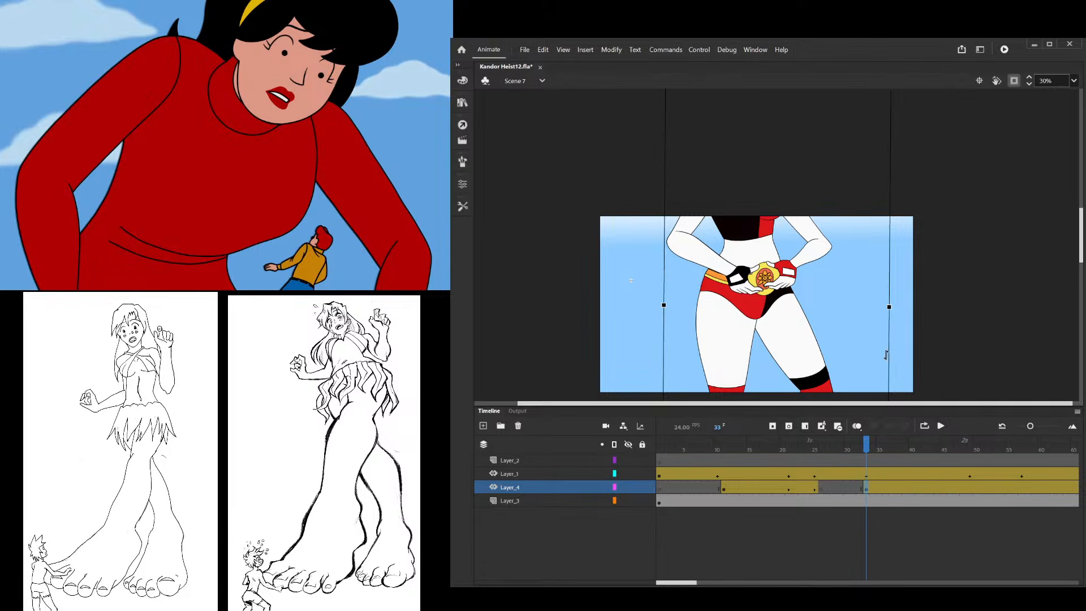
click(874, 482)
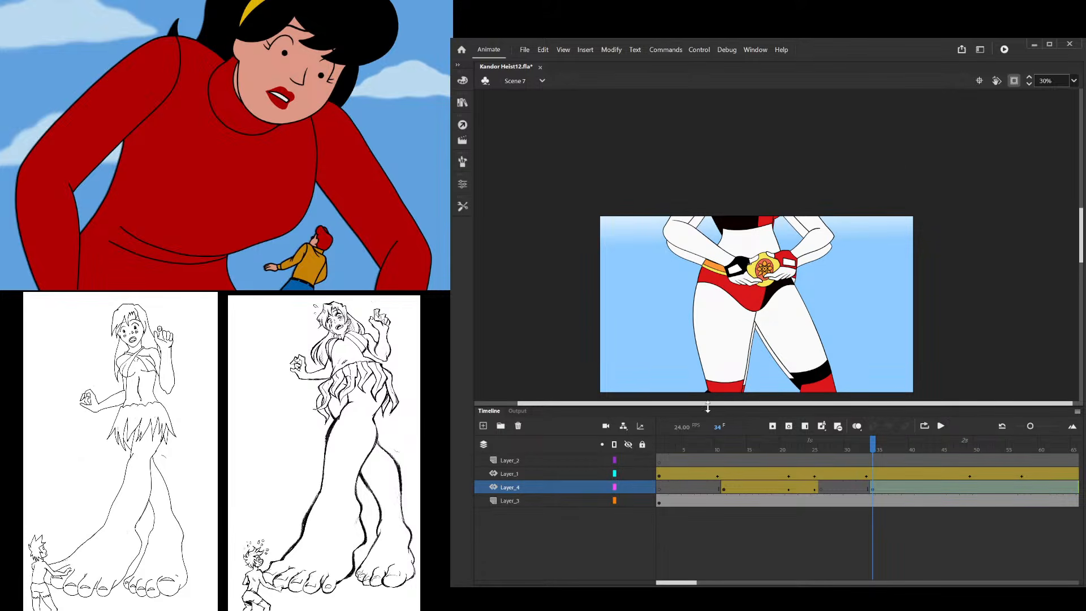
Make the character copy at frame 34 of Layer_4 translucent like the frame 11 copy, and move it up slightly
click(723, 490)
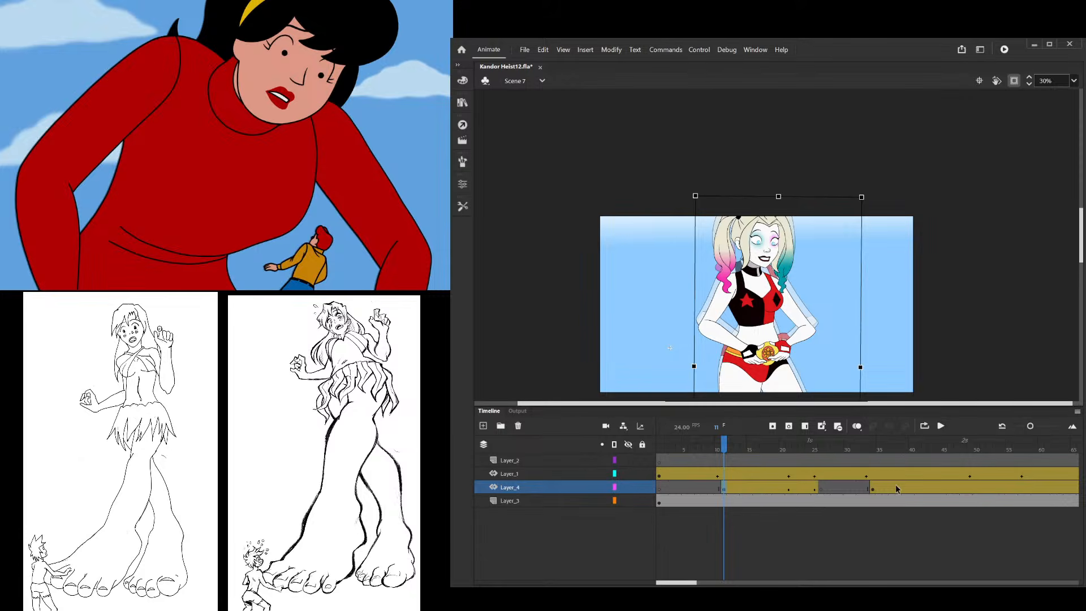
click(874, 487)
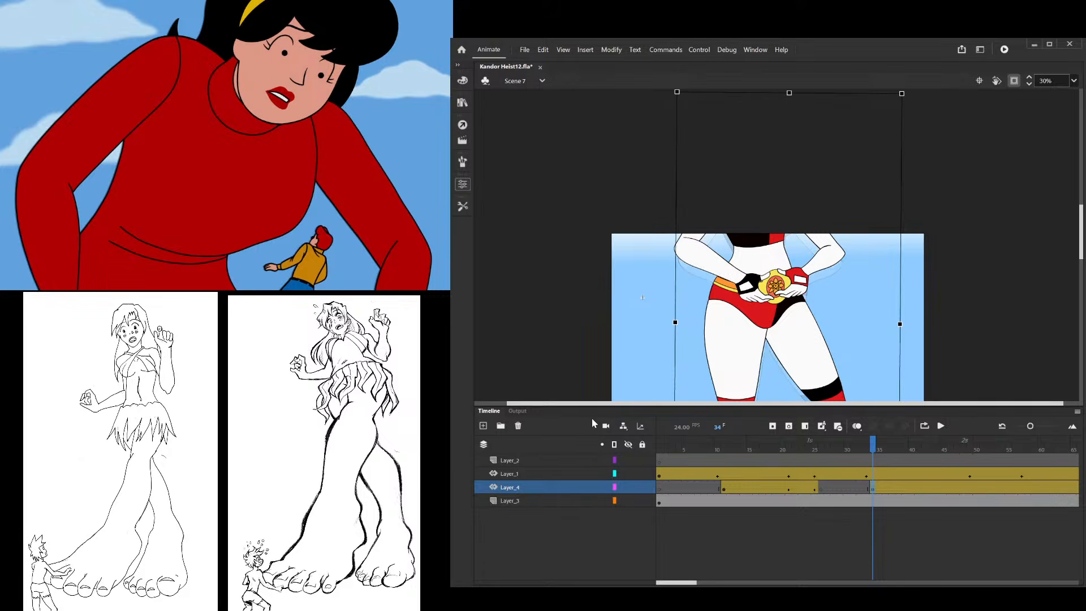
click(516, 376)
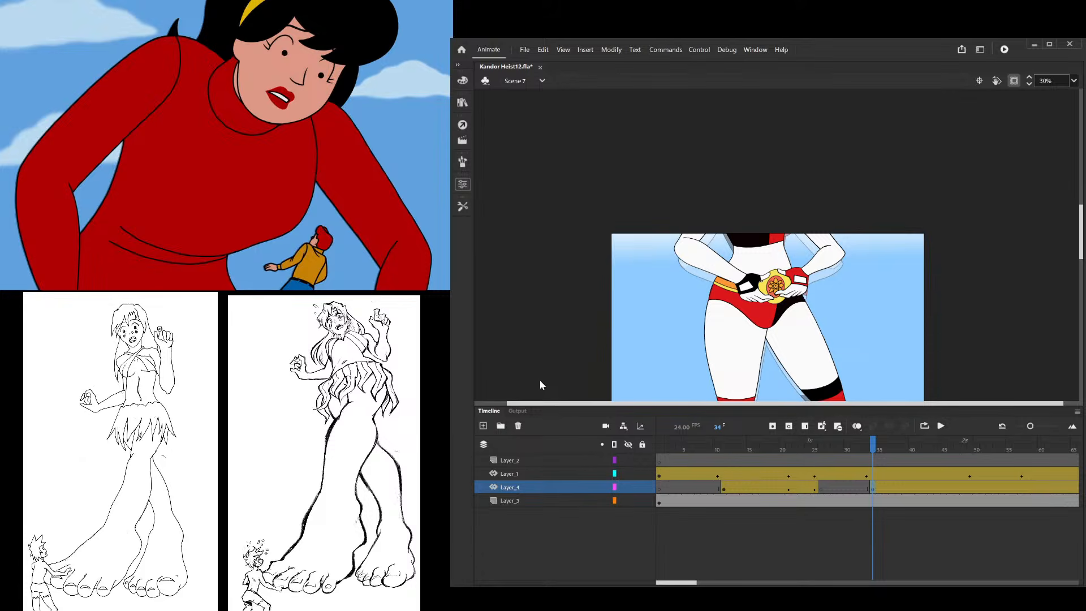
key(ctrl+z)
drag(695, 269, 696, 258)
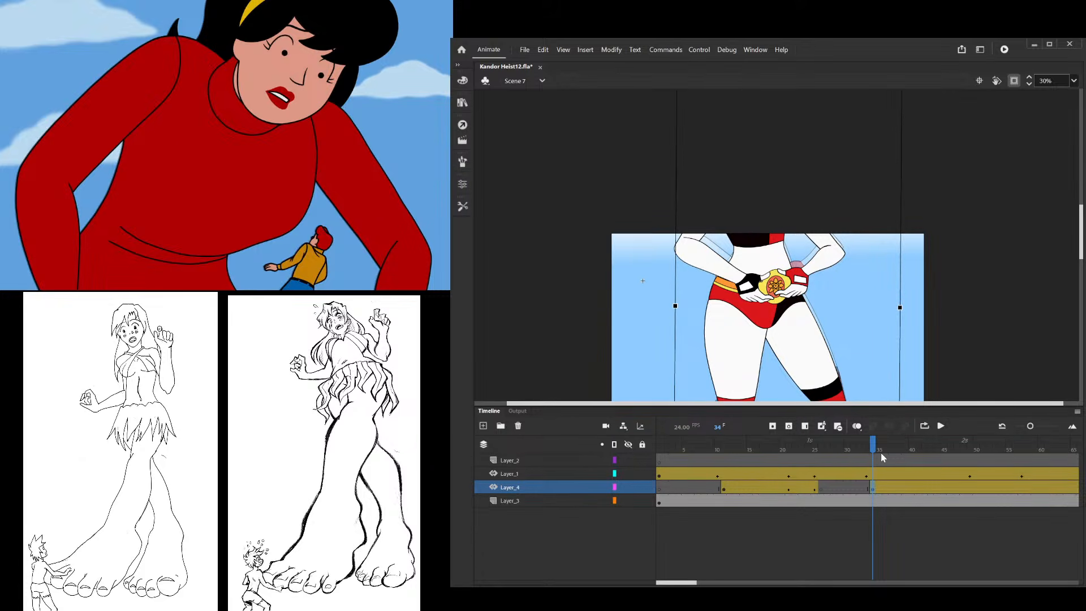
Enlarge the translucent copy on Layer_4 at frame 49 to slightly larger than the grown character, showing the artwork outside the stage
drag(880, 453, 969, 448)
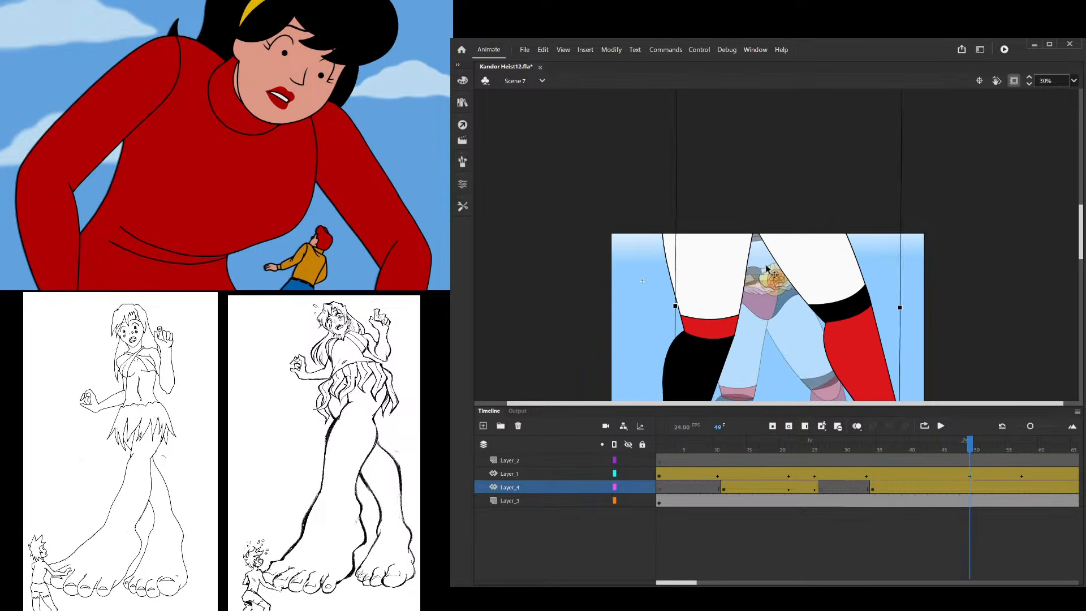
key(ctrl+minus)
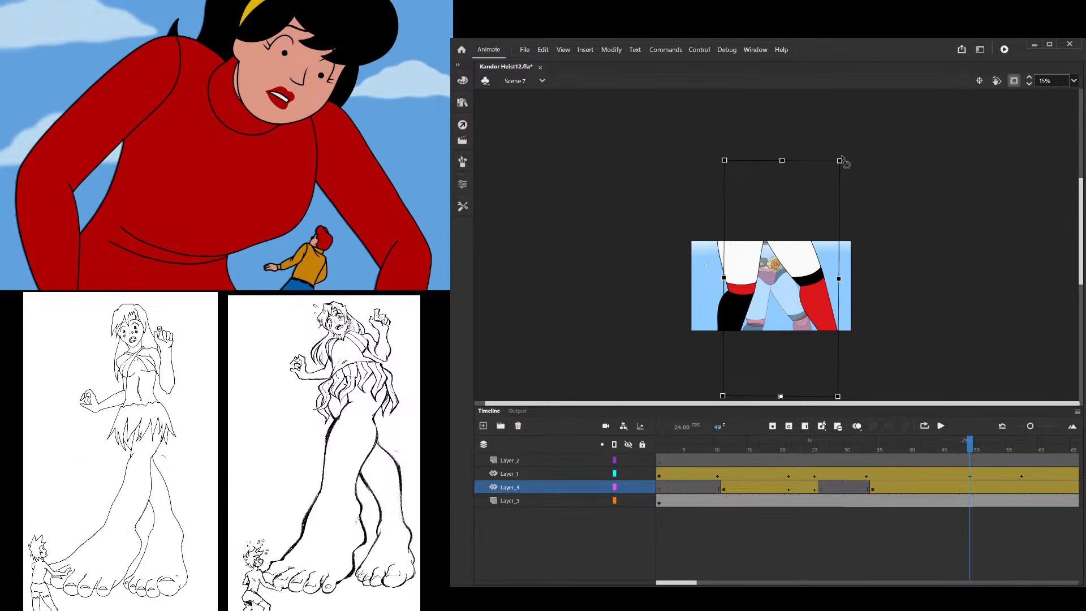
drag(841, 161, 899, 40)
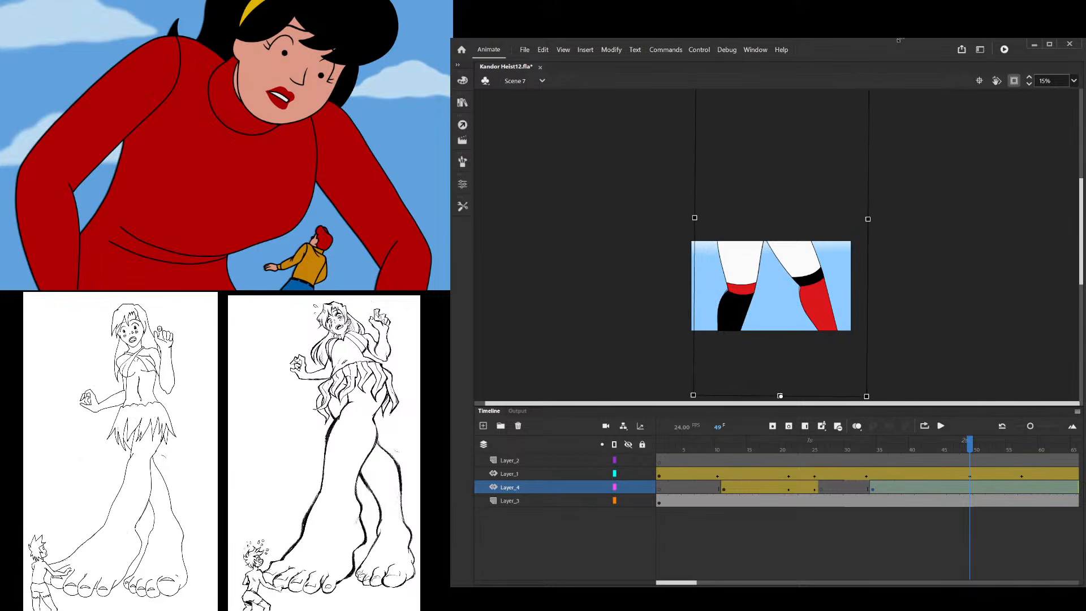
click(1014, 80)
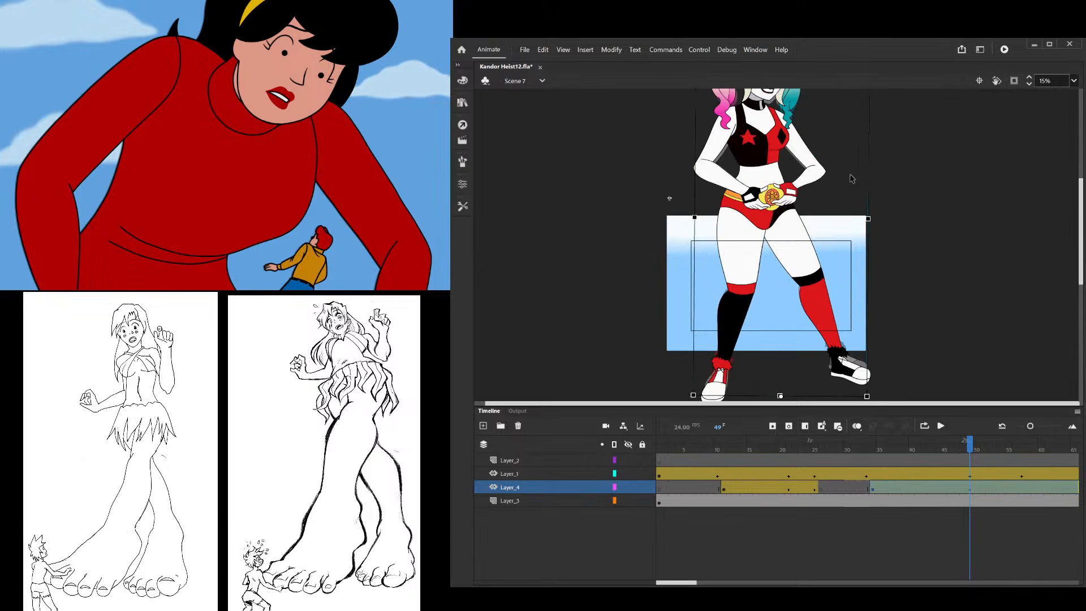
scroll(849, 147, up, 2)
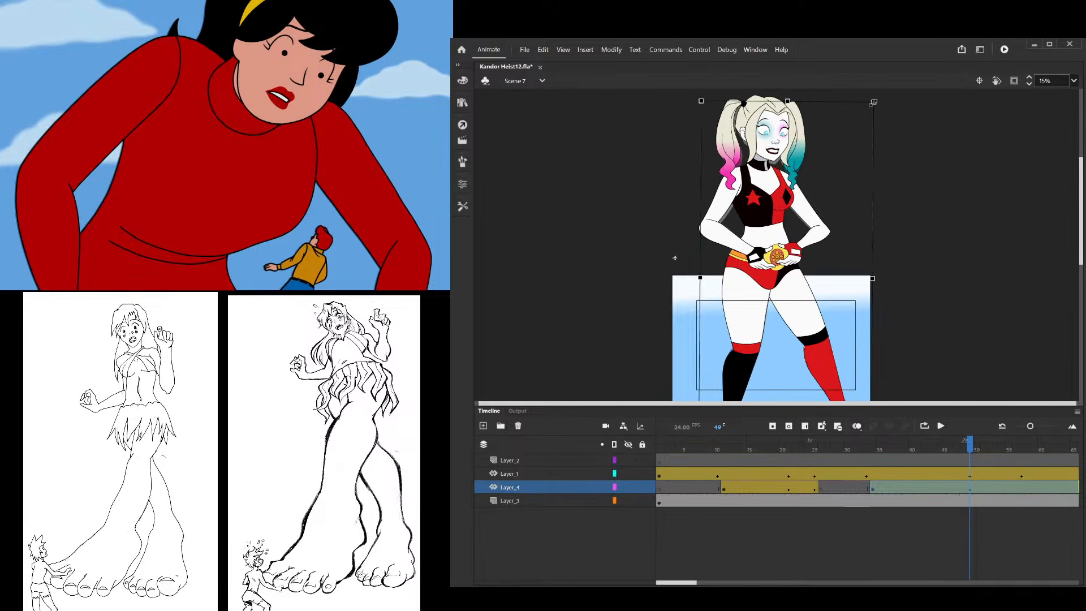
mouse_move(874, 103)
mouse_down()
mouse_move(885, 83)
mouse_move(876, 91)
mouse_up()
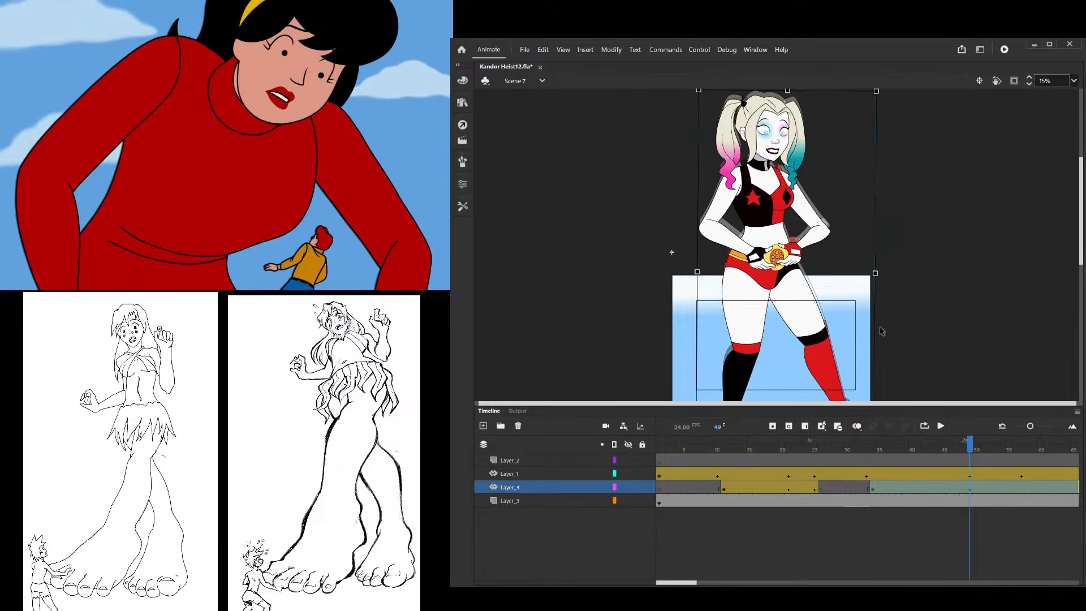
Enlarge the copy on Layer_4 a little more at frame 57 and make it fully transparent
drag(977, 462, 1022, 454)
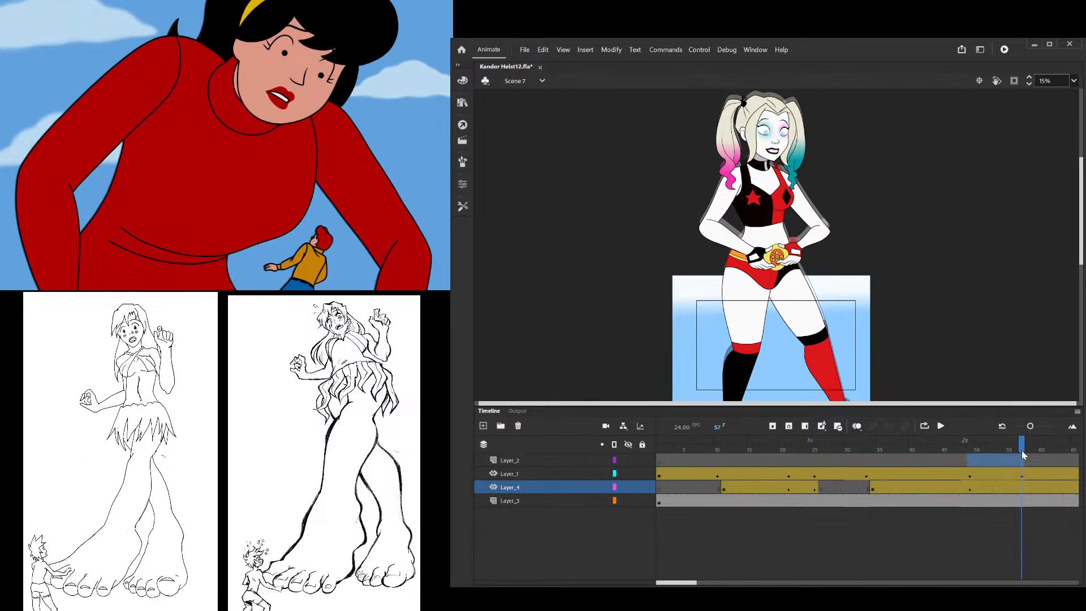
click(1021, 487)
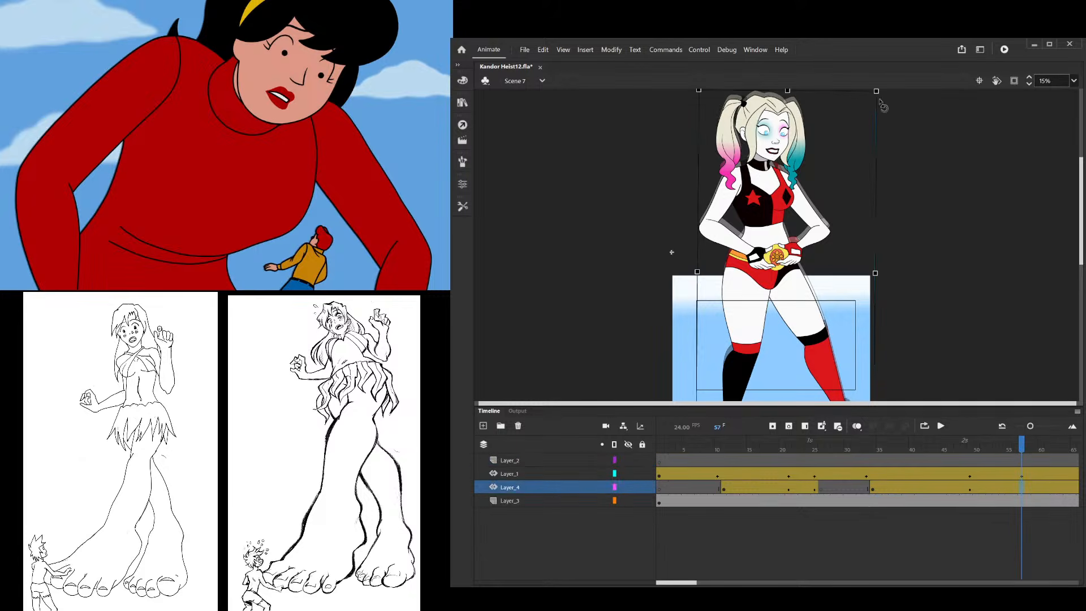
mouse_move(876, 91)
mouse_down()
mouse_move(888, 71)
mouse_move(888, 85)
mouse_up()
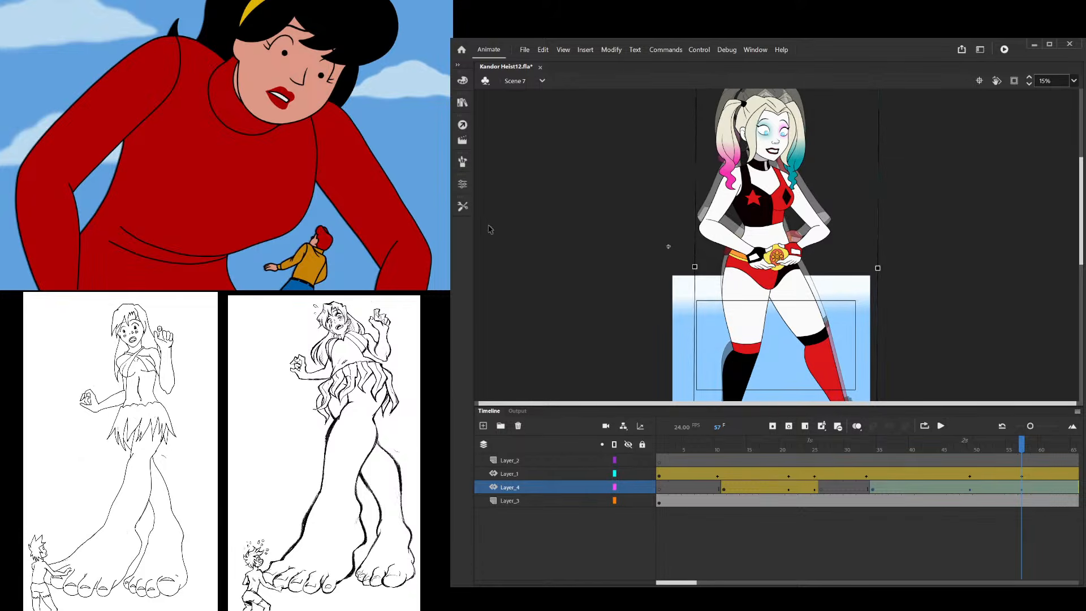
click(466, 187)
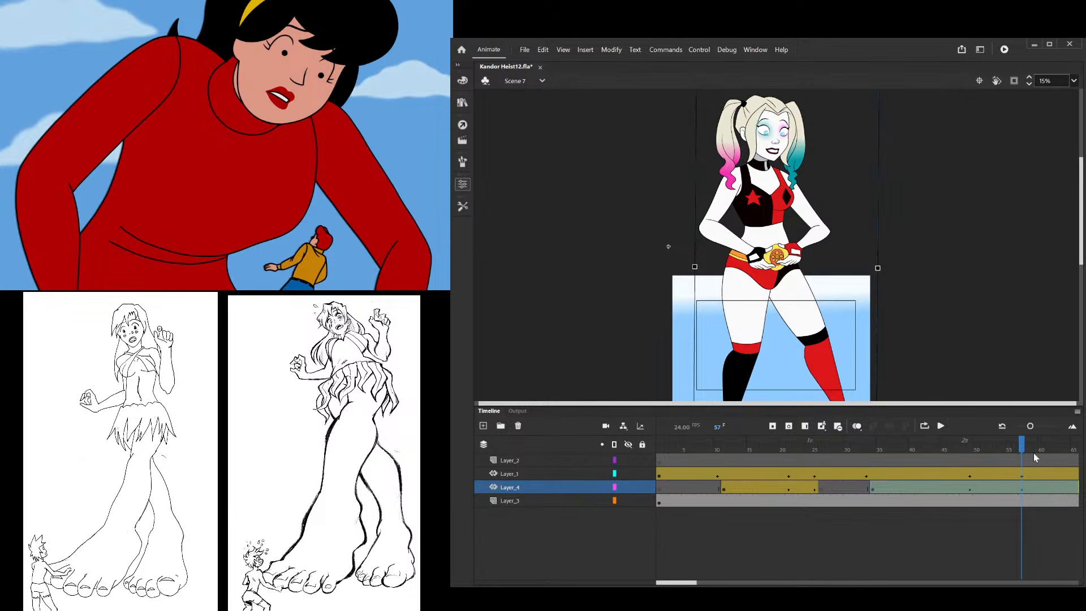
Clip the view to the stage again and shift the translucent copy at frame 34 of Layer_4 slightly to the left
drag(1035, 455, 942, 448)
click(1013, 80)
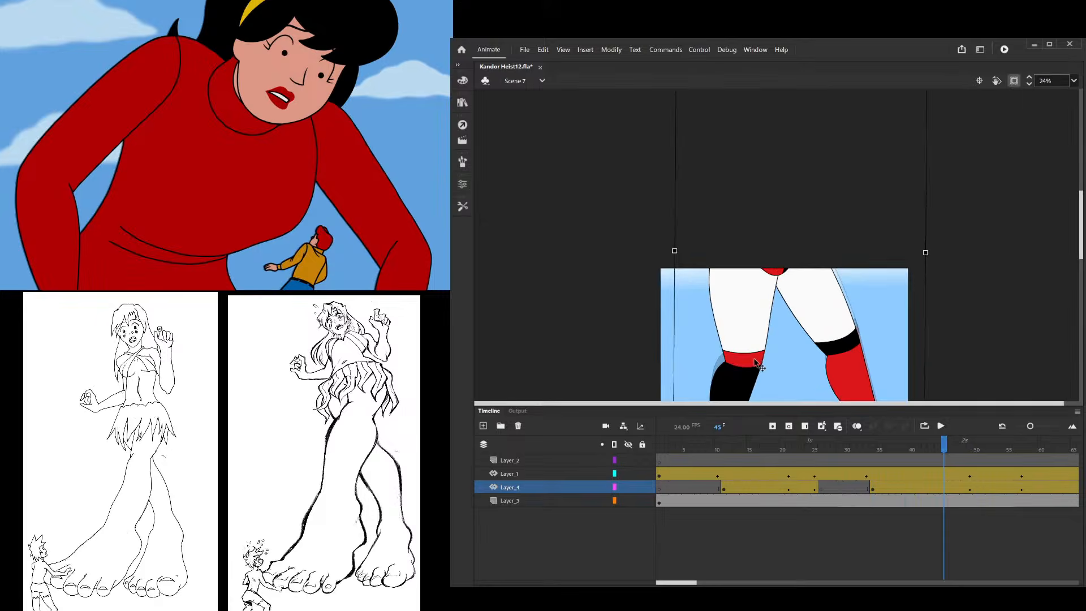
scroll(953, 133, up, 2)
click(892, 452)
mouse_move(892, 456)
mouse_down()
mouse_move(847, 456)
mouse_move(874, 463)
mouse_up()
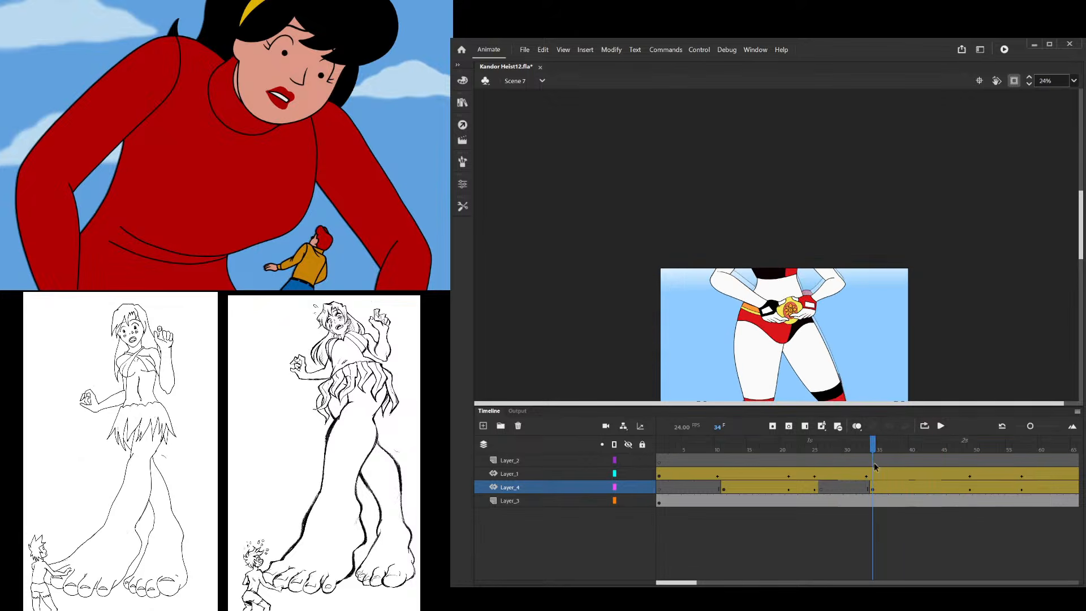
scroll(747, 279, up, 2)
click(747, 279)
scroll(756, 291, down, 2)
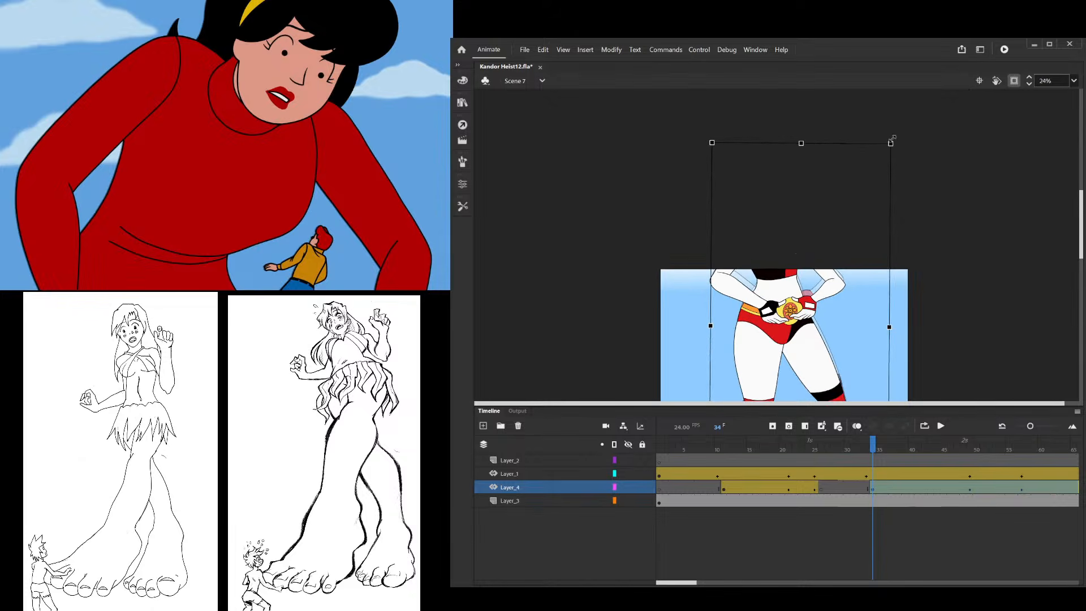
scroll(752, 291, up, 2)
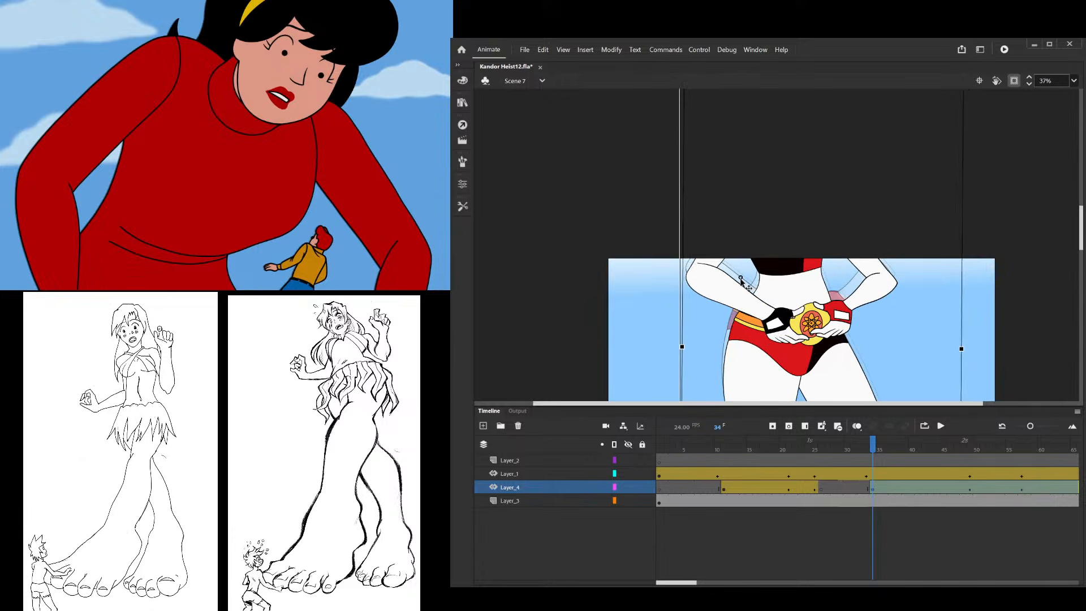
scroll(751, 289, up, 2)
drag(745, 284, 735, 280)
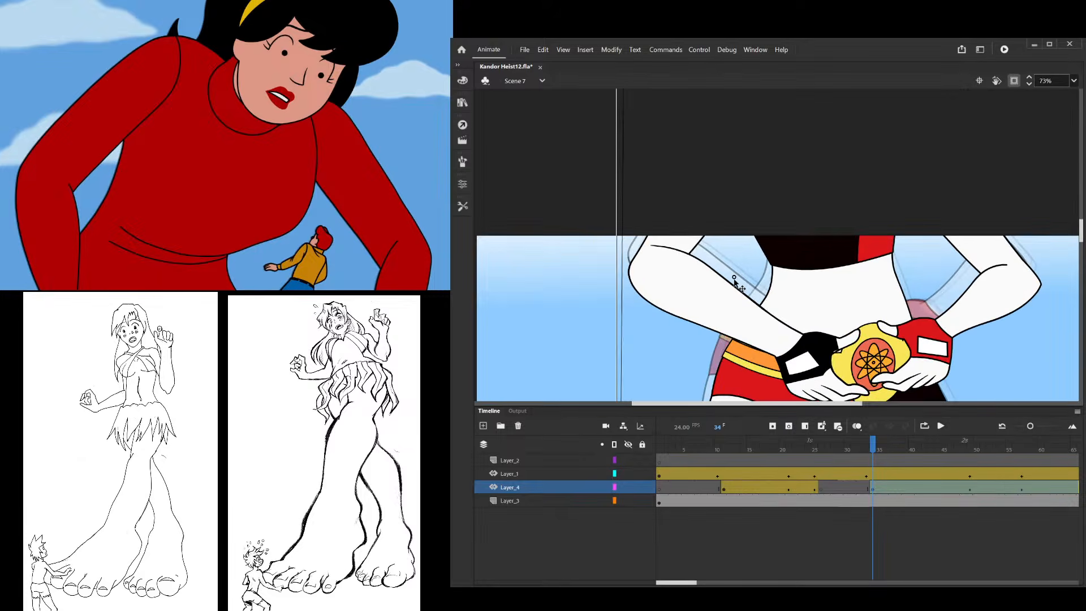
scroll(734, 280, down, 4)
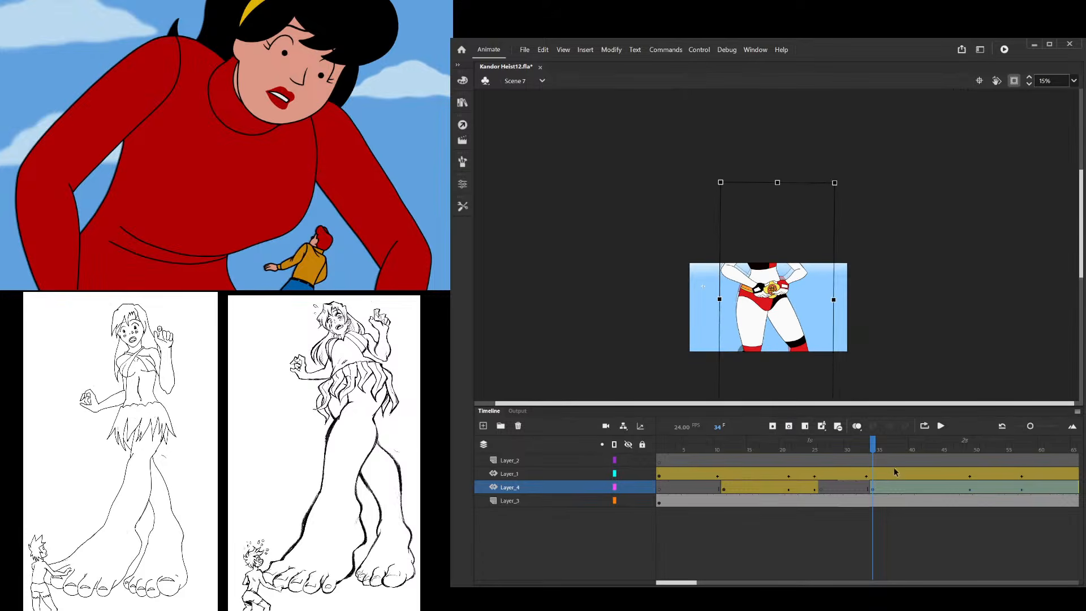
Nudge the translucent copy at frame 49 of Layer_4 to the right and preview the animation from frame 3
drag(878, 471, 969, 463)
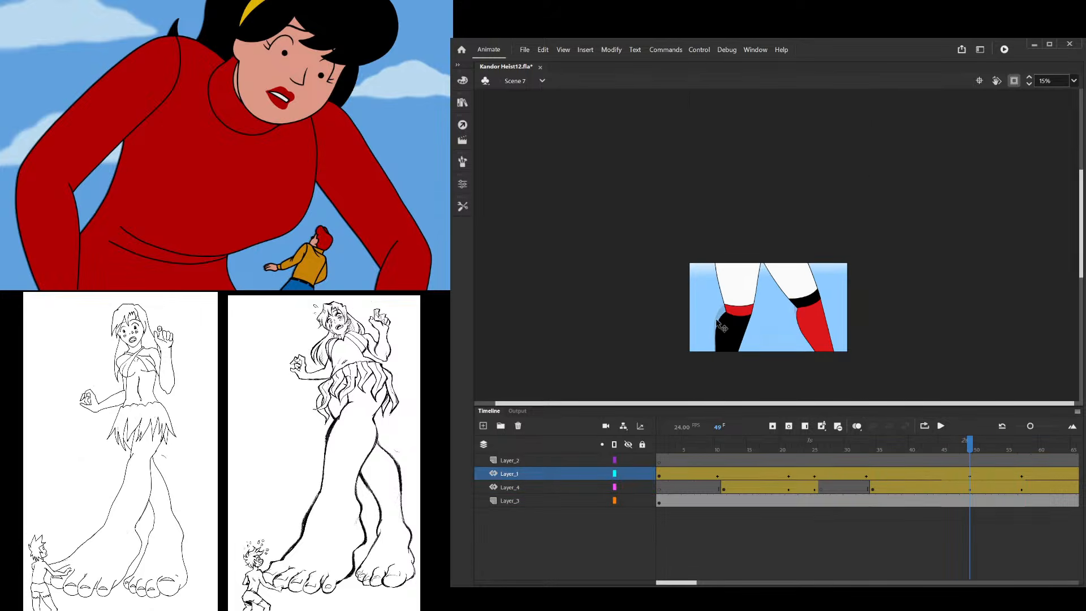
click(722, 330)
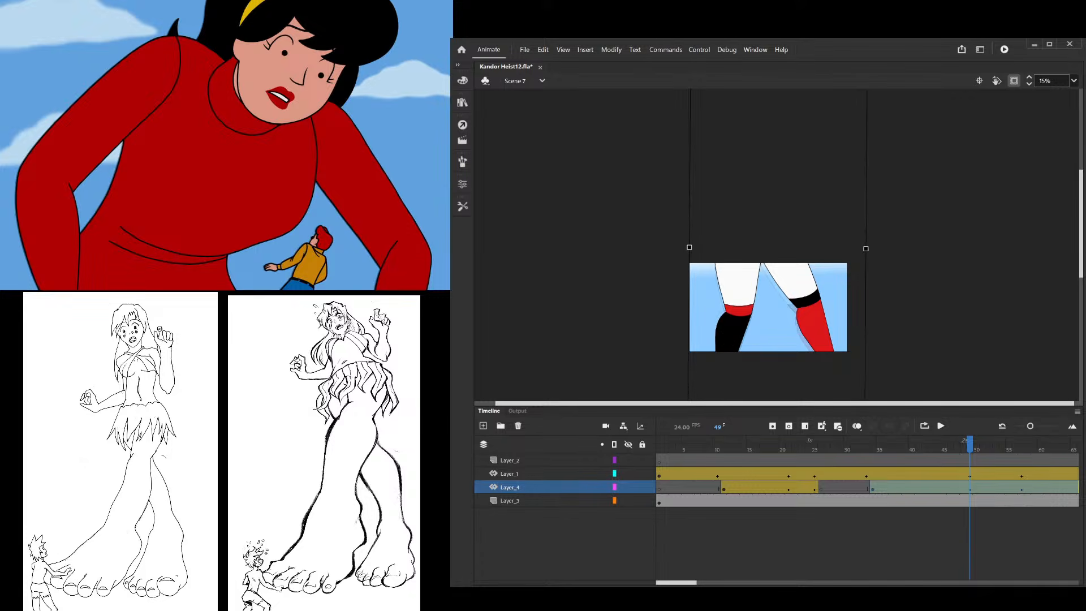
drag(708, 446, 673, 444)
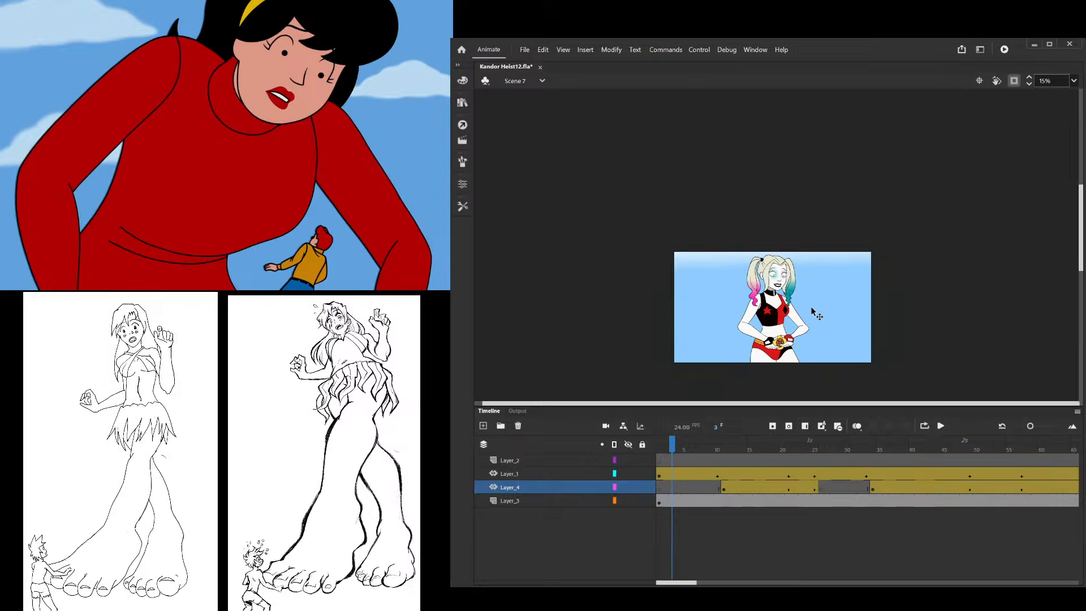
scroll(812, 310, up, 2)
key(Return)
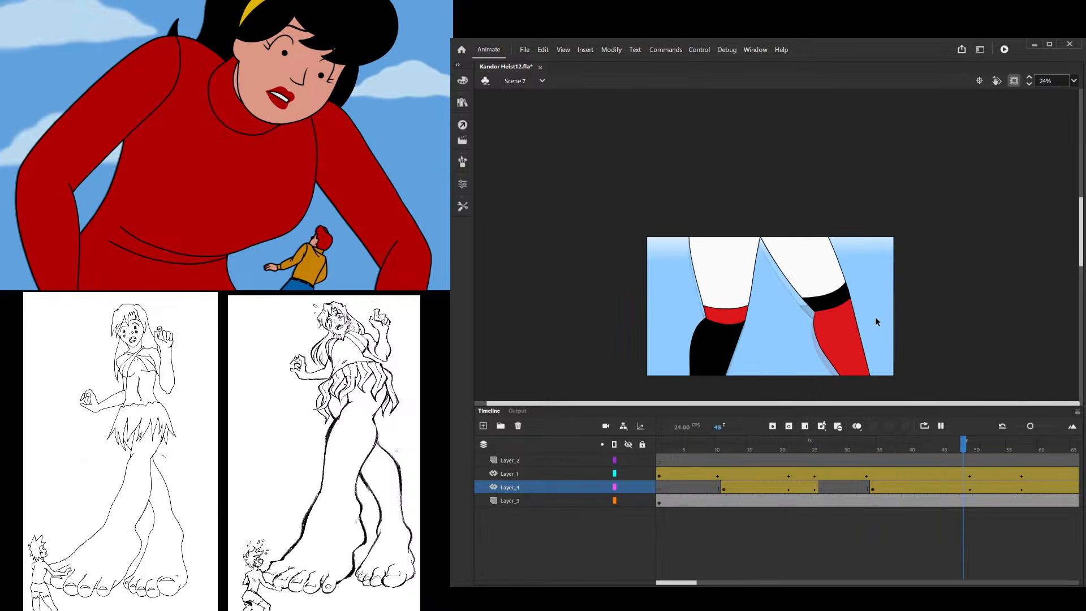
Enlarge the translucent copy at frame 34 of Layer_4 and reposition it to outline the character evenly
click(874, 447)
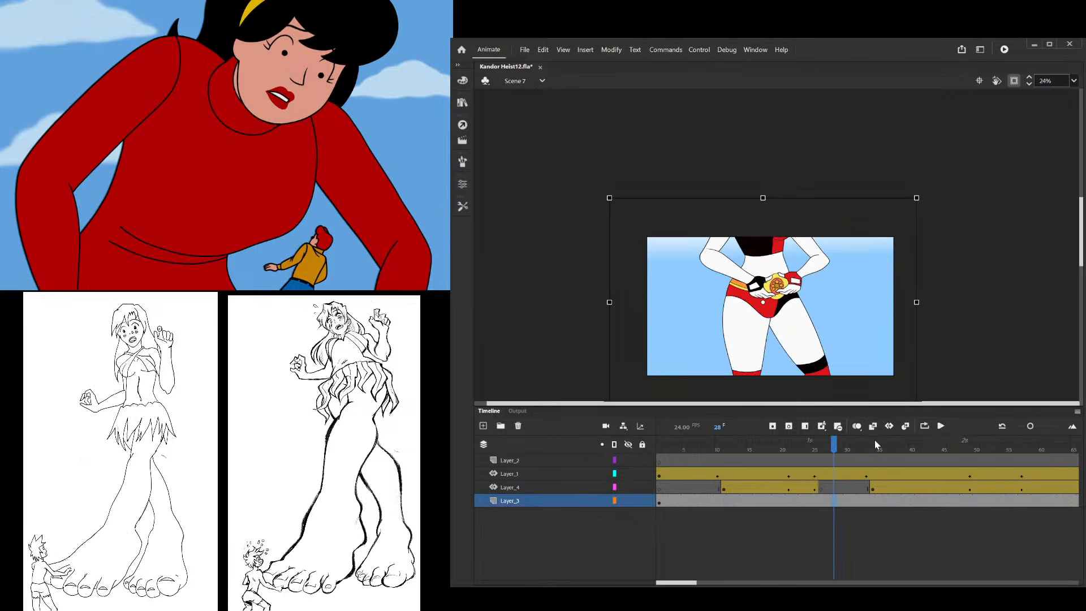
click(872, 490)
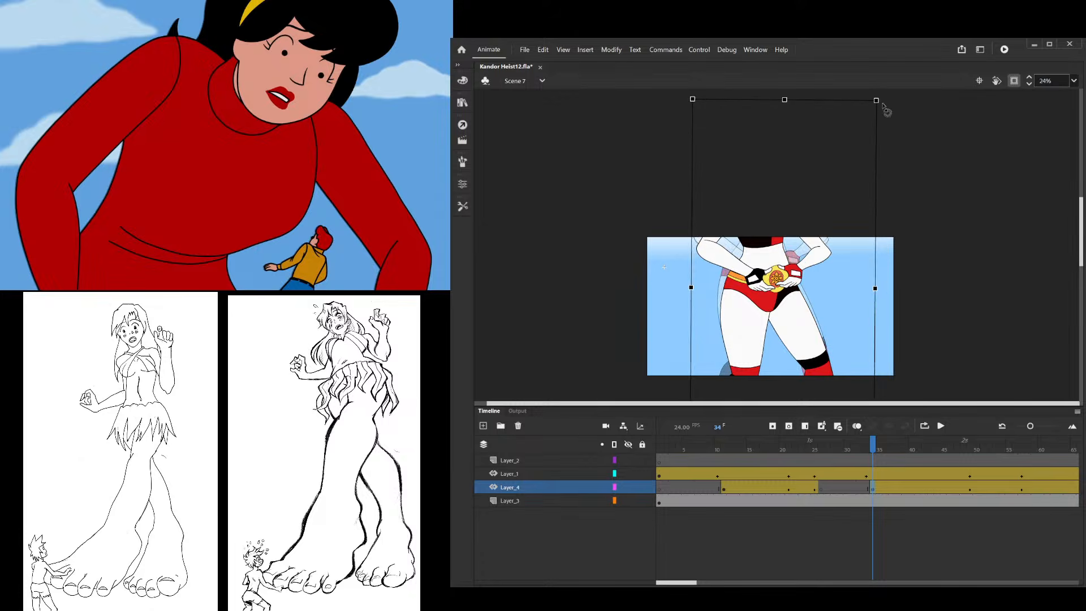
drag(877, 288, 882, 289)
scroll(760, 271, up, 3)
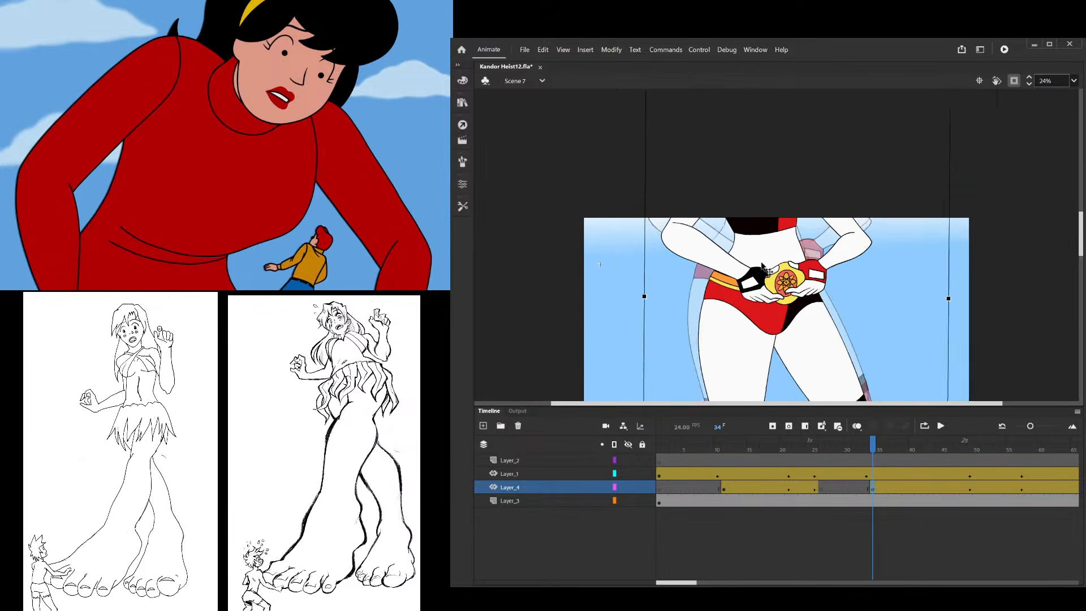
drag(841, 246, 840, 263)
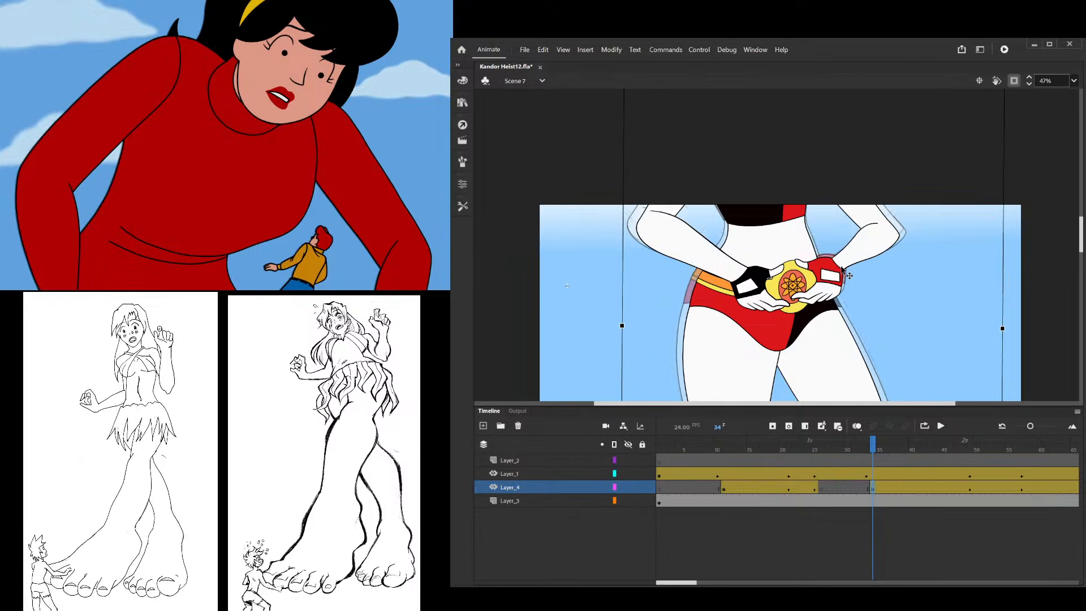
scroll(885, 270, down, 2)
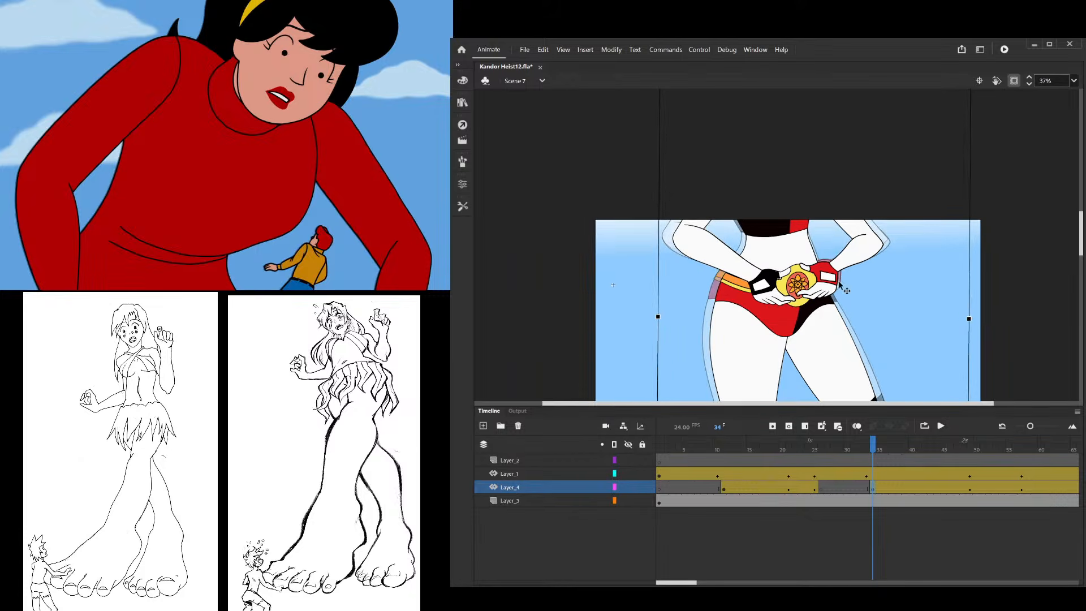
scroll(840, 281, down, 2)
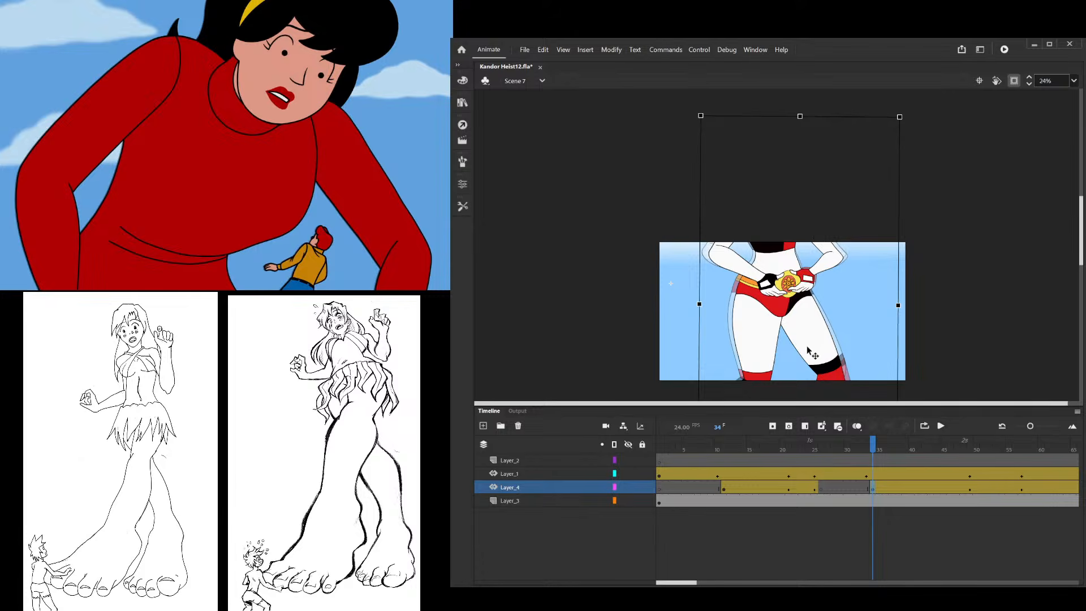
Enlarge the translucent copy at frame 49 of Layer_4 and reposition it so it shows on both sides of the legs
drag(873, 447, 972, 493)
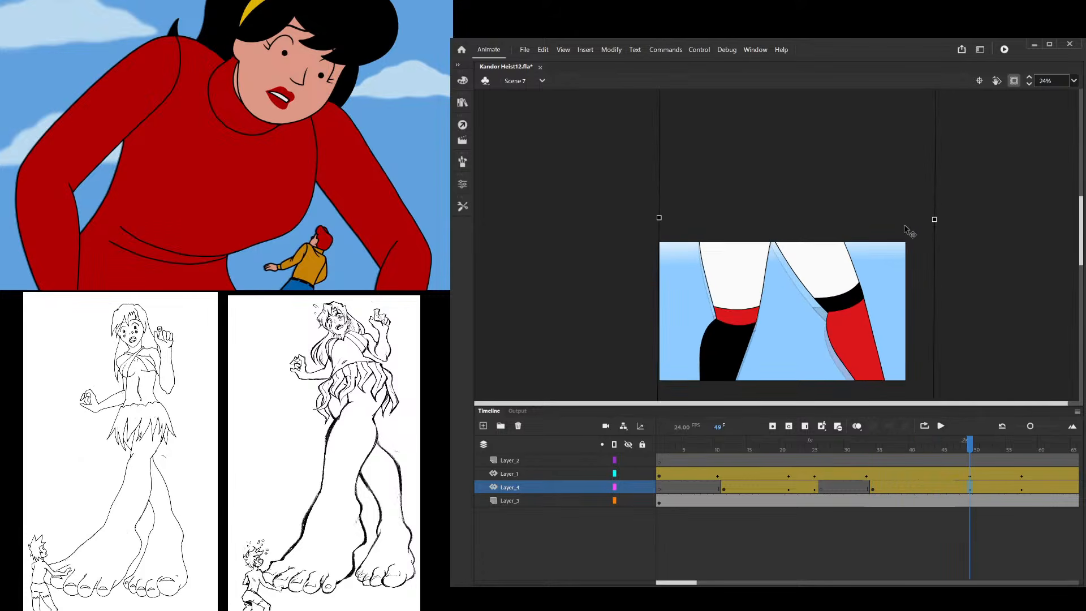
drag(944, 219, 944, 219)
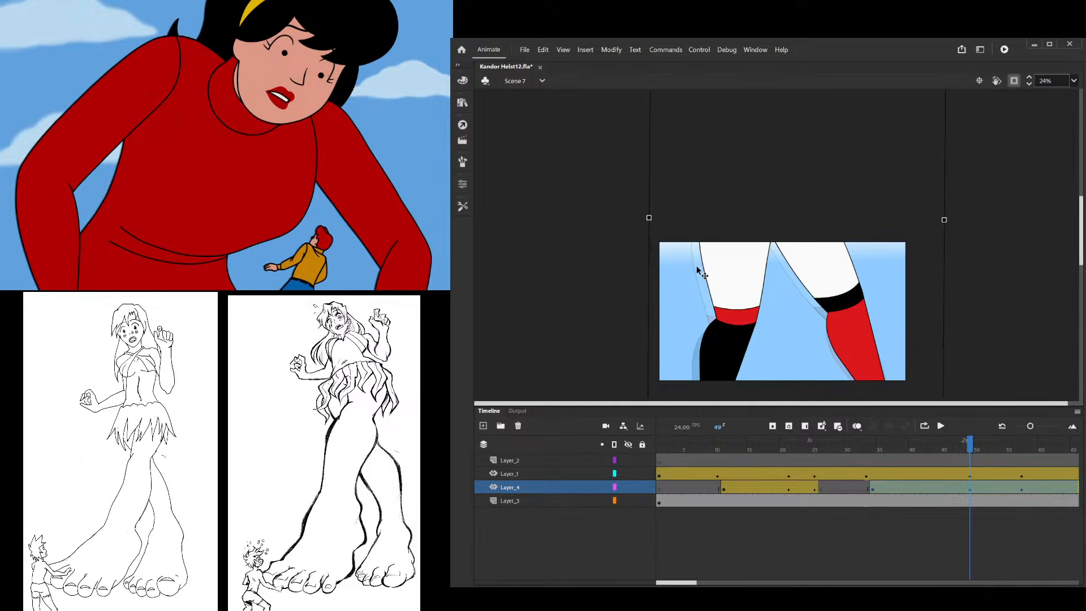
drag(697, 267, 696, 260)
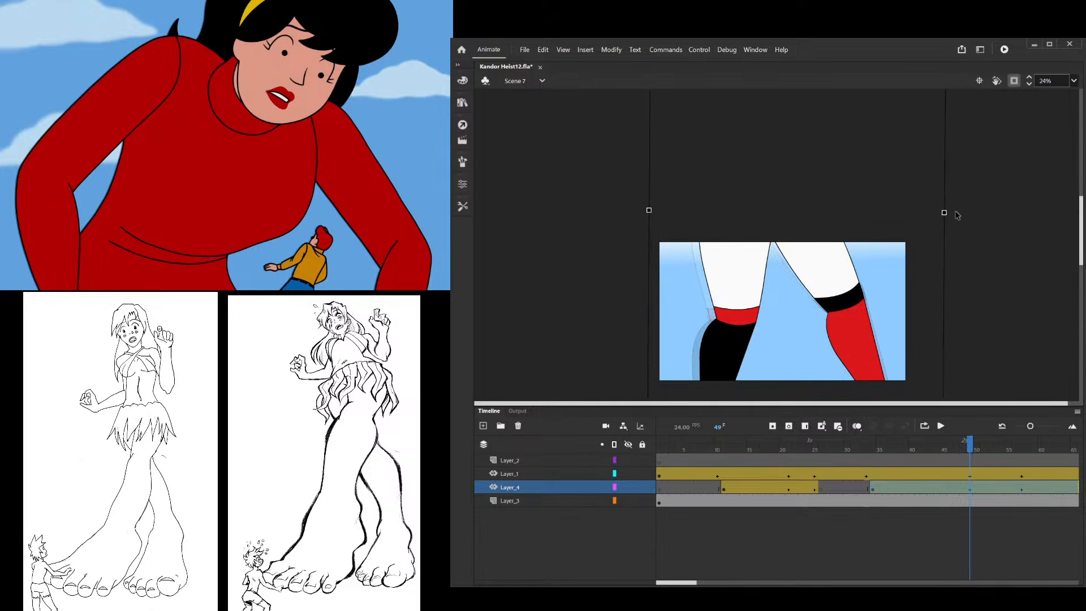
drag(945, 212, 951, 212)
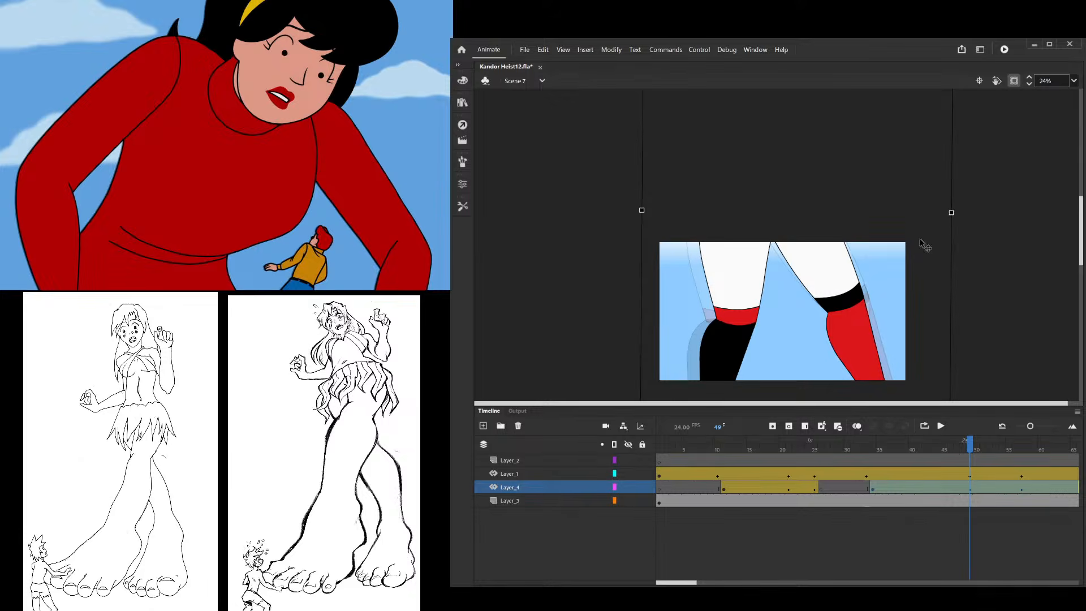
drag(702, 288, 705, 288)
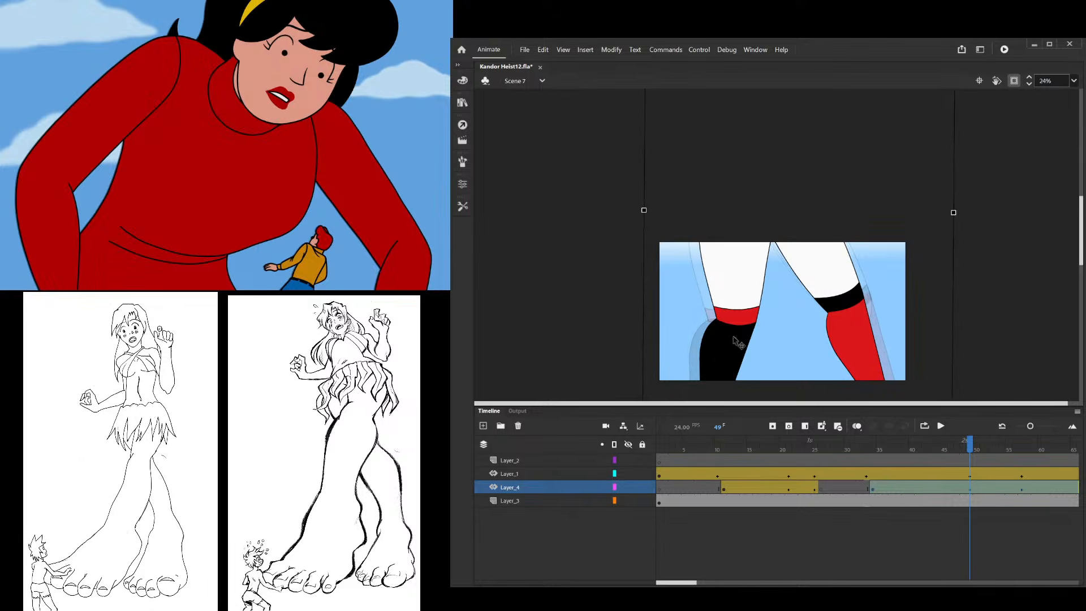
Compare the character on Layer_1 with its copy on Layer_4 at the frame 49 and frame 57 keyframes
mouse_move(969, 444)
mouse_down()
mouse_move(841, 447)
mouse_move(969, 451)
mouse_up()
click(757, 268)
click(1020, 490)
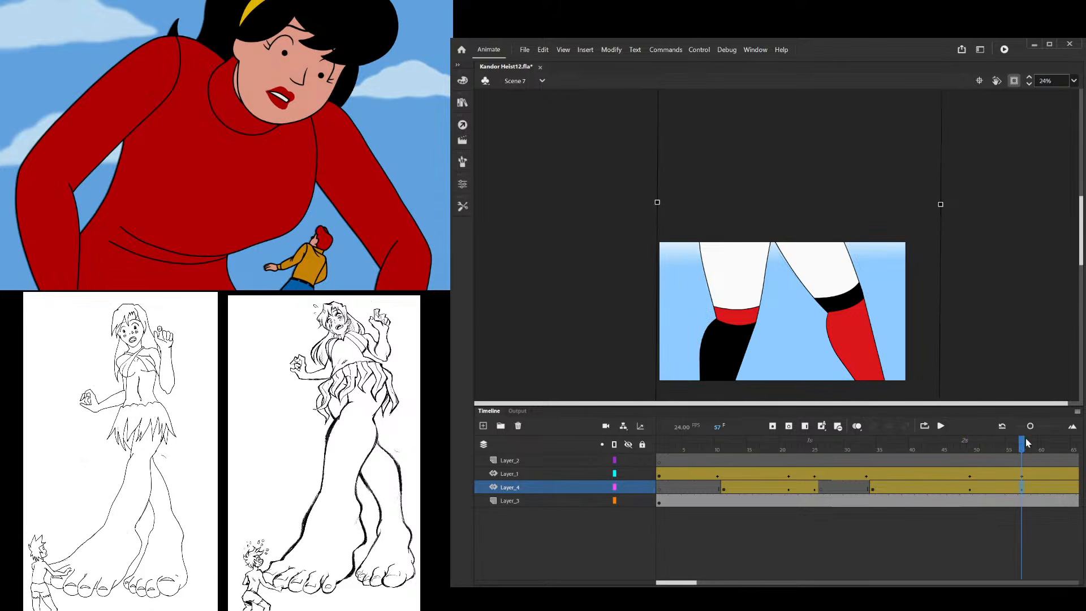
mouse_move(1025, 443)
mouse_down()
mouse_move(827, 450)
mouse_move(1017, 460)
mouse_up()
click(1022, 474)
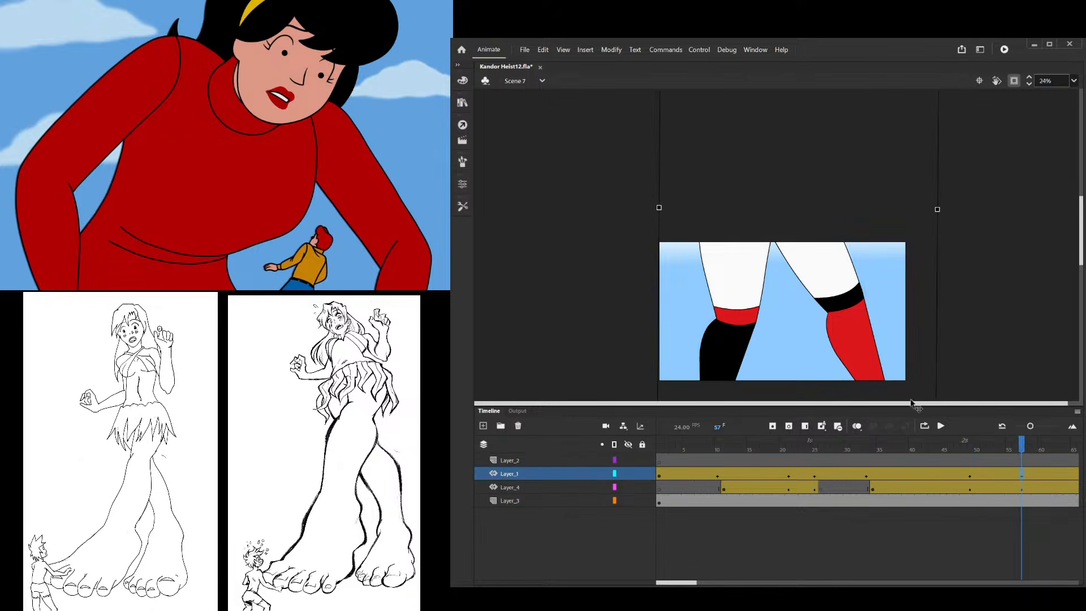
click(846, 450)
drag(936, 473, 976, 472)
click(1022, 488)
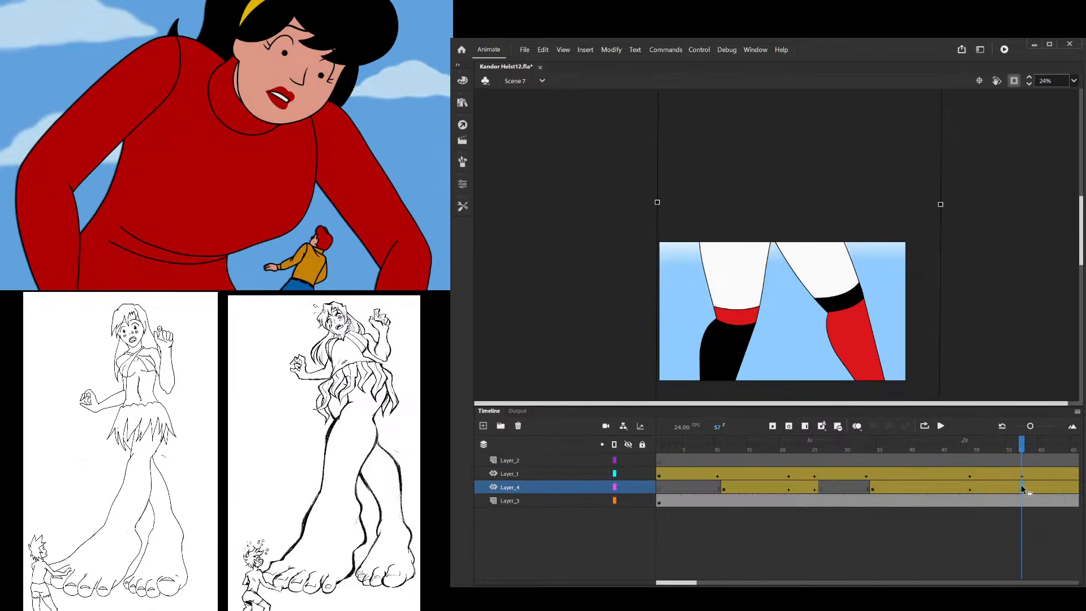
click(971, 488)
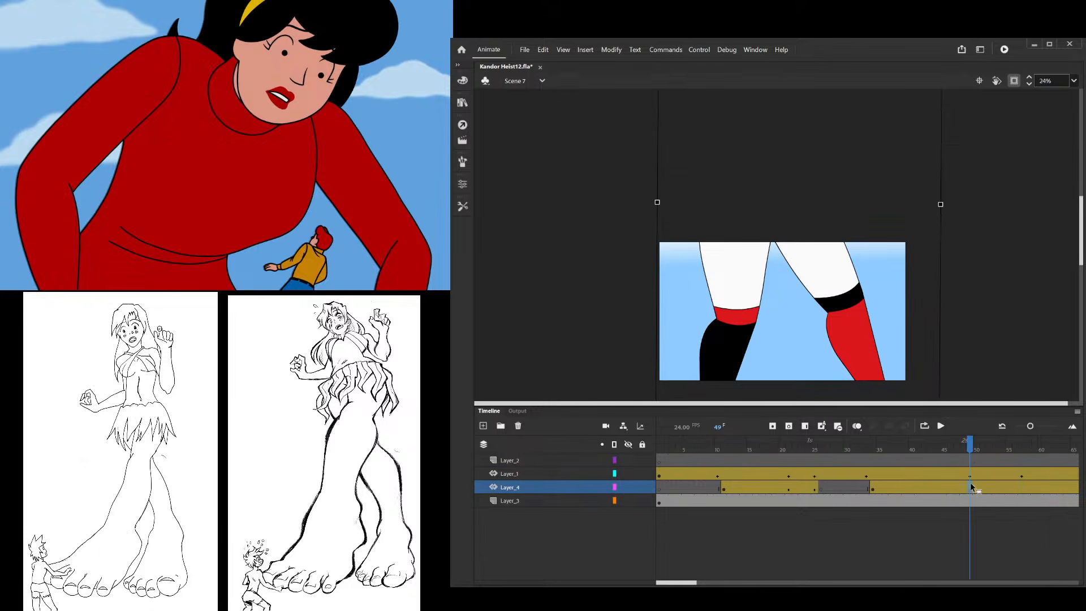
Add a keyframe at frame 48 of Layer_1, move it to frame 44, and preview the animation from the early frames
mouse_move(968, 449)
mouse_down()
mouse_move(854, 456)
mouse_move(968, 461)
mouse_up()
click(970, 475)
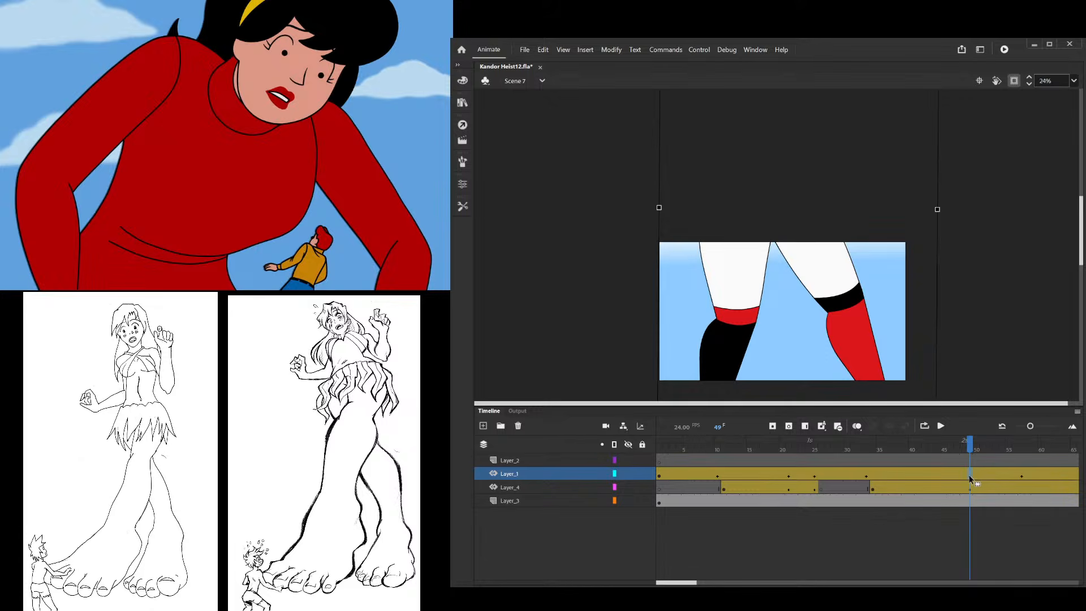
click(935, 491)
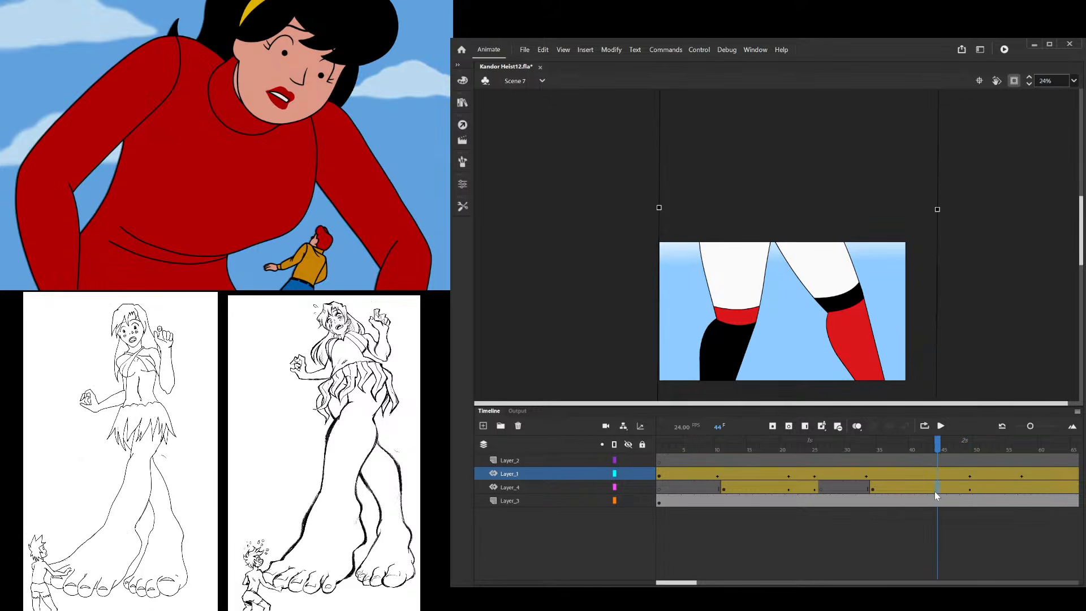
click(964, 476)
click(966, 477)
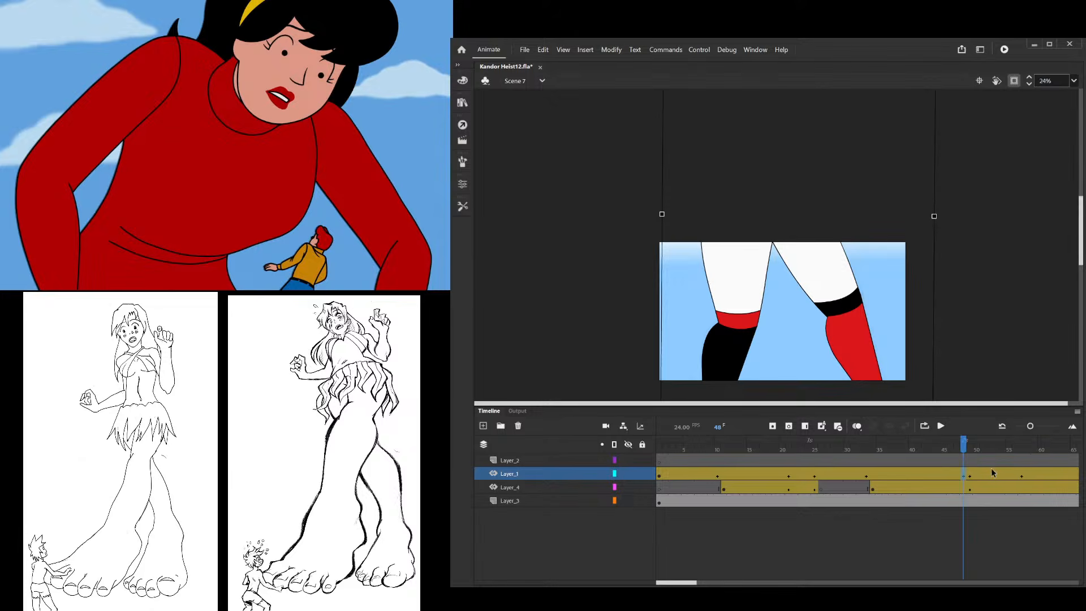
click(960, 475)
drag(941, 478, 939, 476)
drag(969, 442, 931, 469)
click(809, 313)
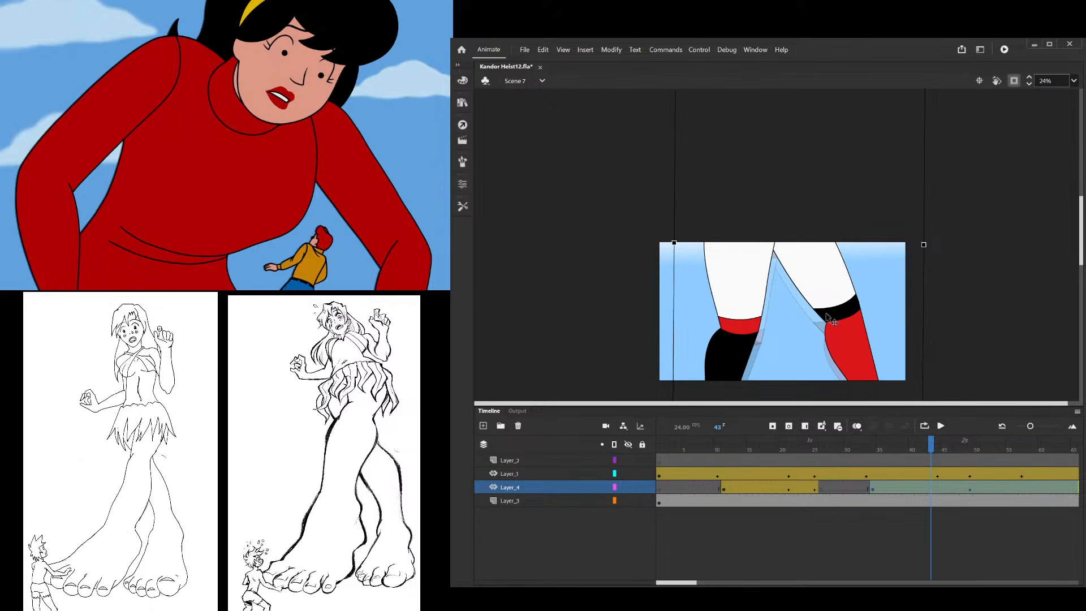
drag(934, 444, 699, 478)
key(Return)
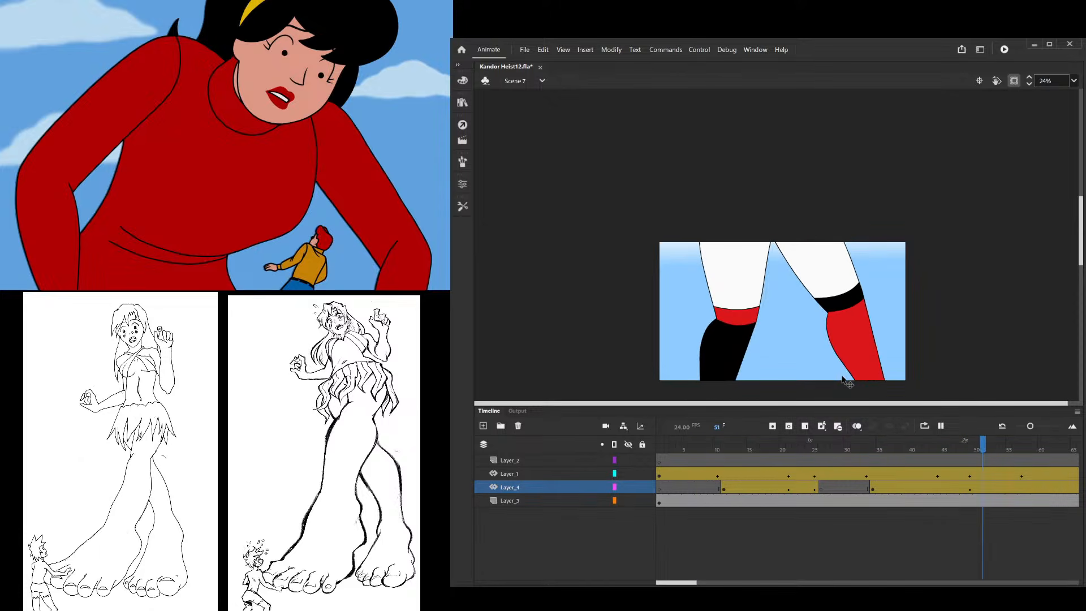
Enlarge the translucent copy at frame 44 of Layer_4 and position it to show along the outer edges of both legs
click(683, 451)
drag(683, 451, 865, 480)
click(802, 311)
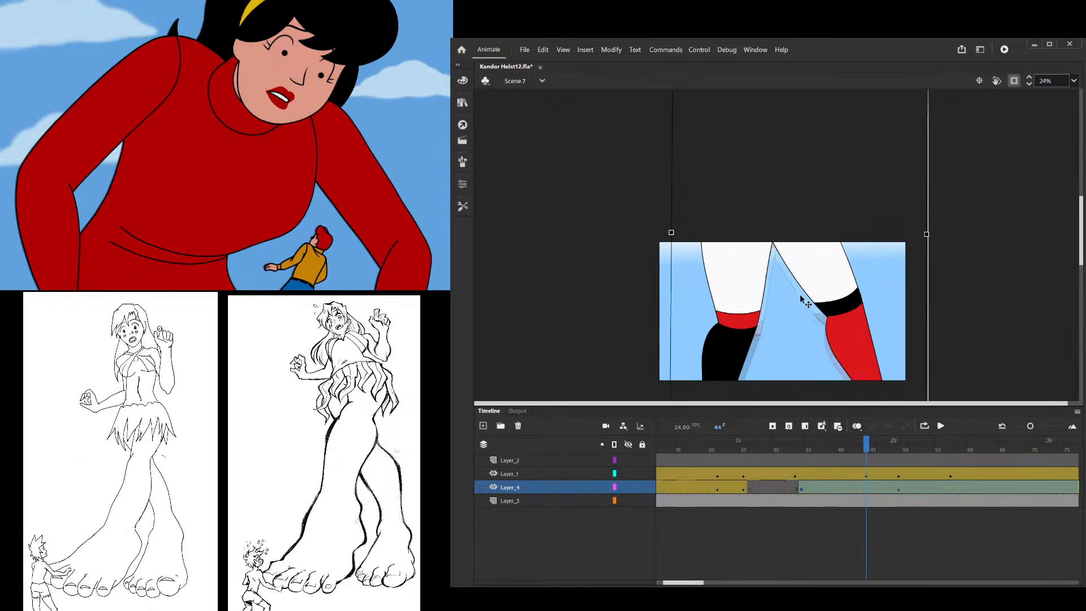
drag(928, 229, 943, 229)
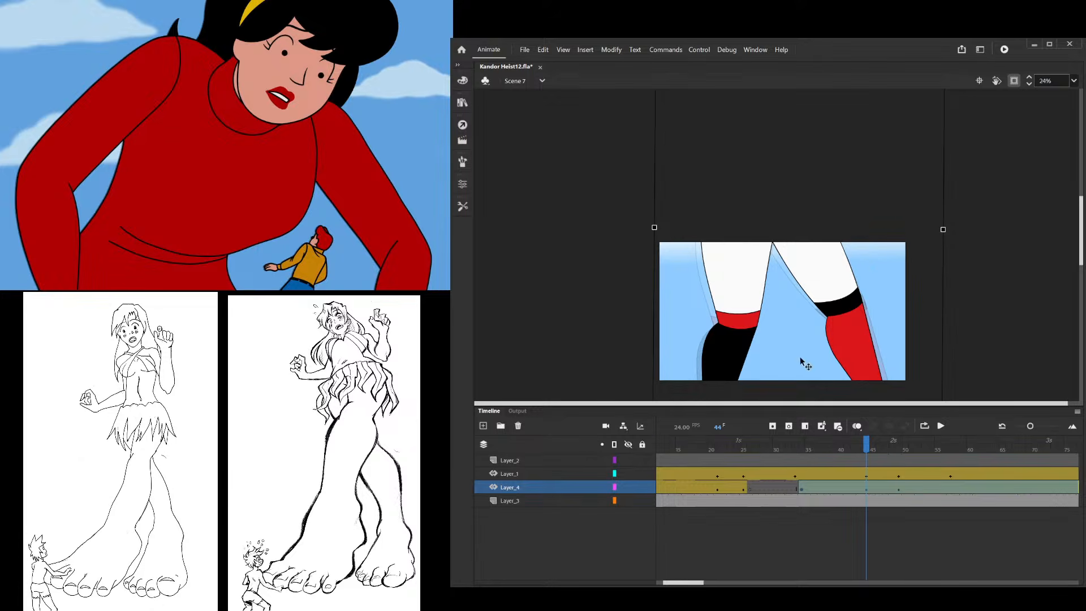
Add keyframes at frames 57 and 84 of Layer_4 and end the layer's tween with a blank keyframe at frame 85
drag(861, 451, 815, 452)
click(860, 488)
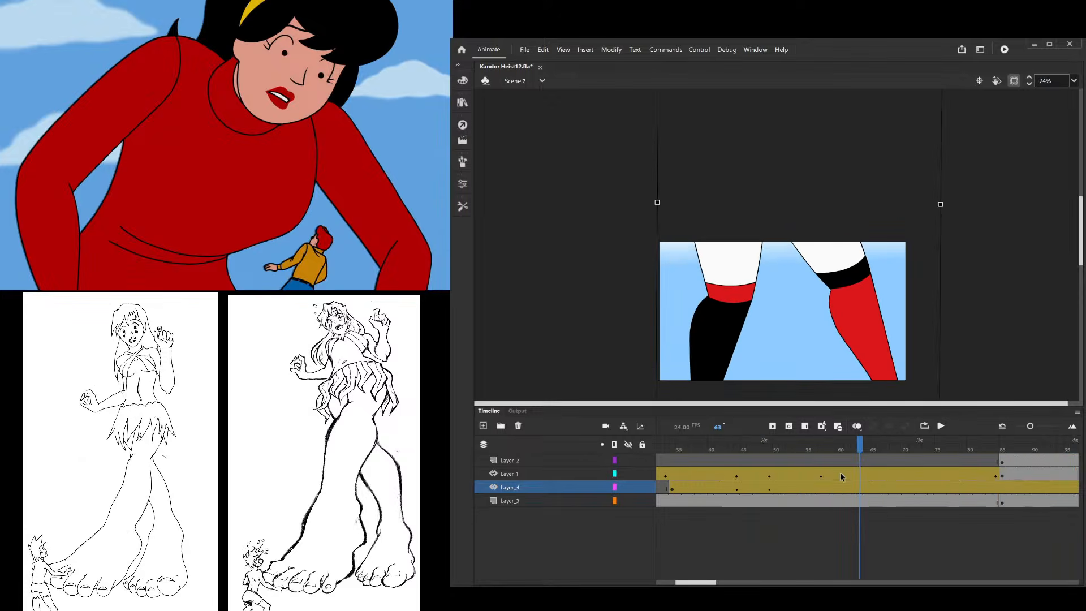
click(819, 488)
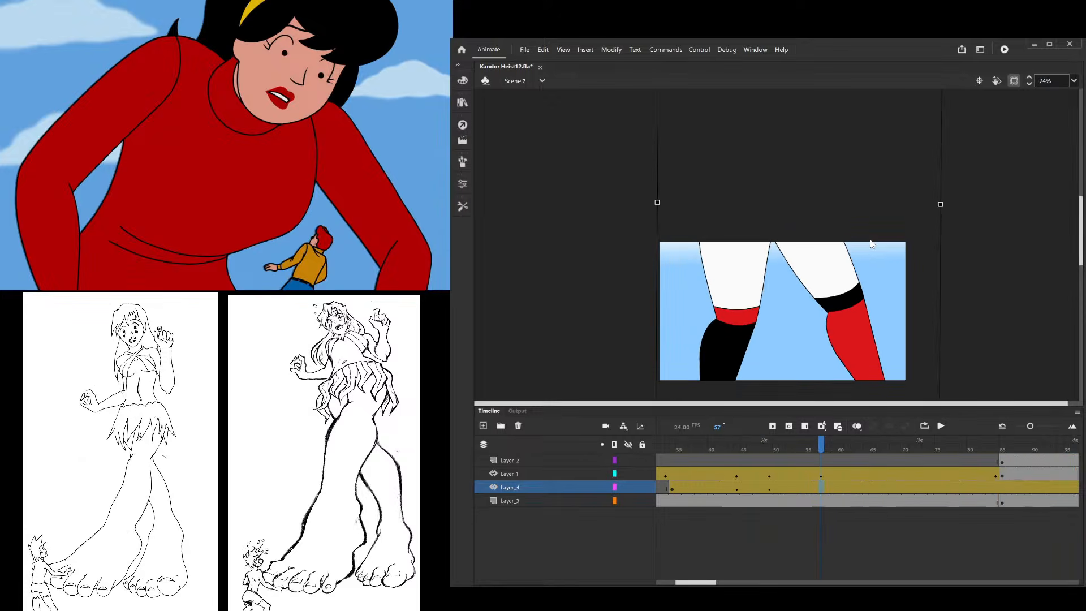
key(shift+period)
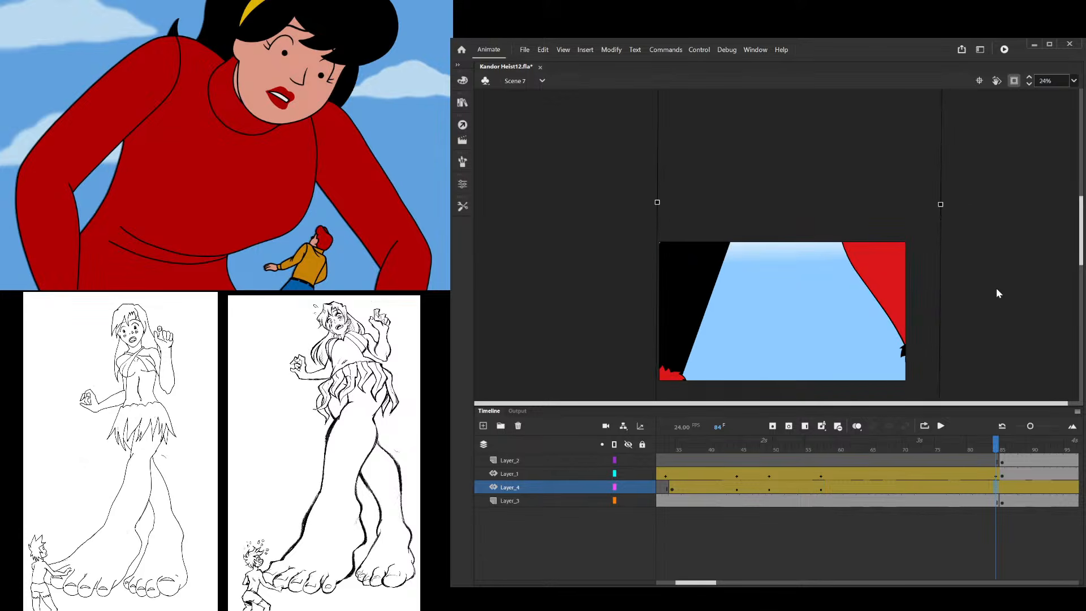
click(958, 460)
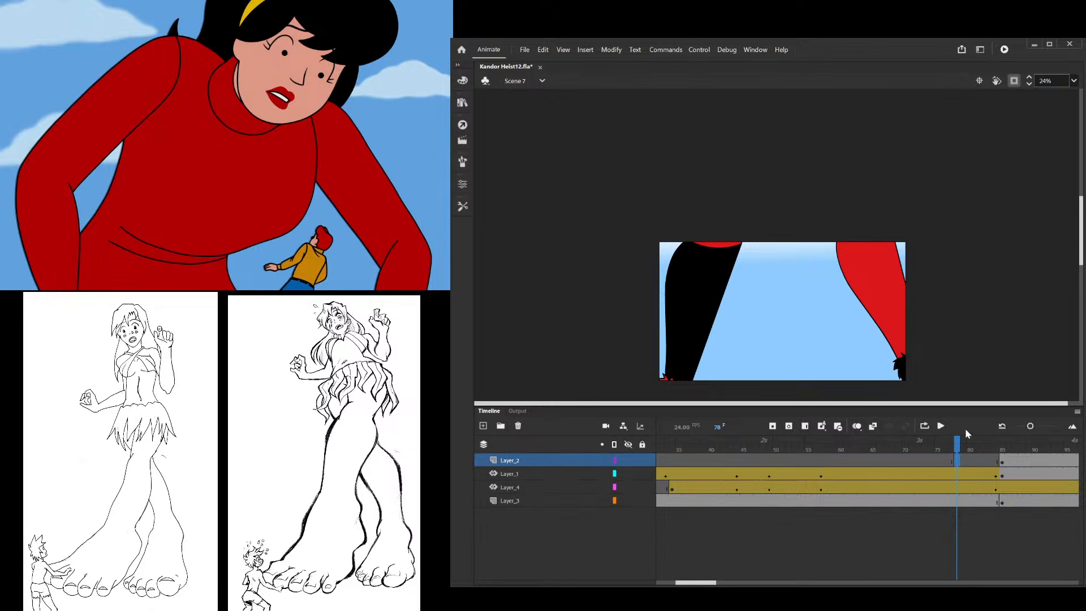
click(1000, 485)
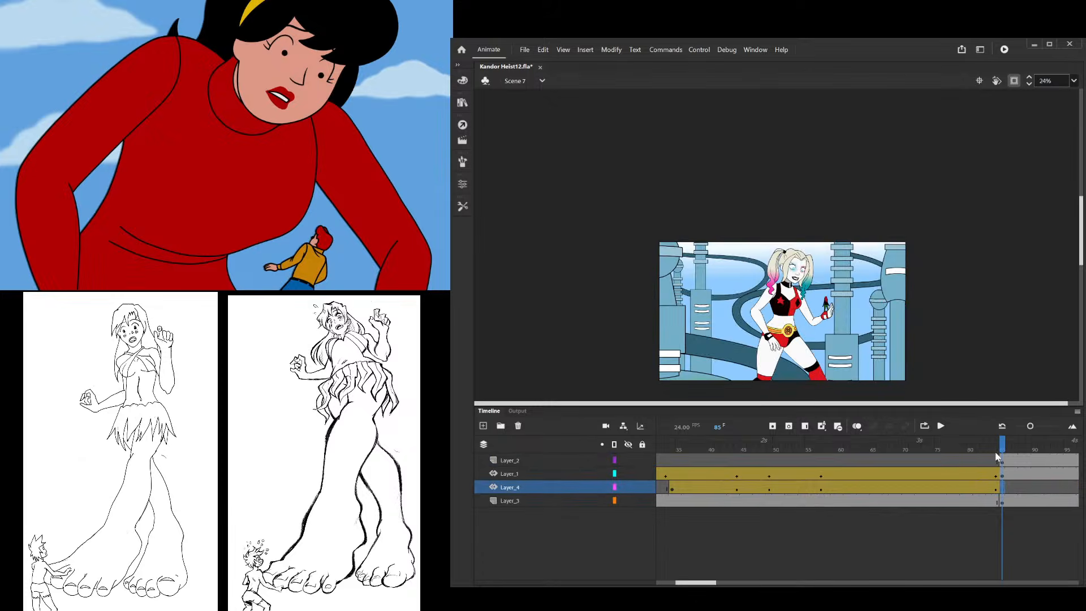
Clear Layer_4 from frame 50 onward and insert a blank keyframe at frame 58
mouse_move(994, 450)
mouse_down()
mouse_move(809, 454)
mouse_move(827, 460)
mouse_move(817, 481)
mouse_up()
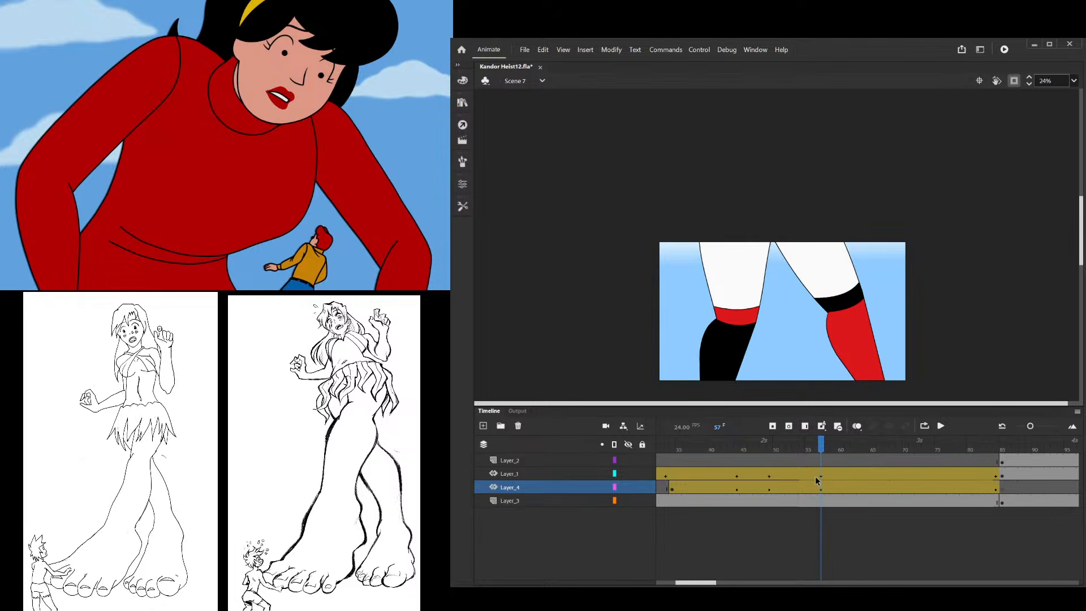
click(827, 490)
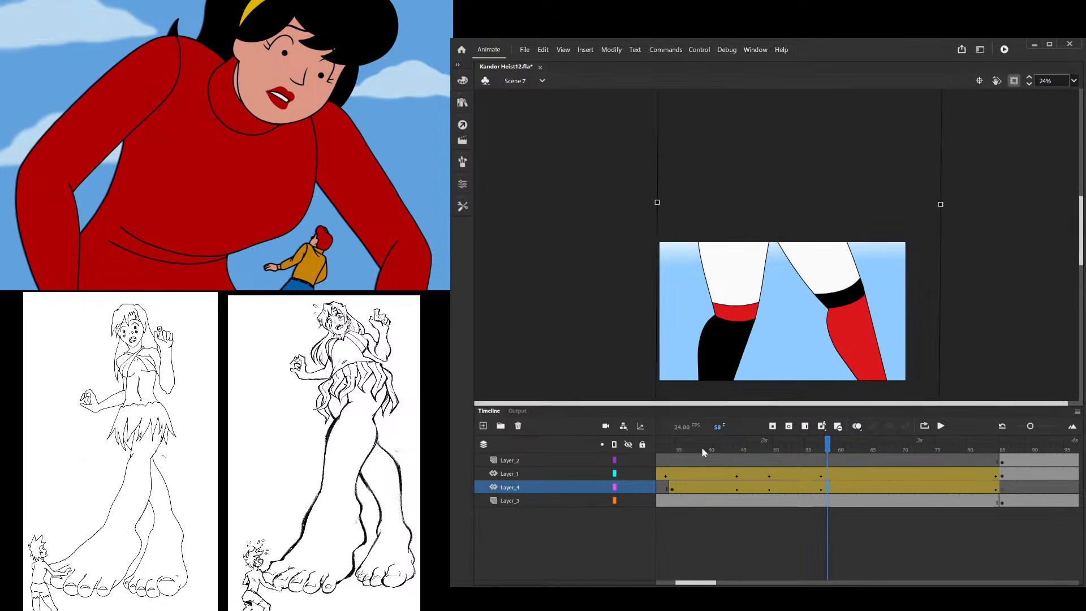
click(708, 460)
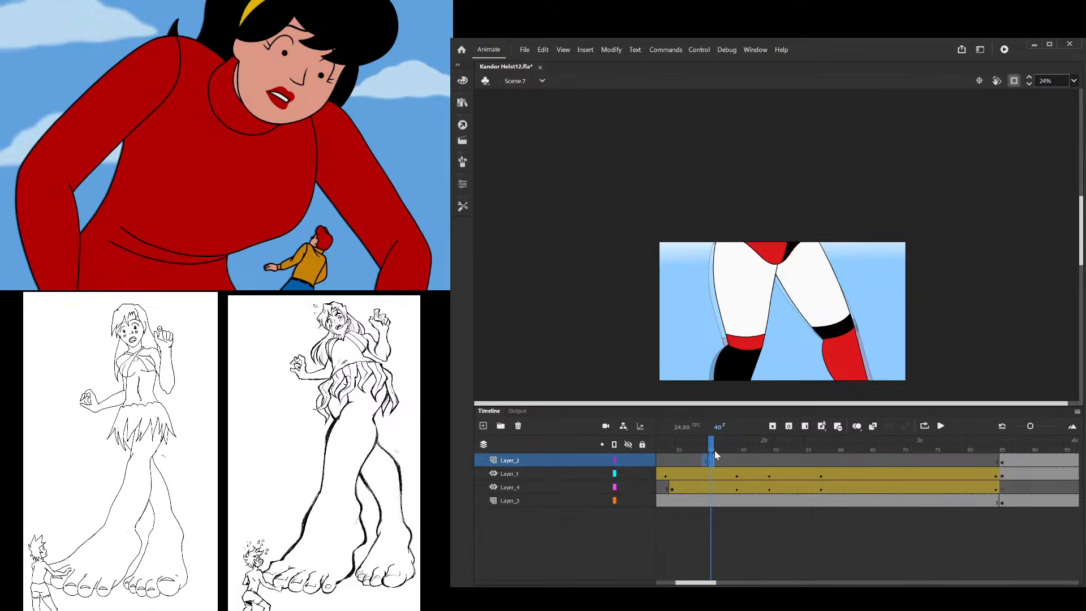
click(773, 487)
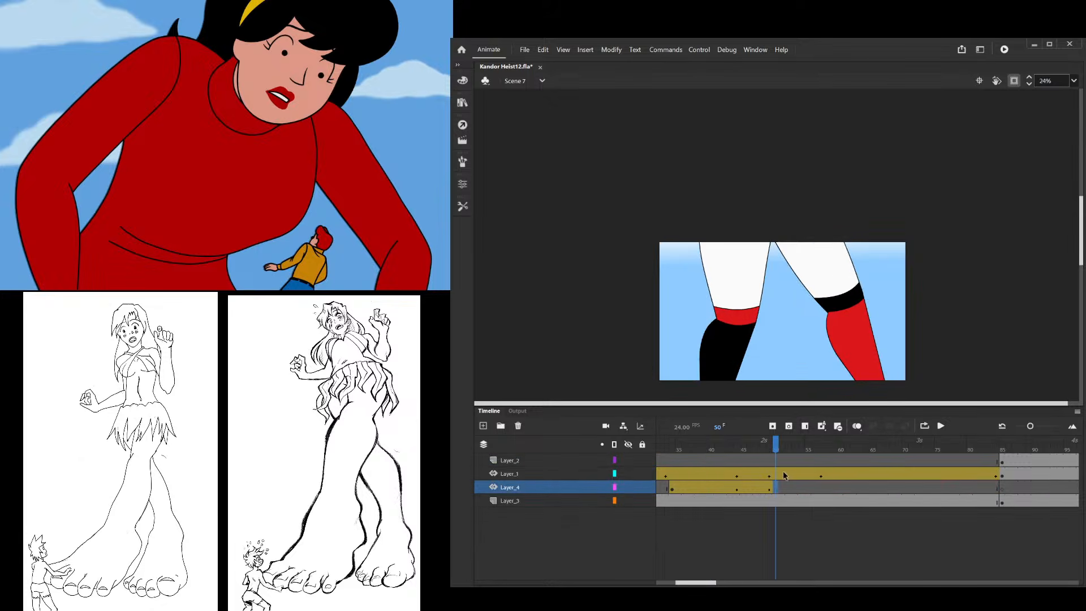
click(823, 486)
key(F7)
Copy the character from frame 57 of Layer_1 and paste it in place at frame 58 of Layer_4
click(827, 487)
click(822, 478)
key(ctrl+x)
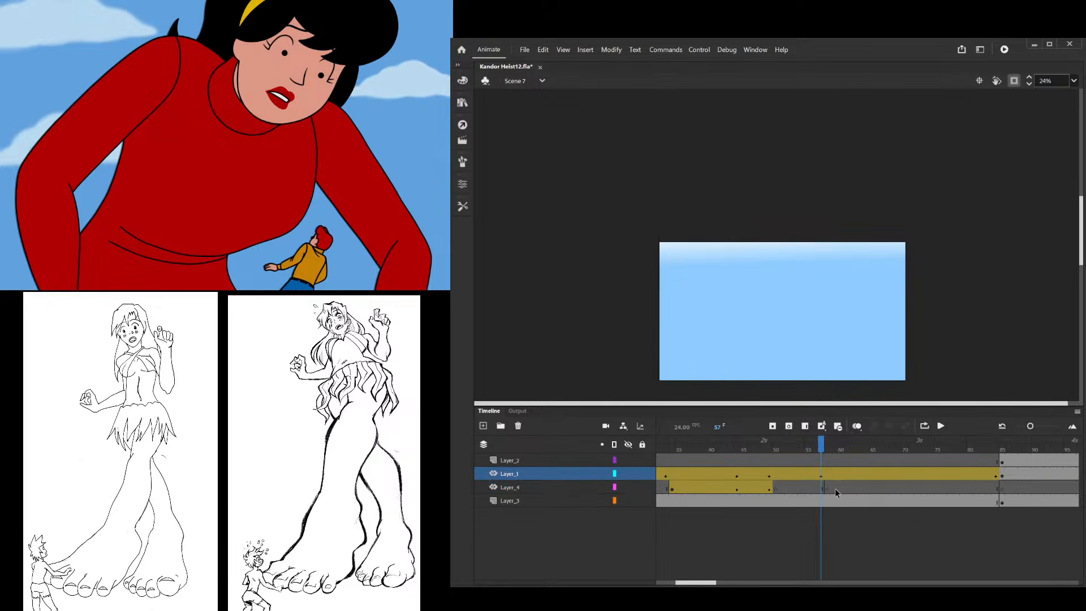
key(ctrl+z)
click(828, 487)
key(ctrl+shift+v)
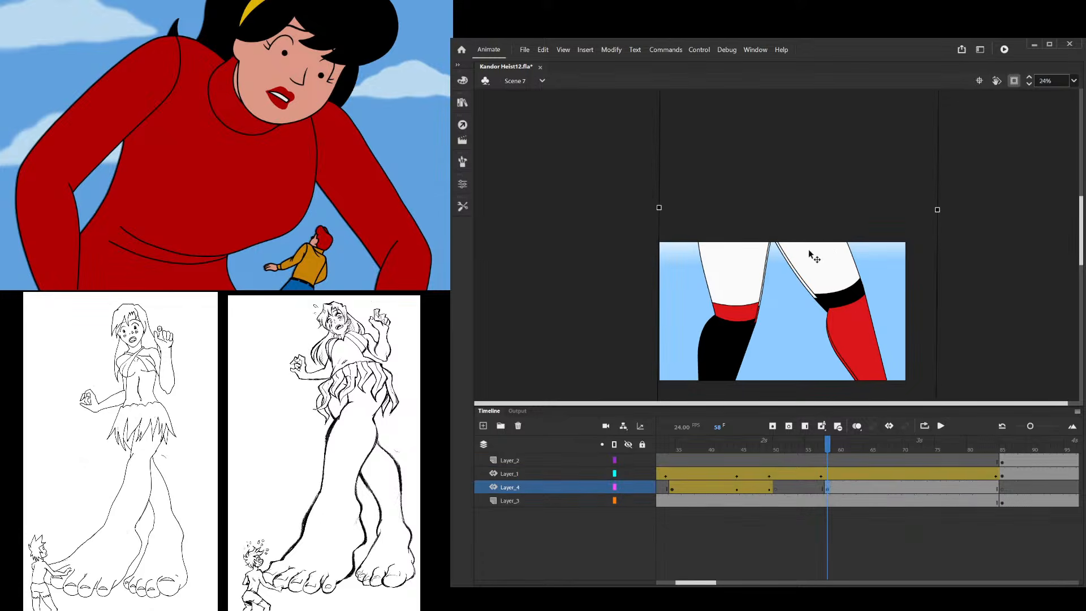
Apply a motion tween to the pasted copy at frame 58 of Layer_4 and enlarge it slightly beyond the character's legs
click(815, 298)
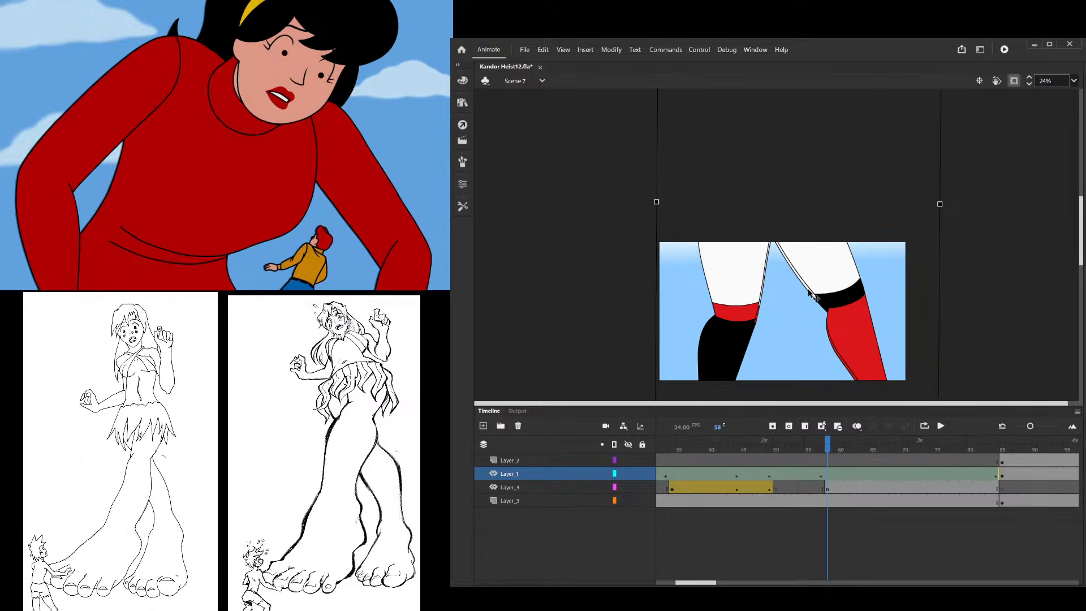
click(812, 295)
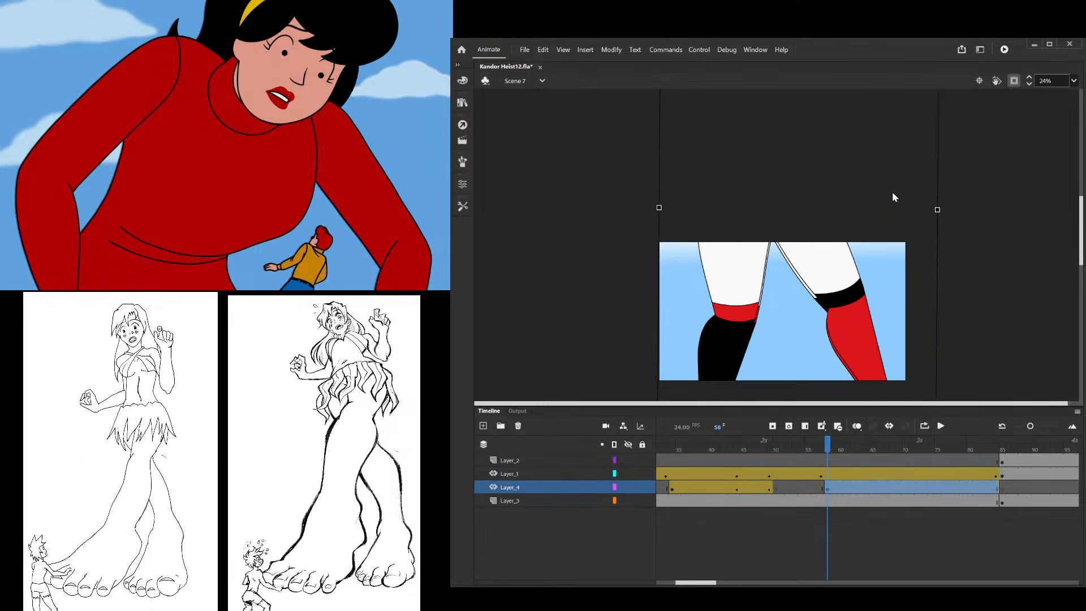
click(886, 148)
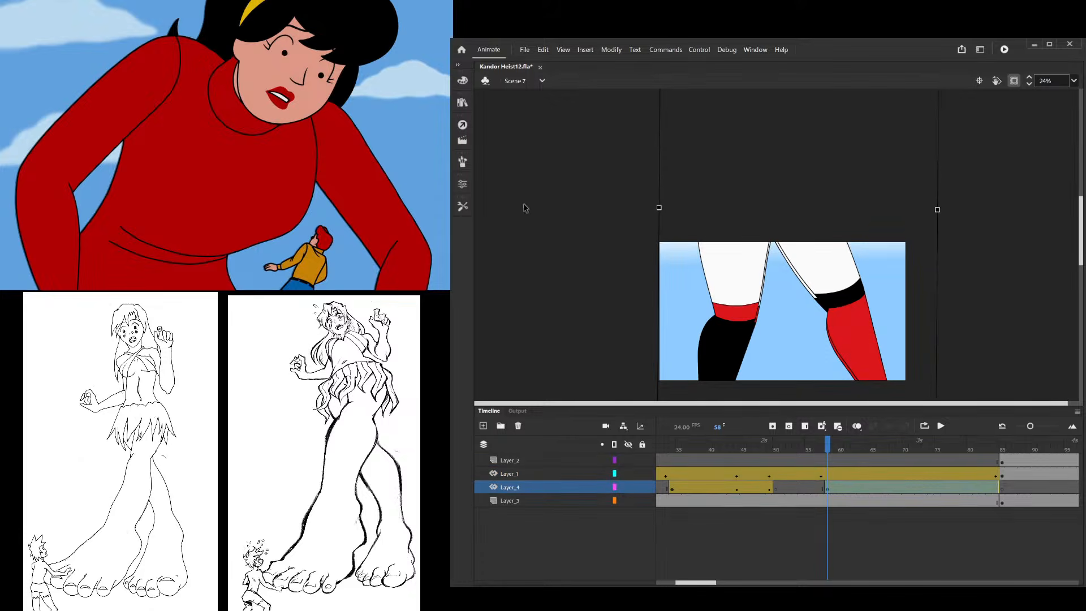
drag(659, 207, 651, 207)
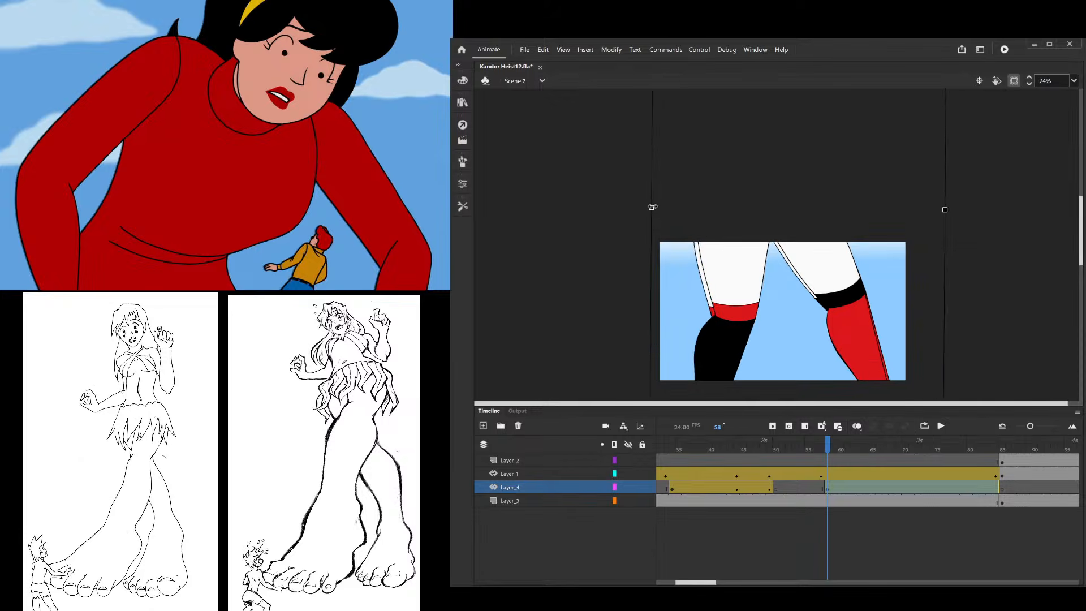
scroll(704, 273, up, 1)
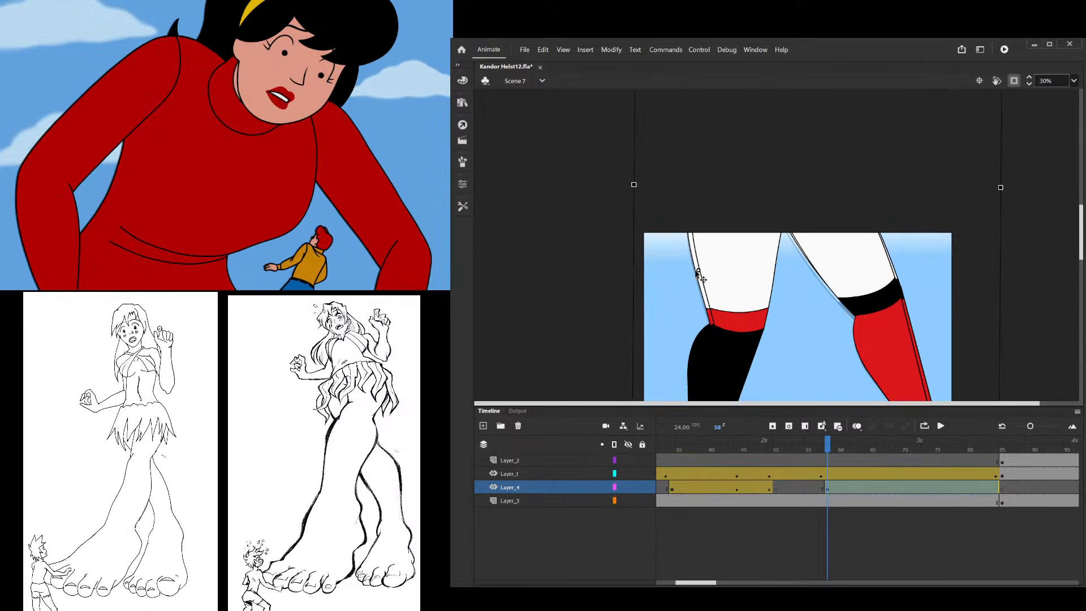
drag(1001, 187, 1005, 188)
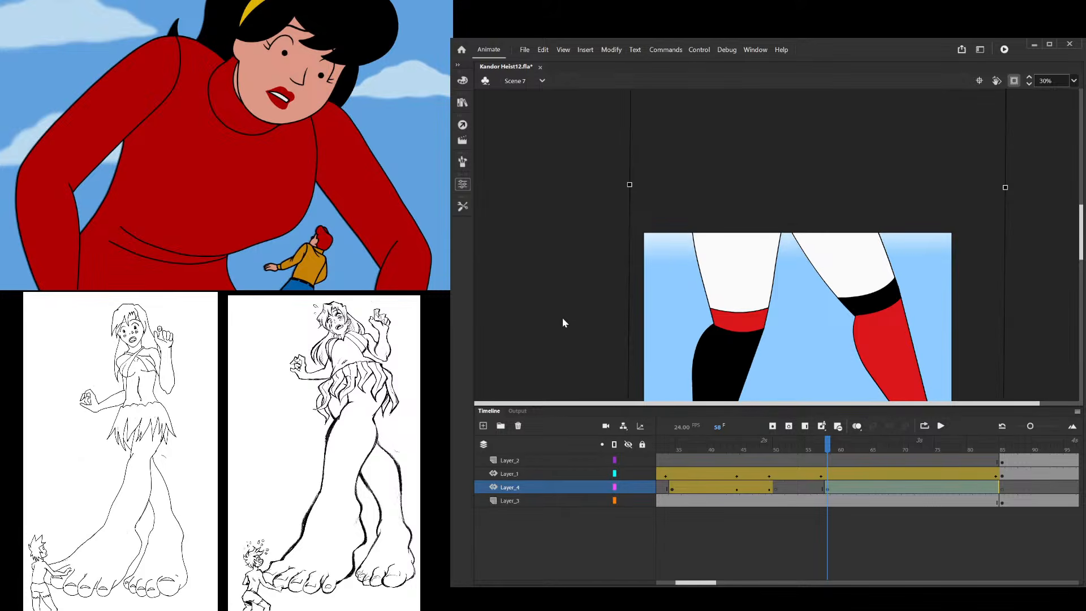
Make the enlarged copy at frame 58 of Layer_4 translucent and nudge it slightly to line up with the legs
click(503, 320)
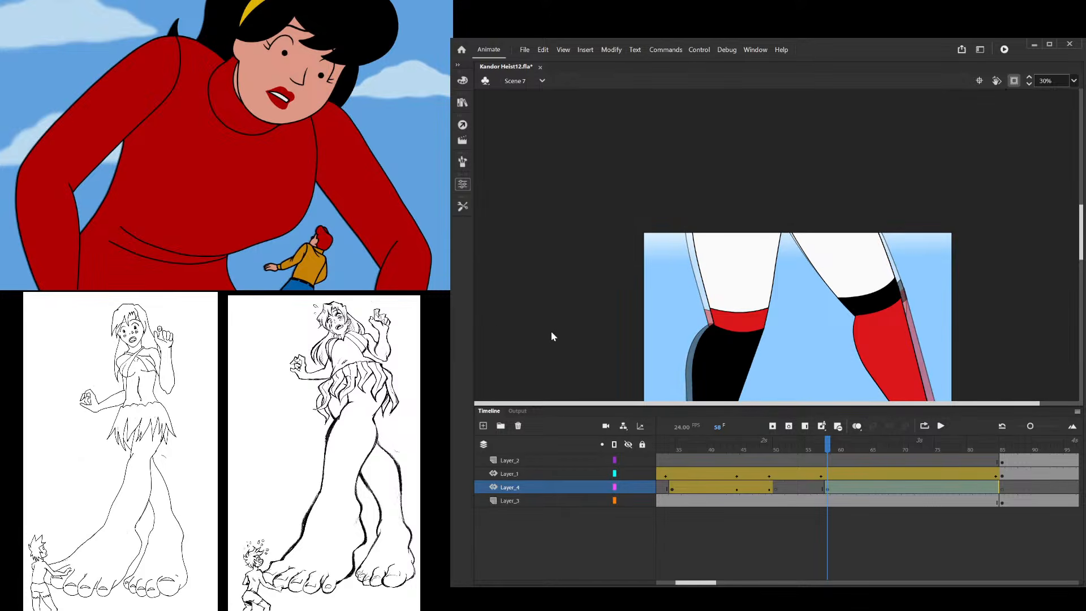
click(670, 340)
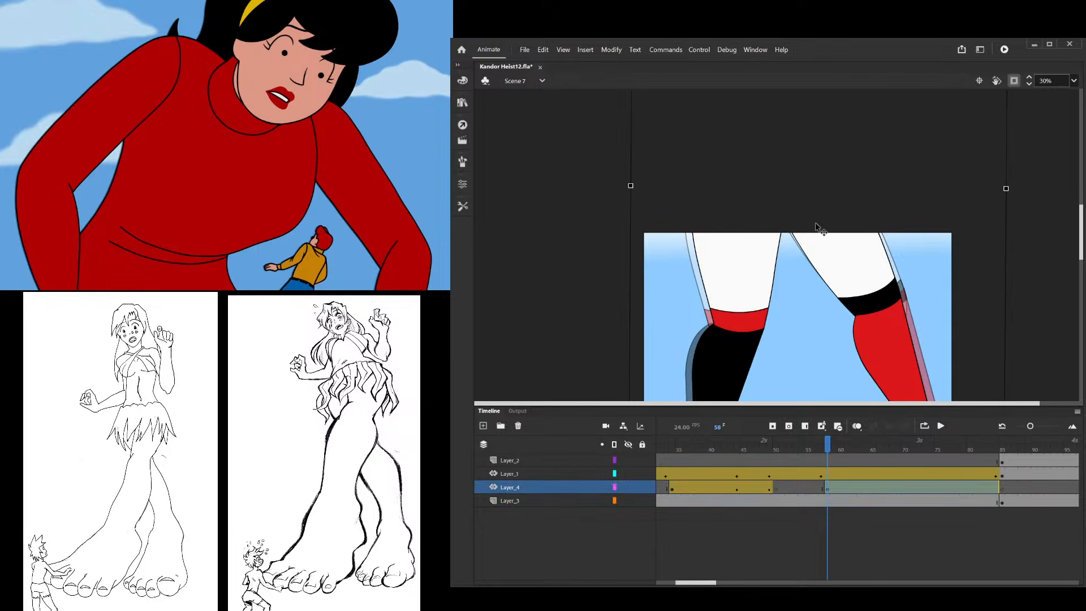
scroll(865, 206, down, 2)
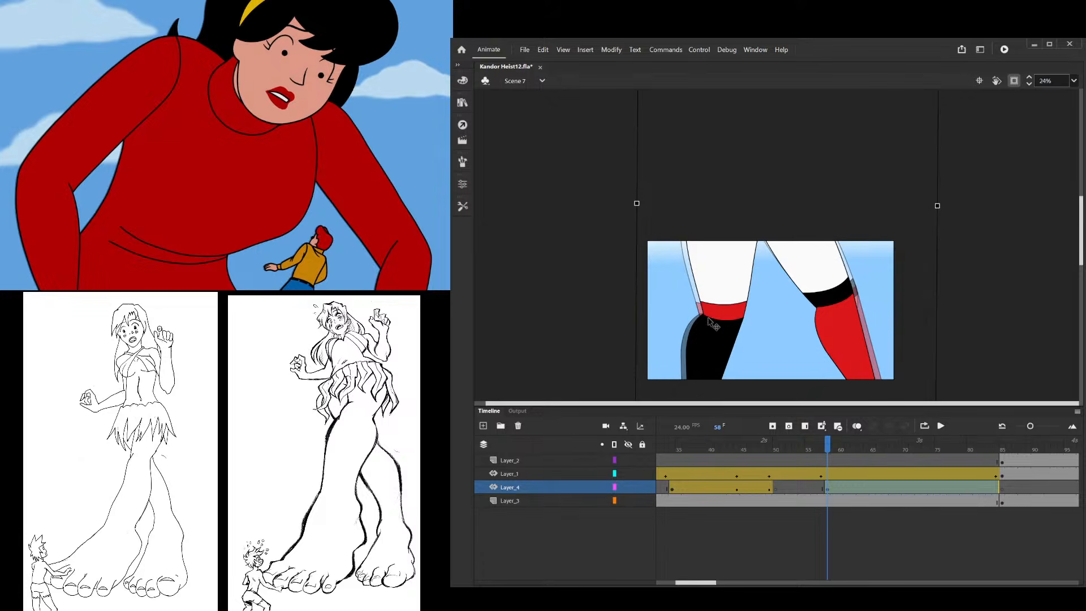
Enlarge the copy at frame 84 of Layer_4 to match the grown character's legs and fade it out
key(Return)
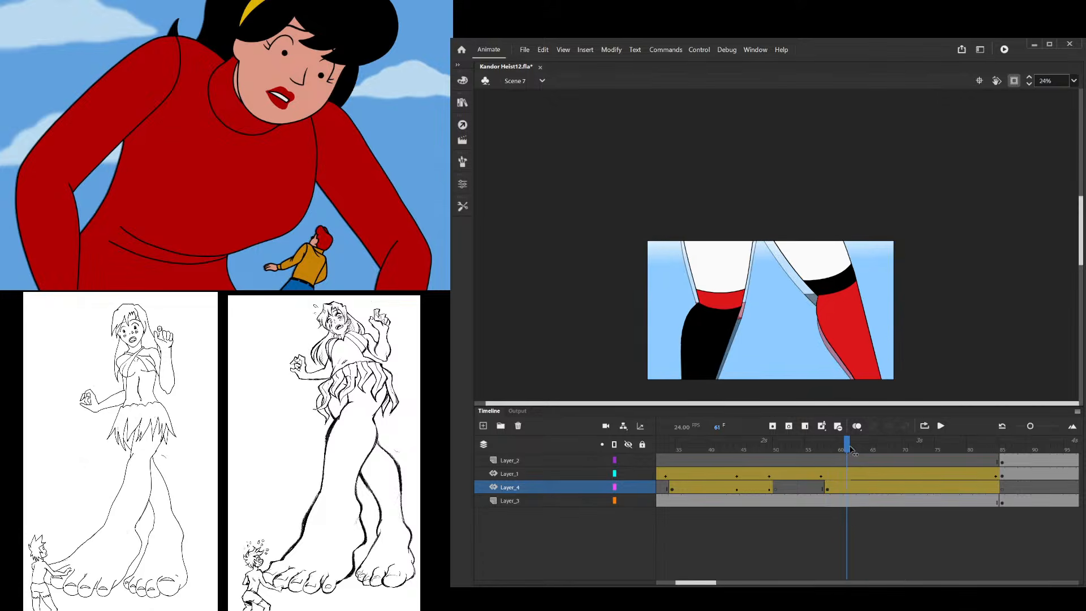
scroll(797, 302, down, 1)
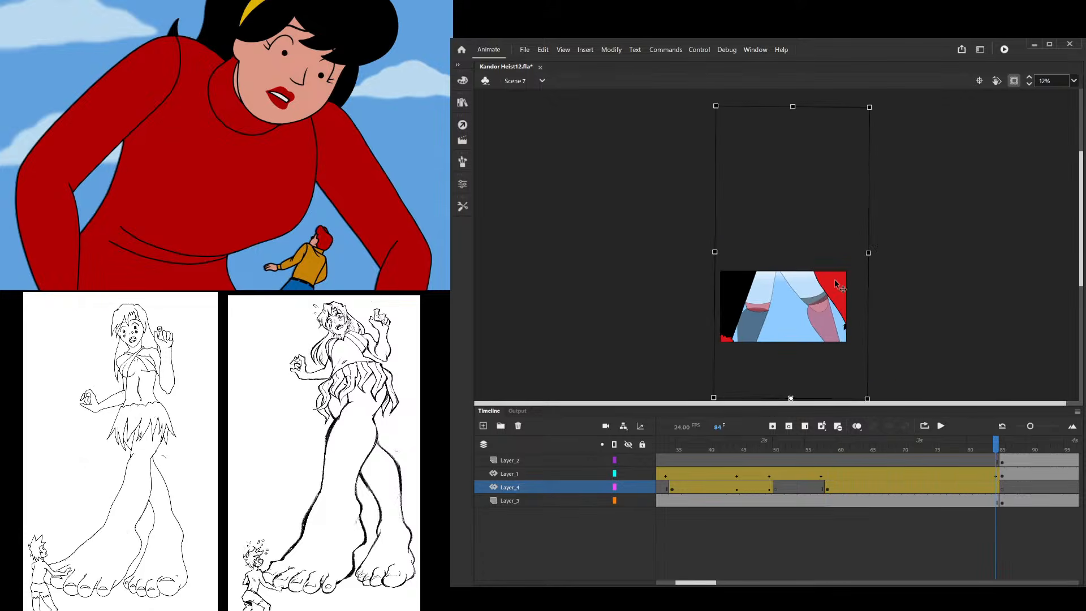
click(814, 299)
drag(869, 107, 988, 40)
scroll(845, 330, down, 1)
scroll(845, 330, down, 1)
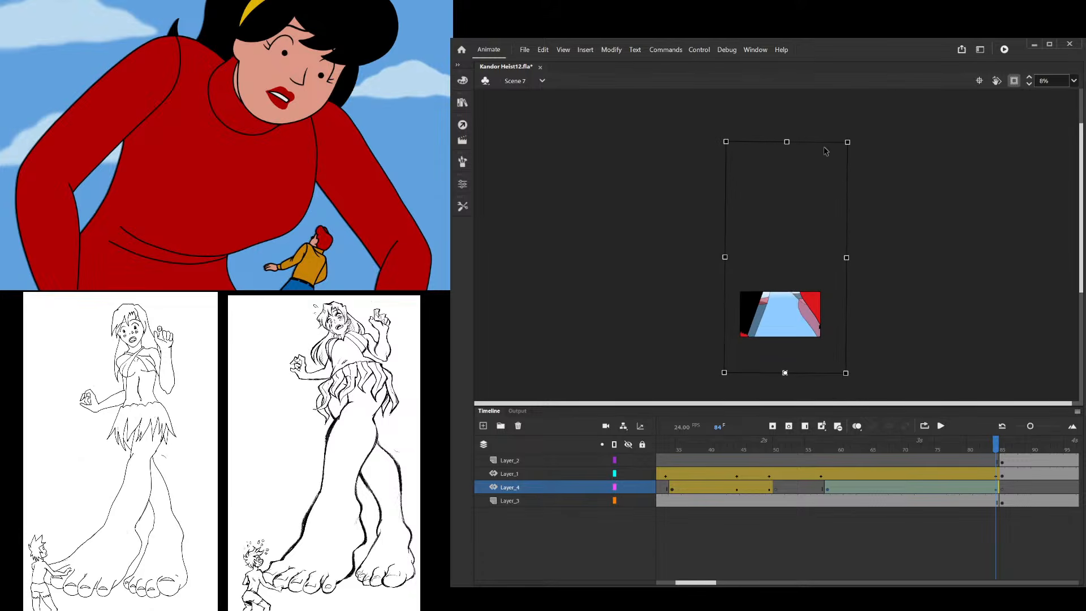
drag(864, 142, 876, 105)
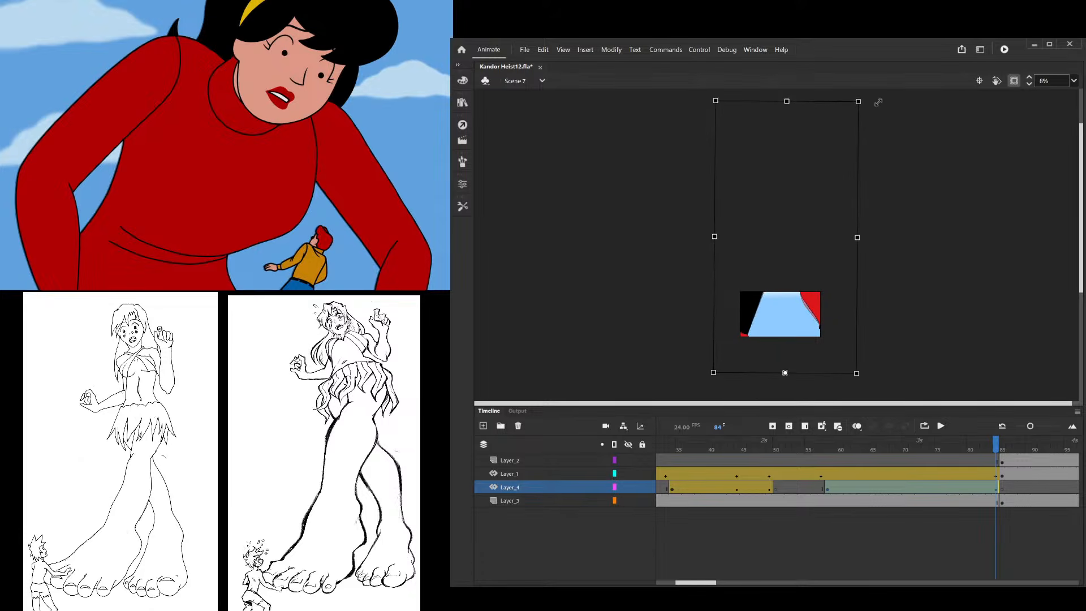
scroll(796, 323, up, 2)
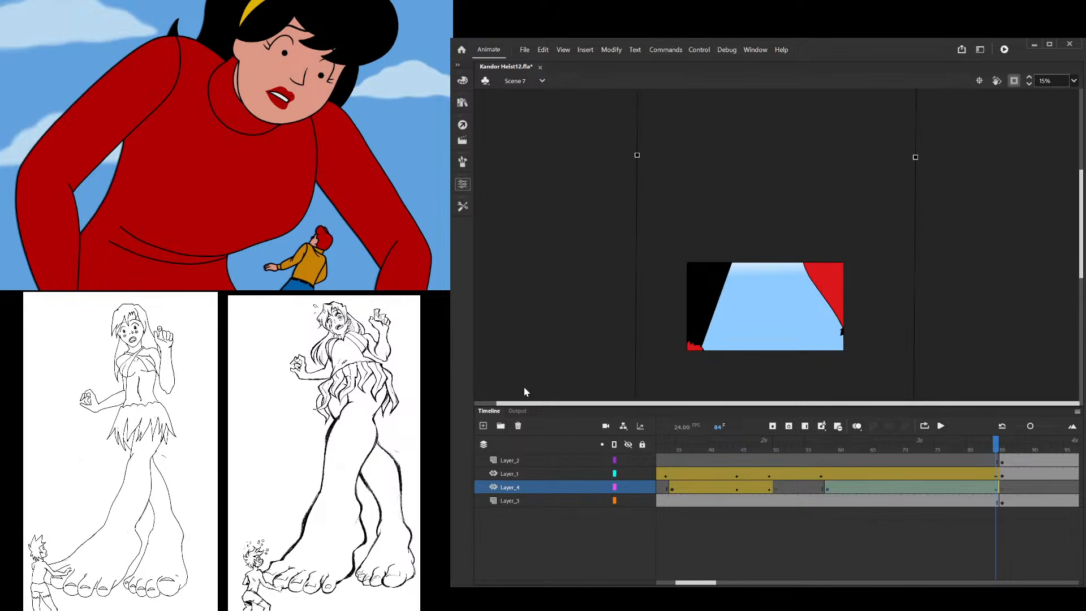
Move the fading copy at frame 74 of Layer_4 upward so it outlines the character's legs
drag(980, 452, 931, 444)
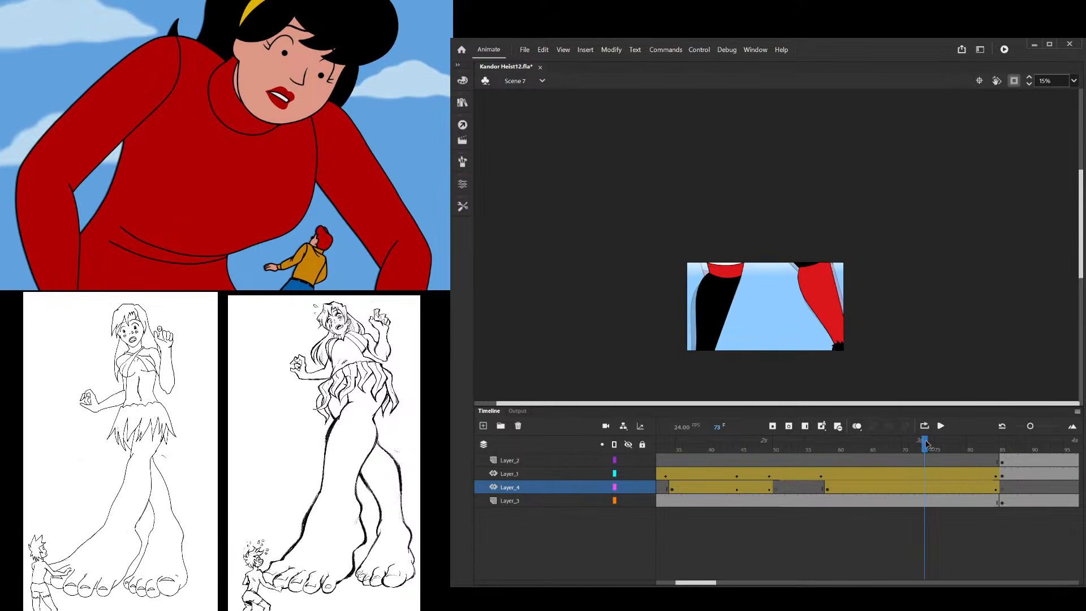
click(696, 256)
click(687, 270)
scroll(684, 274, up, 2)
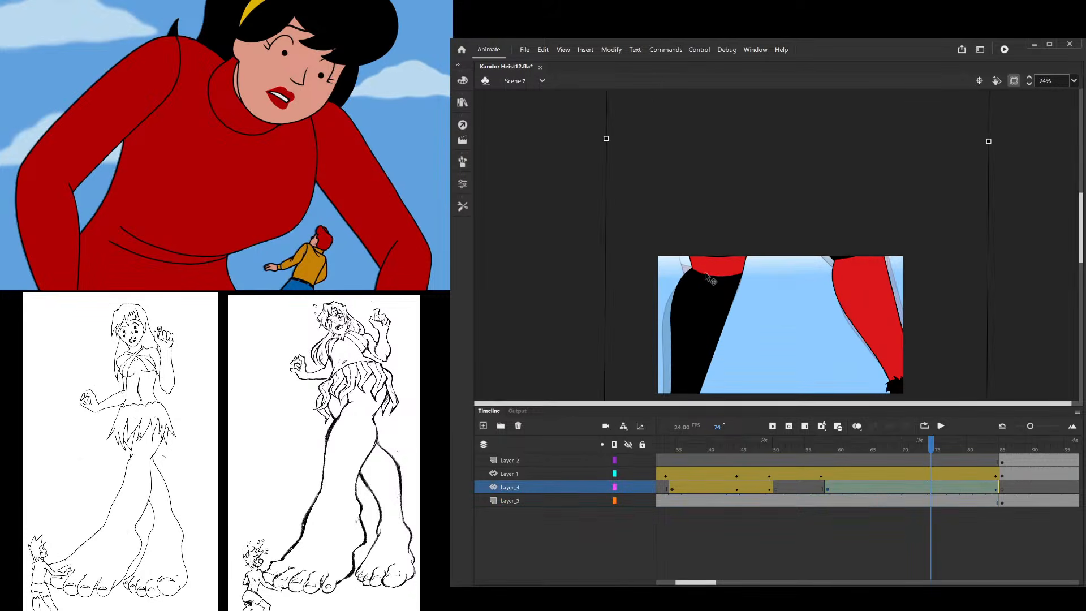
click(686, 274)
drag(685, 275, 665, 245)
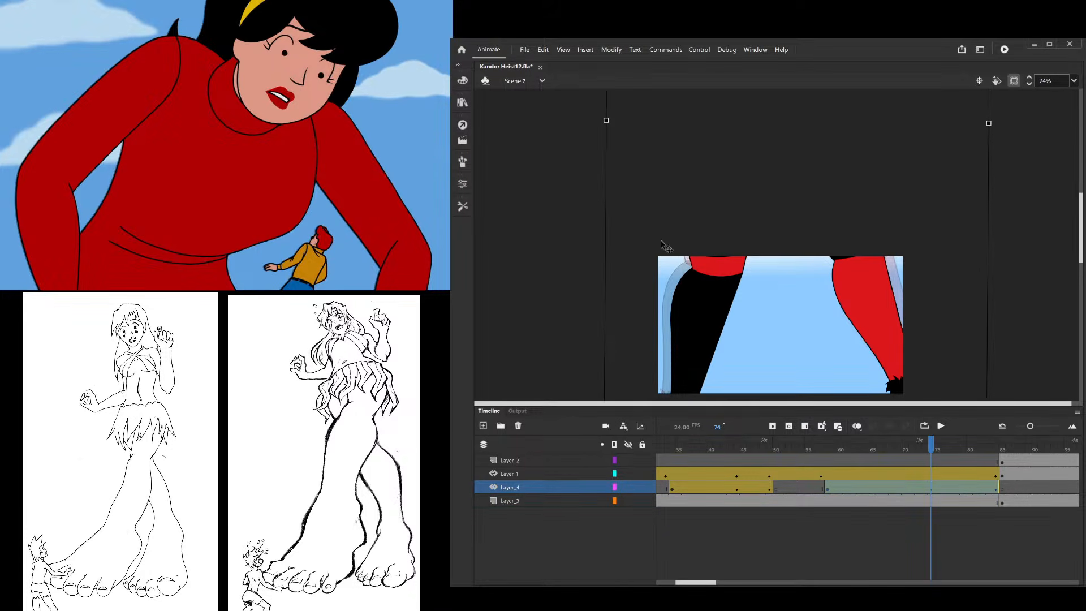
Fade out the enlarged copy completely at frame 74 of Layer_4 and scrub back to frame 1
click(509, 380)
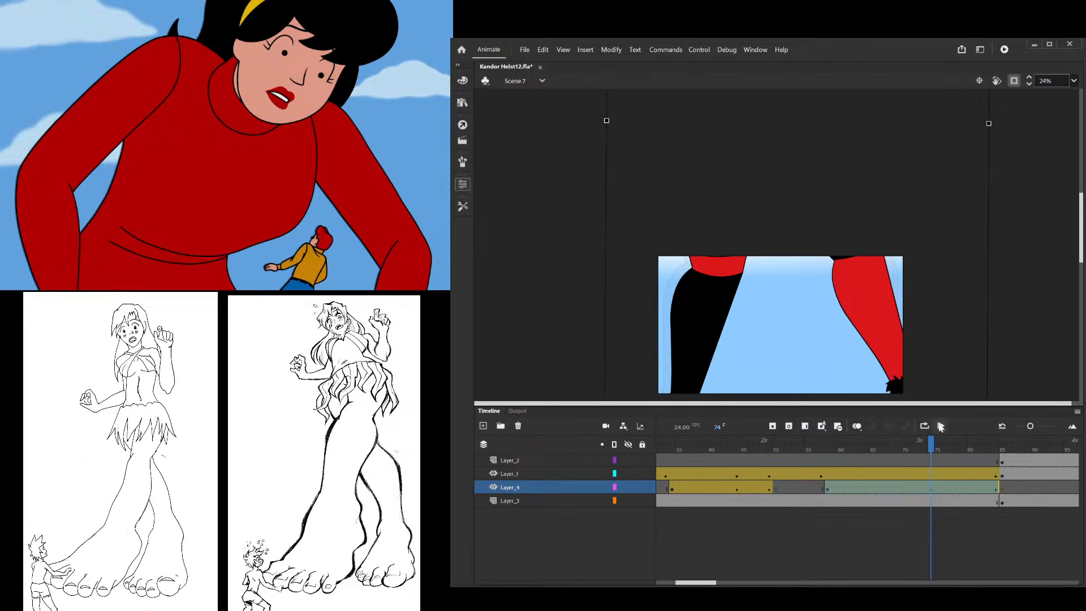
drag(923, 445, 532, 455)
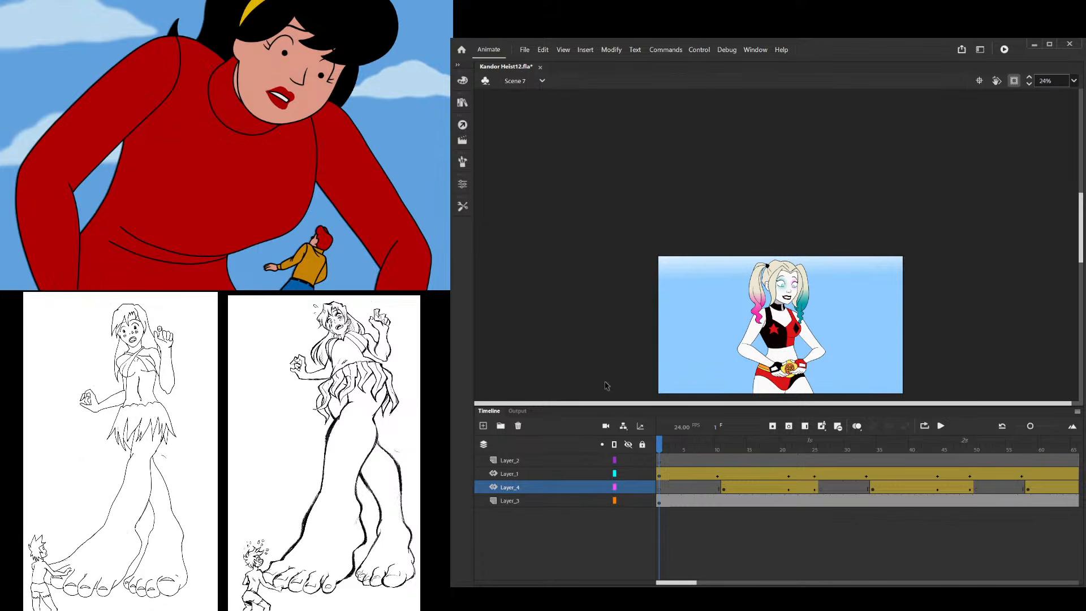
Apply a motion tween to the character on Layer_2 in the city shot that starts at frame 85
drag(661, 453, 738, 453)
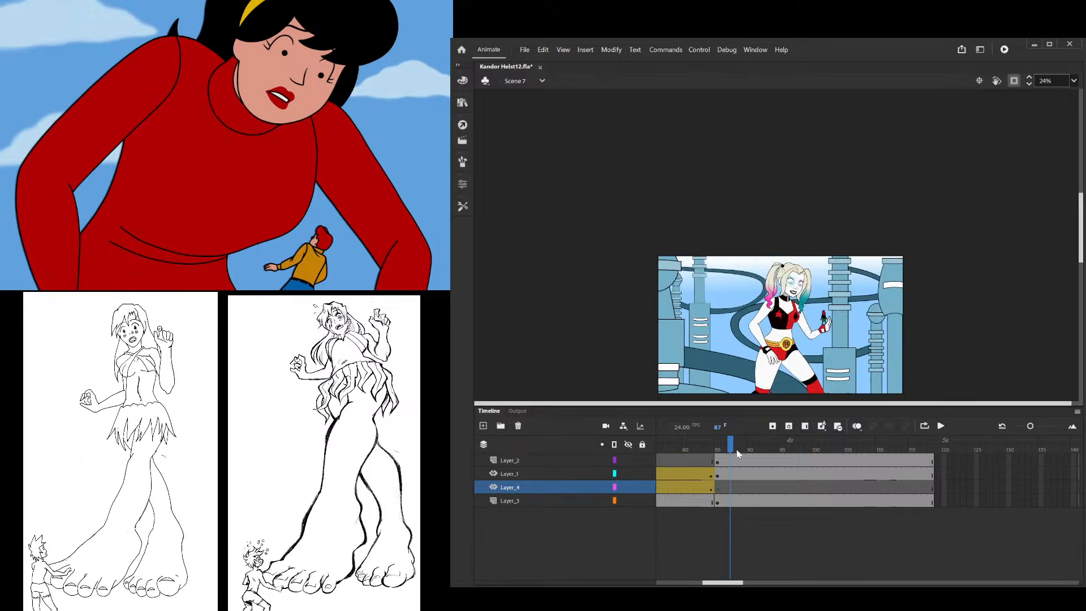
click(782, 324)
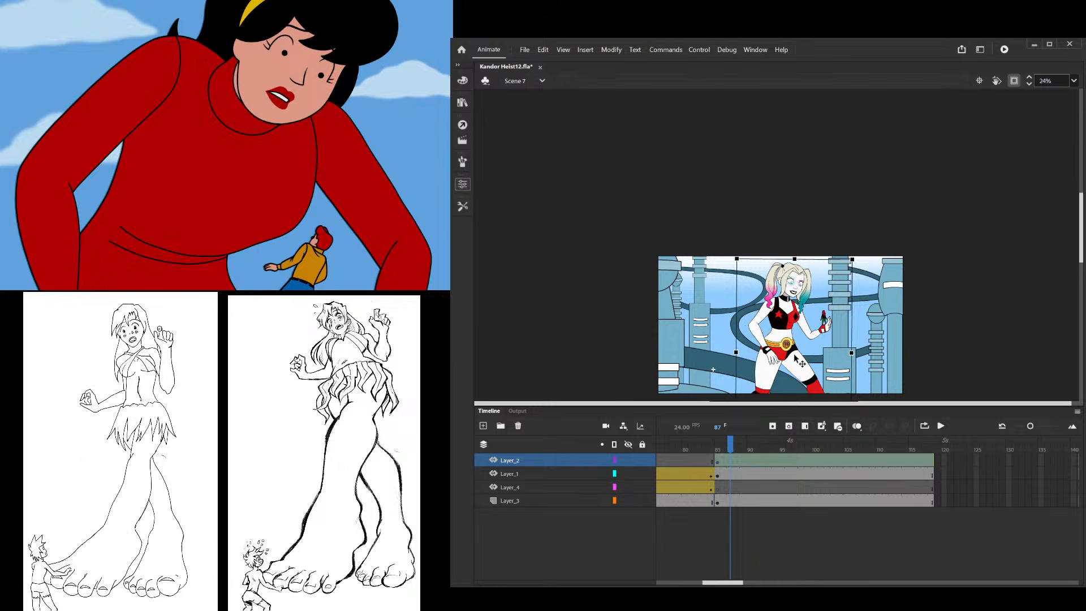
drag(730, 446, 717, 447)
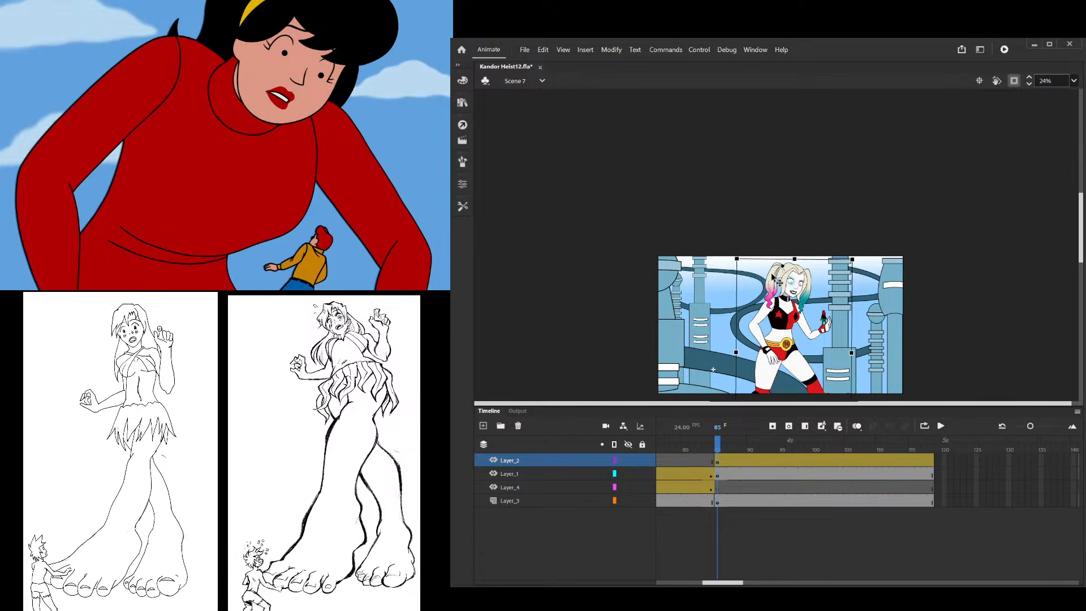
Place the character outside the stage's left edge at frame 85 and back near her original spot at frame 118
scroll(728, 209, down, 1)
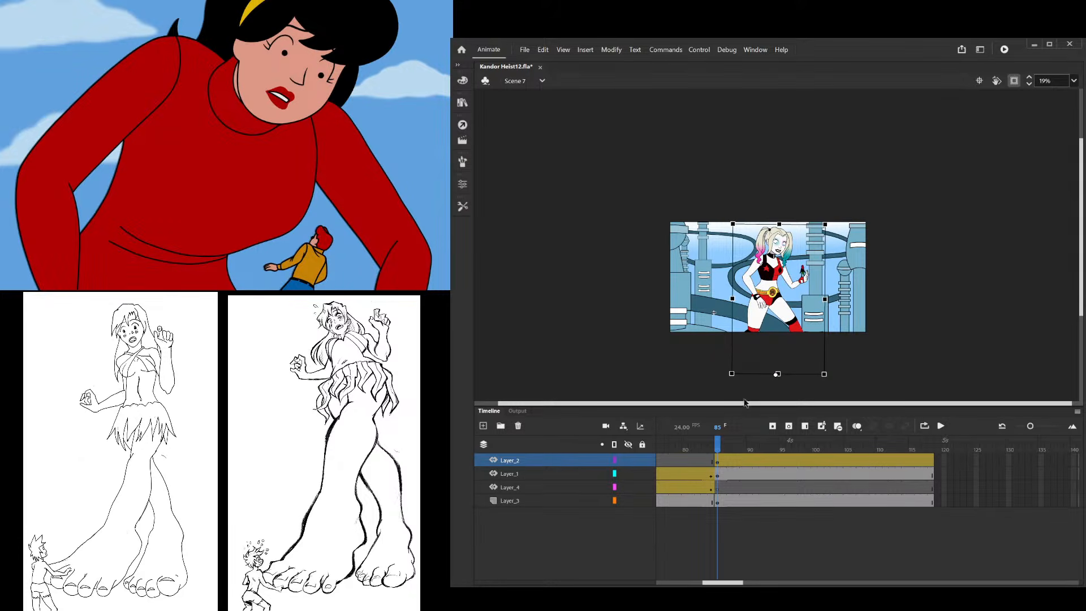
click(774, 292)
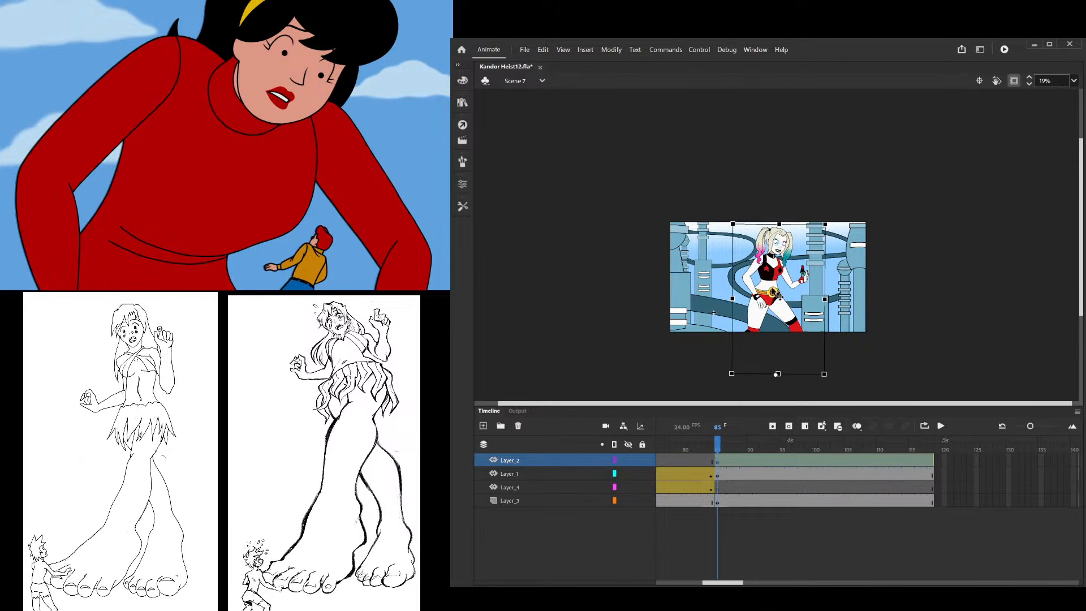
drag(773, 289, 684, 289)
key(ctrl+z)
scroll(650, 291, up, 1)
scroll(763, 309, up, 2)
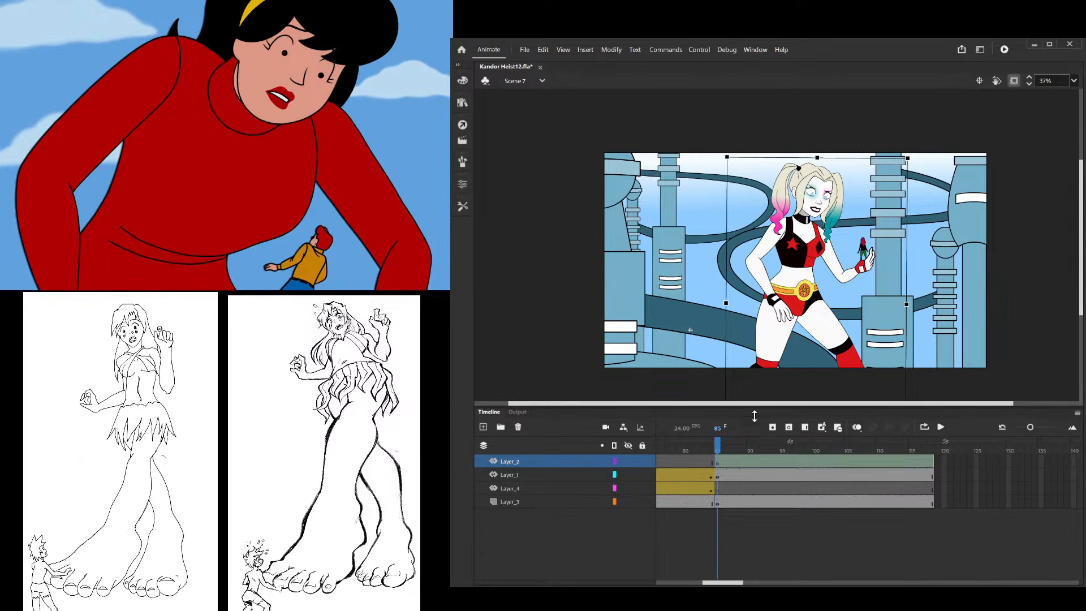
drag(756, 406, 757, 457)
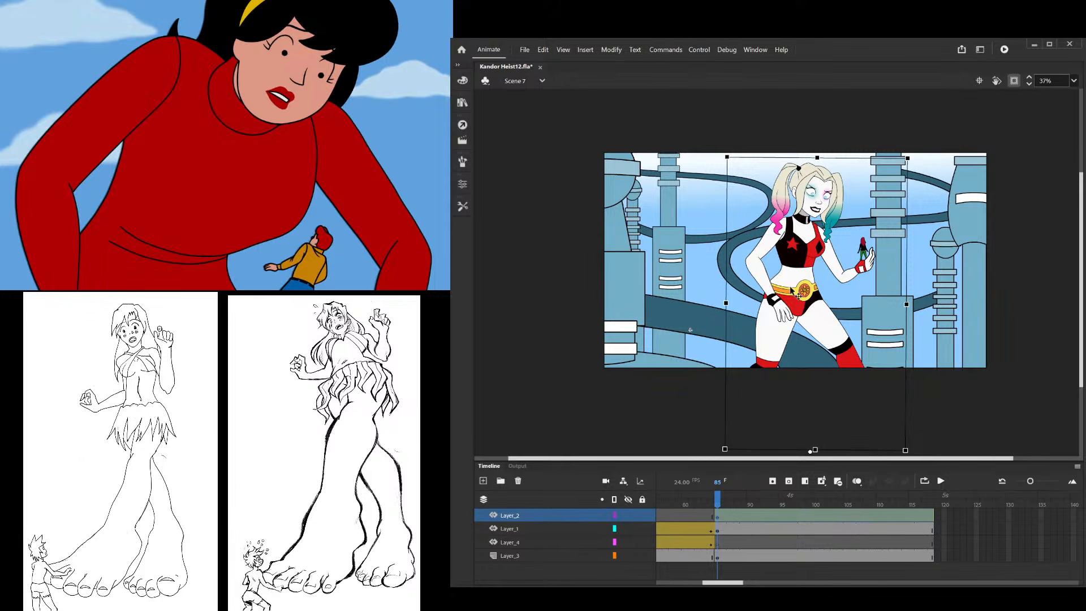
drag(800, 298, 504, 304)
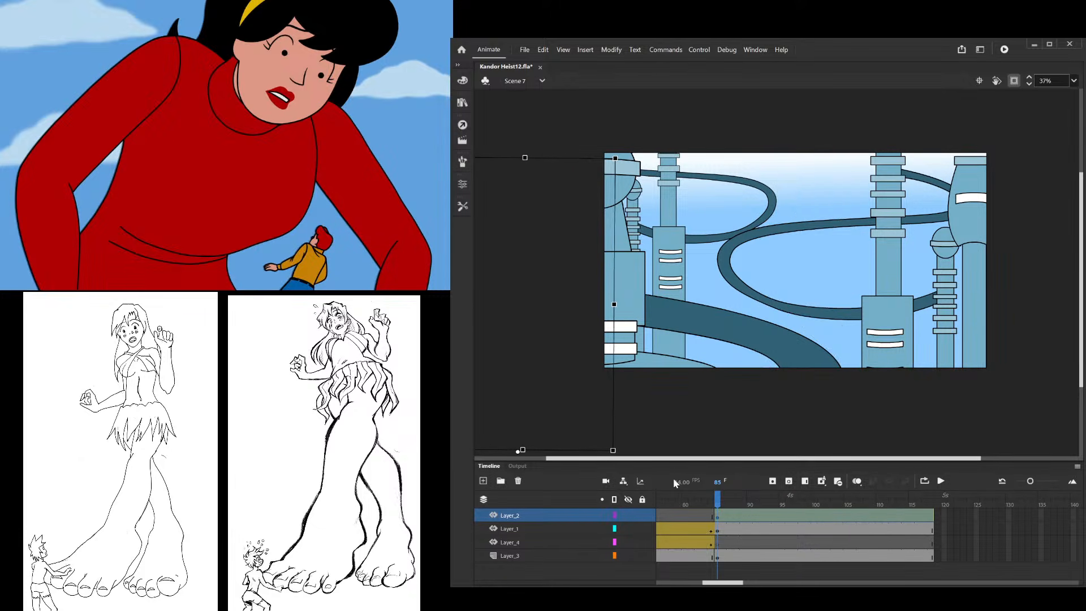
drag(717, 515, 931, 516)
drag(523, 289, 828, 294)
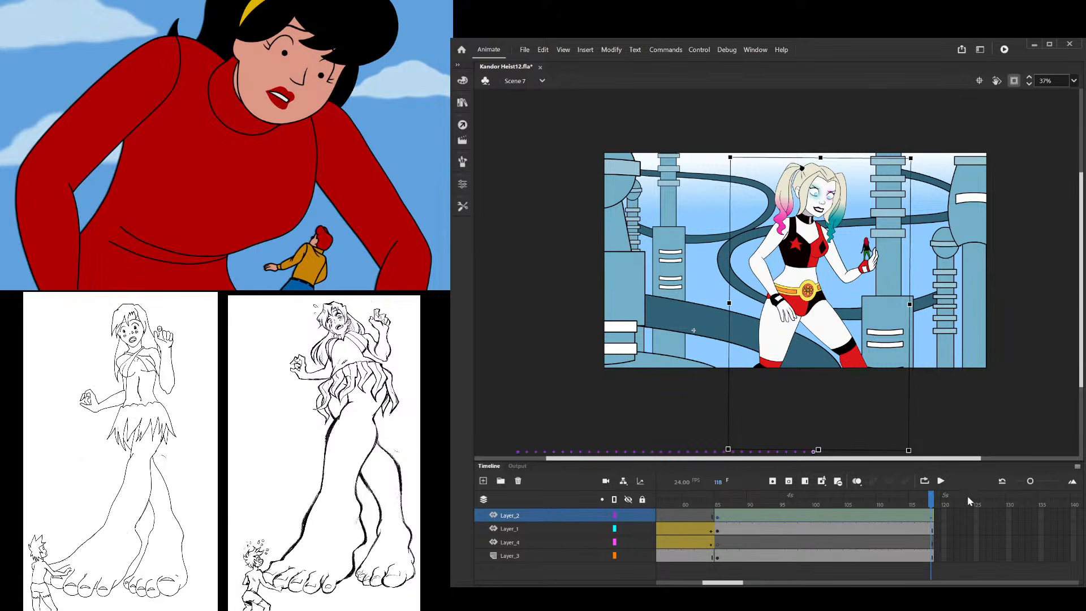
Extend all layers of the city shot to frame 219 and retime the character's arrival keyframe on Layer_2 to frame 144
drag(931, 496, 1038, 457)
key(F5)
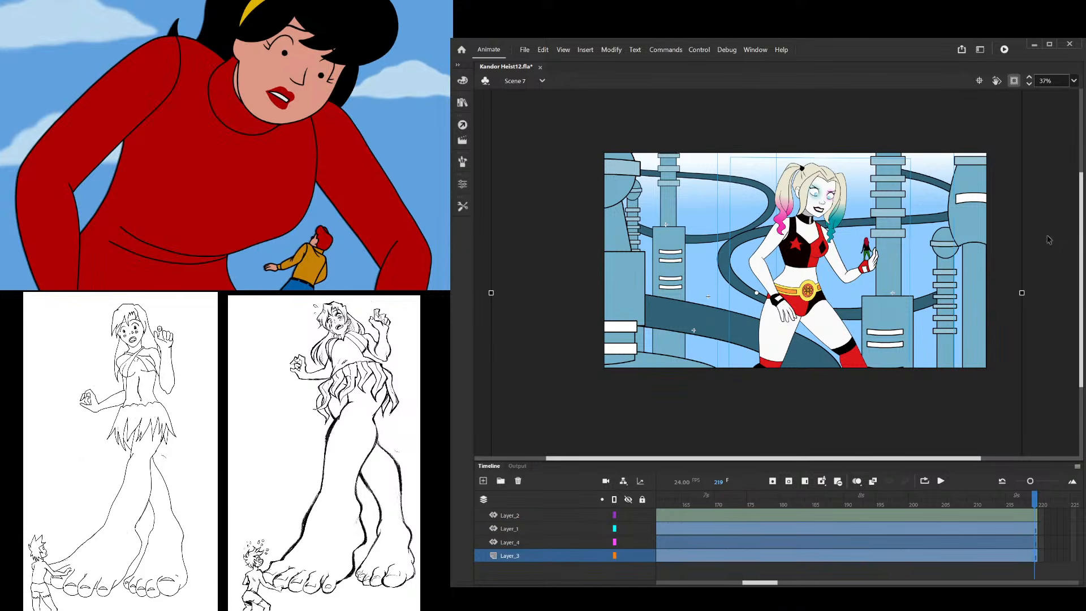
mouse_move(1032, 501)
mouse_down()
mouse_move(473, 462)
mouse_move(622, 487)
mouse_move(792, 487)
mouse_move(743, 482)
mouse_move(1069, 501)
mouse_move(822, 500)
mouse_move(772, 511)
mouse_move(898, 528)
mouse_move(937, 517)
mouse_up()
click(769, 516)
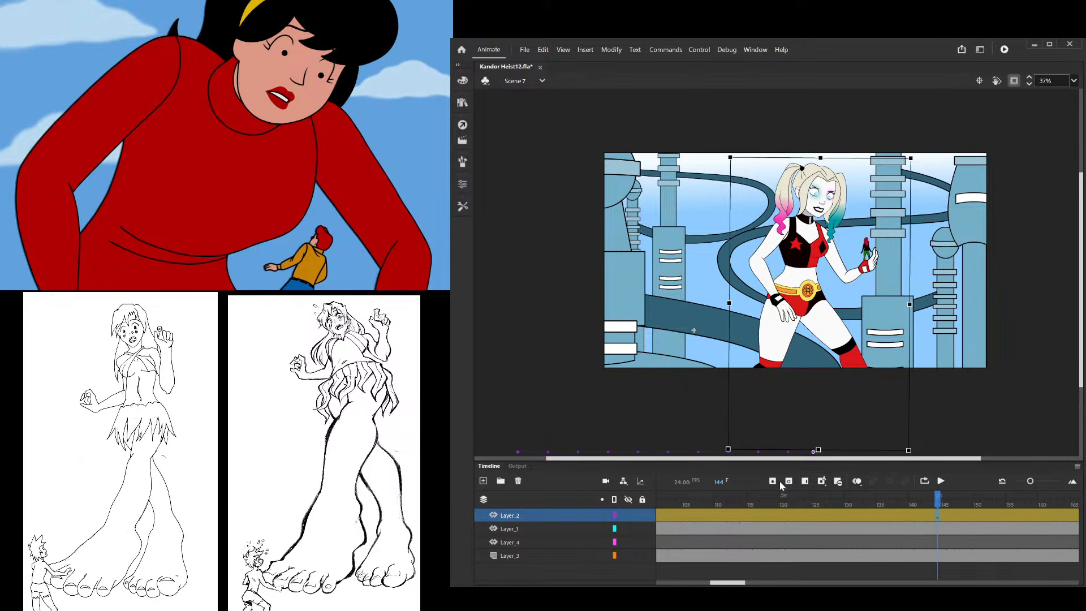
Play back and scrub the city shot to check the speed of the character's entrance between frames 85 and 145
mouse_move(861, 502)
mouse_down()
mouse_move(659, 502)
mouse_move(991, 511)
mouse_move(741, 505)
mouse_move(853, 505)
mouse_up()
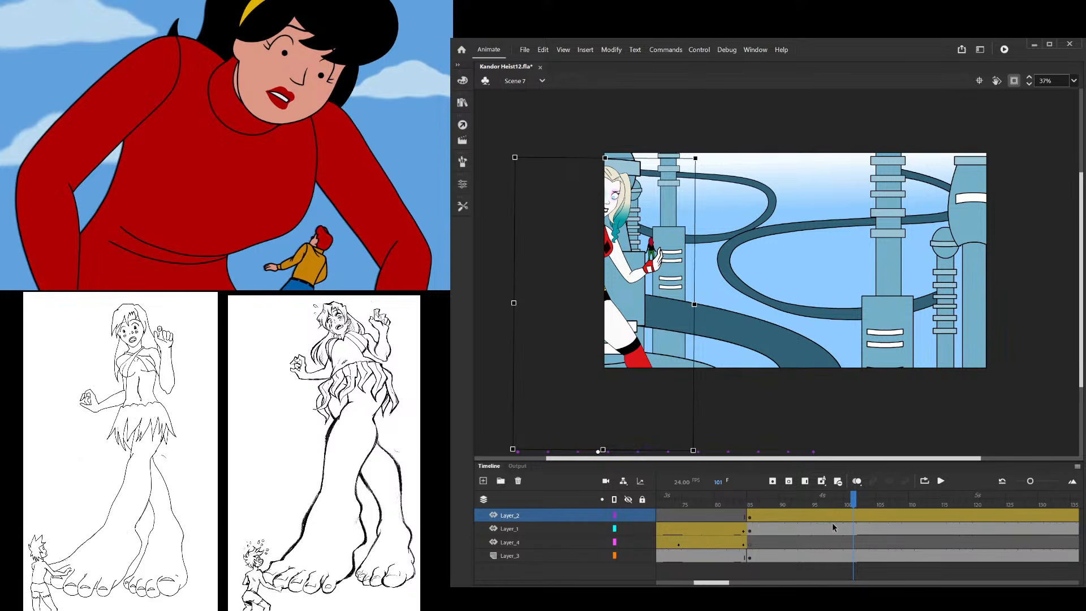
drag(839, 500, 762, 493)
key(Return)
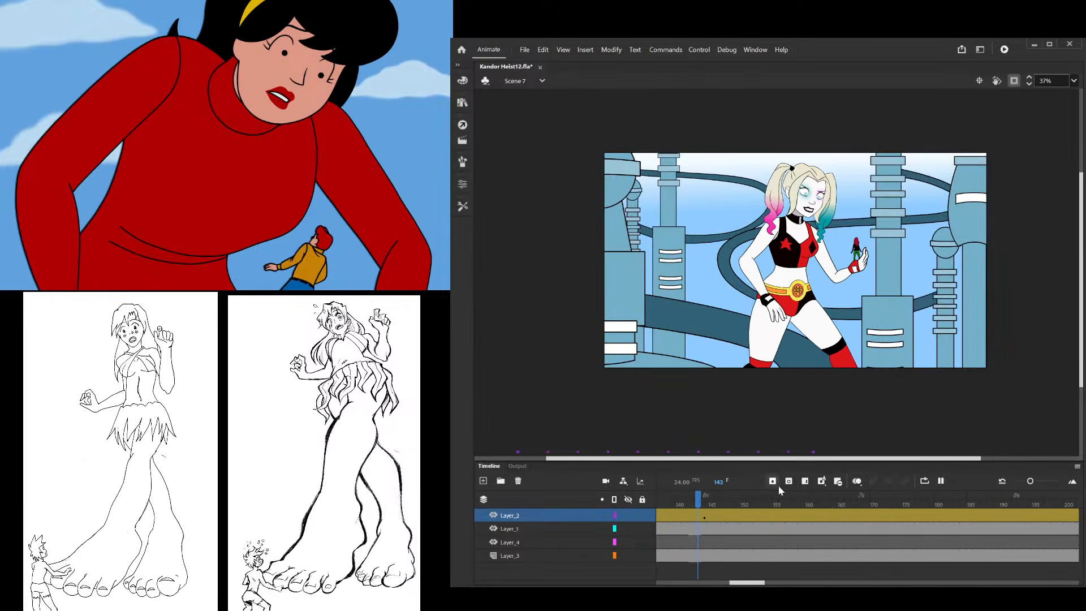
drag(729, 503, 707, 511)
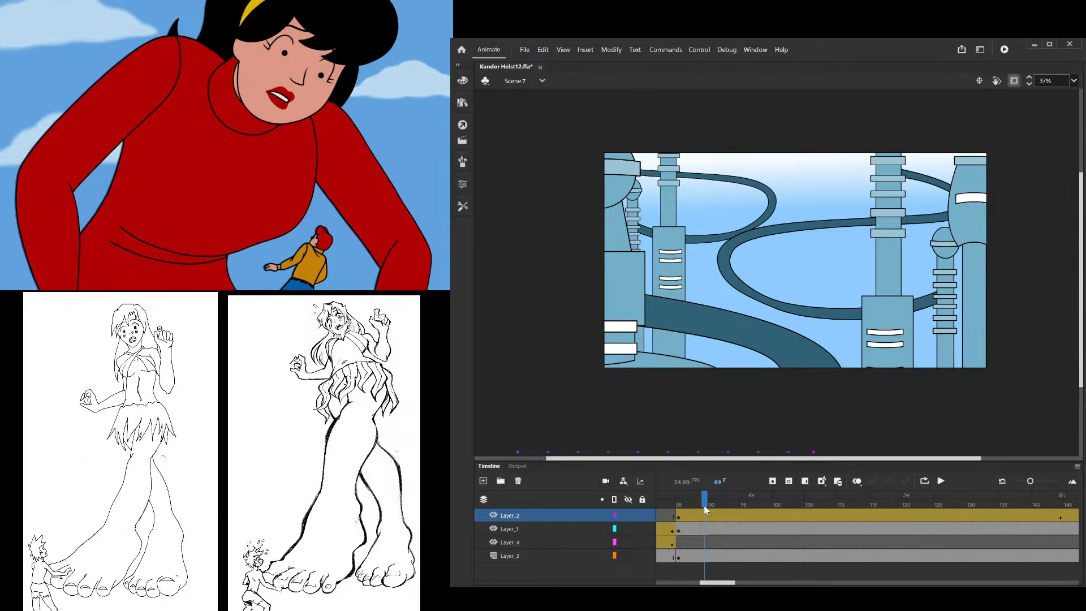
drag(705, 509, 838, 498)
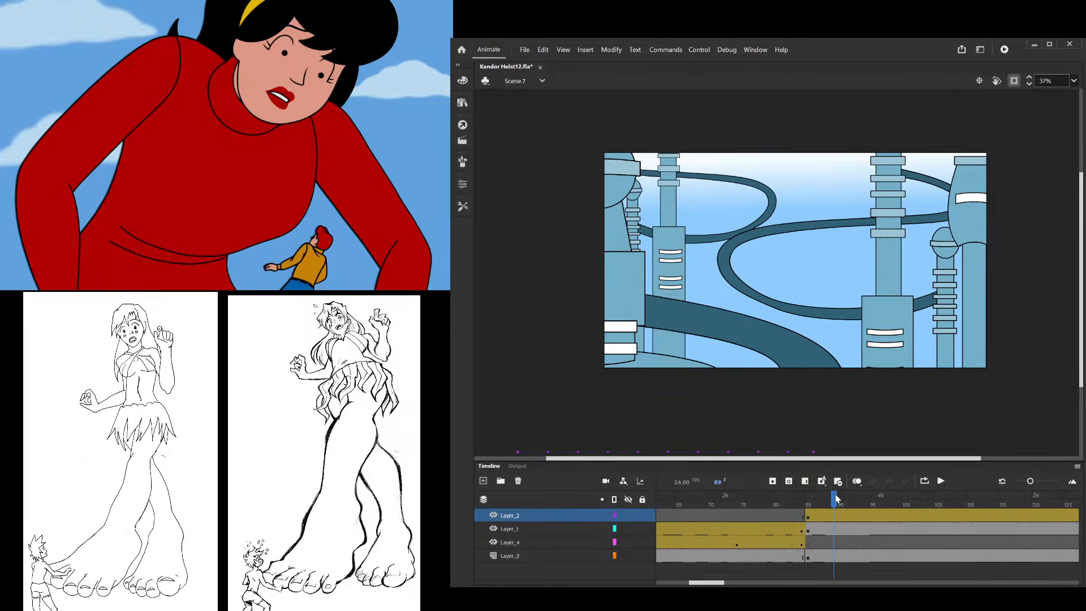
drag(822, 497, 717, 568)
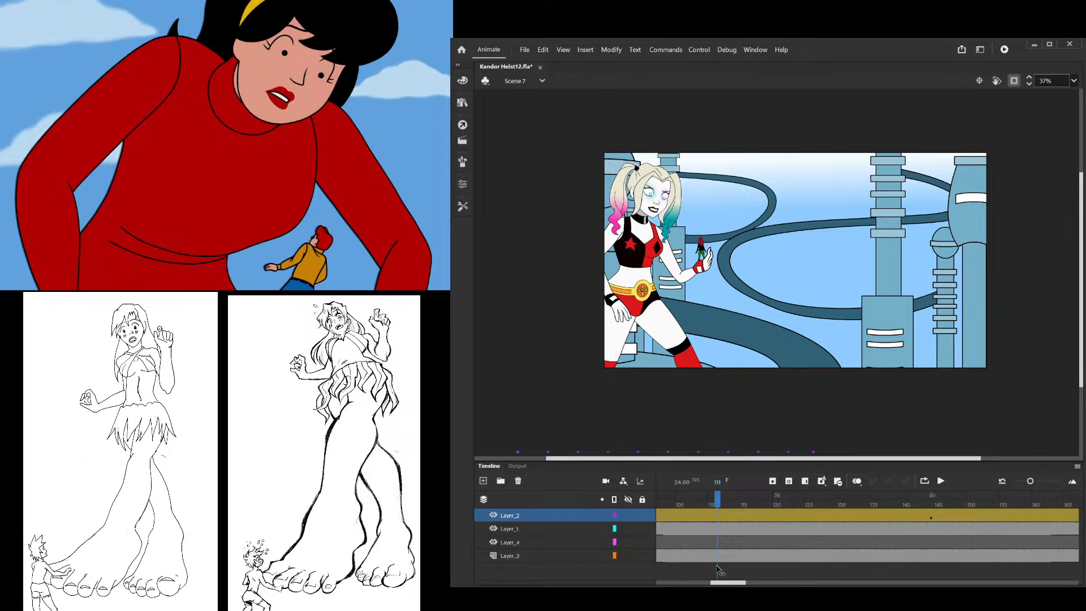
drag(718, 569, 1036, 572)
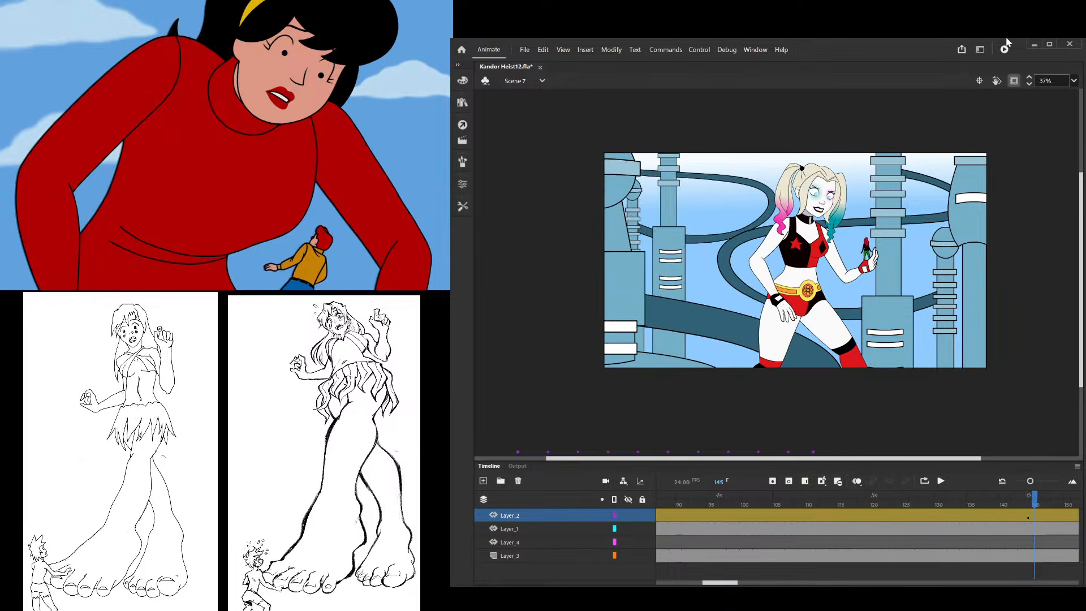
Open the character's symbol, apply a motion tween to her head on Layer_2, and inspect the head at frame 1
double_click(817, 200)
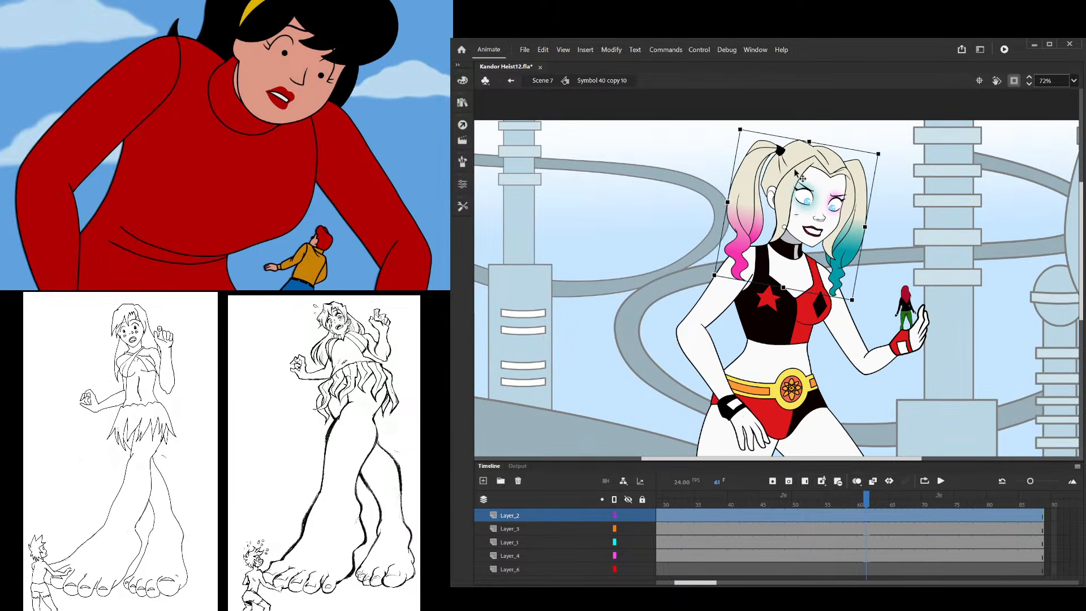
click(851, 167)
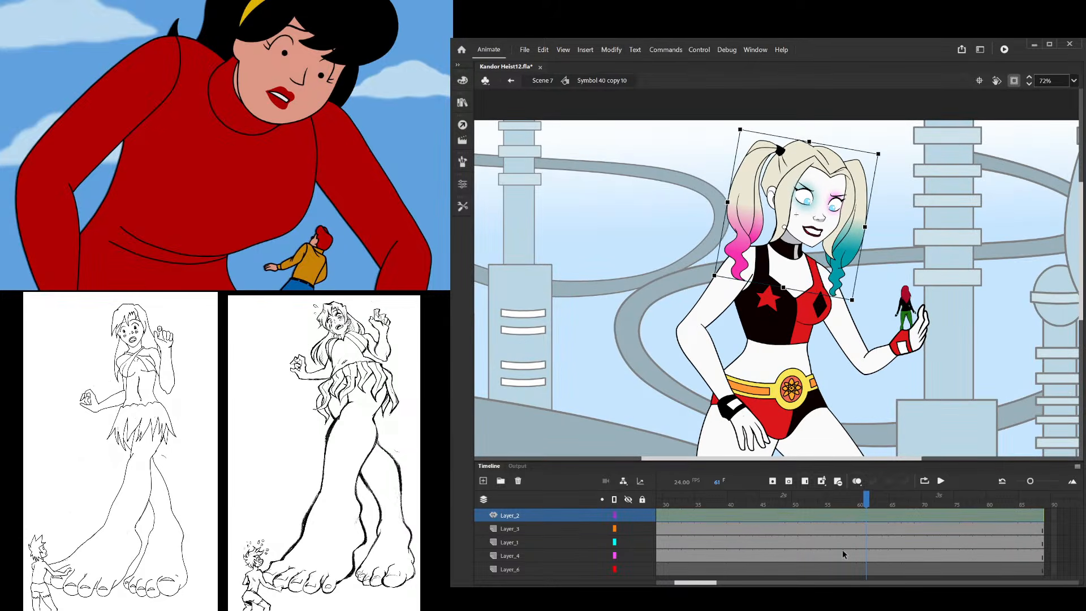
click(498, 513)
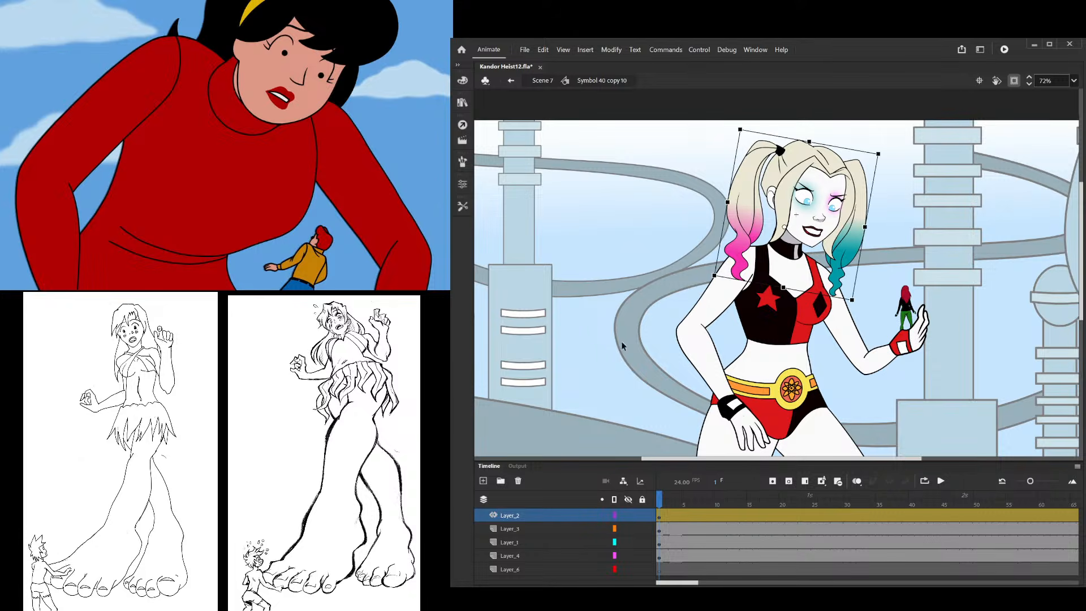
scroll(887, 155, up, 3)
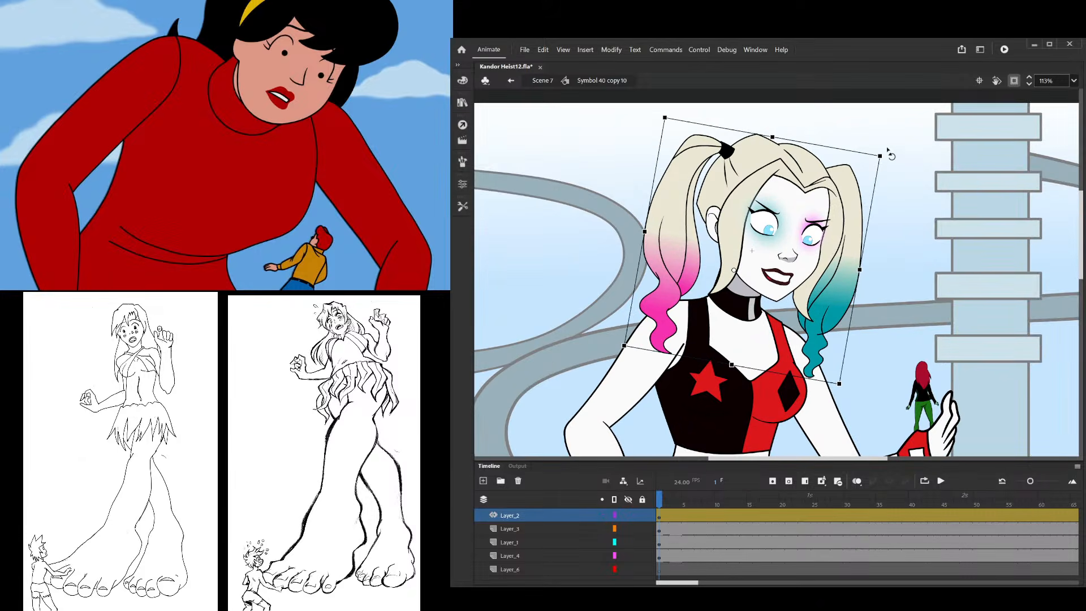
scroll(781, 266, up, 3)
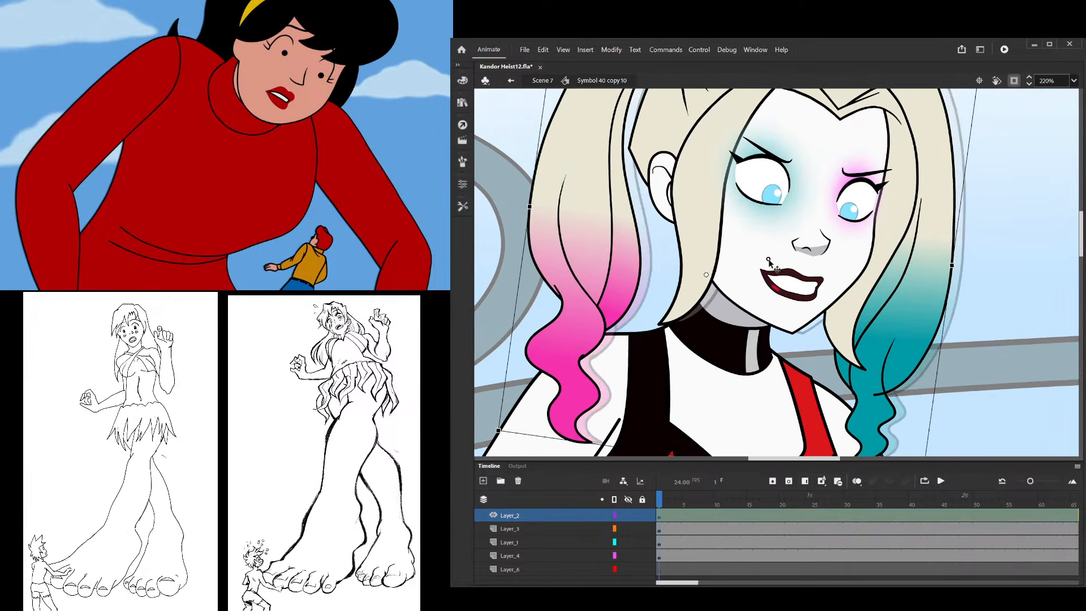
scroll(780, 264, down, 5)
Combine the upper arm and forearm resting on the hip into one motion-tweened object on its own layer
click(693, 354)
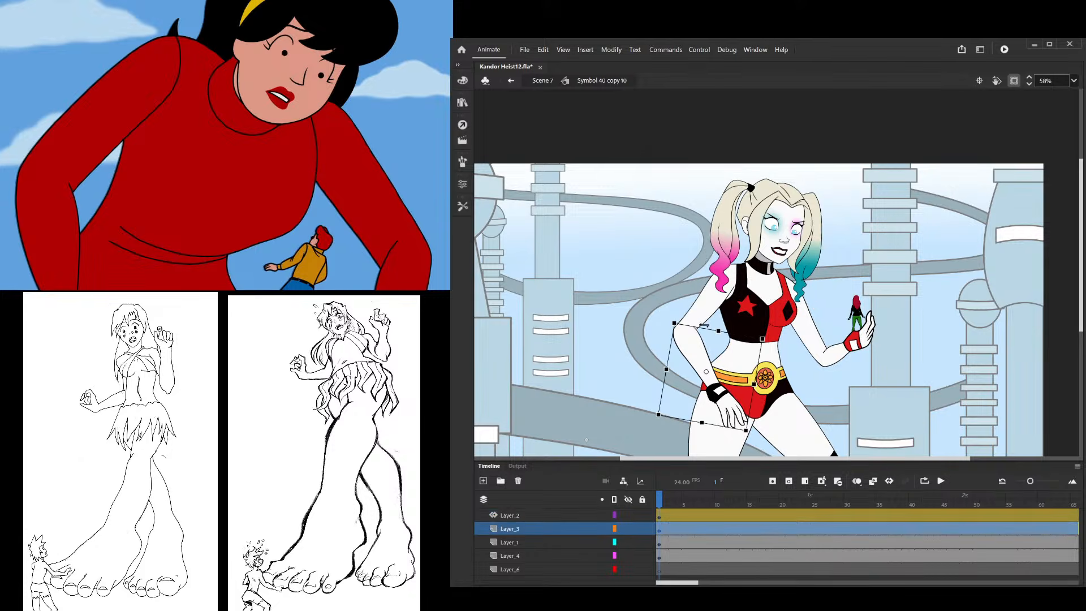
scroll(704, 326, up, 4)
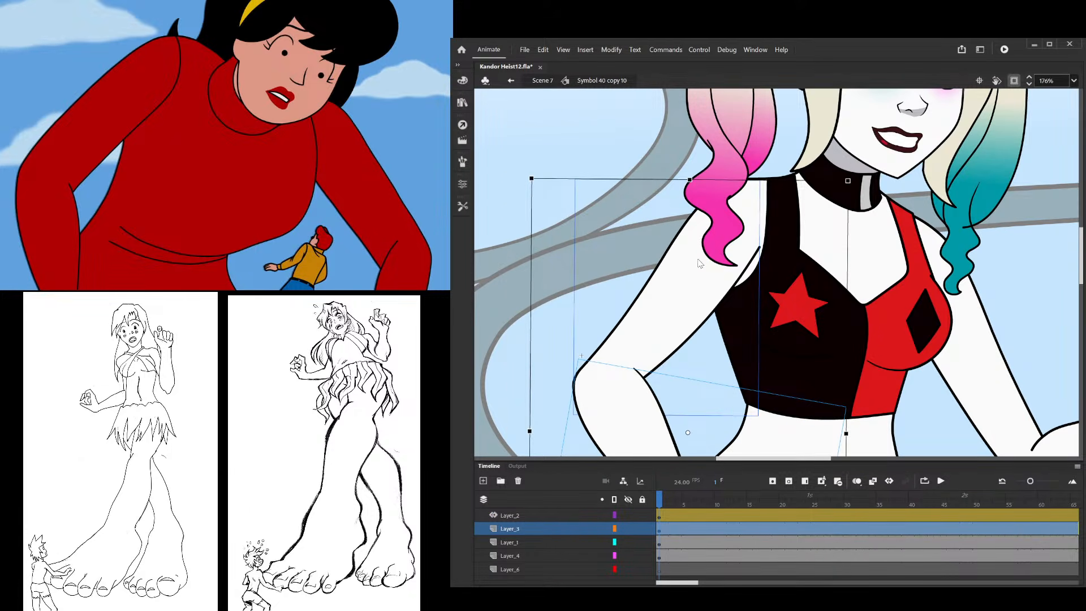
click(734, 550)
scroll(719, 360, down, 3)
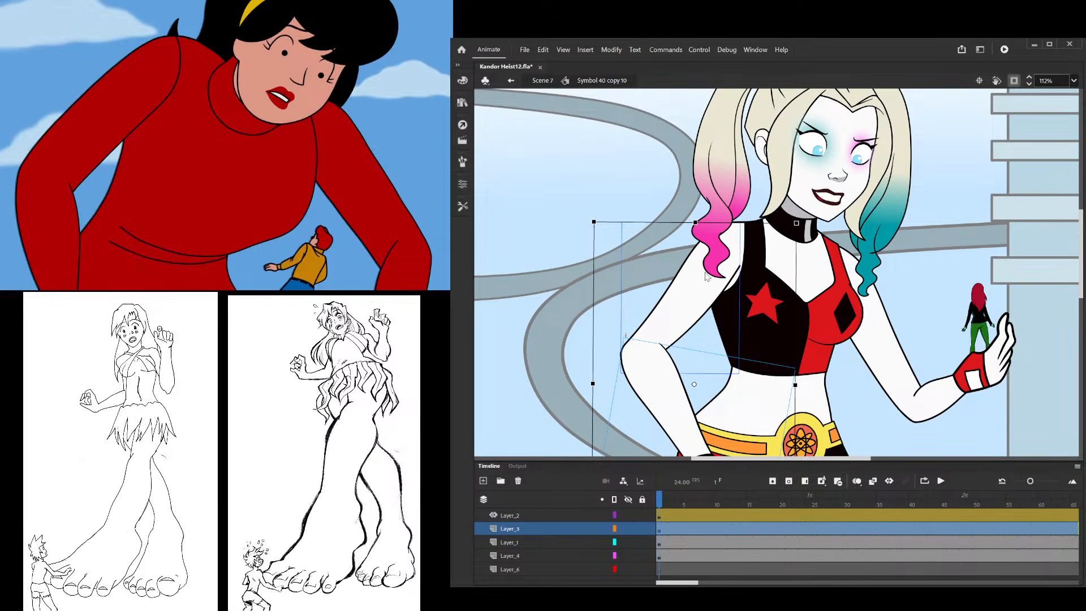
scroll(808, 179, down, 2)
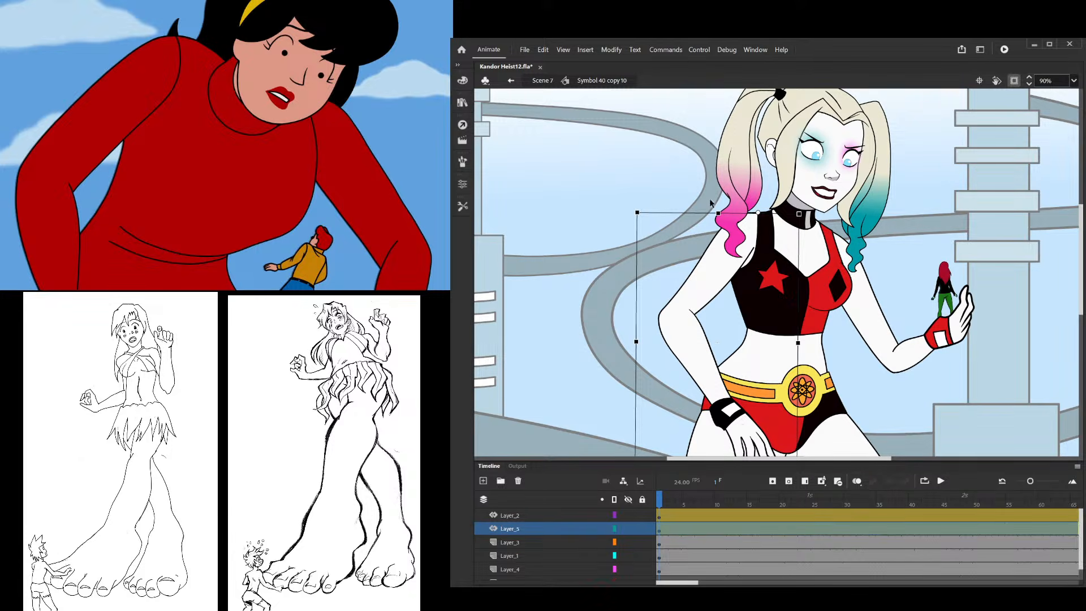
scroll(792, 226, down, 1)
scroll(839, 306, up, 1)
Combine the parts of the raised arm holding the small figure into one motion-tweened object on Layer_3
click(820, 332)
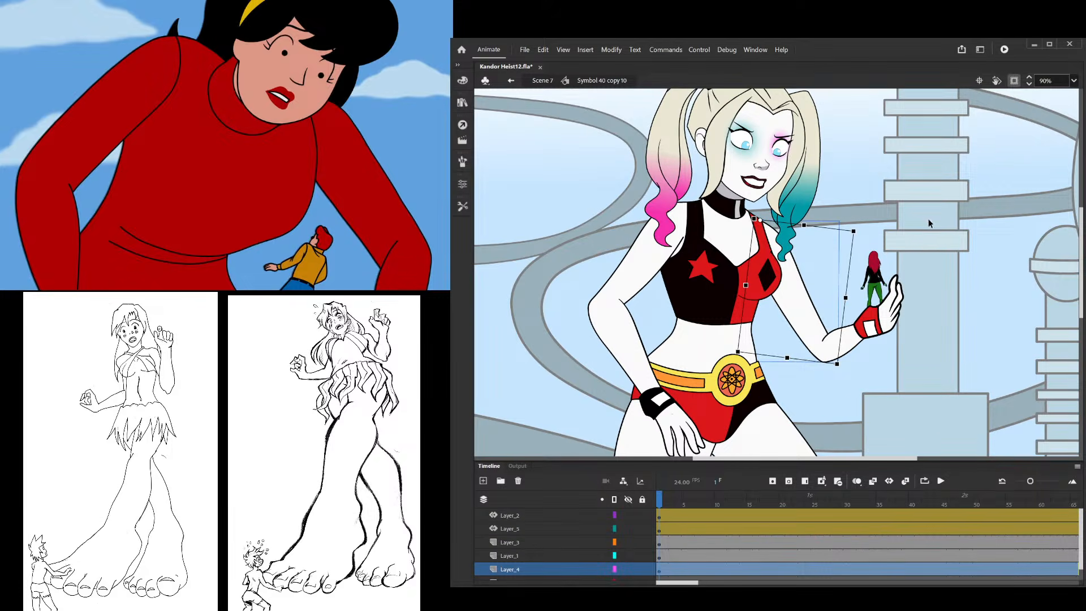
drag(928, 220, 820, 365)
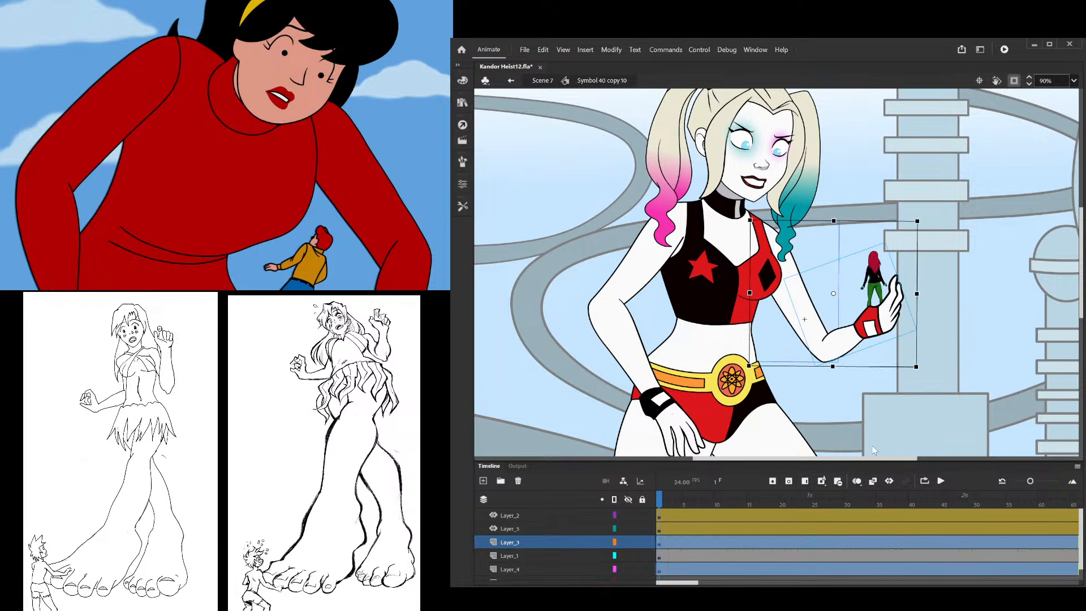
click(882, 322)
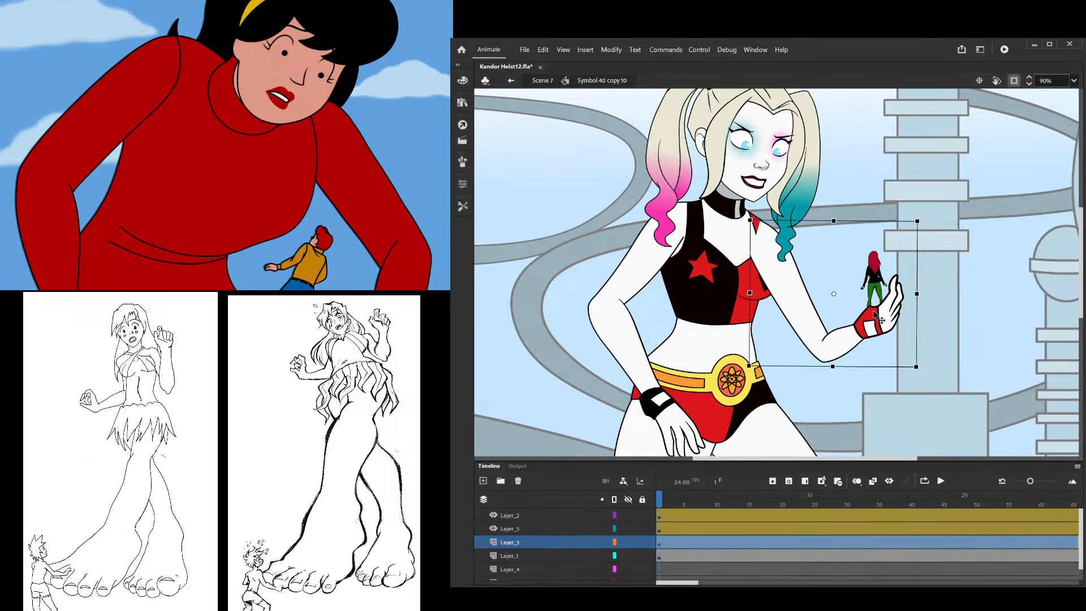
click(956, 127)
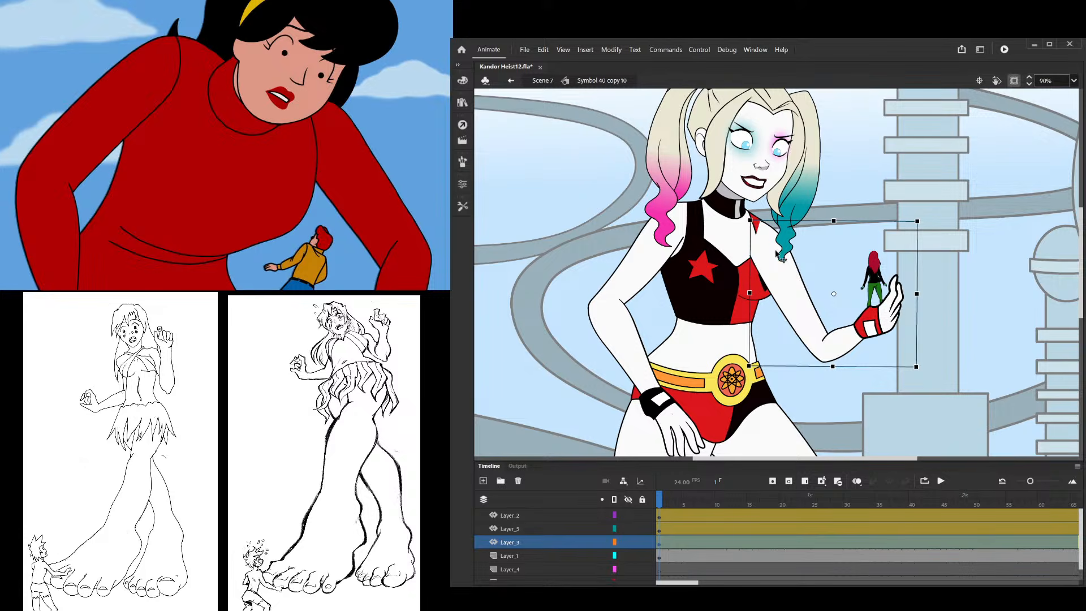
scroll(813, 340, down, 2)
scroll(812, 341, up, 1)
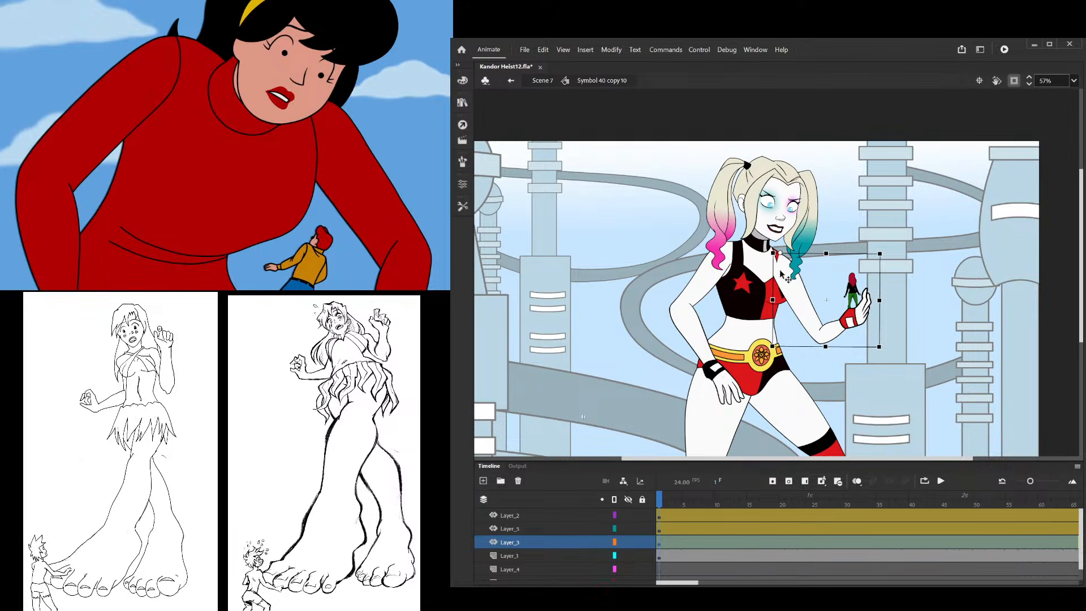
Move Layer_3 below Layer_1 so the raised arm sits behind the torso, and select the hip arm on Layer_5
drag(490, 544, 481, 568)
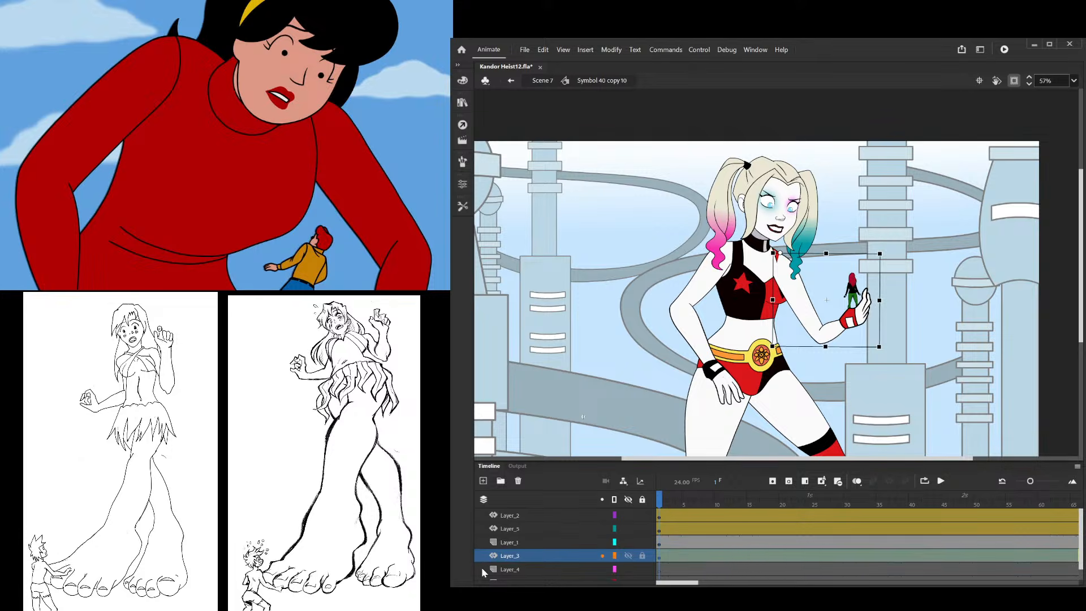
click(543, 368)
click(680, 303)
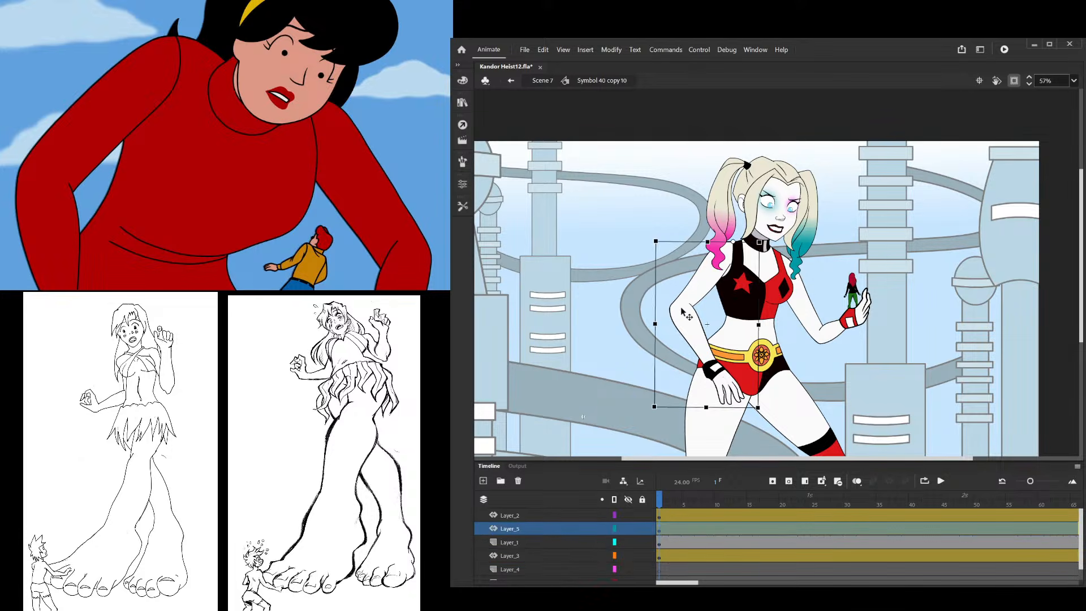
Combine the parts of the leg under the hip hand into one motion-tweened object on Layer_7 and move that layer below Layer_1
click(660, 544)
scroll(759, 412, down, 3)
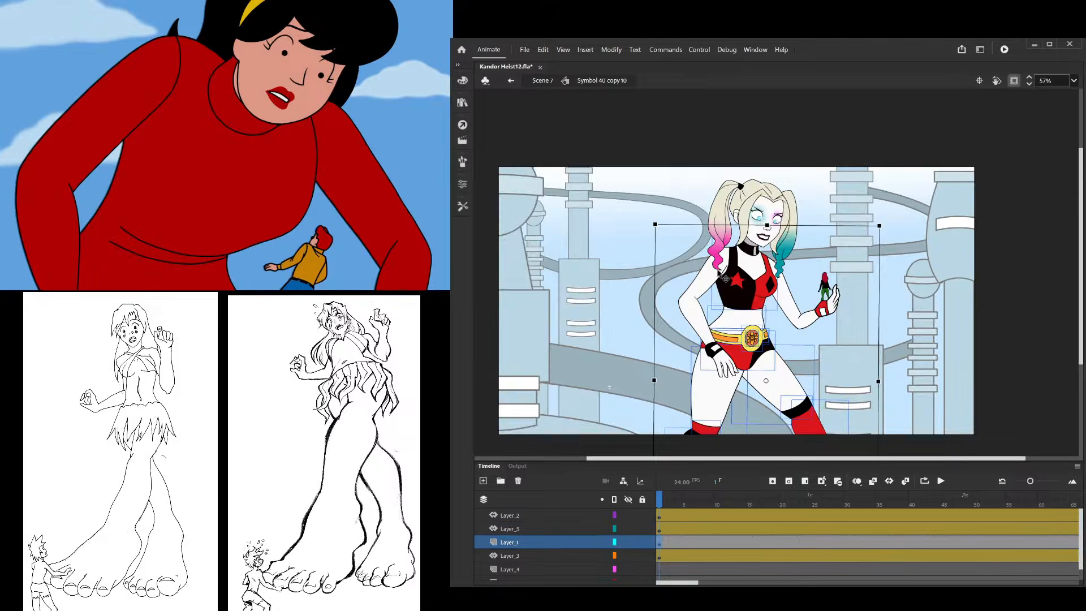
drag(545, 355, 708, 585)
scroll(673, 359, down, 1)
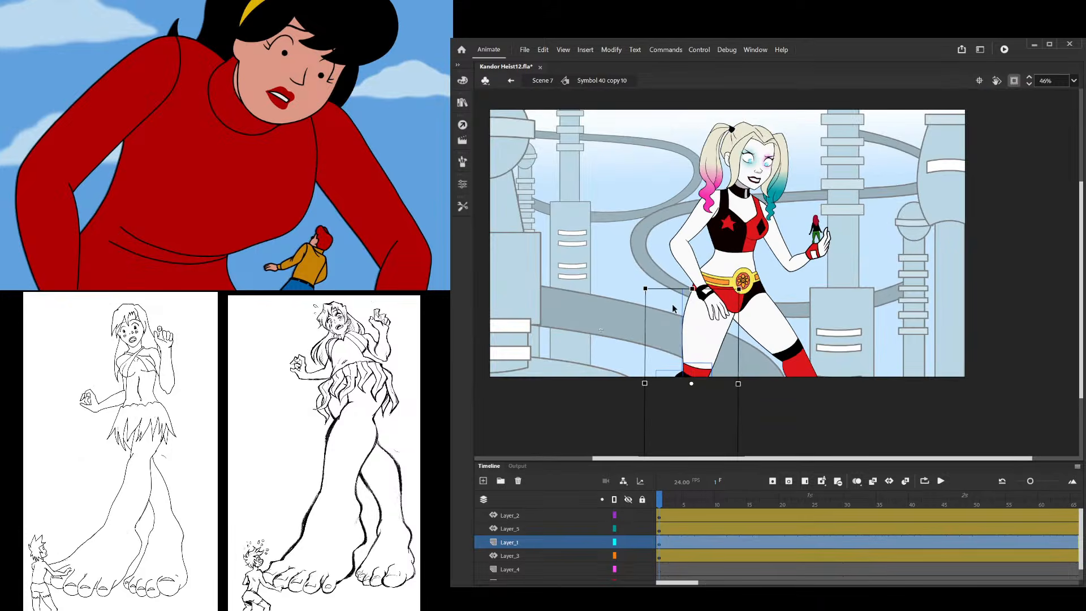
scroll(673, 362, up, 2)
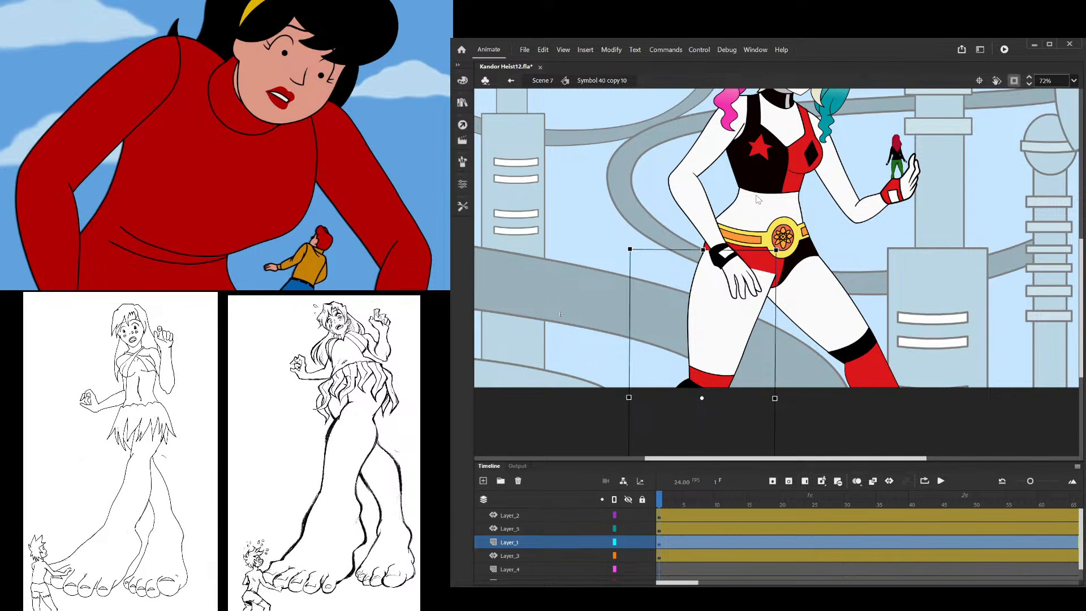
click(767, 144)
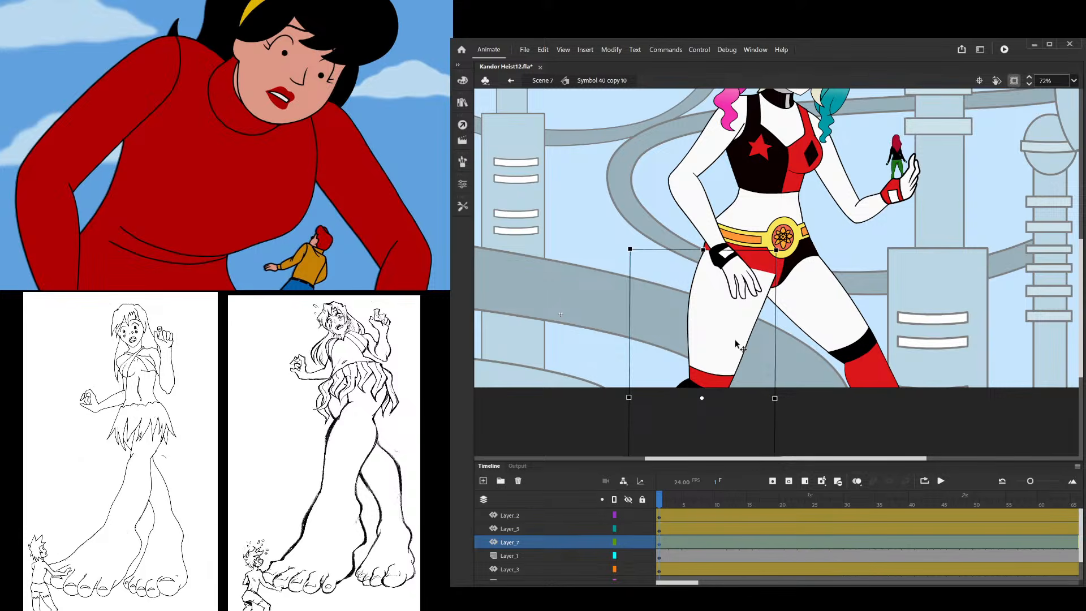
drag(484, 549, 484, 561)
Combine the outstretched leg's parts into one motion-tweened object on Layer_8, move that layer below Layer_3, and enlarge the timeline
click(796, 324)
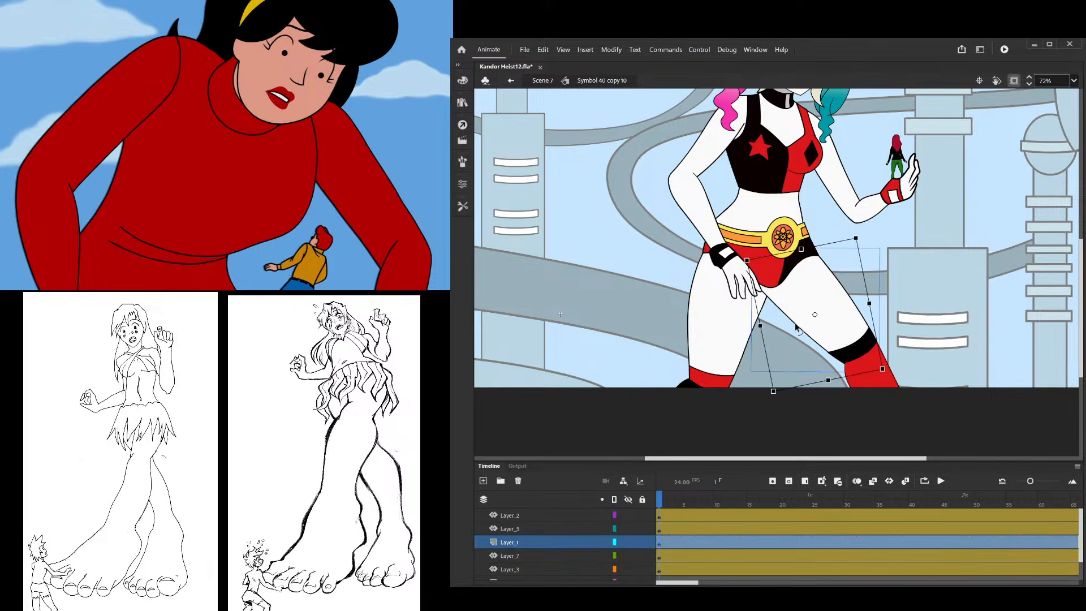
drag(1015, 311, 839, 546)
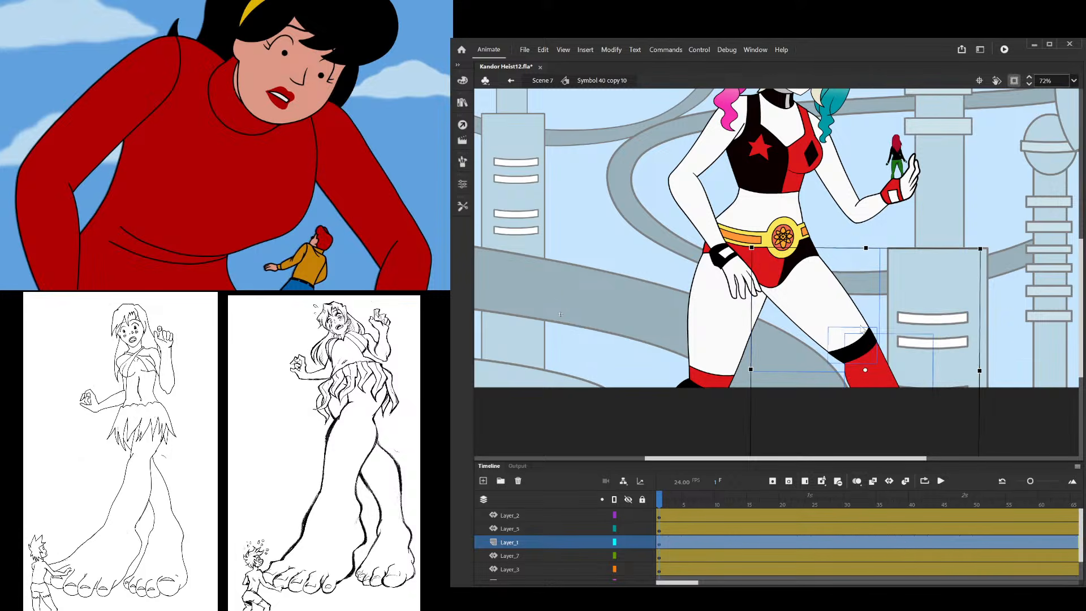
click(903, 316)
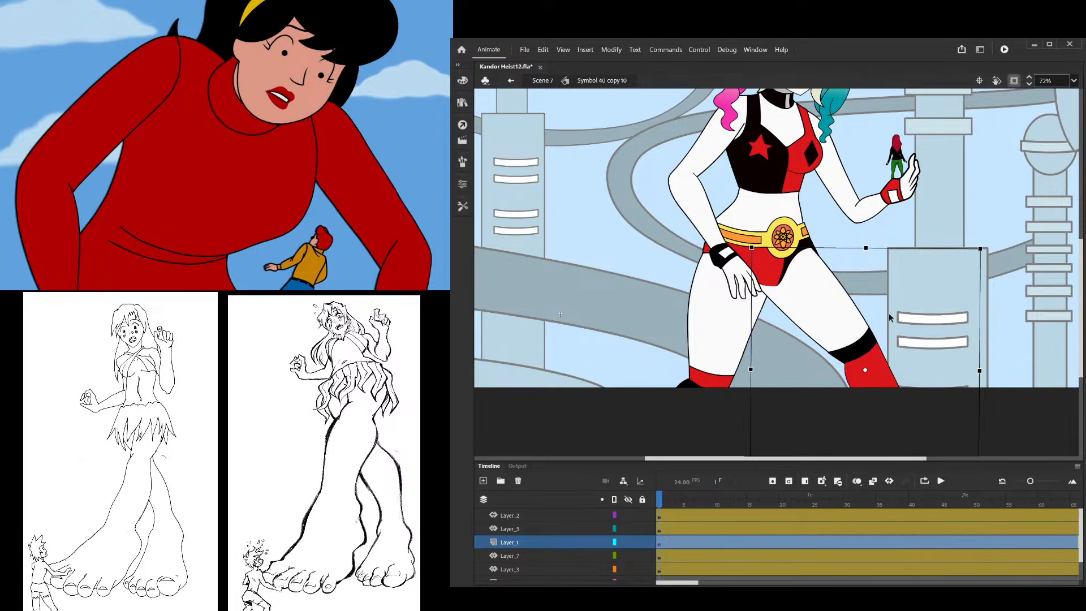
click(930, 146)
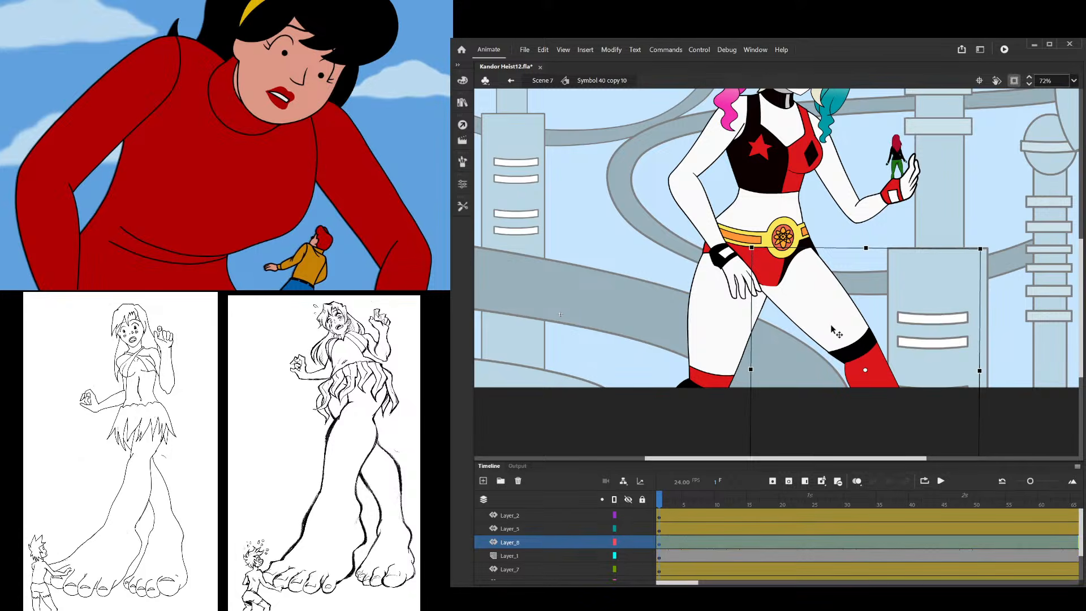
drag(499, 544, 484, 566)
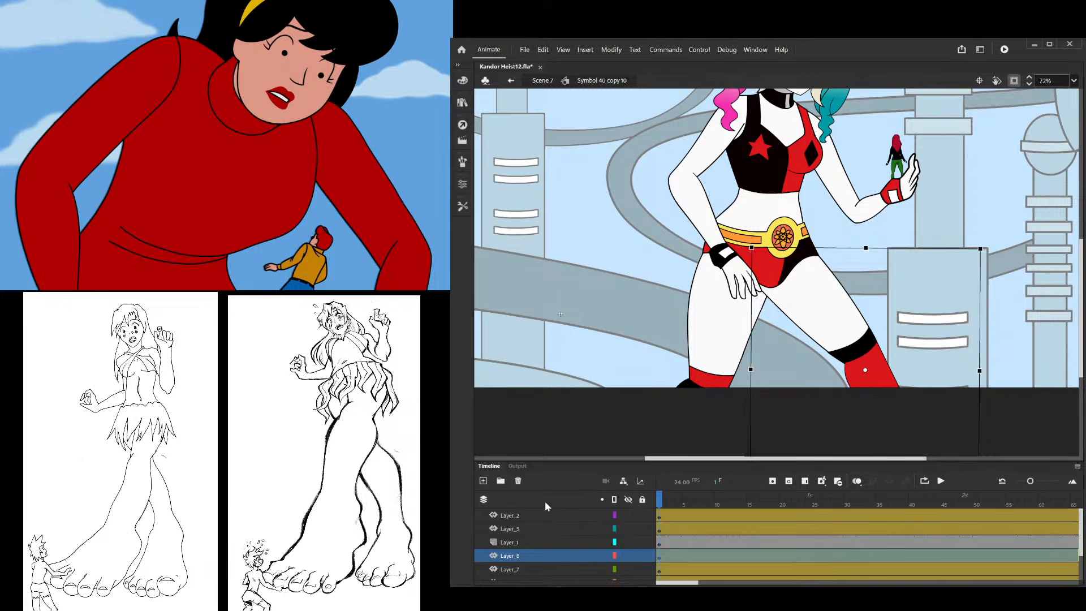
scroll(516, 519, down, 3)
drag(494, 518, 477, 548)
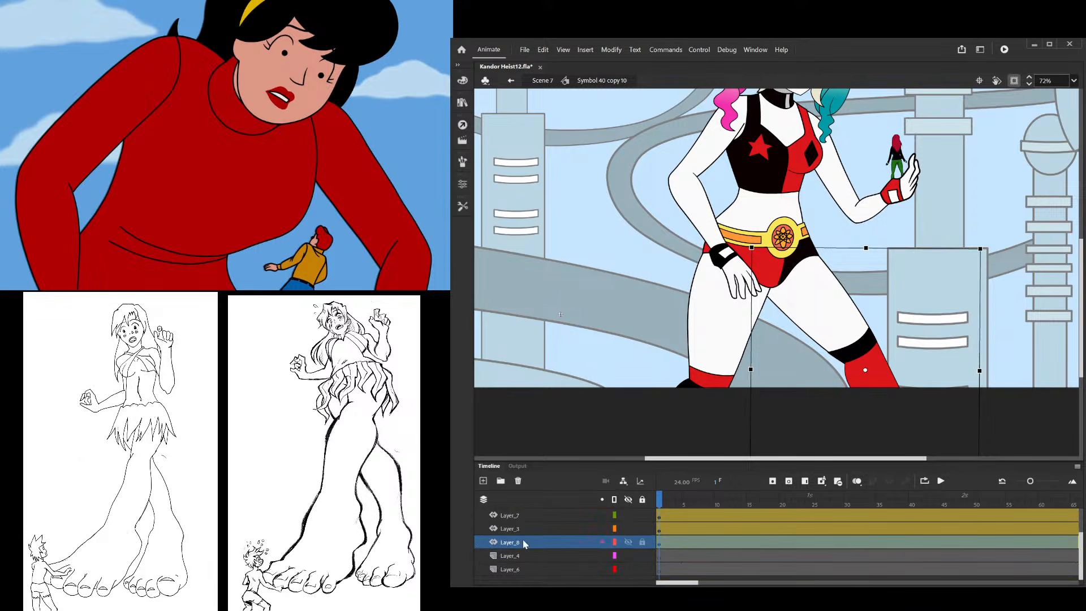
drag(638, 461, 639, 364)
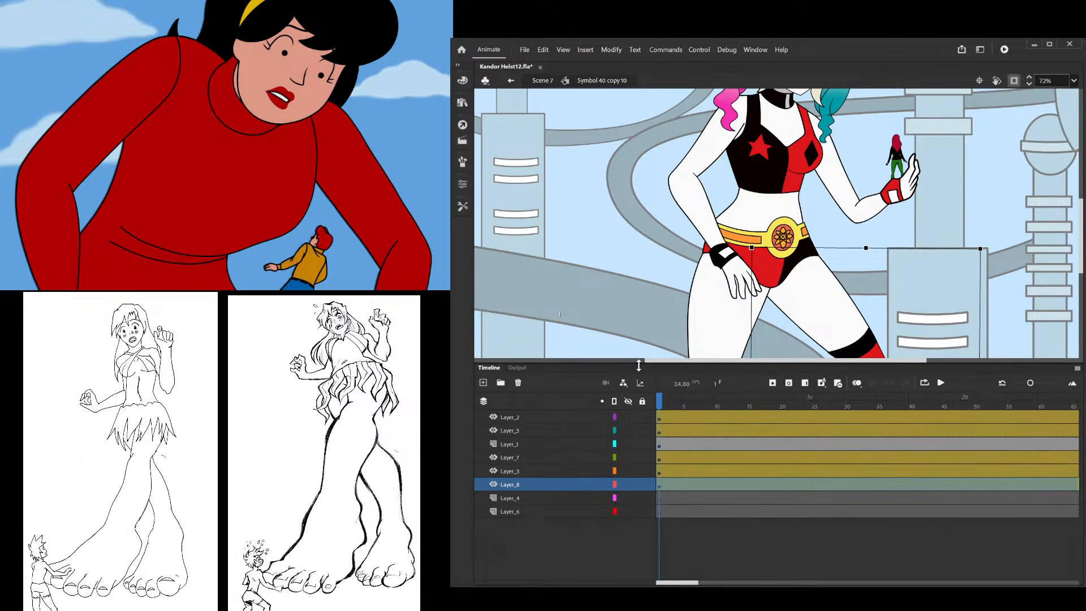
Select the remaining torso and hip parts on Layer_1 and turn them into one motion-tweened object
click(661, 446)
scroll(771, 249, down, 3)
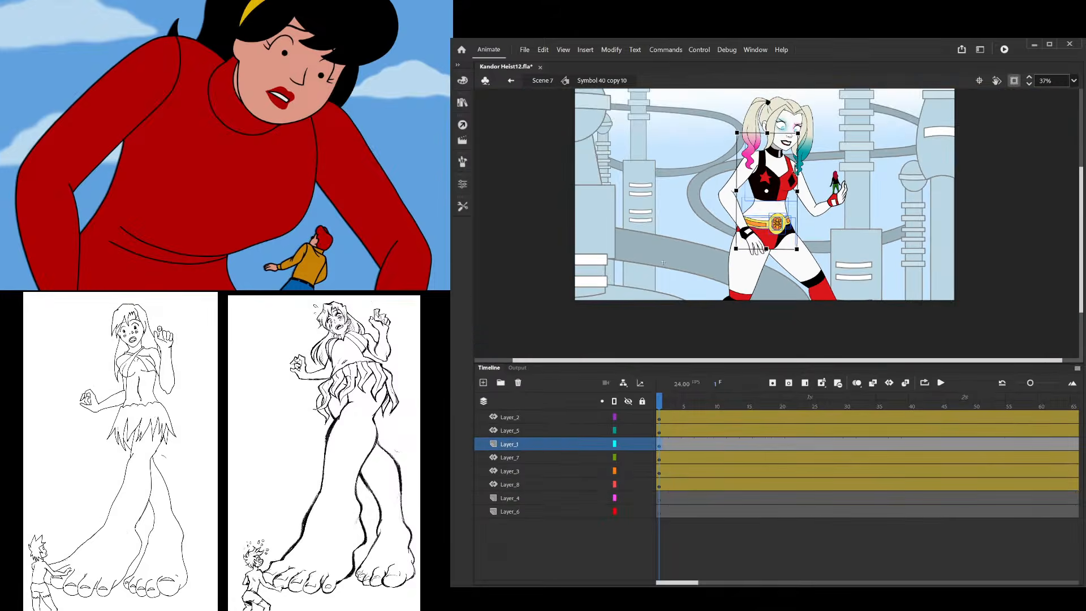
scroll(770, 249, up, 2)
drag(770, 245, 786, 249)
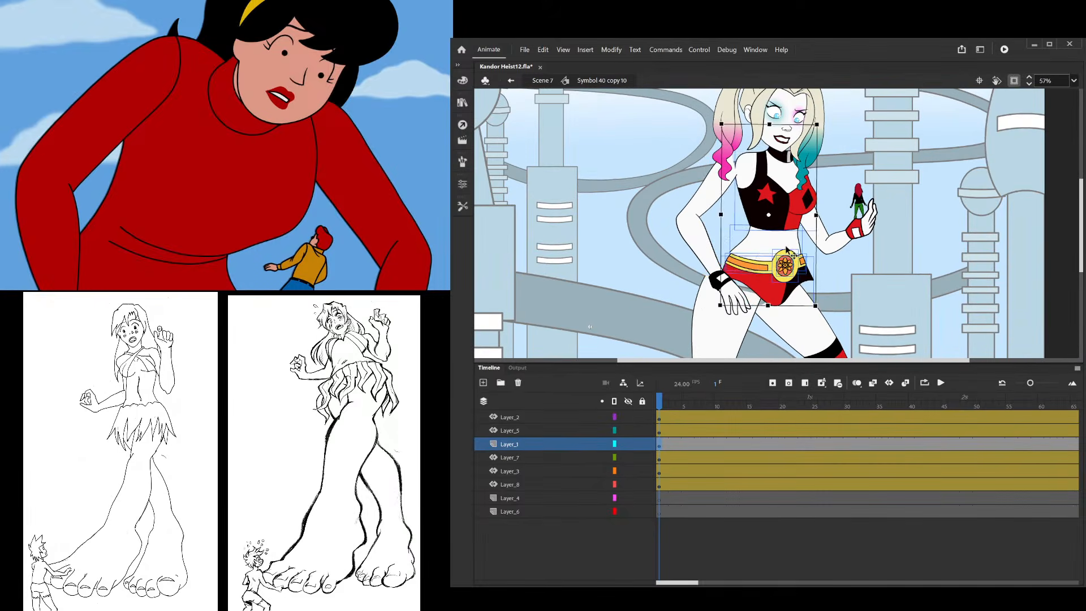
key(ctrl+z)
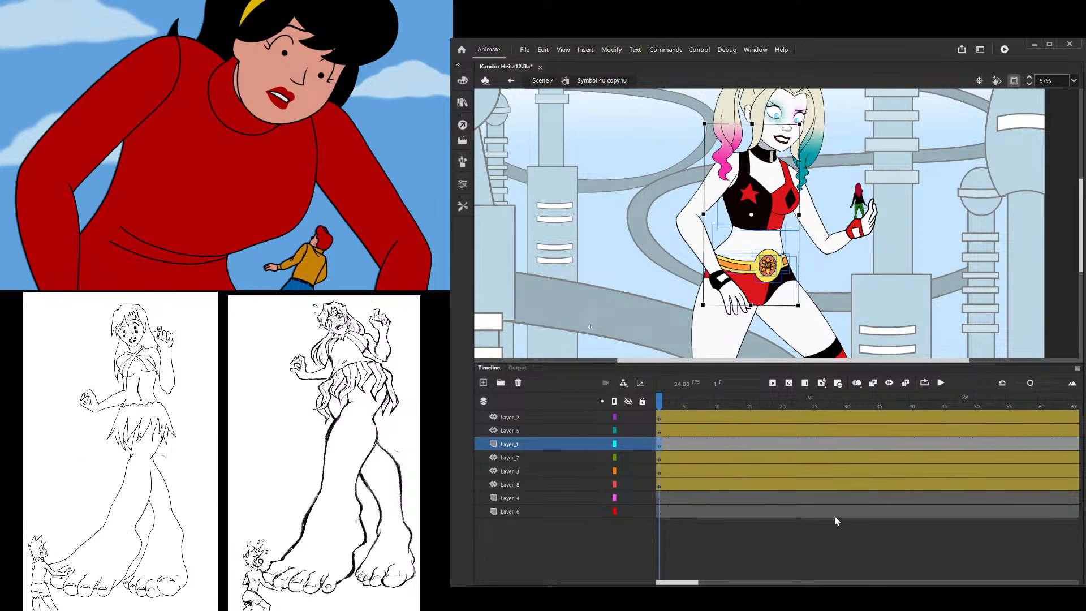
click(825, 272)
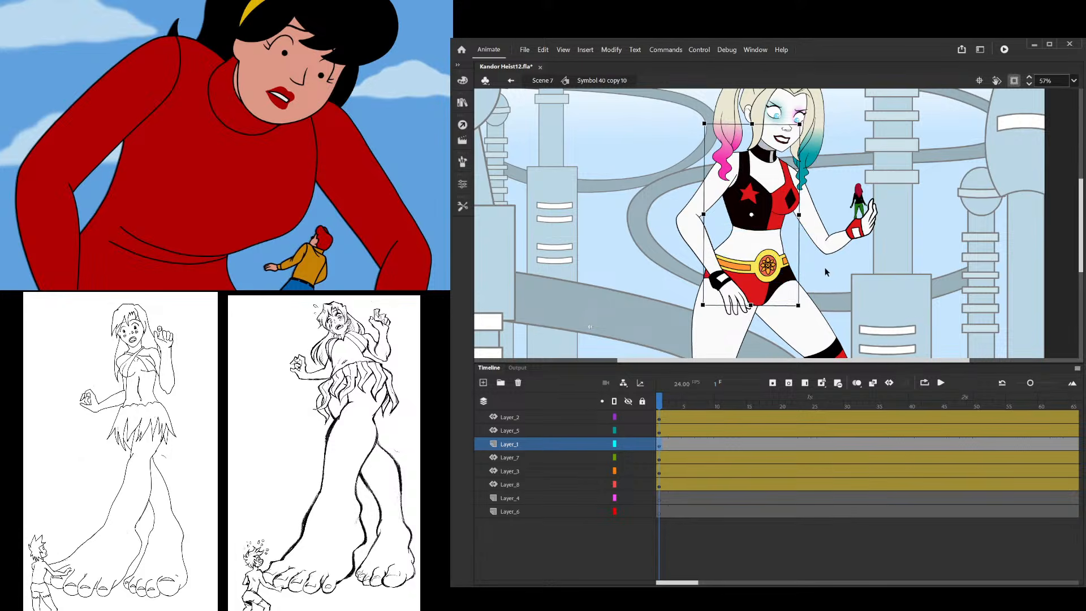
right_click(777, 247)
click(839, 144)
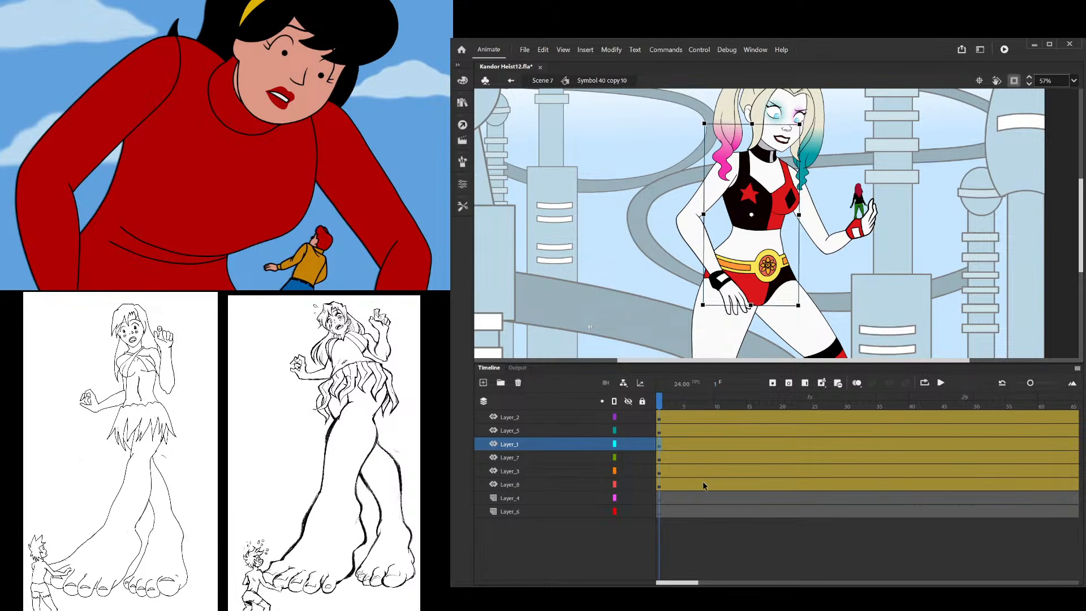
Delete the unused layers Layer_4 and Layer_6 from the symbol
click(509, 498)
shift+click(516, 512)
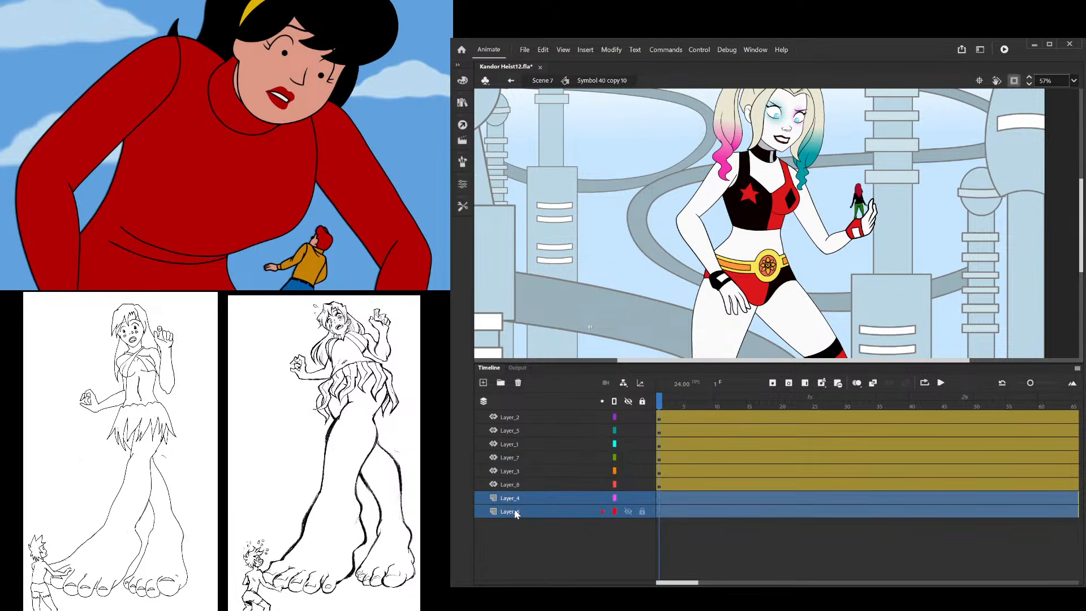
key(Delete)
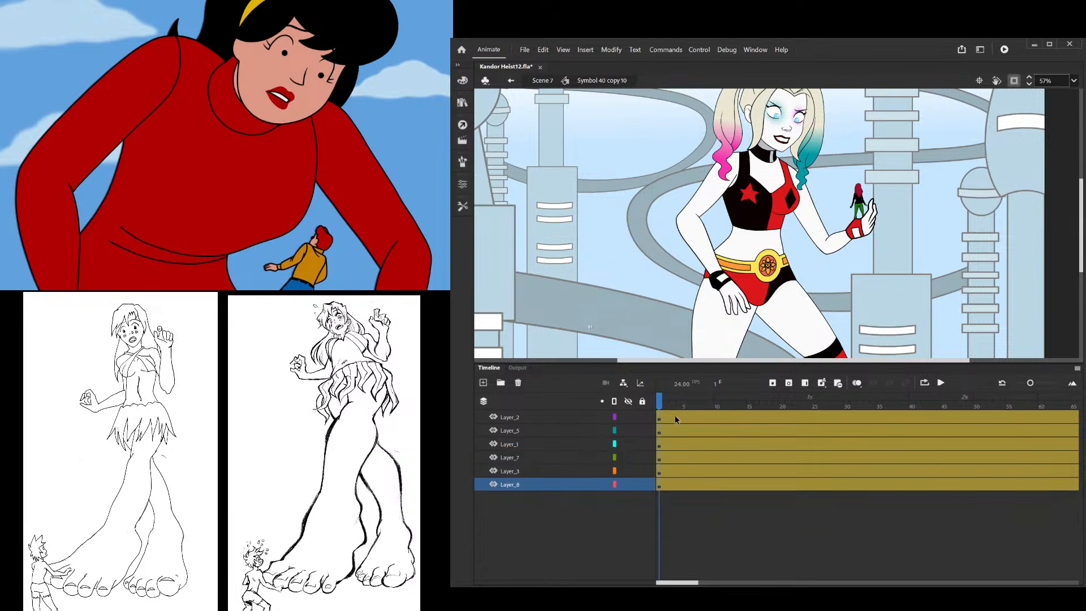
scroll(767, 256, down, 4)
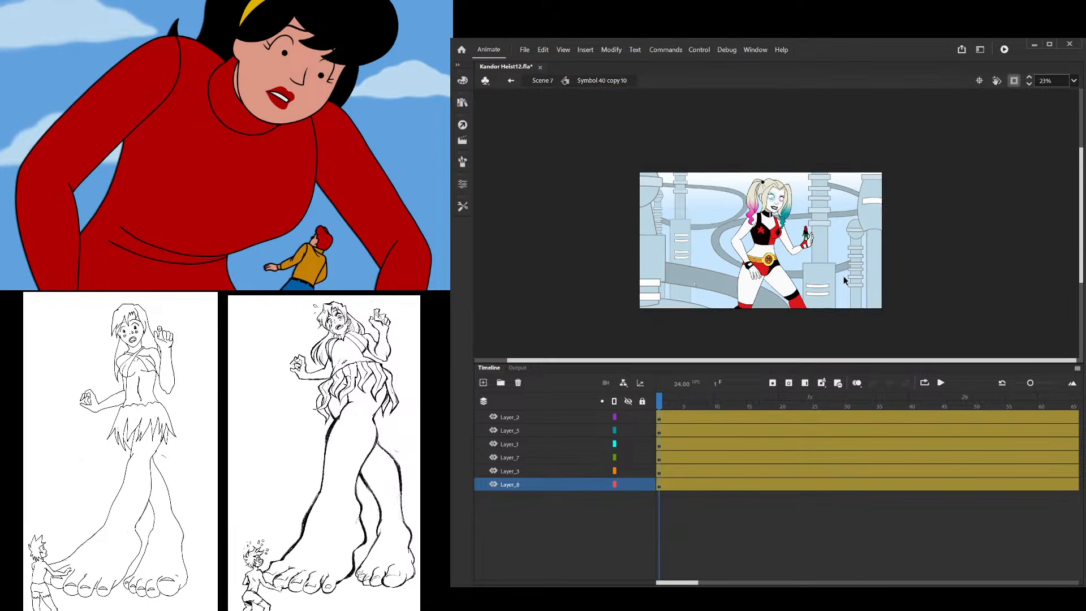
scroll(752, 239, up, 4)
Check both arms' transformation points, and move the Layer_7 leg's transformation point up to the top of the thigh
click(751, 240)
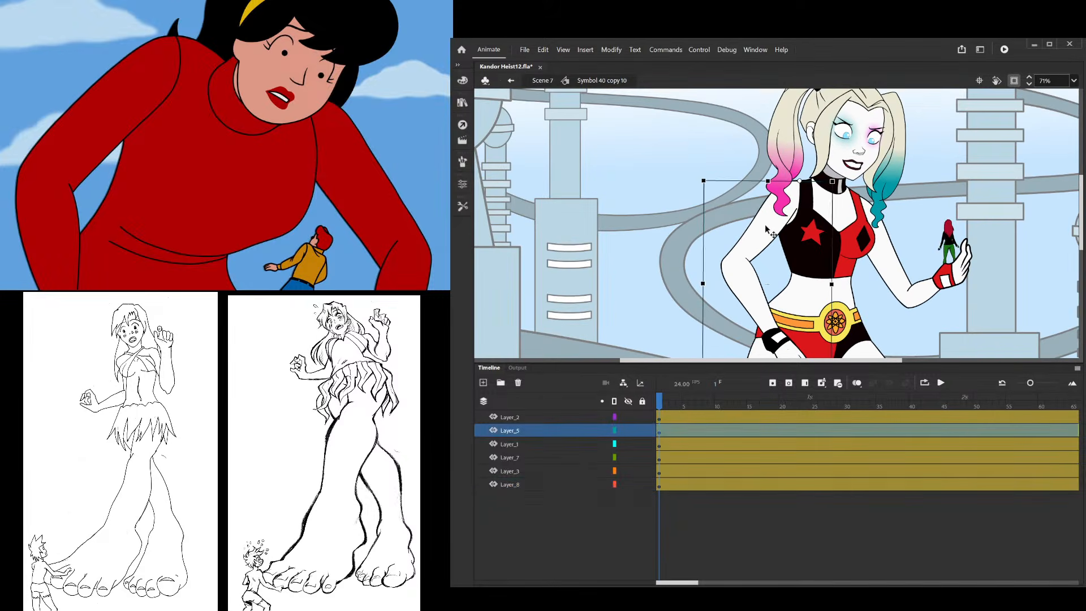
scroll(767, 229, down, 2)
click(857, 277)
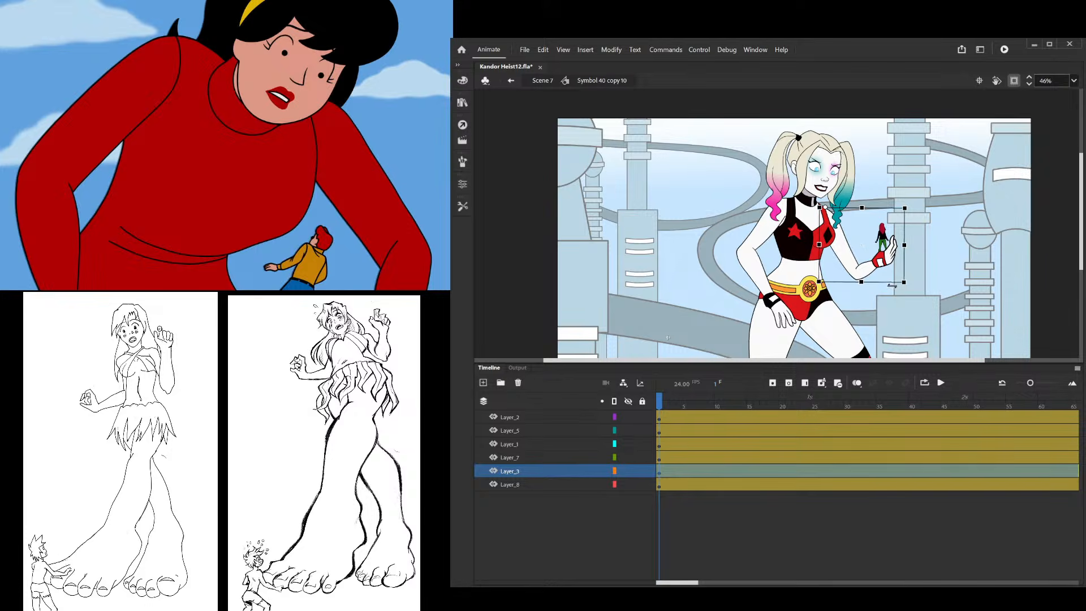
scroll(820, 271, up, 1)
scroll(758, 277, down, 3)
click(754, 281)
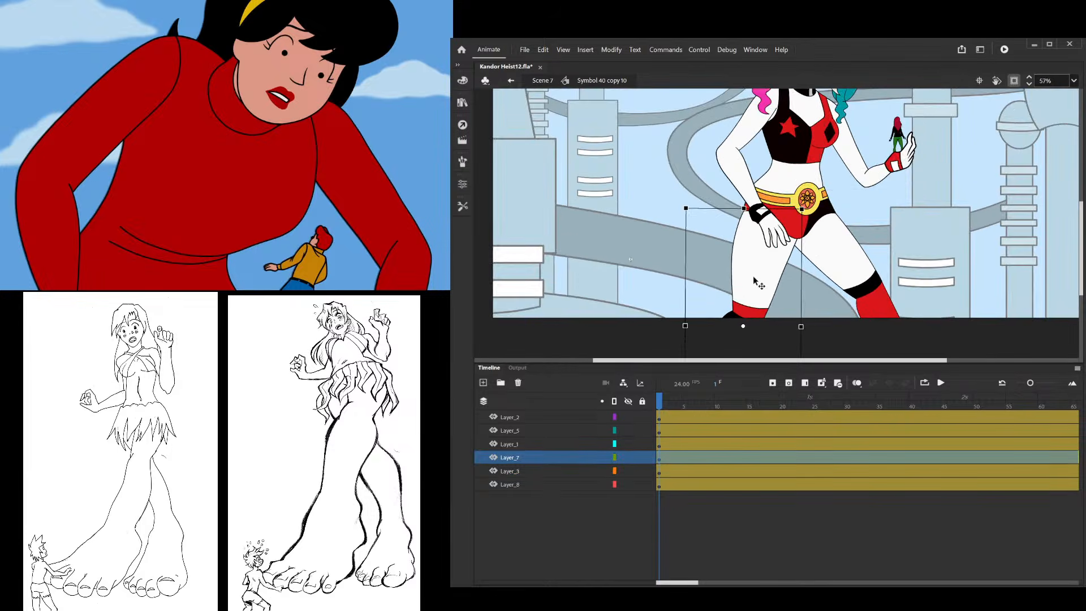
drag(743, 326, 743, 209)
Move the Layer_8 leg's transformation point up to its hip joint
scroll(827, 255, up, 2)
click(840, 253)
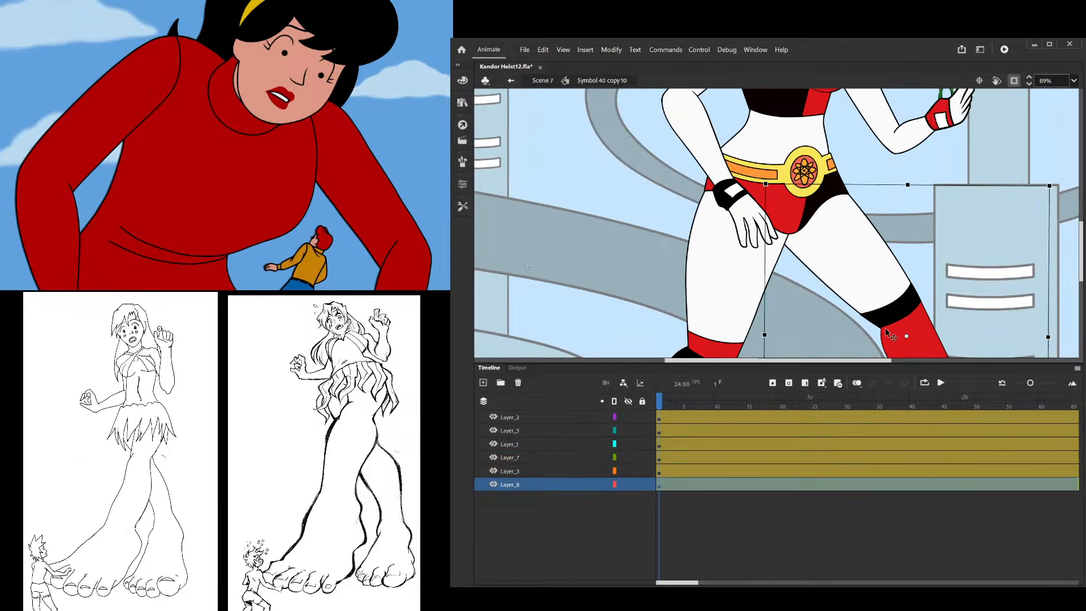
drag(909, 338, 865, 222)
key(ctrl+z)
drag(907, 337, 846, 193)
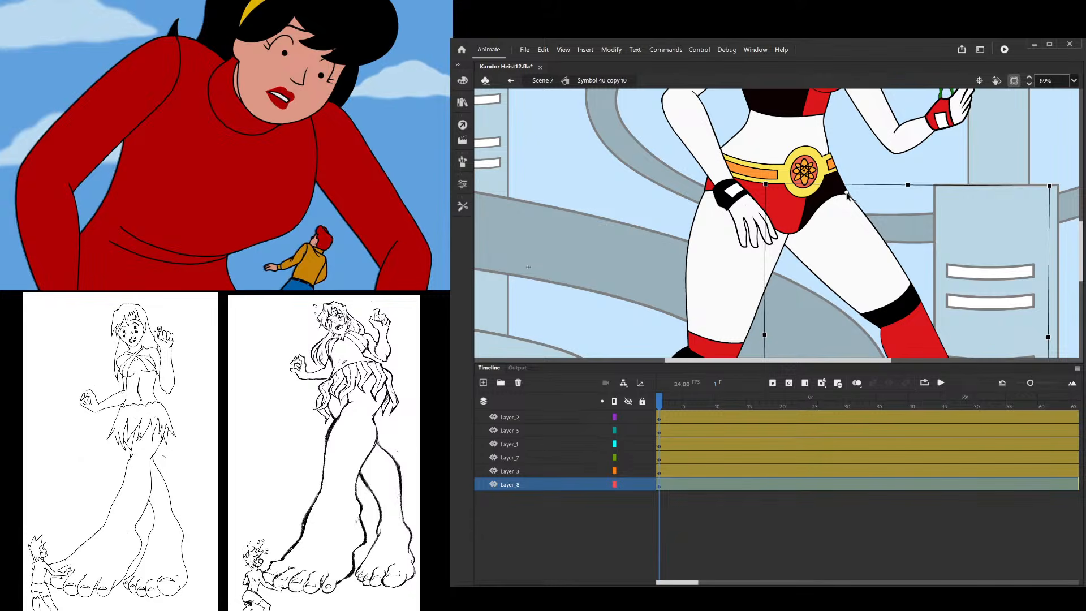
click(867, 153)
Examine where the transformation points of the hip arm, raised arm and head sit at frame 1
scroll(793, 262, down, 2)
click(753, 165)
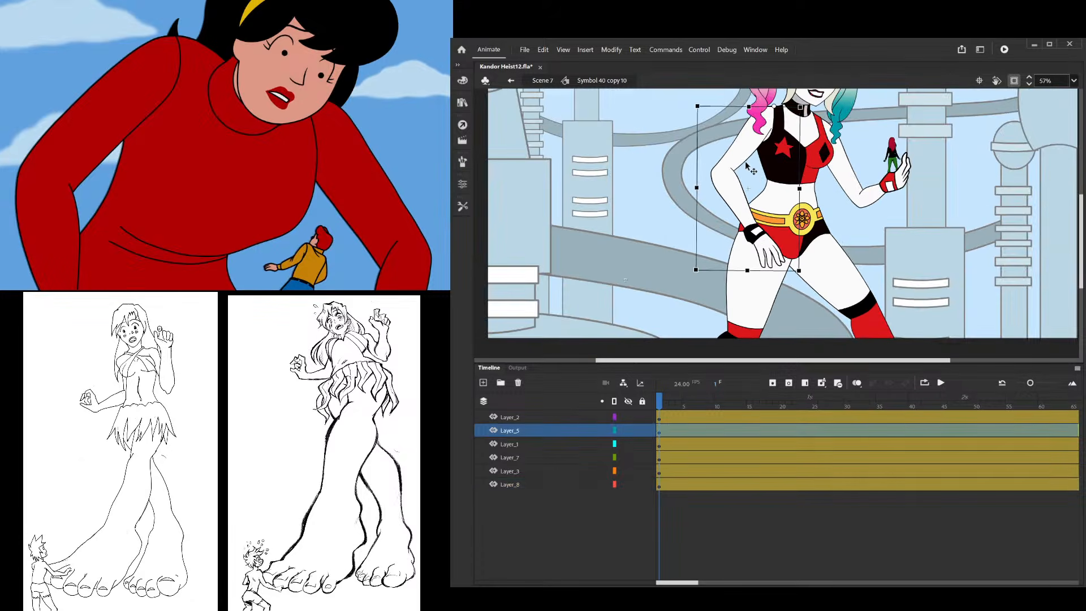
scroll(870, 243, down, 2)
scroll(870, 243, up, 4)
click(847, 247)
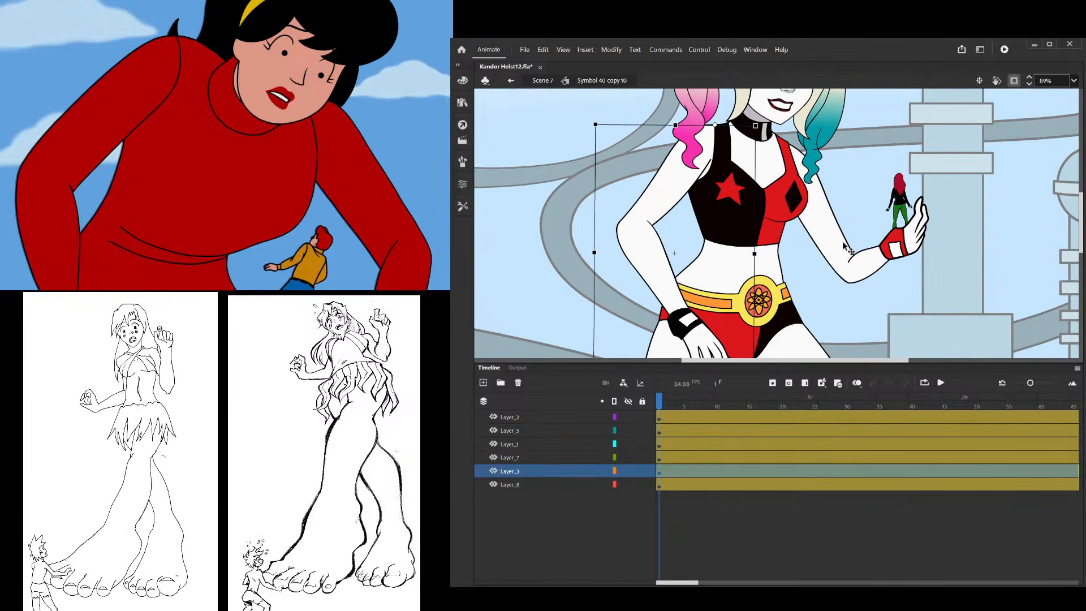
scroll(746, 215, down, 2)
scroll(783, 176, up, 2)
click(784, 176)
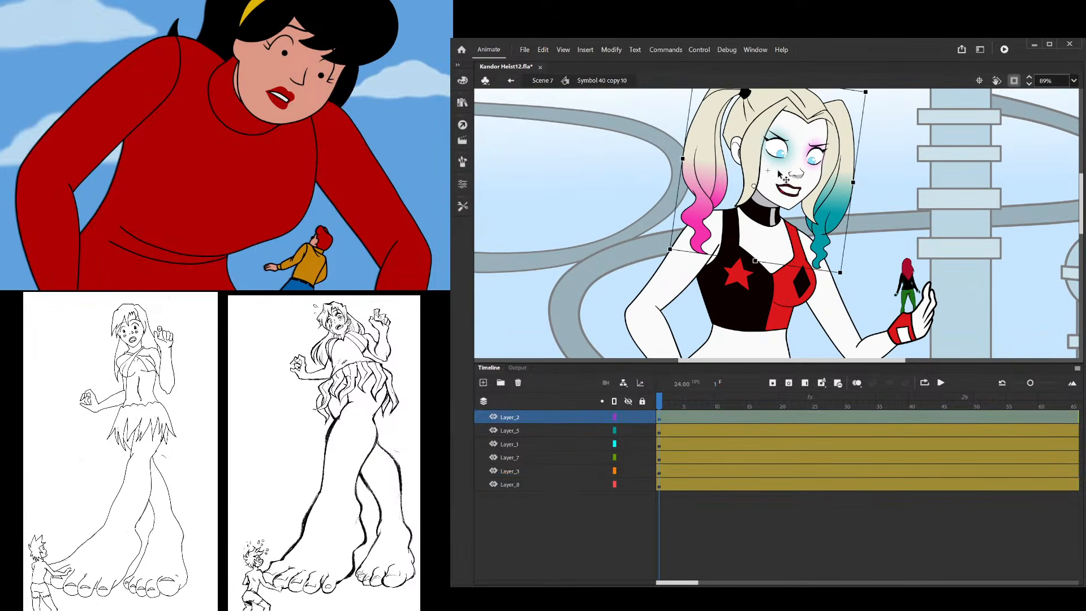
scroll(735, 187, down, 3)
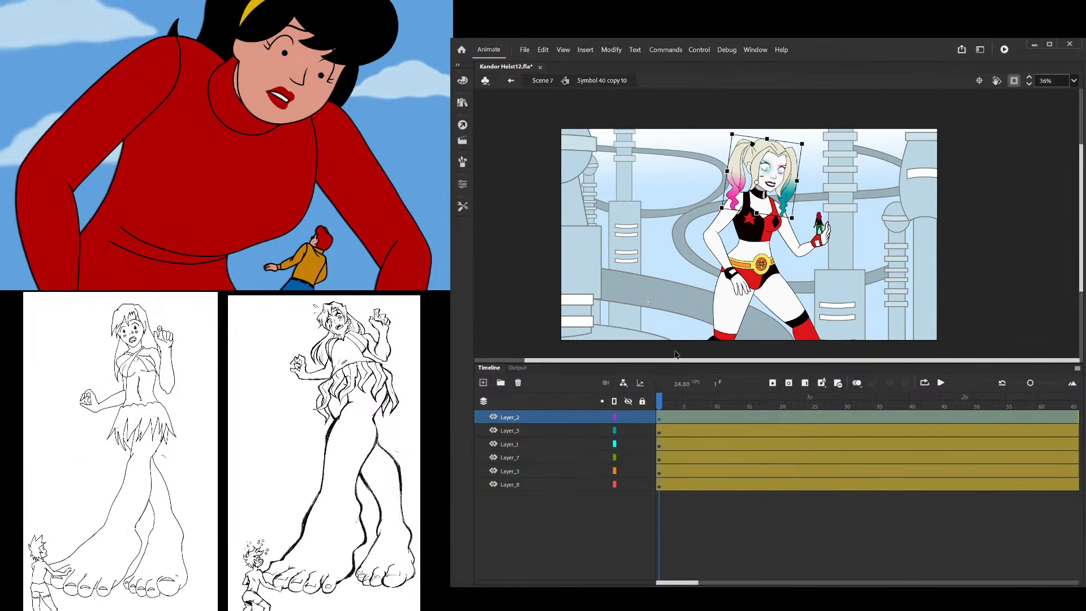
click(670, 281)
scroll(693, 287, down, 2)
scroll(693, 287, up, 2)
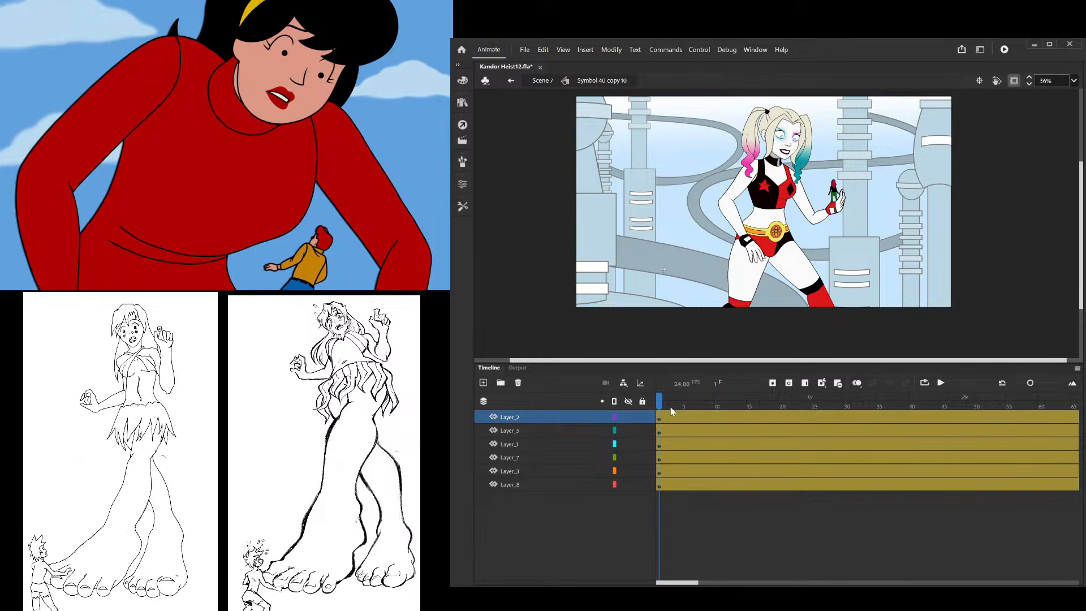
At frame 10, rotate the outstretched leg on Layer_8 slightly outward about its hip joint
drag(711, 403, 720, 406)
click(795, 287)
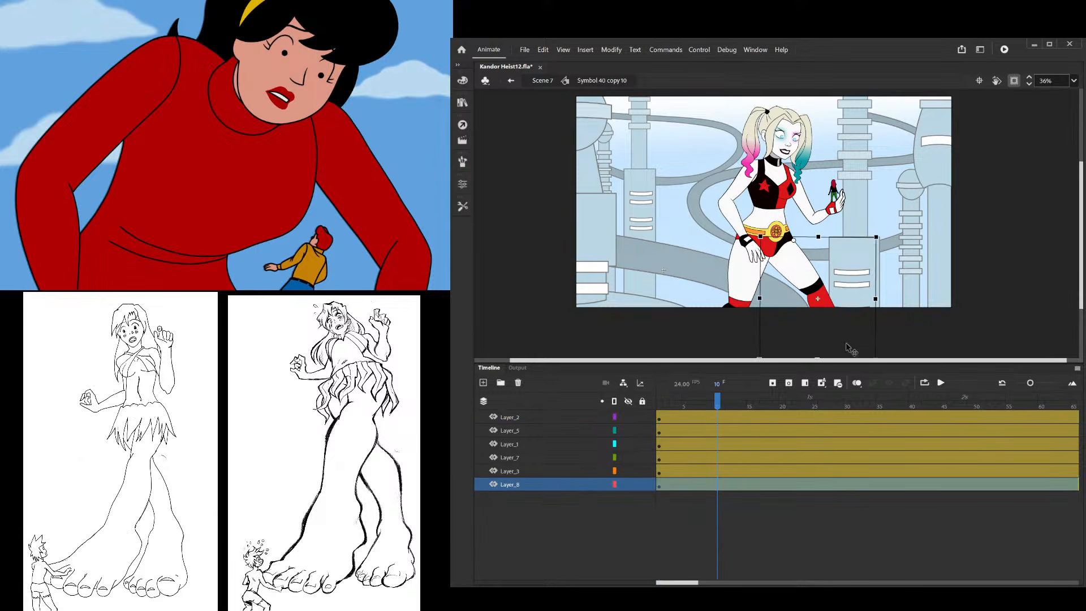
scroll(851, 345, down, 2)
scroll(867, 294, up, 2)
drag(864, 287, 880, 282)
Inspect the outstretched leg's thigh drawing where it meets the crotch, then duplicate the leg's symbol and open the copy for editing
click(720, 250)
scroll(776, 169, up, 3)
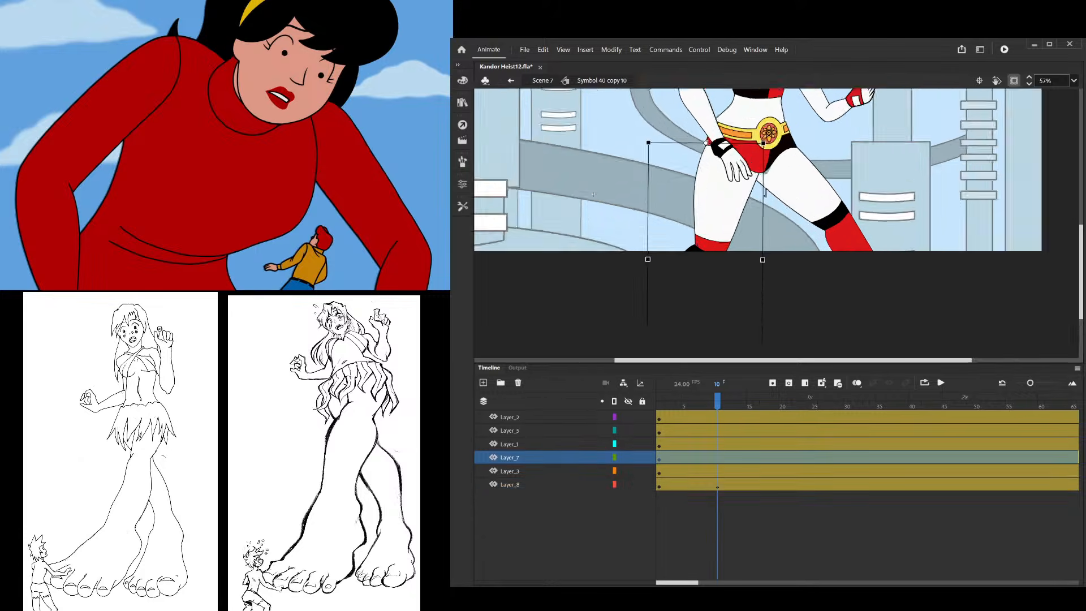
double_click(776, 168)
double_click(758, 168)
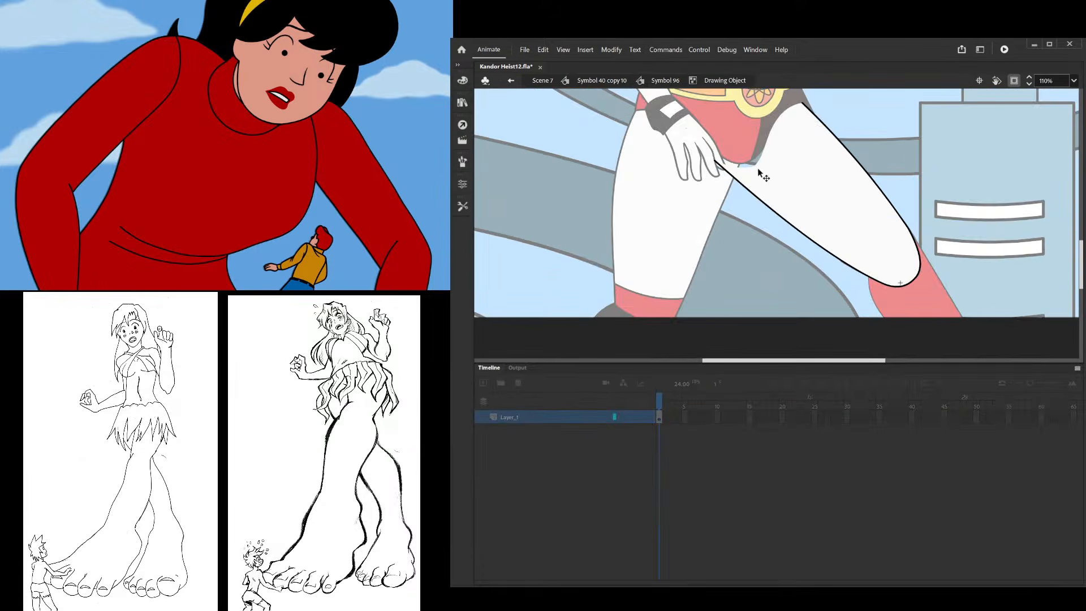
click(756, 163)
double_click(929, 145)
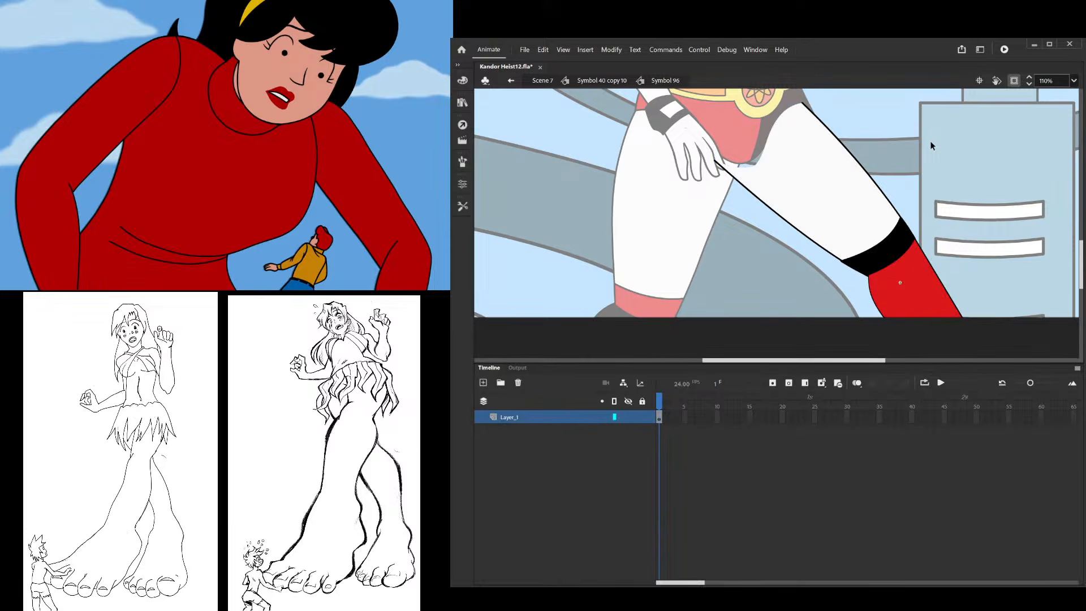
double_click(931, 146)
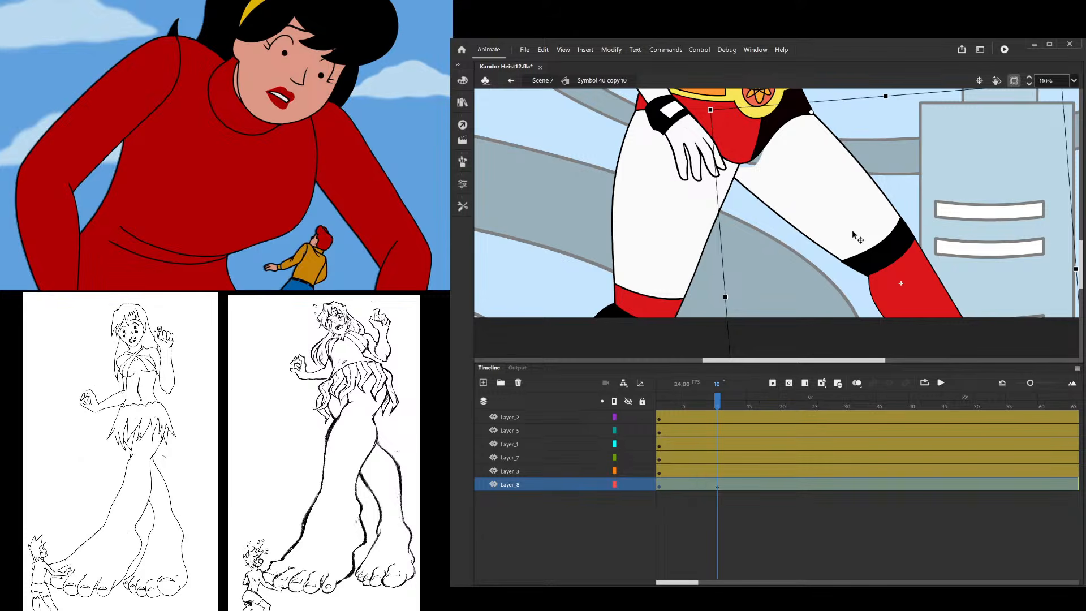
double_click(806, 217)
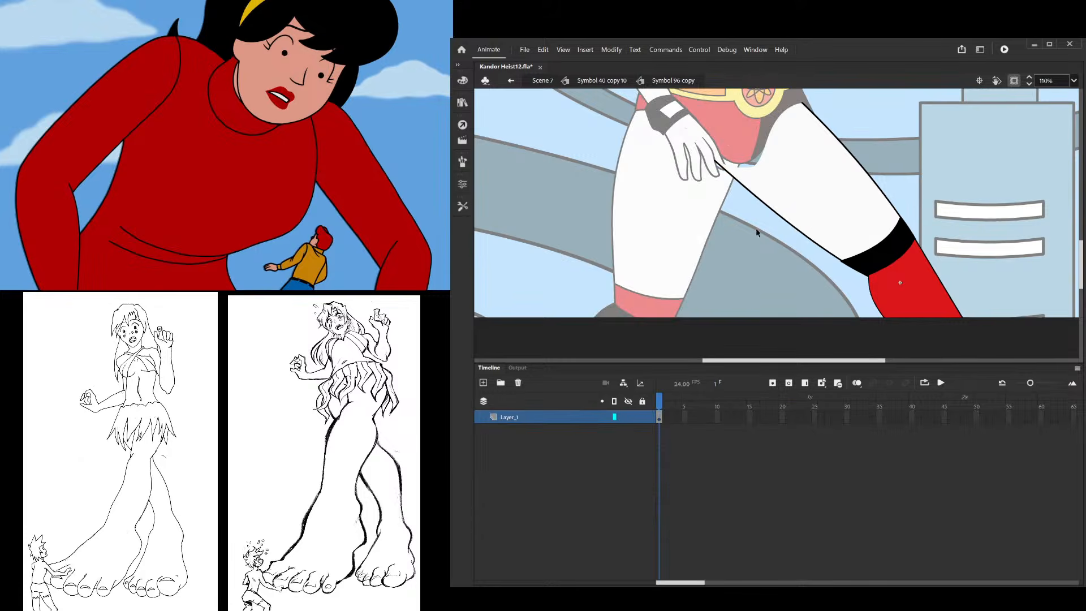
Extend the outstretched leg's white thigh fill up beneath the crotch so it closes the gap, and return to the character's timeline
scroll(756, 229, up, 3)
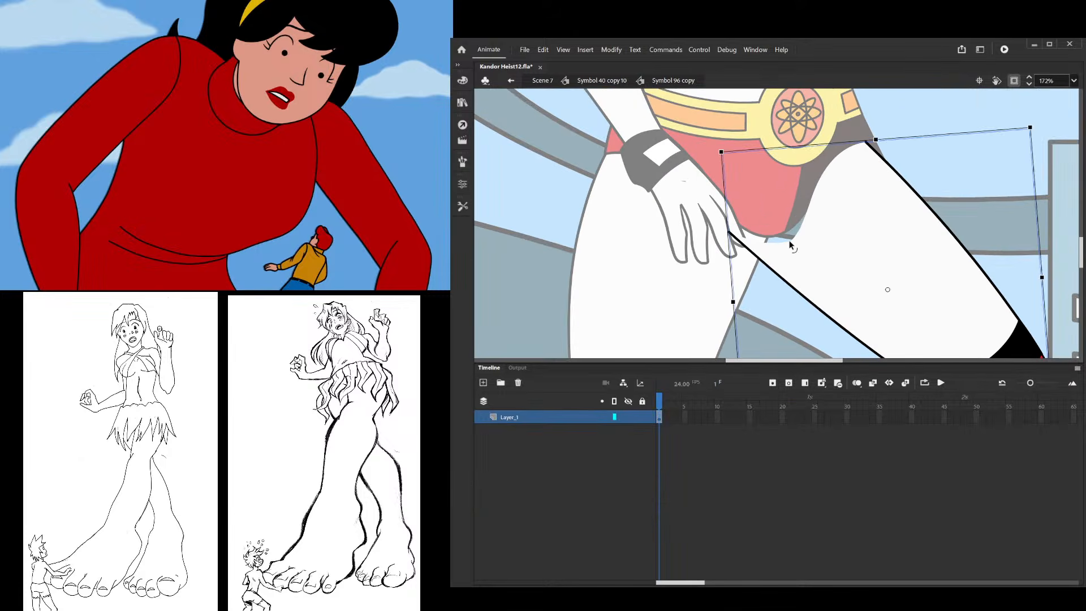
double_click(790, 245)
drag(770, 190, 764, 170)
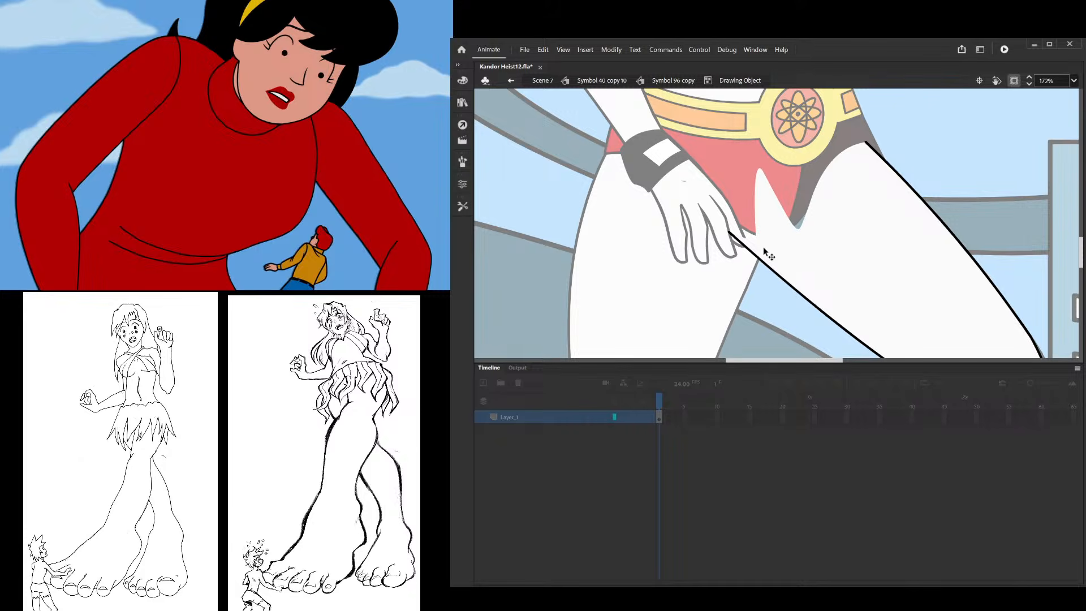
drag(764, 235, 756, 238)
drag(753, 198, 847, 149)
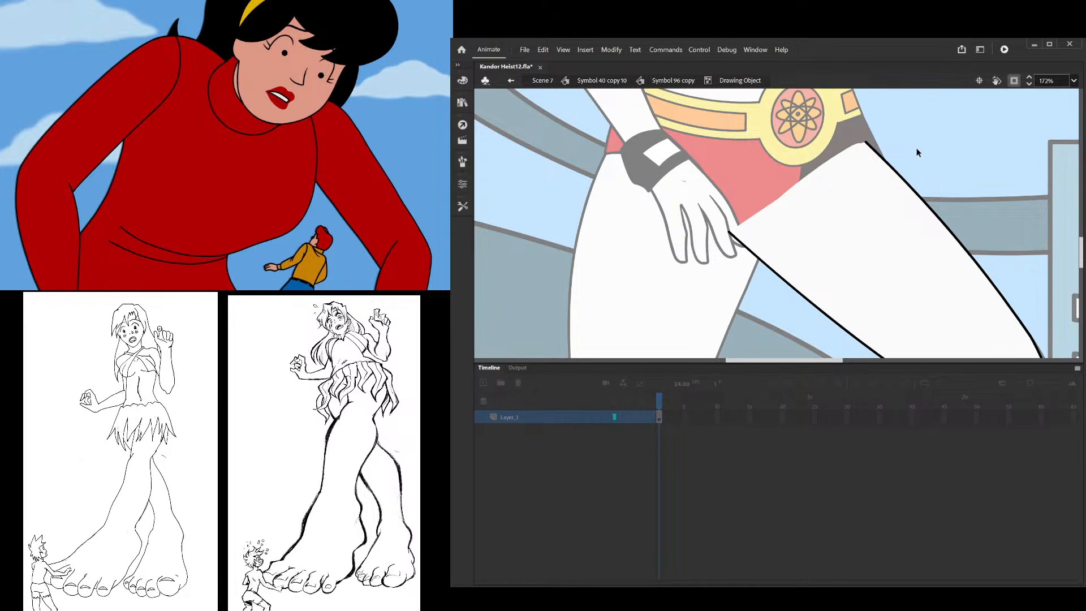
double_click(924, 147)
scroll(841, 246, down, 5)
double_click(905, 175)
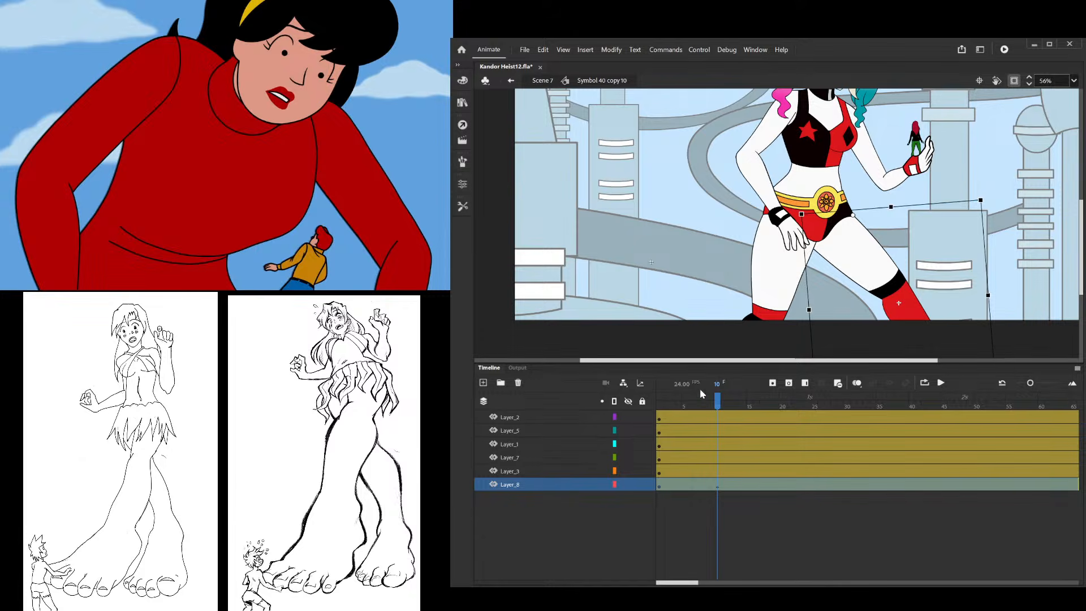
At frame 10, rotate the Layer_7 leg slightly outward about its hip joint
click(659, 405)
click(717, 405)
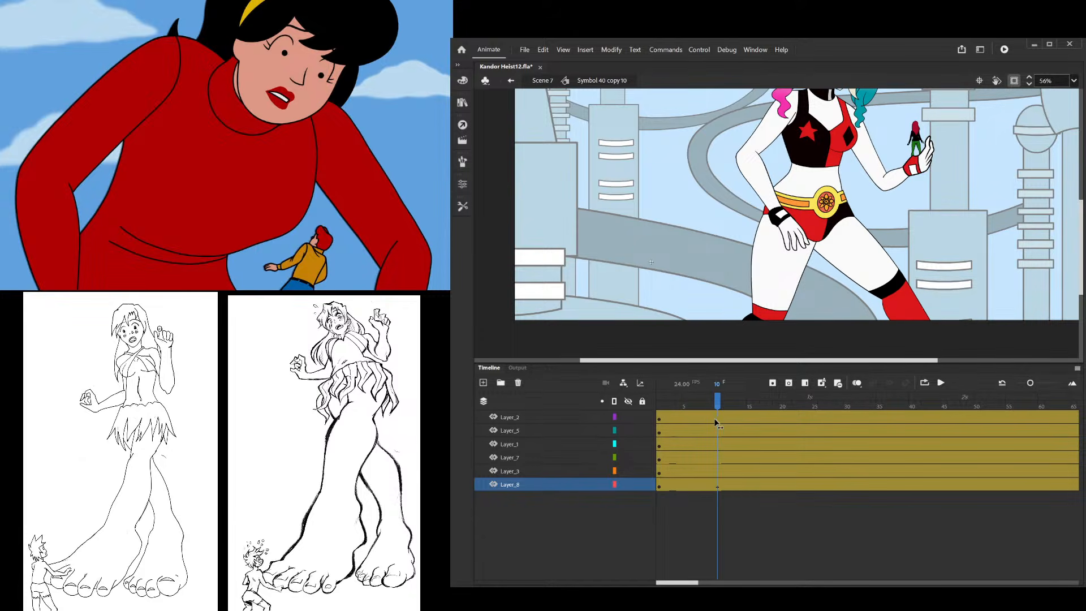
click(776, 280)
scroll(760, 188, down, 1)
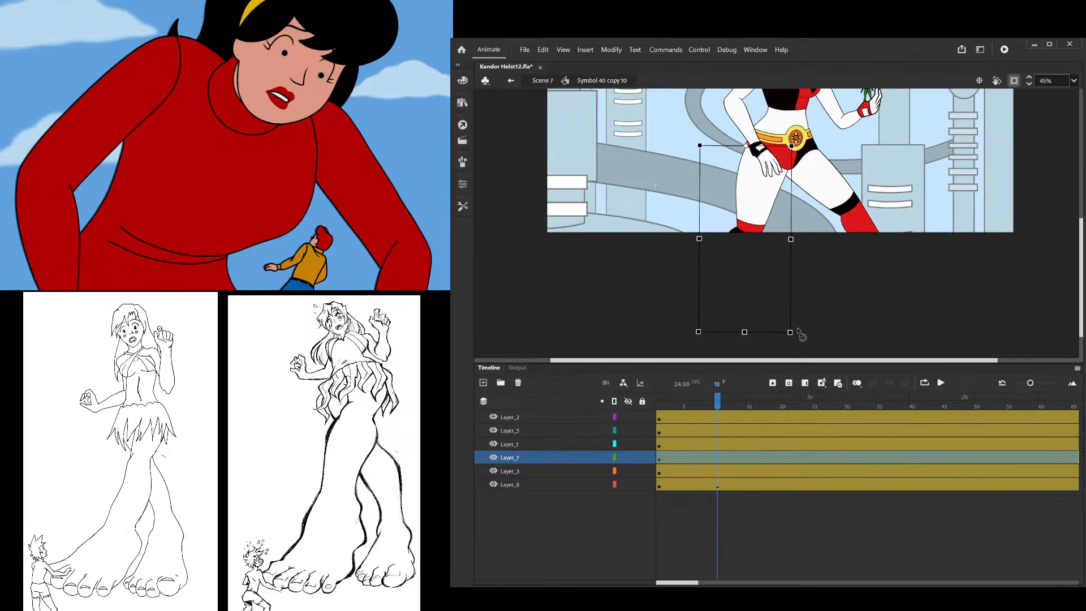
drag(797, 332, 780, 340)
scroll(776, 146, up, 7)
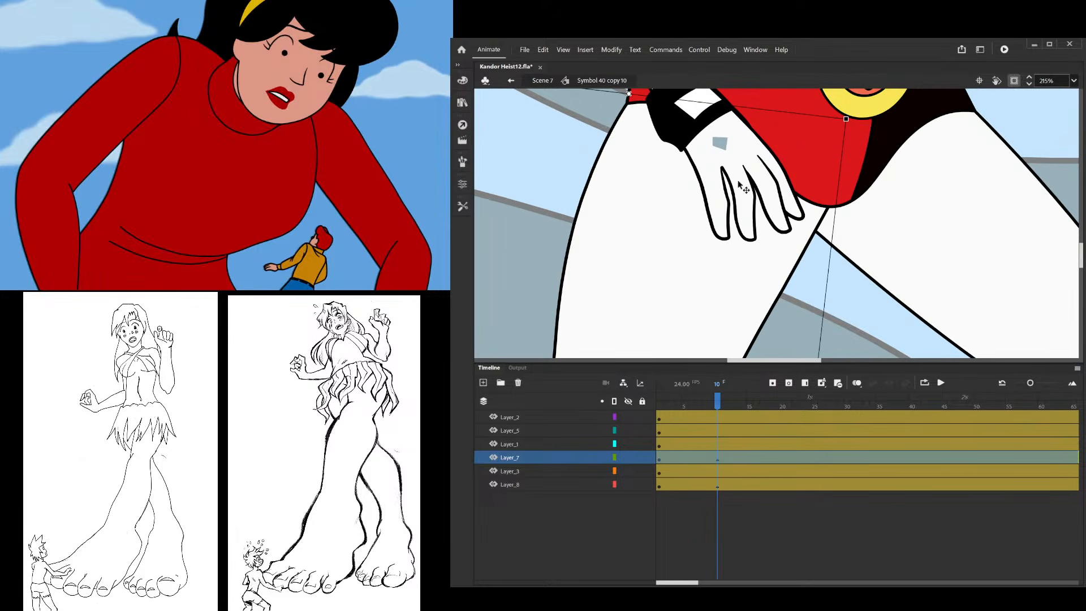
drag(704, 254, 689, 222)
key(ctrl+z)
scroll(707, 300, down, 2)
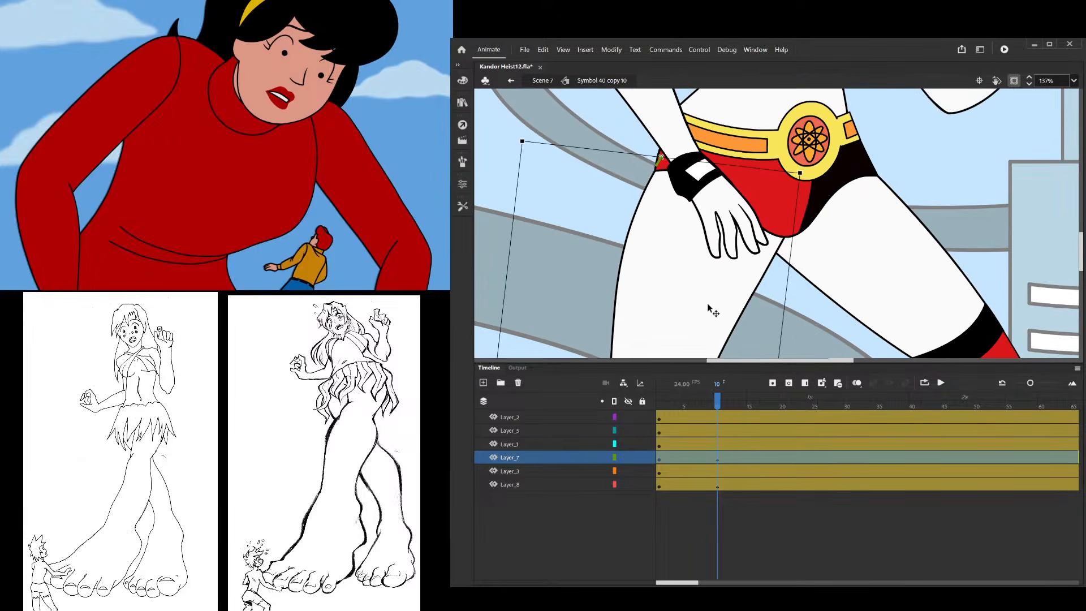
drag(707, 304, 685, 326)
key(ctrl+z)
scroll(718, 206, up, 2)
drag(735, 188, 540, 218)
key(ctrl+z)
Examine the wrist and hand drawings nested inside the hip arm's symbol
double_click(720, 188)
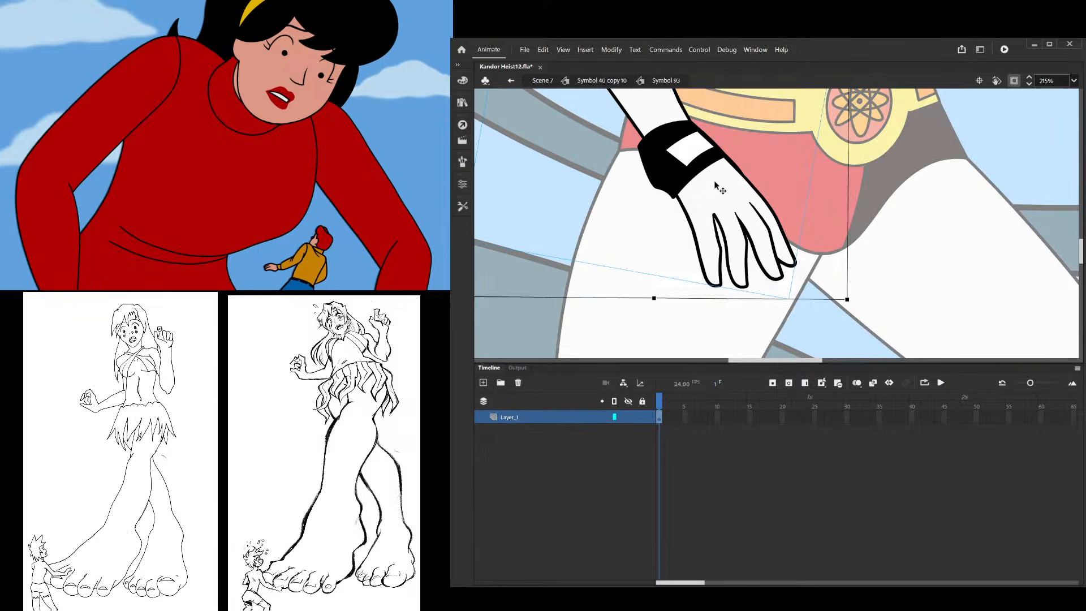
double_click(720, 189)
double_click(720, 189)
click(715, 183)
scroll(714, 184, up, 3)
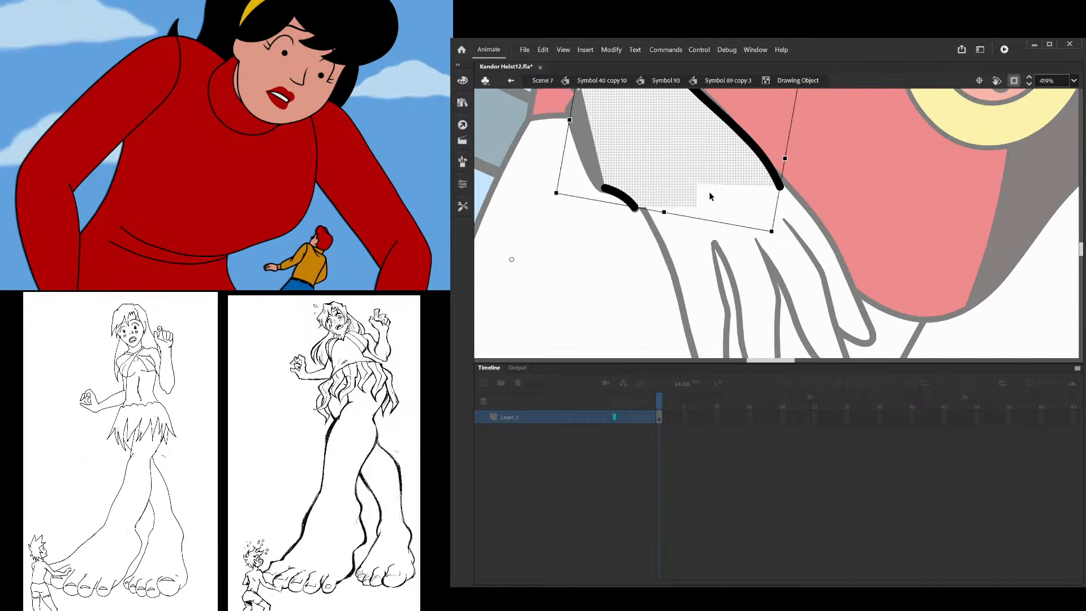
key(Escape)
double_click(871, 151)
click(871, 153)
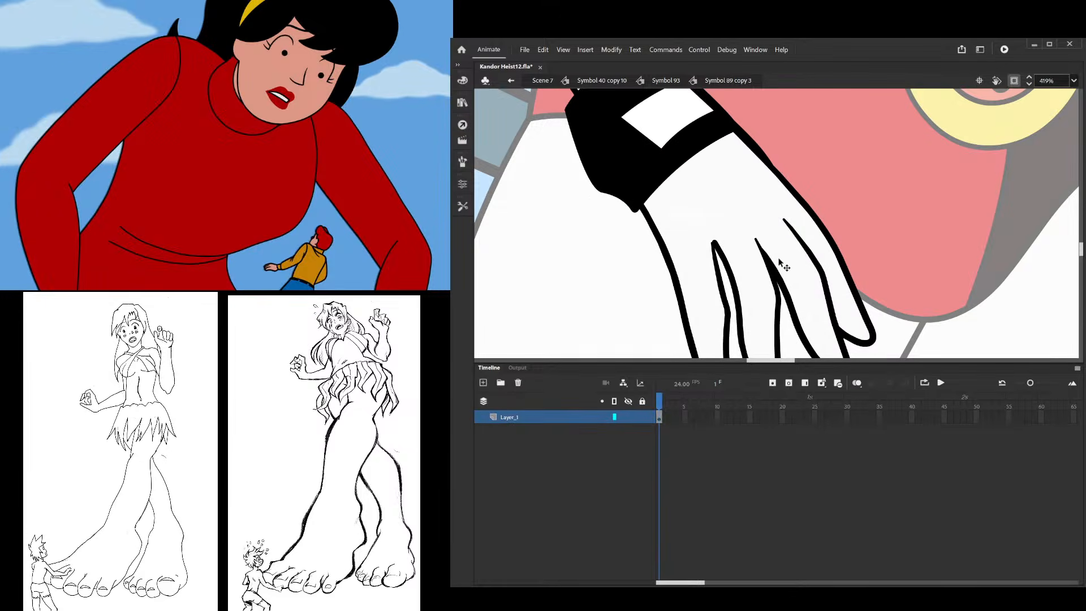
click(781, 261)
double_click(863, 174)
click(864, 172)
scroll(848, 198, down, 4)
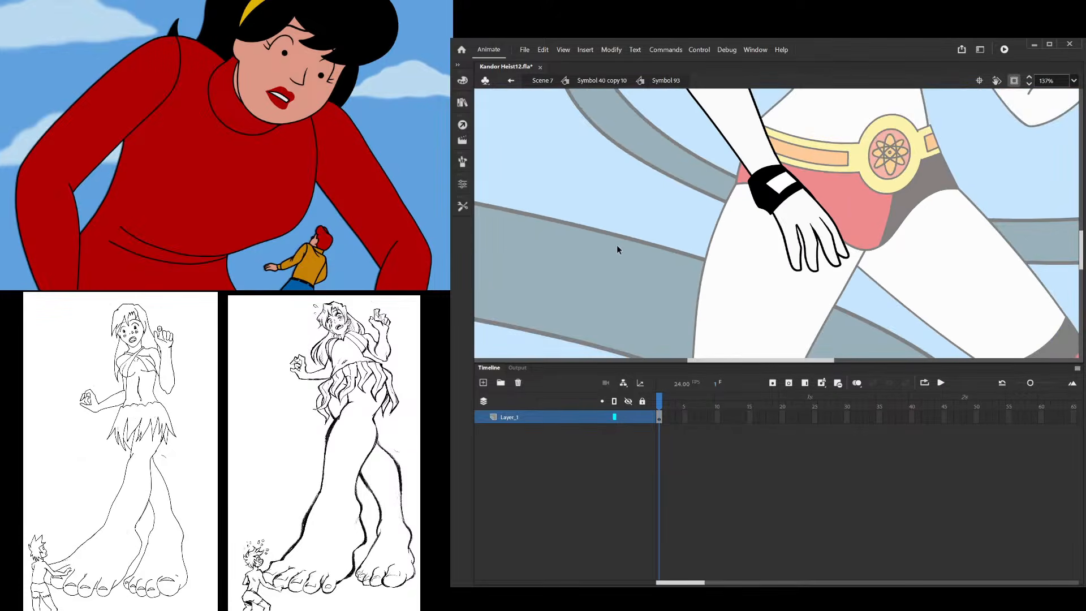
double_click(617, 244)
scroll(640, 246, down, 6)
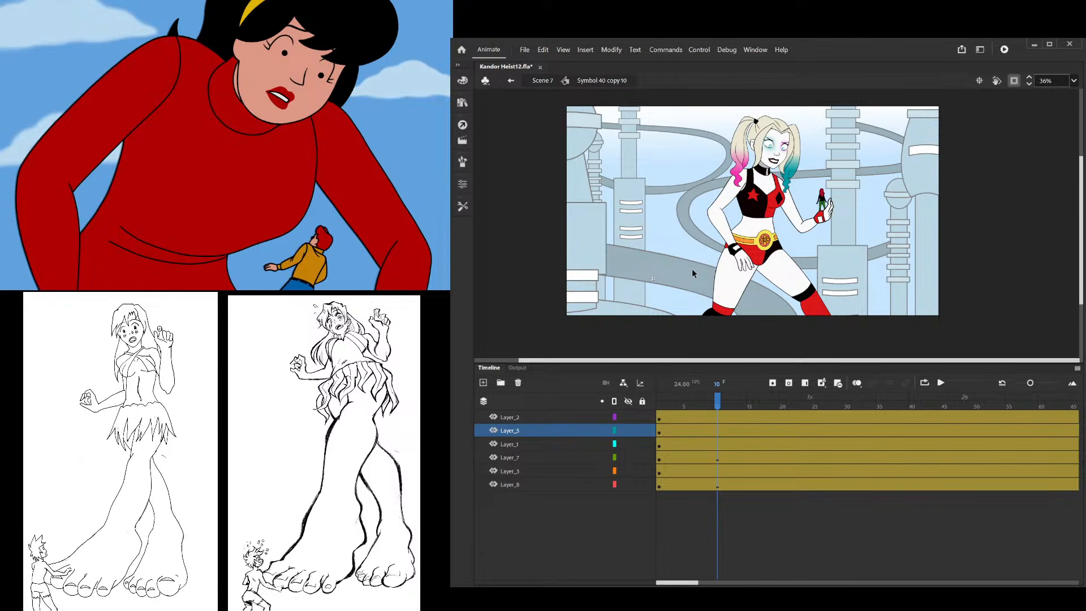
Rotate the Layer_7 leg further outward about its hip joint at frame 10
click(736, 299)
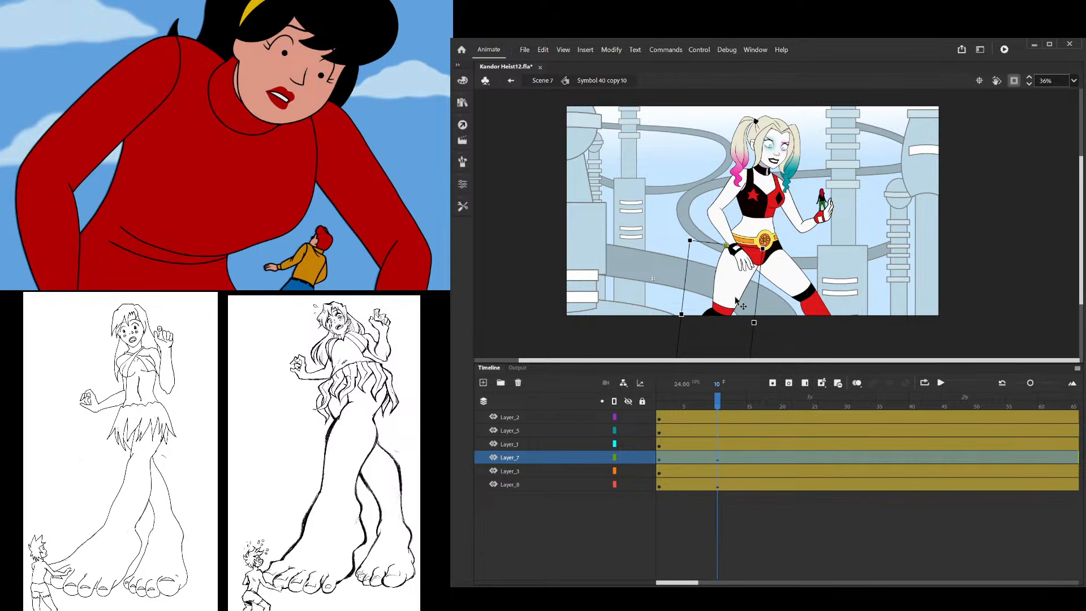
click(788, 278)
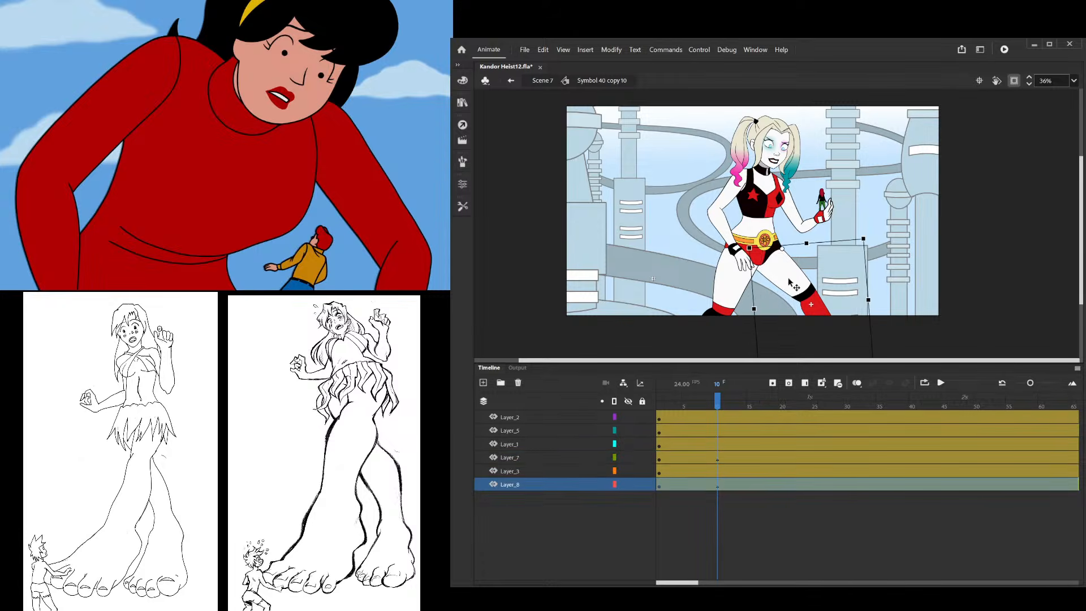
click(705, 208)
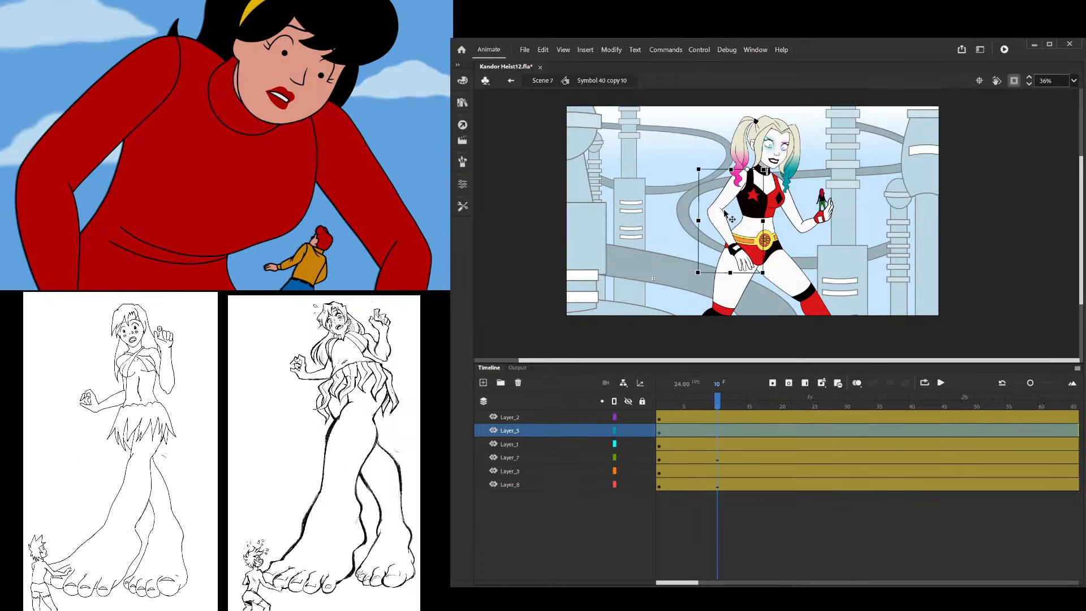
mouse_move(718, 402)
mouse_down()
mouse_move(672, 404)
mouse_move(689, 418)
mouse_move(717, 413)
mouse_up()
click(724, 314)
scroll(750, 306, up, 1)
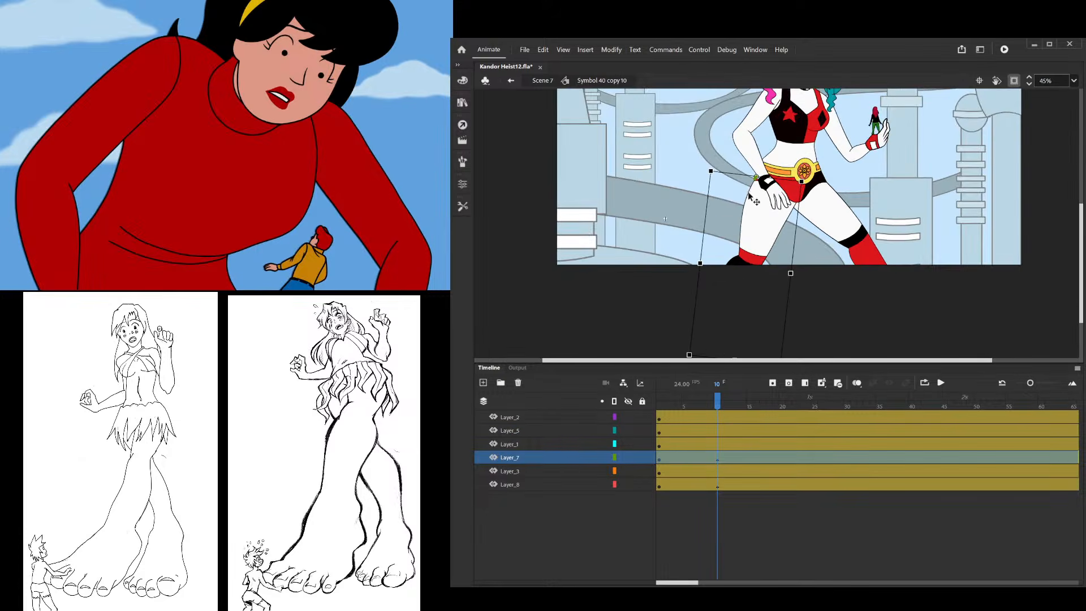
scroll(749, 196, down, 1)
drag(776, 331, 761, 330)
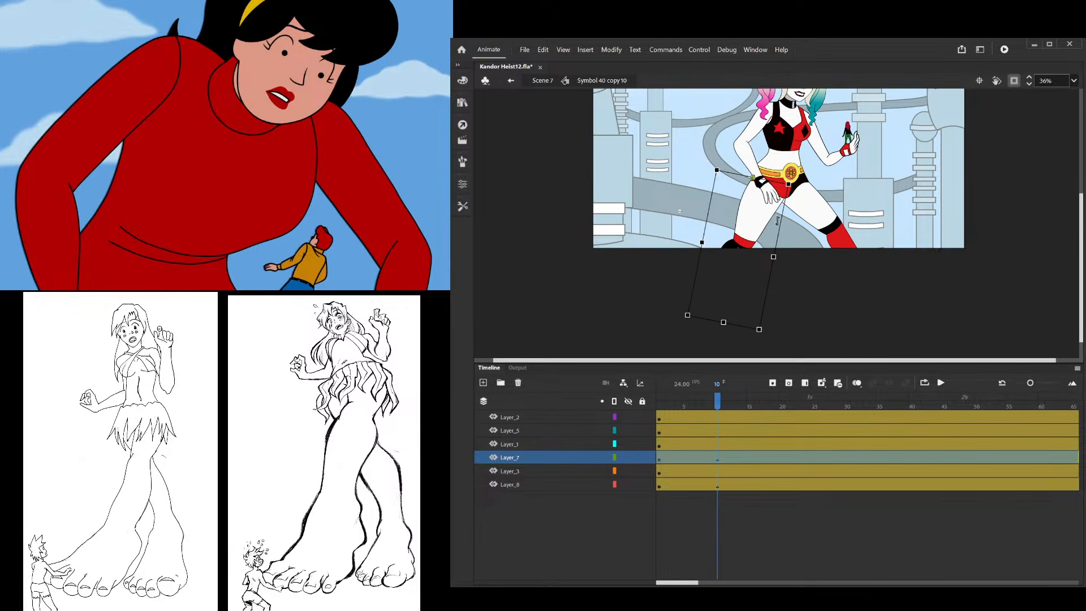
scroll(777, 220, up, 7)
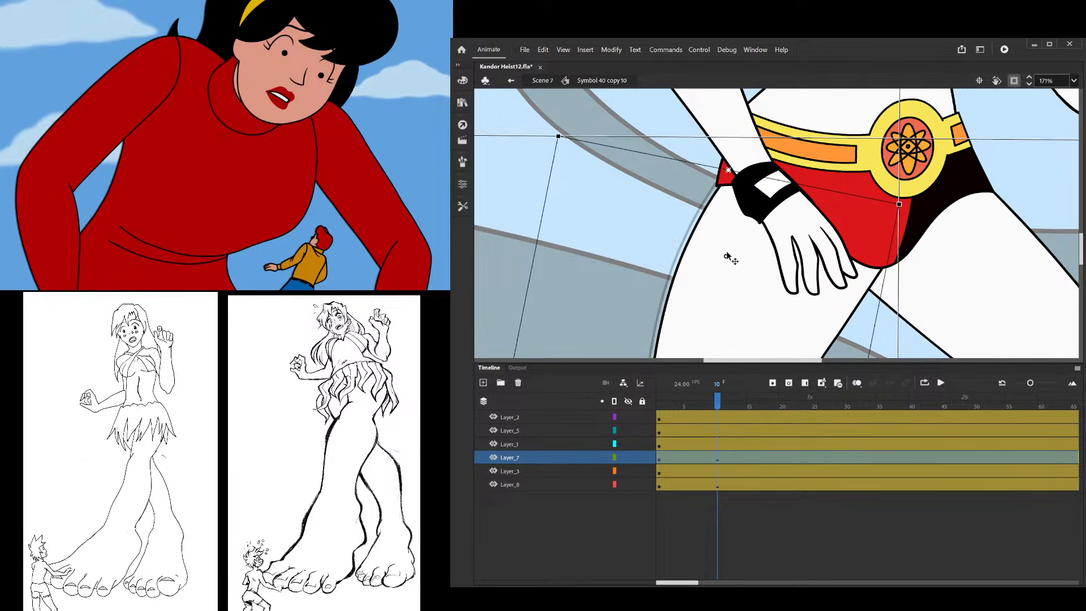
scroll(728, 257, up, 3)
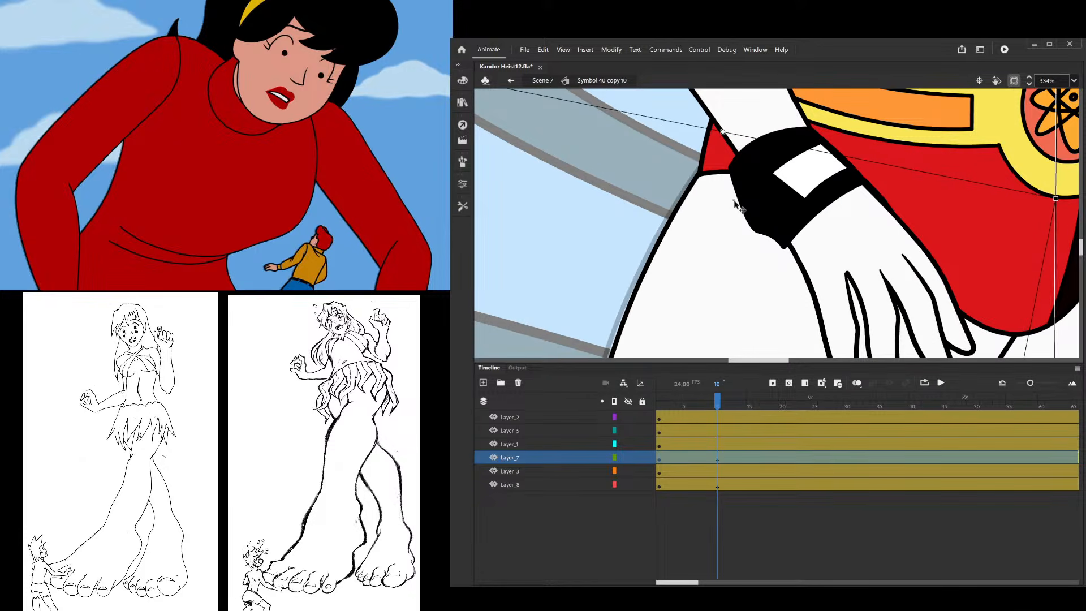
scroll(734, 203, down, 7)
At frame 10, rotate the Layer_5 arm outward about its shoulder so the hand swings away from the hip
click(755, 217)
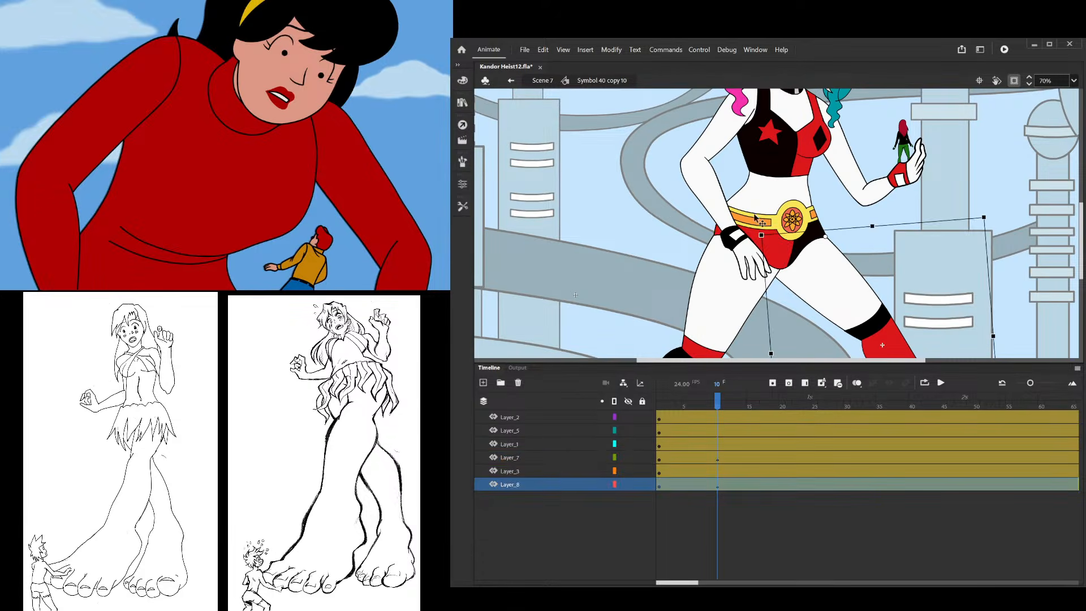
scroll(755, 218, down, 1)
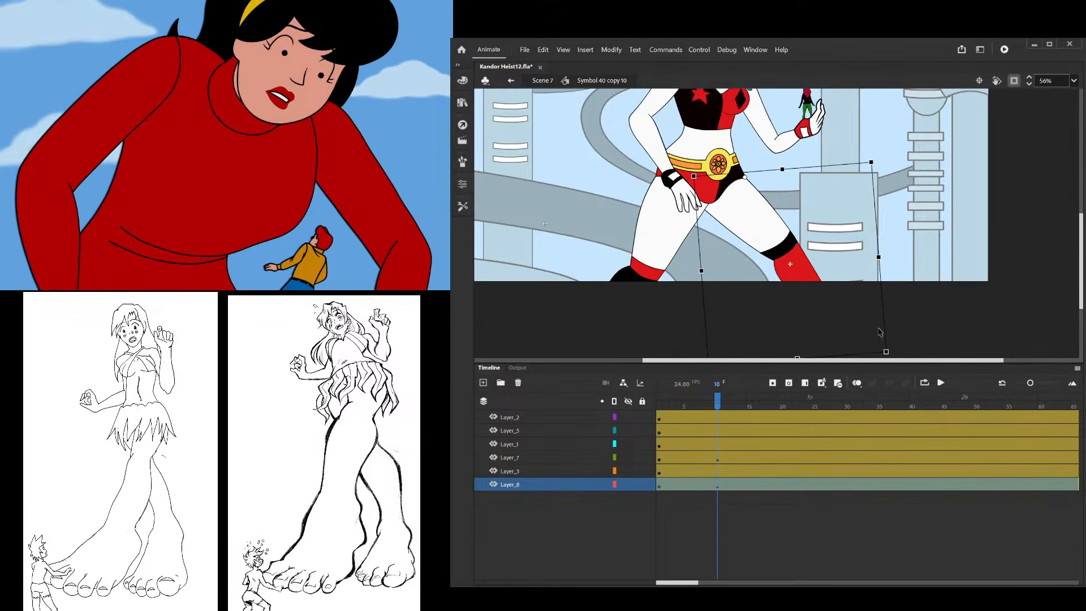
click(818, 182)
scroll(818, 186, down, 3)
scroll(764, 251, up, 3)
click(751, 252)
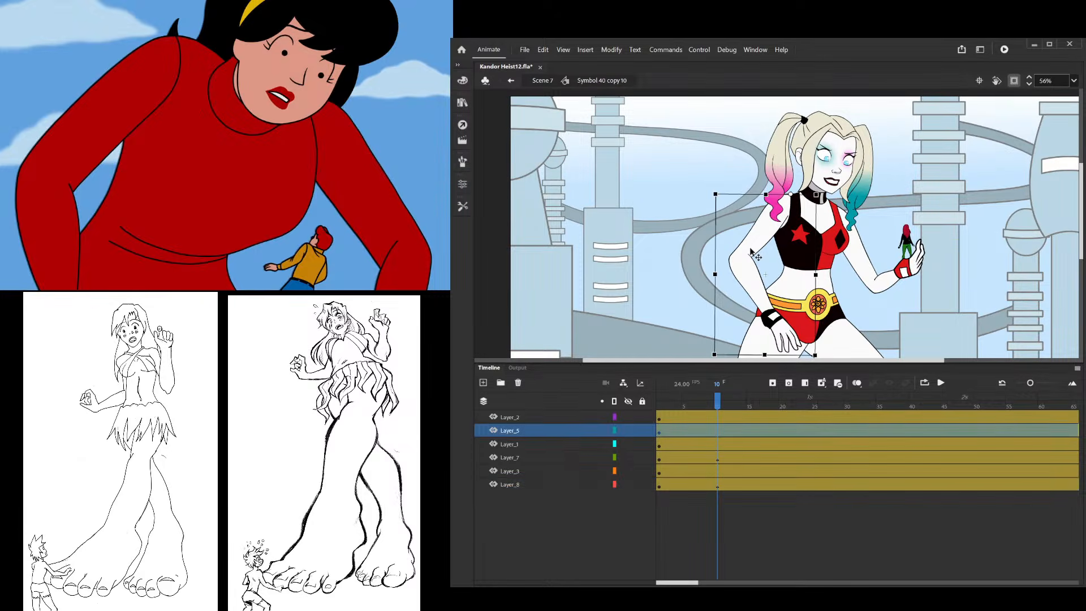
drag(830, 360, 803, 356)
At frame 10, rotate the raised arm on Layer_3 slightly outward and up about its shoulder
click(880, 277)
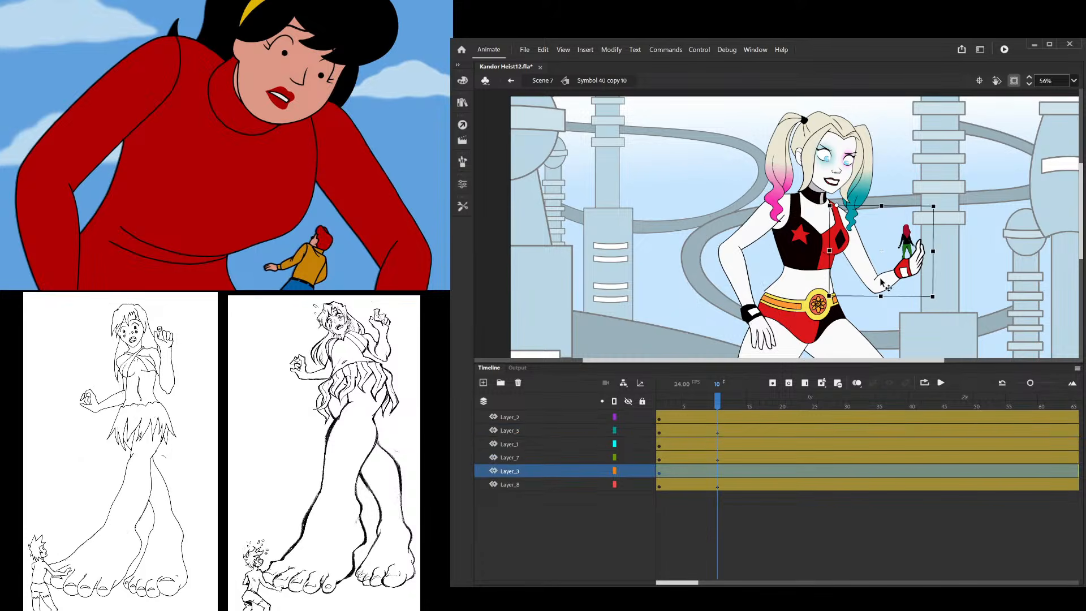
drag(939, 299, 949, 282)
click(942, 326)
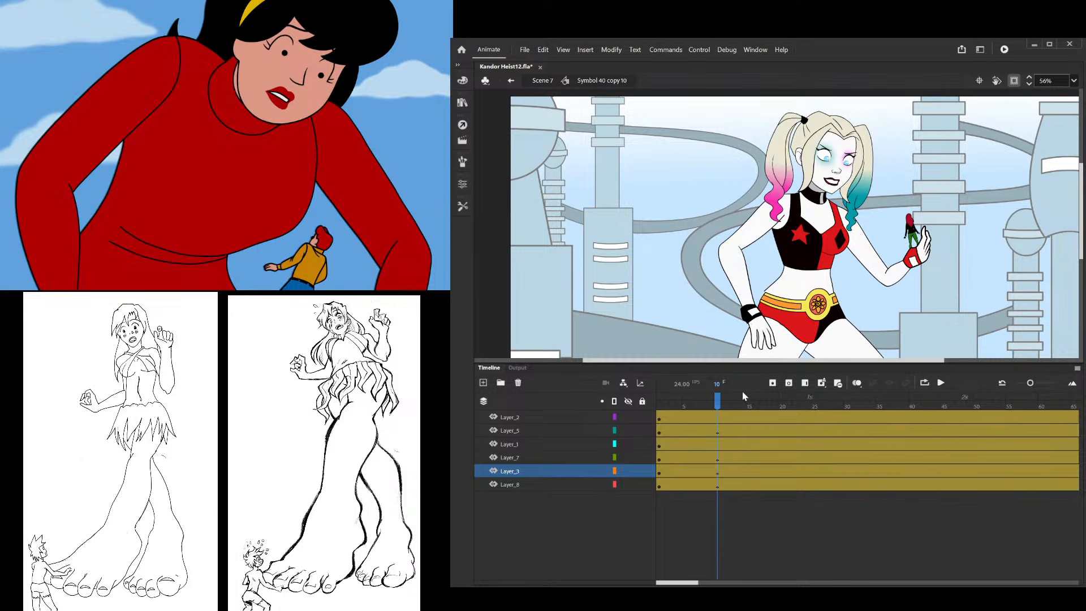
mouse_move(717, 401)
mouse_down()
mouse_move(658, 399)
mouse_move(717, 401)
mouse_up()
Shift the Layer_2 head slightly at frame 10 and scrub the timeline to check the motion
click(845, 149)
scroll(845, 150, up, 5)
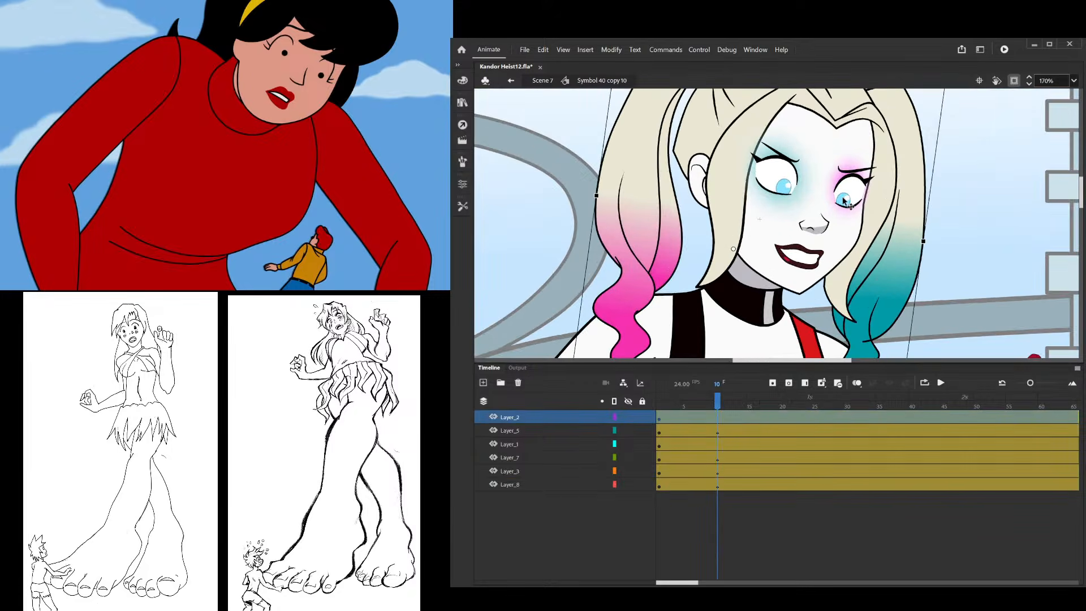
scroll(754, 228, down, 3)
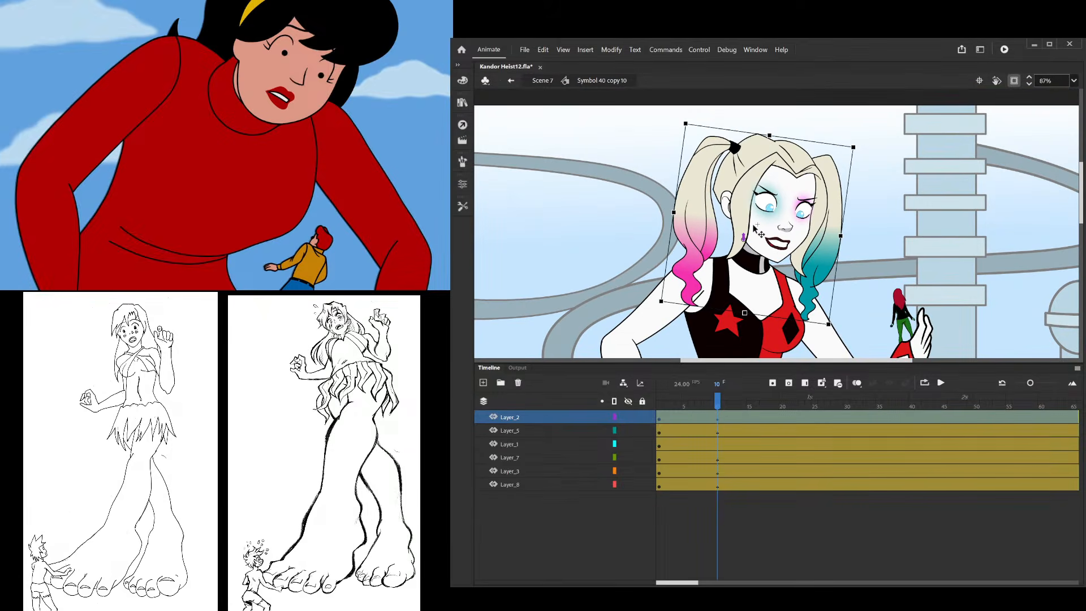
scroll(764, 229, down, 4)
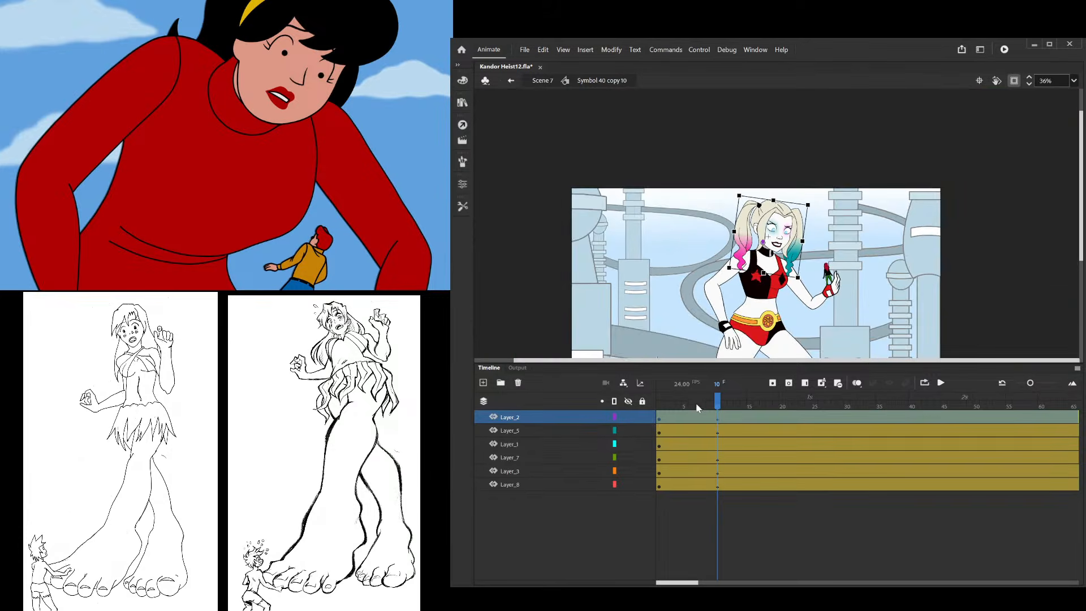
drag(695, 407, 718, 406)
scroll(783, 273, up, 2)
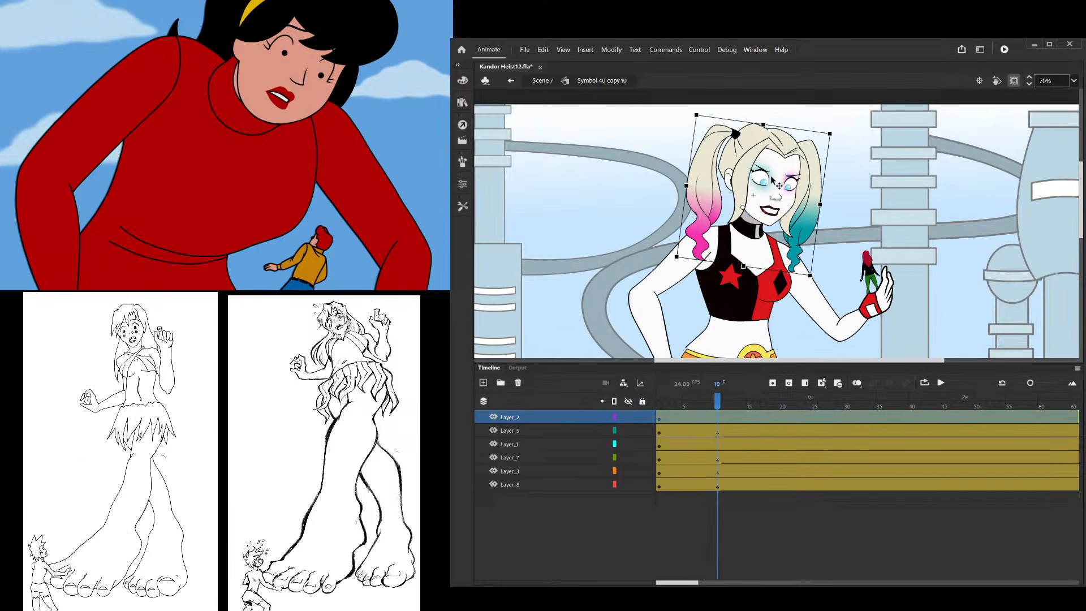
click(943, 195)
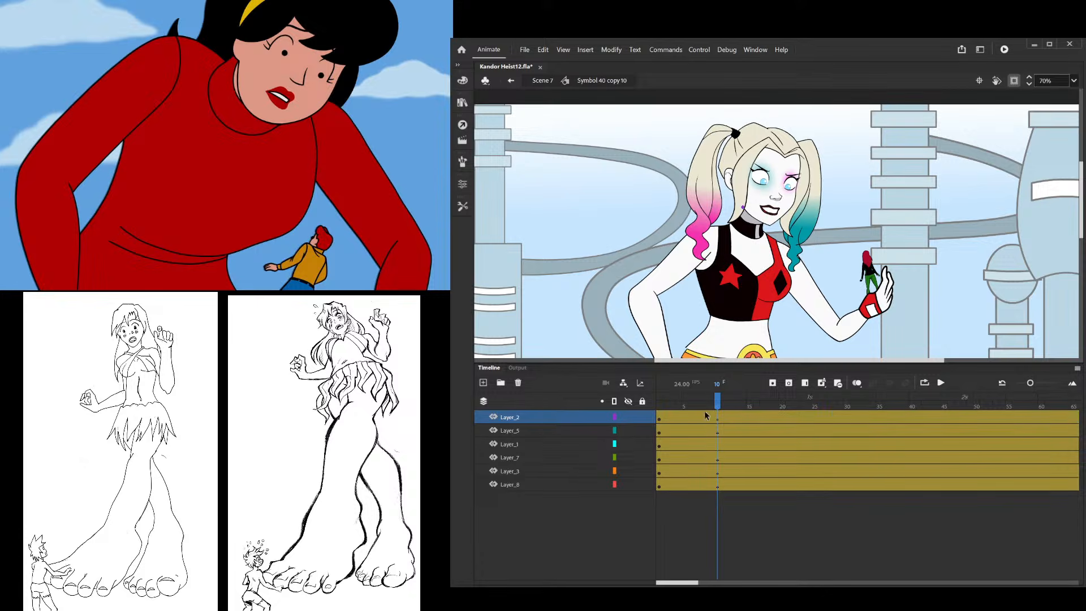
mouse_move(714, 404)
mouse_down()
mouse_move(640, 407)
mouse_move(718, 406)
mouse_up()
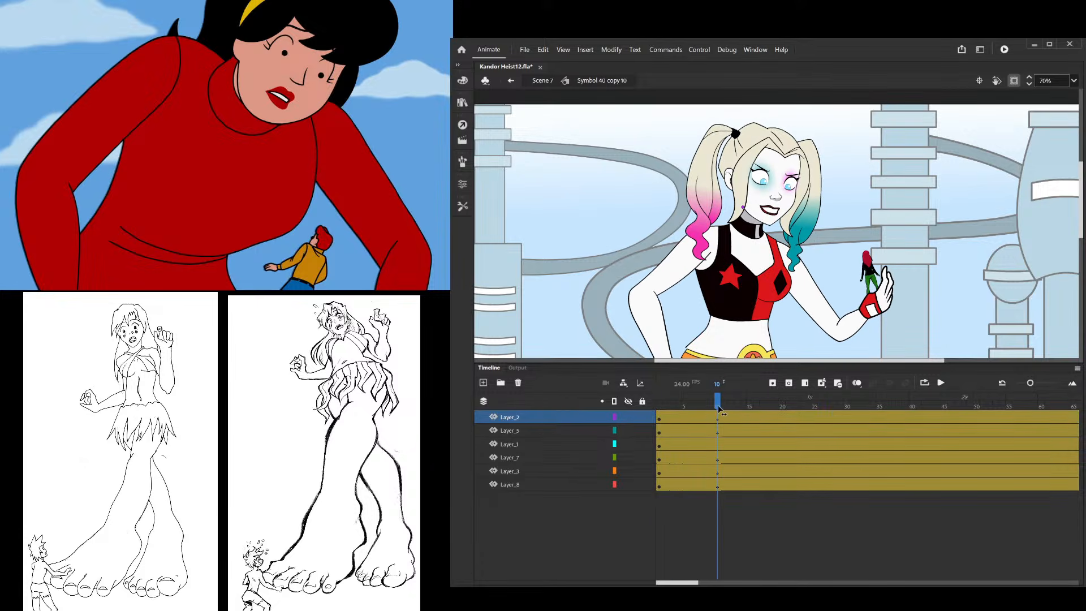
Open the Layer_1 torso symbol and enter the bare waist's drawing object at the gap above the belt
click(738, 302)
scroll(771, 269, down, 2)
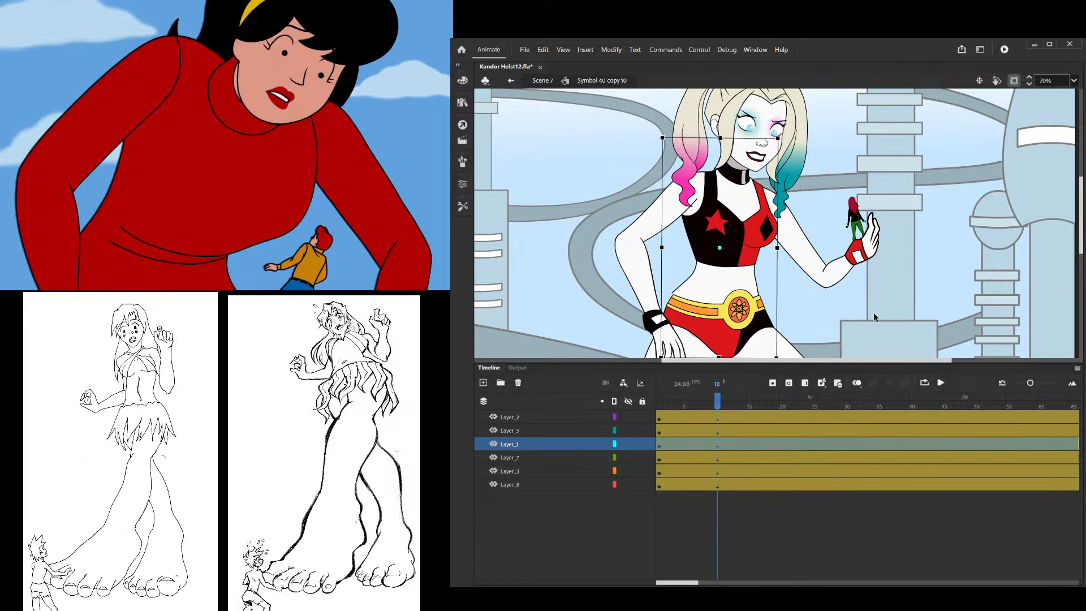
scroll(714, 314, down, 2)
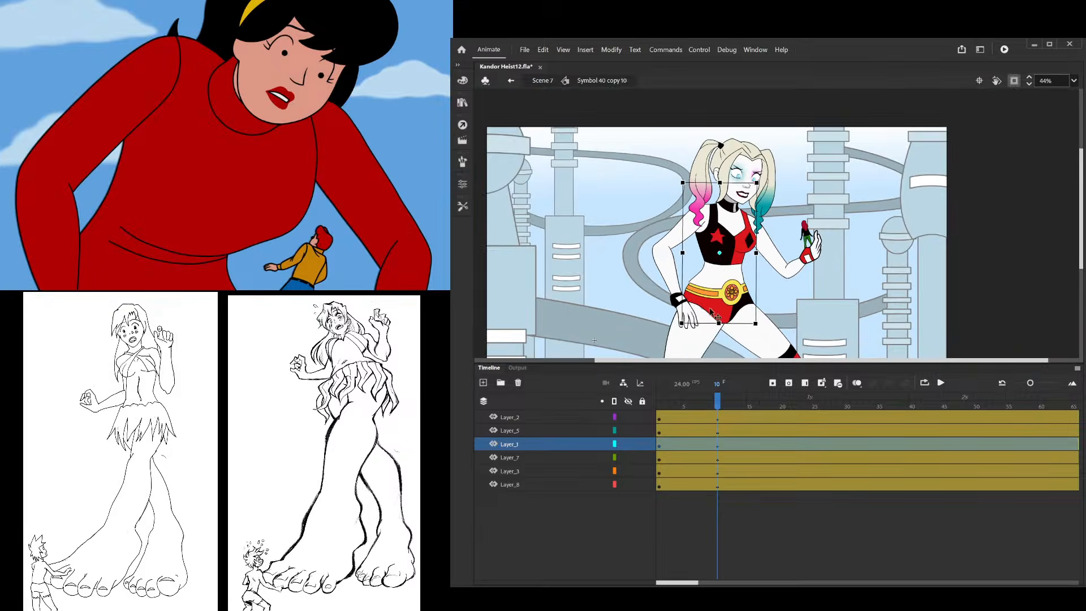
scroll(712, 313, up, 3)
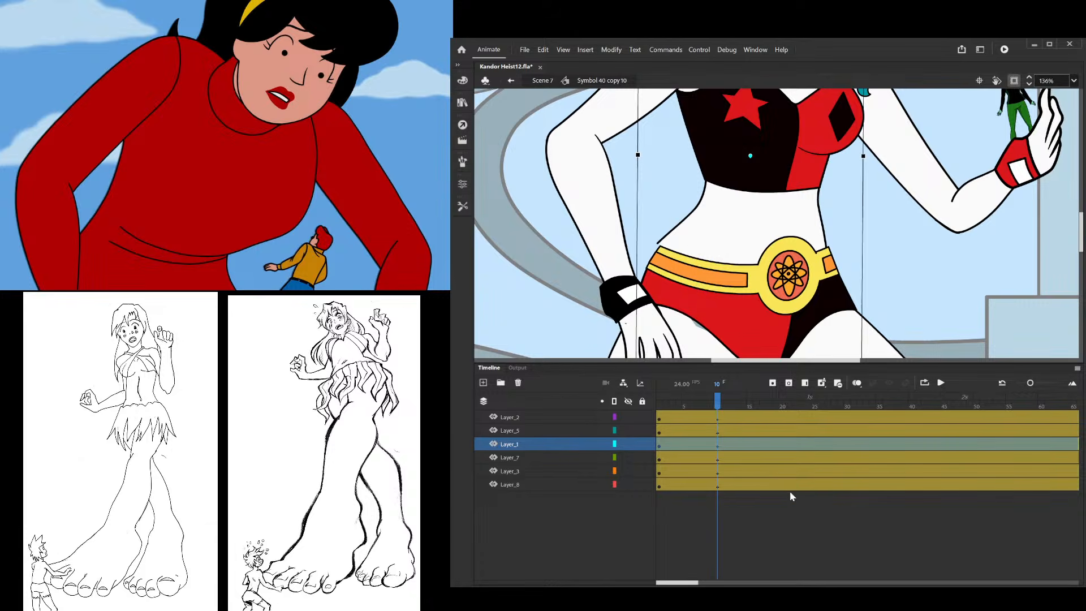
double_click(687, 226)
scroll(645, 227, down, 2)
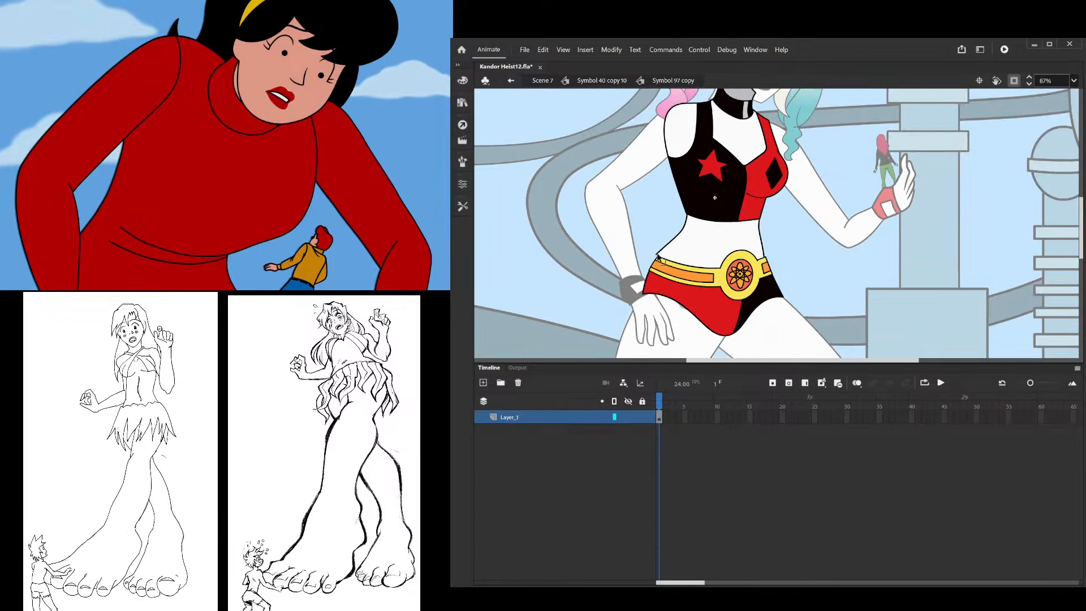
scroll(651, 252, up, 6)
double_click(677, 262)
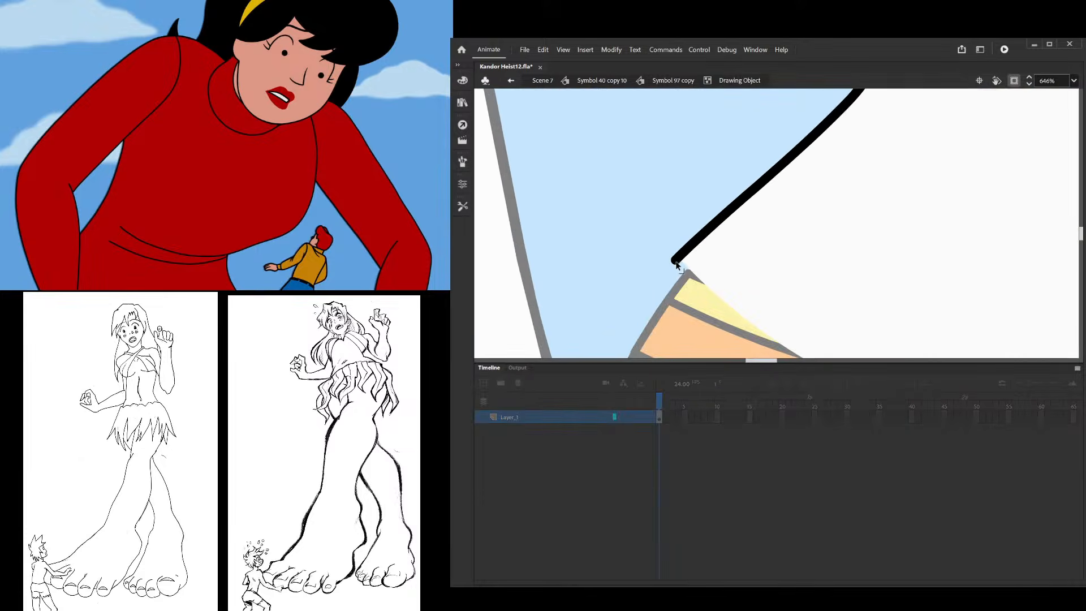
Reshape the waist's lower edge and extend the end of its side outline down to the belt's outer upper corner
drag(676, 261, 685, 295)
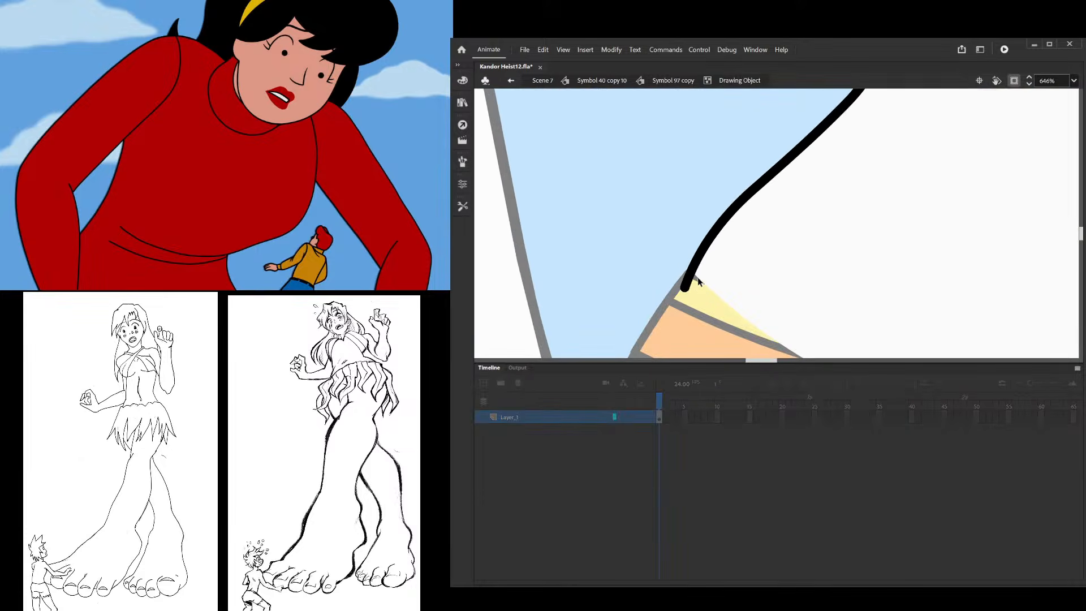
key(ctrl+z)
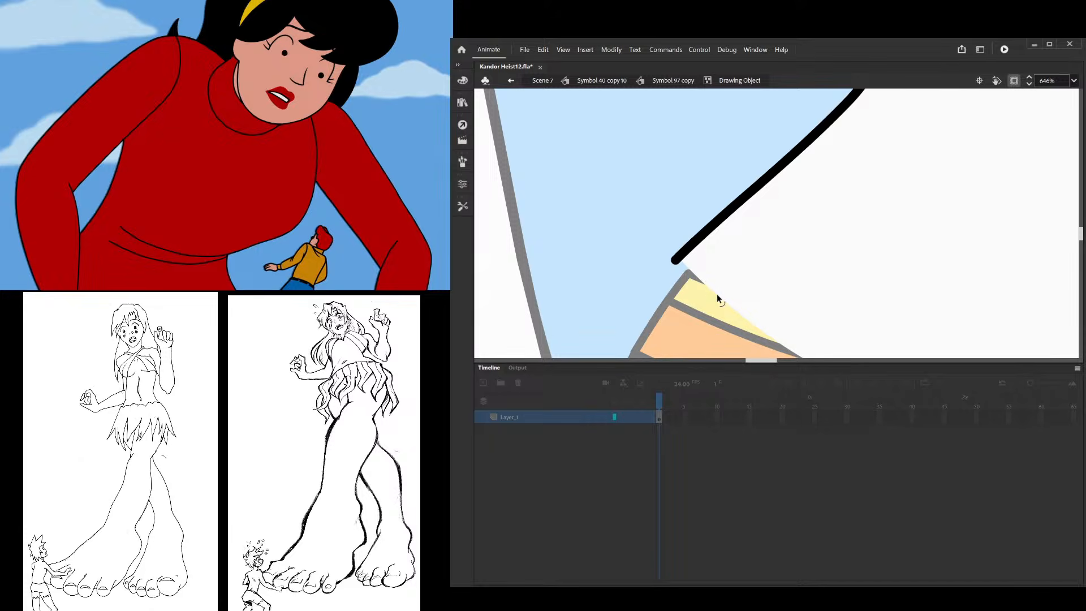
drag(717, 294, 736, 293)
mouse_move(677, 264)
mouse_down()
mouse_move(678, 308)
mouse_move(681, 292)
mouse_up()
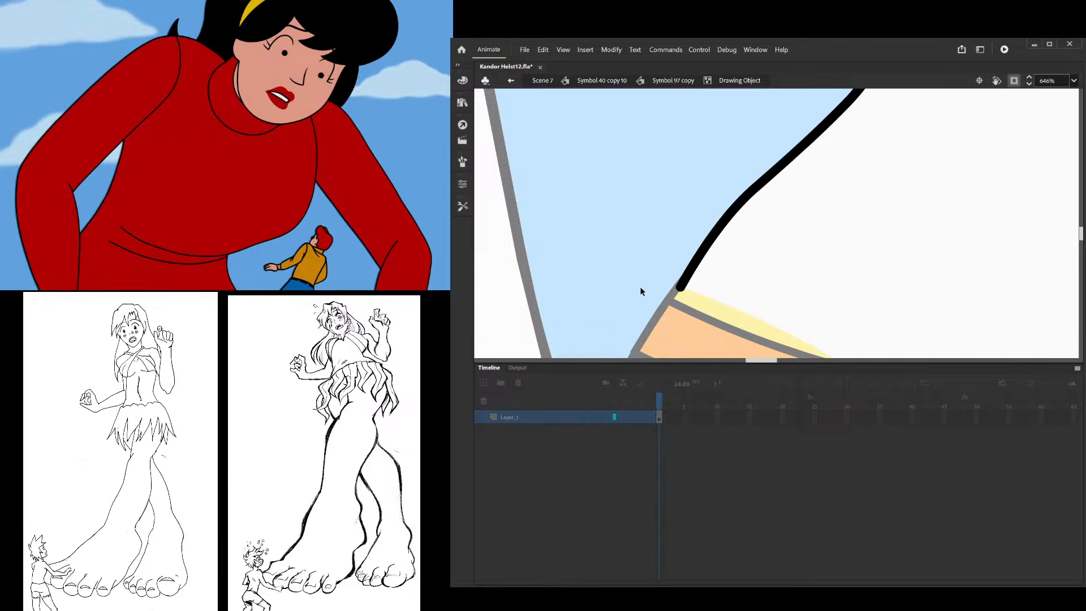
double_click(634, 284)
click(634, 284)
scroll(642, 284, down, 4)
scroll(643, 282, down, 2)
scroll(643, 280, up, 3)
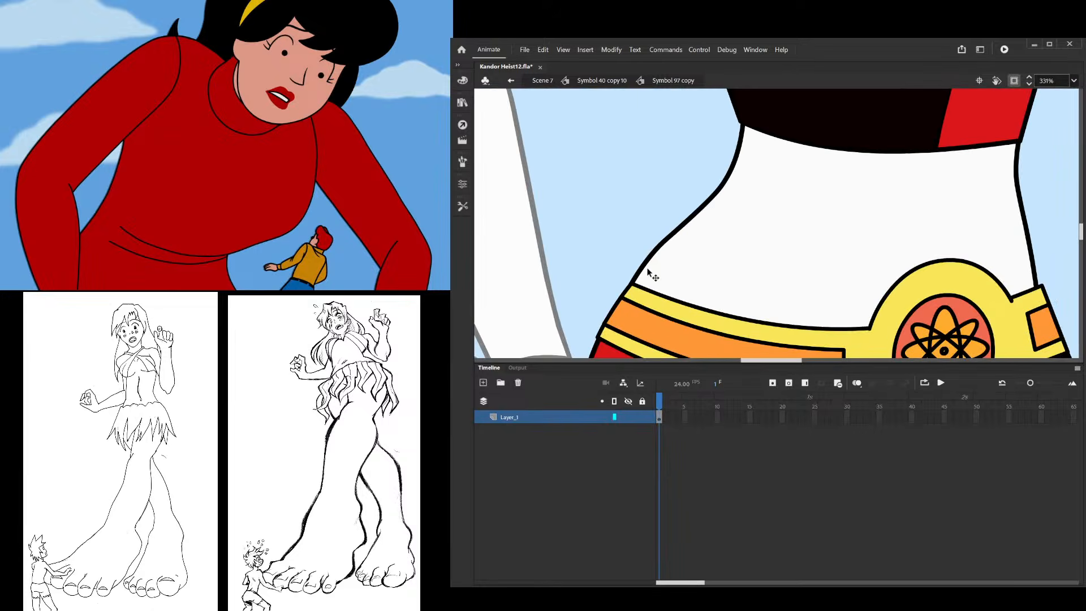
Pull the waist's hip corner slightly further down and outward onto the belt edge, straightening the hip outline
double_click(642, 273)
drag(642, 272, 638, 280)
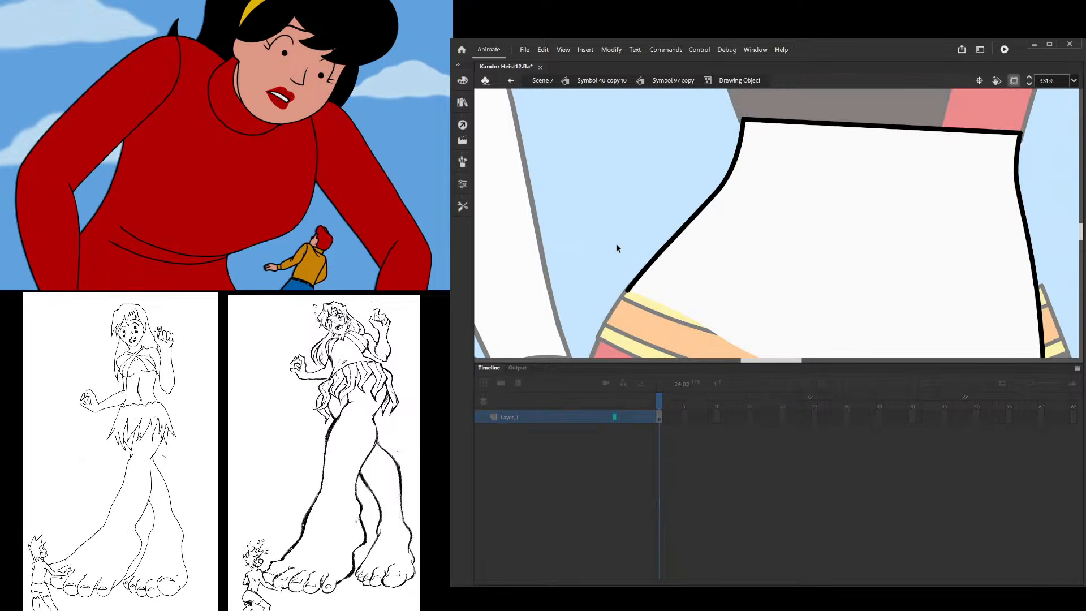
double_click(616, 243)
scroll(614, 241, down, 5)
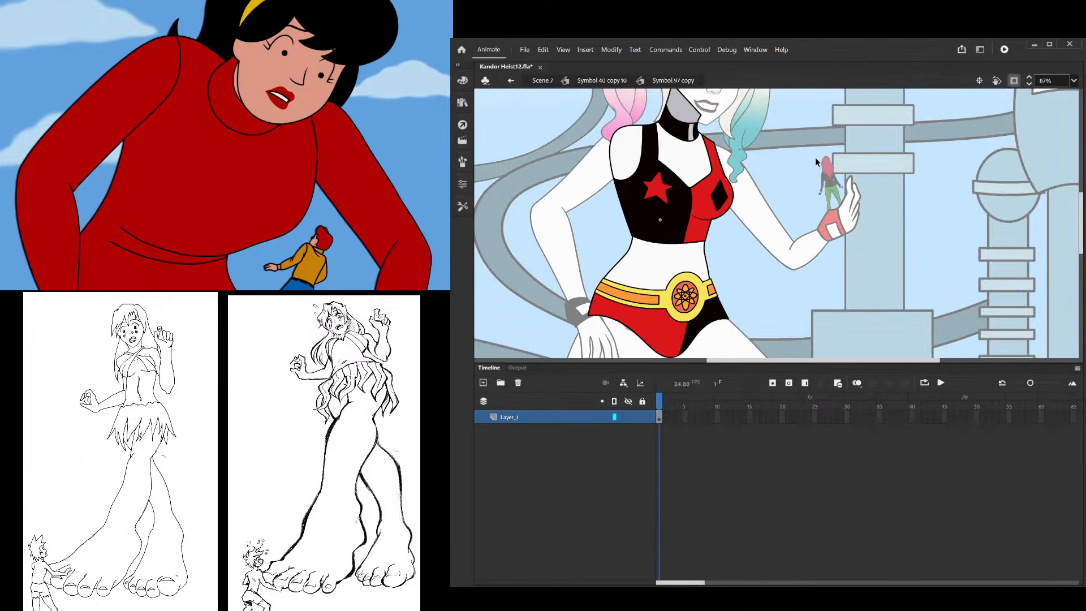
Return to the Scene 7 main timeline, scrub it to check the character's motion, and reopen the character symbol
double_click(798, 155)
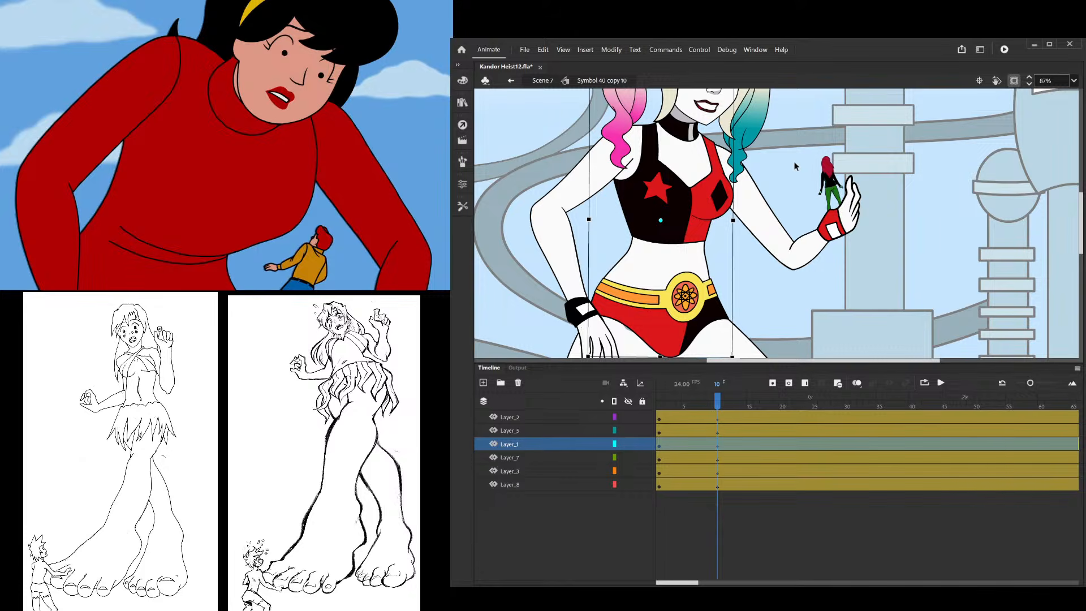
double_click(786, 173)
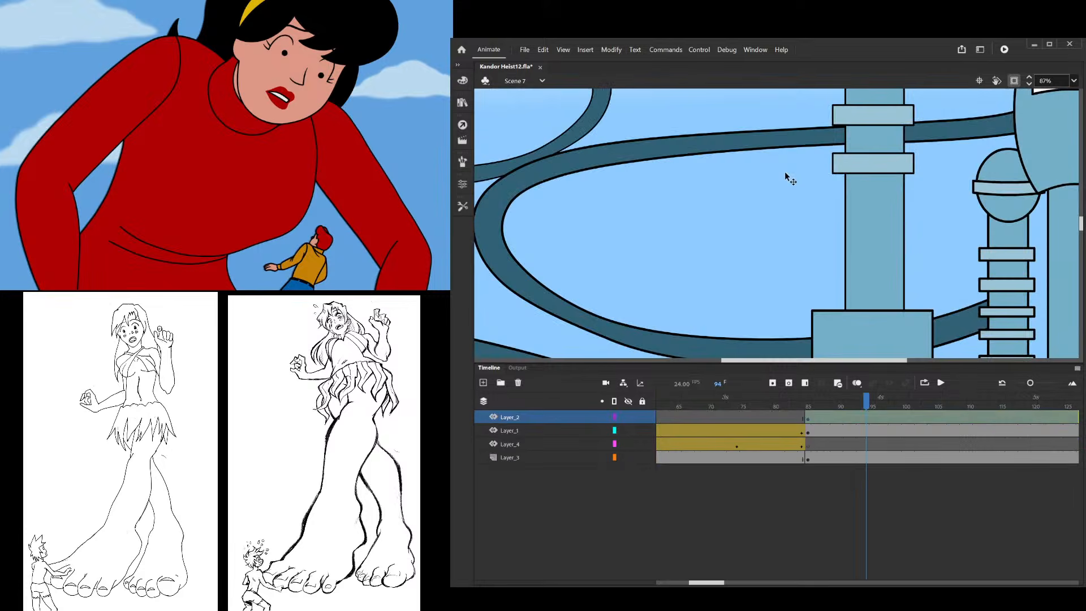
scroll(756, 271, down, 2)
scroll(761, 288, up, 1)
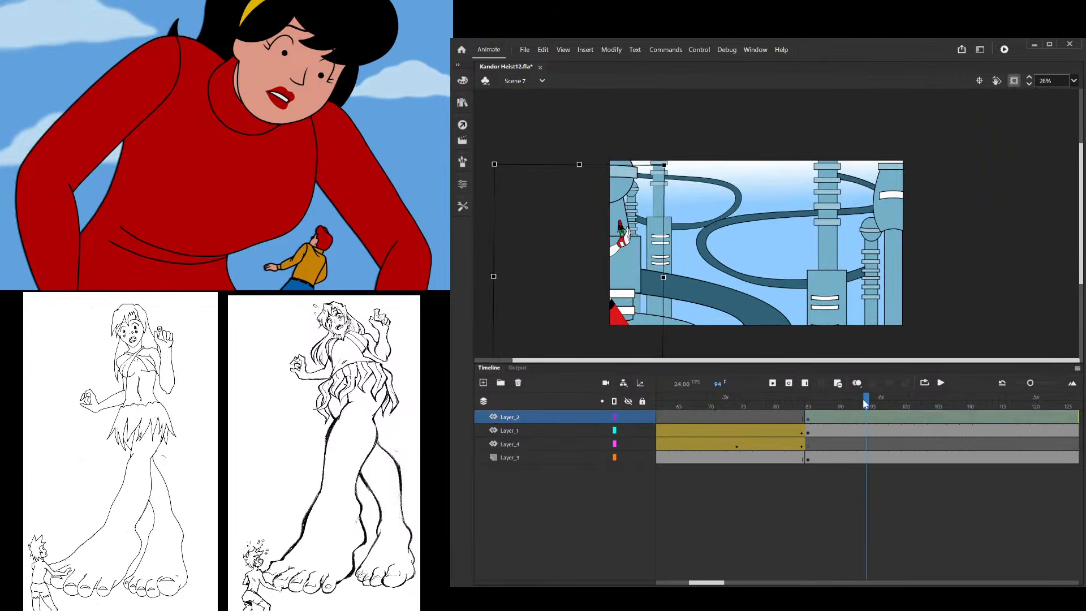
drag(803, 411, 976, 431)
double_click(753, 311)
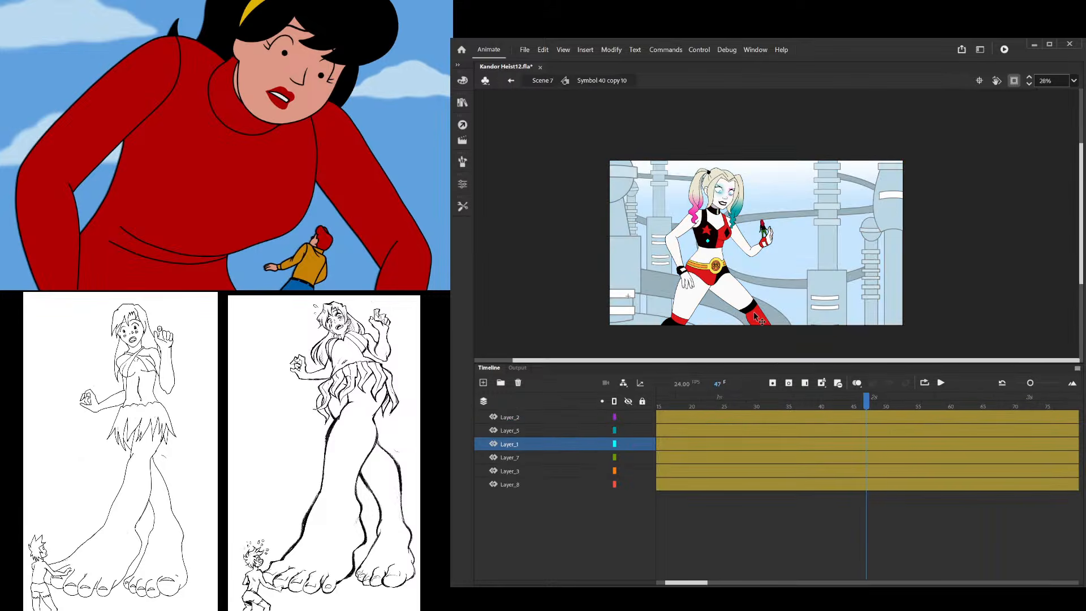
At frame 10, rotate the bent-hand side leg on Layer_7 inward beneath the hips
drag(665, 415, 718, 416)
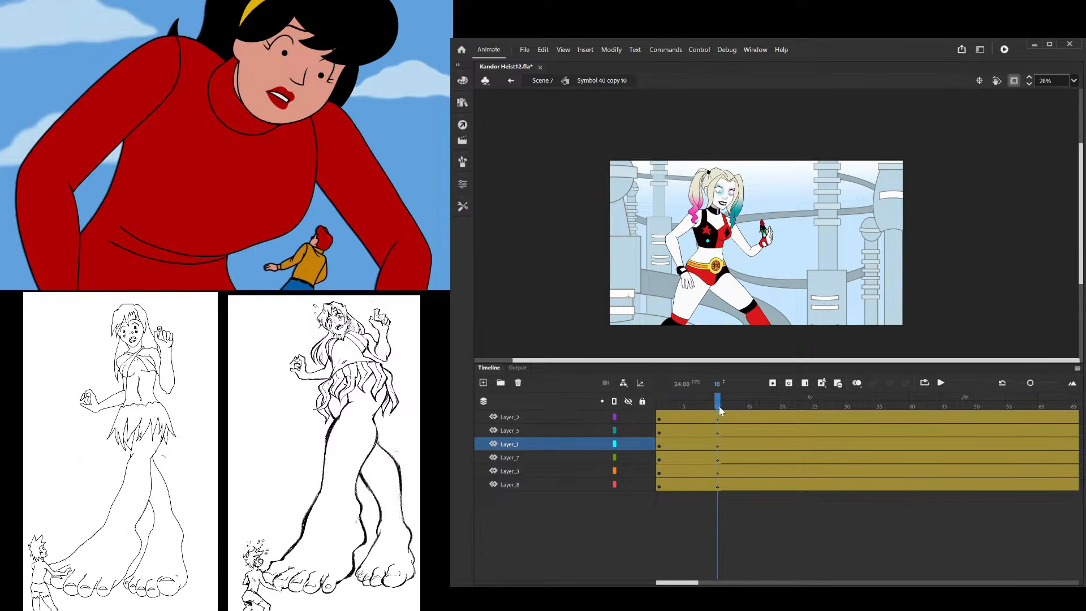
click(681, 330)
scroll(682, 330, down, 2)
scroll(777, 343, up, 3)
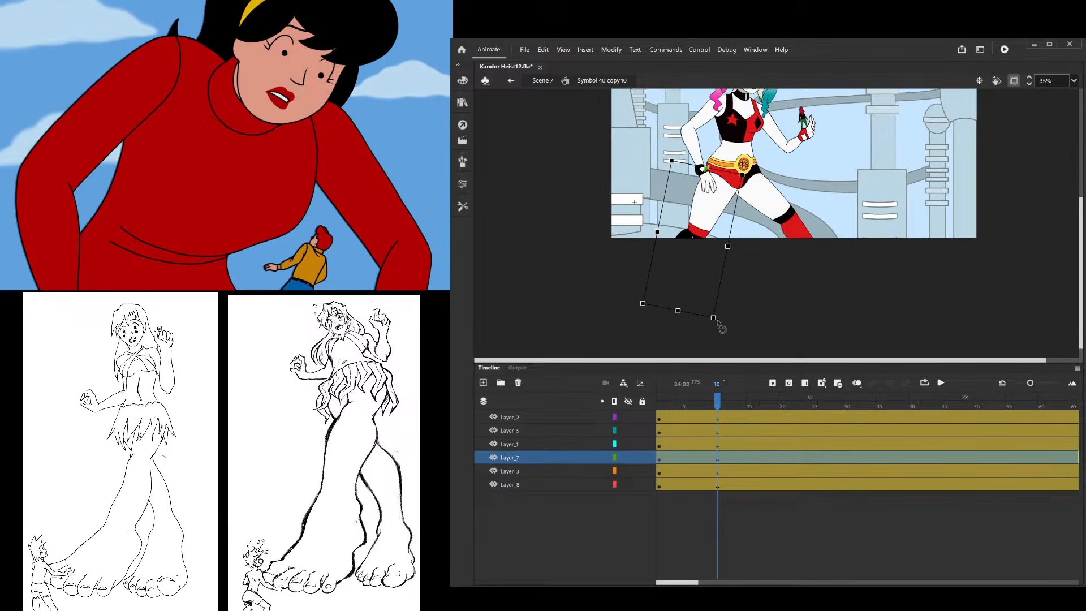
drag(718, 322, 830, 317)
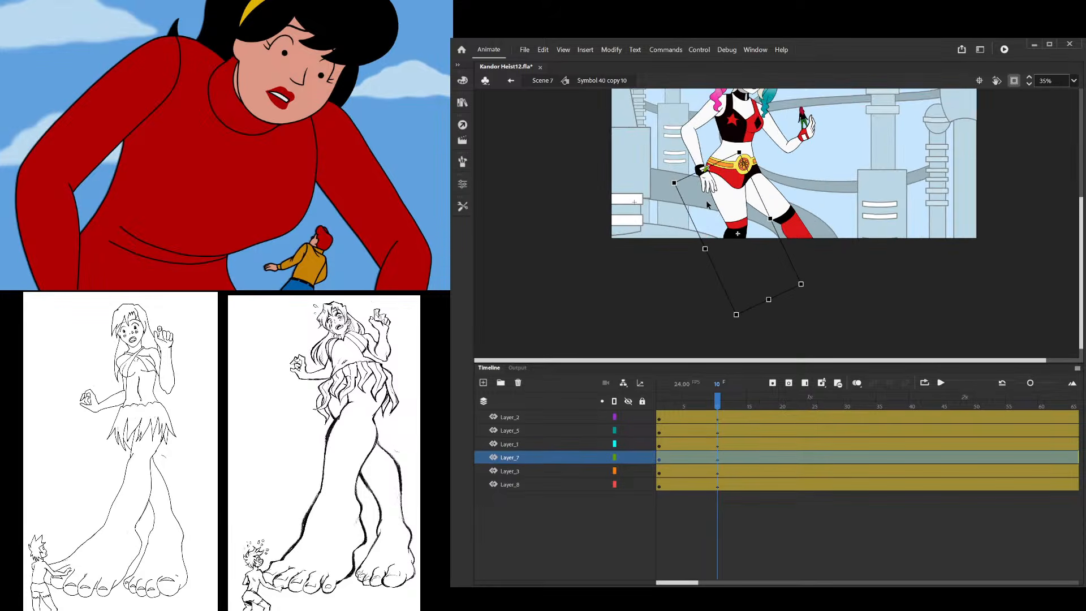
Close the small background gap below the wristband inside the hand's nested Symbol 93, and return to Symbol 40 copy10
scroll(758, 220, up, 3)
scroll(759, 191, up, 1)
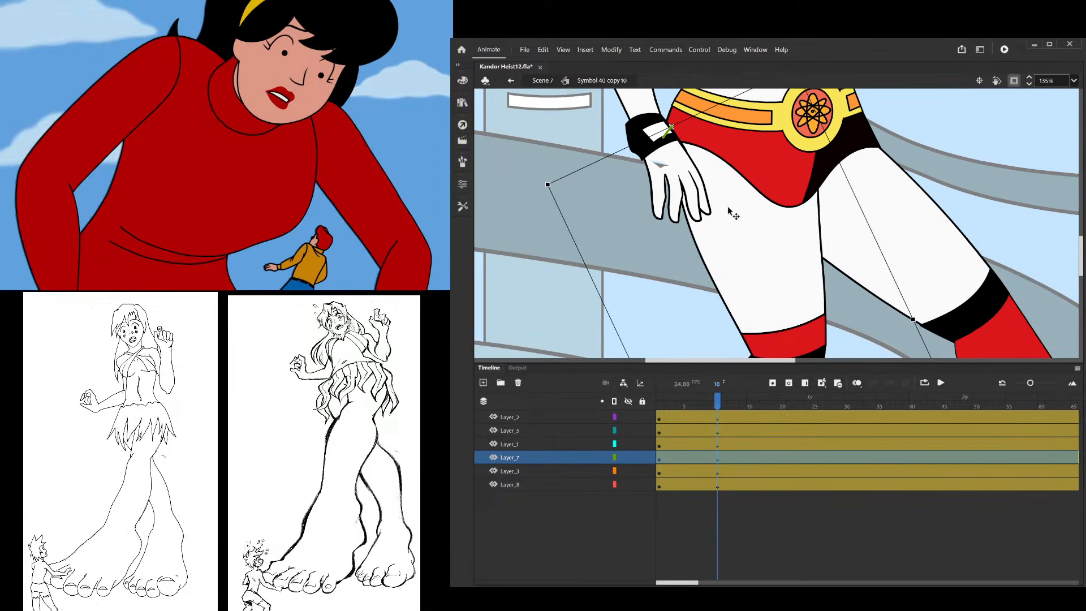
double_click(676, 159)
scroll(645, 181, up, 4)
double_click(637, 195)
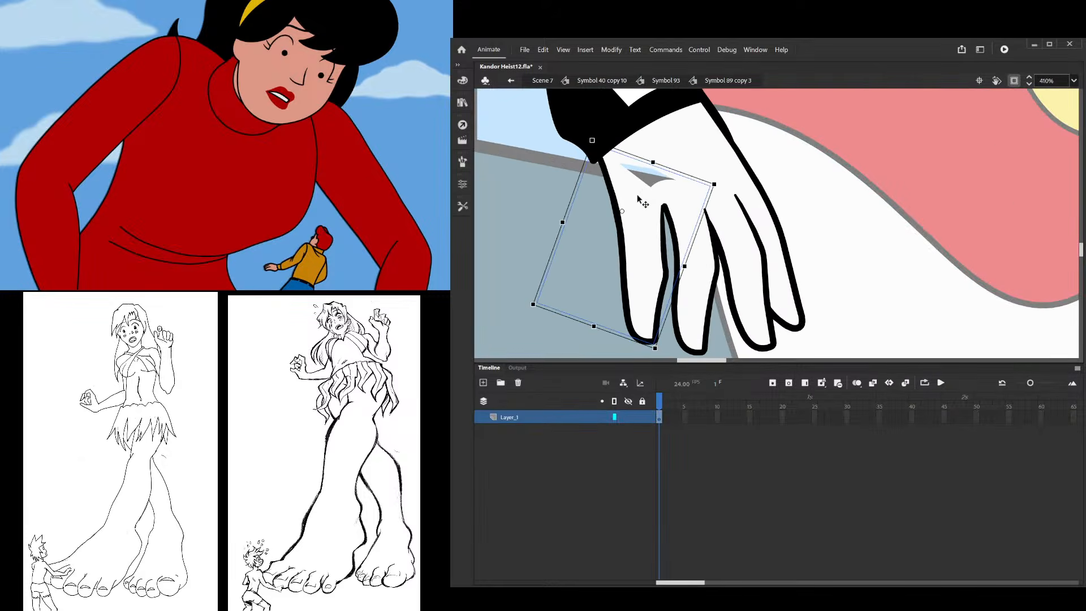
double_click(637, 195)
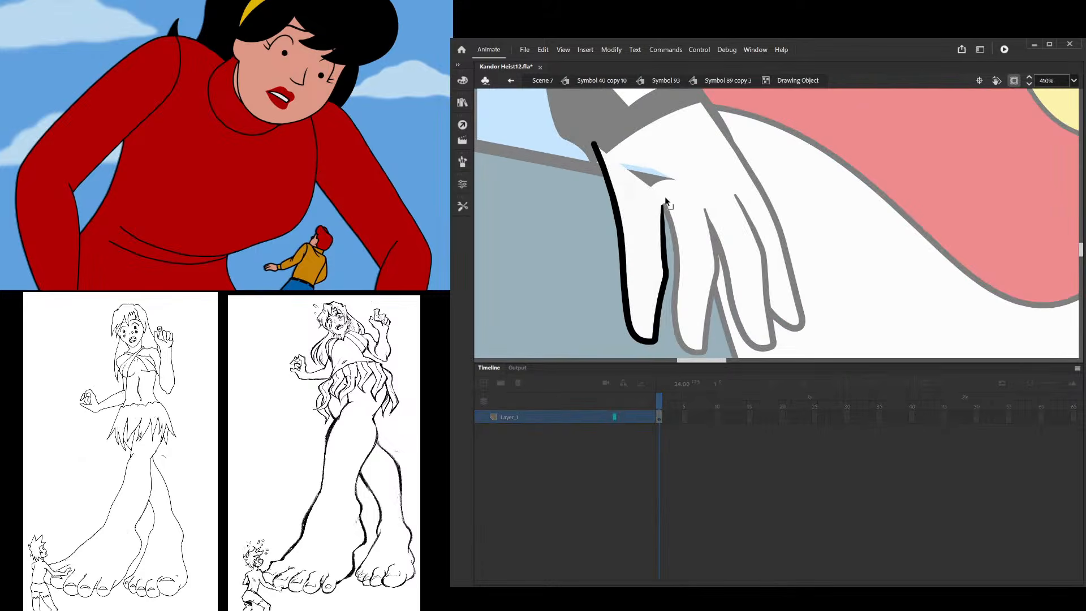
double_click(511, 277)
double_click(519, 260)
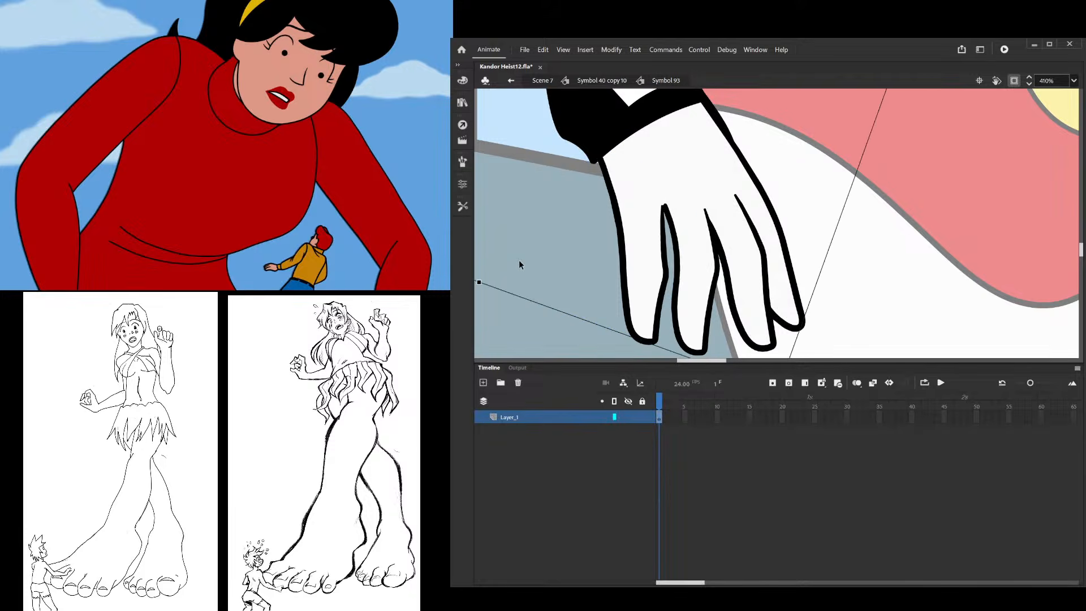
double_click(626, 260)
scroll(807, 216, down, 2)
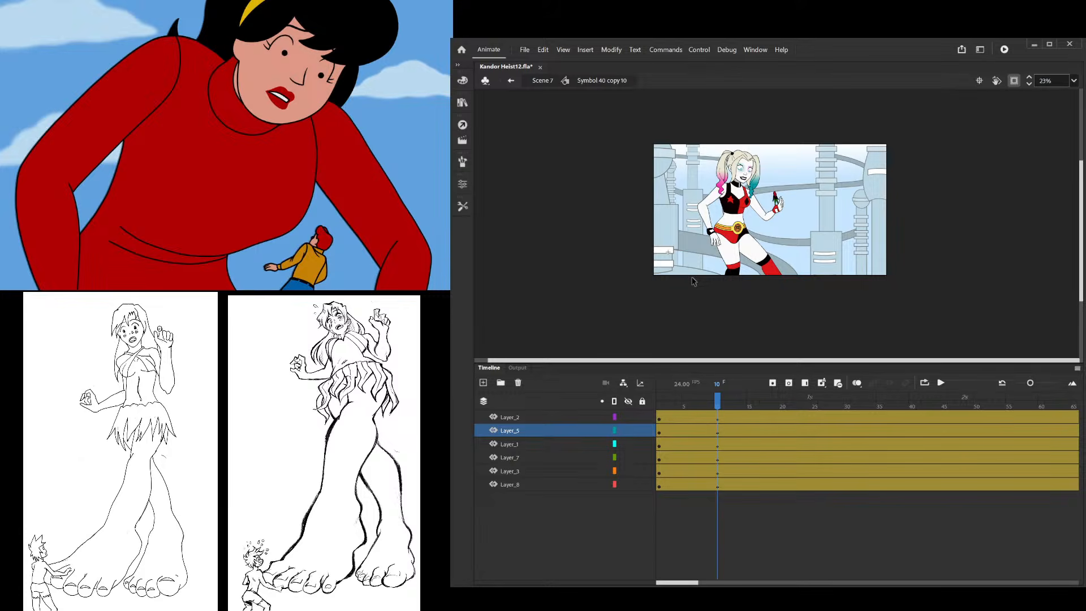
At frame 10, rotate the leg on Layer_8 inward behind the front leg and fit it to the hip
scroll(735, 283, up, 2)
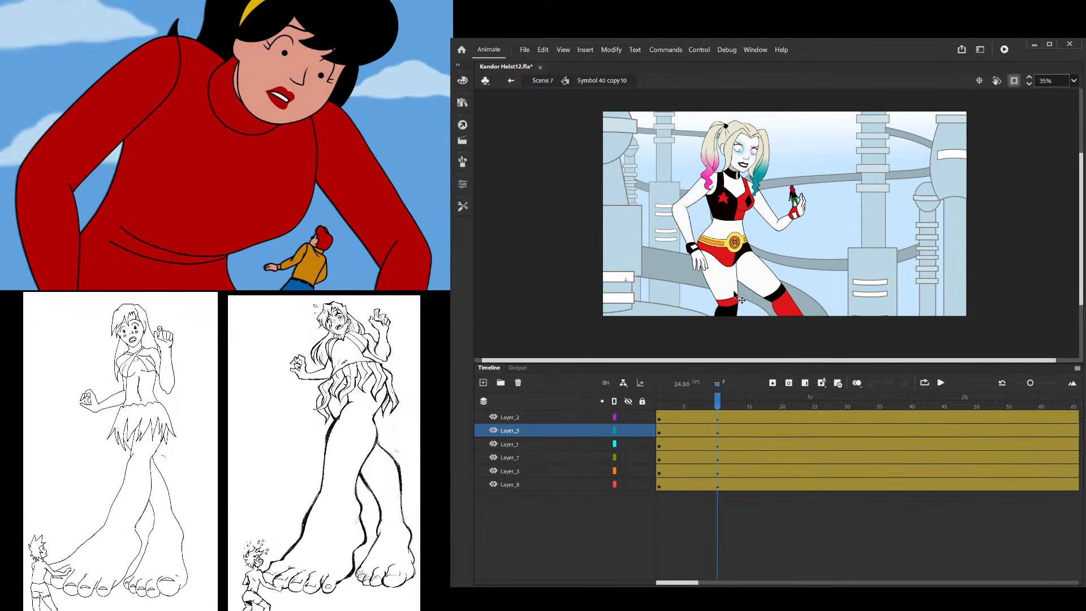
click(741, 299)
mouse_move(718, 400)
mouse_down()
mouse_move(660, 404)
mouse_move(717, 413)
mouse_up()
click(771, 277)
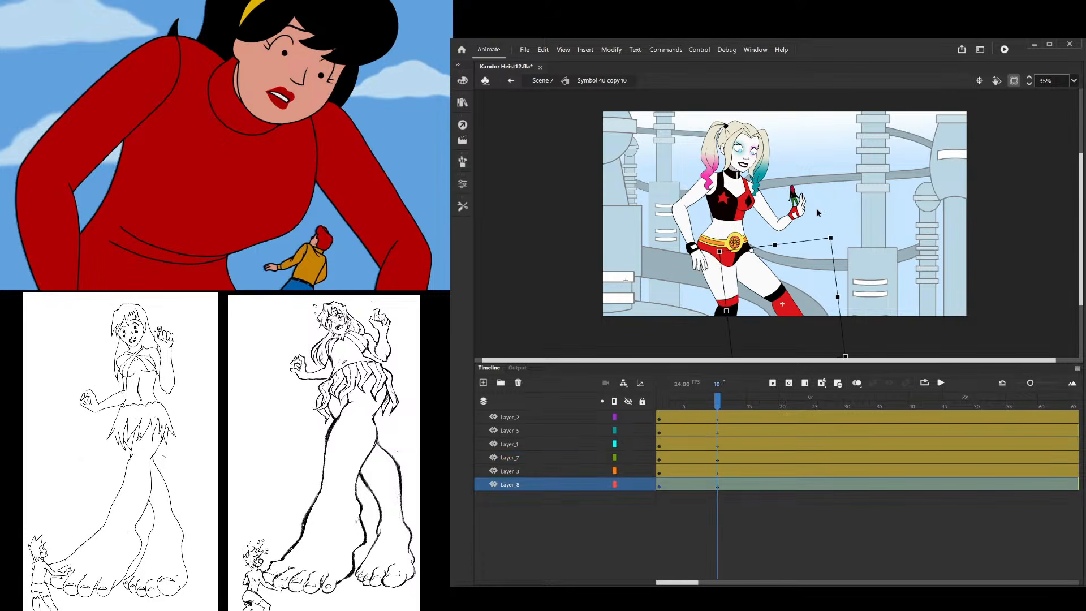
scroll(817, 208, down, 2)
drag(843, 300, 707, 347)
scroll(761, 198, up, 5)
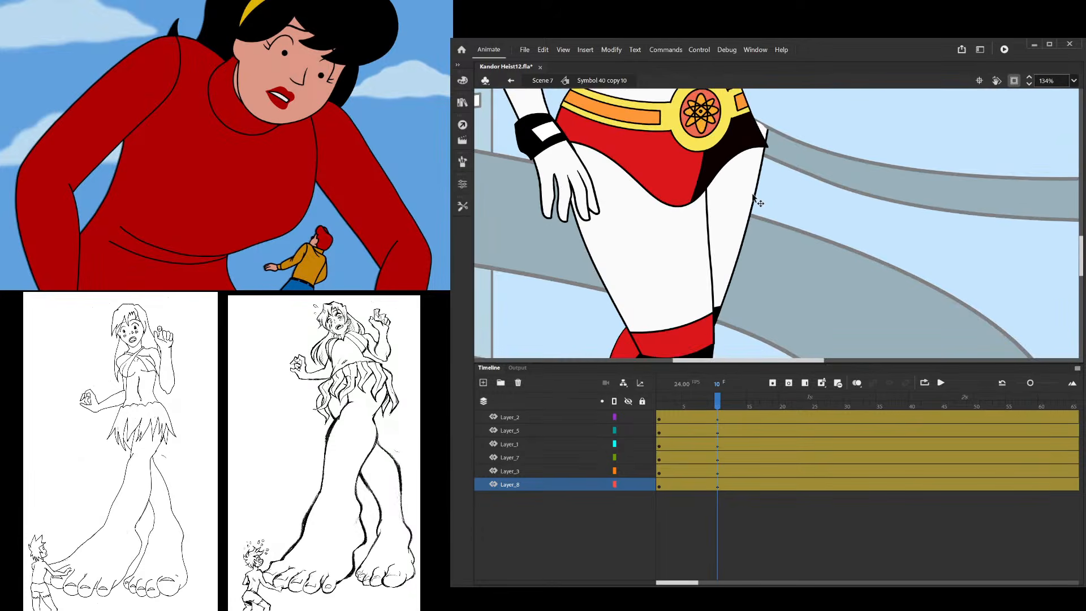
scroll(755, 199, up, 3)
click(754, 221)
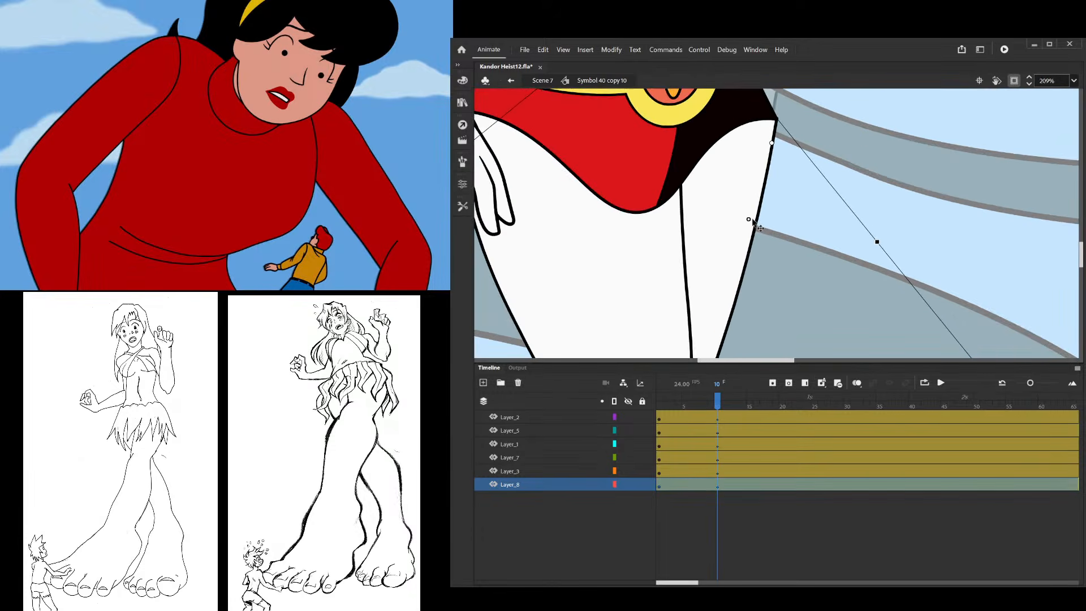
scroll(773, 254, down, 4)
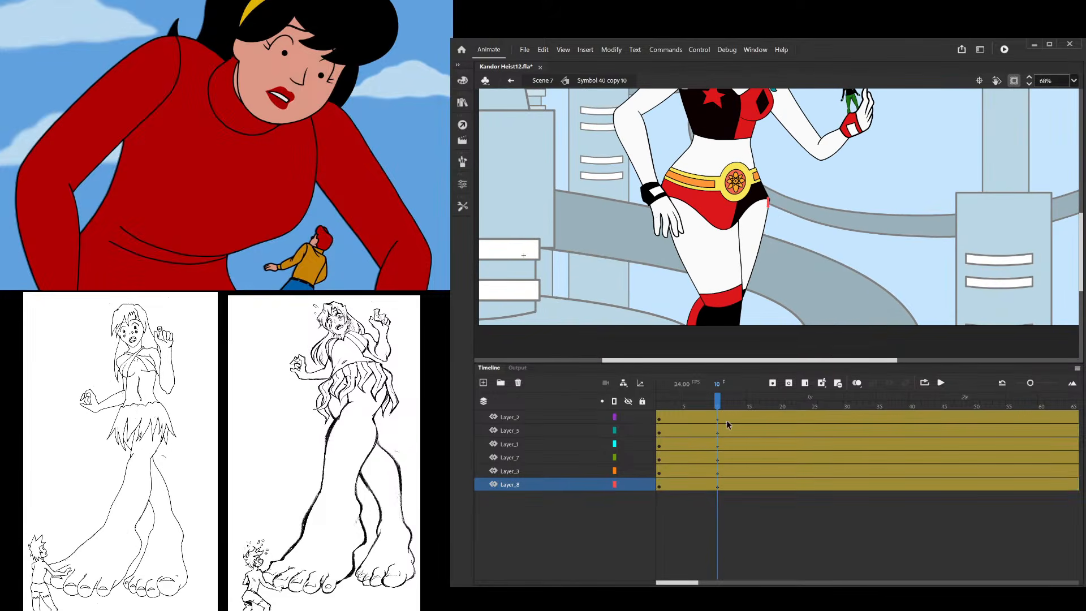
At frame 20, rotate the leg on Layer_7 back outward into a stride
drag(717, 401, 781, 423)
click(718, 183)
drag(687, 407, 781, 426)
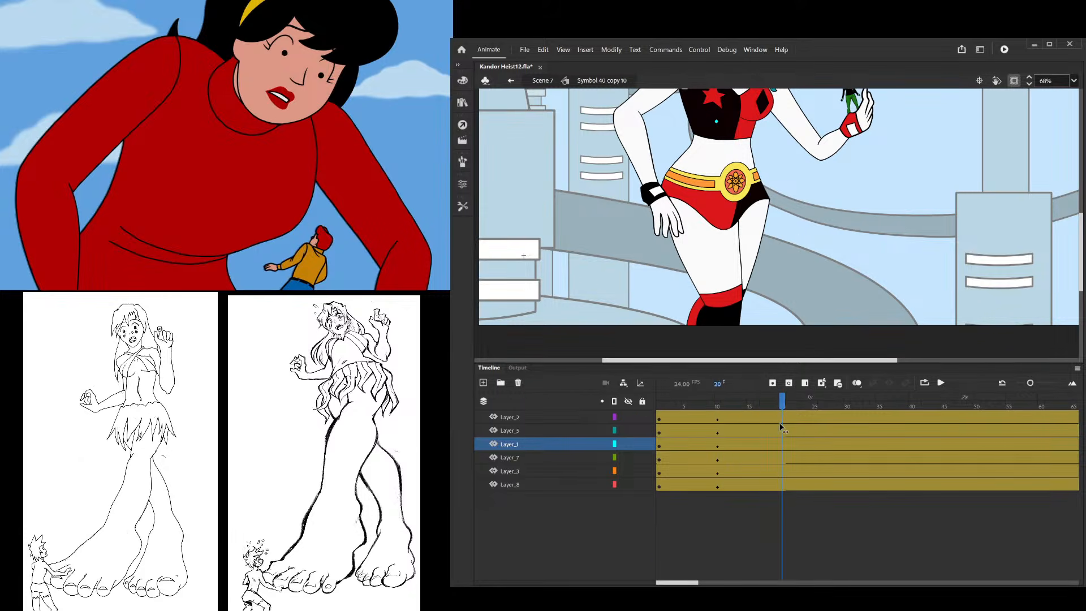
click(769, 313)
scroll(755, 281, down, 2)
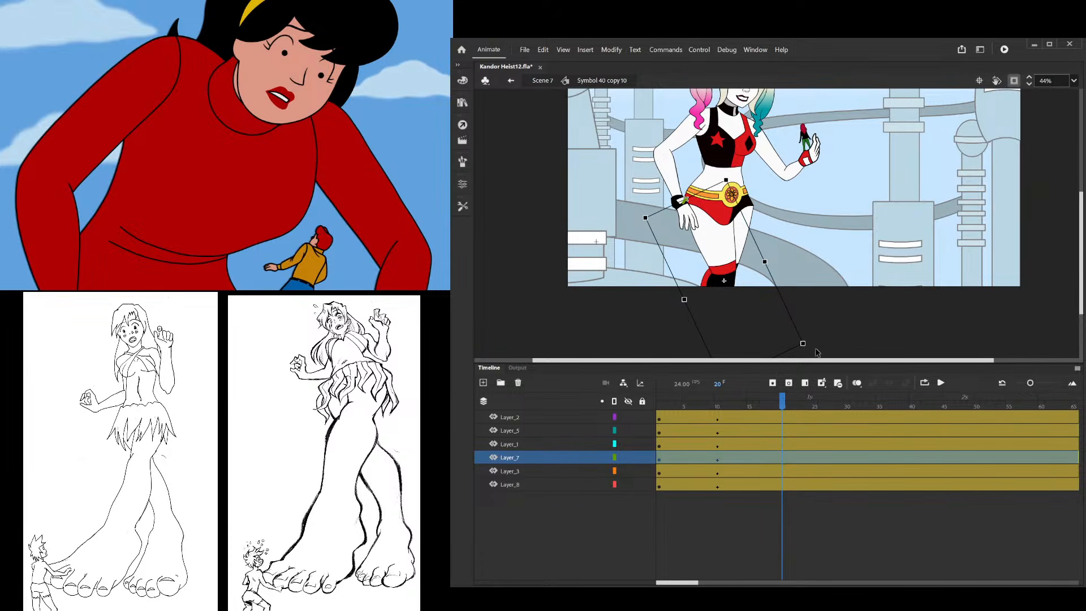
drag(811, 343, 722, 376)
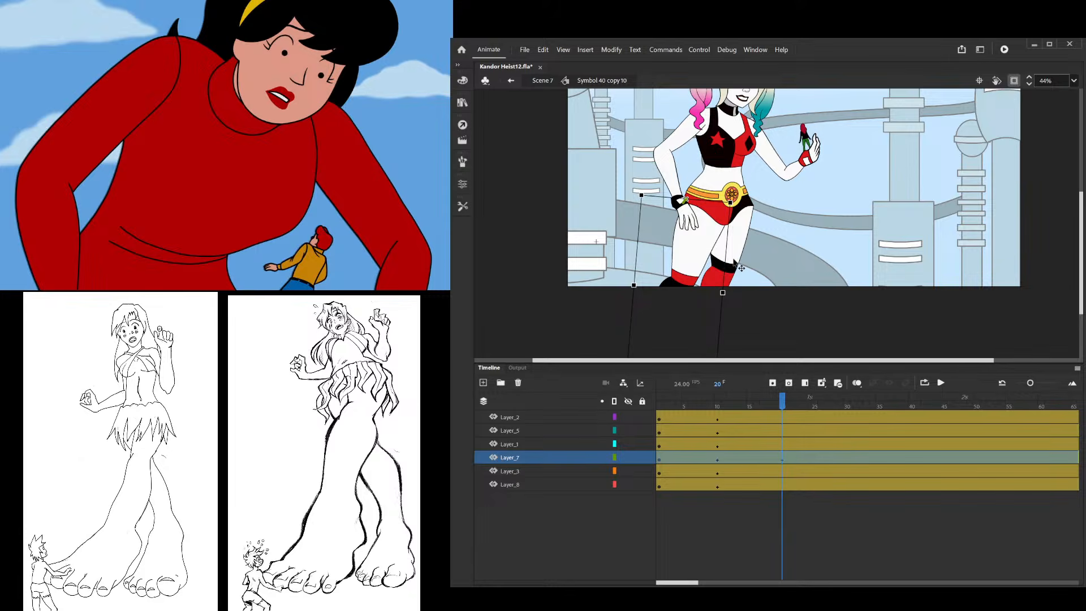
At frame 20, rotate the leg on Layer_8 outward to open the stance and align its top with the hip
click(737, 263)
scroll(718, 288, down, 2)
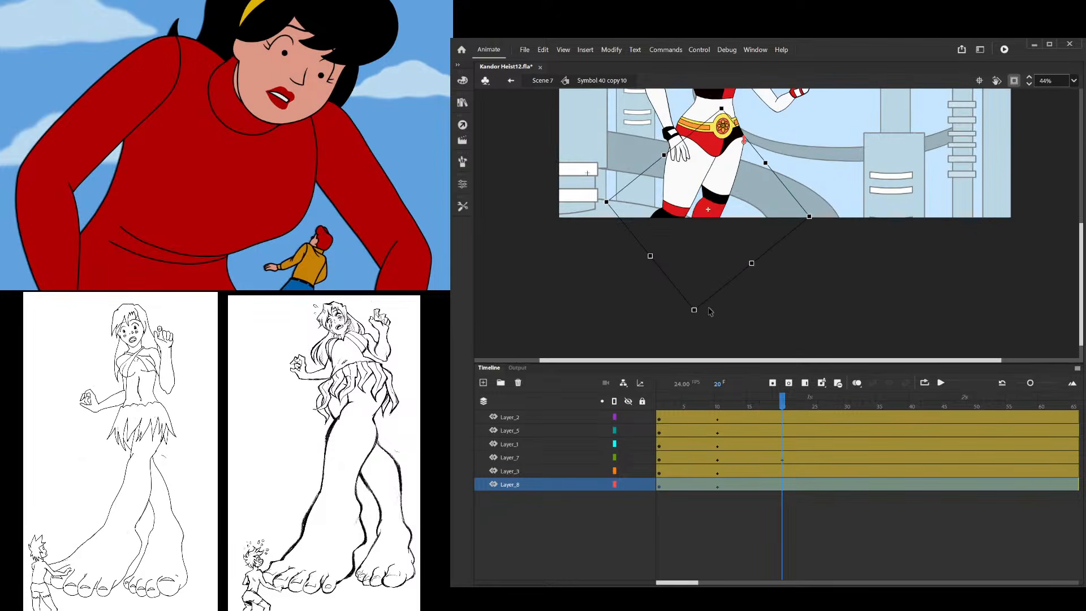
drag(700, 314, 800, 310)
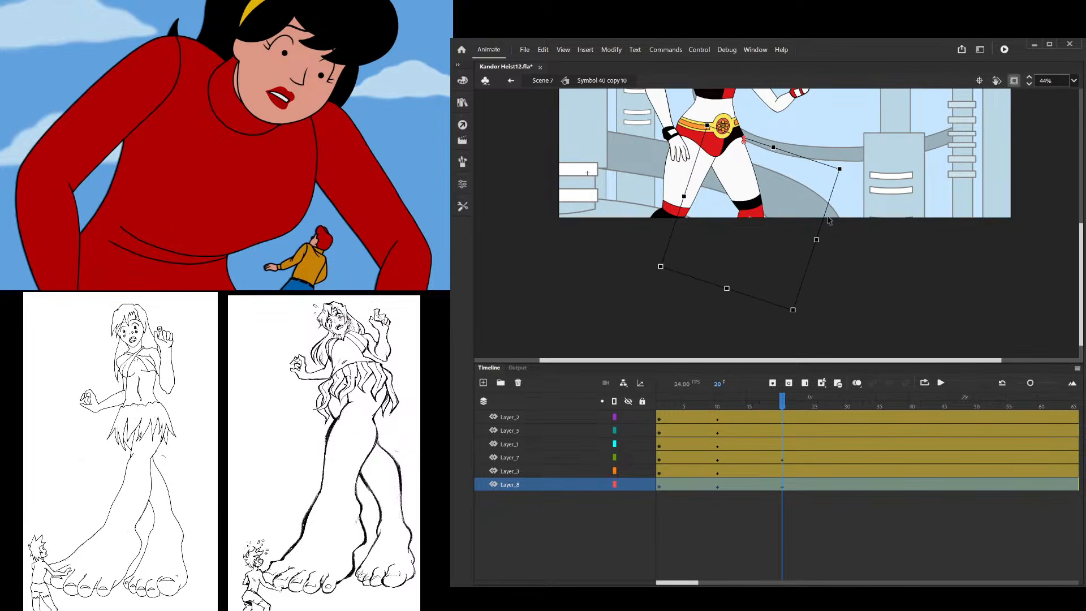
click(788, 111)
scroll(746, 187, up, 5)
click(742, 188)
scroll(742, 188, down, 5)
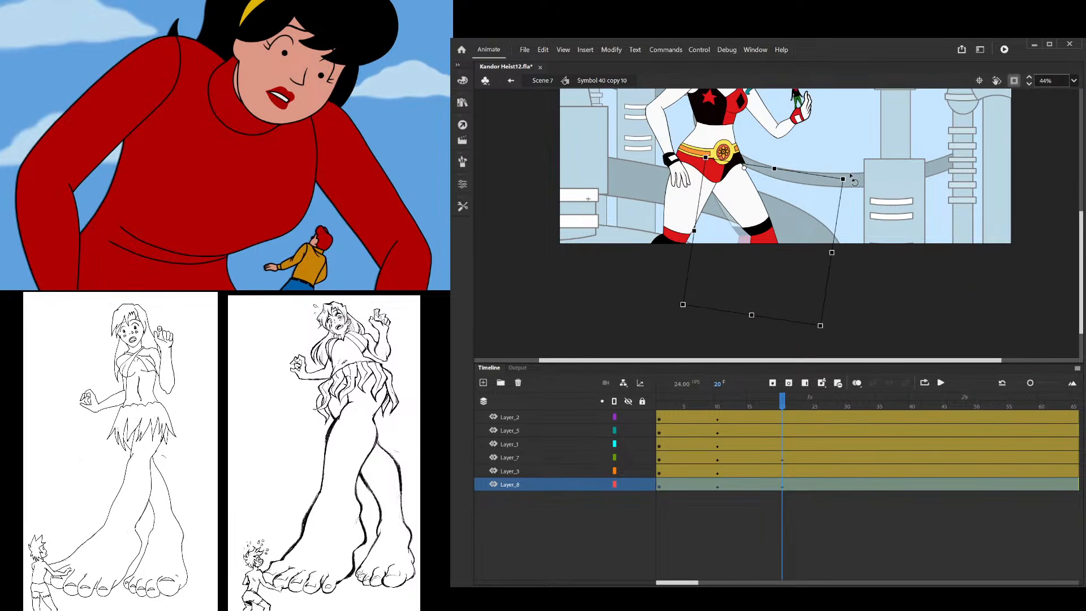
scroll(723, 236, up, 4)
drag(722, 236, 729, 228)
scroll(757, 145, down, 4)
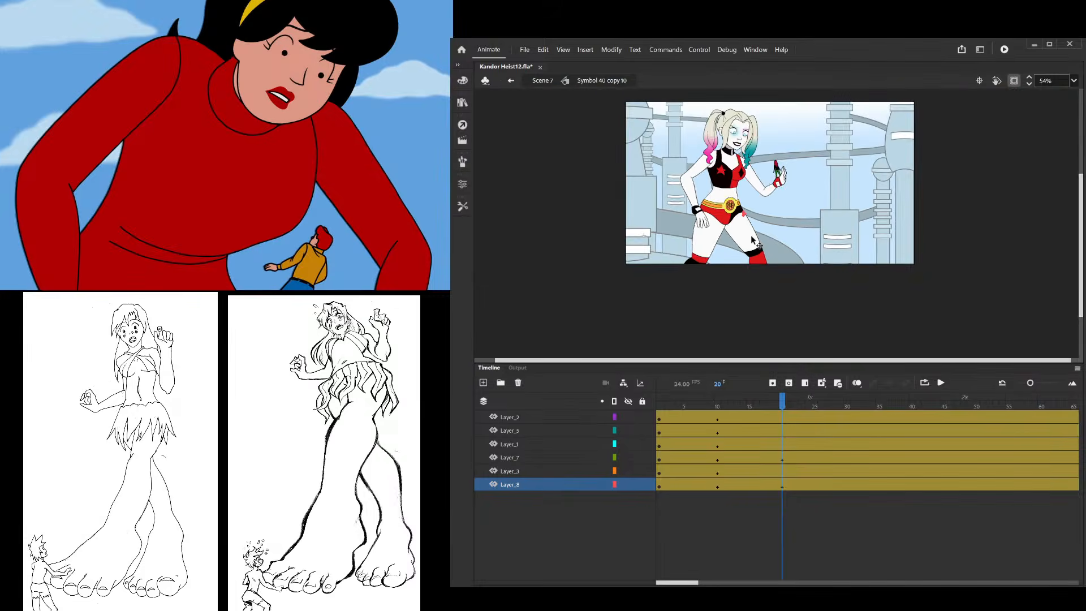
At frame 20, rotate the lowered arm on Layer_5 at the shoulder so its hand swings across the front of the hips
drag(769, 407, 717, 434)
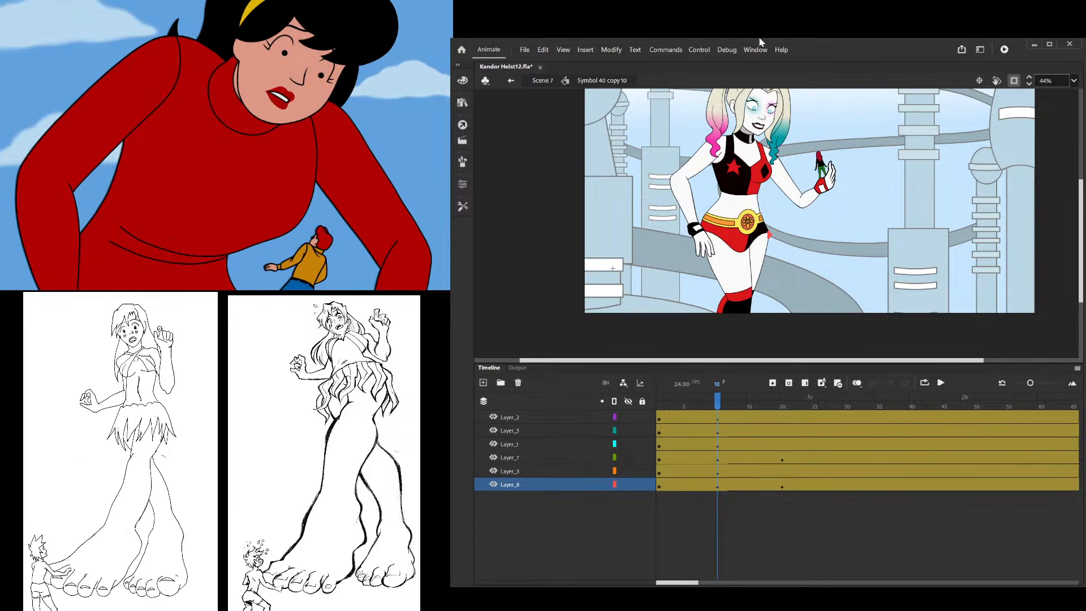
drag(711, 407, 782, 436)
click(700, 230)
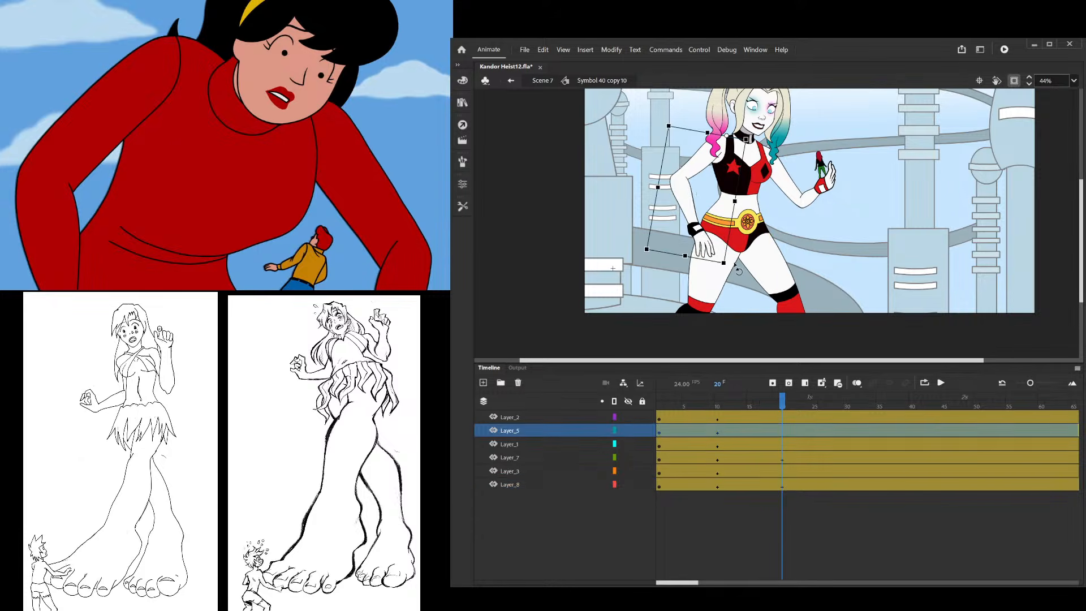
drag(739, 270, 772, 169)
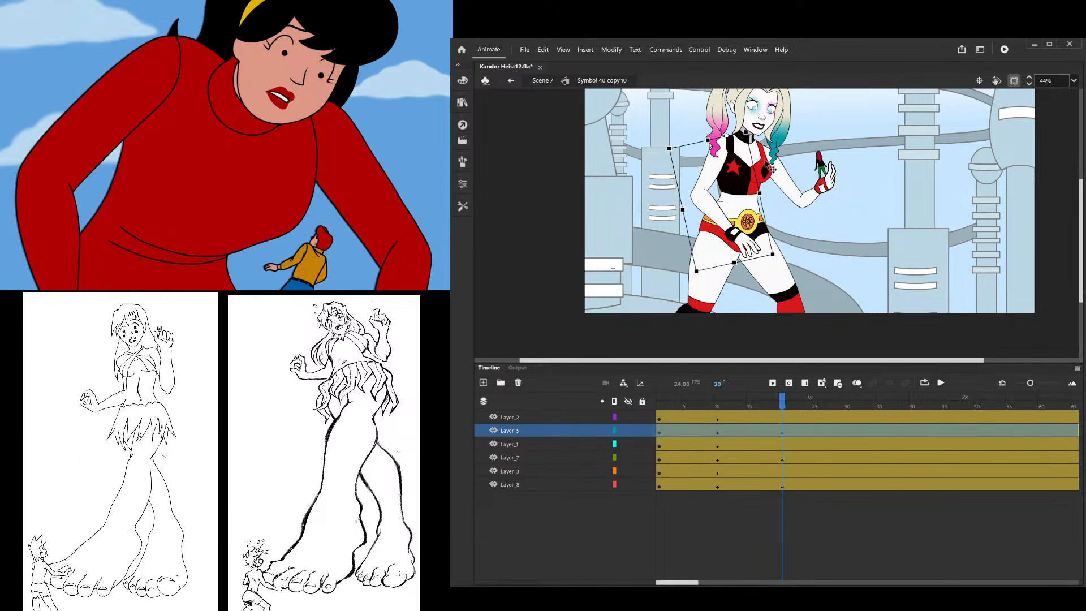
scroll(668, 158, up, 3)
scroll(690, 184, up, 3)
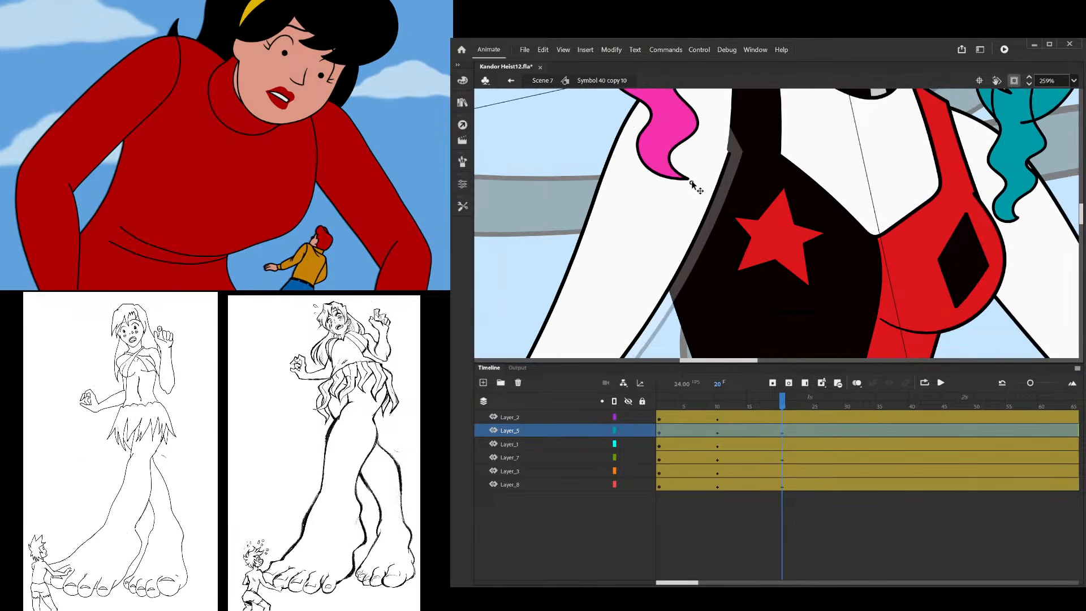
scroll(691, 184, down, 3)
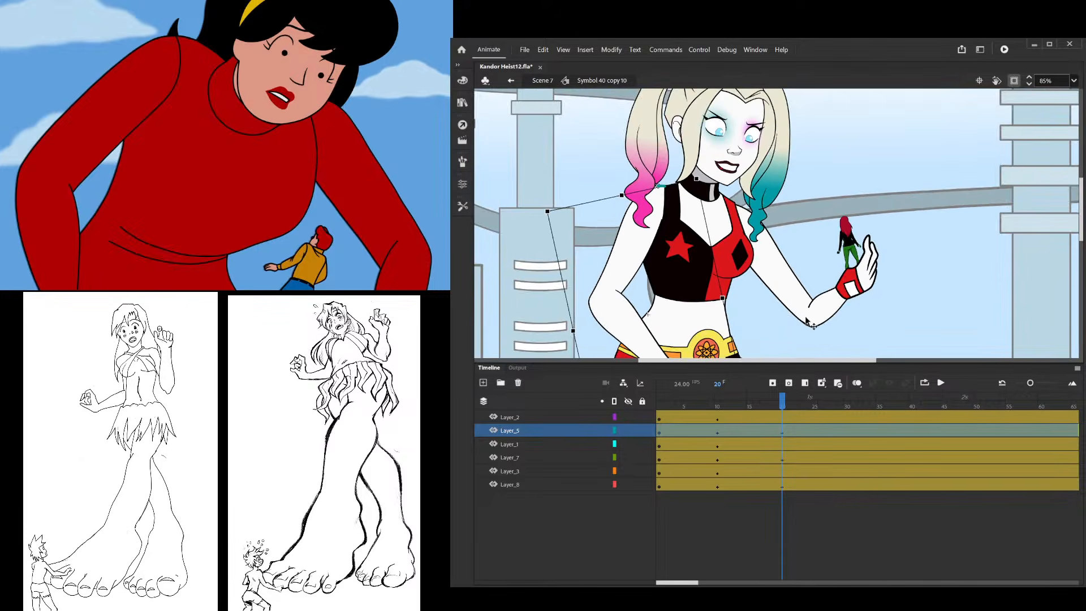
At frame 20, rotate the arm holding the tiny figure on Layer_3 slightly inward and down towards the torso
scroll(809, 322, down, 2)
drag(769, 399, 780, 422)
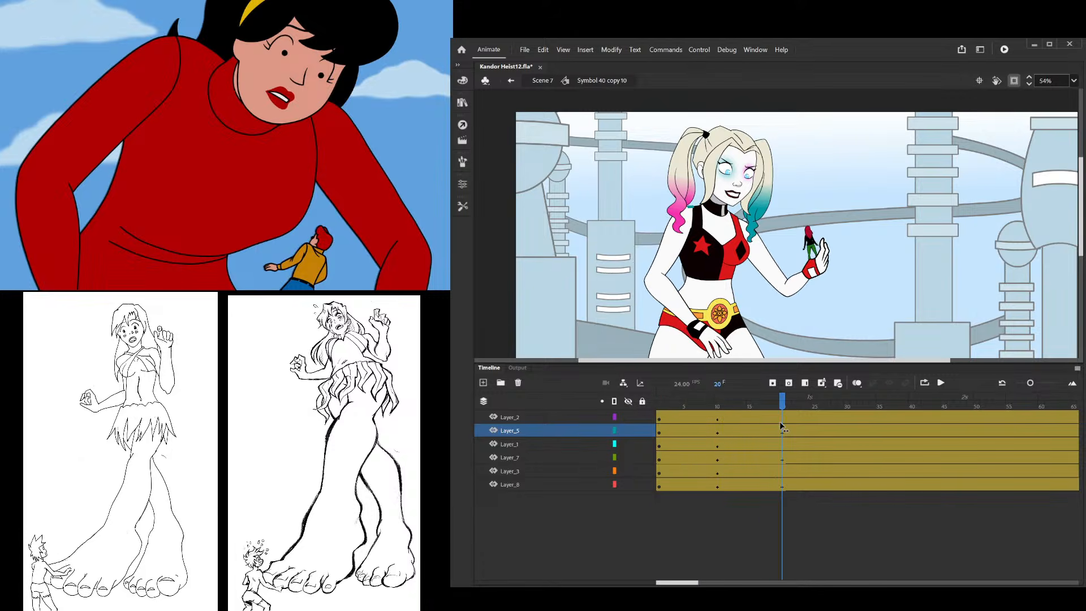
click(817, 274)
drag(855, 297, 828, 300)
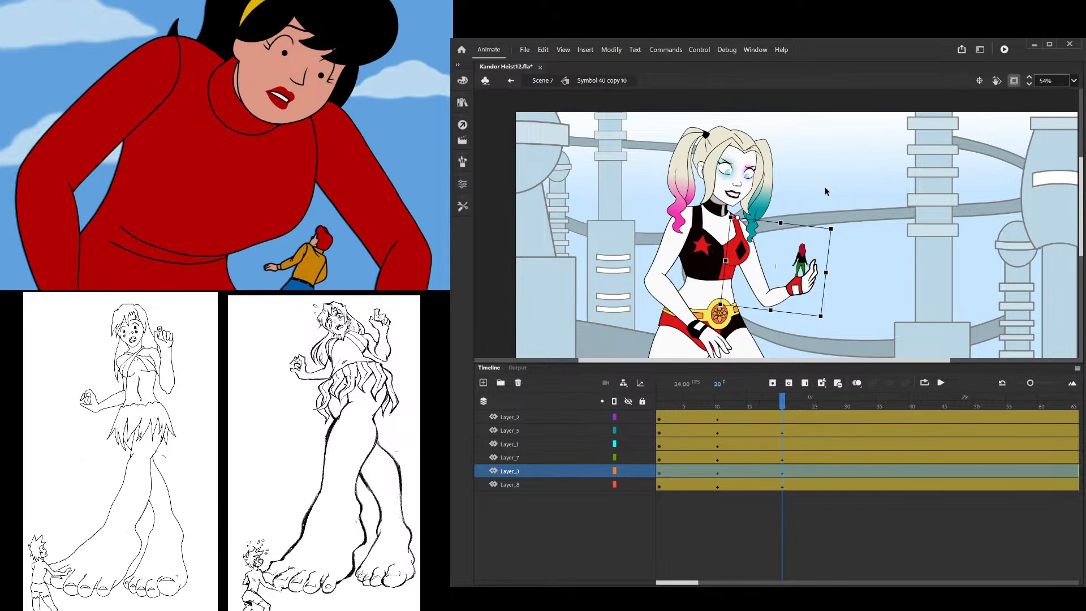
scroll(696, 233, down, 2)
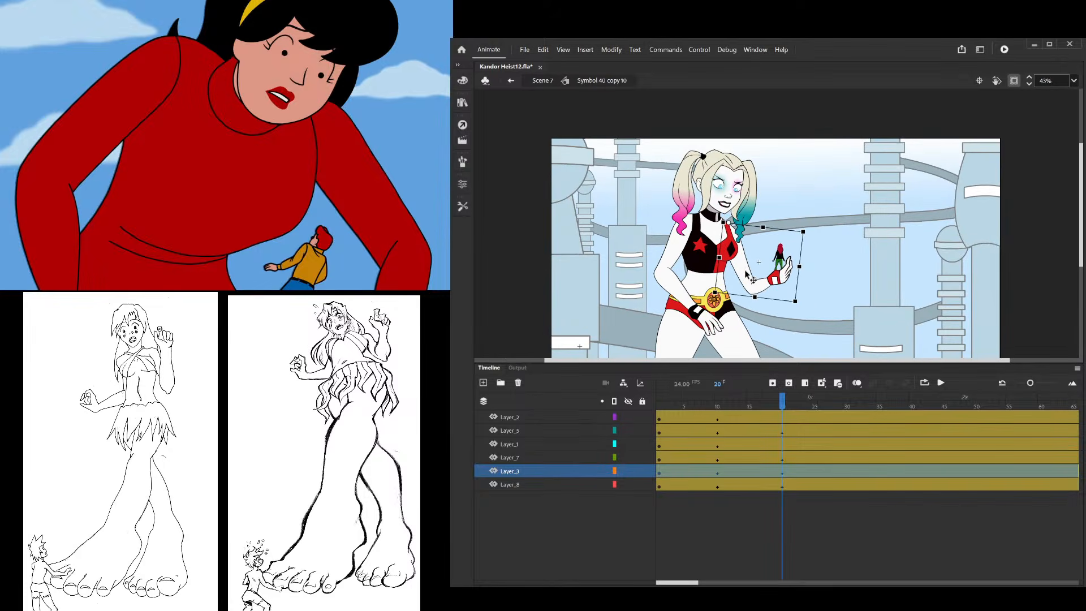
Add keyframes at frame 20 for the torso on Layer_1 and the head on Layer_2
drag(781, 432, 717, 435)
click(717, 444)
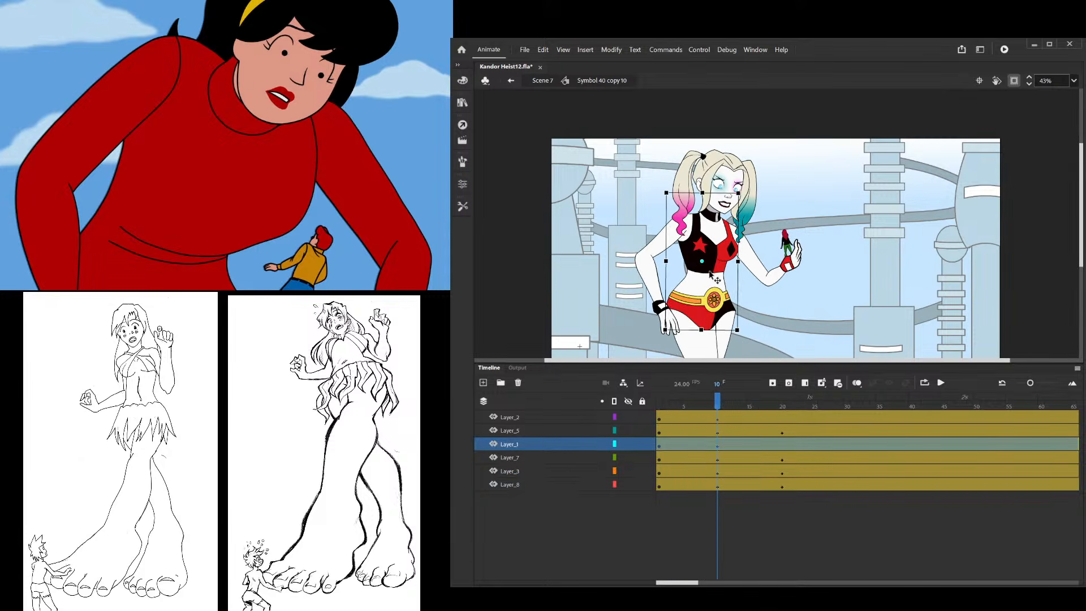
drag(696, 400, 783, 431)
click(783, 445)
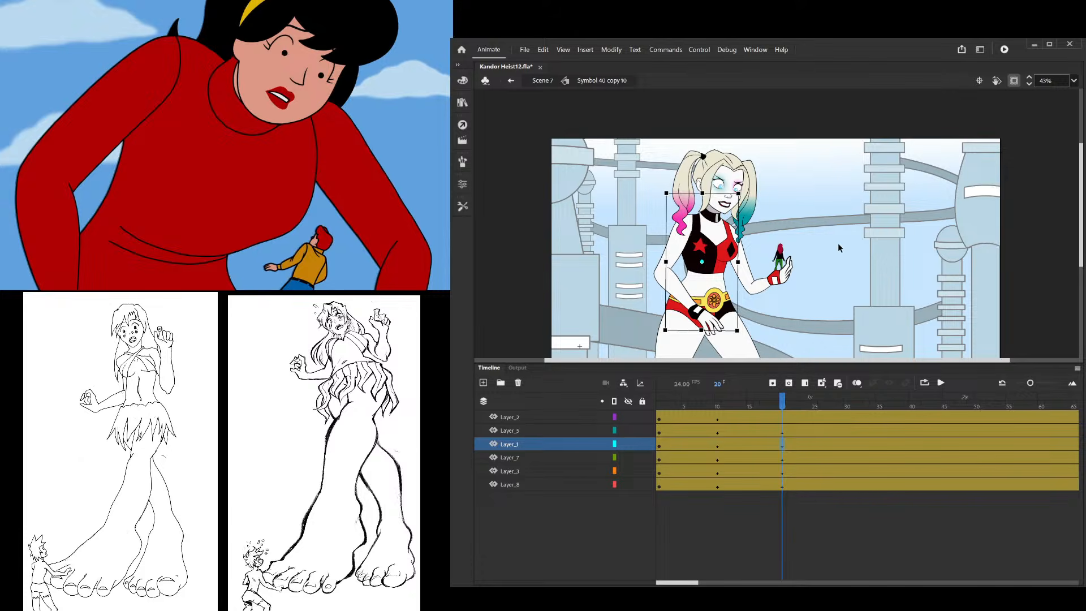
drag(786, 399, 783, 443)
click(714, 170)
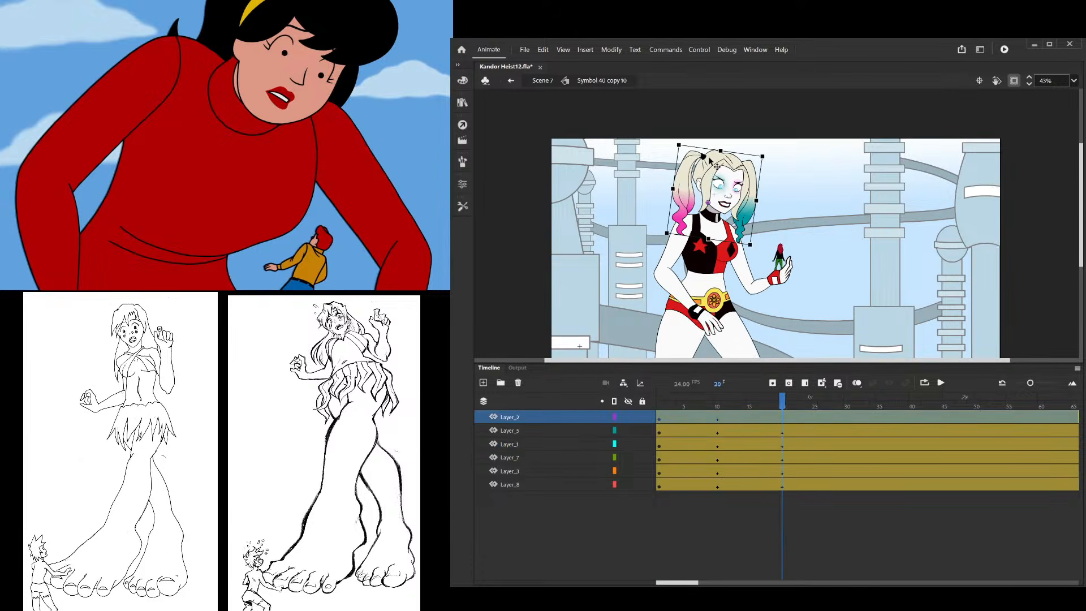
click(823, 342)
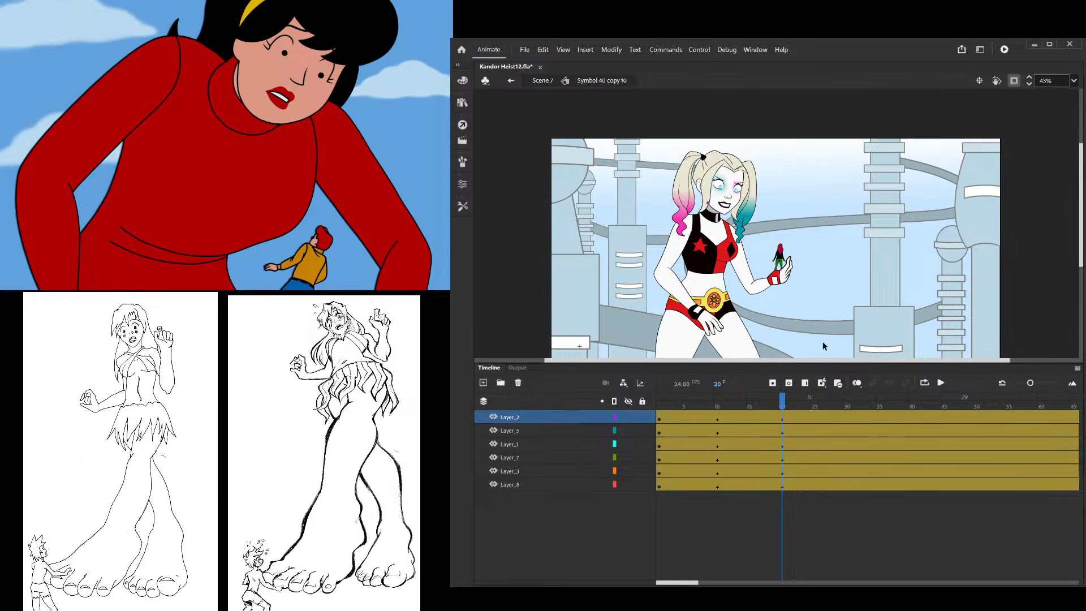
drag(783, 401, 782, 554)
Play back the walk and examine the pose between the first keyframe and frame 10, closely around frame 6
scroll(741, 256, down, 2)
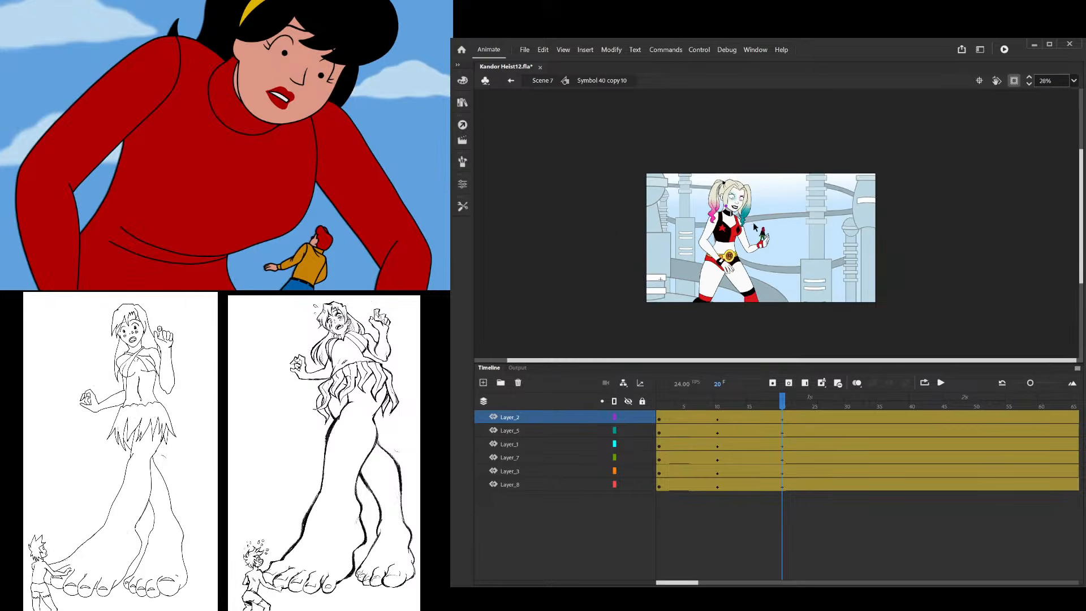
click(697, 416)
key(Return)
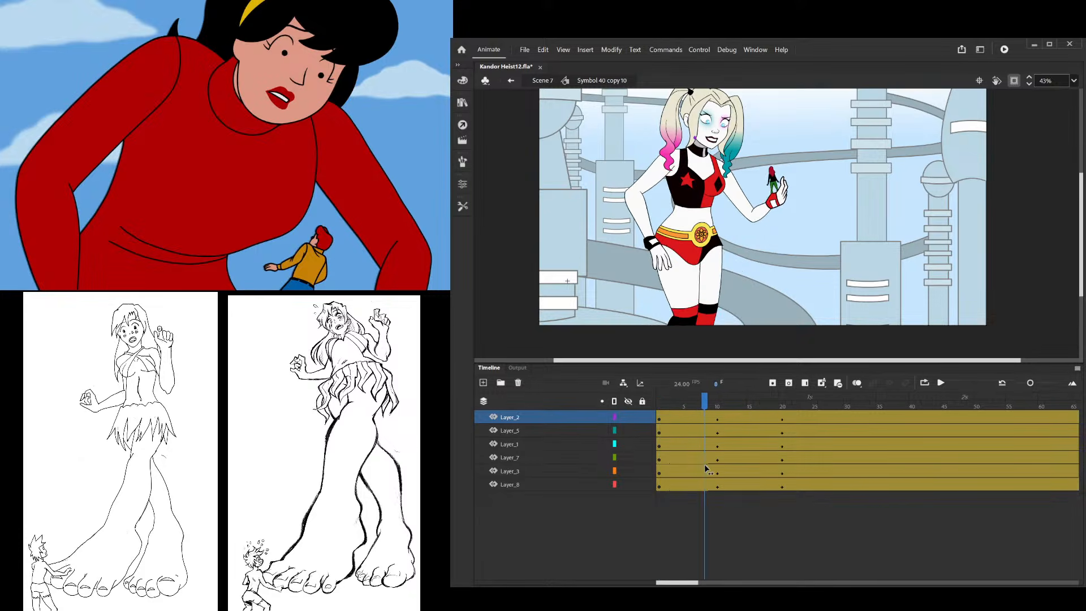
drag(656, 465, 689, 453)
scroll(639, 254, up, 3)
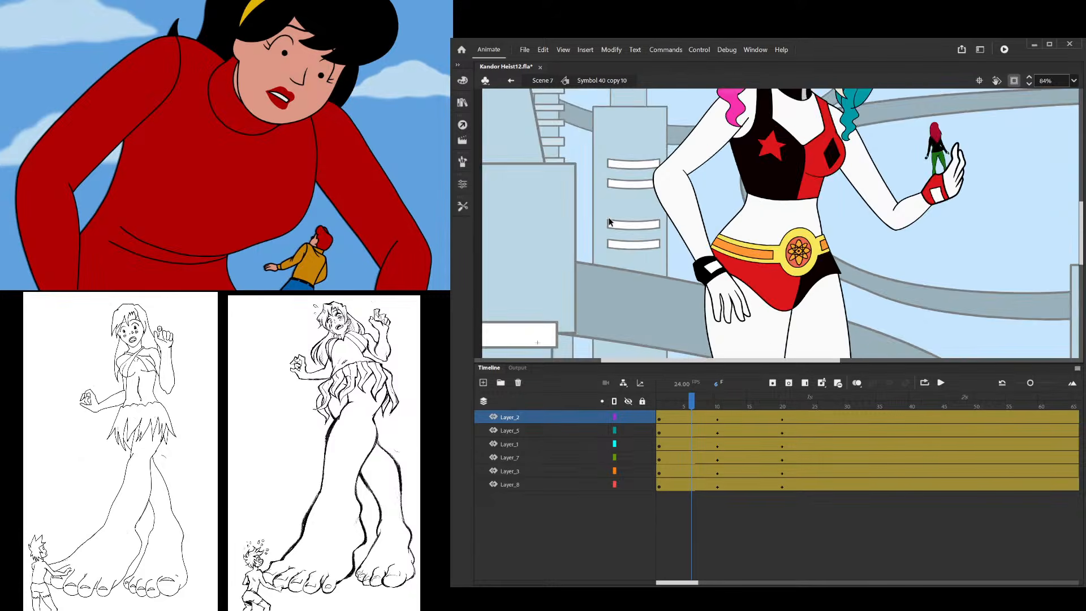
At frame 16, nudge the leg on Layer_7 slightly outward so its top meets the red edge of the shorts
click(623, 298)
scroll(622, 296, down, 2)
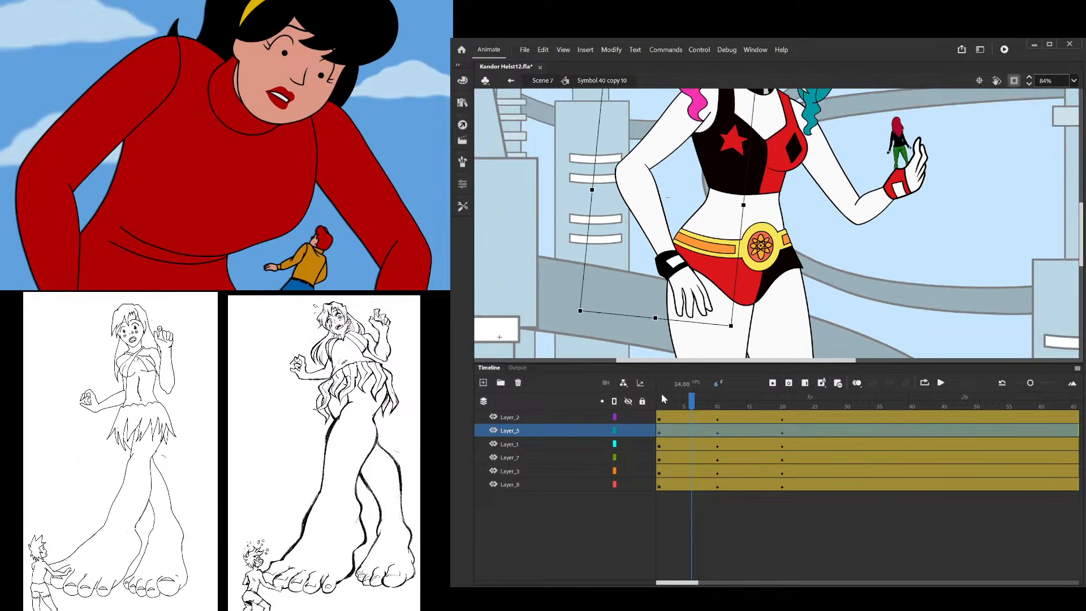
drag(692, 403, 759, 461)
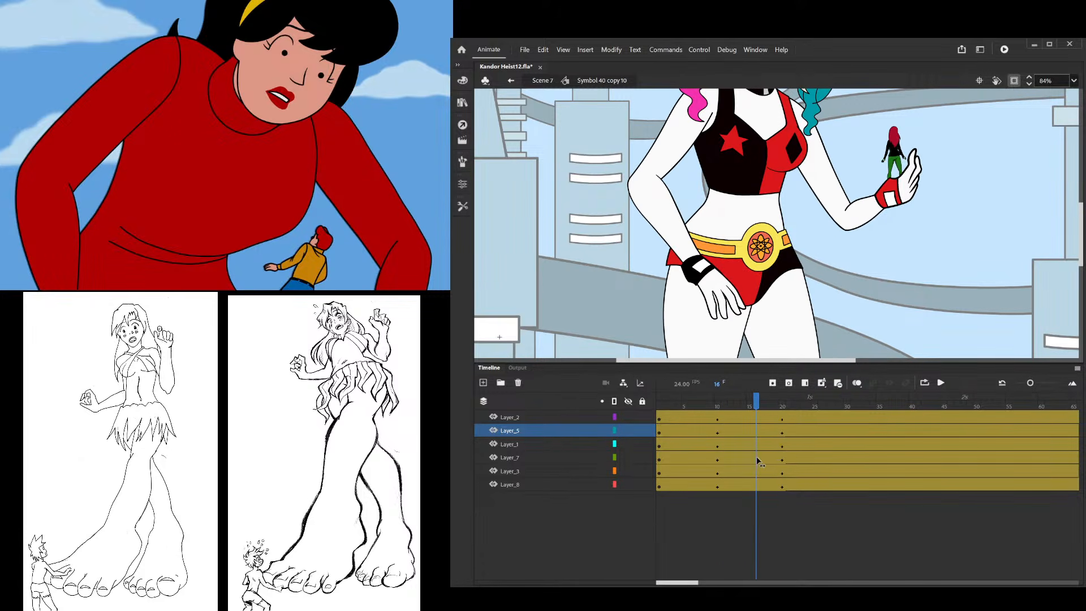
scroll(565, 288, up, 2)
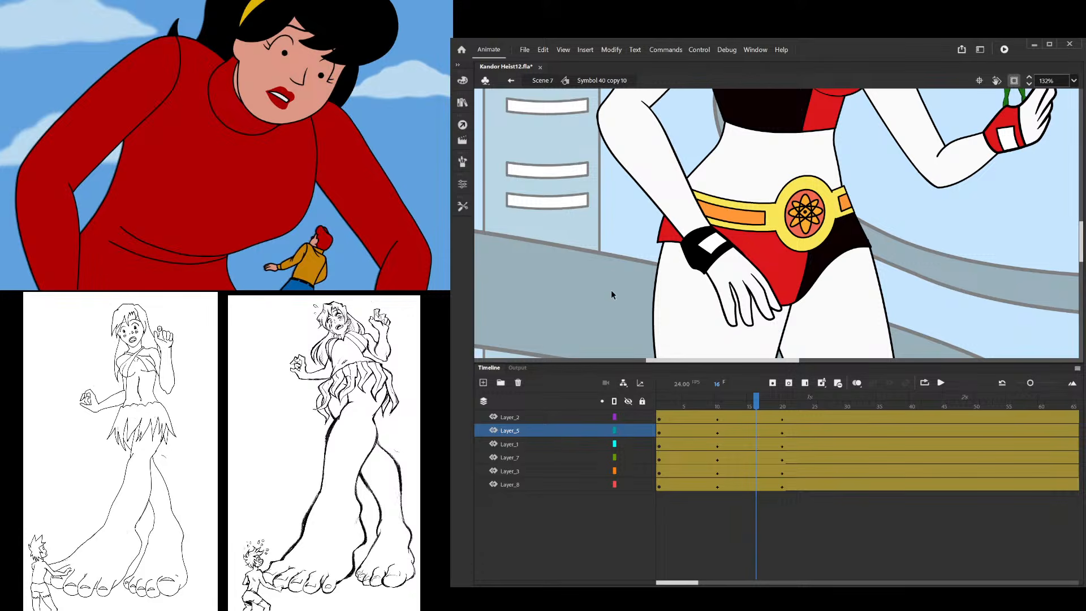
scroll(682, 303, up, 3)
drag(692, 289, 682, 290)
scroll(626, 285, down, 9)
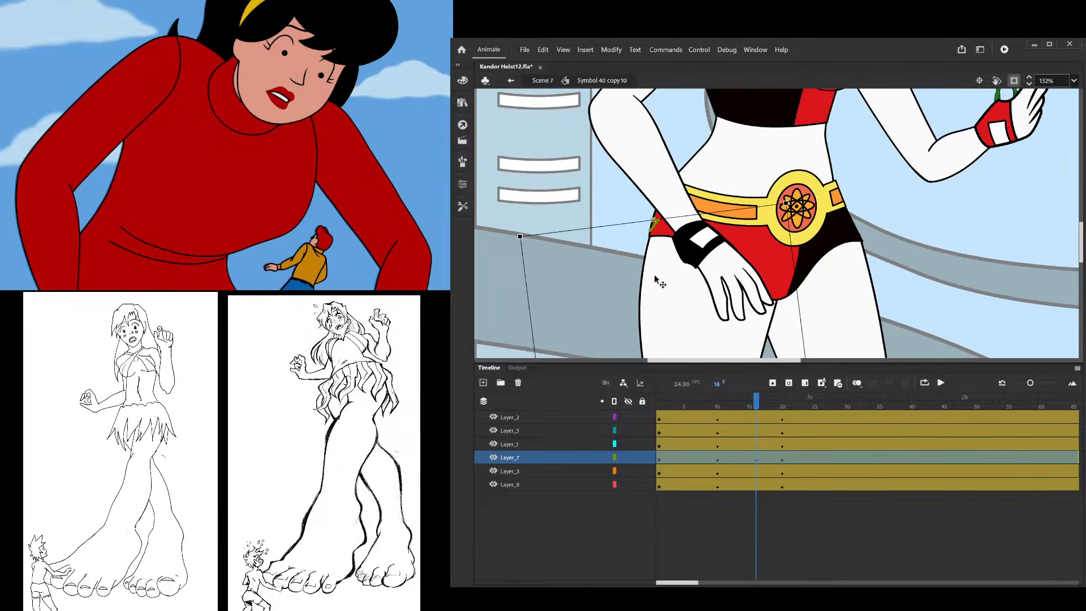
At frame 6, rotate the leg on Layer_8 slightly outward at the hip so its outline meets the black side of the shorts
click(744, 405)
drag(744, 404, 690, 454)
scroll(750, 345, up, 5)
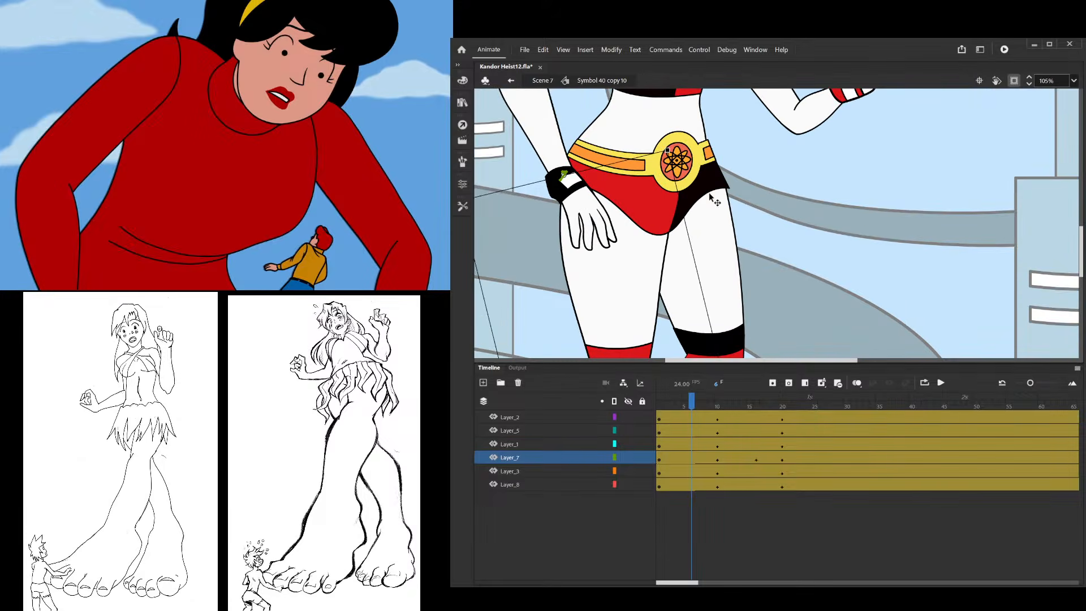
scroll(757, 201, up, 3)
click(692, 244)
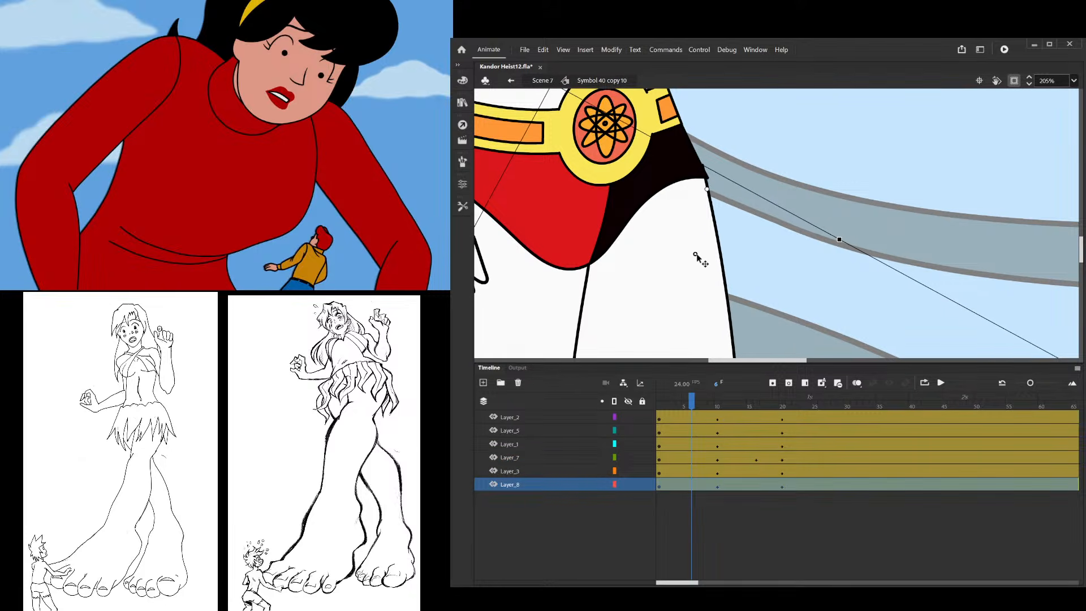
scroll(695, 169, down, 5)
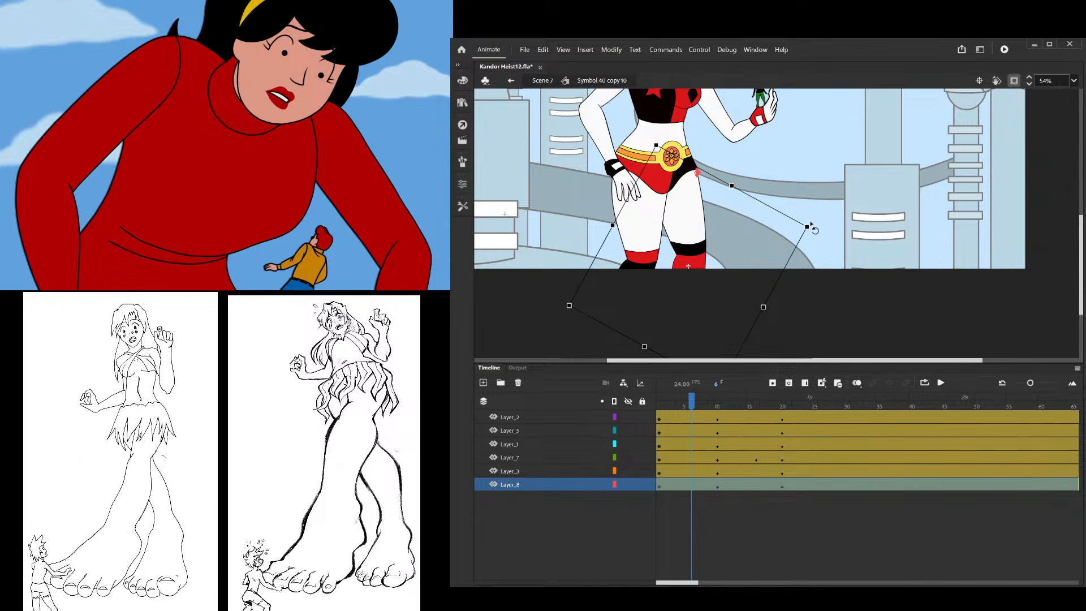
drag(729, 200, 784, 180)
scroll(715, 151, up, 6)
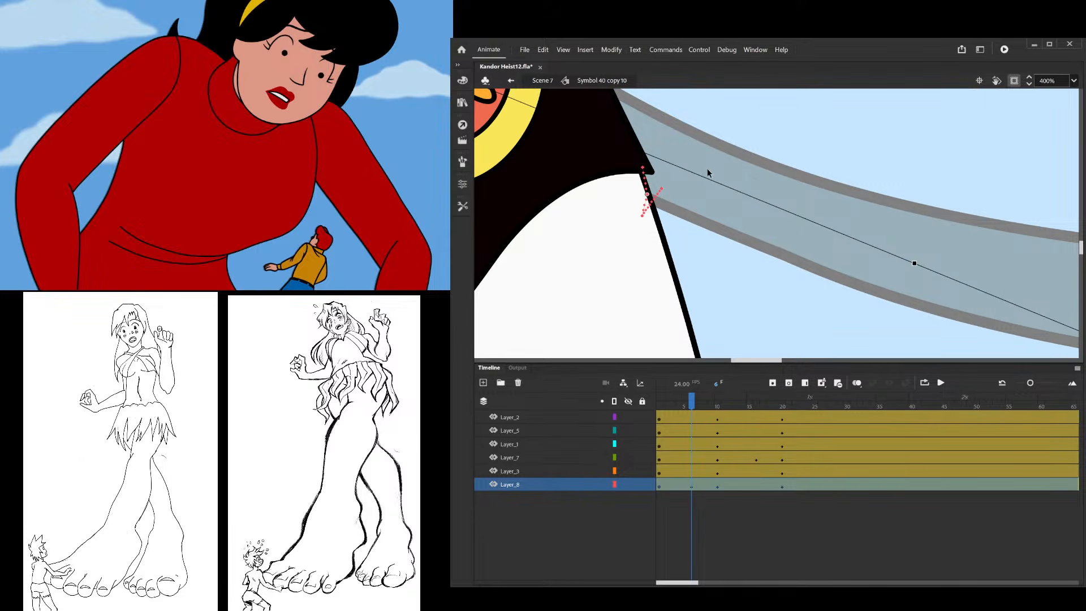
click(715, 164)
scroll(738, 251, down, 6)
scroll(738, 252, down, 4)
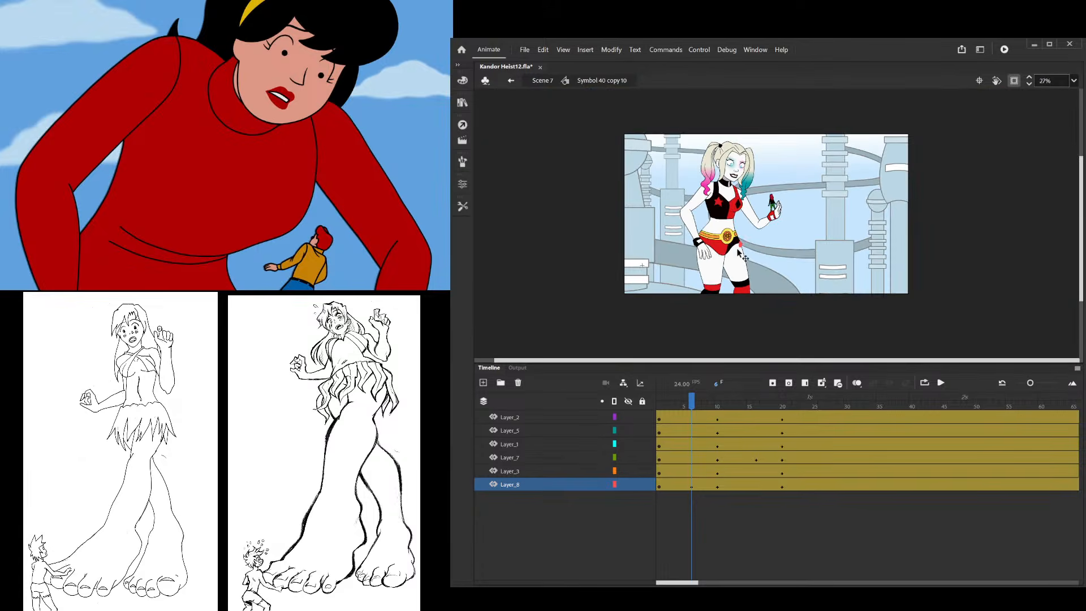
Review the walk from frame 6 to frame 20 in the symbol and check it in Scene 7
click(710, 232)
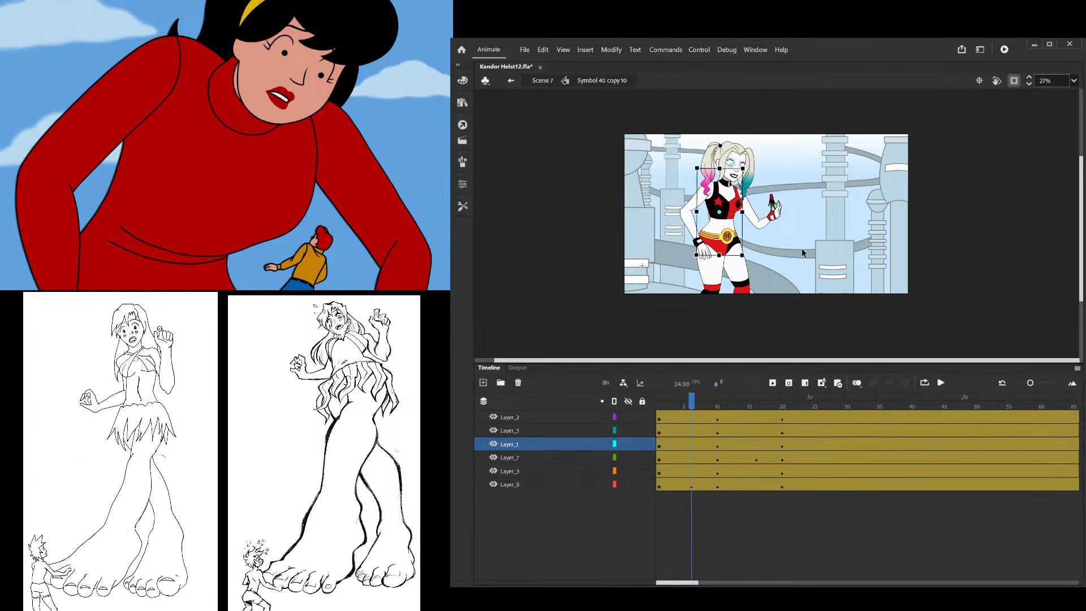
drag(691, 403, 725, 465)
drag(751, 474, 782, 497)
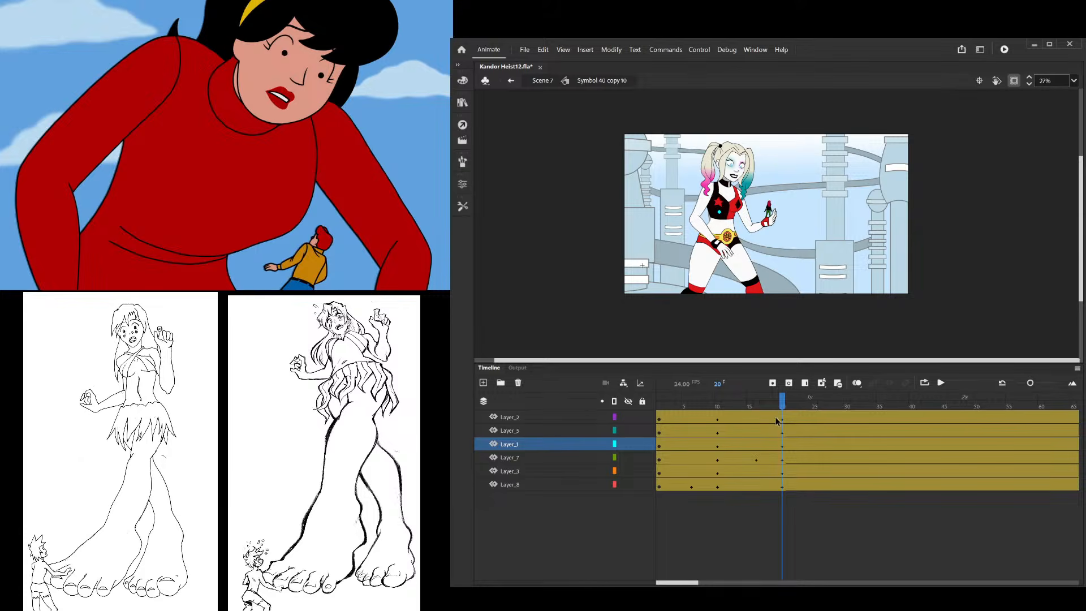
drag(783, 417, 702, 408)
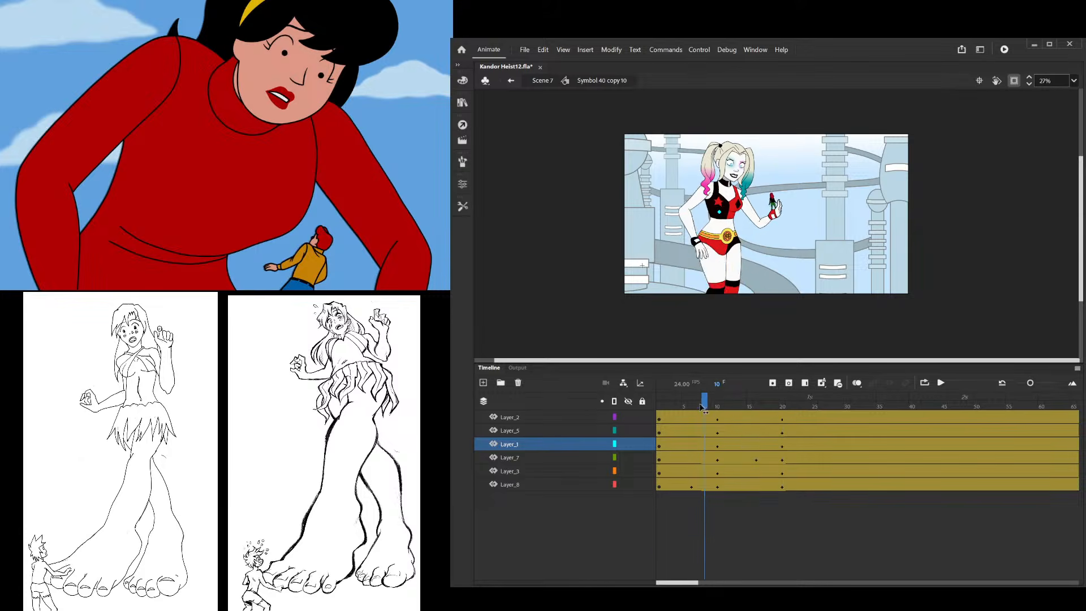
double_click(645, 282)
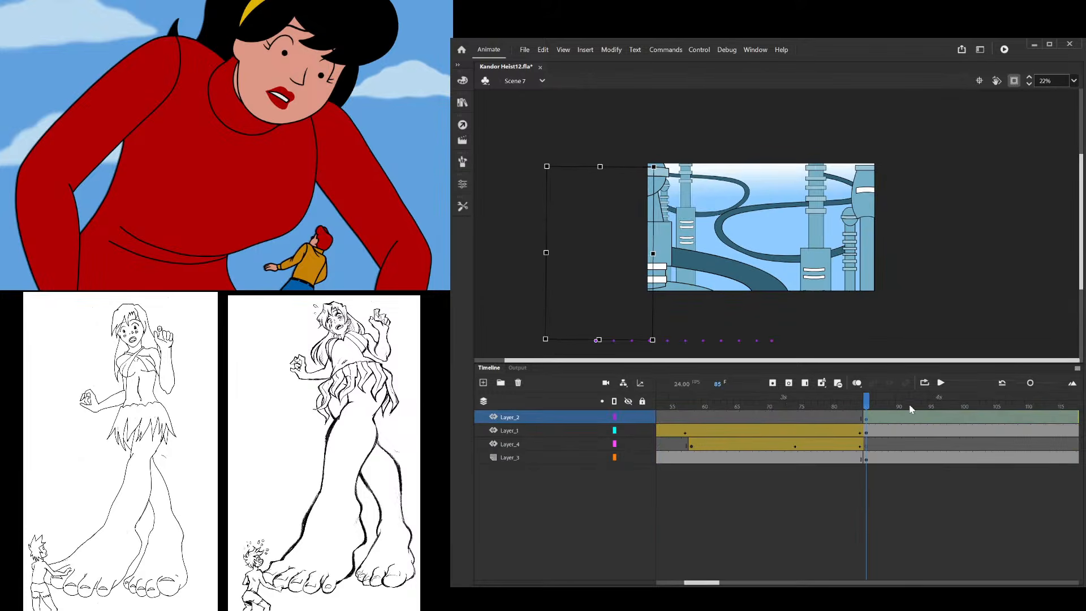
key(Return)
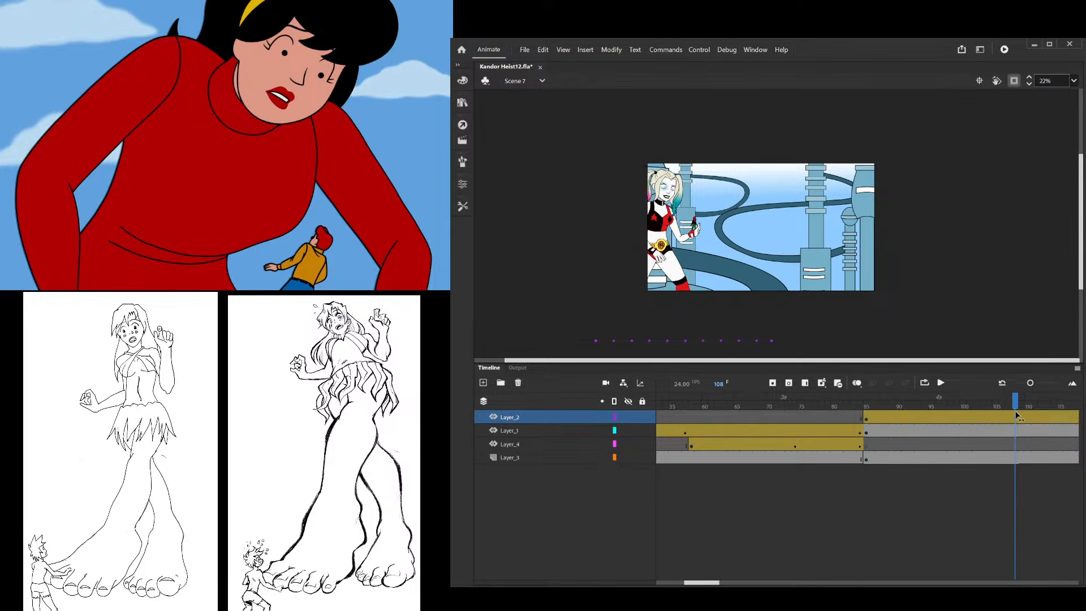
double_click(693, 279)
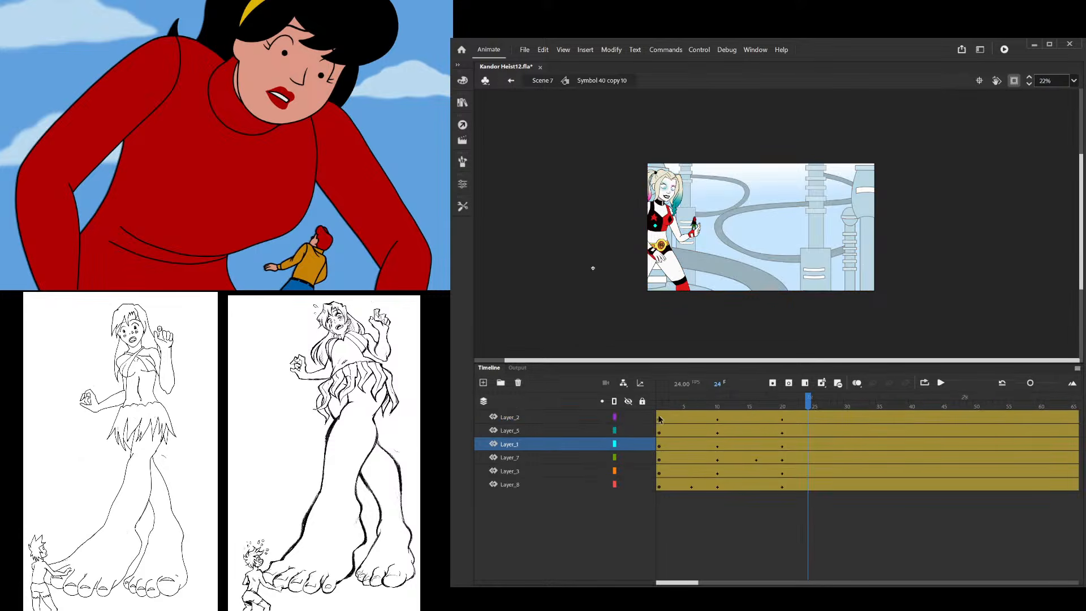
Copy frames 1 to 20 of all six layers and paste them over frames 21 to 40
drag(659, 419, 781, 501)
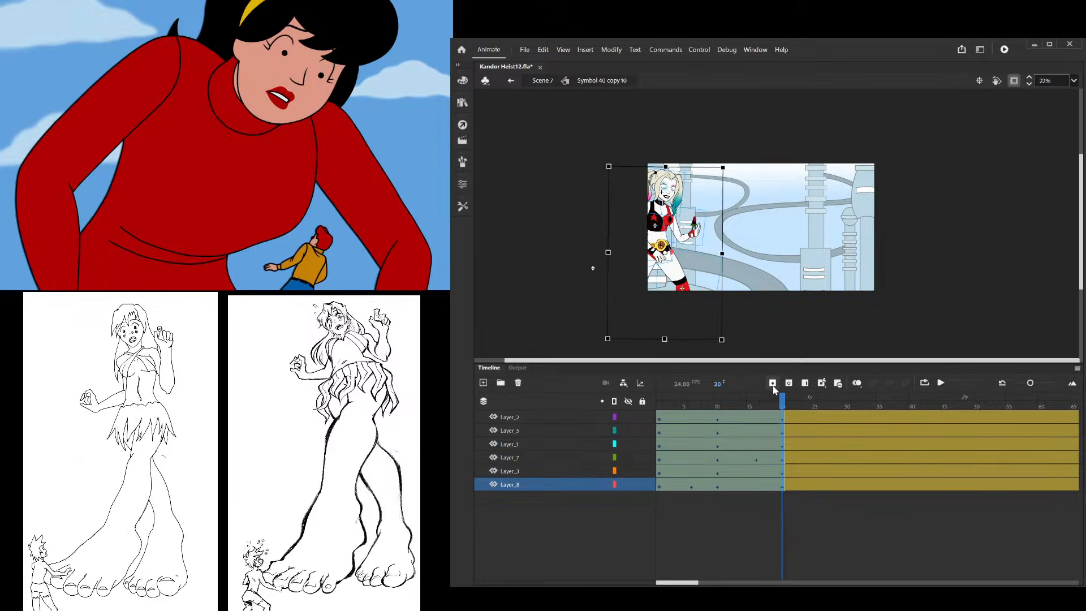
click(802, 406)
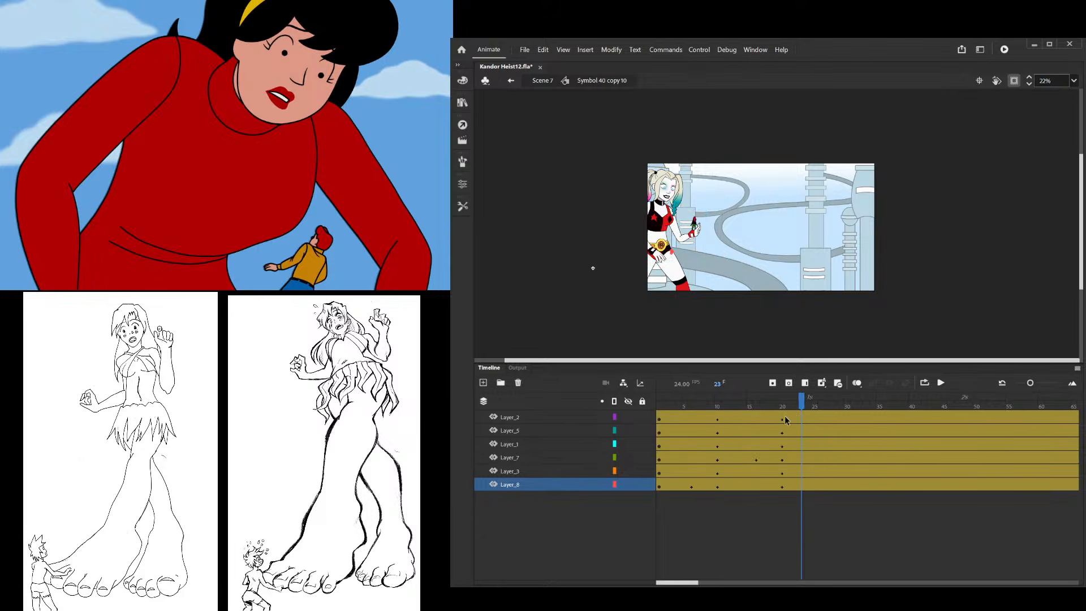
click(763, 473)
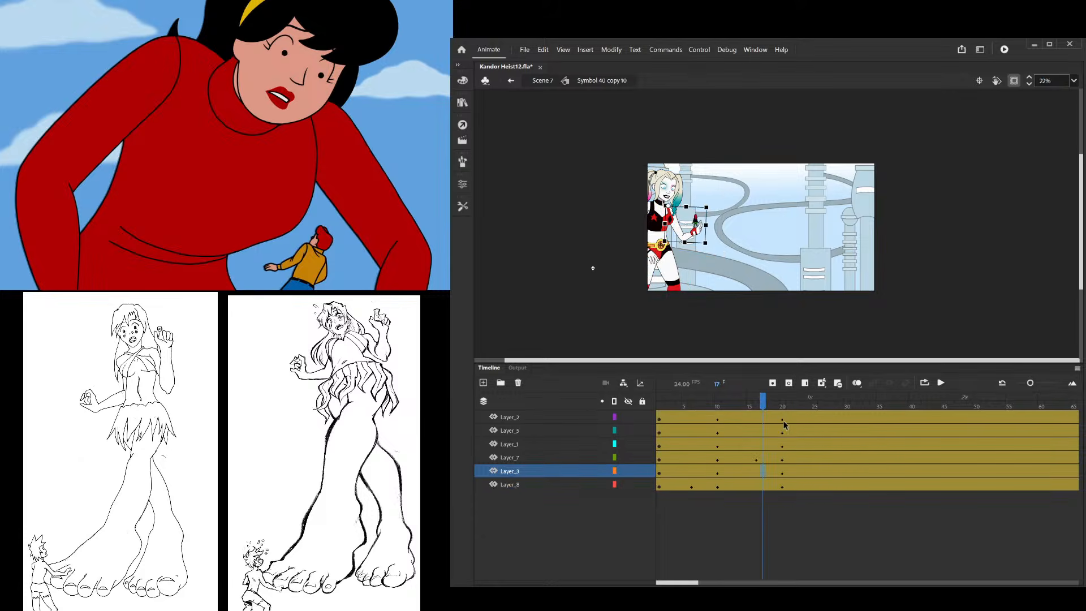
drag(790, 420, 914, 489)
right_click(878, 457)
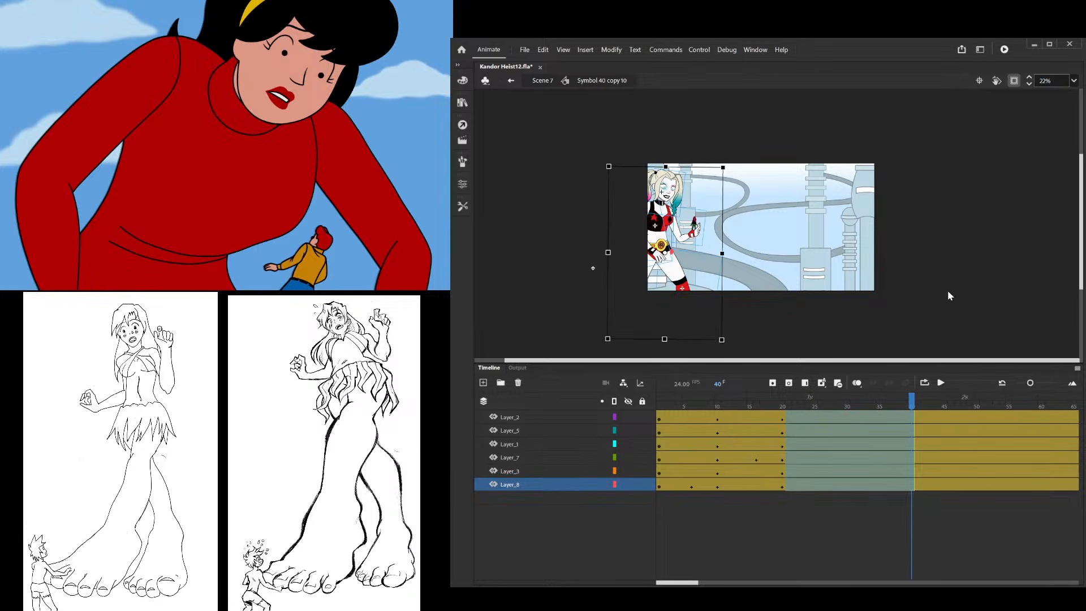
click(945, 293)
key(ctrl+alt+v)
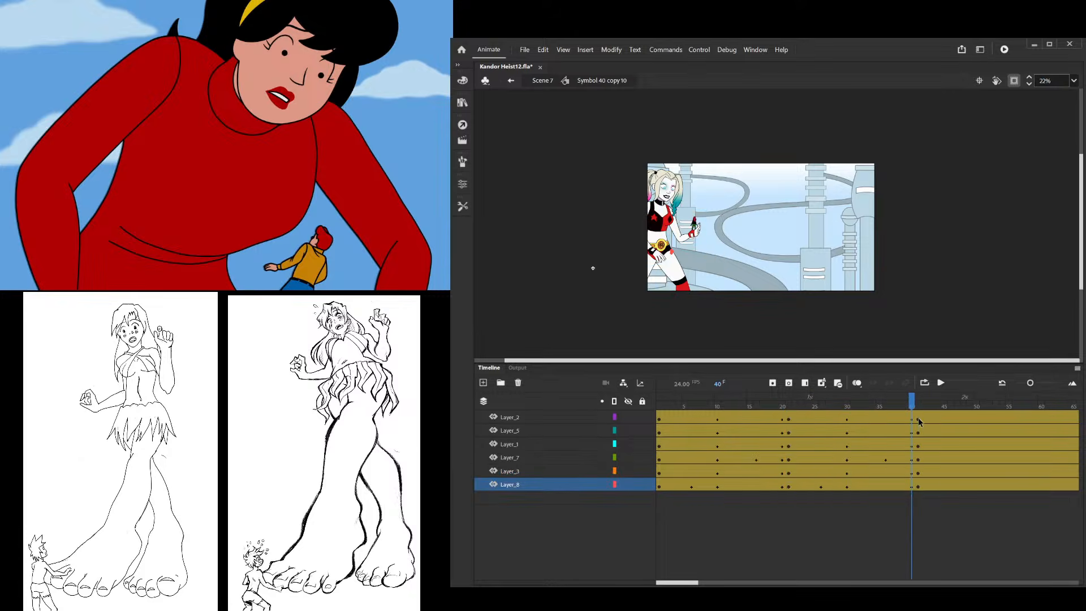
Paste the copied walk cycle over frames 41 to 60 and frames 61 to 80 on all six layers
drag(920, 420, 1042, 501)
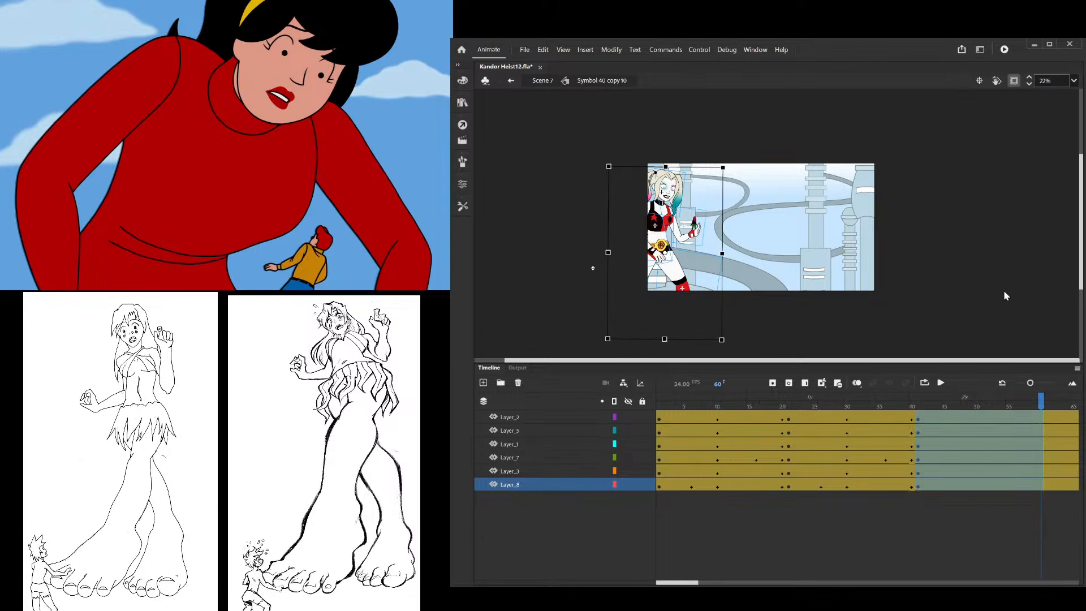
key(ctrl+alt+v)
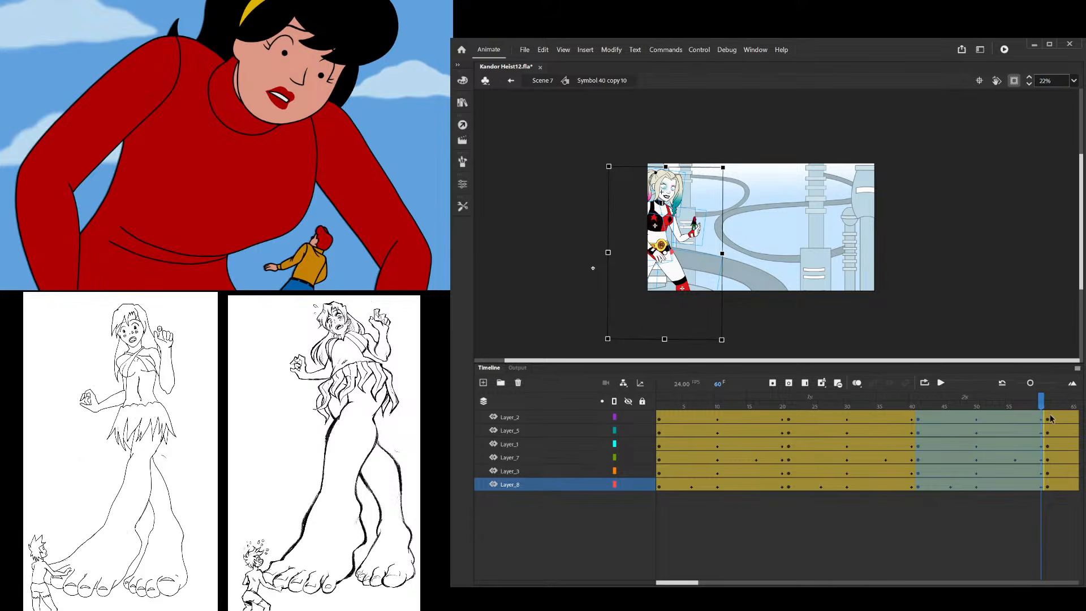
drag(1050, 419, 1042, 501)
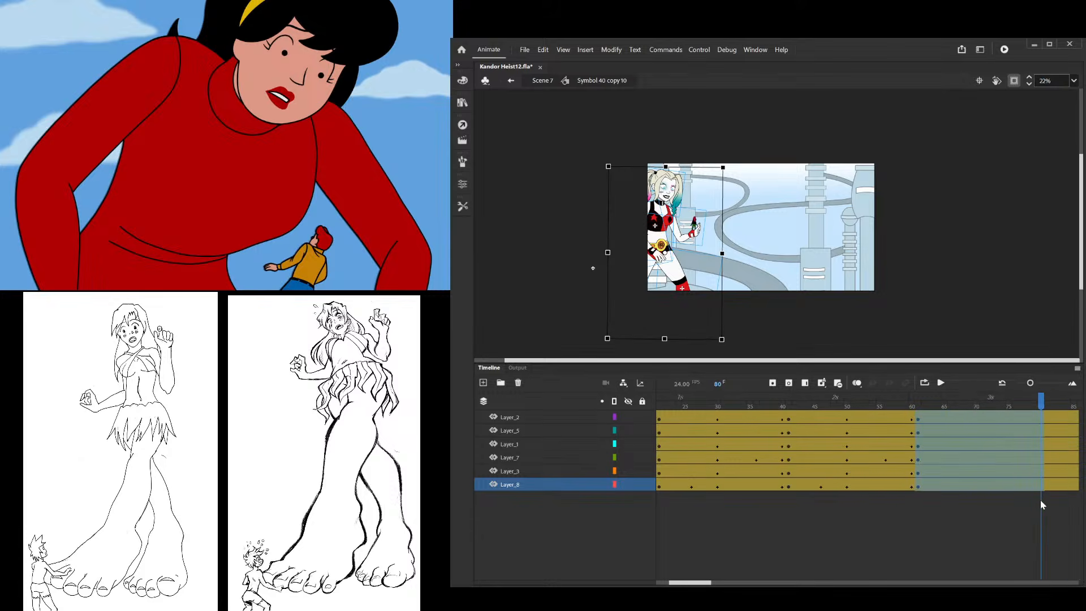
key(ctrl+alt+v)
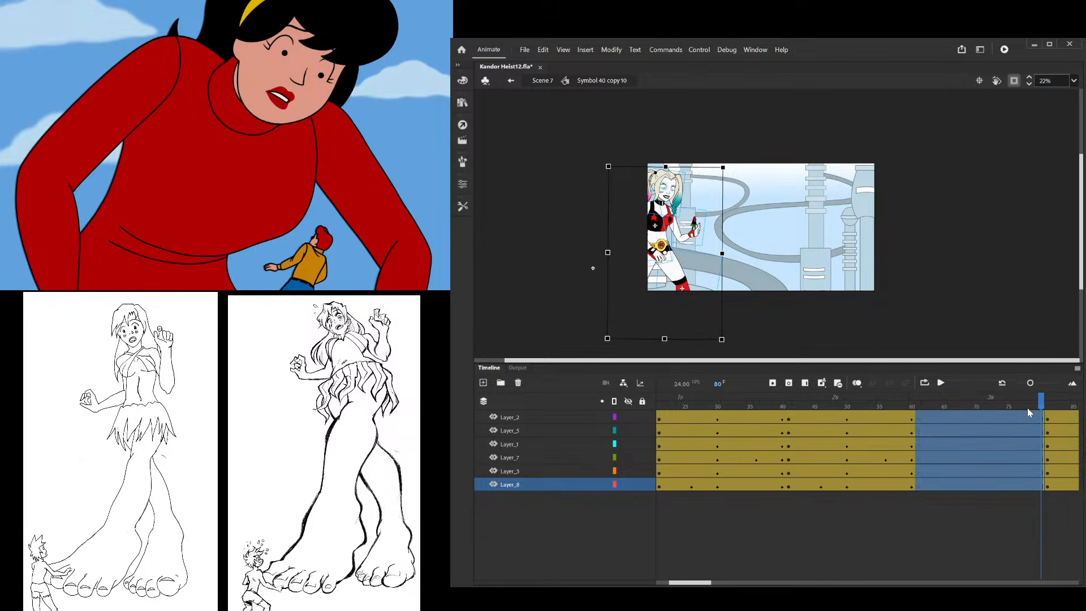
Return to Scene 7 and play back the repeated walk as the character enters, examining frames 97 to 123
drag(1038, 402, 618, 397)
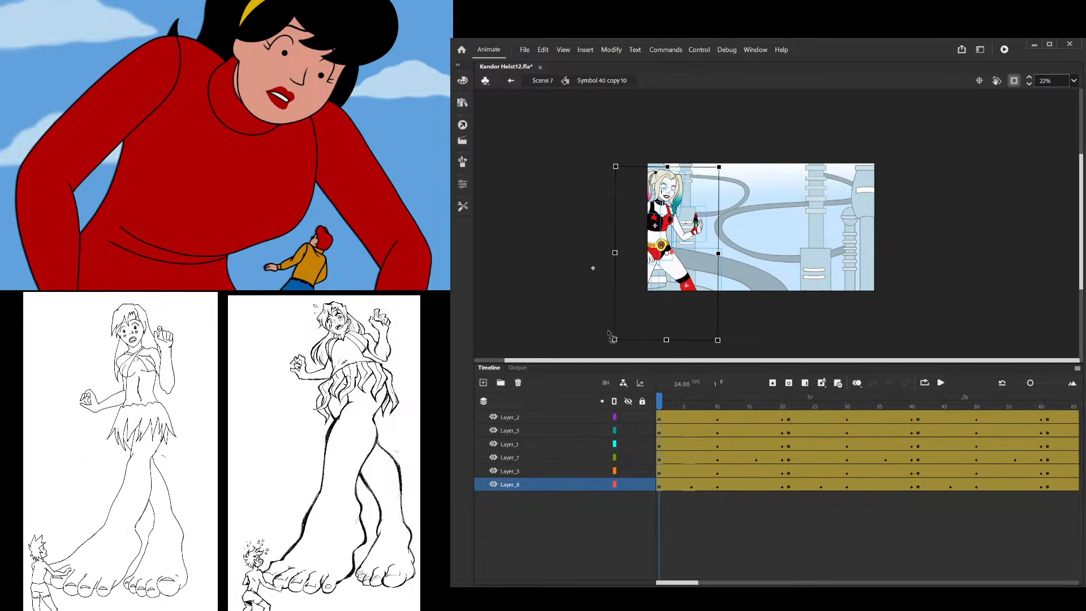
double_click(797, 225)
key(Return)
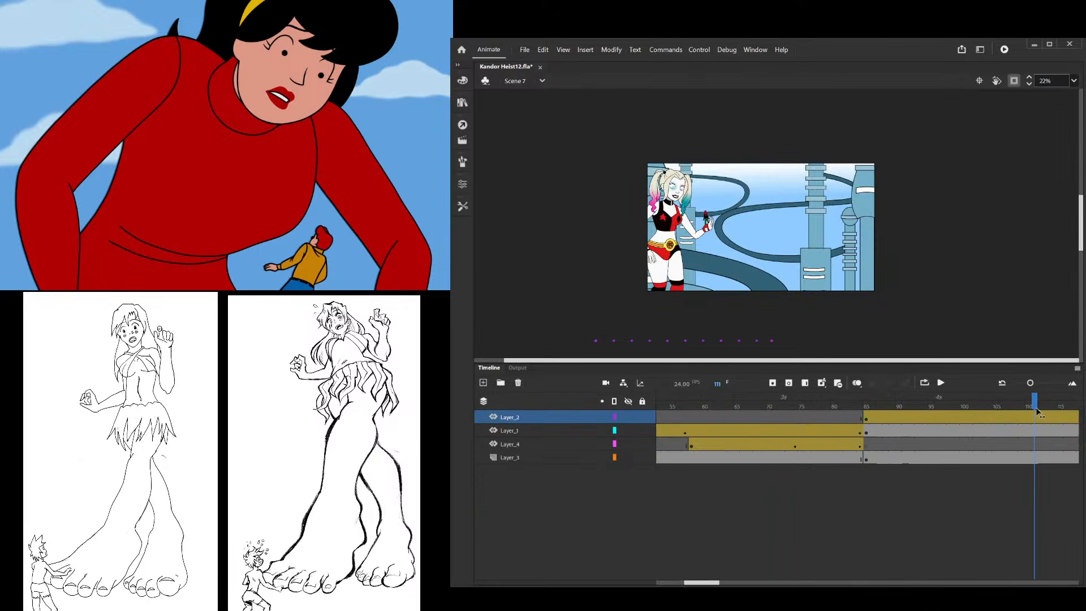
click(723, 417)
drag(722, 417, 750, 408)
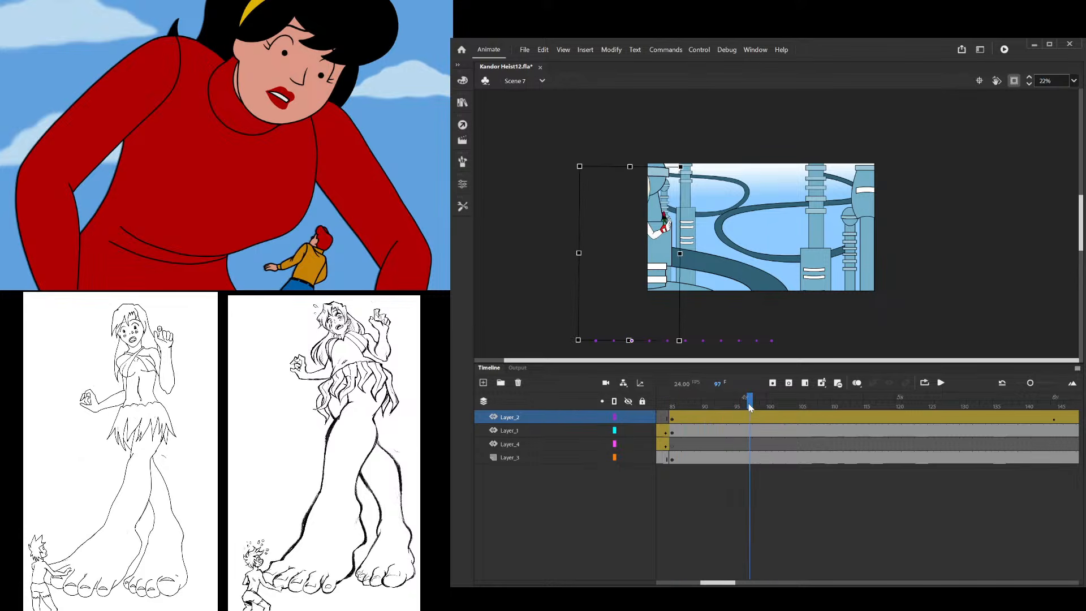
key(Return)
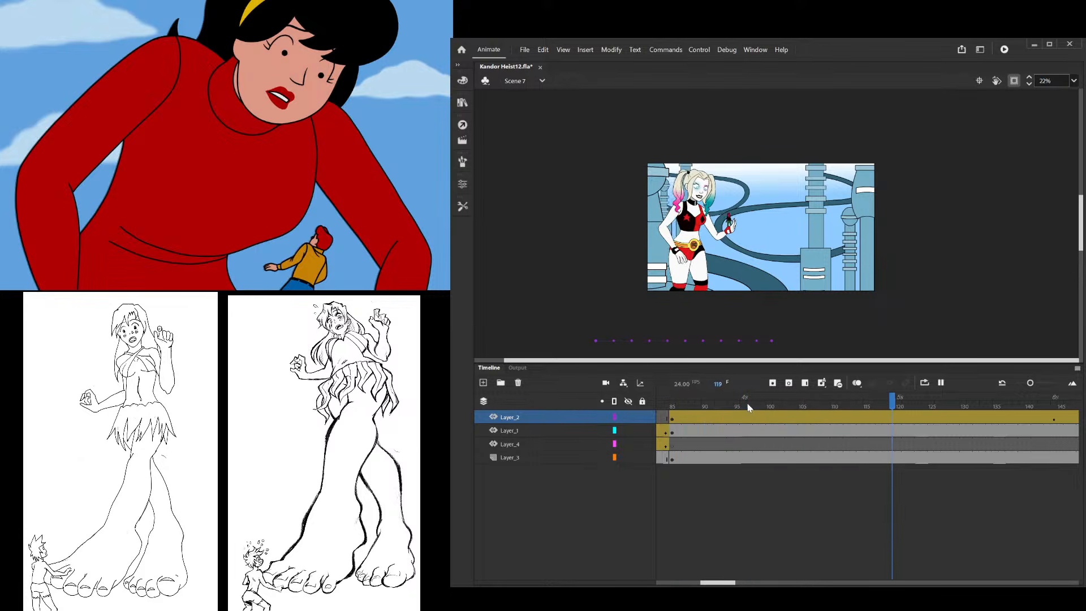
click(756, 444)
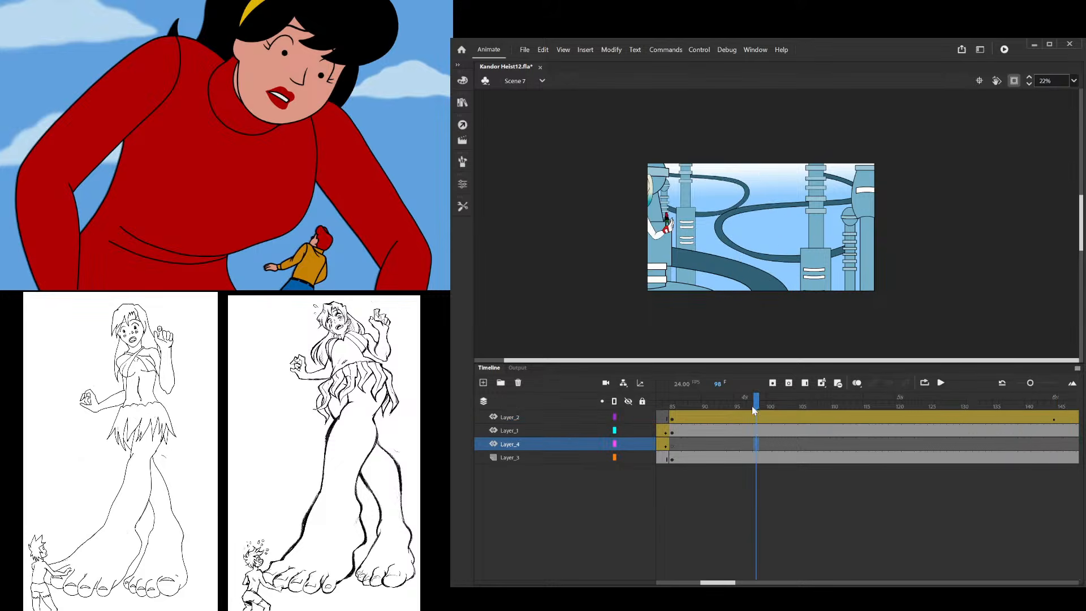
drag(754, 410, 917, 409)
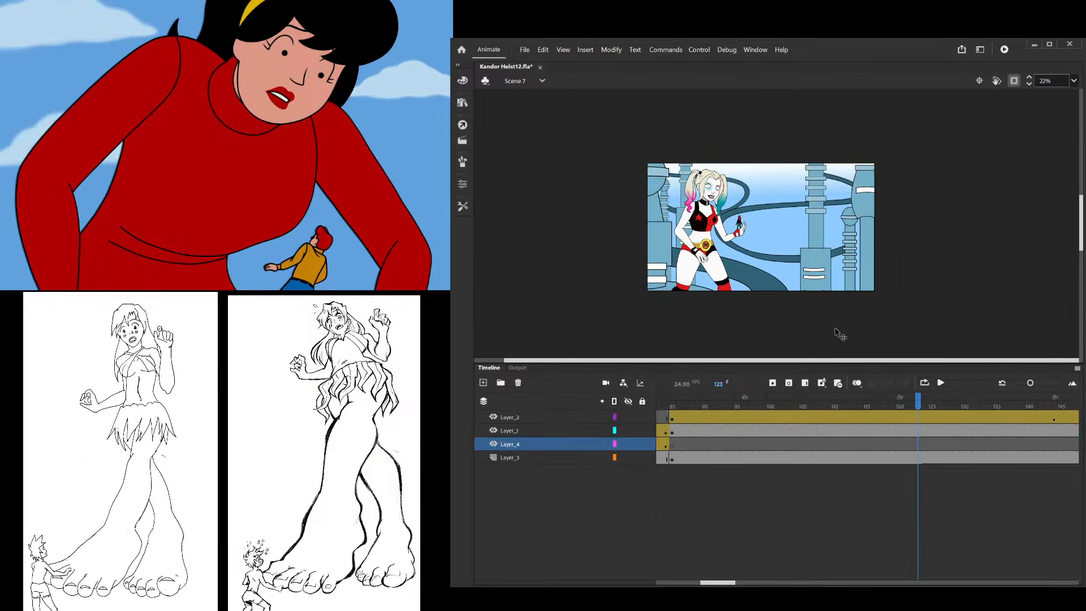
Reopen the character symbol and compare the pose at frame 20 with frame 1 to check how the walk cycle loops
double_click(700, 258)
click(700, 257)
drag(804, 399, 601, 402)
click(783, 408)
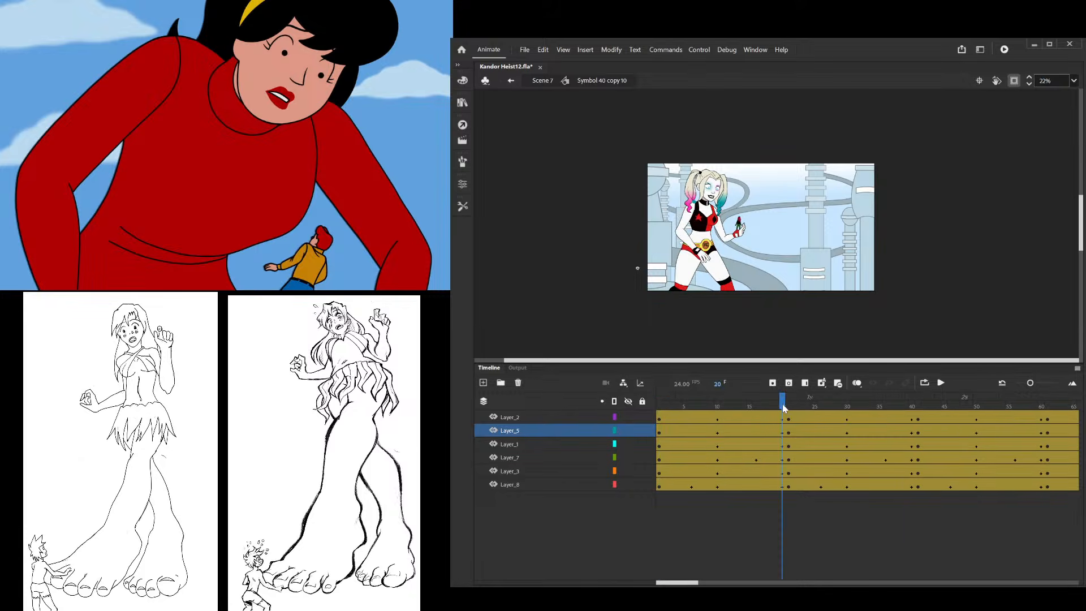
click(660, 403)
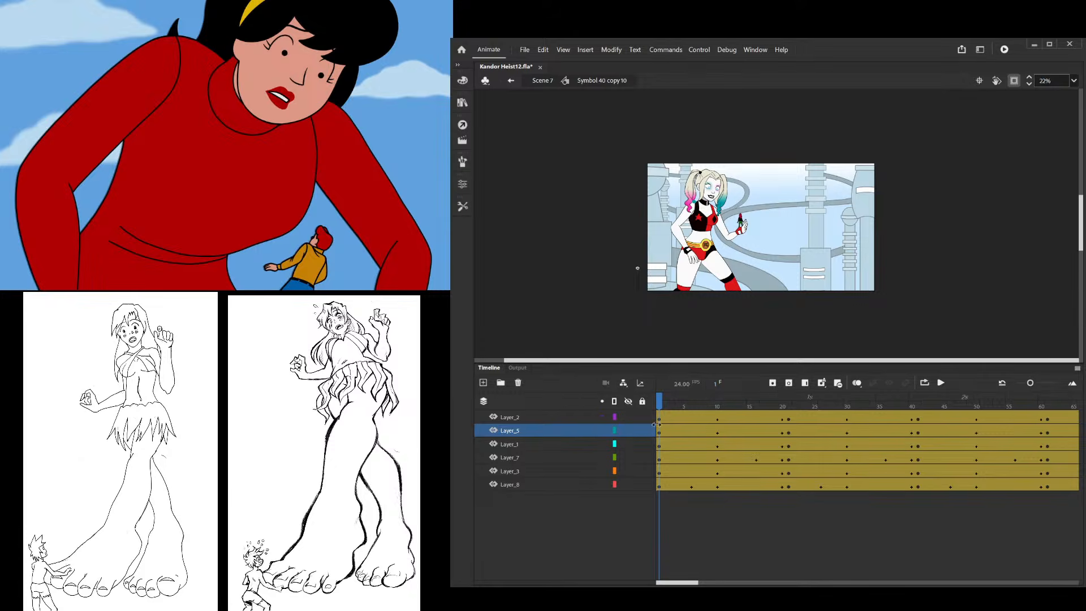
click(660, 484)
click(698, 407)
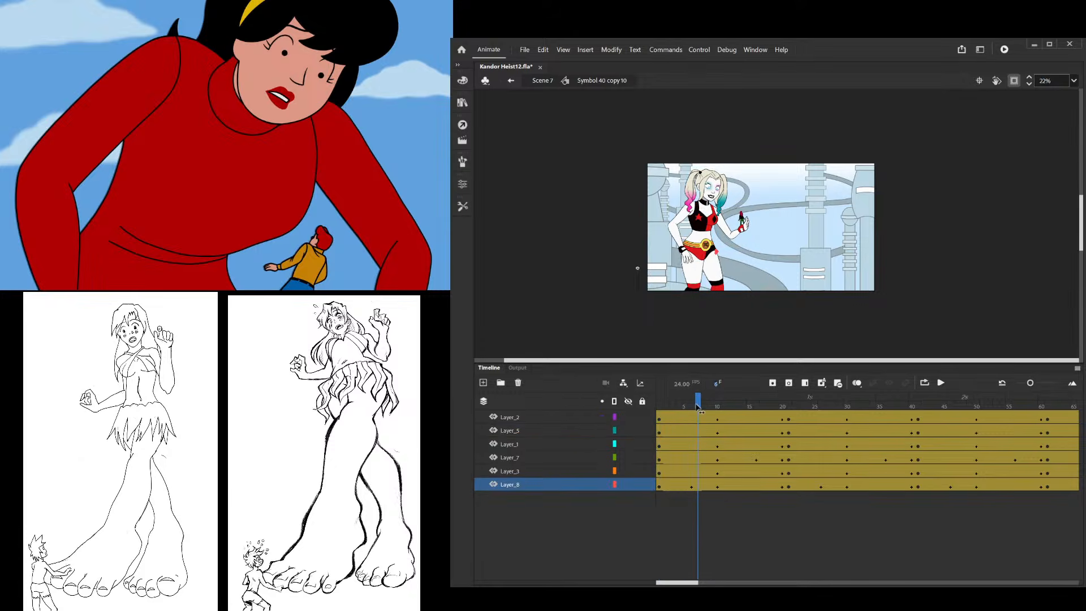
drag(698, 407, 784, 421)
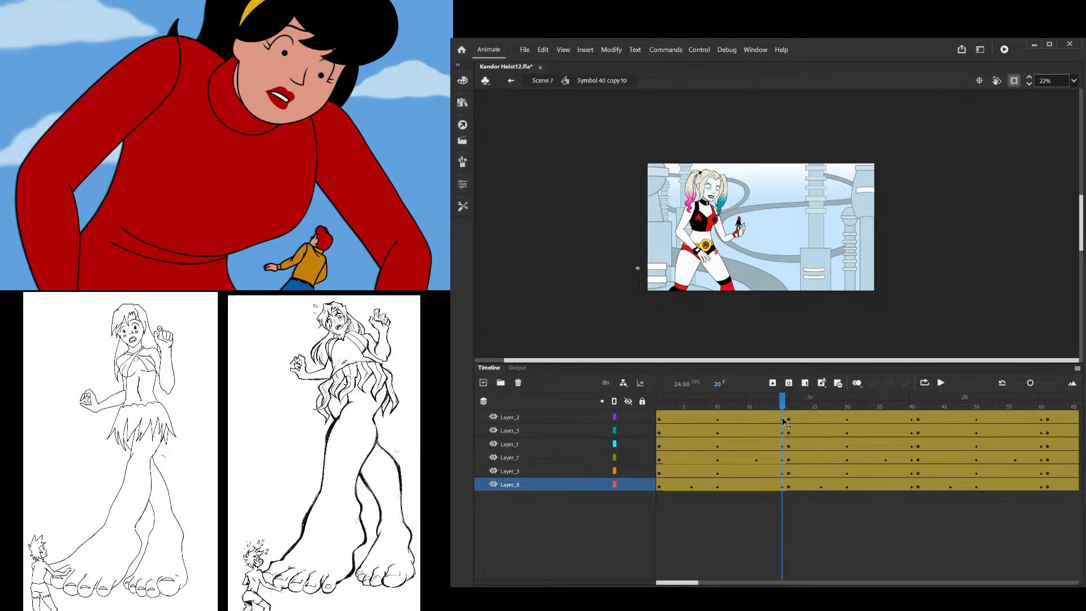
click(659, 405)
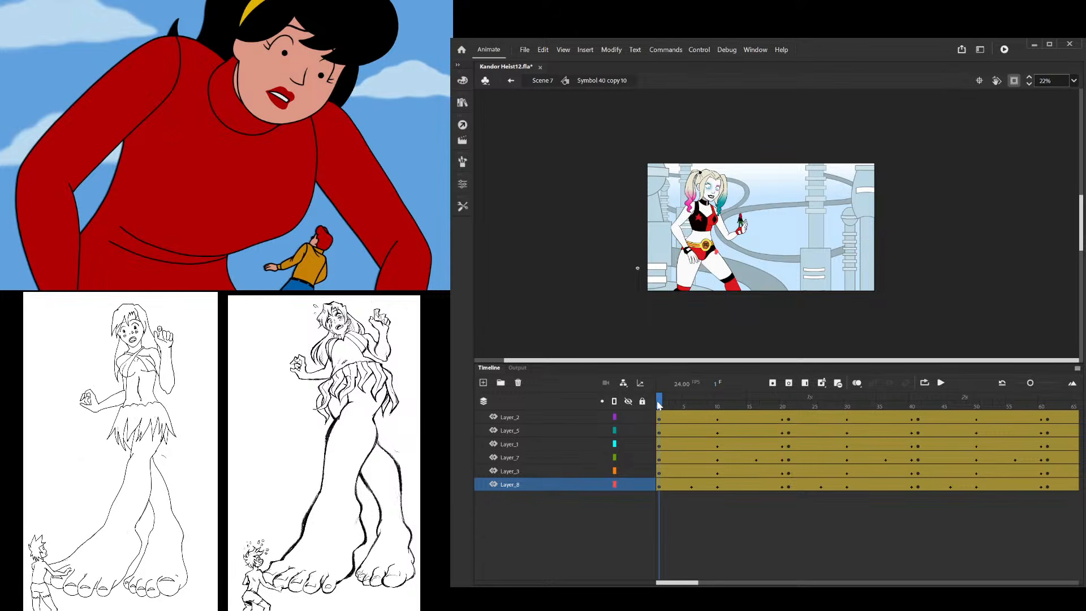
Copy the frame 1 pose of all six layers and paste it over frame 20
click(661, 486)
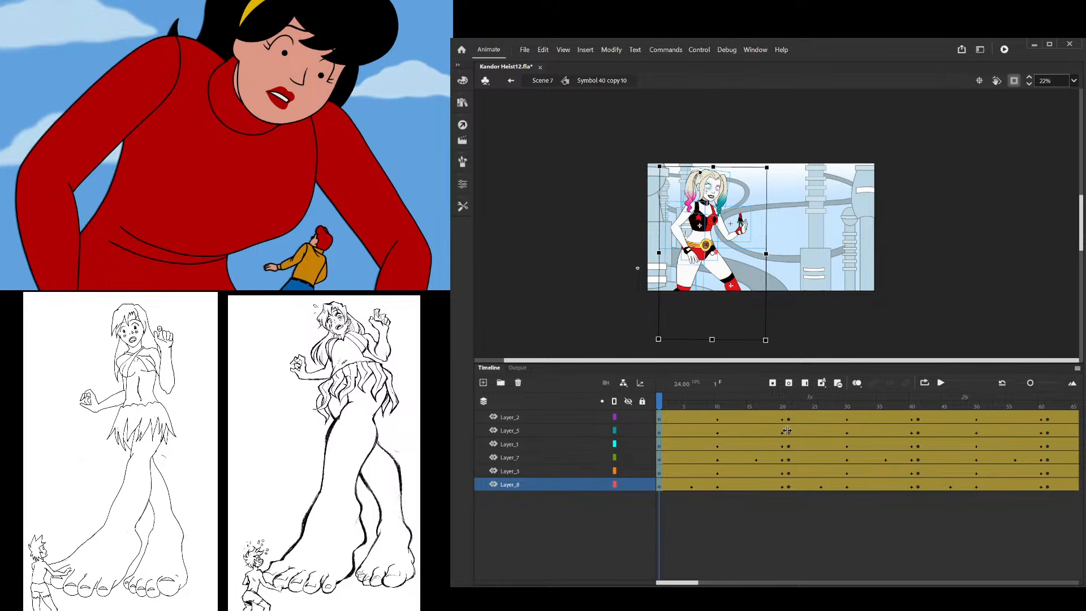
click(782, 485)
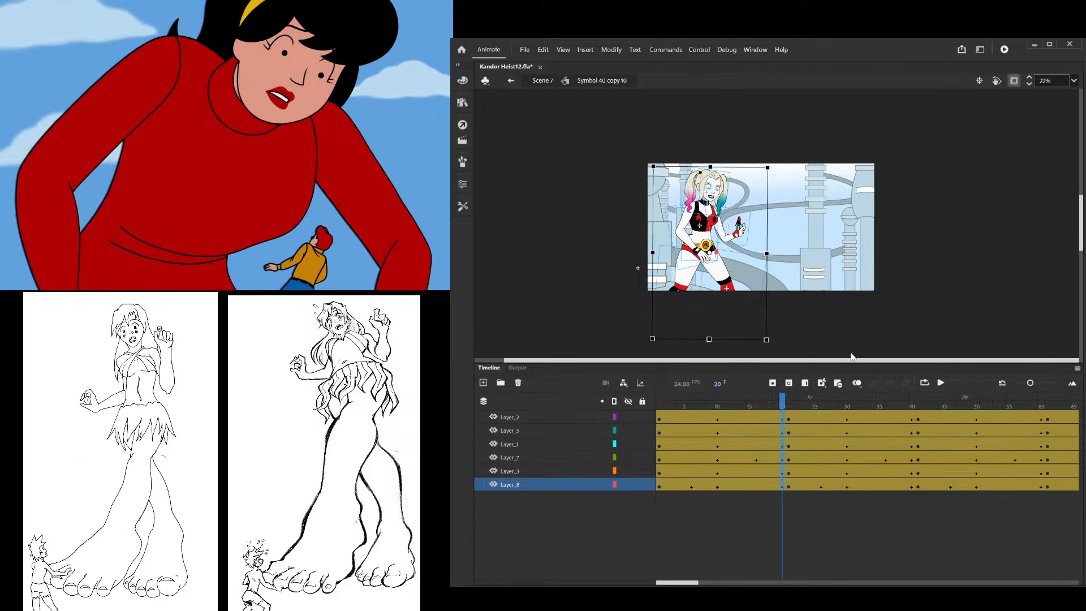
key(ctrl+alt+v)
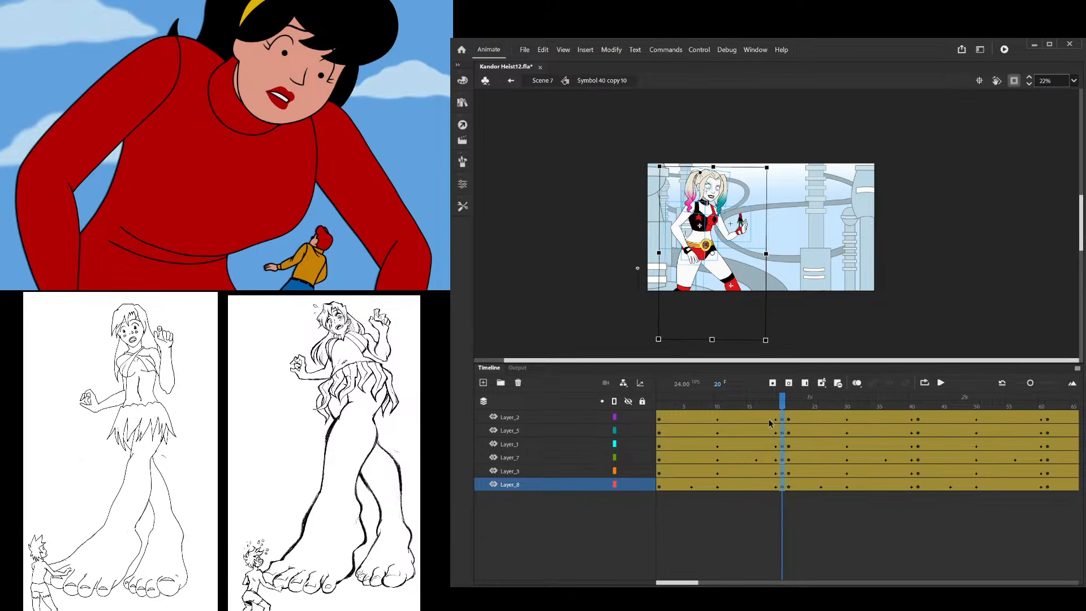
drag(770, 423, 780, 487)
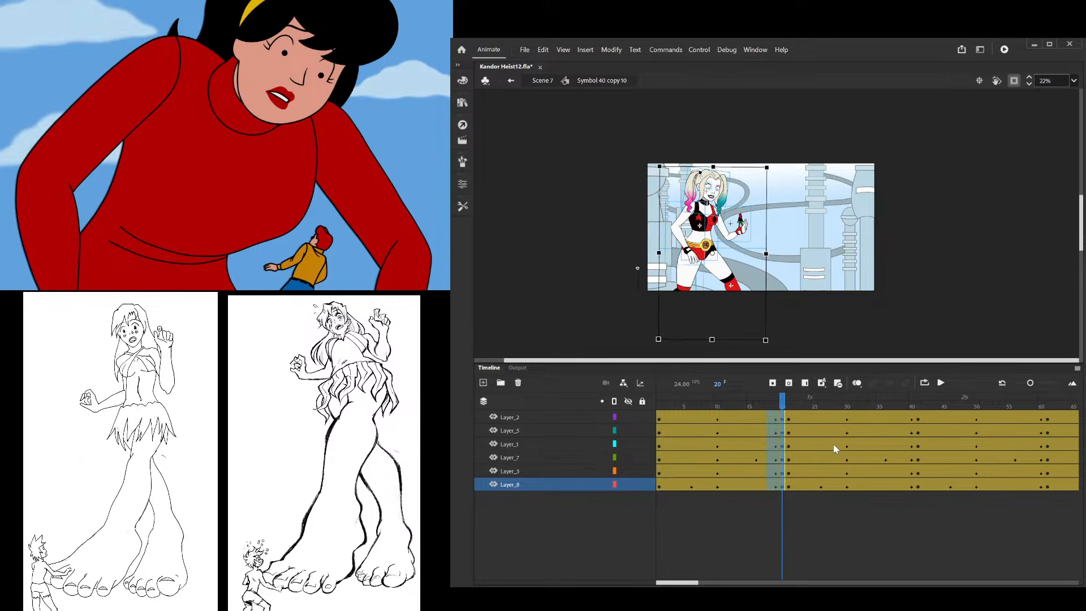
click(839, 473)
mouse_move(783, 420)
mouse_down()
mouse_move(776, 487)
mouse_move(779, 417)
mouse_up()
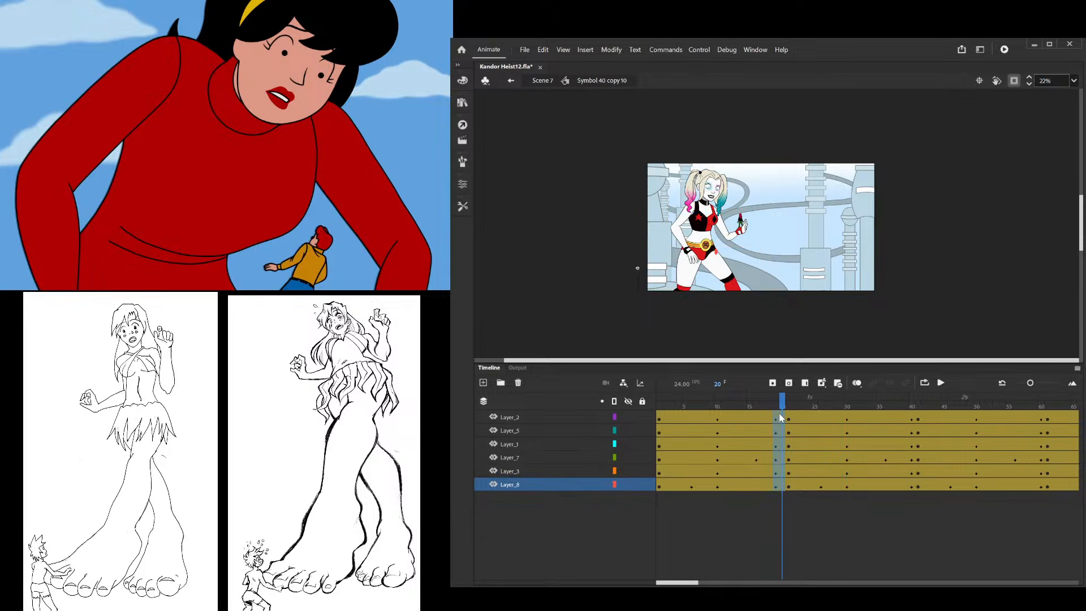
click(777, 419)
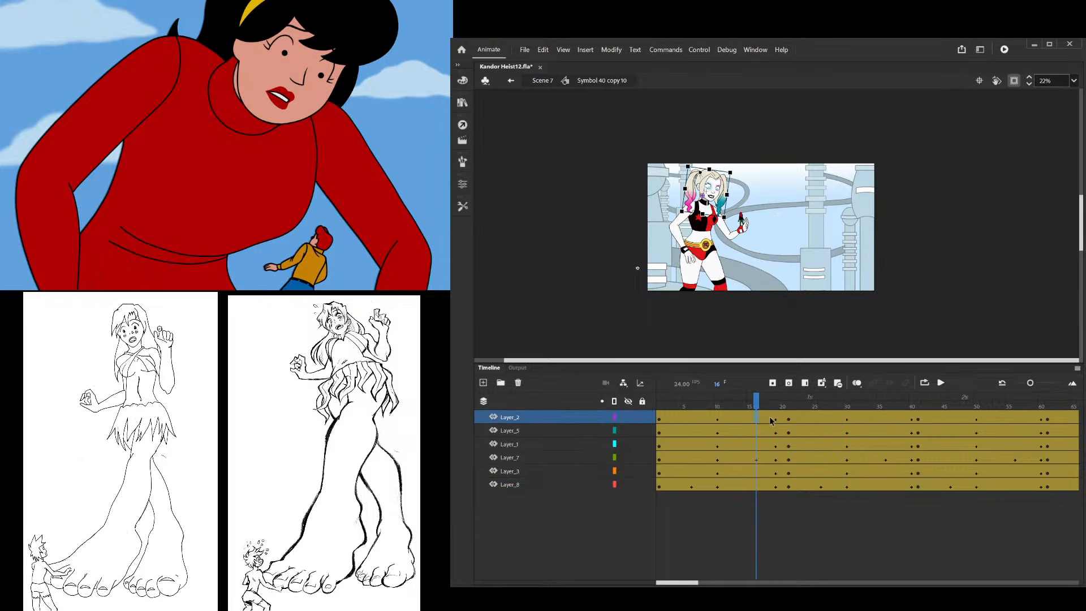
click(777, 486)
key(period)
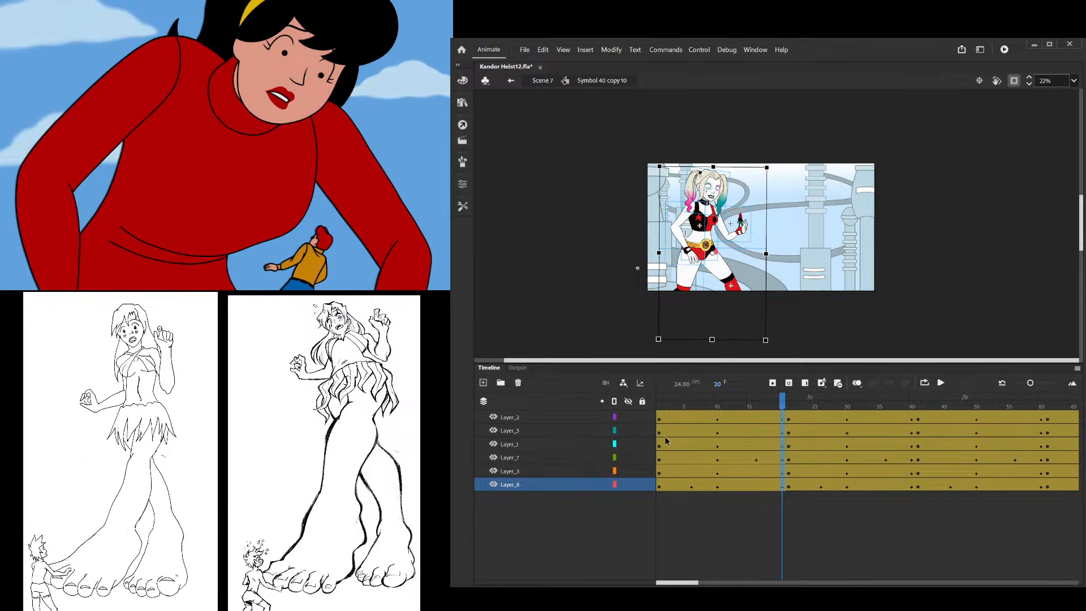
Add keyframes at frame 19 on all six layers and move them onto frame 20
key(comma)
drag(777, 419, 779, 488)
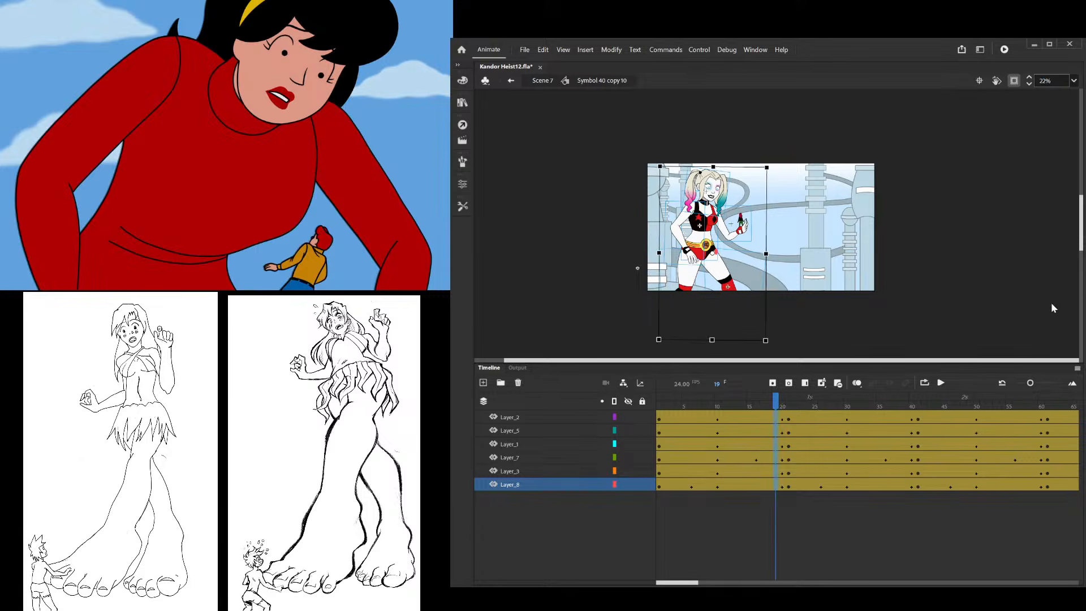
drag(777, 399, 775, 428)
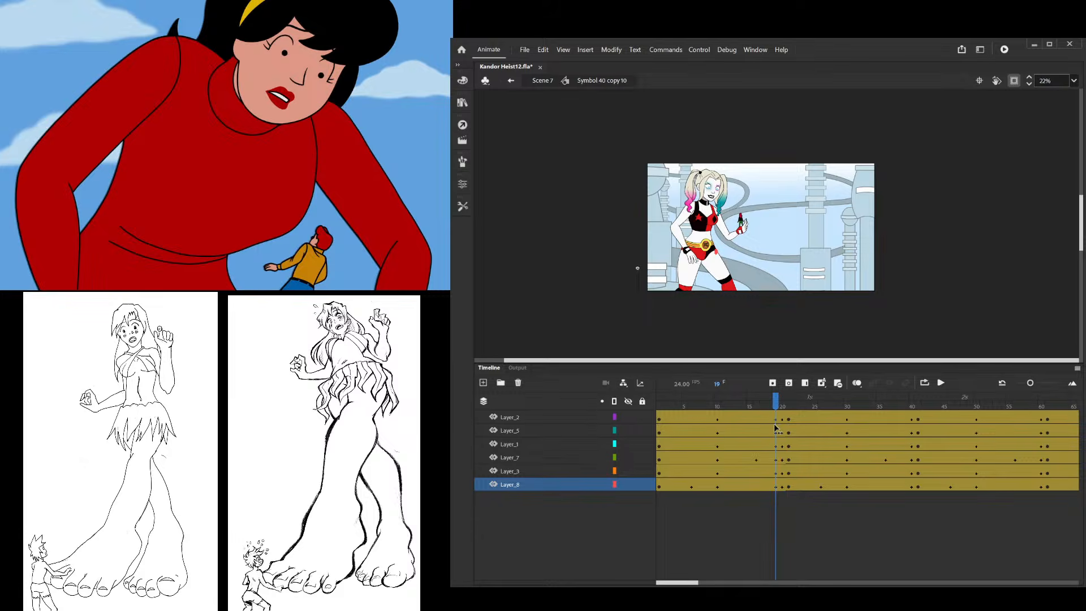
click(777, 486)
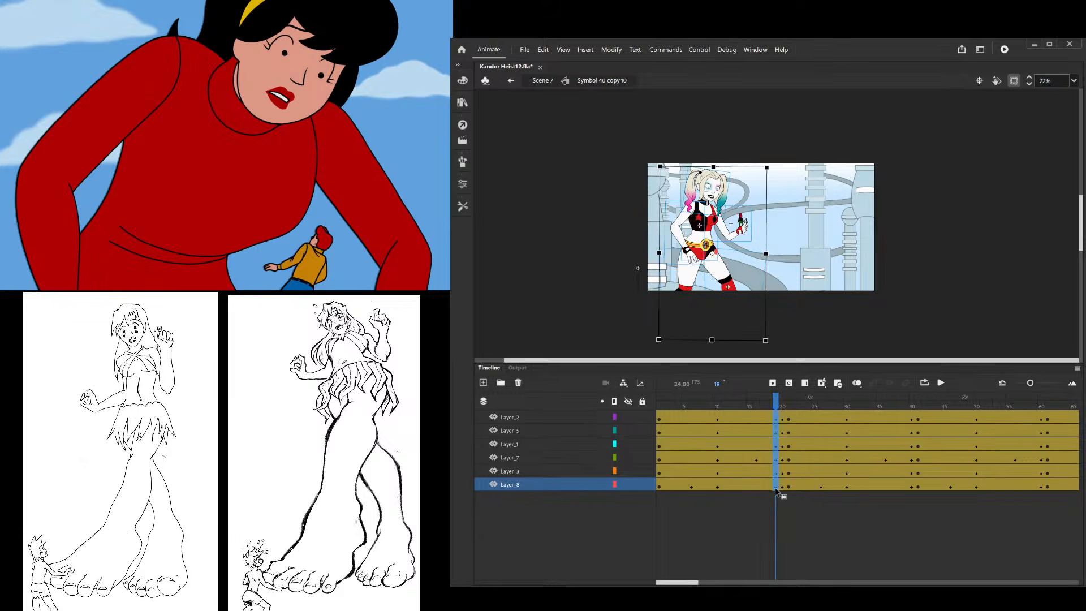
click(783, 487)
Copy the revised frames 1 to 20 of all six layers and paste them over frames 21 to 40
drag(659, 433, 783, 492)
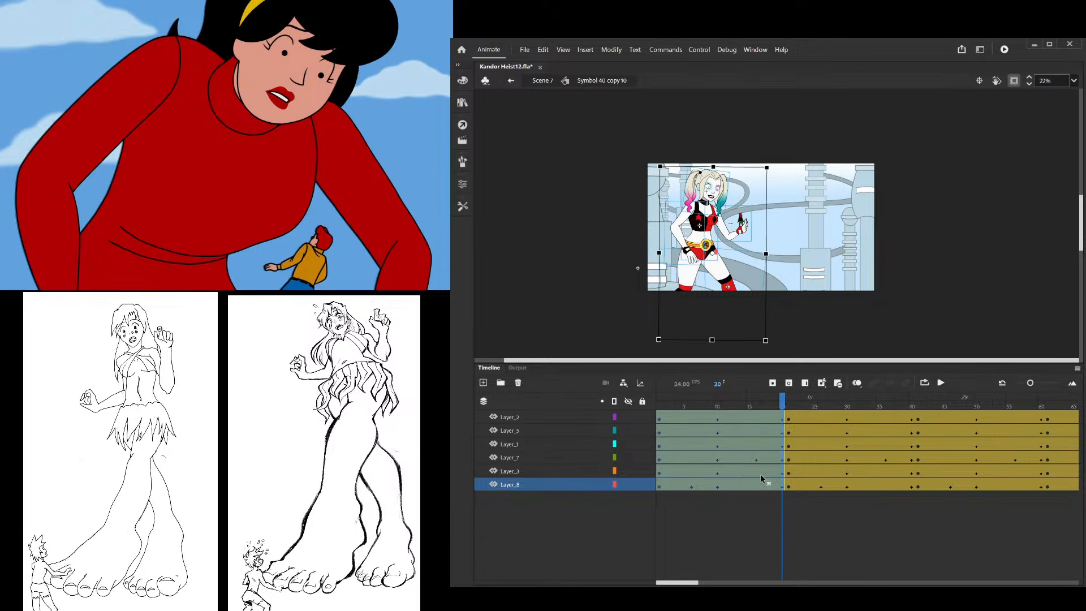
click(824, 432)
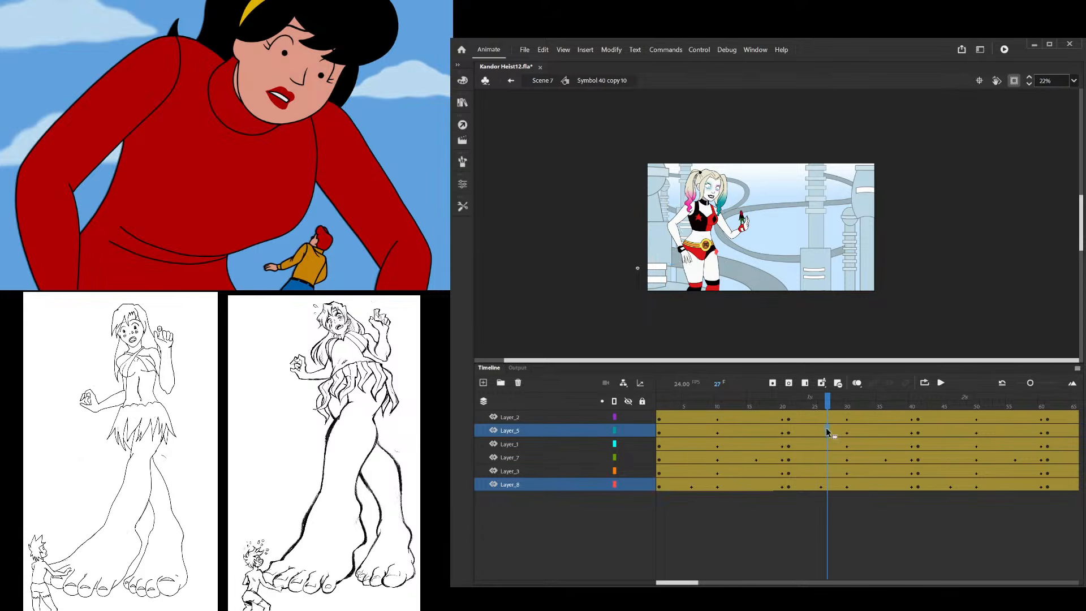
drag(790, 418, 909, 492)
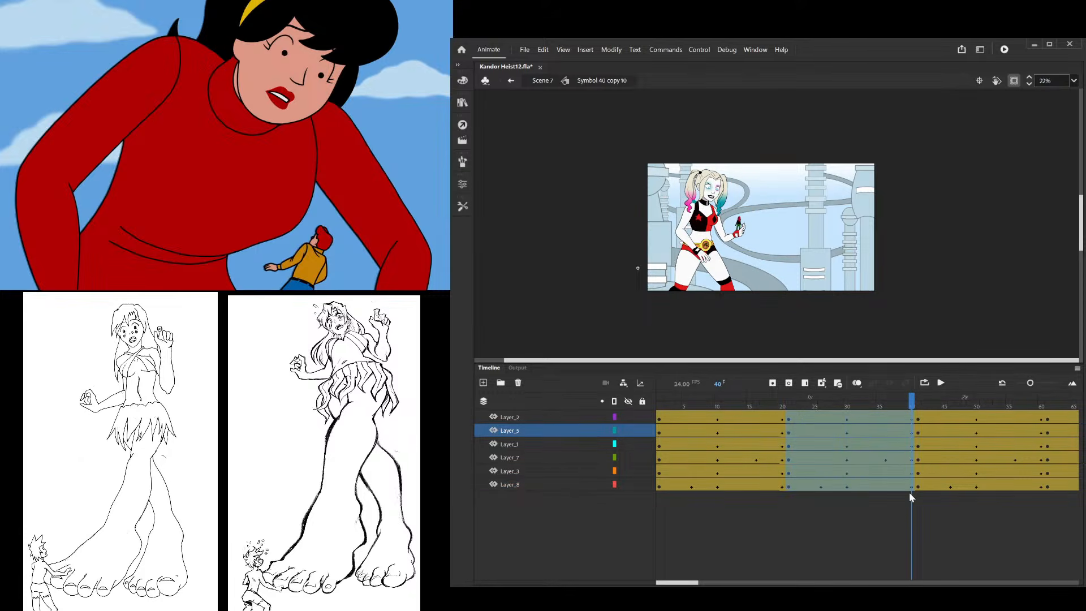
key(ctrl+alt+v)
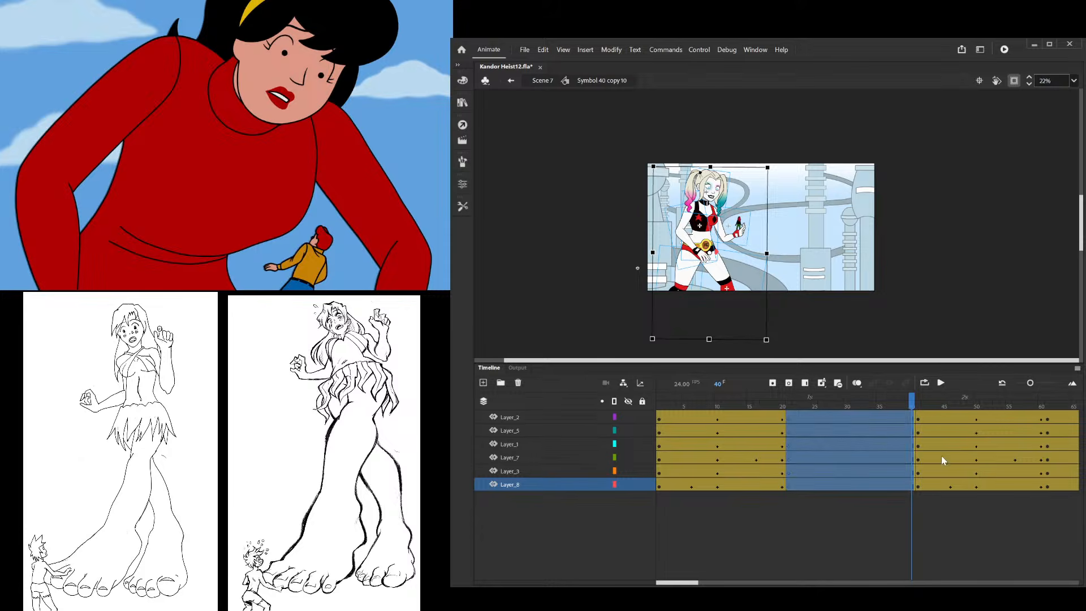
Paste the revised walk cycle over frames 41 to 60 and frames 61 to 80 on all six layers
click(920, 419)
drag(920, 421, 1035, 497)
key(ctrl+alt+v)
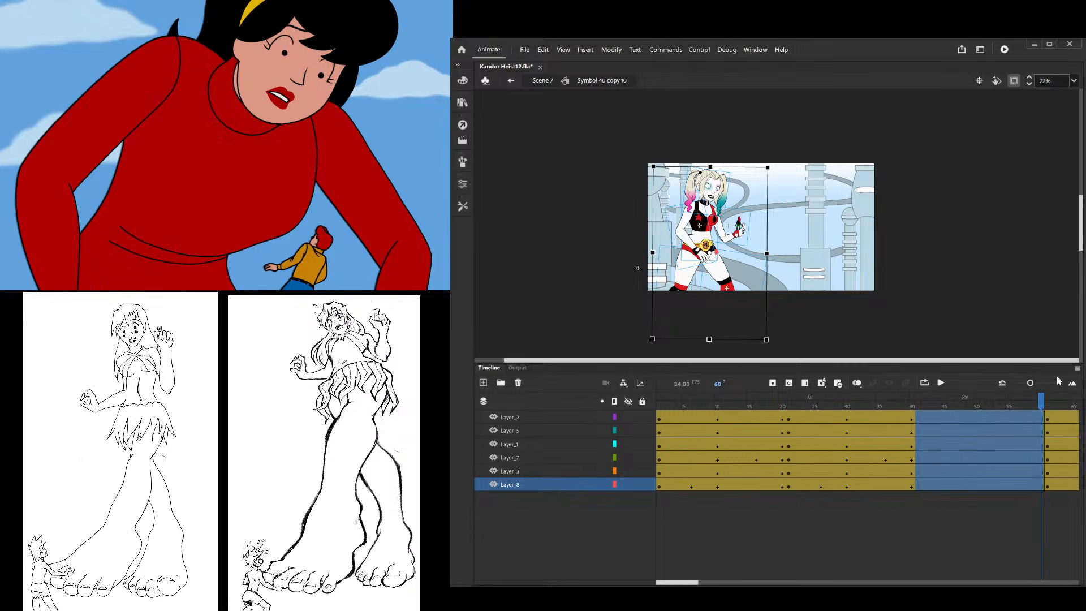
drag(1049, 419, 1040, 498)
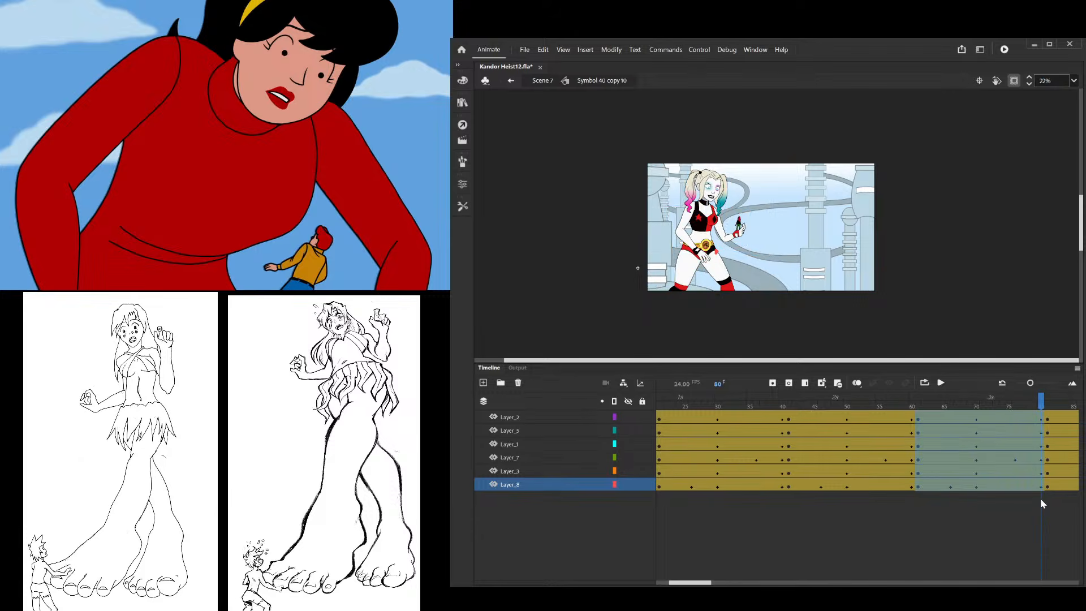
key(ctrl+alt+v)
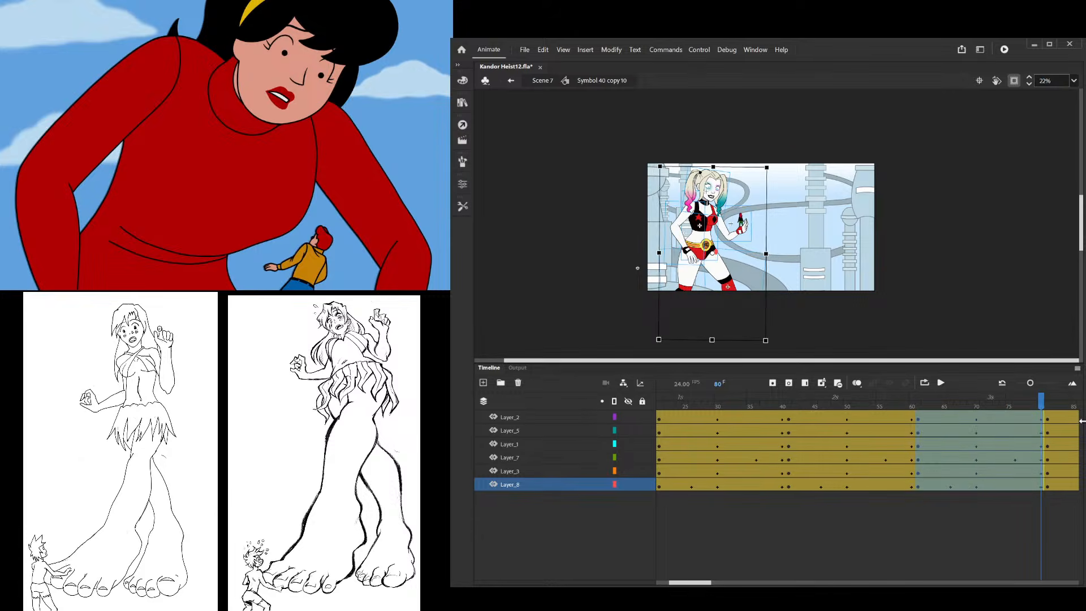
drag(1049, 421, 998, 497)
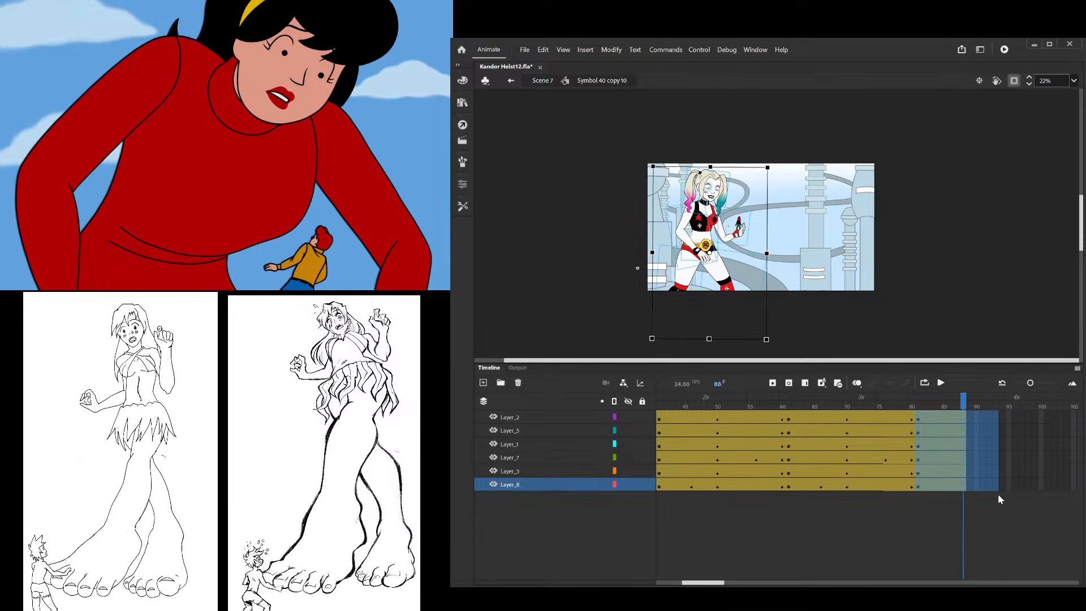
key(ctrl+alt+v)
Play the symbol's timeline through to its last frame to check the repeated walk cycle
key(shift+comma)
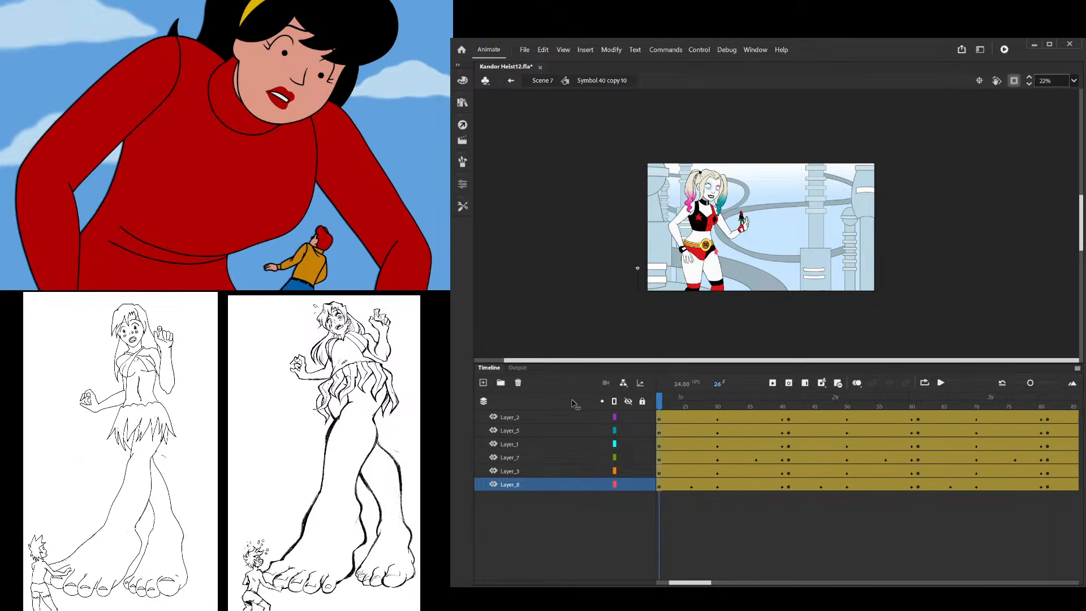
key(Return)
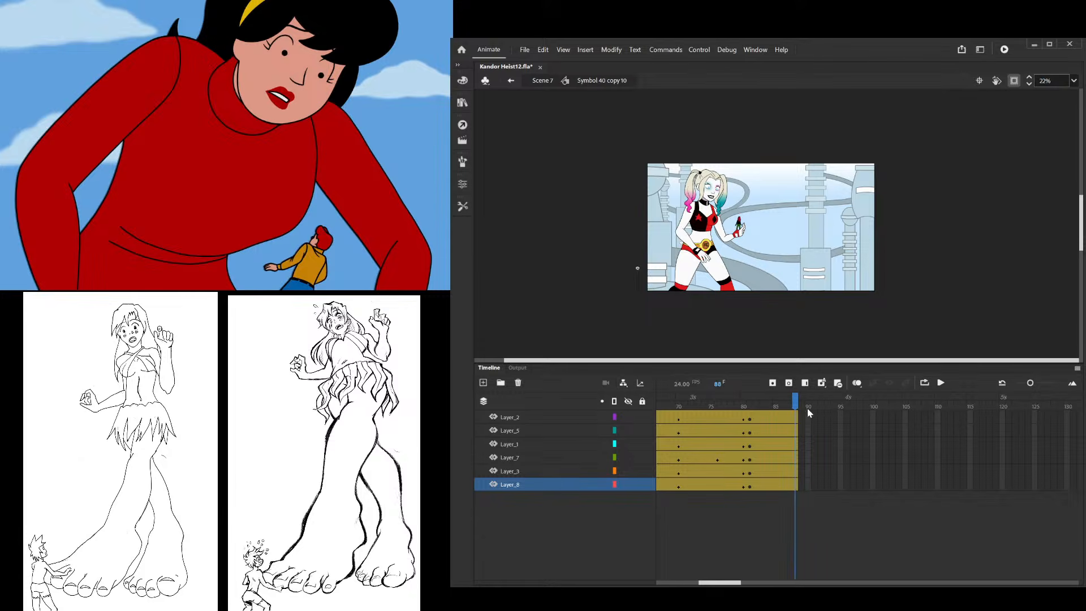
click(718, 407)
drag(719, 408, 580, 416)
Copy the frame 1 pose of all six layers and paste it at frame 81
click(660, 487)
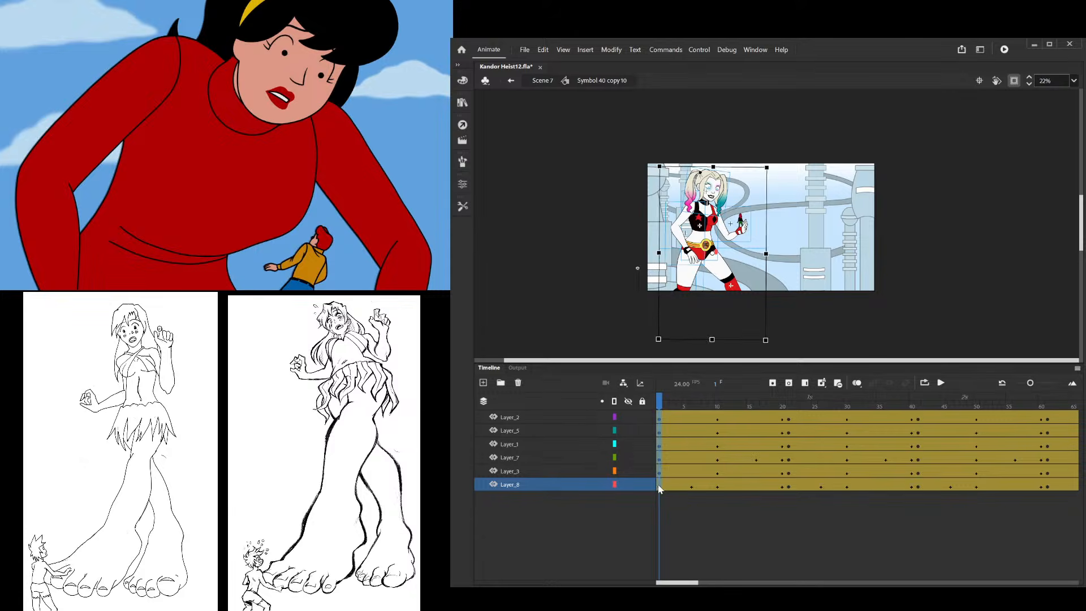
drag(663, 406, 920, 492)
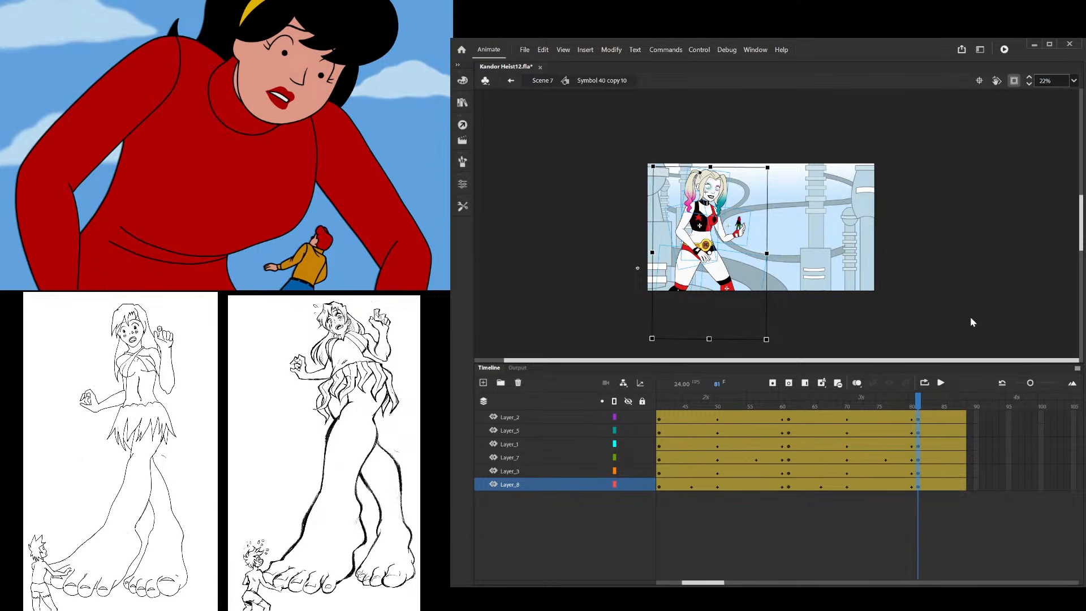
drag(924, 416, 926, 490)
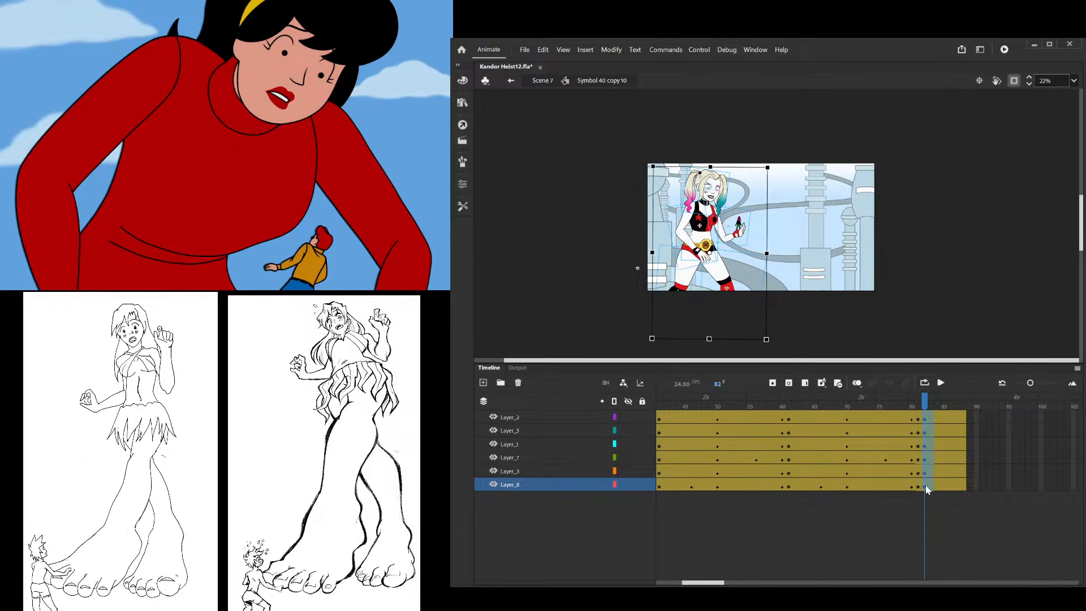
shift+click(920, 485)
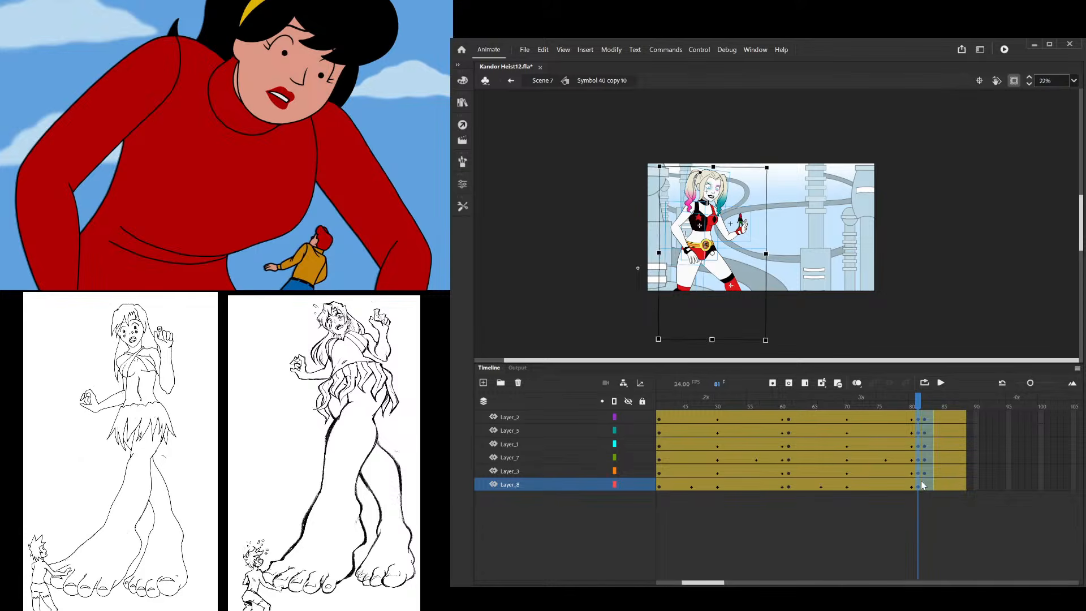
click(919, 419)
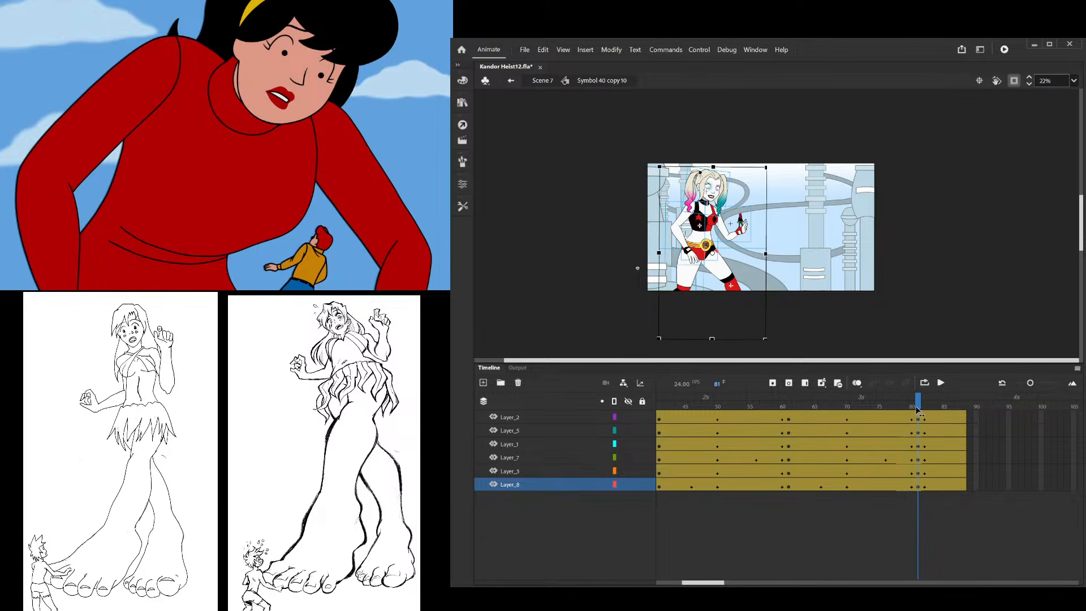
Clear the extra keyframes at frame 82 on all six layers and scrub the timeline to check the walk
drag(924, 420, 926, 487)
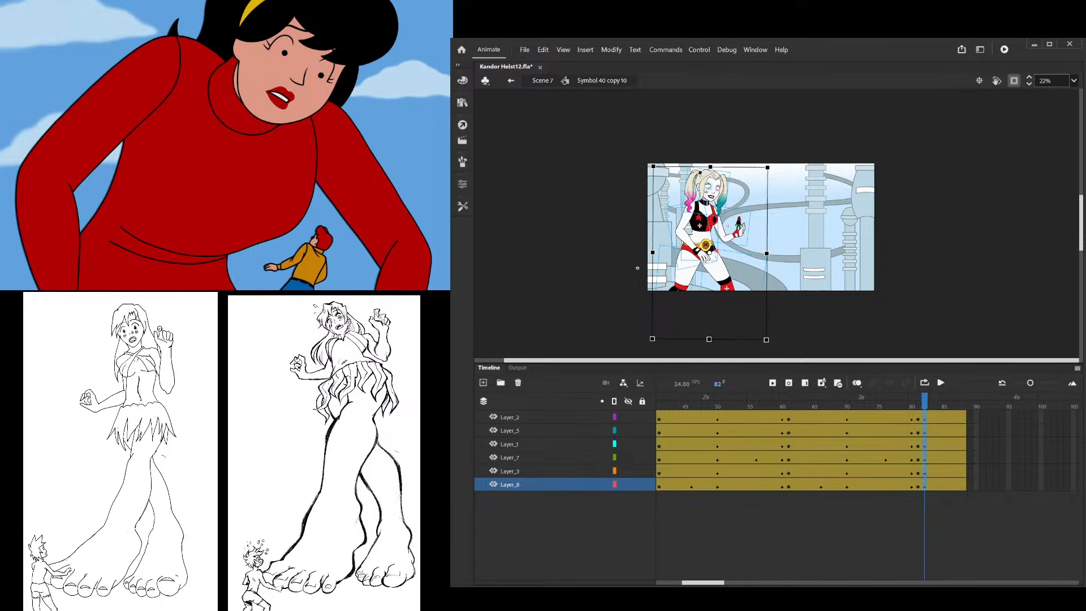
click(919, 401)
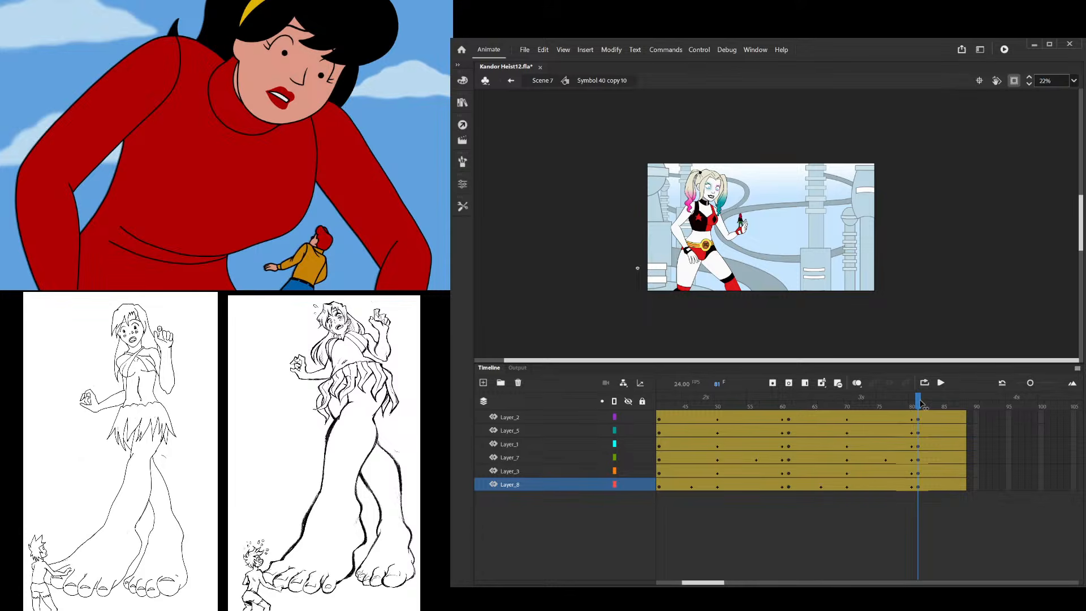
drag(921, 402, 963, 402)
drag(989, 489, 879, 407)
key(F5)
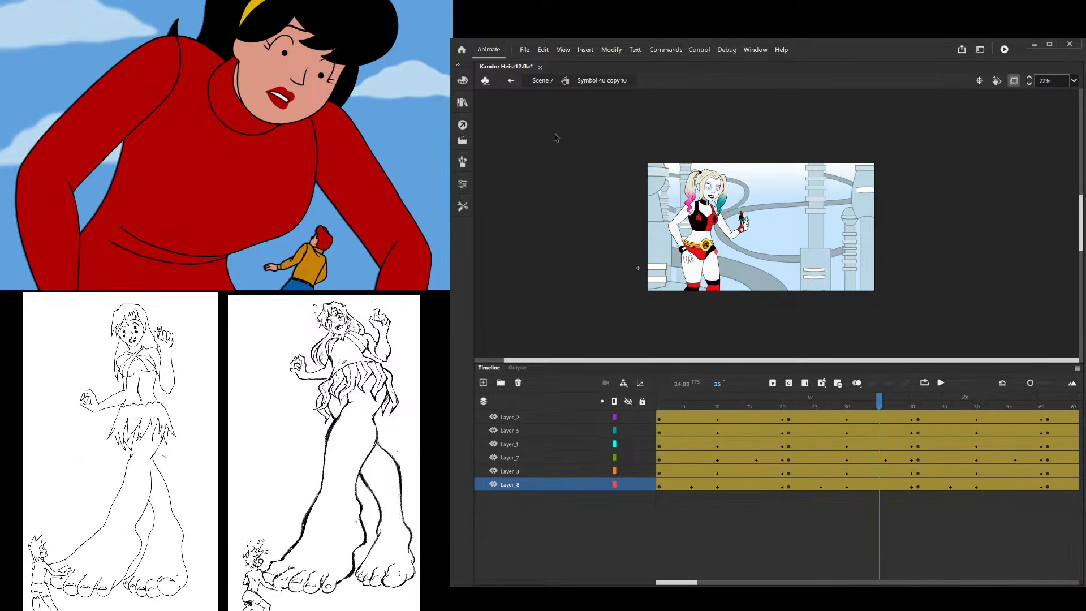
Return to Scene 7, play the whole scene, and replay the character's entrance from frame 84 to examine the walk up to frame 165
click(547, 83)
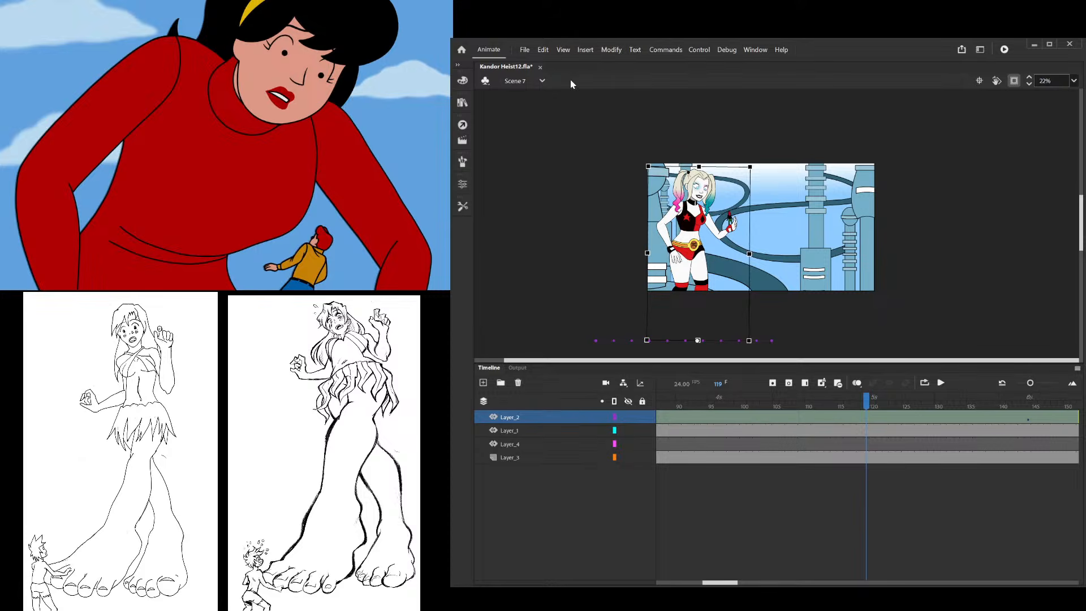
drag(868, 403, 524, 407)
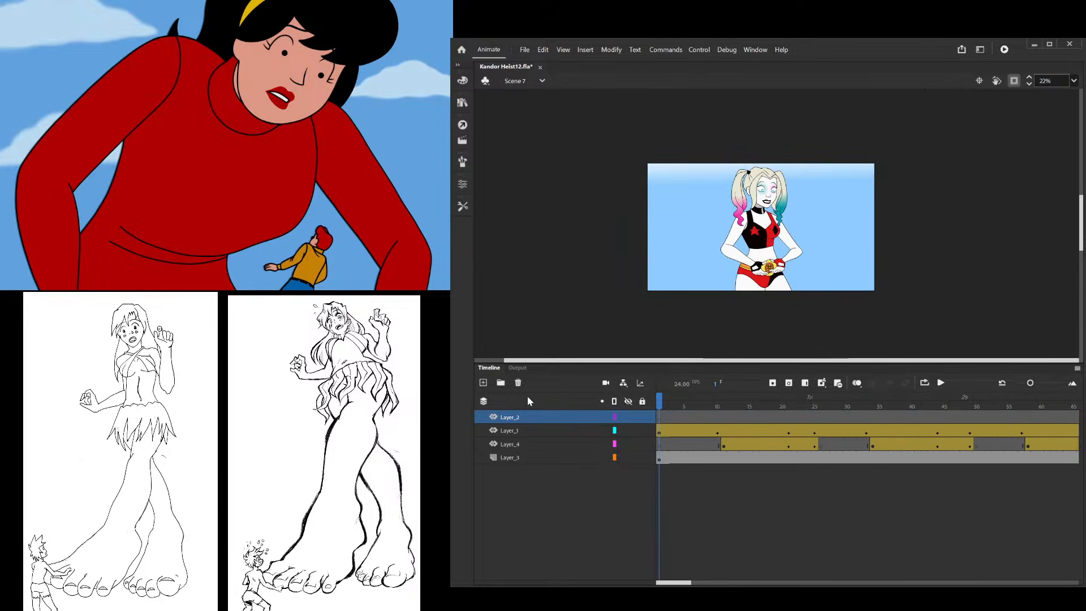
key(Return)
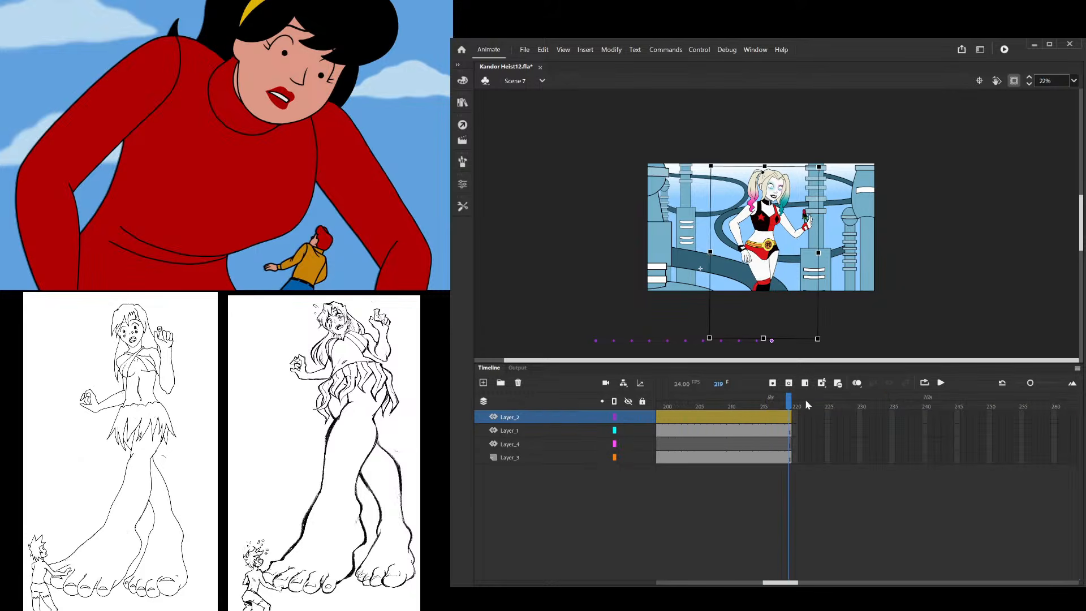
key(Return)
drag(583, 413, 845, 417)
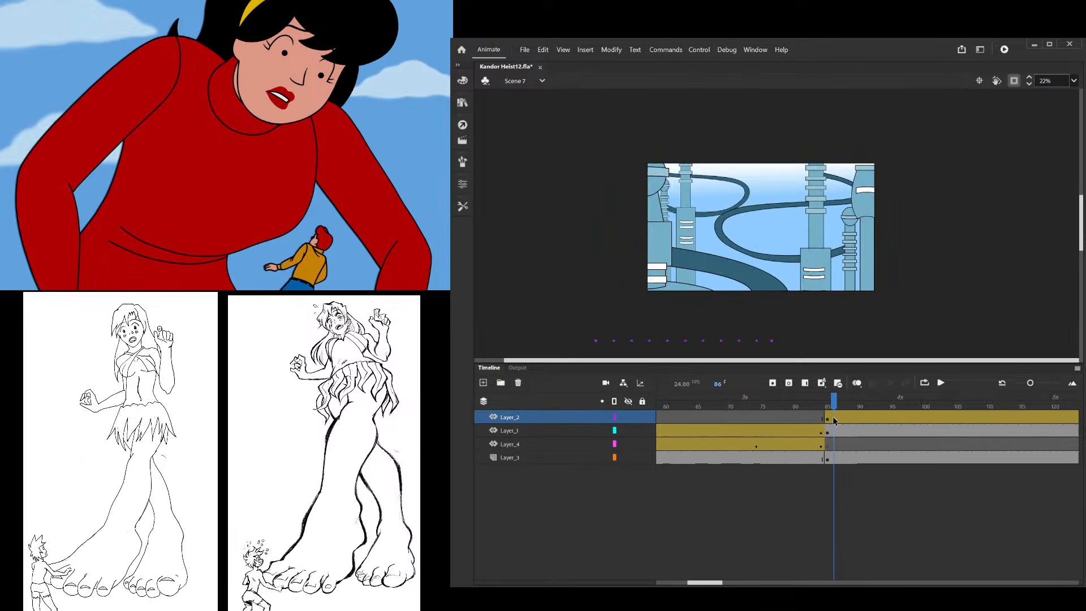
key(Return)
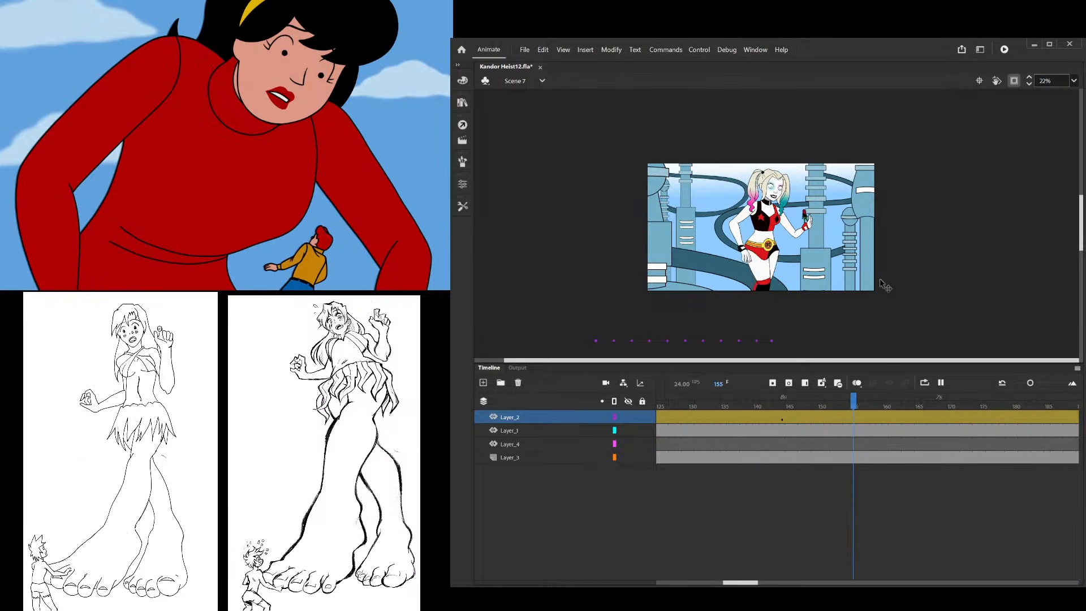
drag(944, 407, 918, 435)
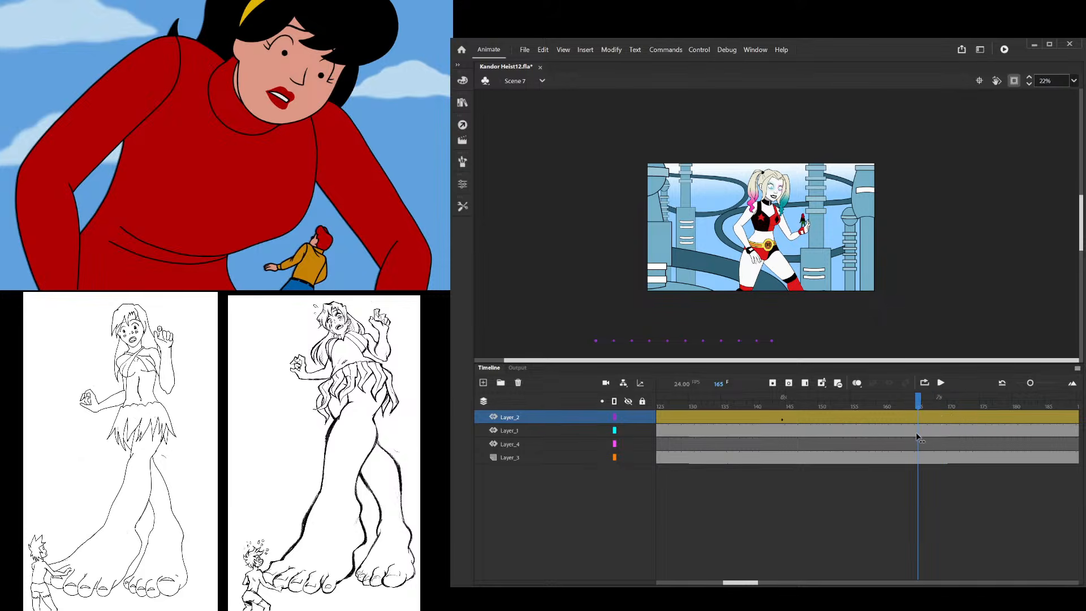
Move Layer_2's tween keyframe from frame 144 to frame 165 in Scene 7 and replay the scene to check the entrance
click(778, 419)
click(781, 421)
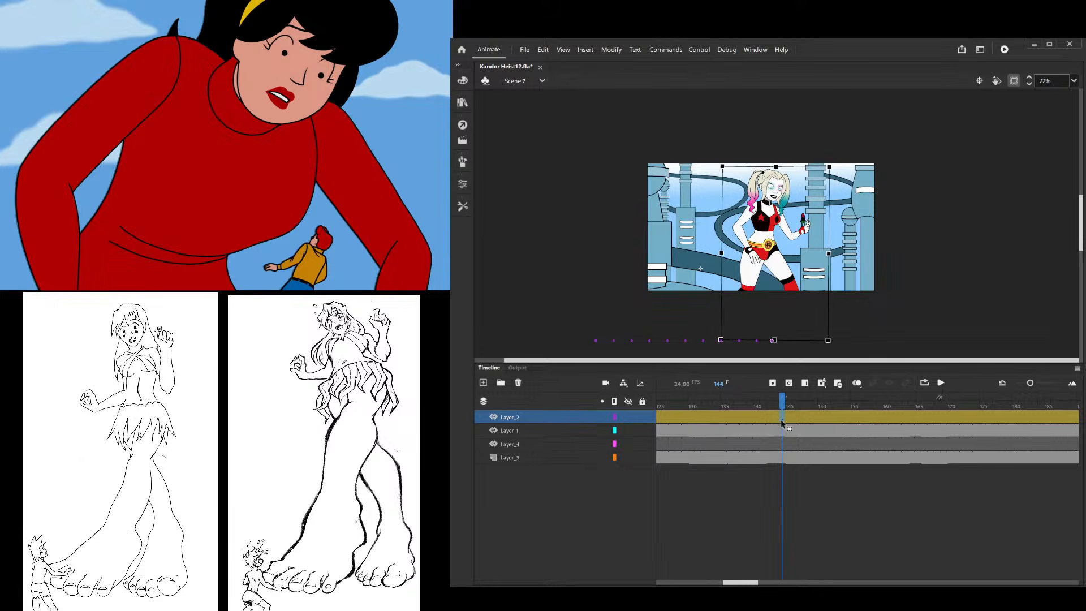
click(921, 417)
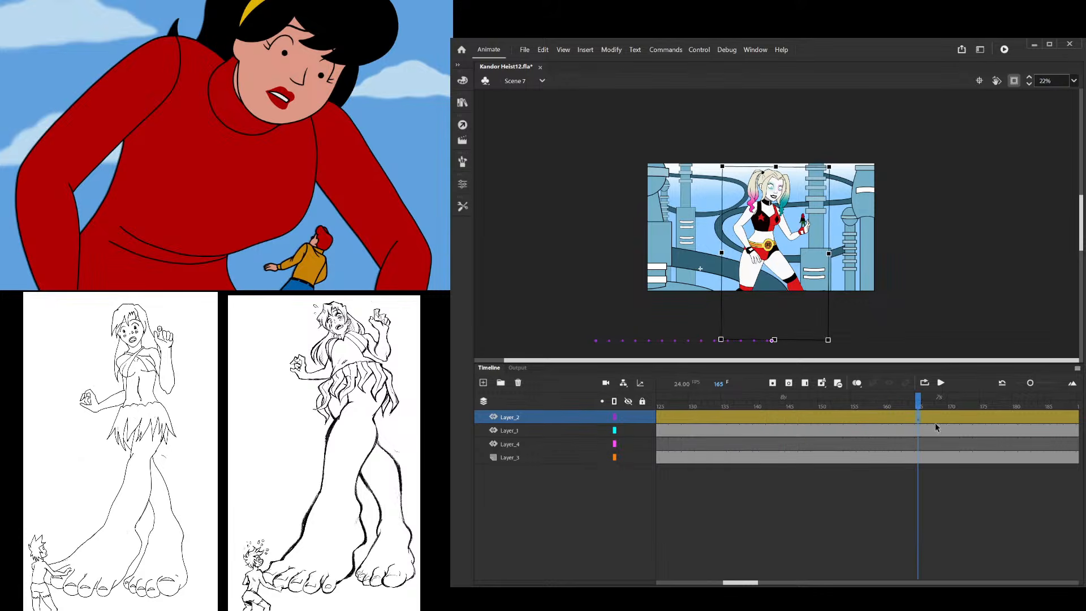
drag(923, 417, 673, 415)
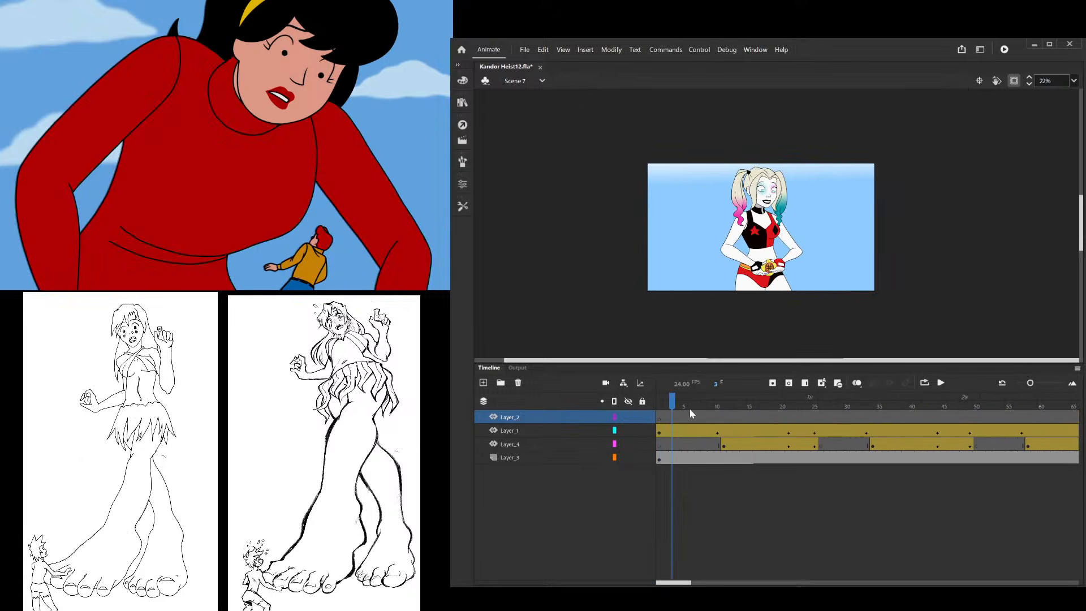
key(Return)
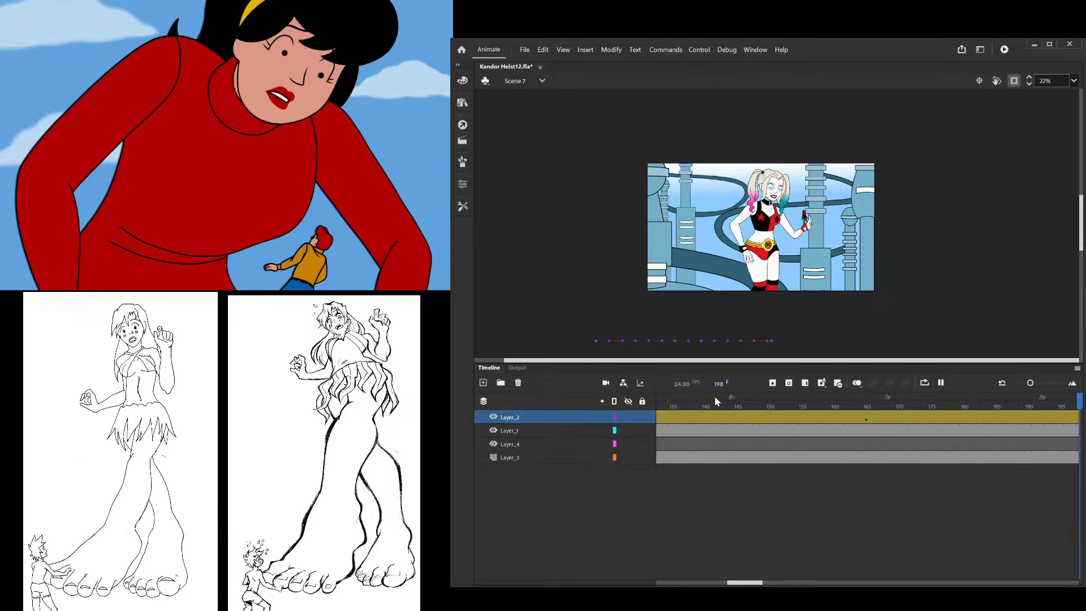
drag(716, 397, 901, 392)
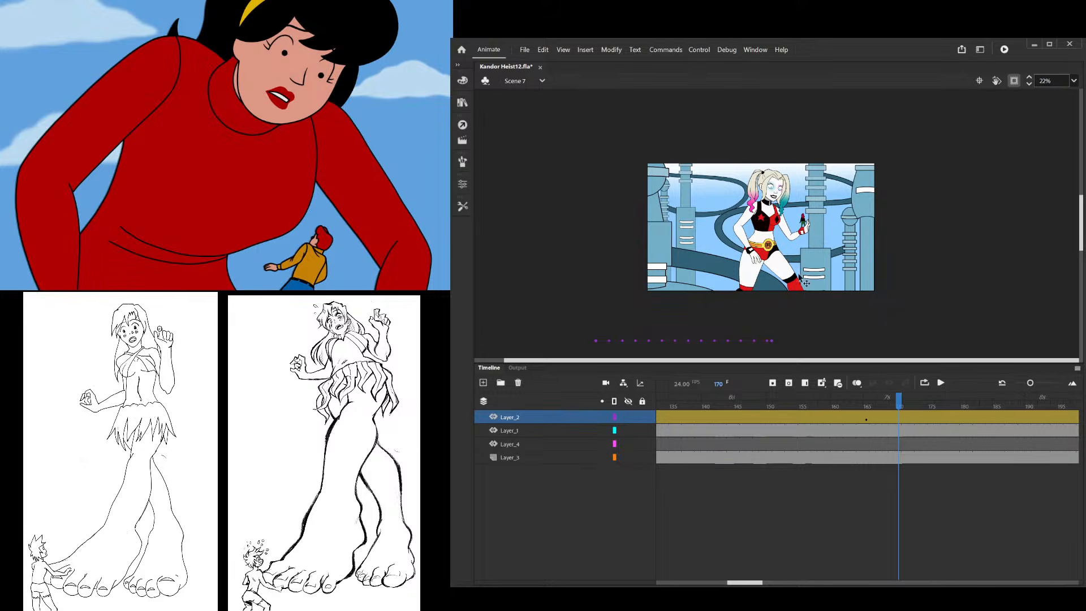
Extend all six layers inside Symbol 40 copy10 to frame 214 and return to Scene 7
double_click(782, 255)
drag(1030, 490, 1046, 342)
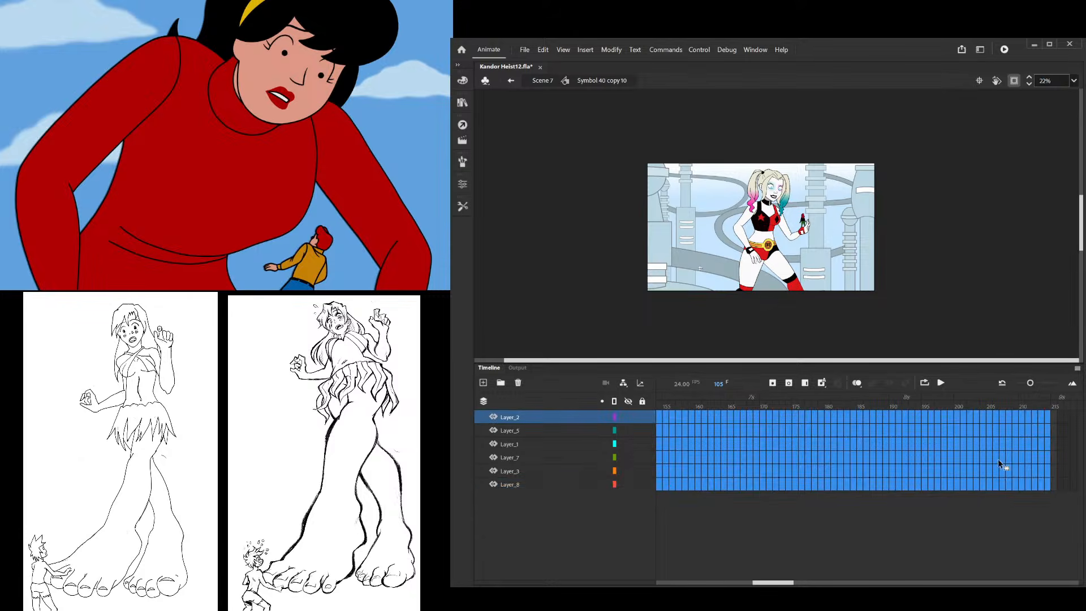
key(F5)
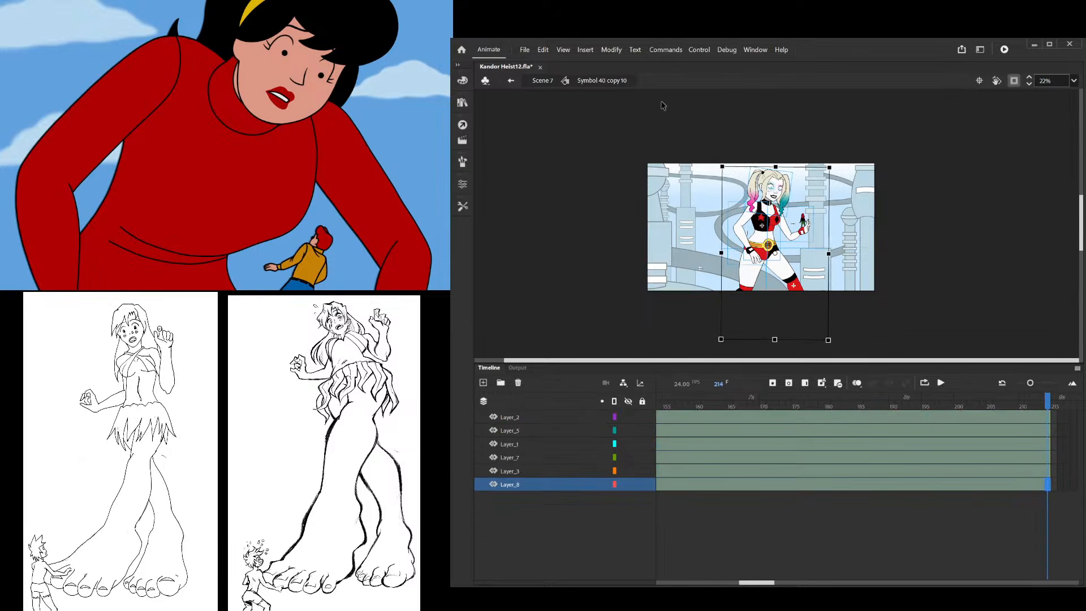
click(544, 80)
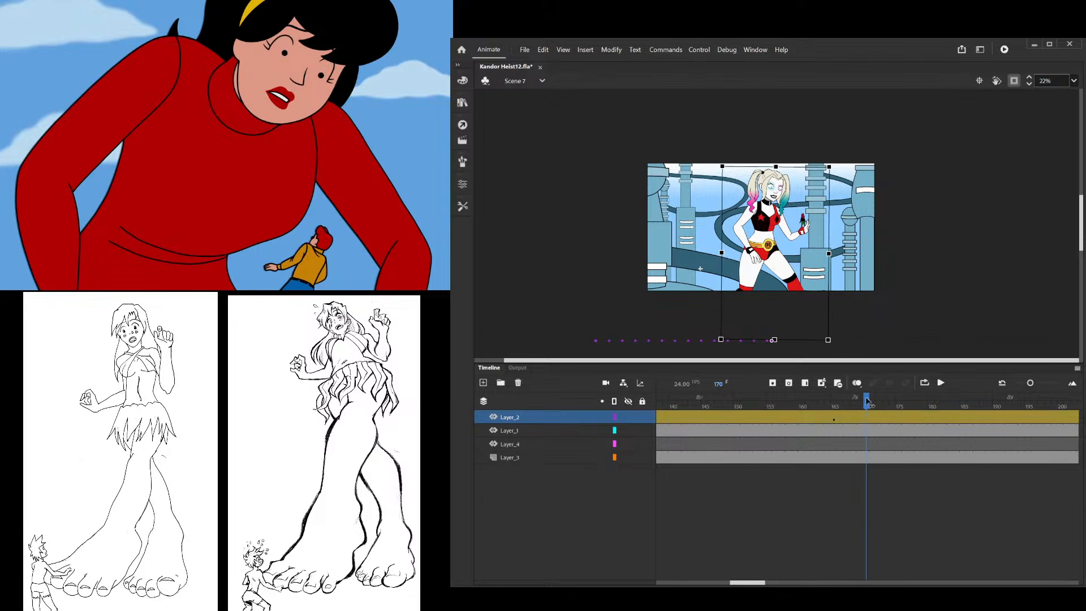
Skew the Layer_7 leg forward at frame 10 of Symbol 40 copy10 and scrub through the cycle to check it
drag(867, 401, 898, 480)
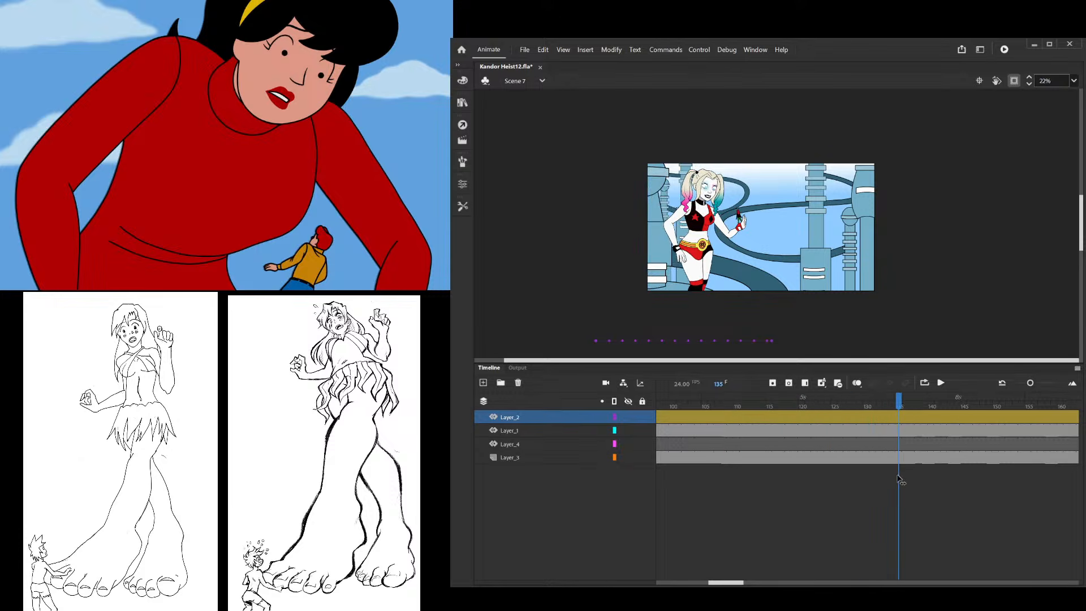
double_click(695, 266)
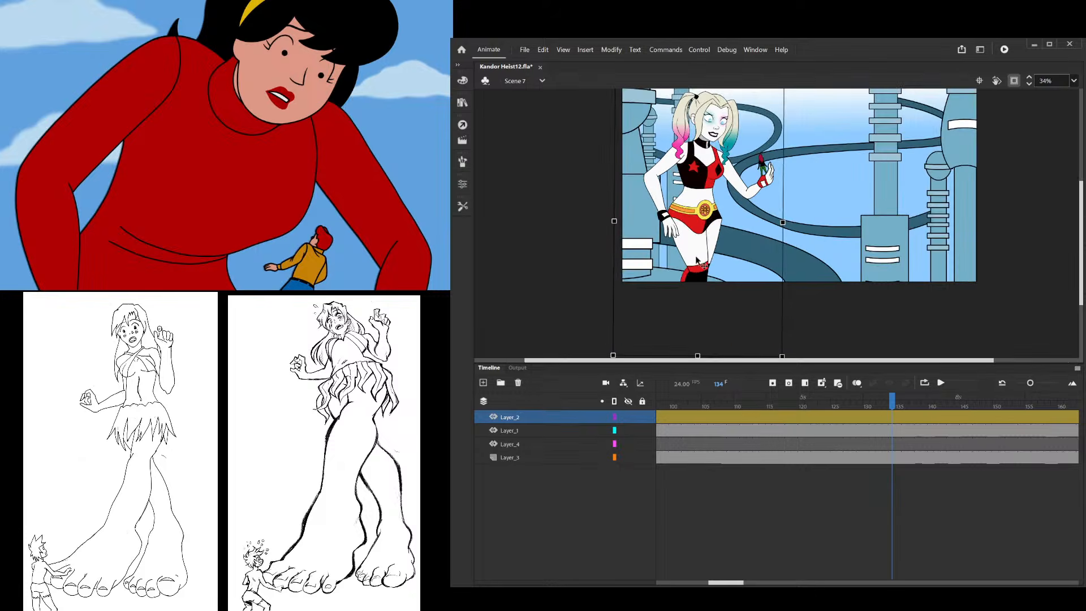
click(699, 259)
drag(764, 407, 718, 409)
click(703, 266)
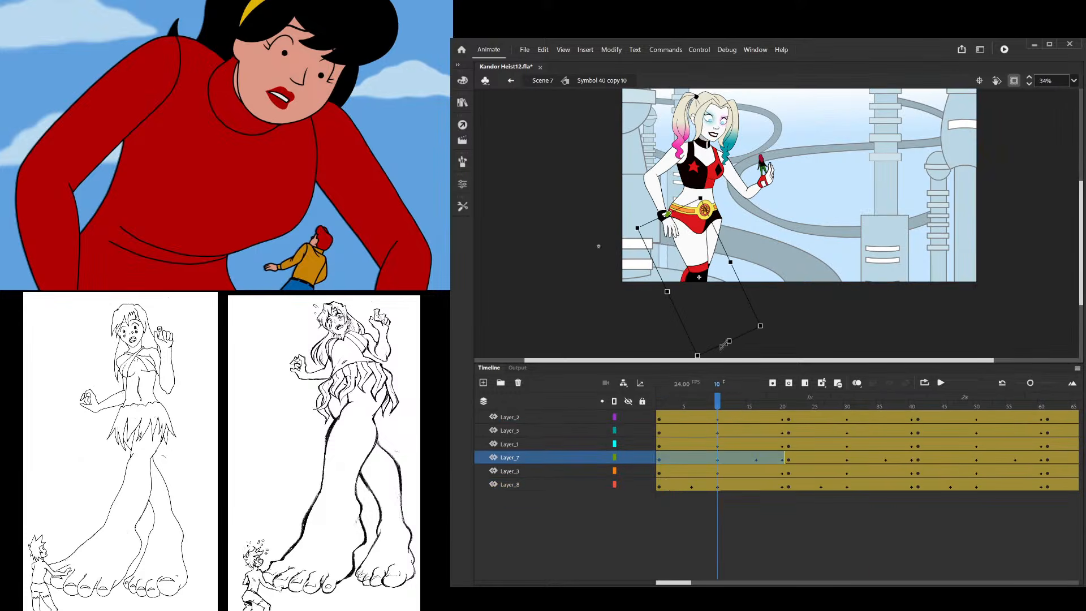
drag(740, 336, 763, 327)
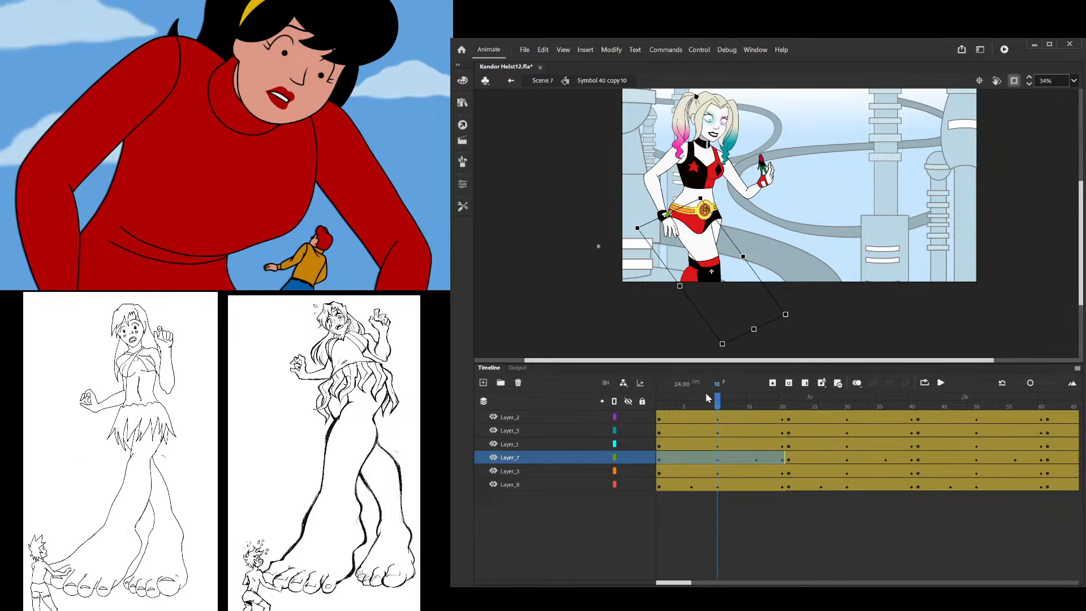
drag(707, 400, 781, 410)
Copy Layer_7's frame 10 leg pose, paste it over the matching keyframes at frames 30 and 50, and scrub the walk
click(715, 452)
click(719, 459)
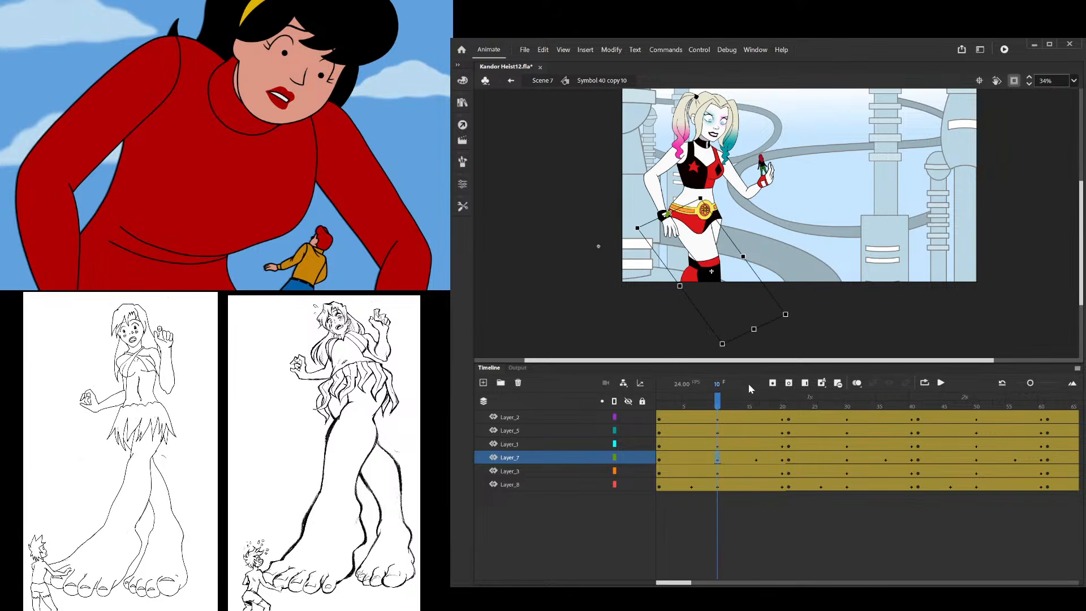
click(846, 460)
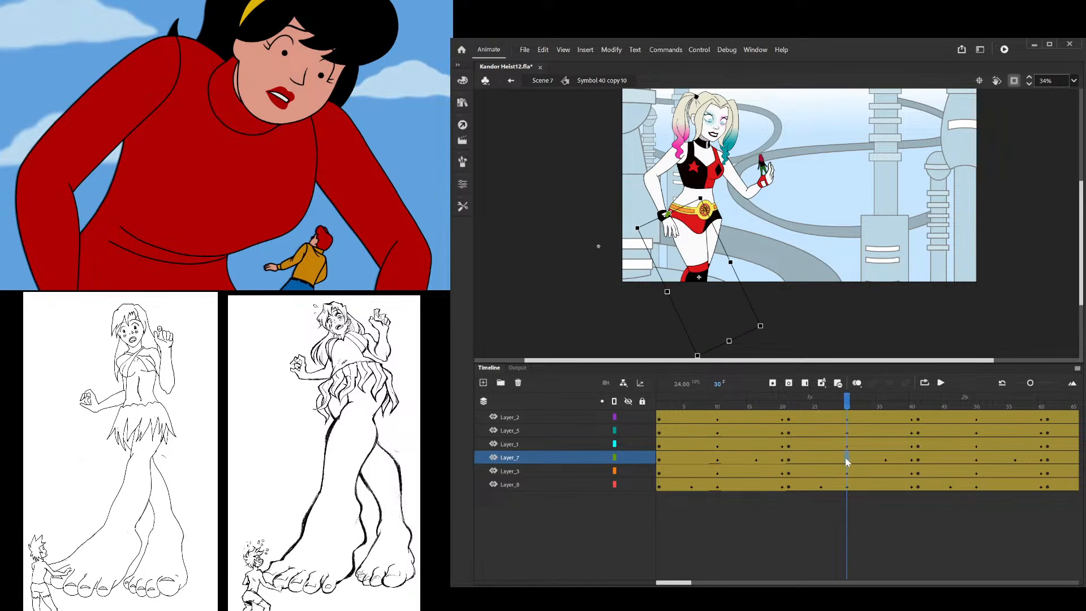
key(ctrl+alt+v)
click(976, 460)
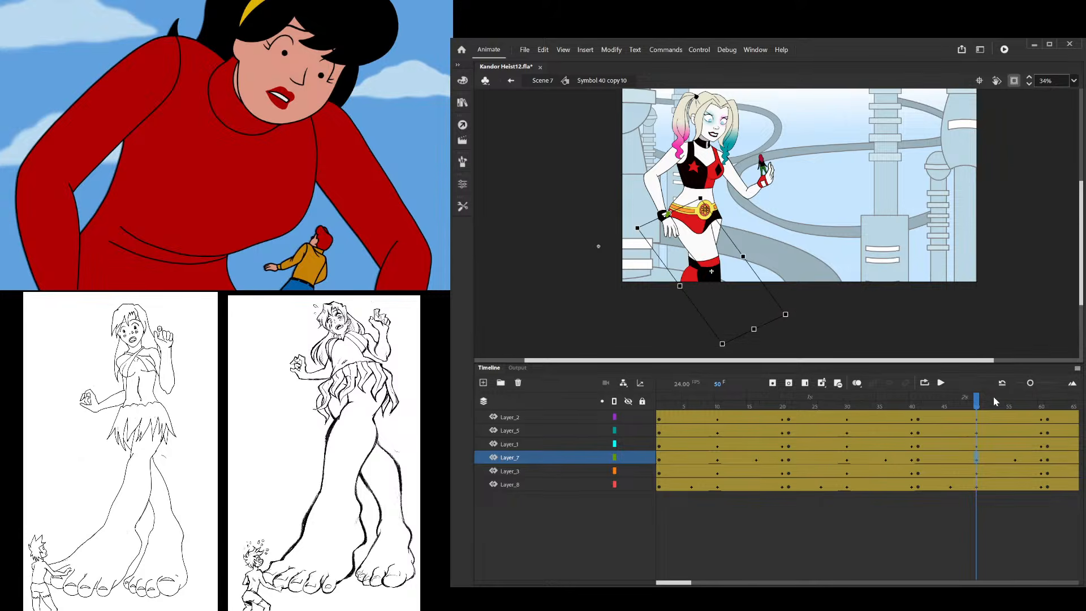
drag(996, 401, 452, 473)
click(1008, 464)
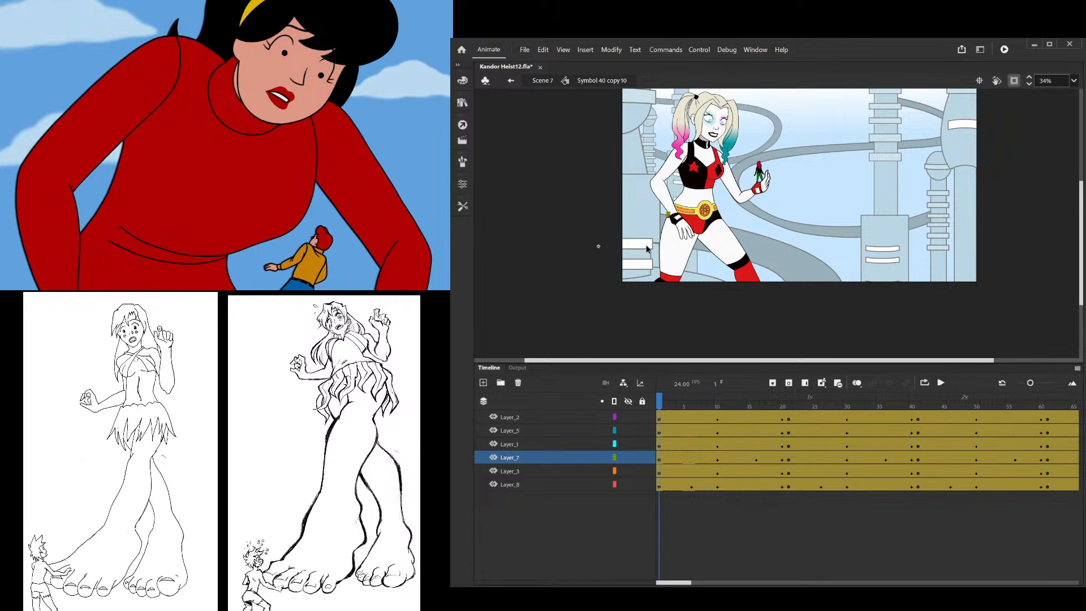
Return to Scene 7 and play the character's entrance from frame 118 to check the adjusted leg
click(544, 83)
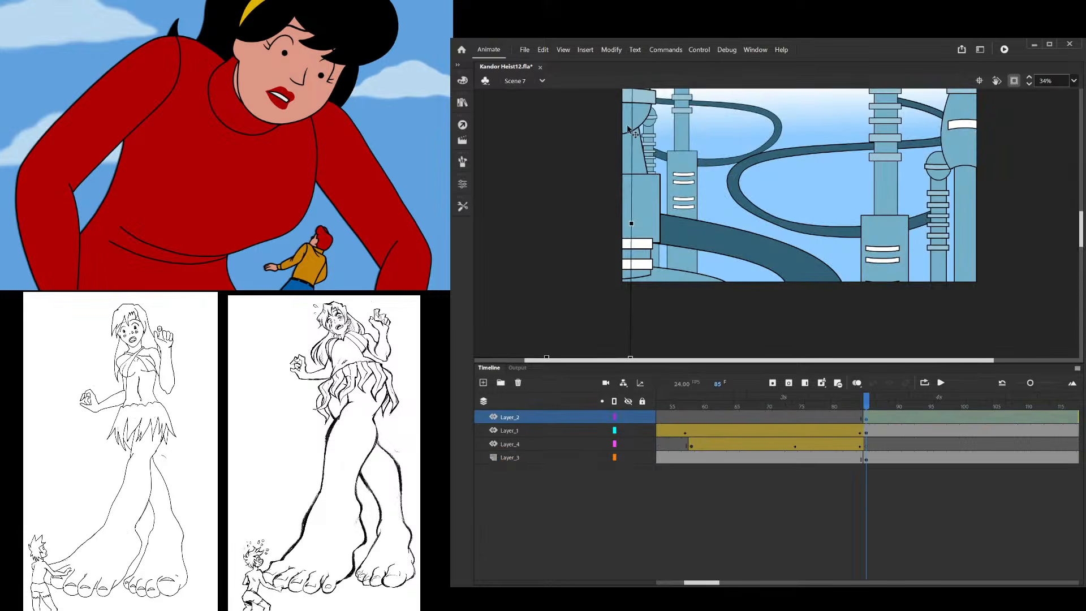
scroll(773, 239, down, 3)
scroll(766, 313, up, 2)
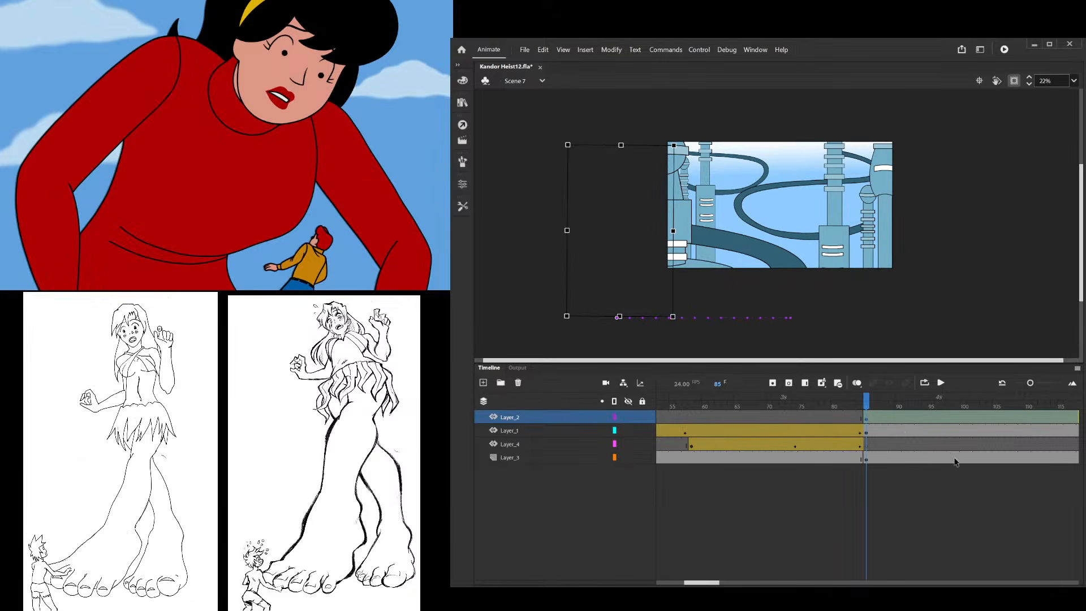
drag(878, 412, 1017, 402)
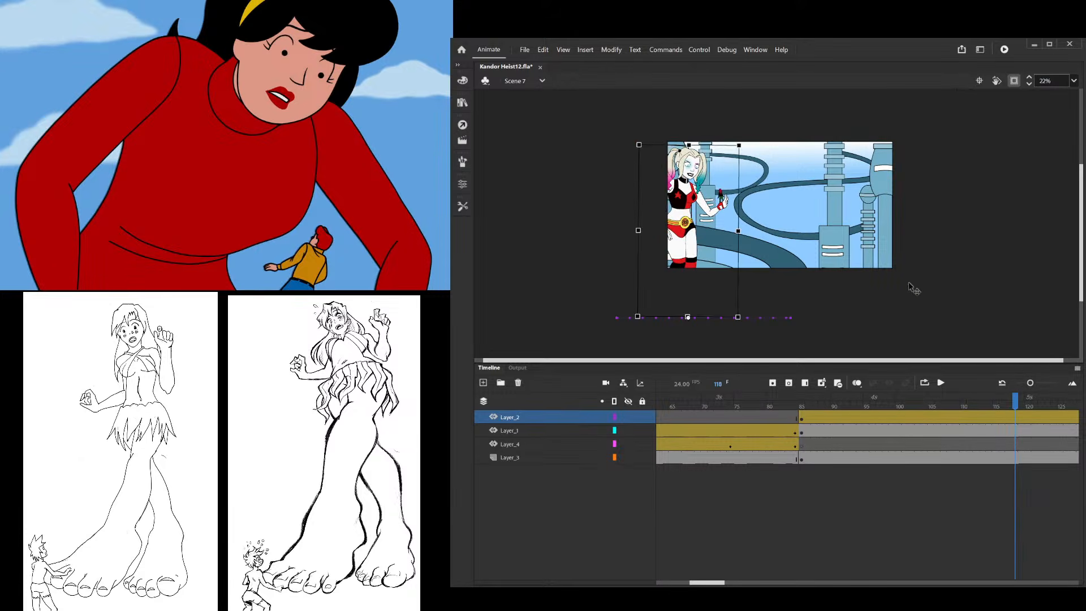
scroll(793, 286, down, 1)
scroll(795, 226, up, 2)
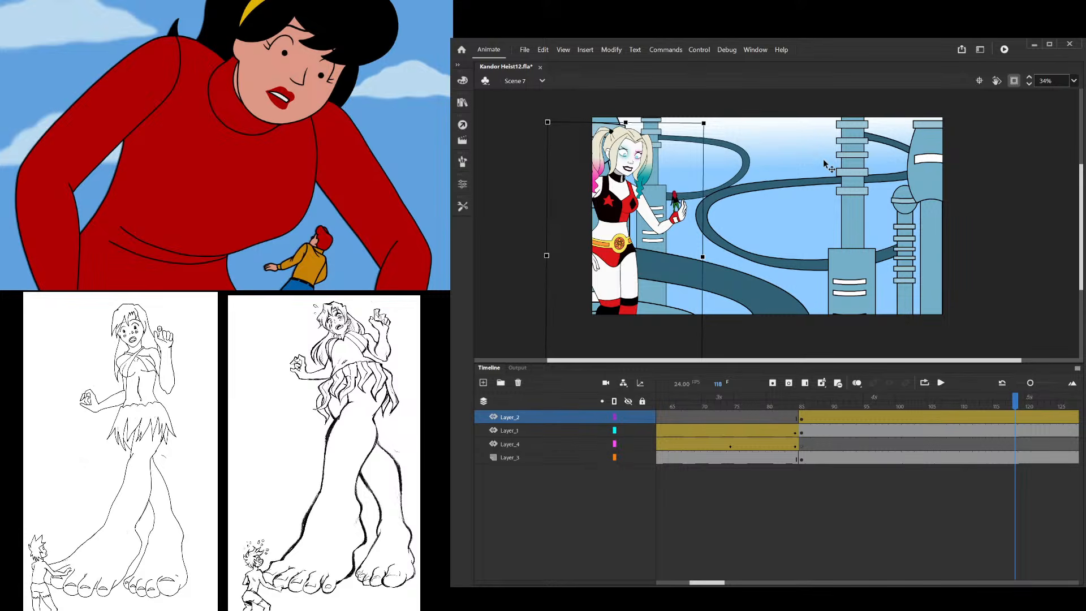
key(Return)
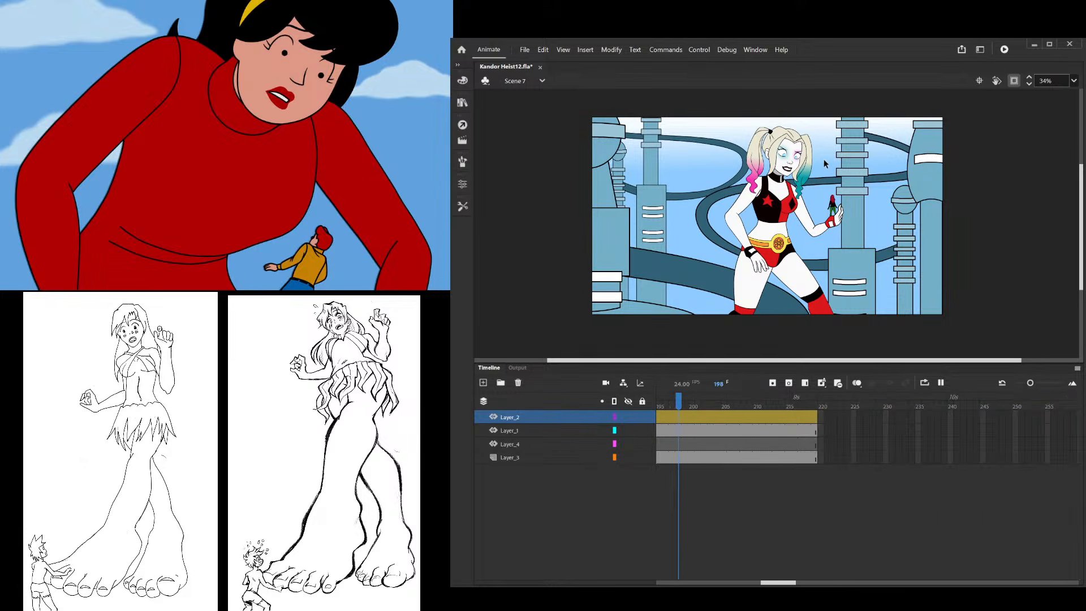
Replay and scrub the Scene 7 entrance repeatedly from around frame 86 to examine the walk's timing and body movement
key(Return)
drag(692, 401, 802, 400)
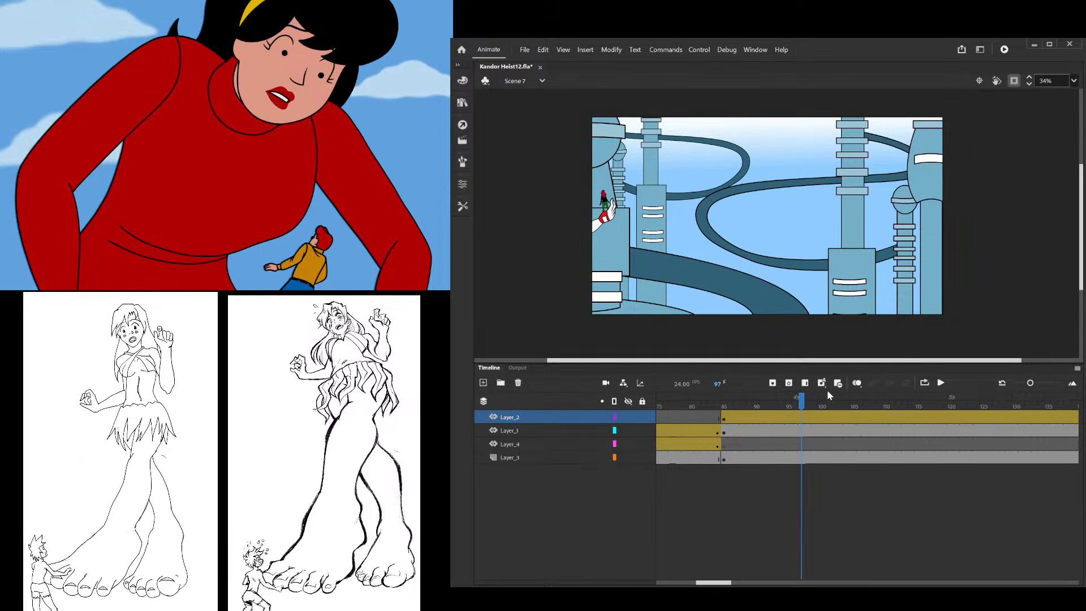
key(Return)
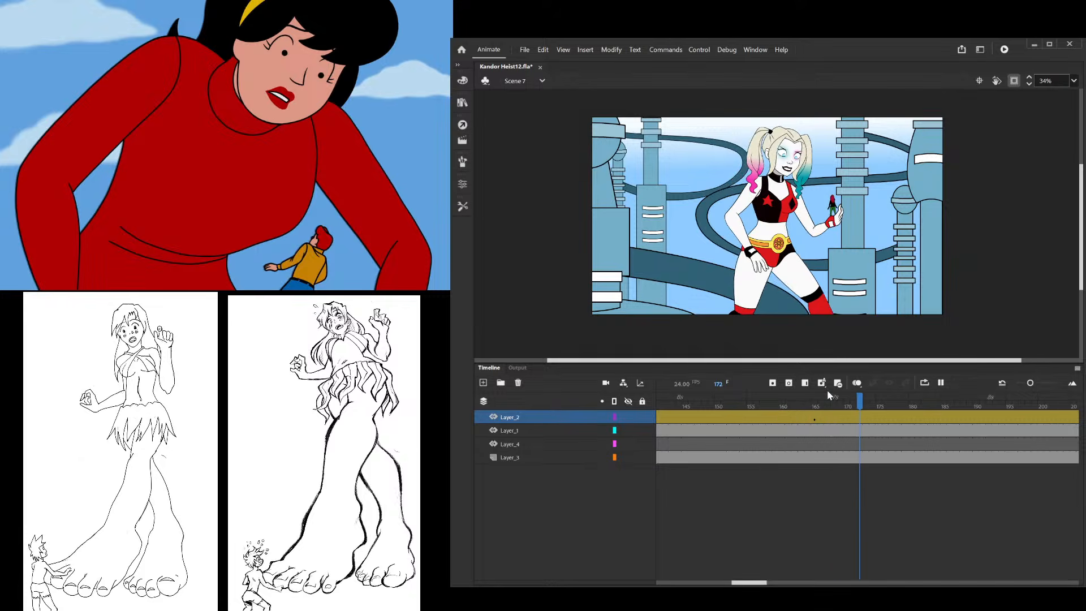
drag(789, 405, 847, 451)
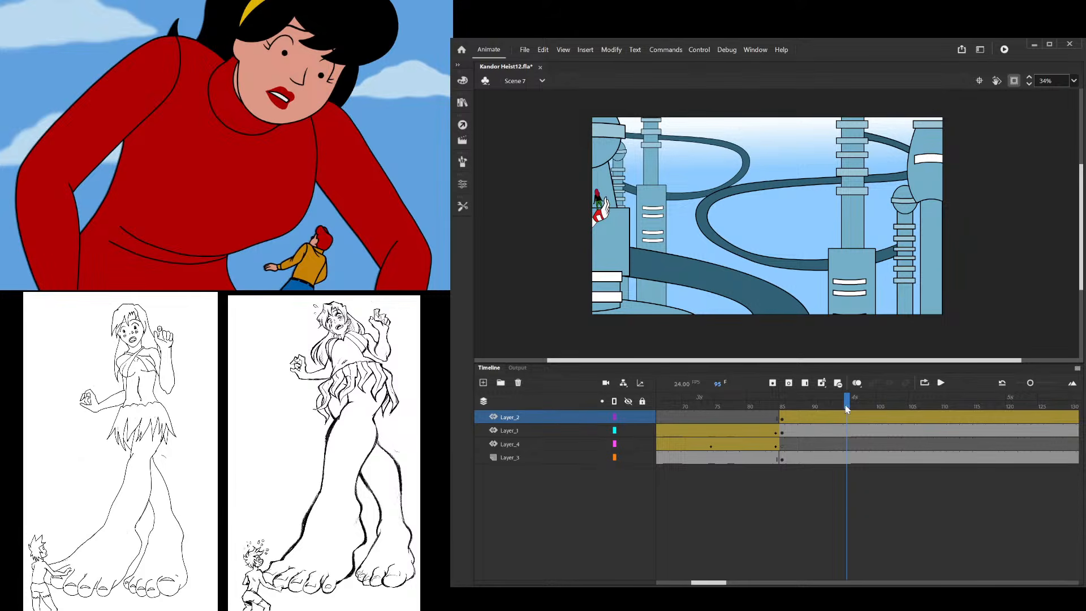
drag(847, 409, 663, 477)
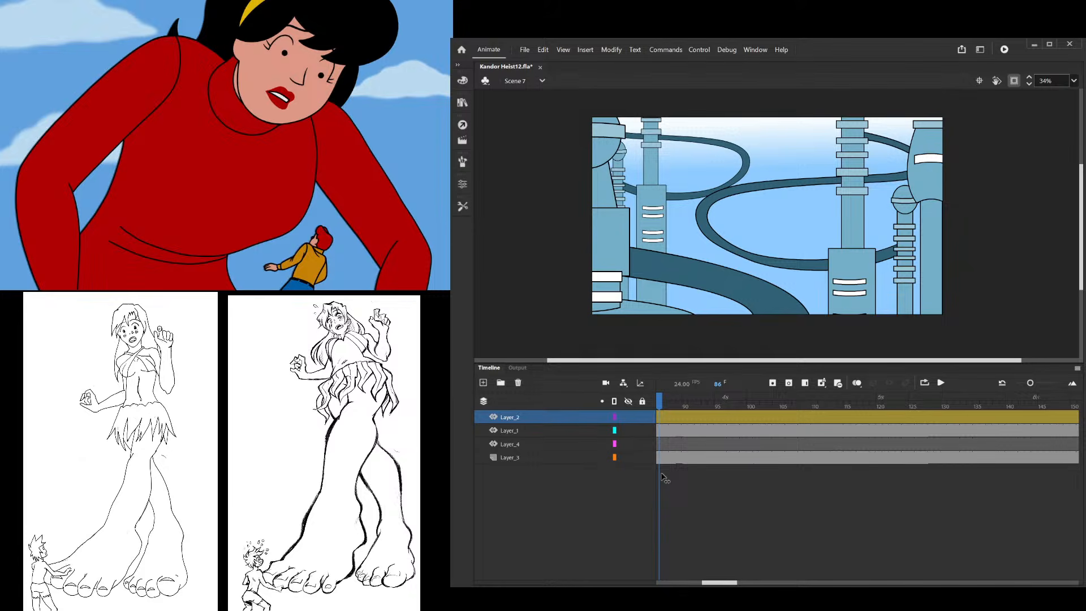
drag(663, 477, 862, 460)
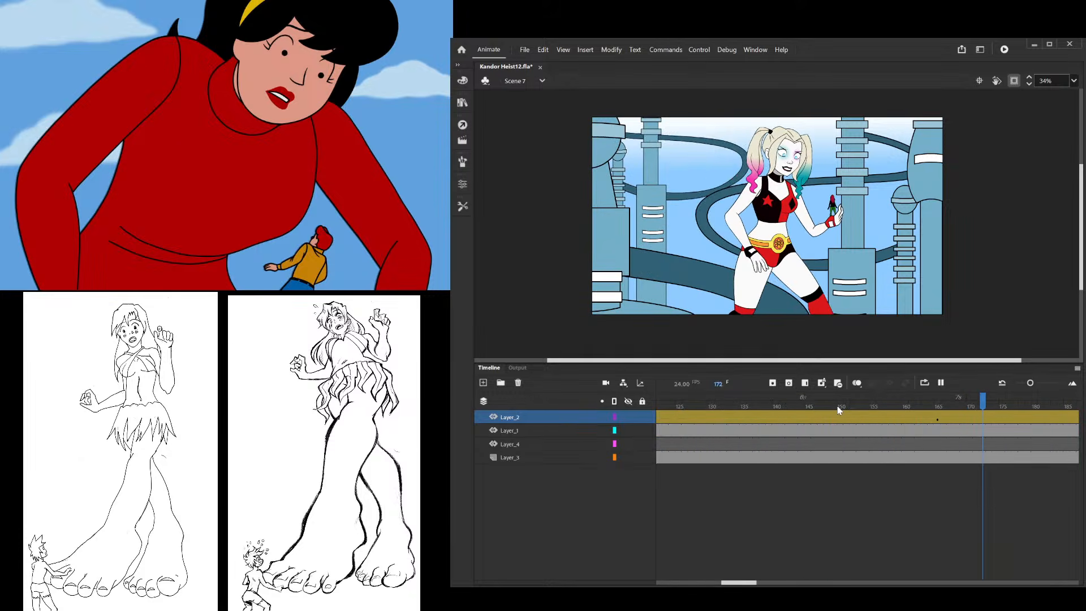
click(787, 444)
drag(789, 406, 957, 433)
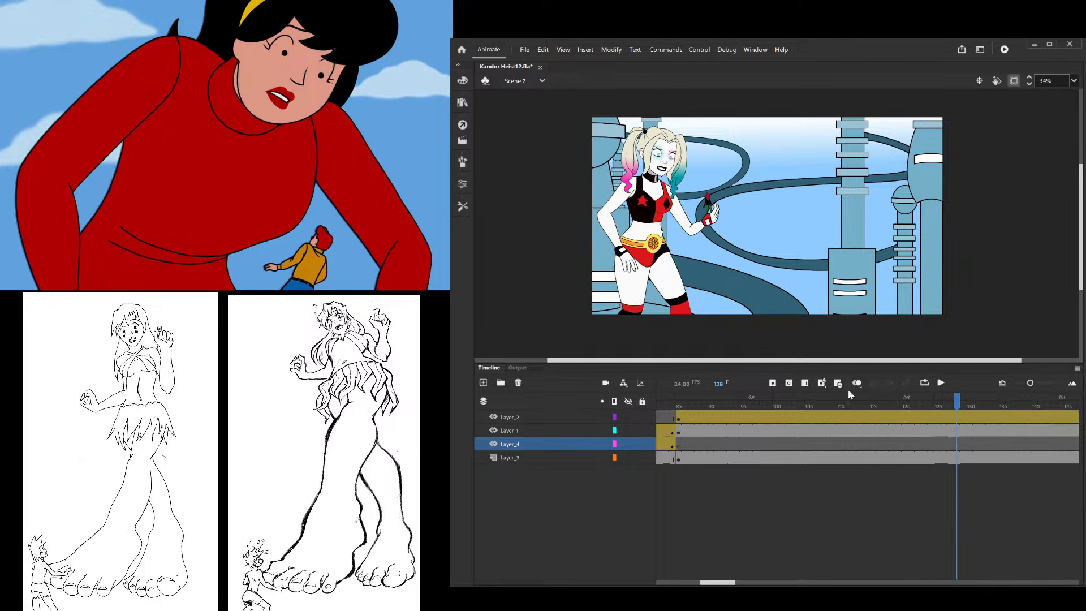
Open the torso's Symbol 97 copy from frame 1 of Layer_1 in Symbol 40 copy10 and insert a keyframe at frame 20
scroll(618, 283, up, 3)
double_click(669, 245)
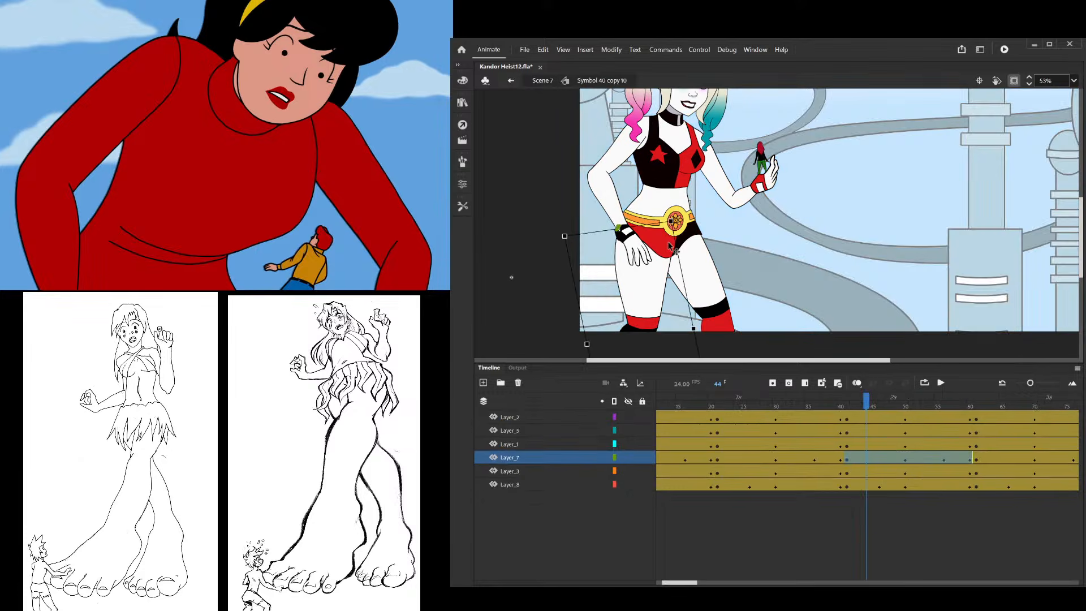
click(669, 246)
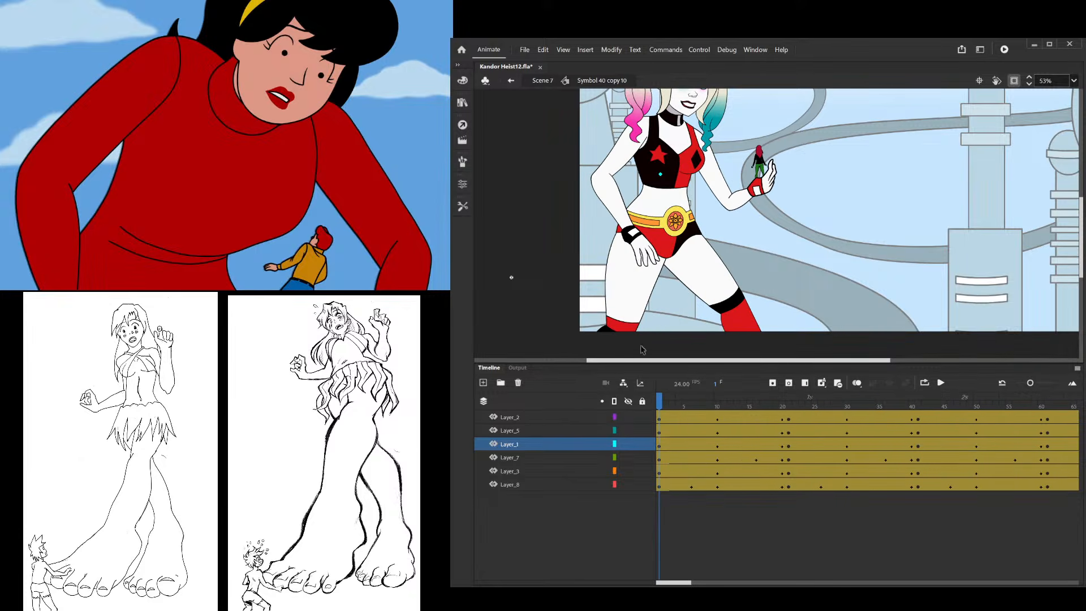
click(665, 244)
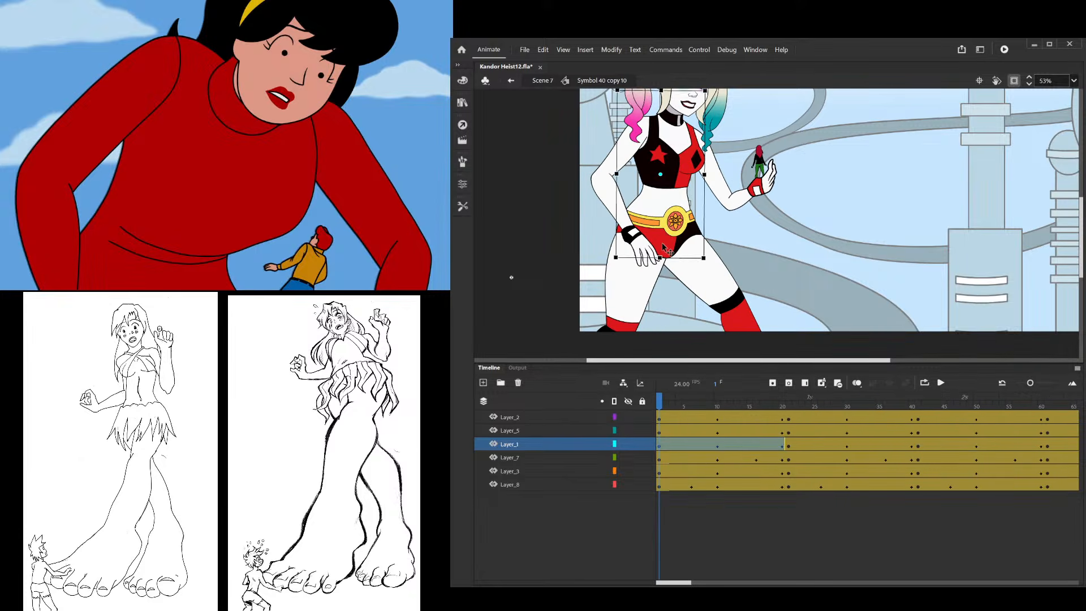
double_click(662, 242)
scroll(682, 245, up, 4)
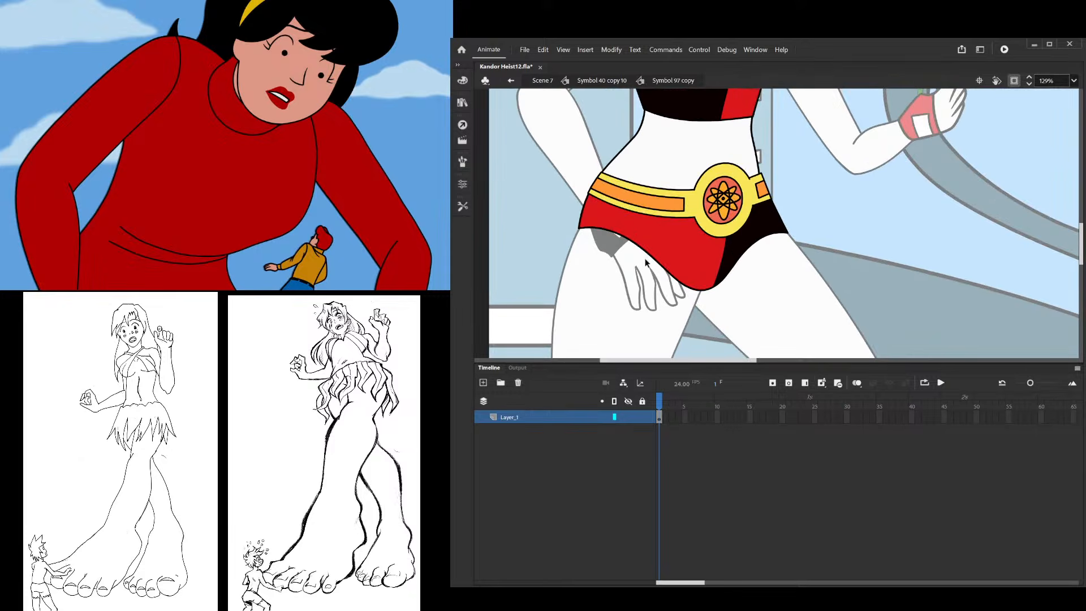
double_click(786, 323)
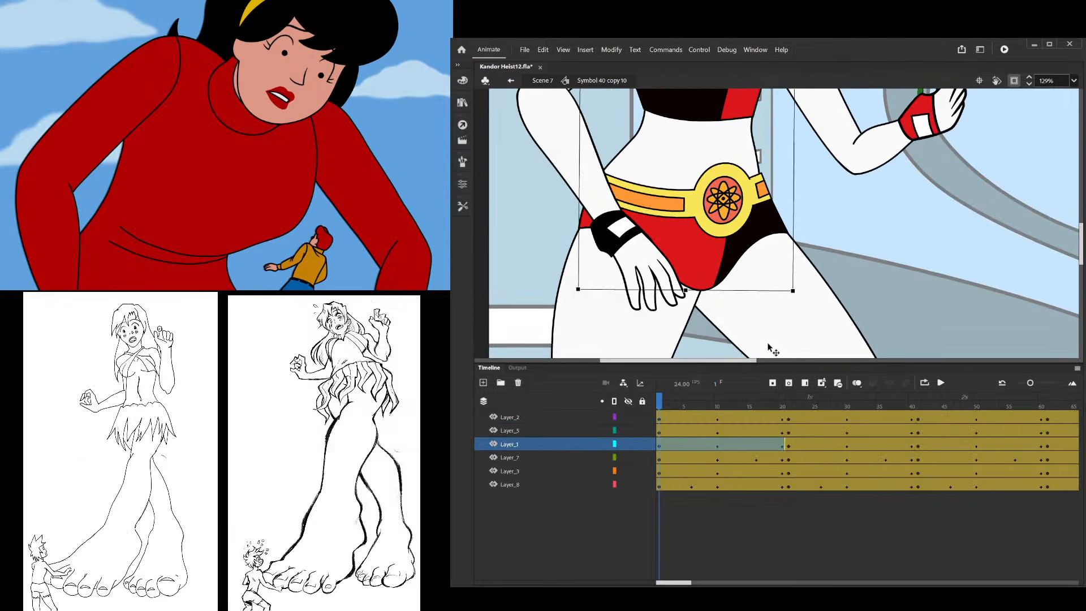
double_click(712, 264)
click(782, 418)
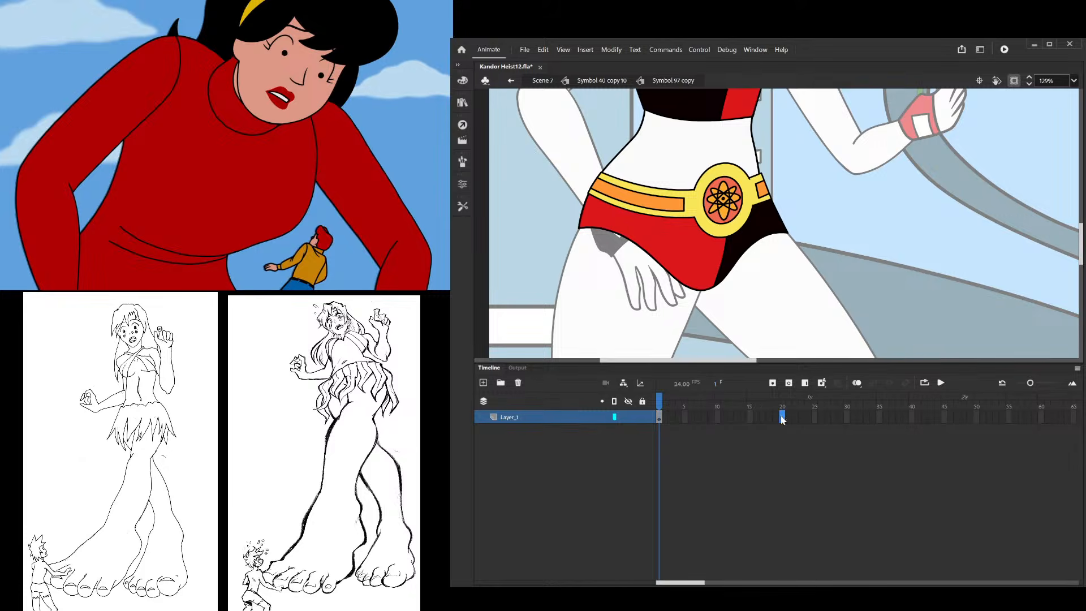
key(F6)
Cut the red-and-black shorts from Layer_1's keyframe at frame 20
click(834, 205)
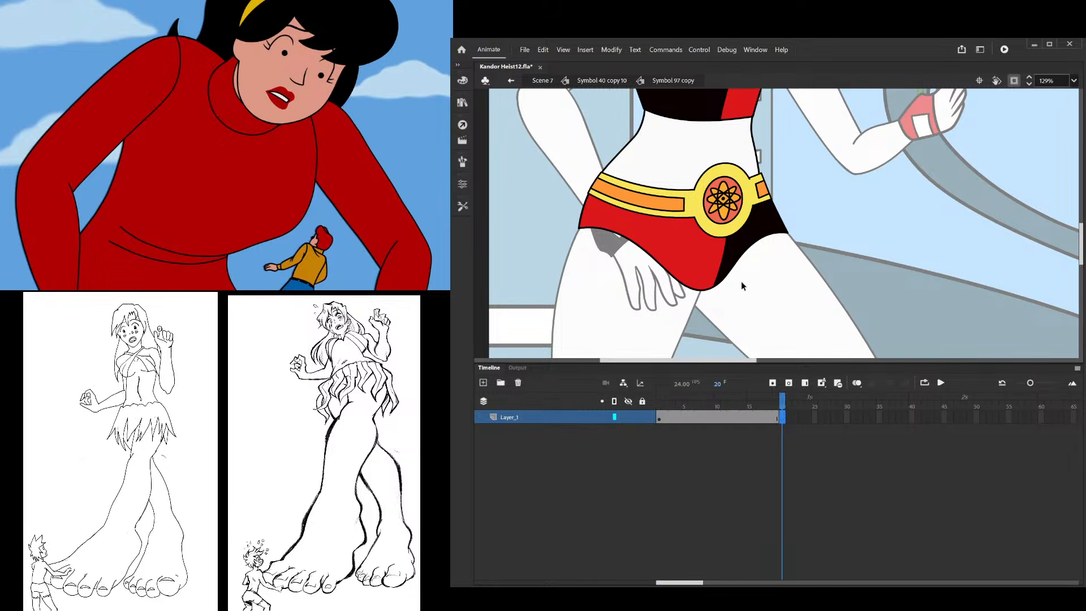
click(707, 277)
scroll(707, 277, up, 5)
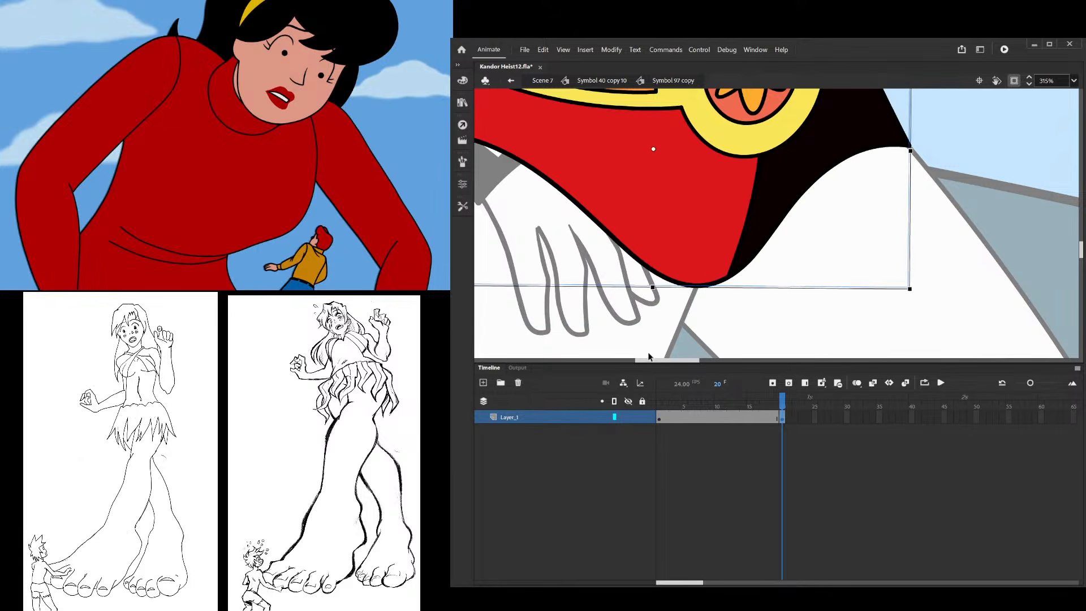
key(Delete)
click(620, 415)
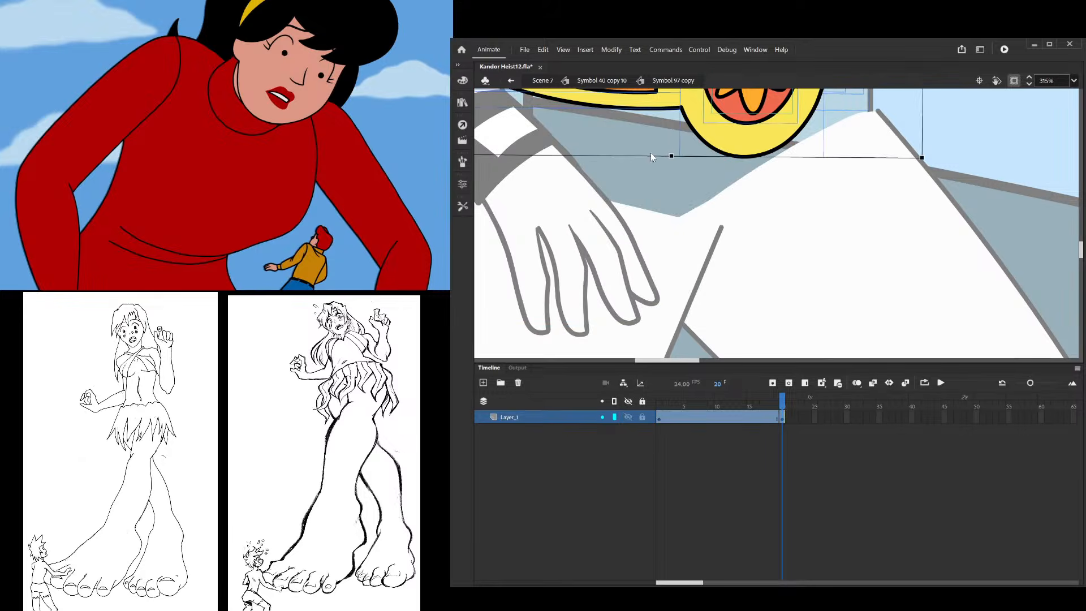
Add Layer_2 beneath Layer_1, insert a blank keyframe at frame 20, and paste the shorts there in place
click(483, 383)
drag(503, 418, 508, 438)
click(600, 489)
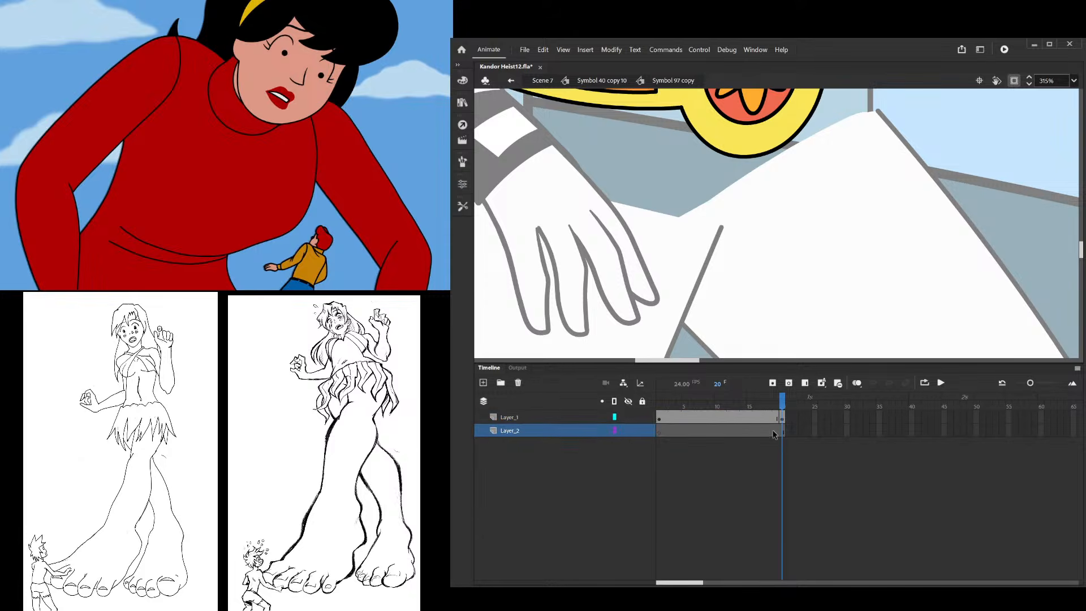
click(781, 430)
key(F7)
key(ctrl+shift+v)
Move the shorts at frame 1 from Layer_1 to Layer_2, keeping them in the same place
drag(782, 399, 630, 412)
click(714, 223)
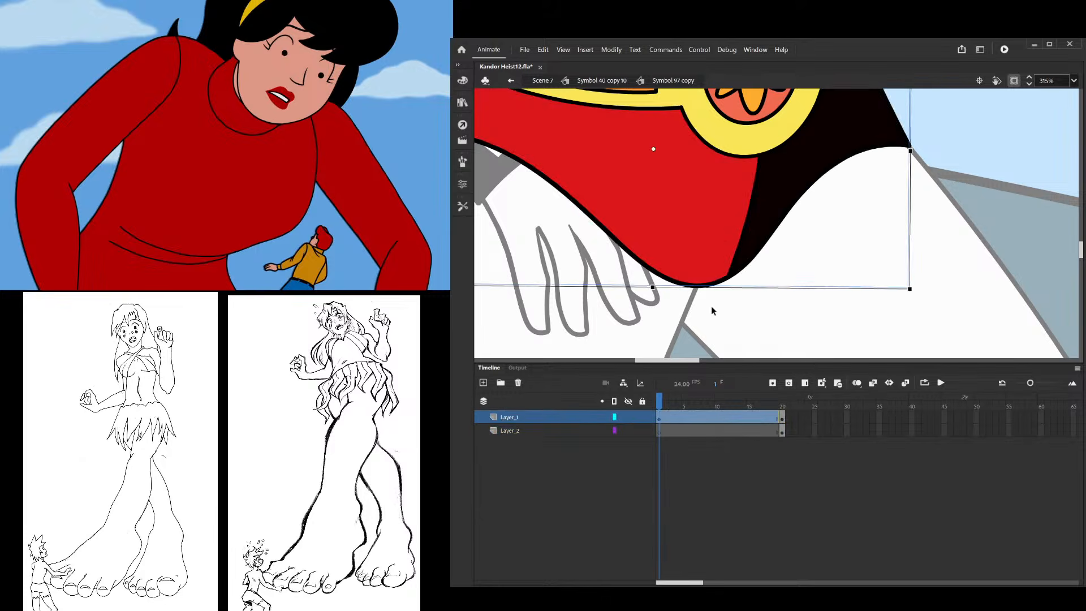
key(Delete)
click(662, 433)
key(ctrl+shift+v)
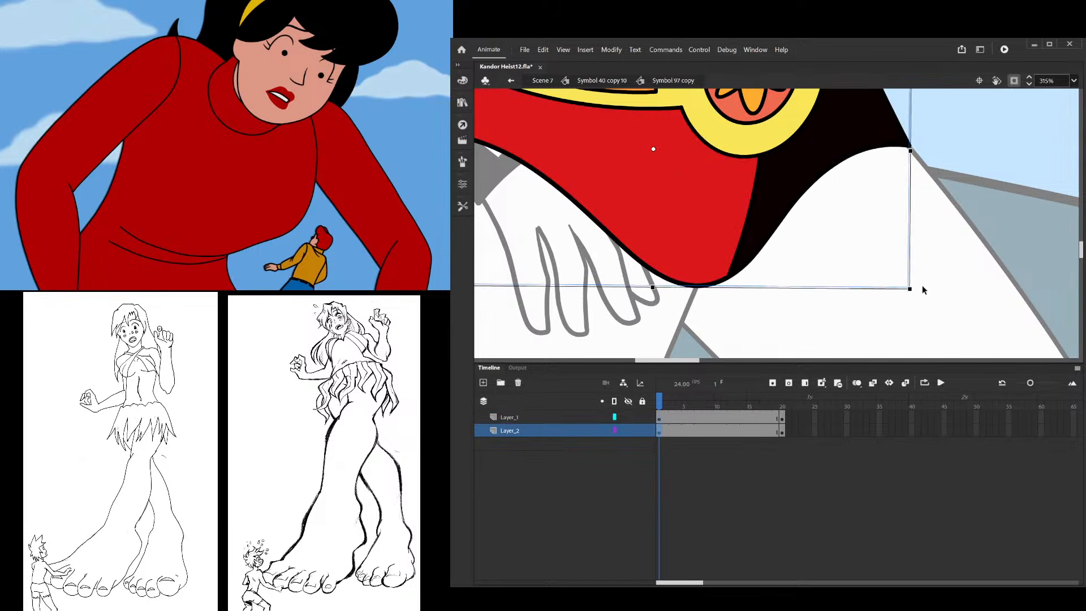
Cut the black part of the shorts and its outlines from the drawing object at Layer_2's frame 1
click(706, 313)
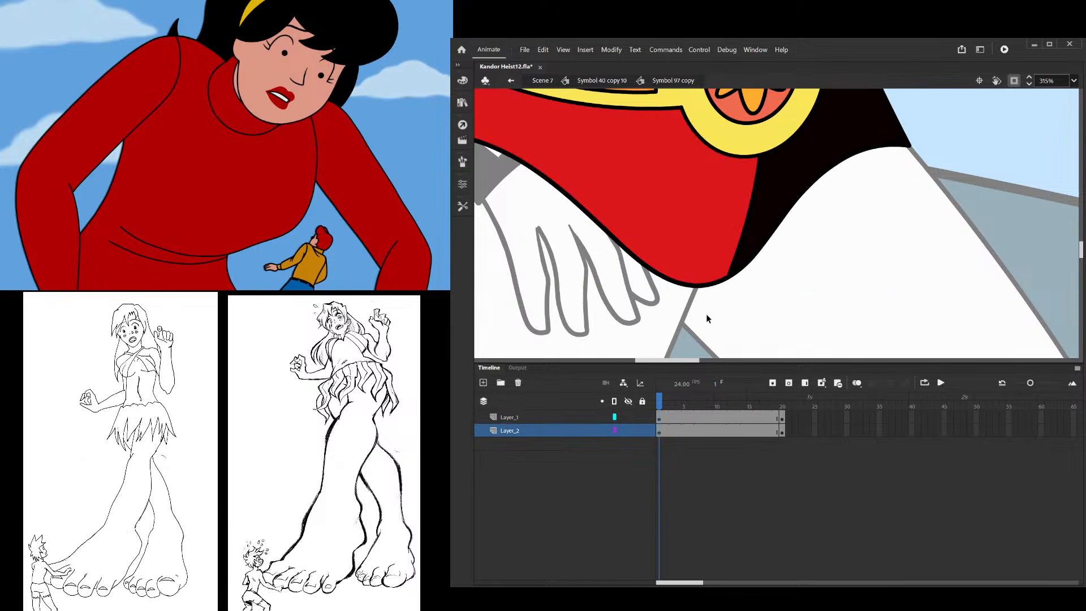
double_click(762, 208)
click(764, 209)
scroll(773, 265, down, 3)
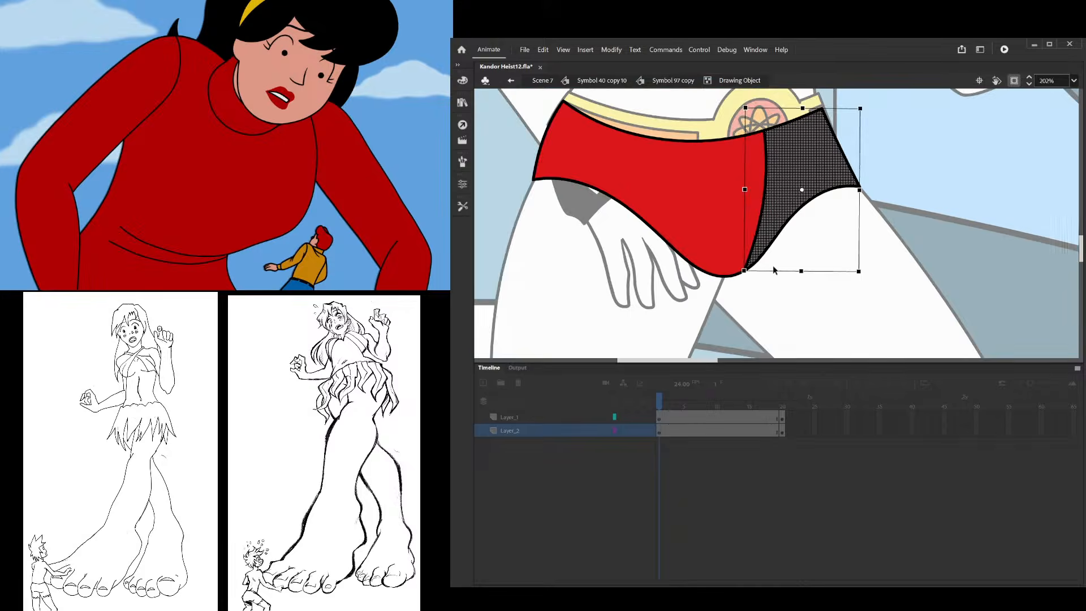
scroll(793, 170, up, 1)
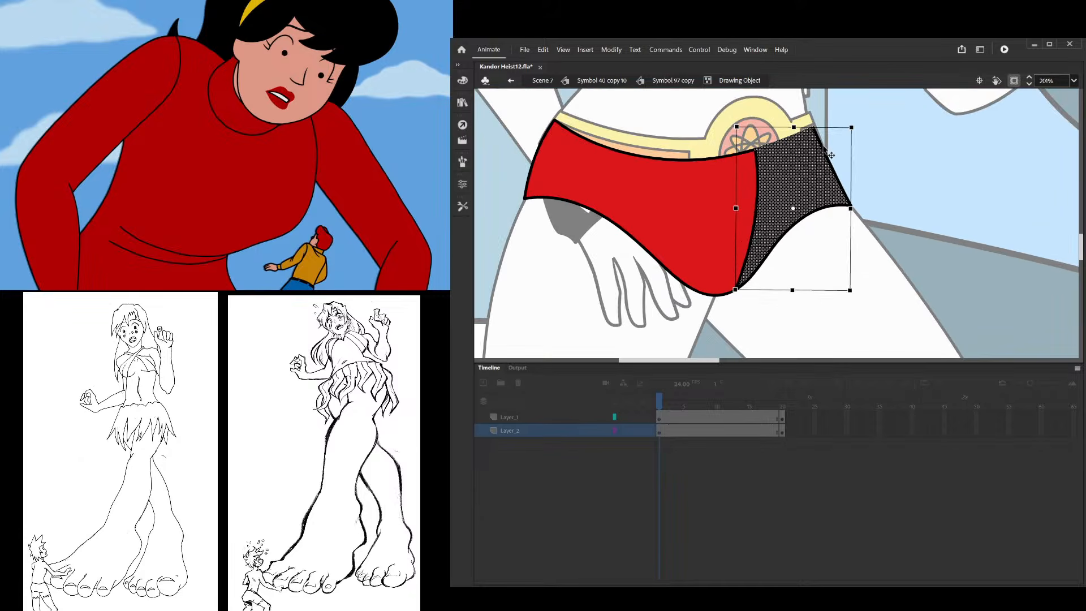
shift+click(815, 210)
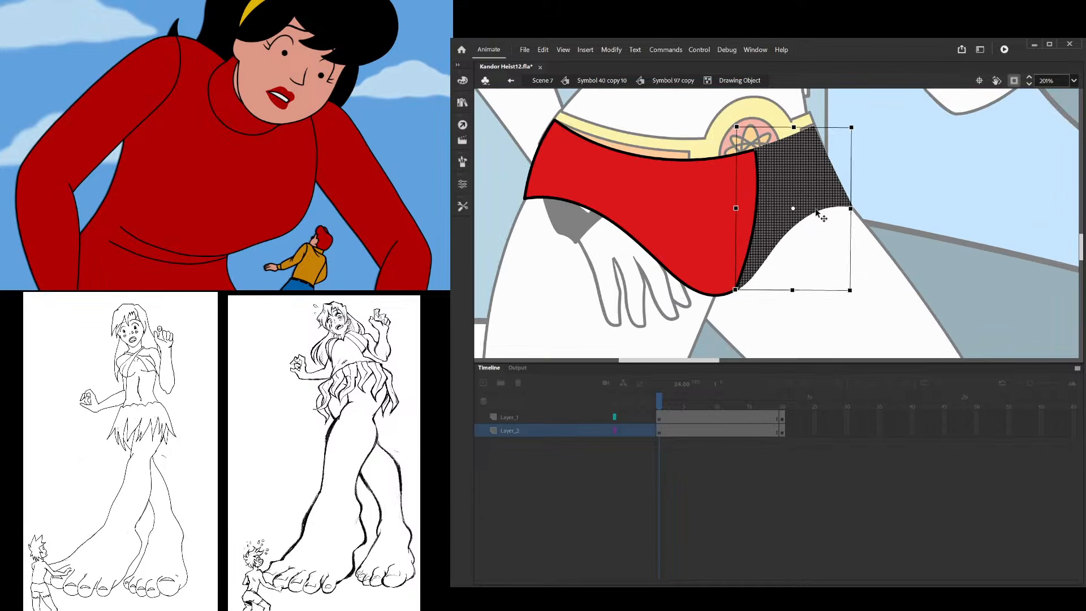
key(Delete)
double_click(889, 201)
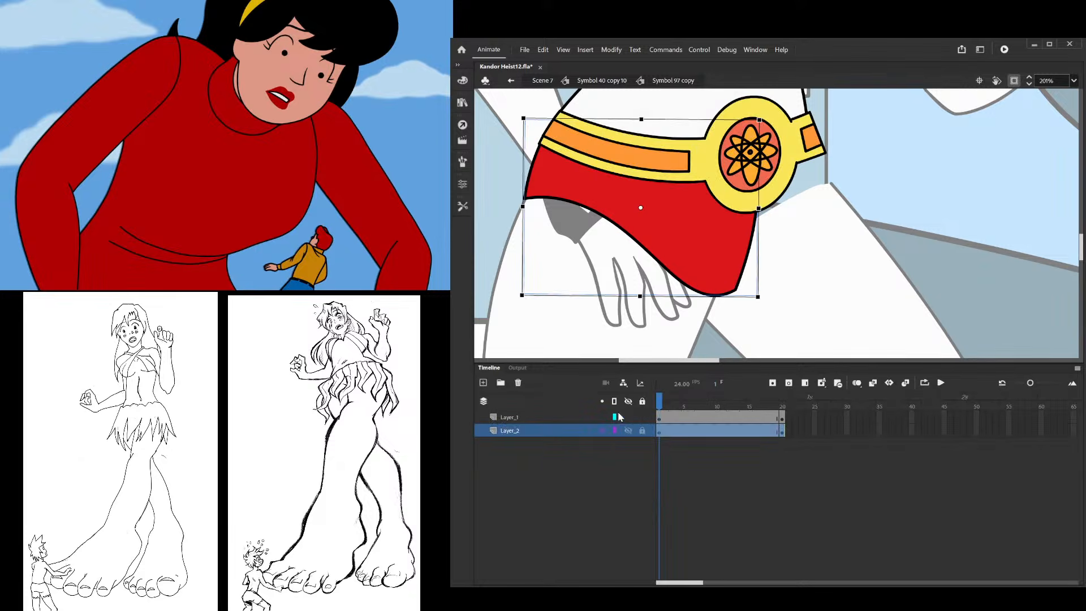
Add Layer_3 beneath Layer_2, paste the black part in place at frame 1, and clear Layer_2's keyframe at frame 20
click(483, 383)
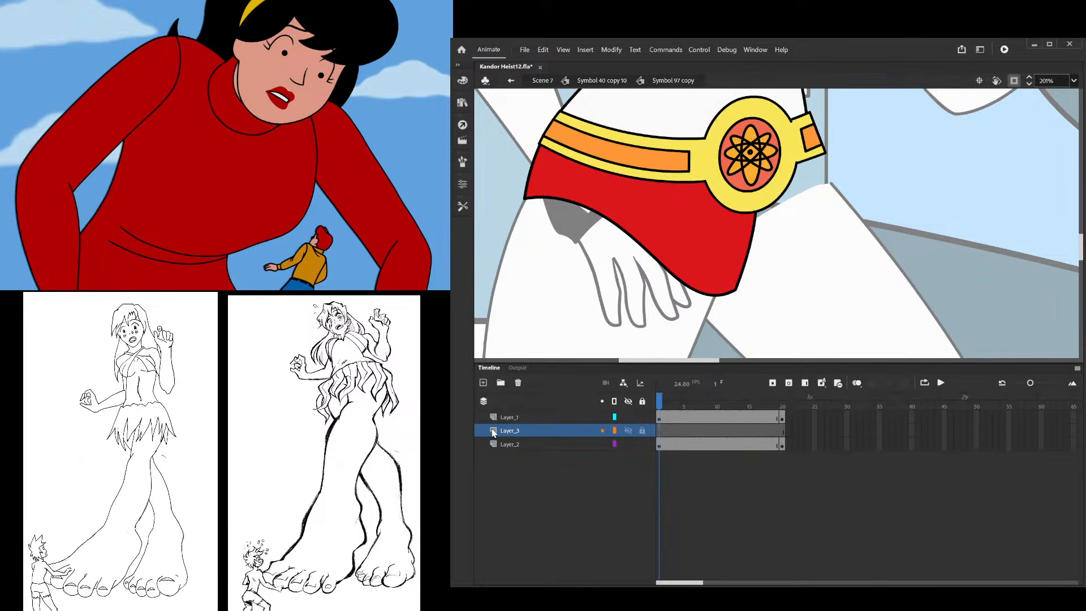
drag(492, 431, 507, 453)
key(ctrl+shift+v)
click(796, 445)
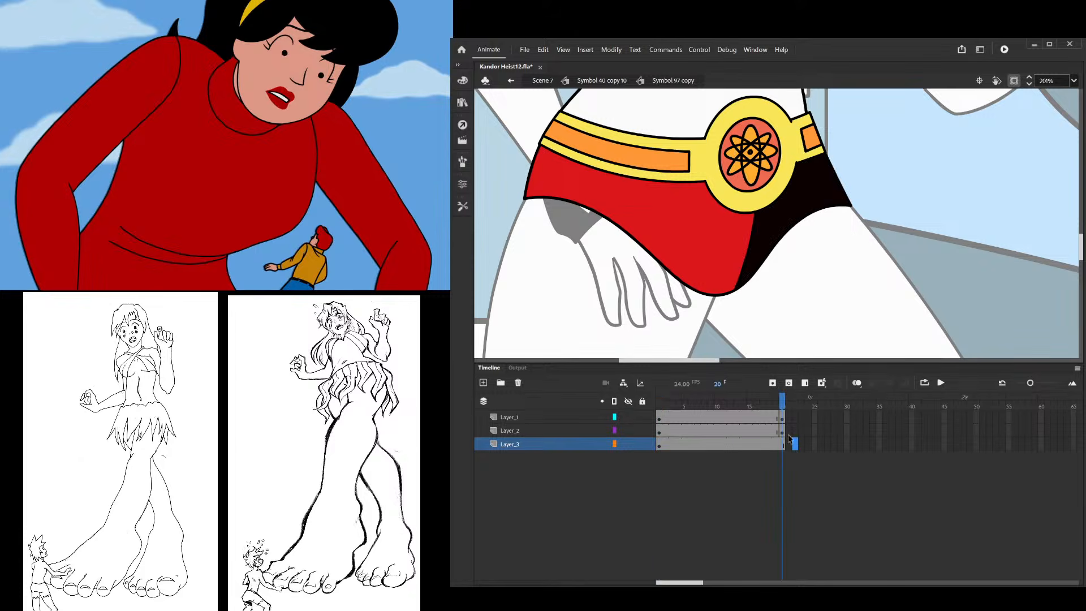
drag(783, 419, 651, 404)
click(780, 431)
click(821, 226)
drag(682, 234, 673, 275)
key(ctrl+z)
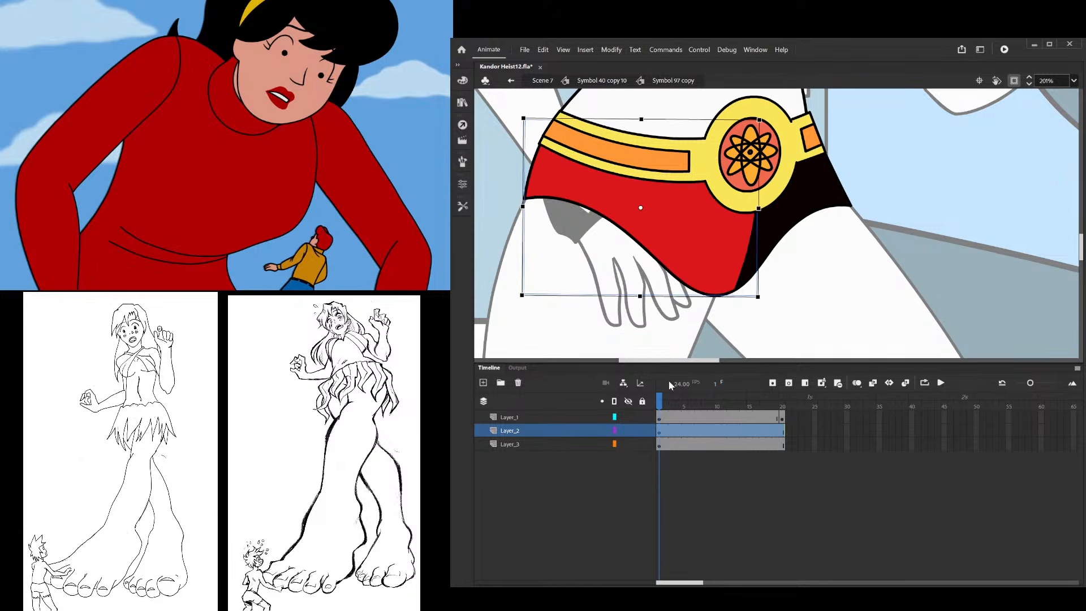
scroll(730, 305, up, 3)
key(Delete)
key(ctrl+z)
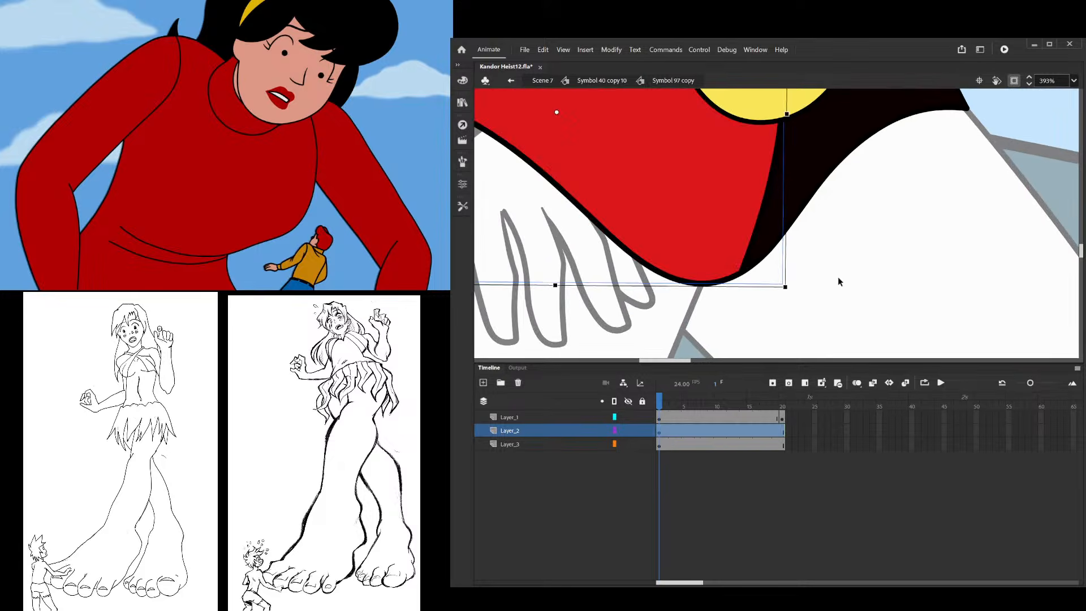
scroll(798, 266, down, 3)
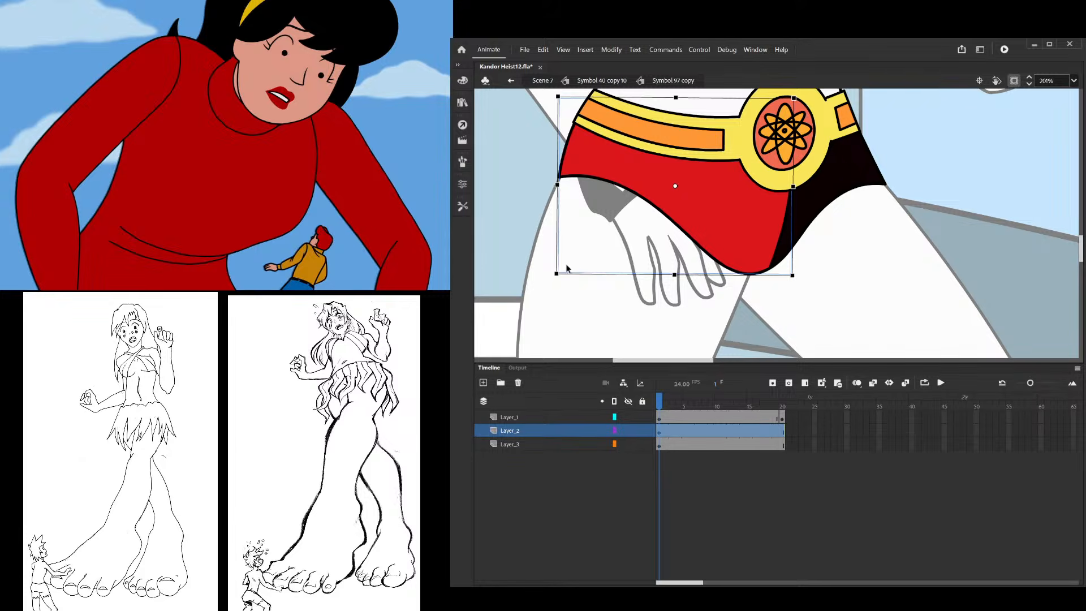
scroll(712, 311, down, 3)
click(820, 302)
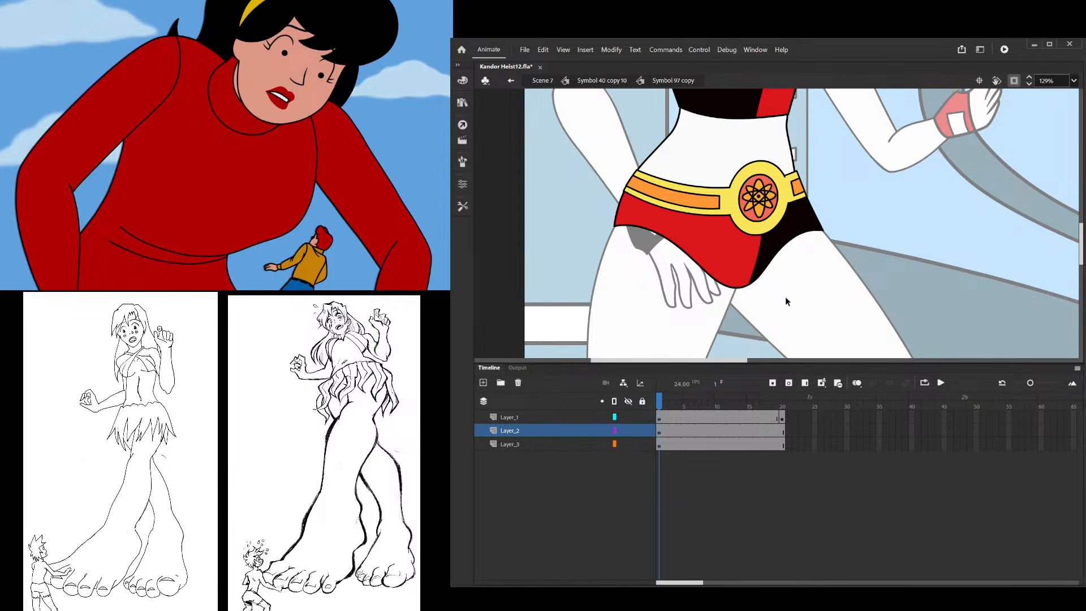
click(710, 249)
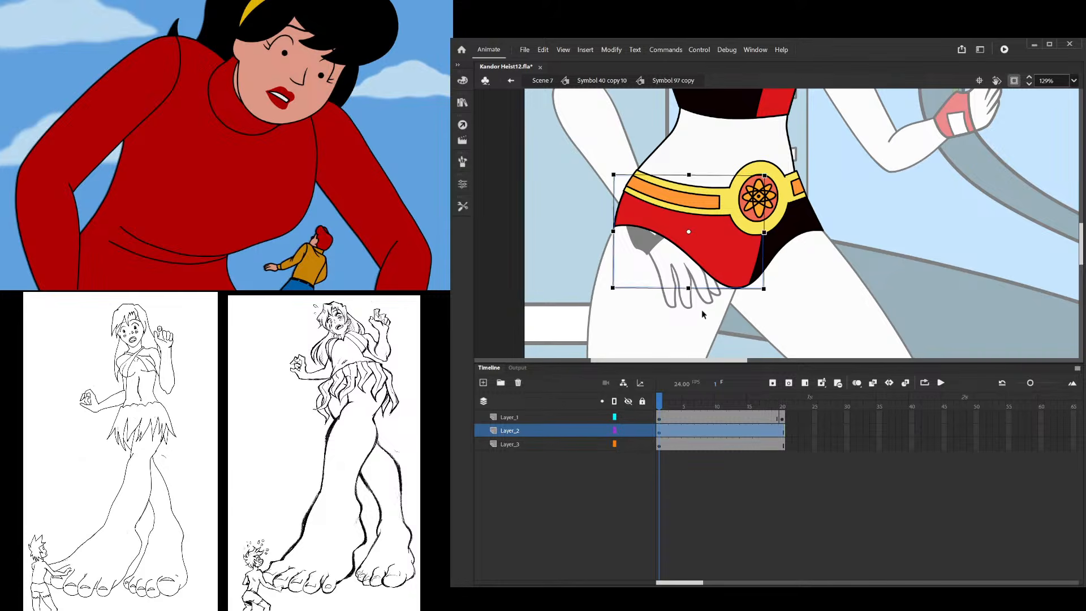
click(698, 324)
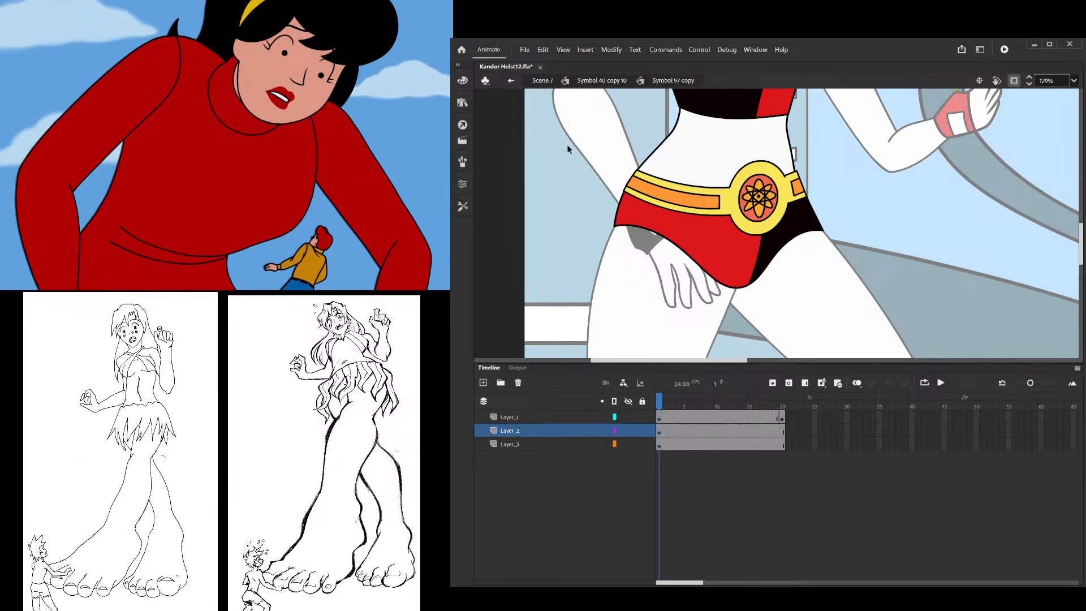
click(689, 247)
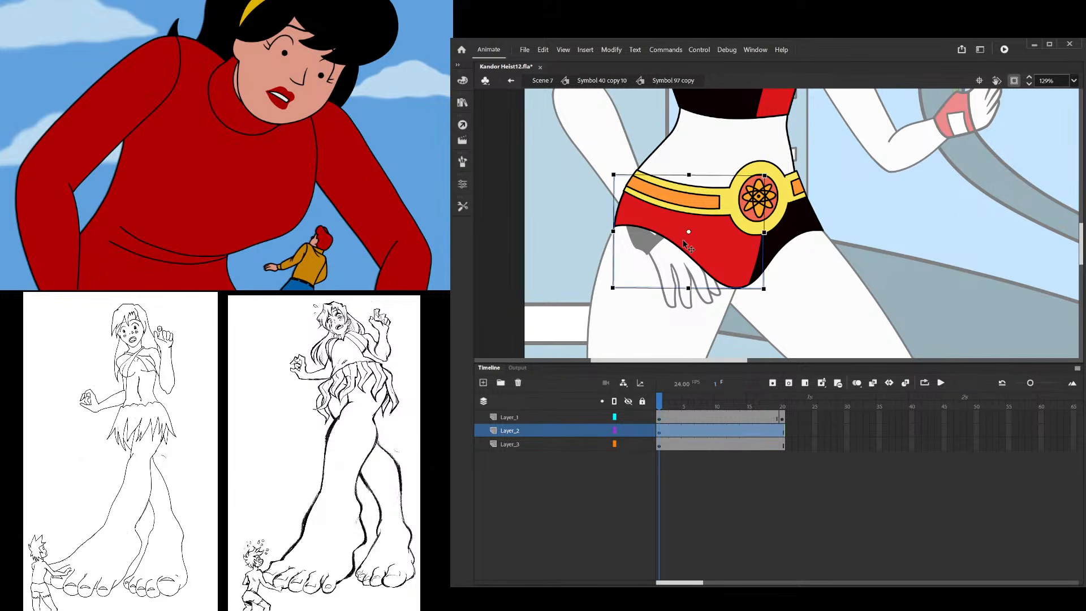
Insert keyframes for the red part of the shorts on Layer_2 at frames 20 and 12
click(731, 441)
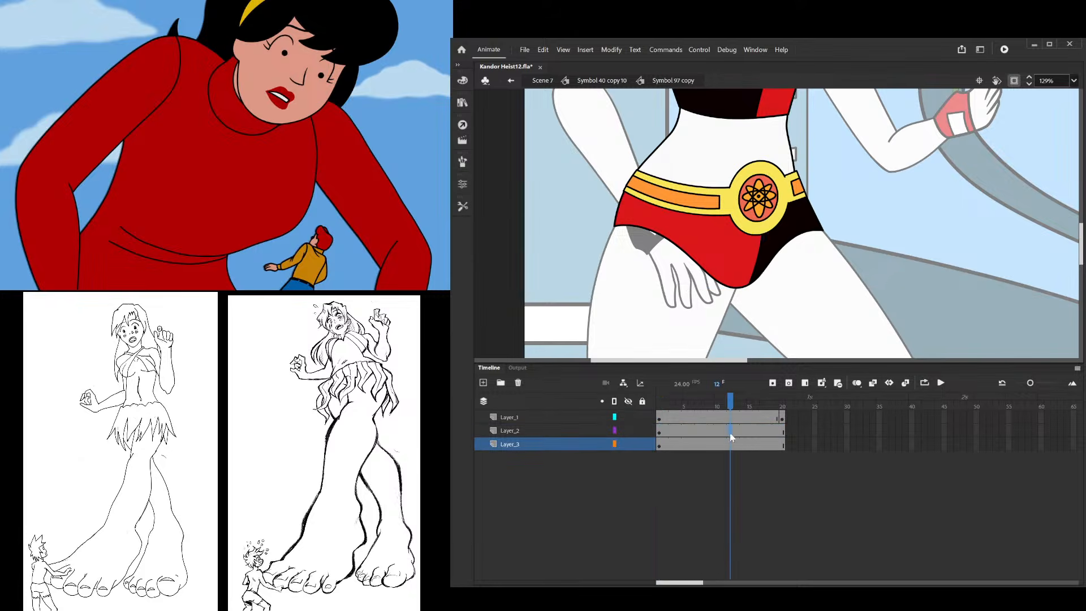
click(730, 430)
key(ctrl+=)
click(783, 430)
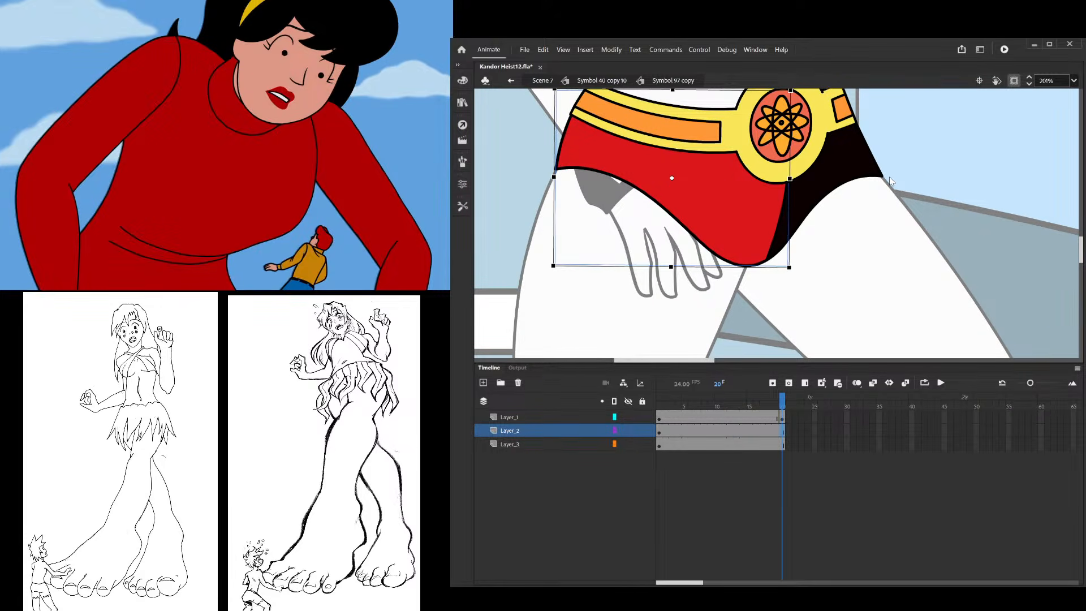
drag(698, 407, 729, 428)
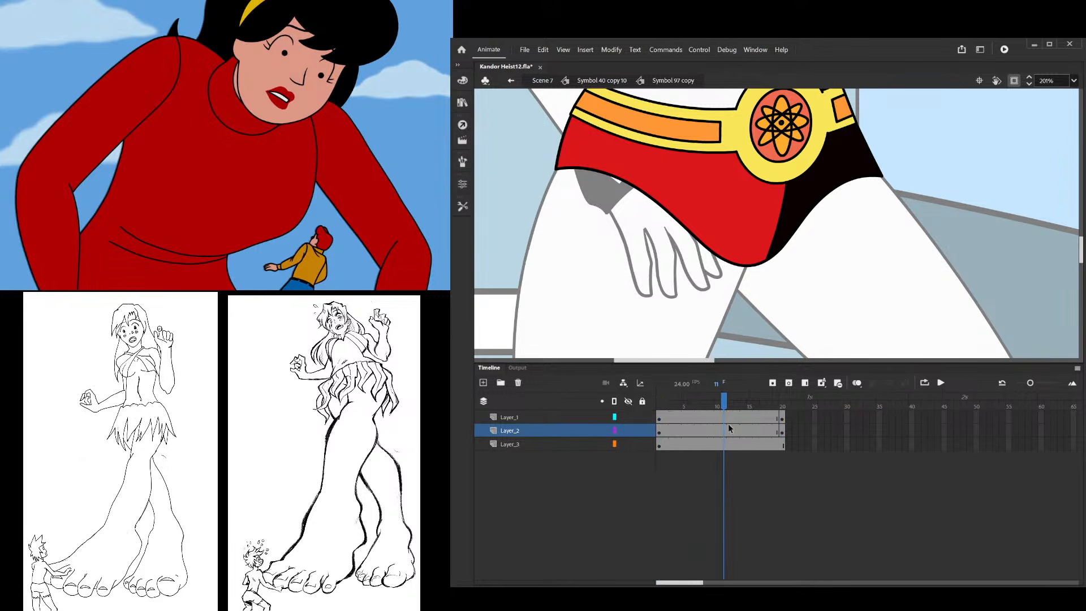
click(730, 430)
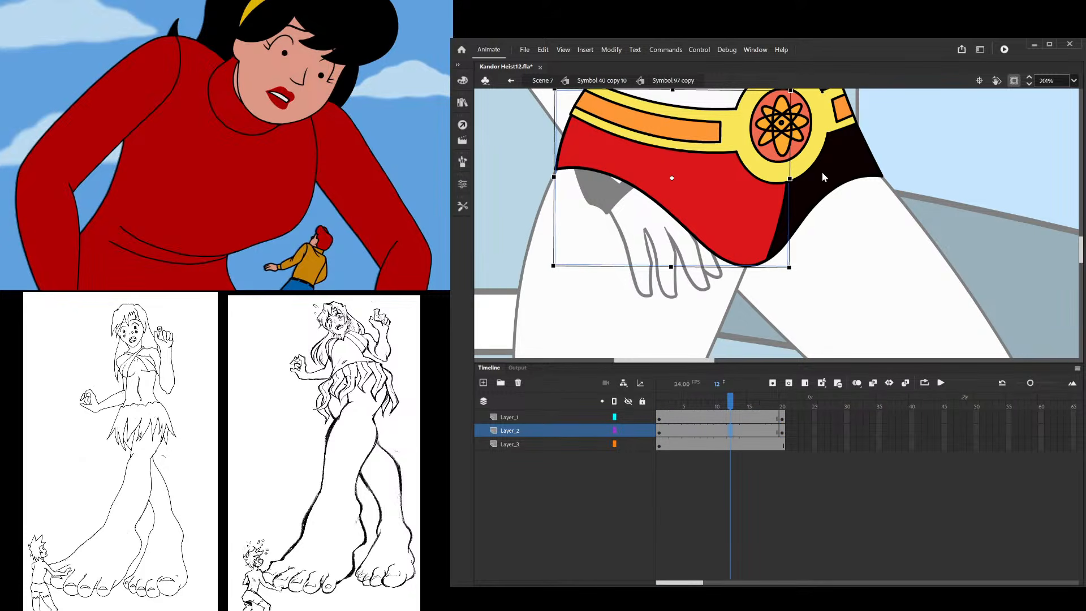
key(F6)
click(463, 208)
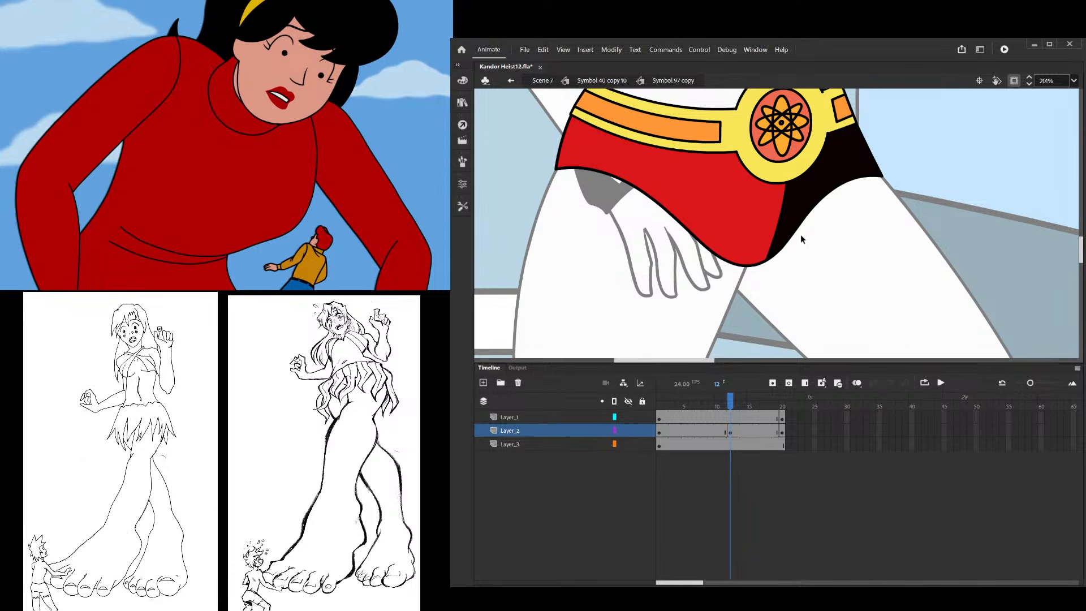
Bend the red part's inner edge at frame 12 outward over the black part
click(713, 255)
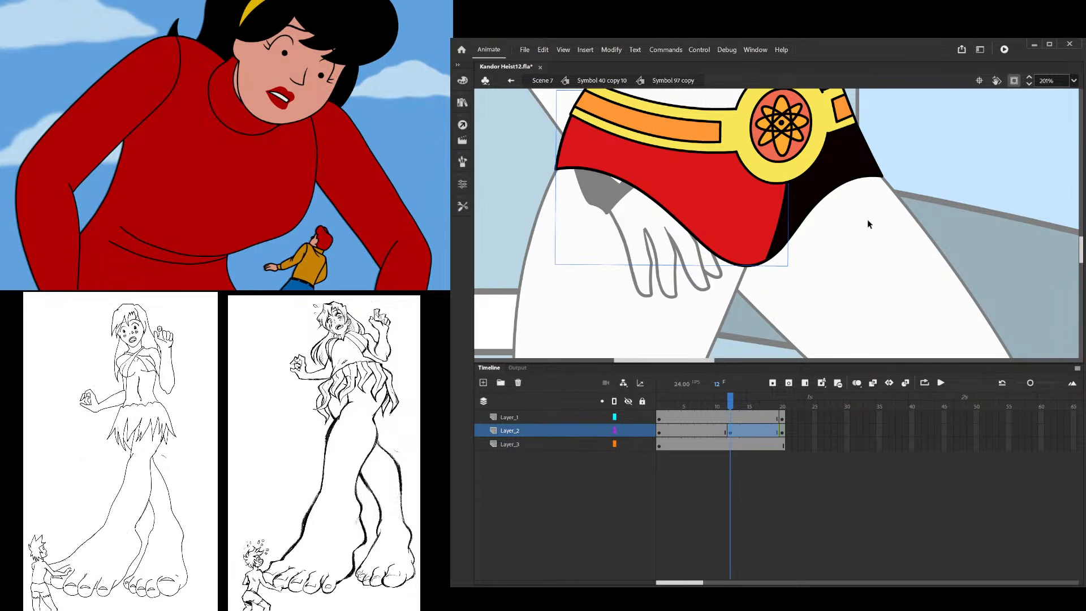
click(839, 252)
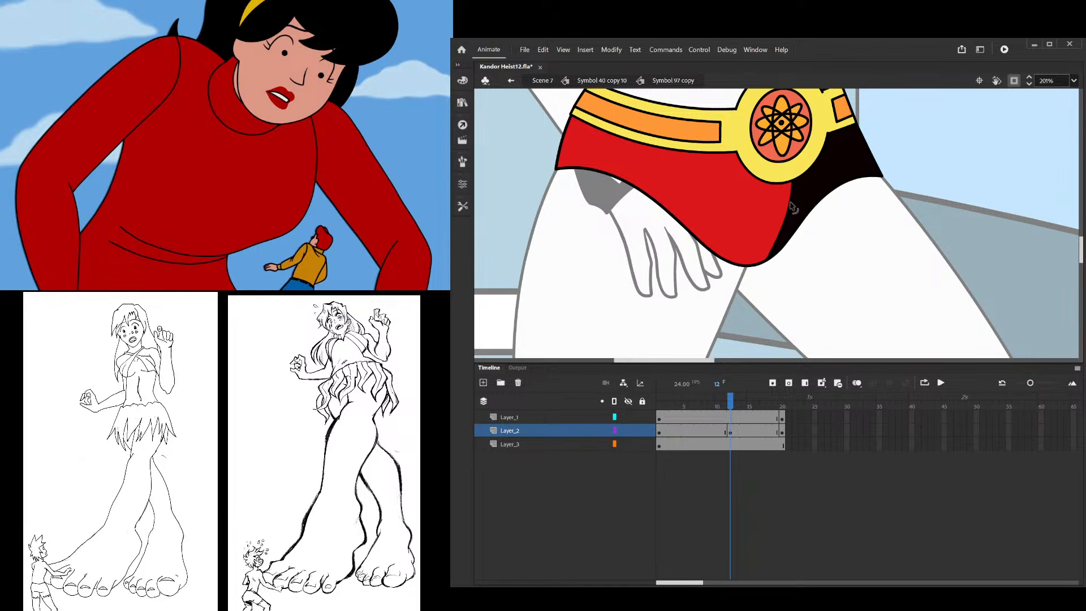
drag(791, 207, 800, 204)
Apply shape tweens to both Layer_2 spans around frame 12 and scrub back to frame 1 to check the motion
drag(714, 433, 741, 433)
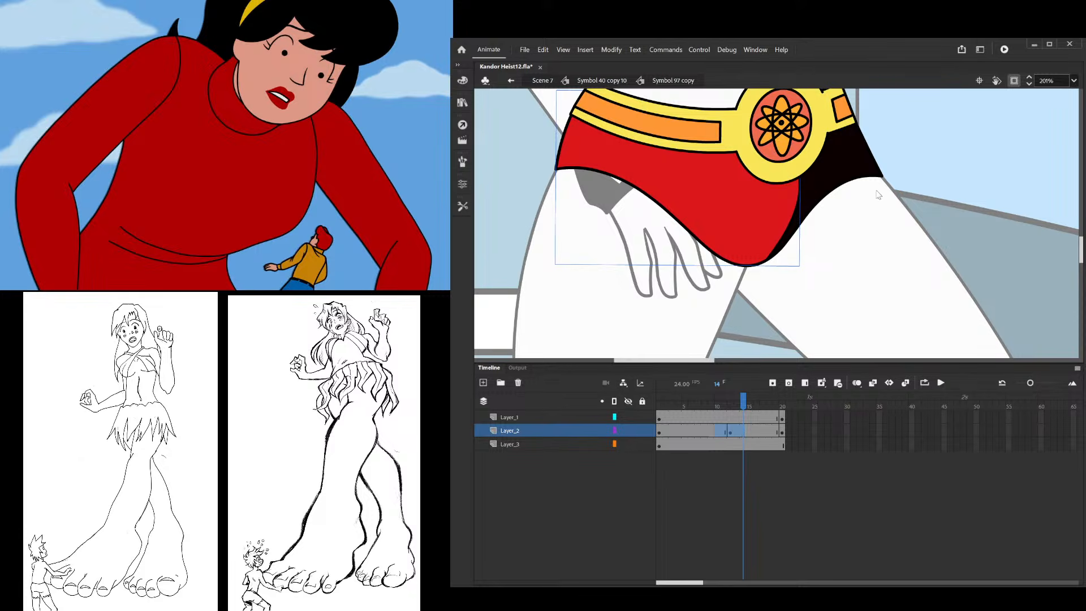
key(F3)
click(805, 305)
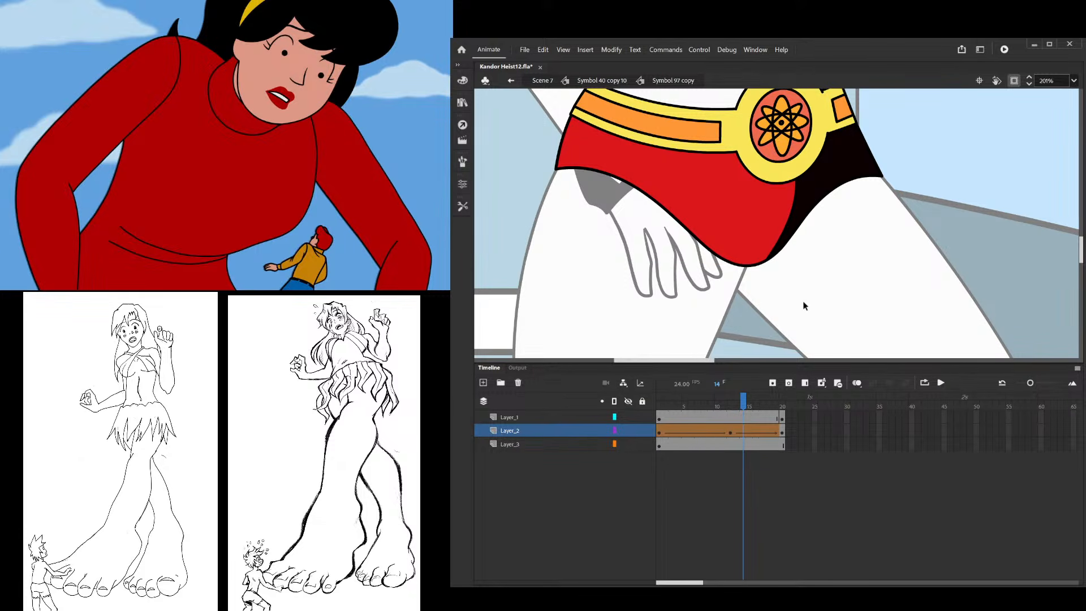
drag(750, 396, 659, 409)
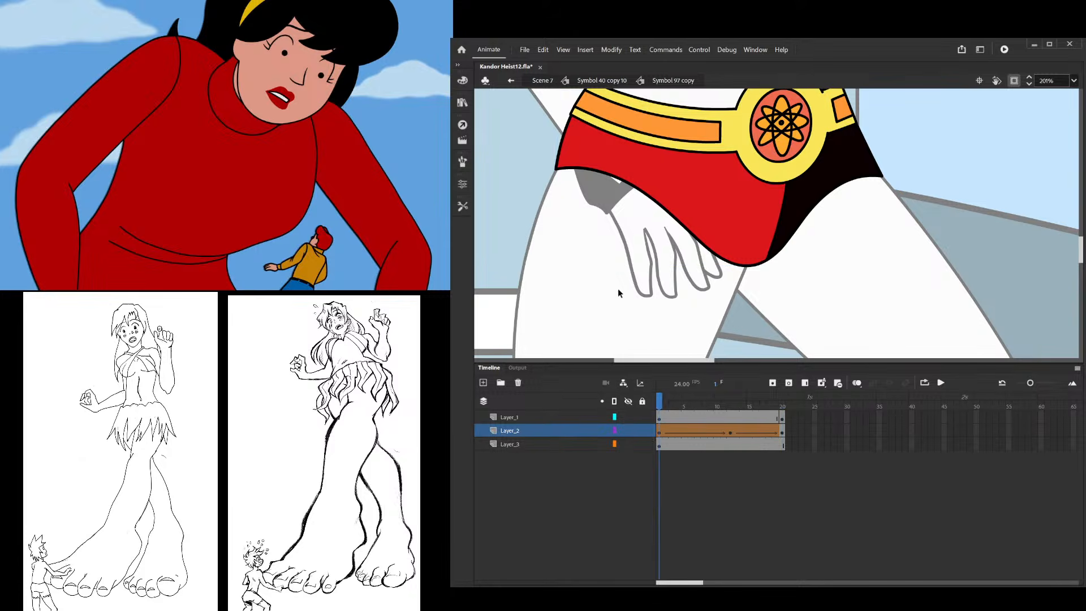
At frame 12, pull the lower outline of the red part inward beside the hand
scroll(712, 218, down, 3)
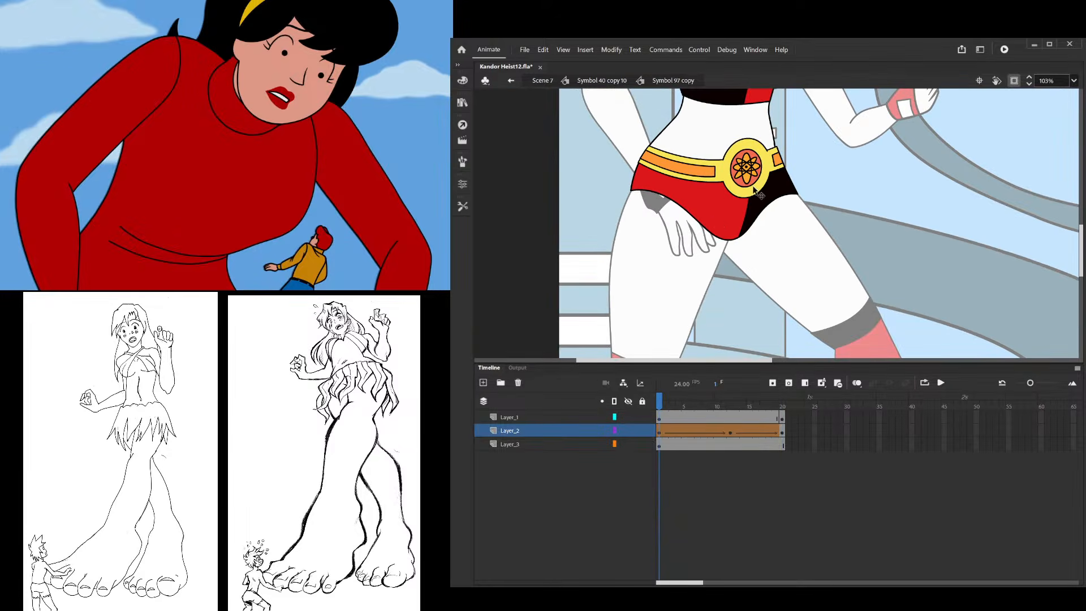
scroll(750, 232, up, 3)
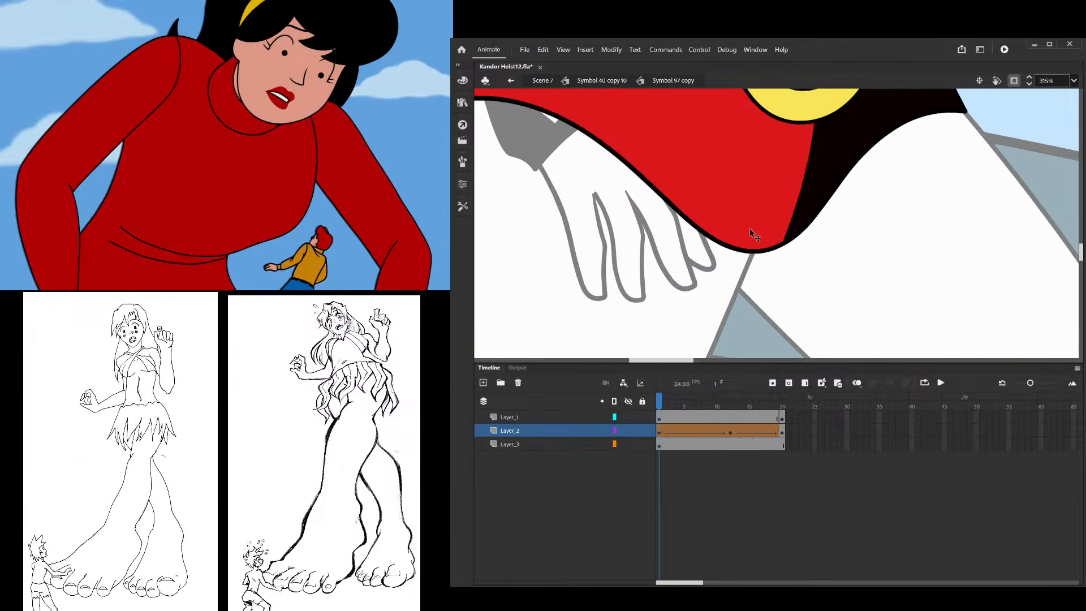
scroll(752, 233, up, 2)
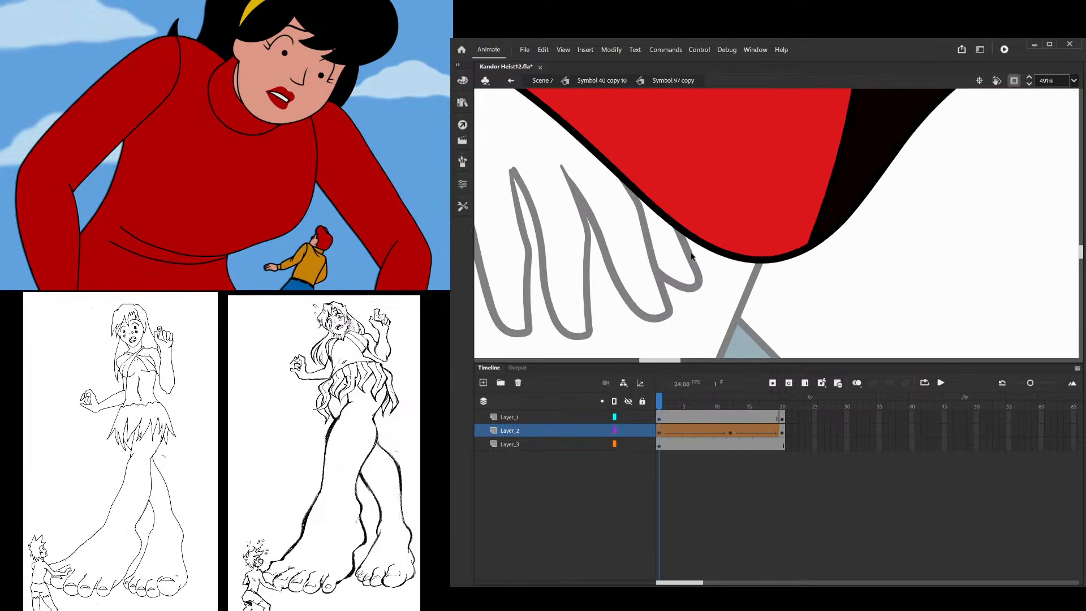
drag(680, 407, 731, 407)
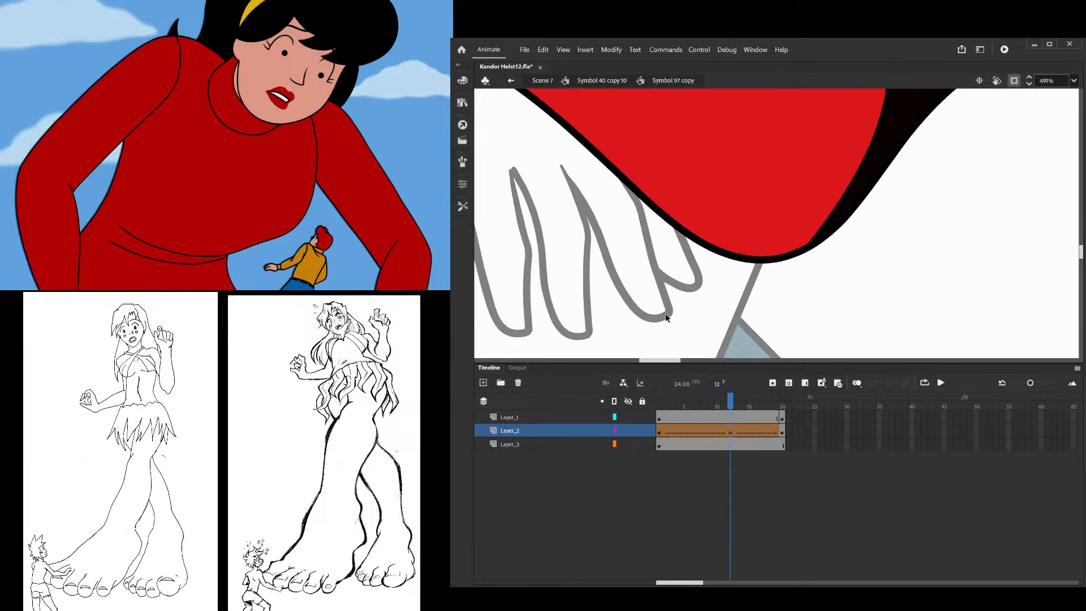
drag(657, 216, 708, 249)
key(ctrl+z)
key(ctrl+z)
click(637, 224)
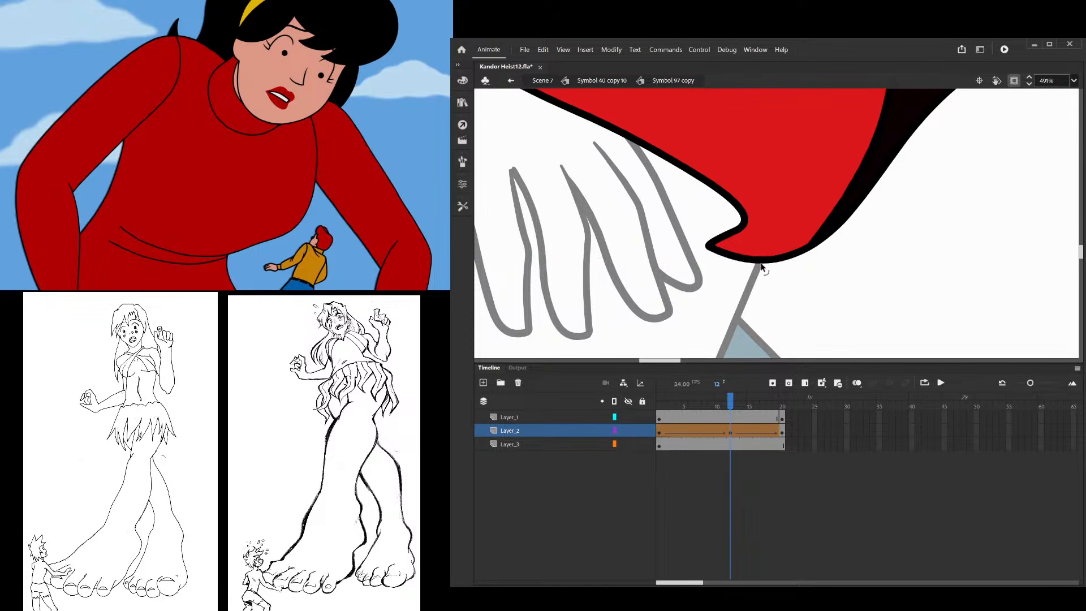
Open the red drawing object at frame 12 and repeatedly smooth its notched lower outline
click(757, 264)
double_click(757, 264)
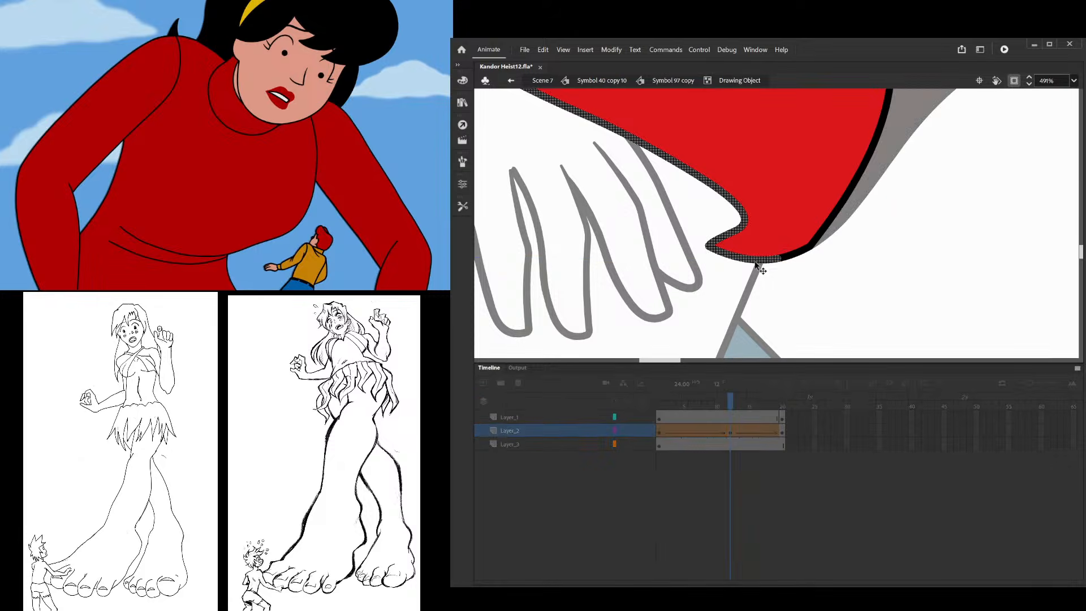
shift+click(798, 259)
click(462, 205)
click(520, 354)
click(520, 354)
click(520, 354)
click(520, 354)
click(519, 354)
click(520, 354)
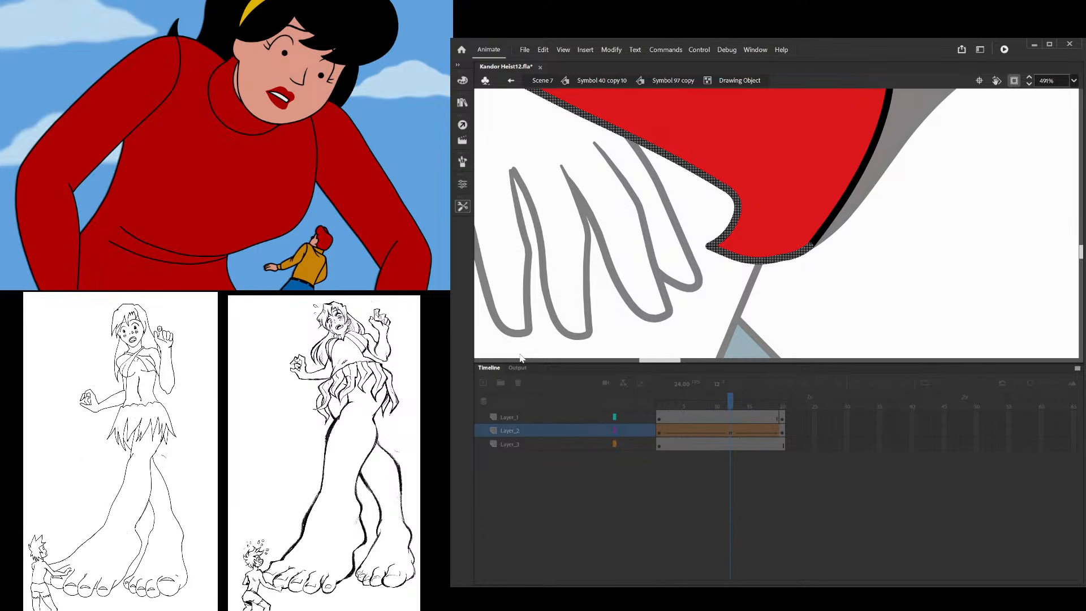
click(520, 354)
click(519, 354)
click(660, 318)
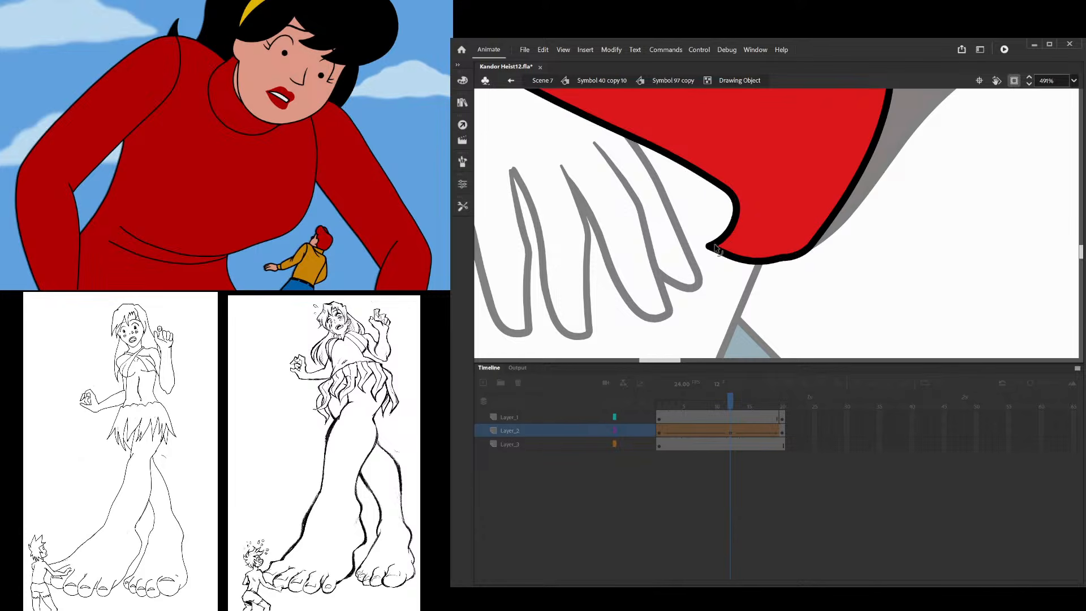
Delete the notch from the red part, bridge the gap with a line to the inner corner, and remove the leftover stubs
drag(734, 251, 729, 245)
drag(659, 313, 737, 212)
key(Delete)
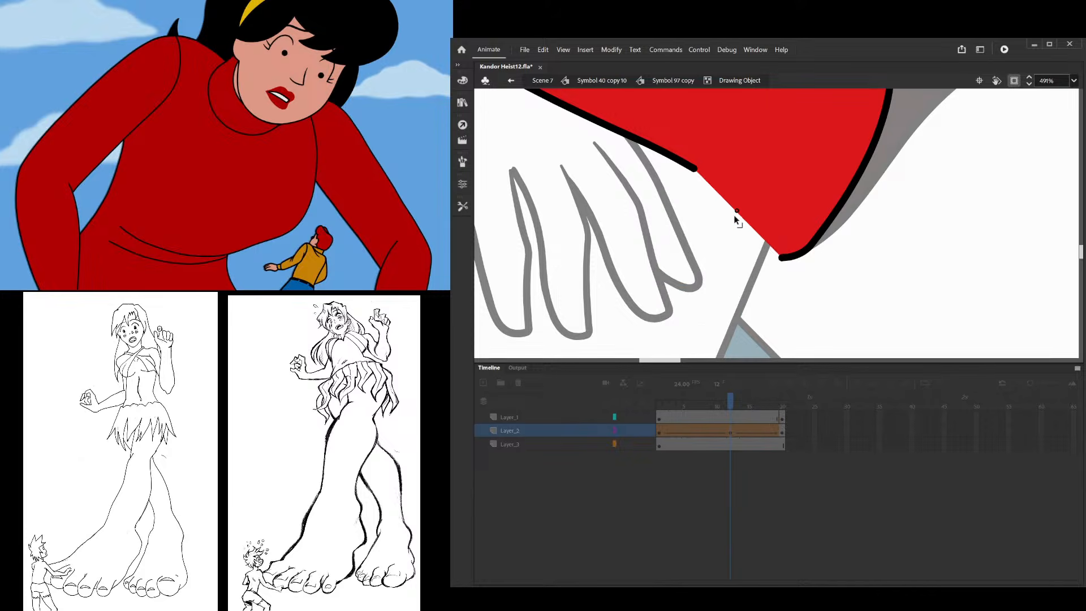
drag(696, 169, 823, 259)
click(821, 256)
key(Delete)
click(791, 256)
key(Delete)
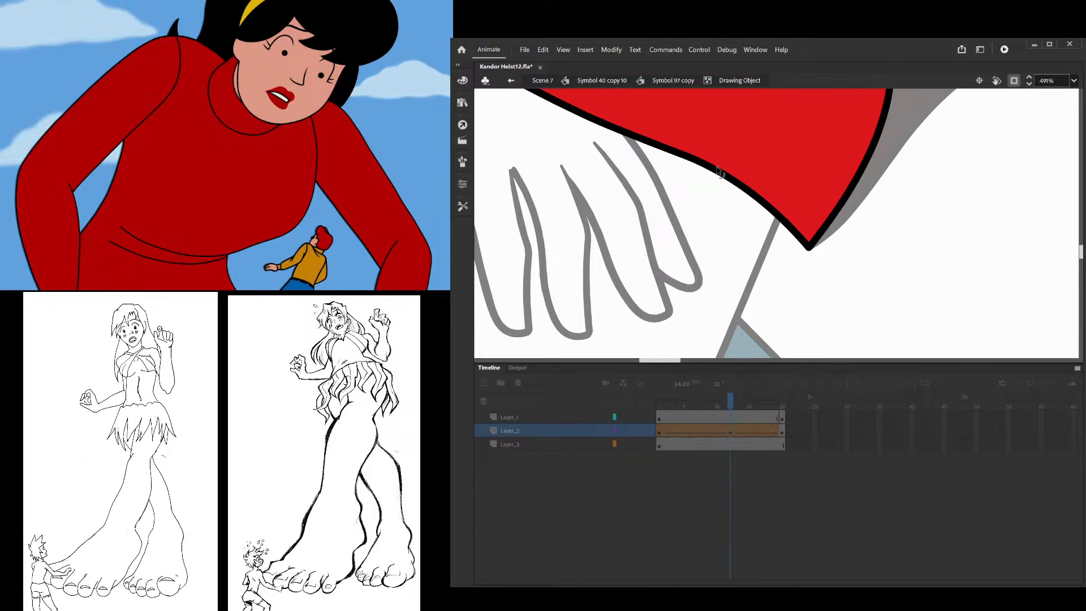
Straighten the red part's whole lower outline at frame 12 and bend it into one gentle upward curve
scroll(662, 166, down, 2)
scroll(640, 147, up, 2)
click(616, 131)
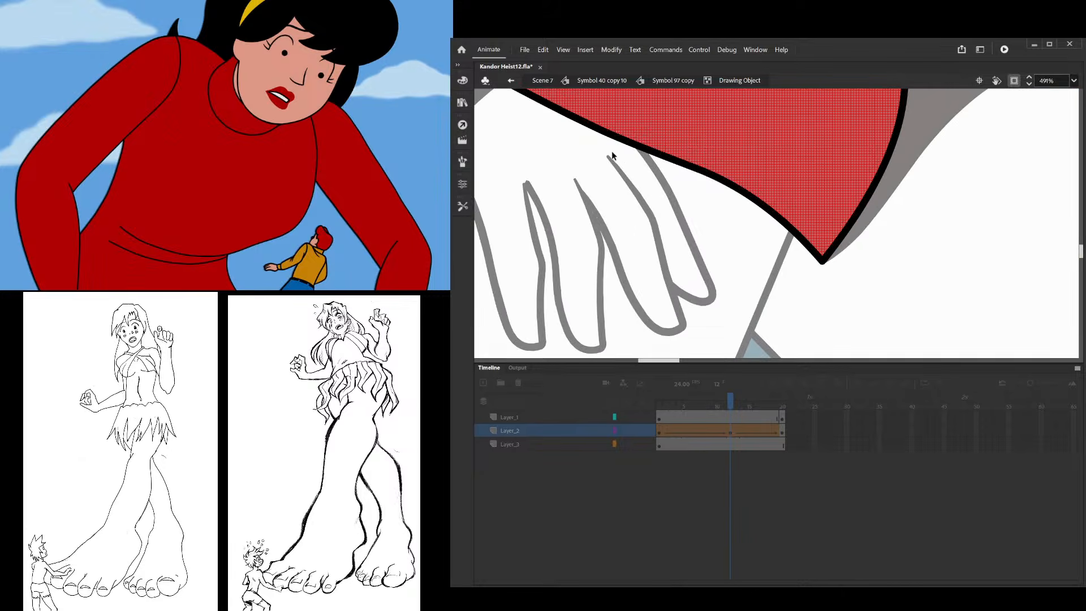
click(612, 151)
click(593, 133)
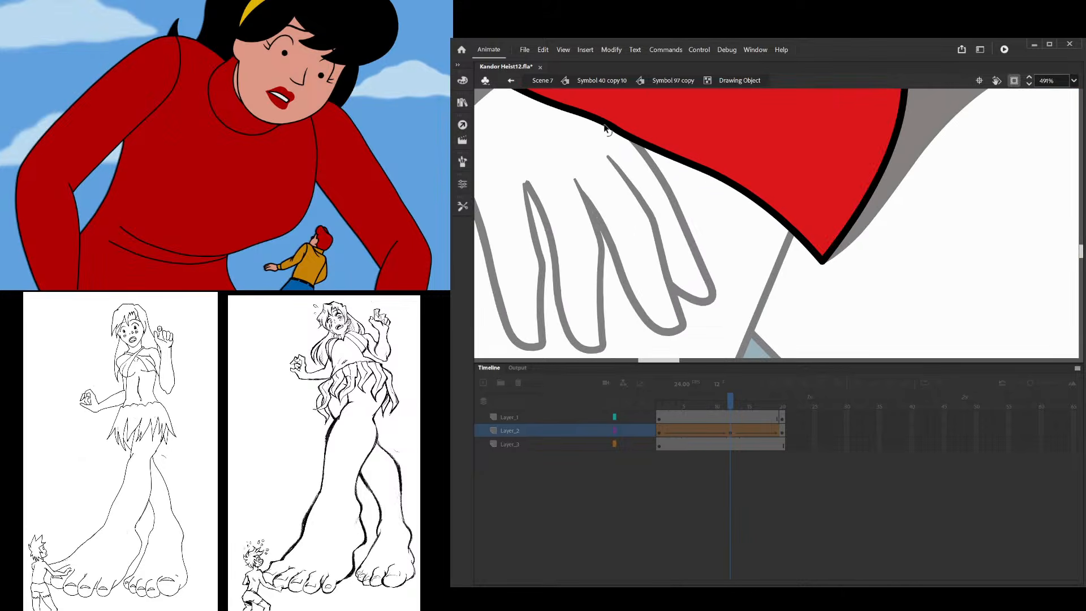
scroll(680, 144, down, 2)
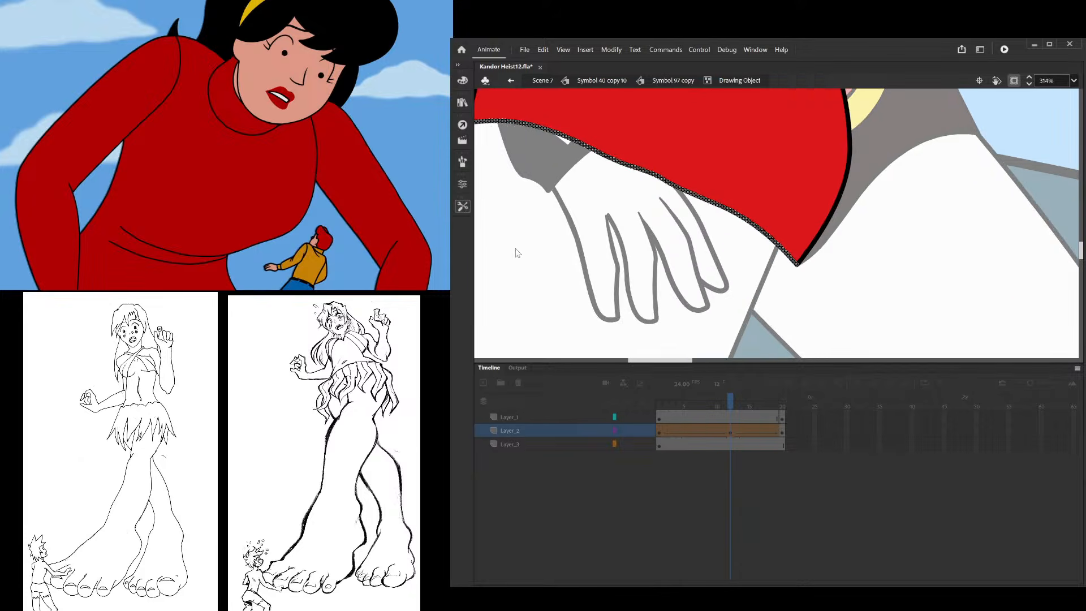
click(540, 358)
click(622, 297)
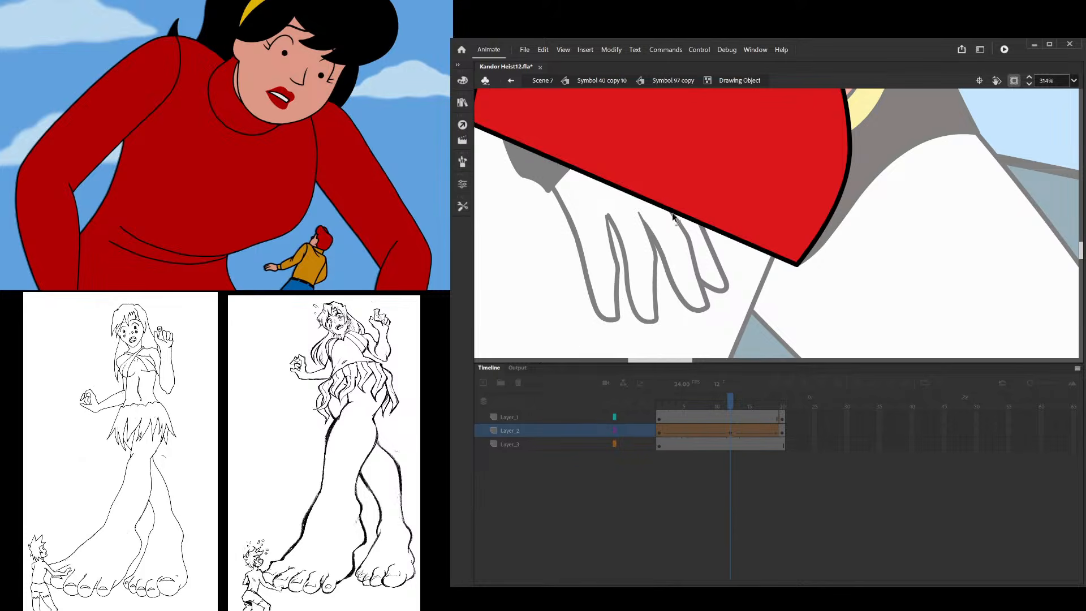
drag(674, 212, 702, 196)
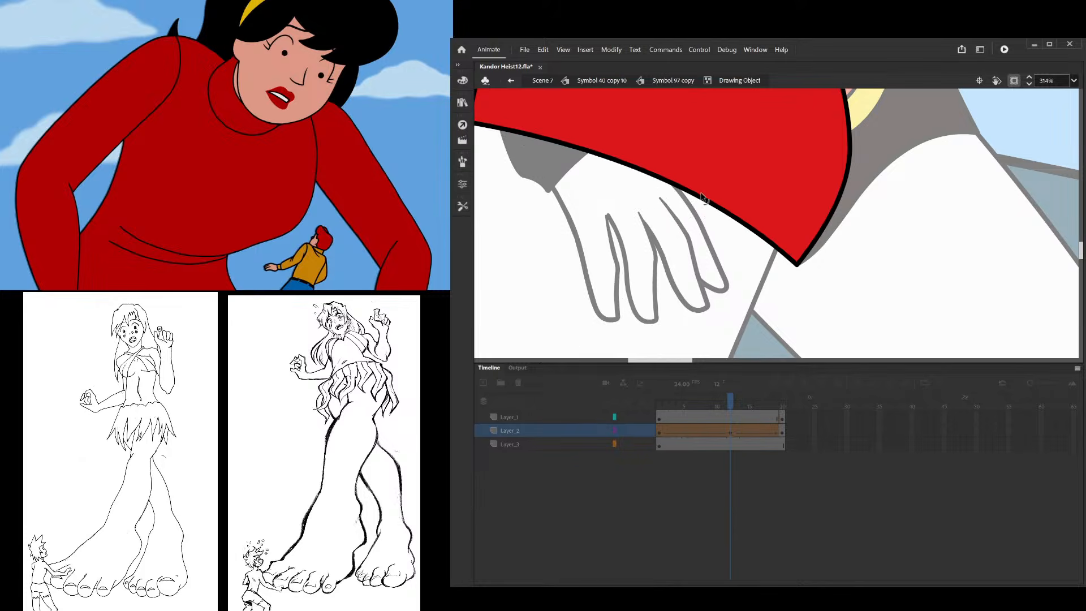
Exit the red drawing object and scrub back to frame 4 to check the shape tween
double_click(783, 321)
click(783, 321)
scroll(737, 347, down, 1)
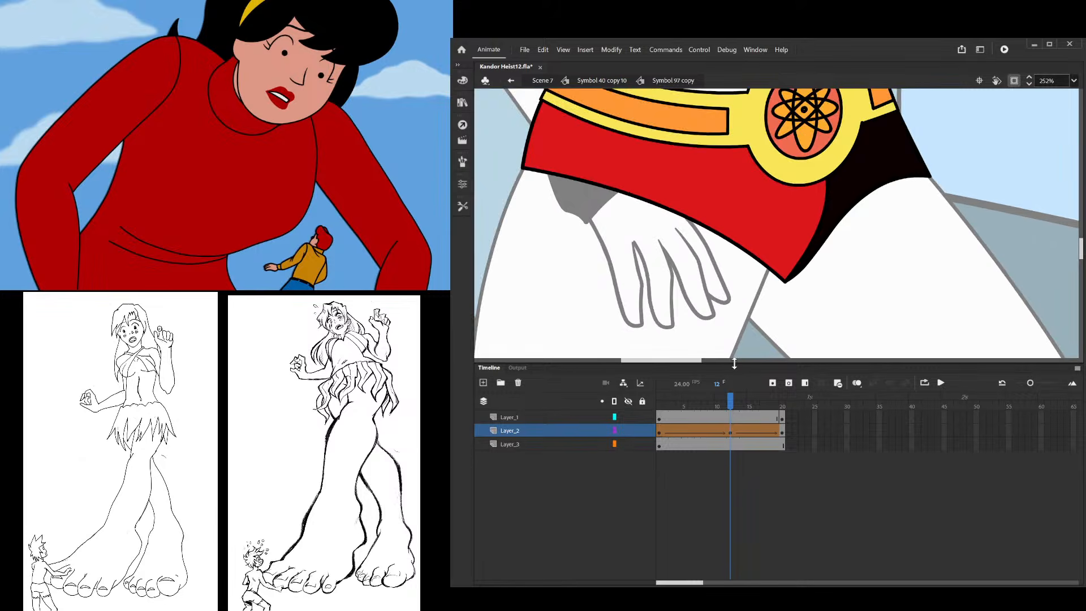
drag(735, 407, 674, 444)
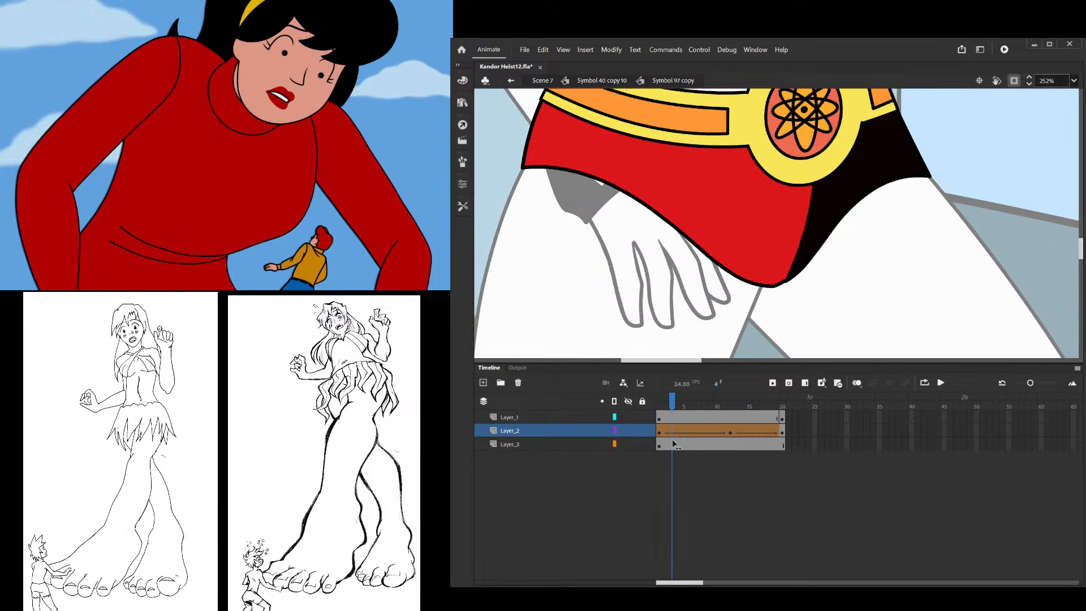
Check the pose at frame 10 in Symbol 40 copy10 and move the middle Layer_2 keyframe in Symbol 97 copy to frame 10
double_click(891, 277)
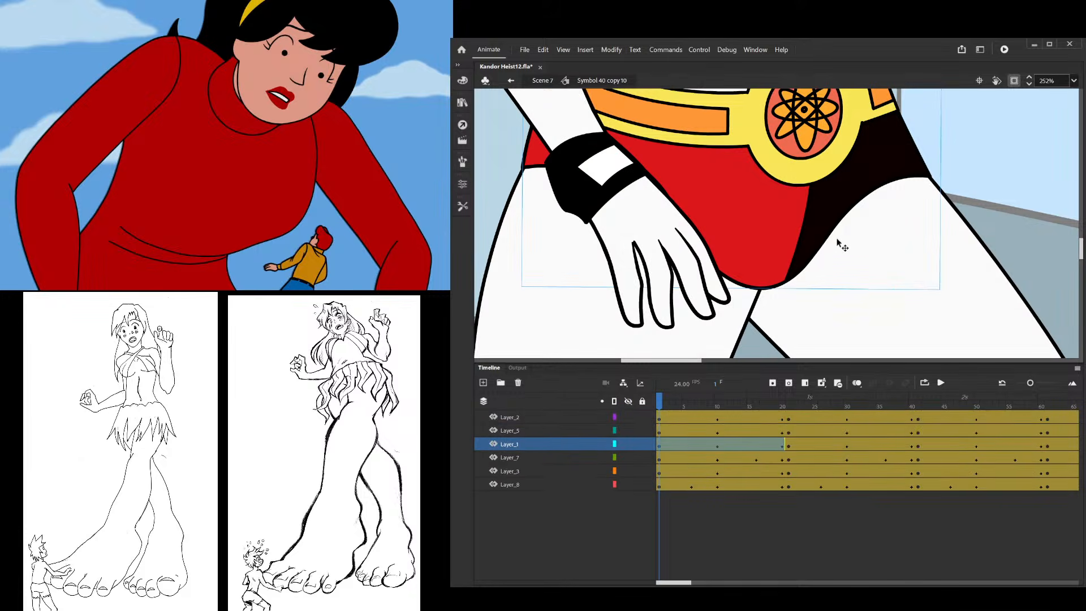
drag(674, 406, 718, 406)
double_click(780, 250)
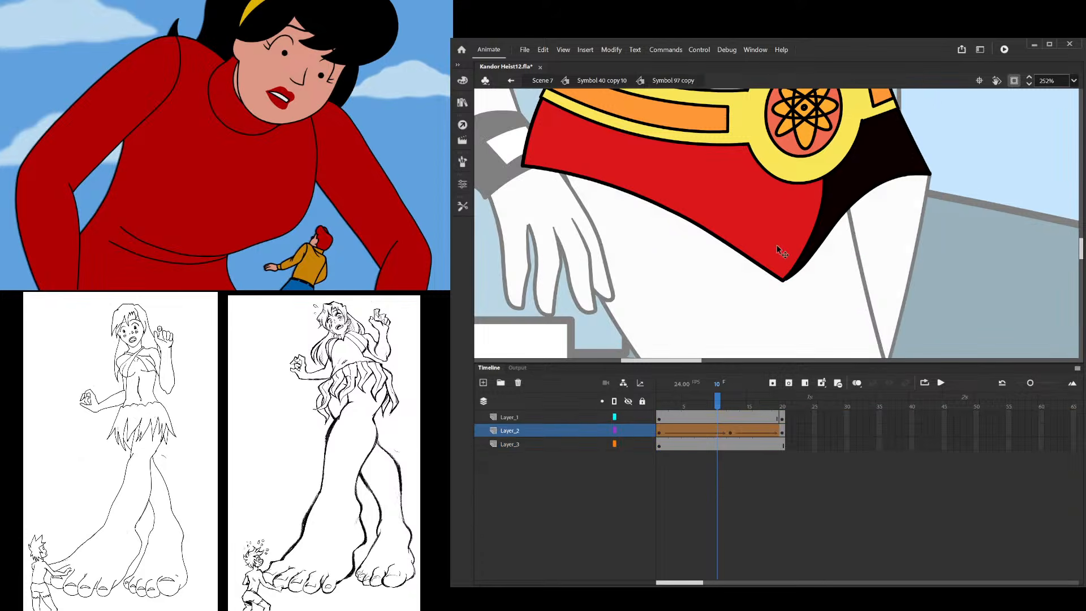
key(F6)
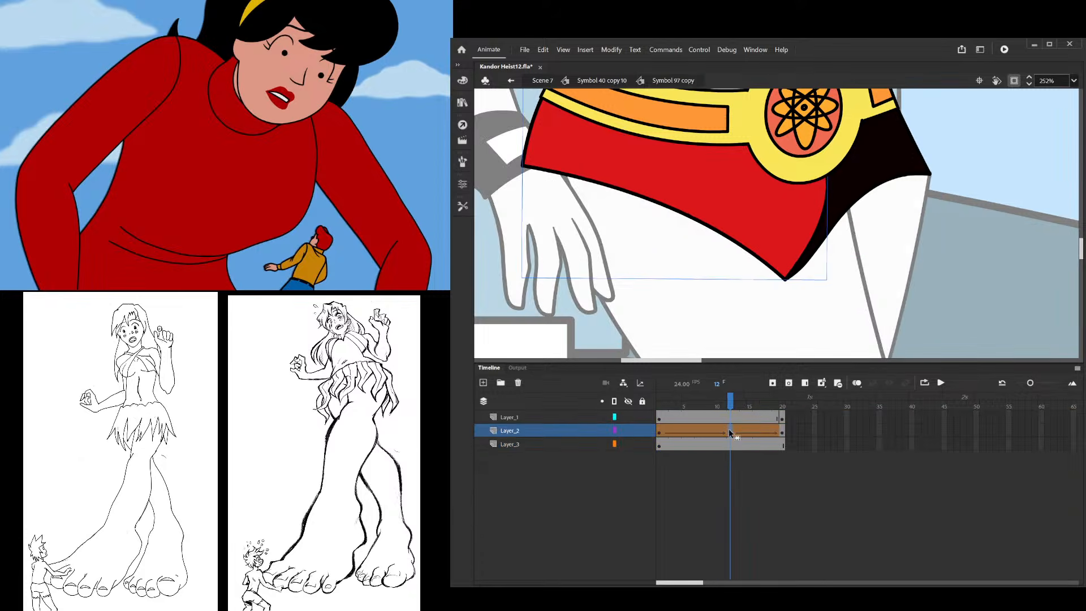
At frame 10, extend the red part's lower inner corner across the black part and bow its inner edge outward
double_click(796, 243)
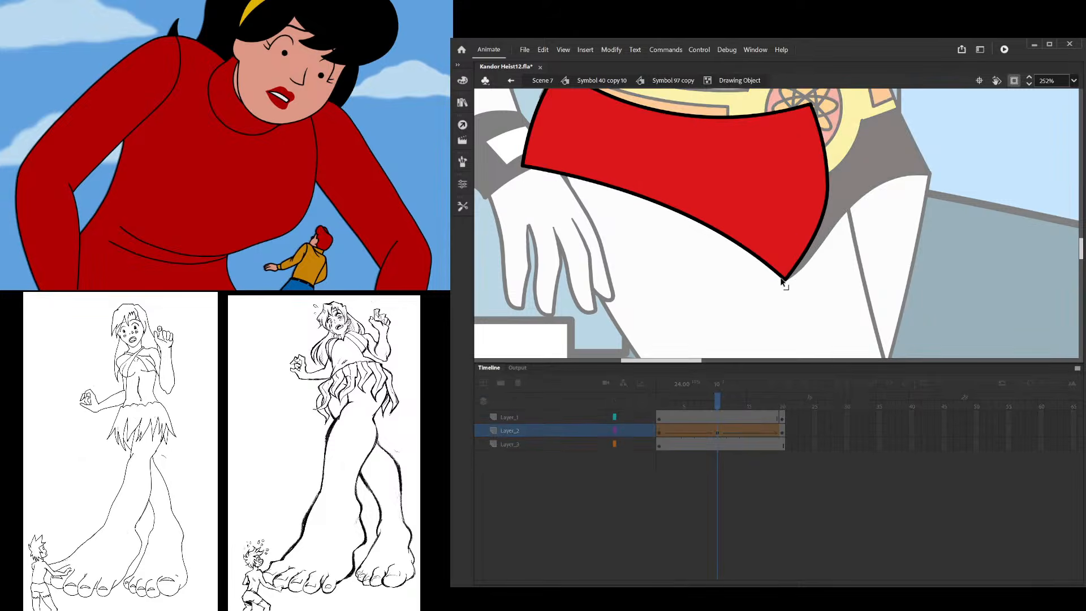
drag(782, 278, 876, 286)
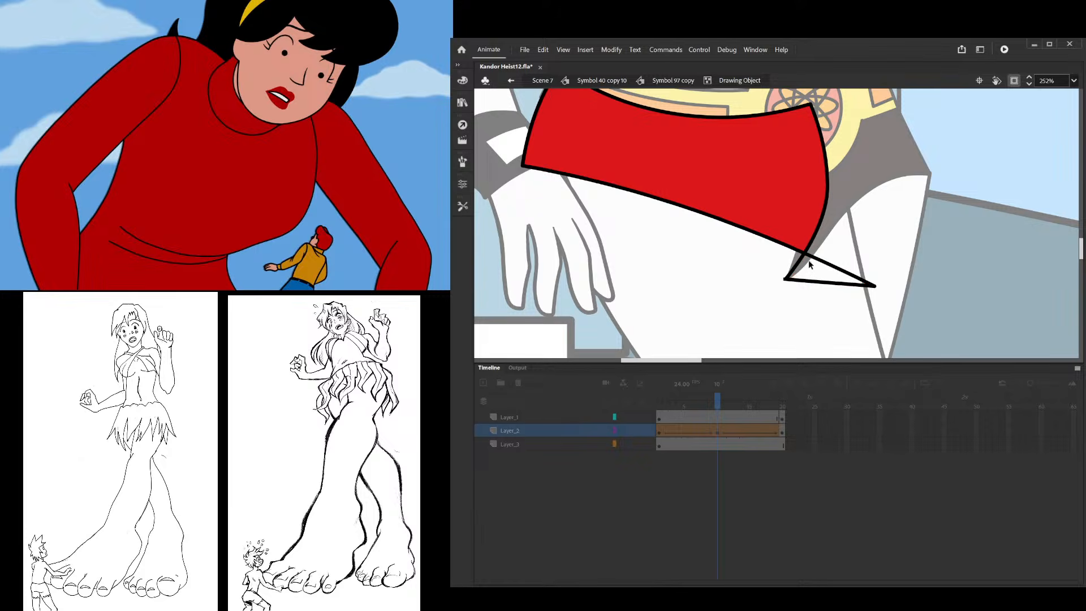
drag(820, 261, 880, 266)
key(ctrl+z)
scroll(820, 253, up, 2)
drag(847, 202, 860, 199)
scroll(860, 199, up, 3)
drag(775, 146, 780, 141)
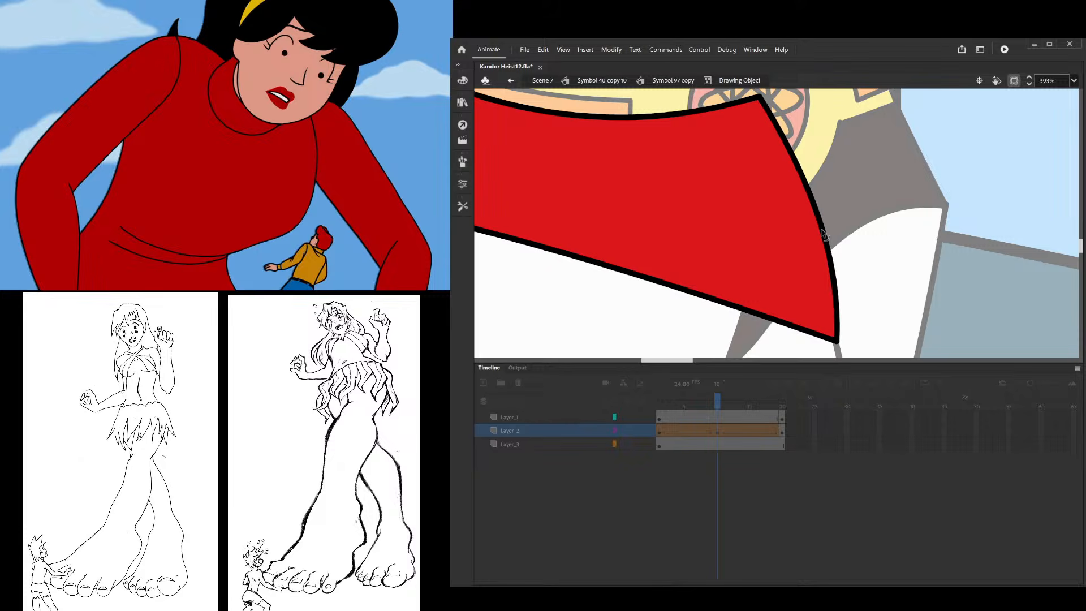
double_click(890, 177)
scroll(781, 178, down, 2)
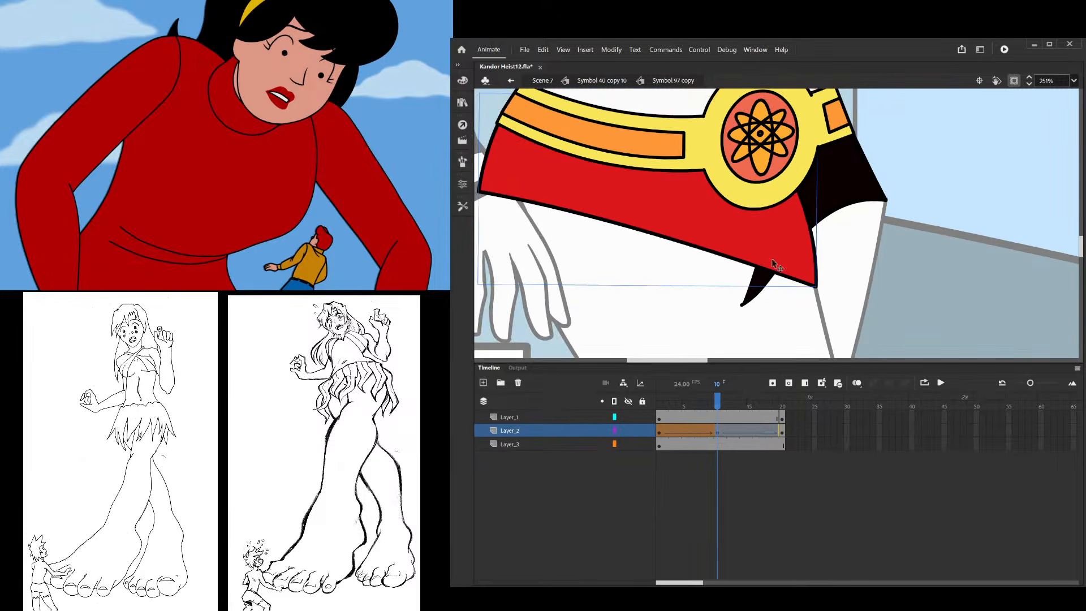
click(761, 294)
scroll(765, 303, up, 2)
click(766, 301)
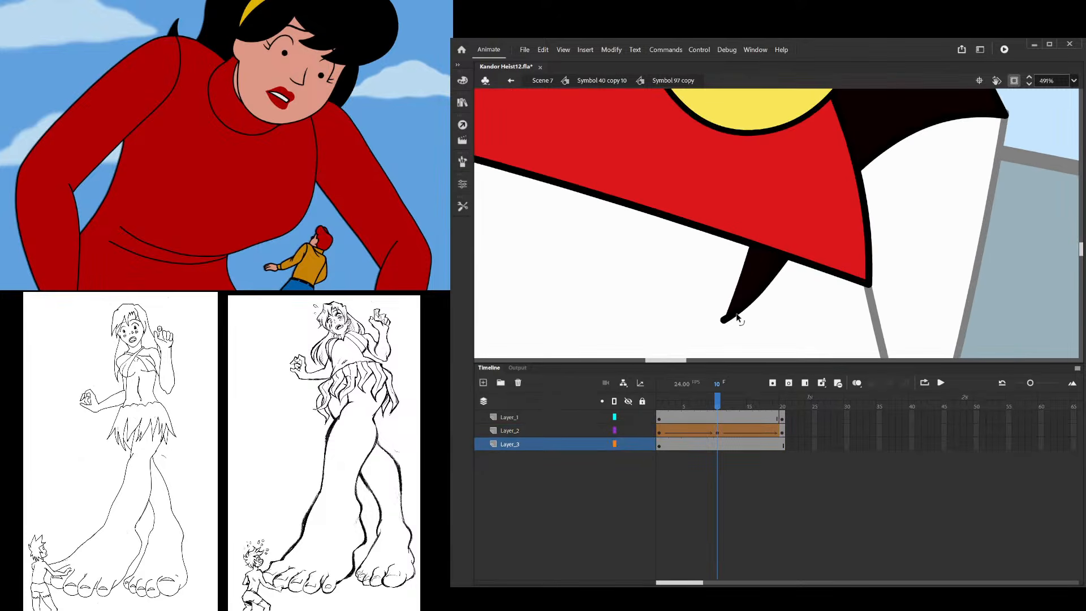
click(738, 316)
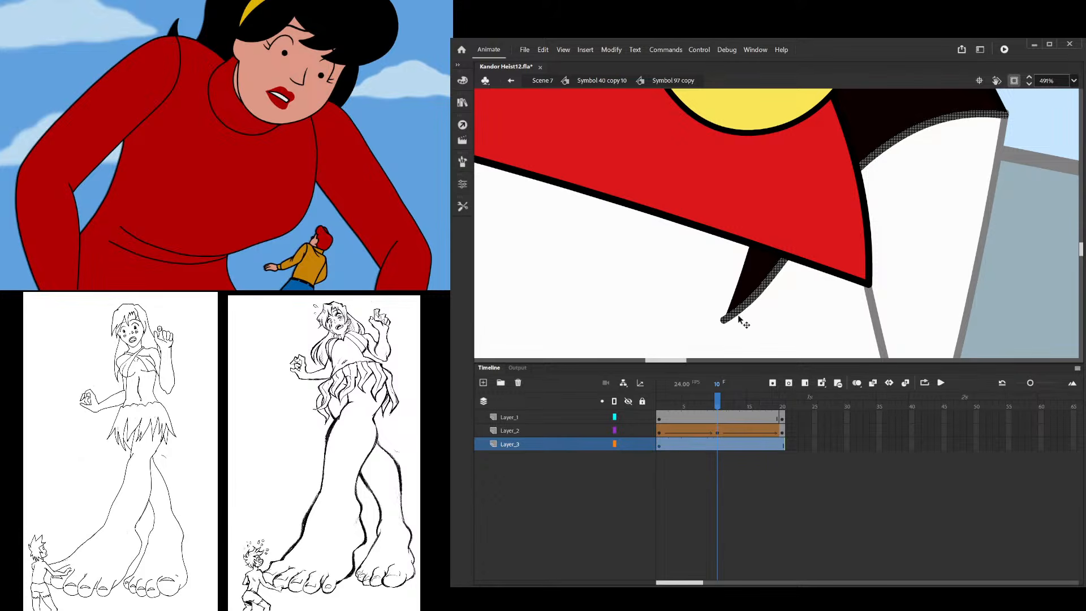
Add a shape hint to the red part, placing it on the lower inner corner at frames 1 and 10
drag(717, 403, 659, 410)
click(687, 273)
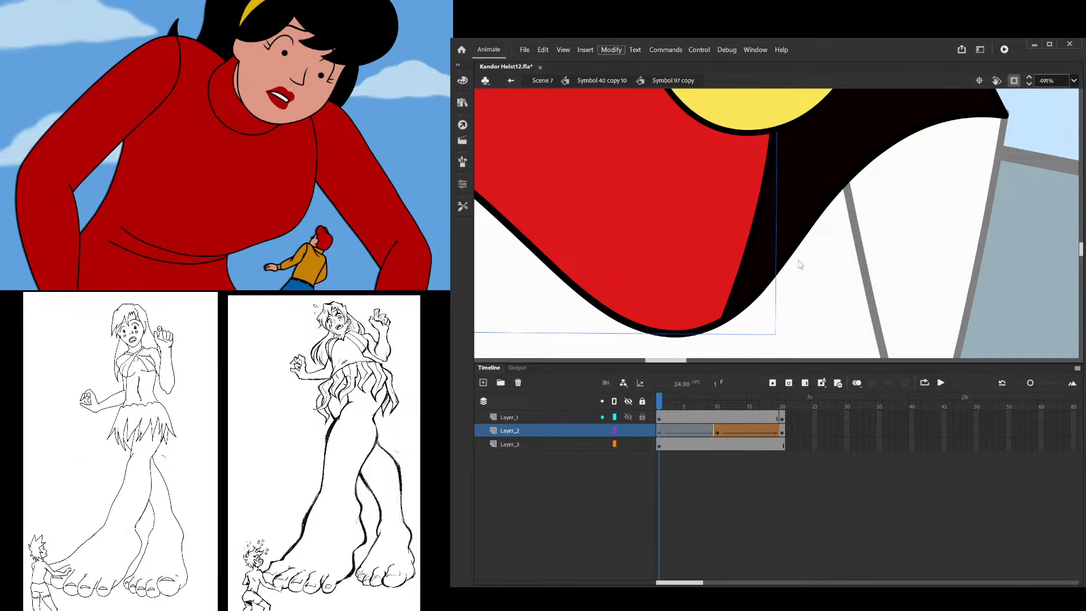
scroll(771, 235, down, 2)
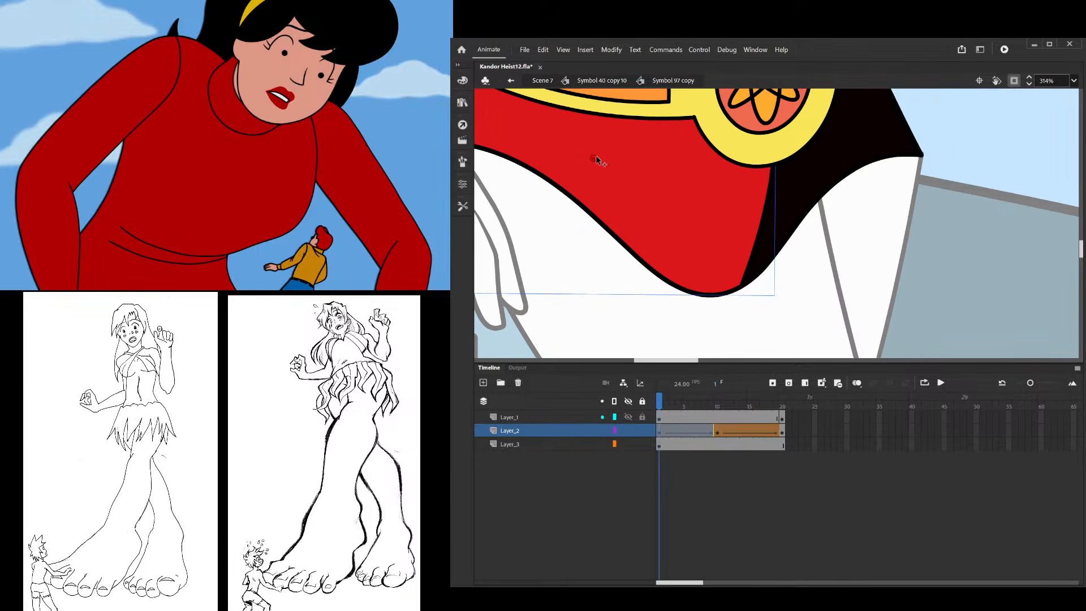
drag(596, 158, 741, 285)
drag(689, 407, 718, 405)
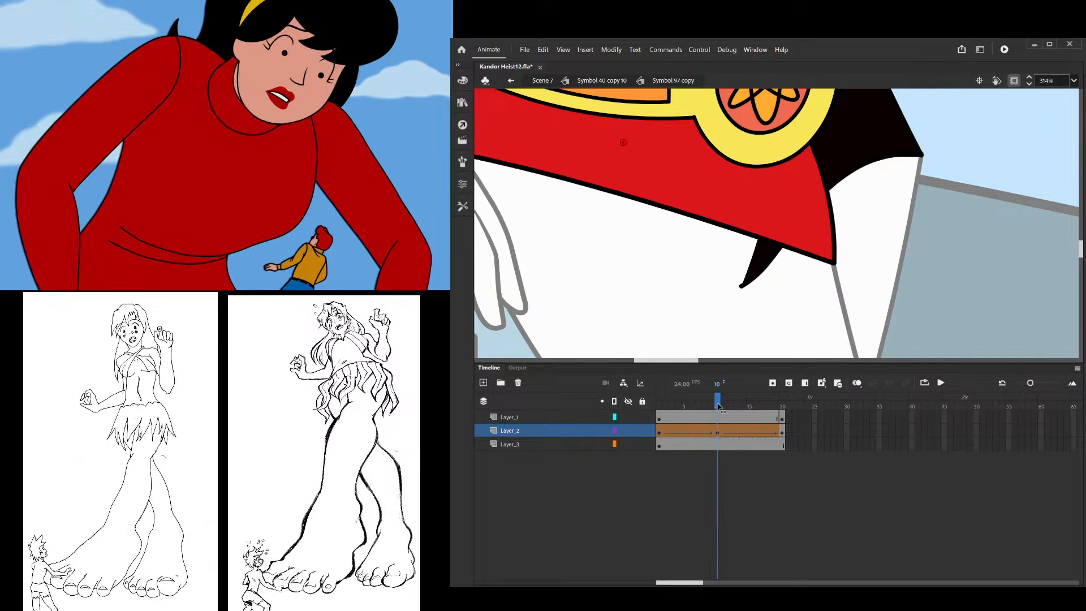
click(725, 212)
drag(626, 144, 835, 263)
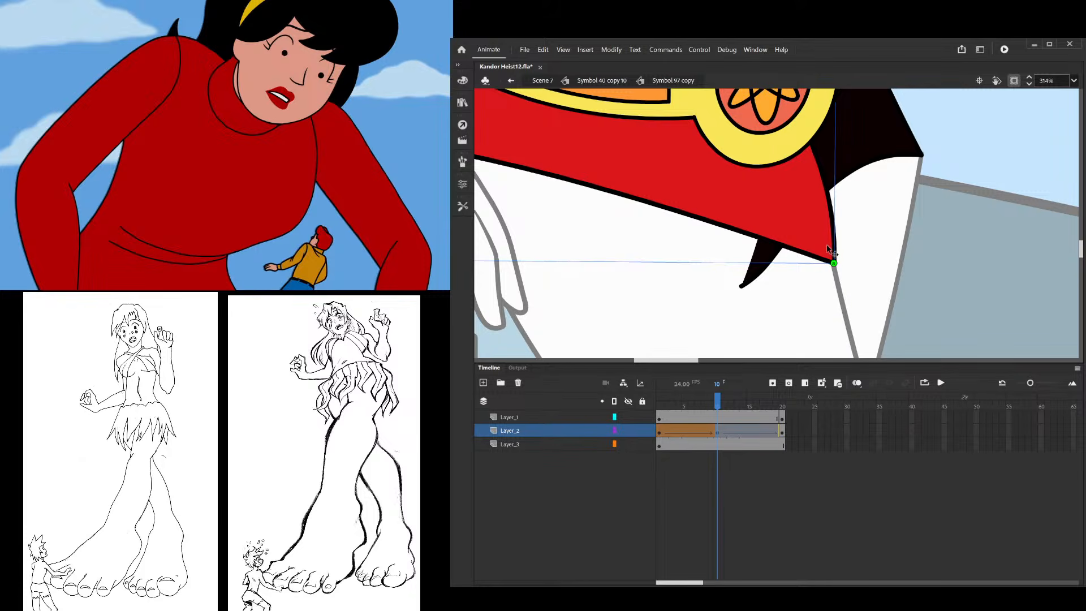
Try to delete the black tip protruding below the red part on Layer_3, and undo the deletion
click(744, 297)
click(745, 283)
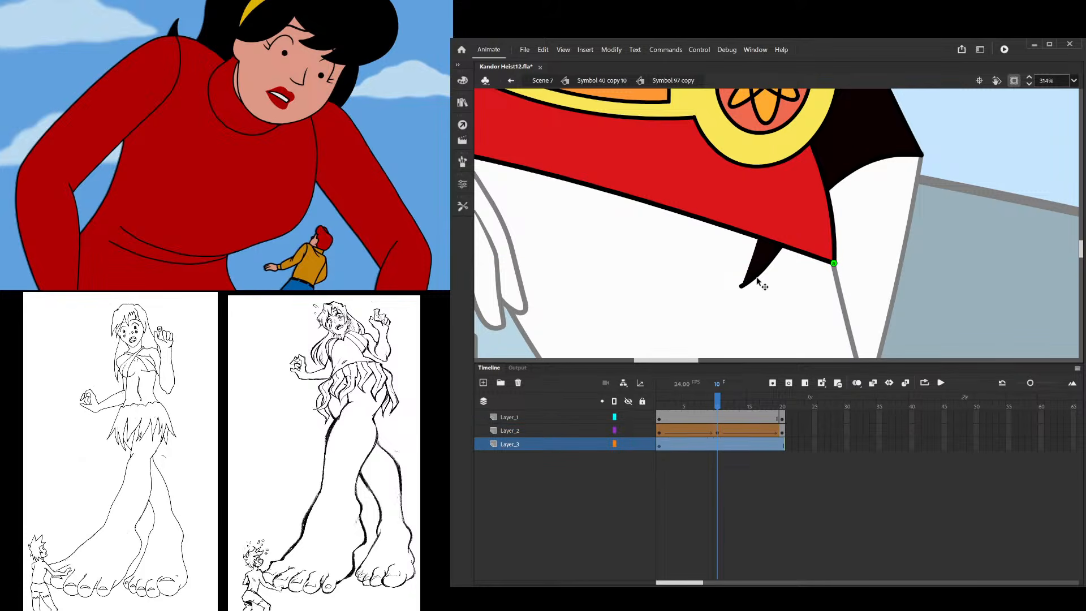
drag(687, 315, 848, 205)
shift+click(811, 199)
key(Delete)
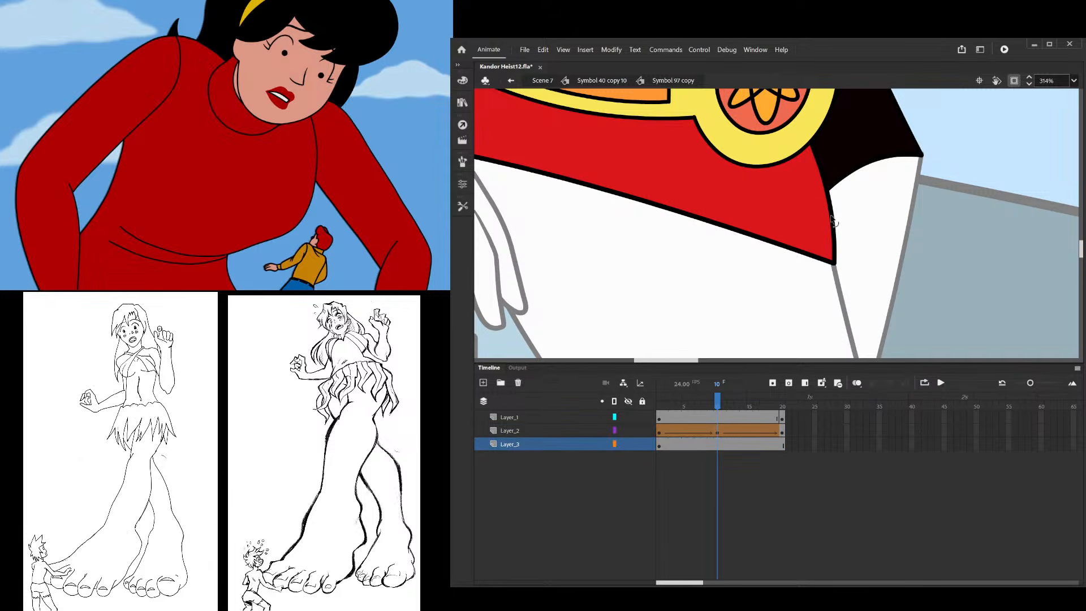
click(838, 175)
mouse_move(724, 395)
mouse_down()
mouse_move(658, 399)
mouse_move(724, 399)
mouse_up()
key(ctrl+z)
key(ctrl+z)
click(759, 317)
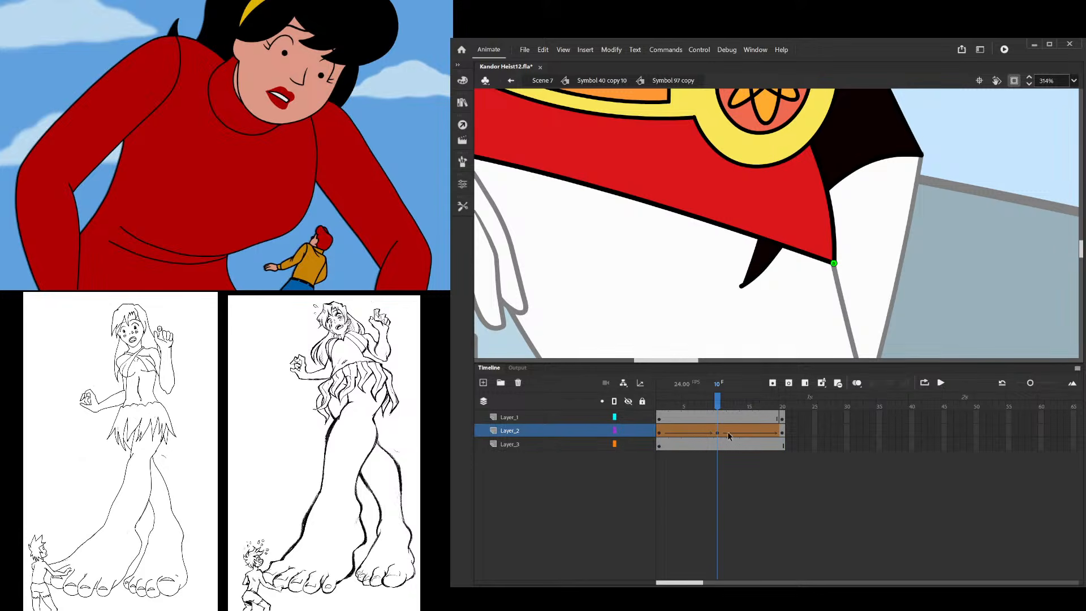
Insert keyframes for the black part on Layer_3 at frames 10 and 20
click(718, 445)
key(F6)
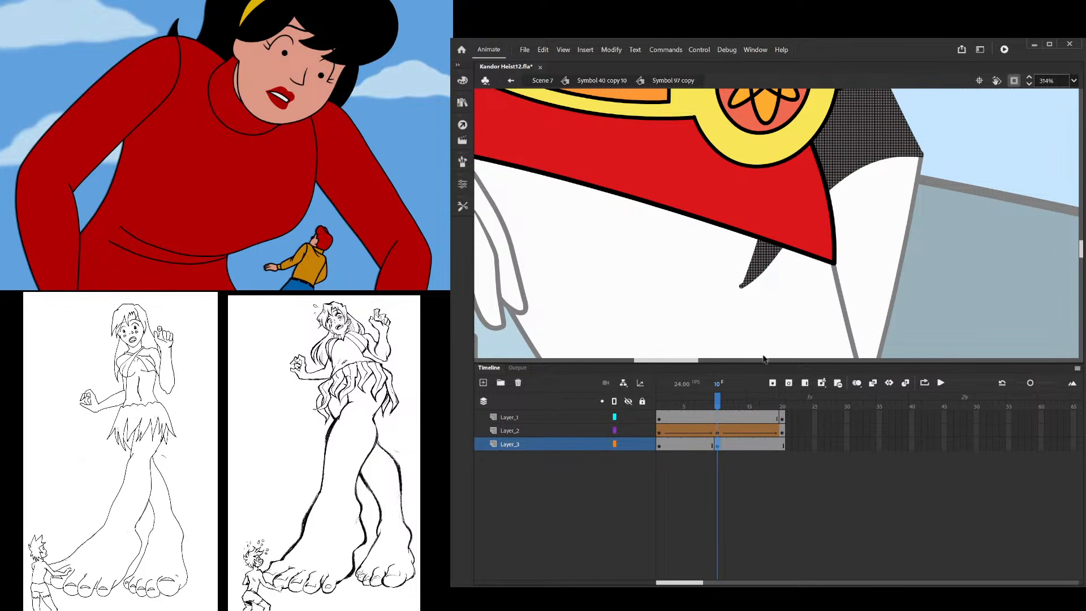
click(781, 445)
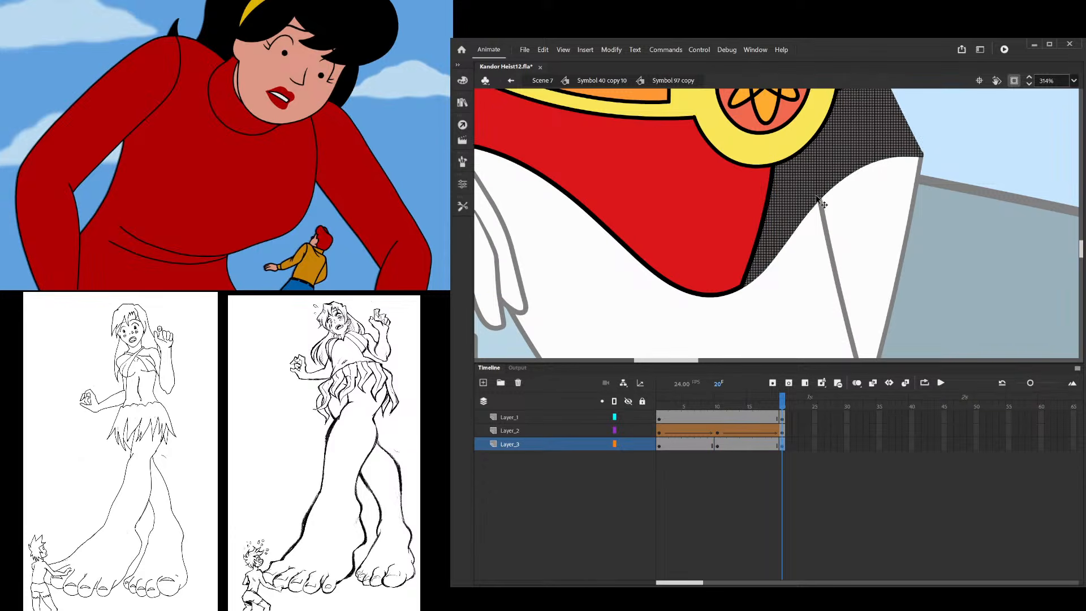
Create shape tweens on both keyframe spans of the black part on Layer_3
drag(682, 445, 741, 445)
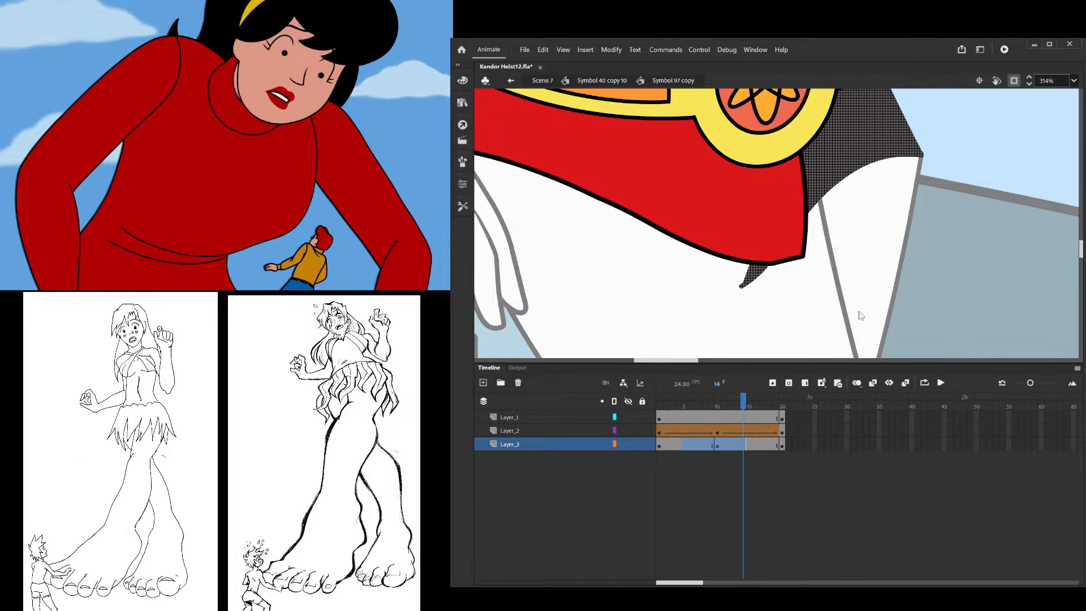
key(alt+s)
drag(743, 400, 717, 410)
At frame 10, isolate Layer_3, delete the black part's protruding lower tip, and show all layers again
mouse_move(786, 304)
mouse_down()
mouse_move(669, 235)
mouse_move(633, 242)
mouse_up()
click(820, 267)
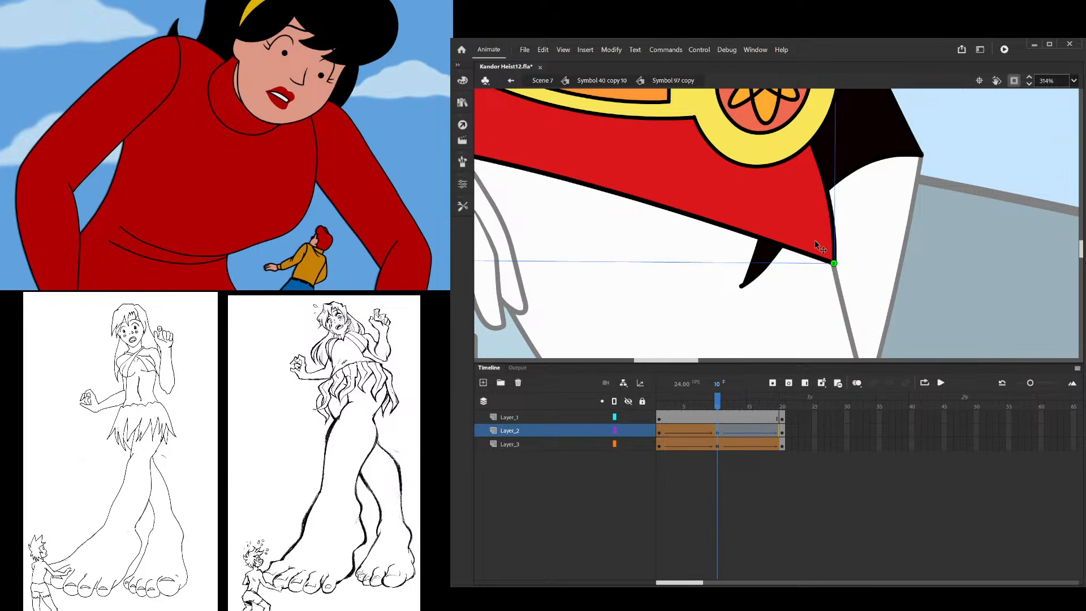
click(776, 250)
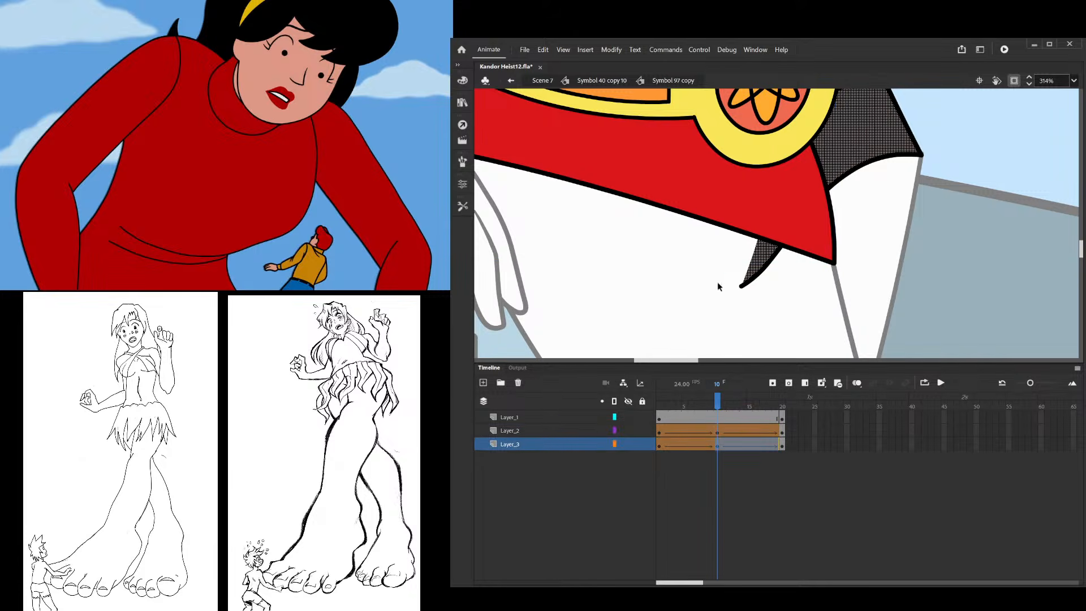
click(628, 417)
click(628, 430)
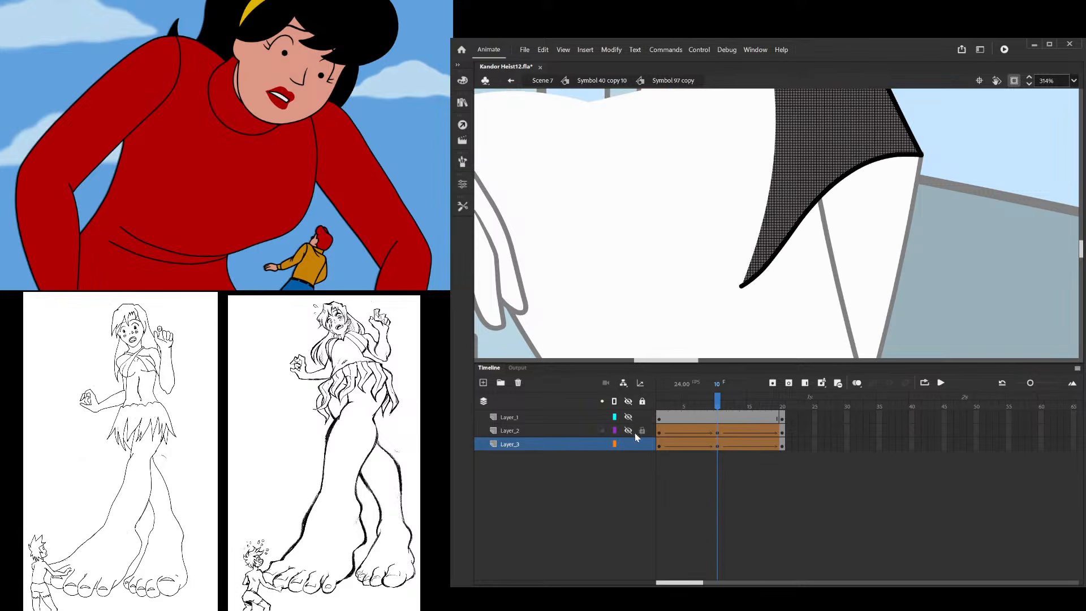
drag(683, 336, 877, 192)
key(Delete)
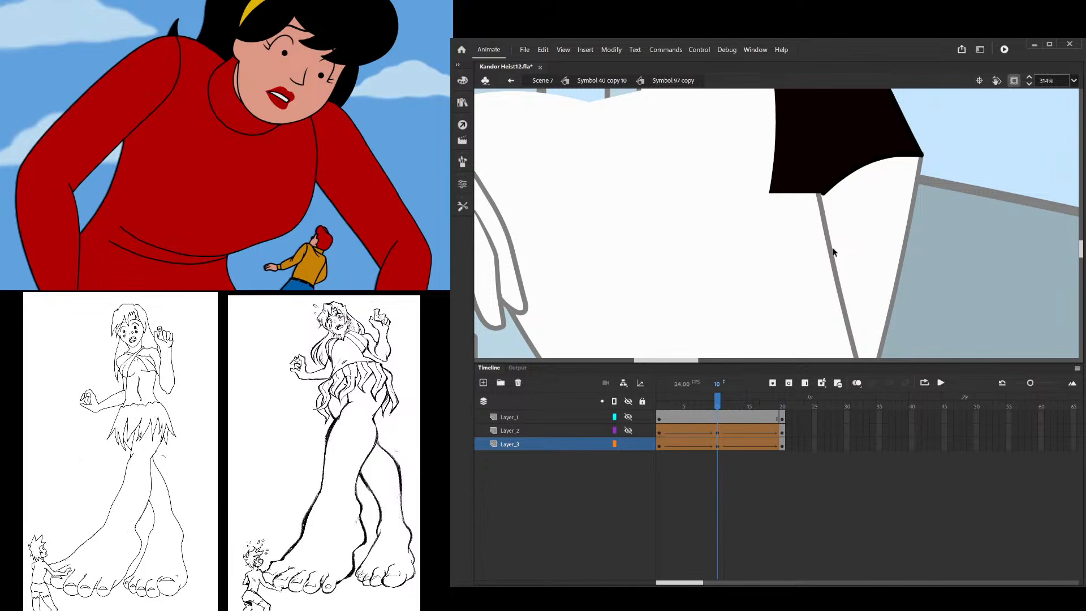
click(627, 403)
click(627, 403)
Add a shape hint to the black part, placing it on the outer hip corner at frames 1 and 10
click(655, 407)
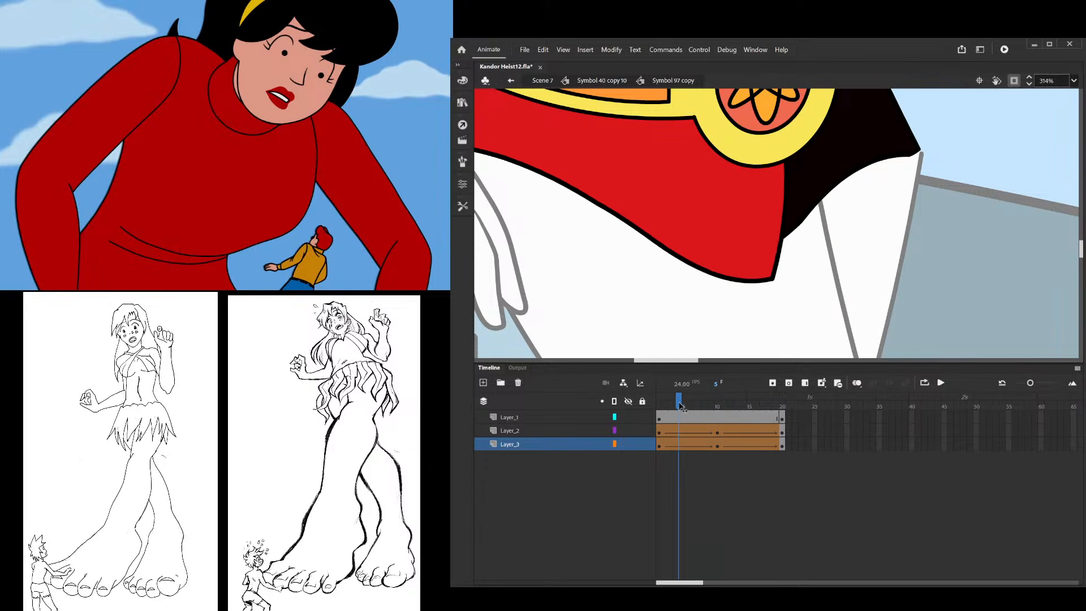
drag(653, 406, 618, 417)
click(871, 164)
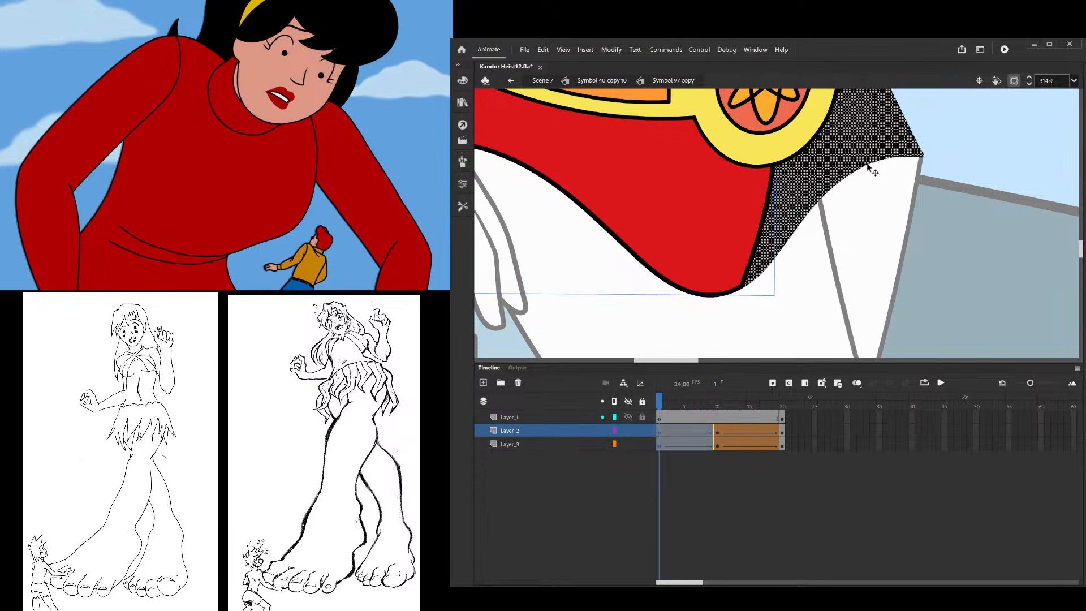
click(901, 181)
click(917, 160)
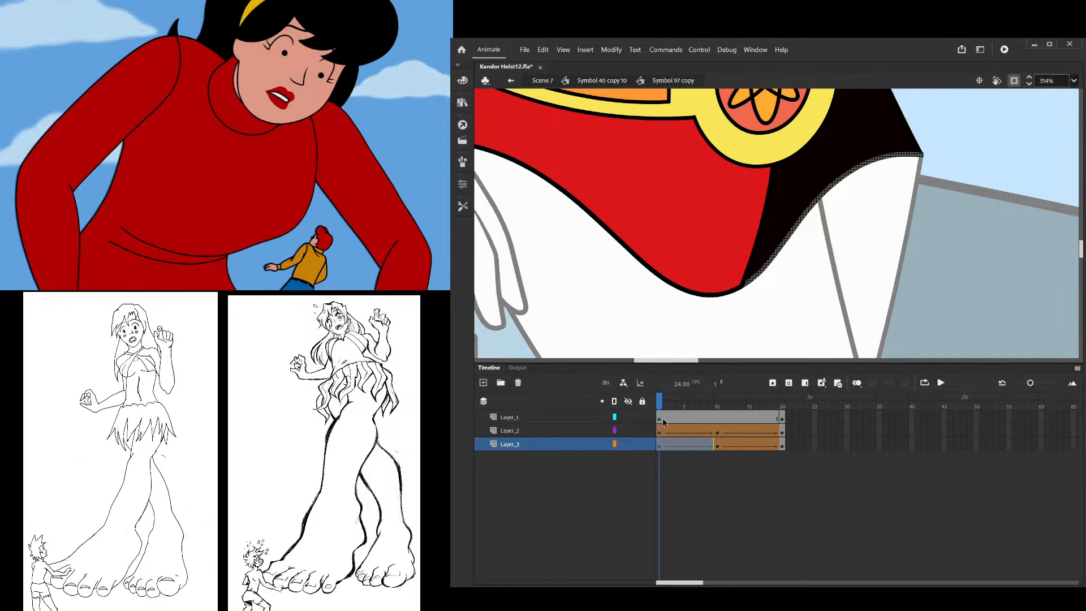
click(660, 445)
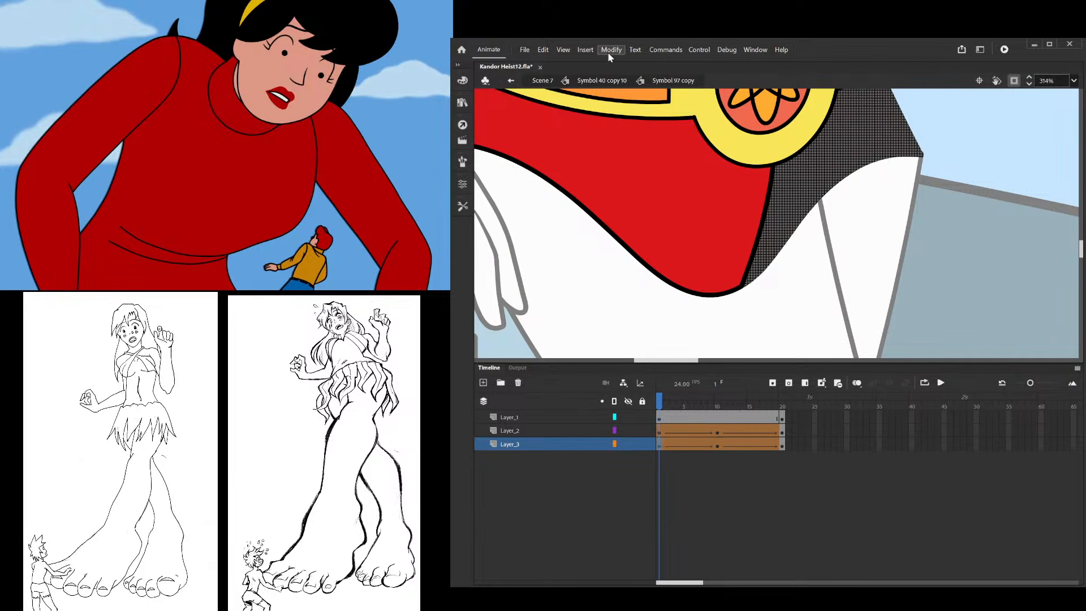
key(ctrl+shift+h)
drag(836, 162, 921, 161)
drag(678, 401, 719, 400)
click(844, 171)
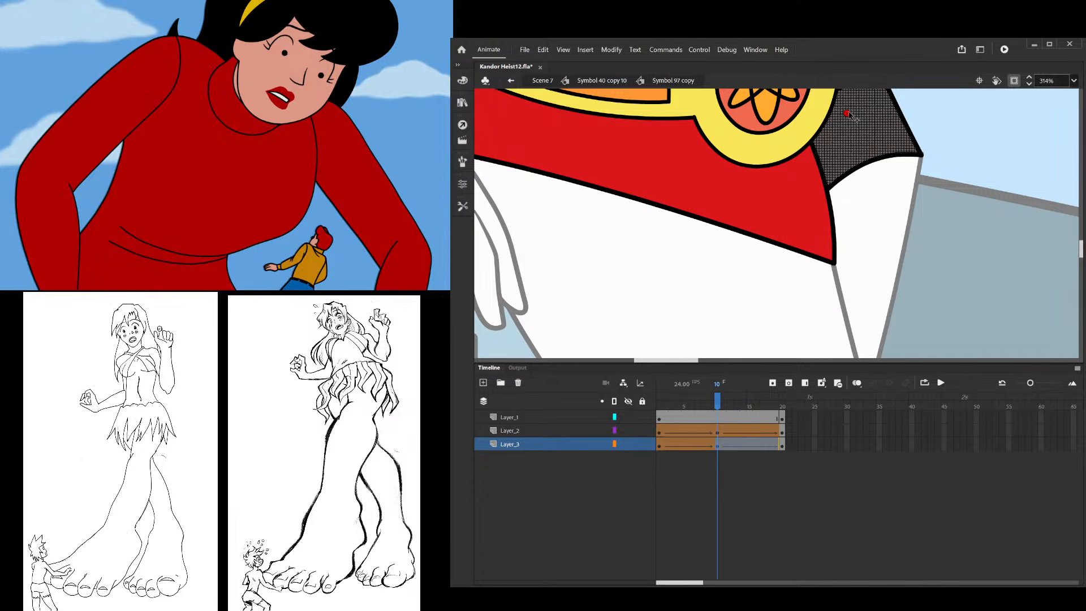
drag(849, 113, 922, 155)
mouse_move(718, 401)
mouse_down()
mouse_move(656, 402)
mouse_move(704, 403)
mouse_move(658, 403)
mouse_move(718, 416)
mouse_up()
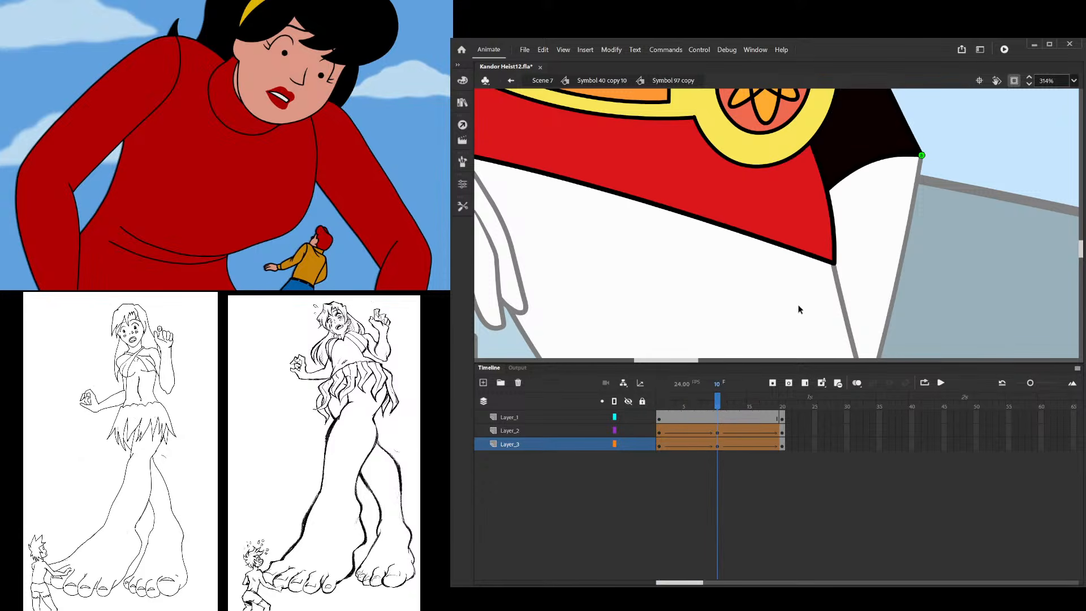
At frame 10, with Layer_2 outlined, extend the black part's lower corner to the red part's lower inner corner and bow its leg edge inward
click(814, 232)
scroll(863, 211, up, 2)
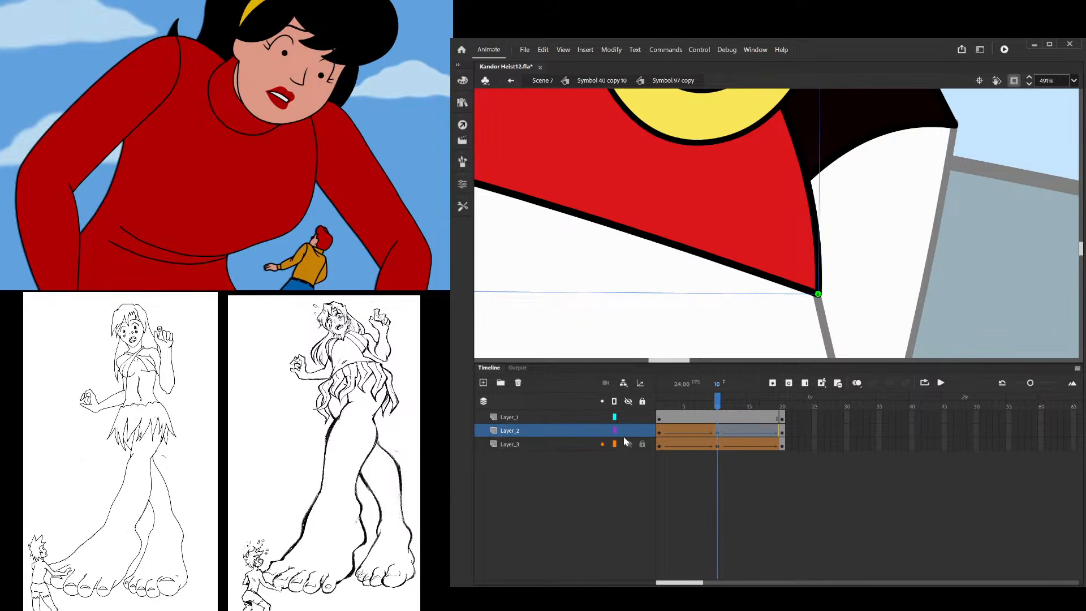
click(616, 431)
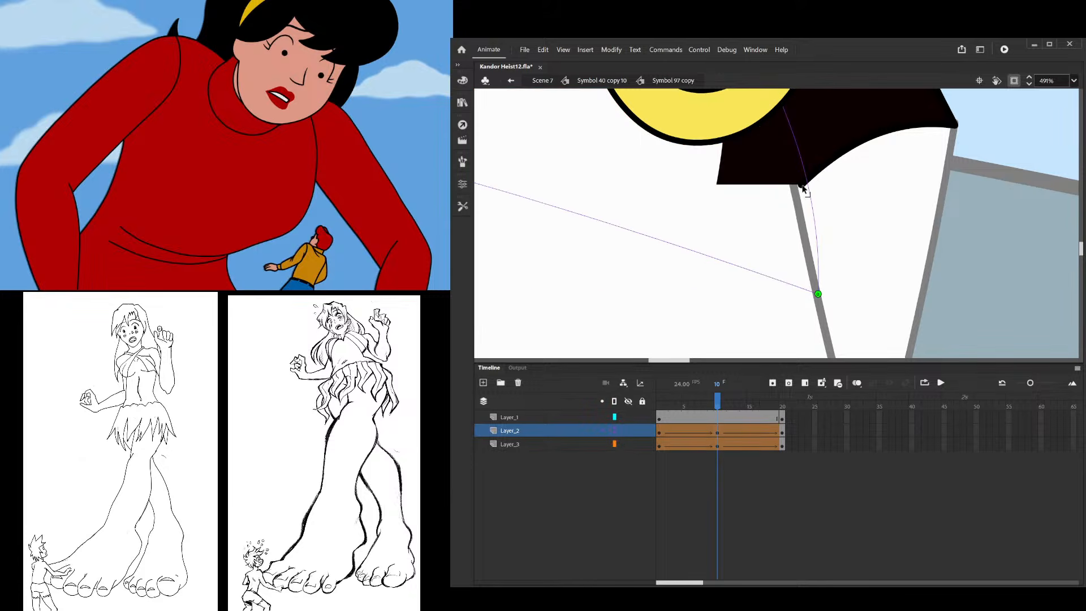
drag(806, 191, 818, 294)
drag(835, 181, 832, 206)
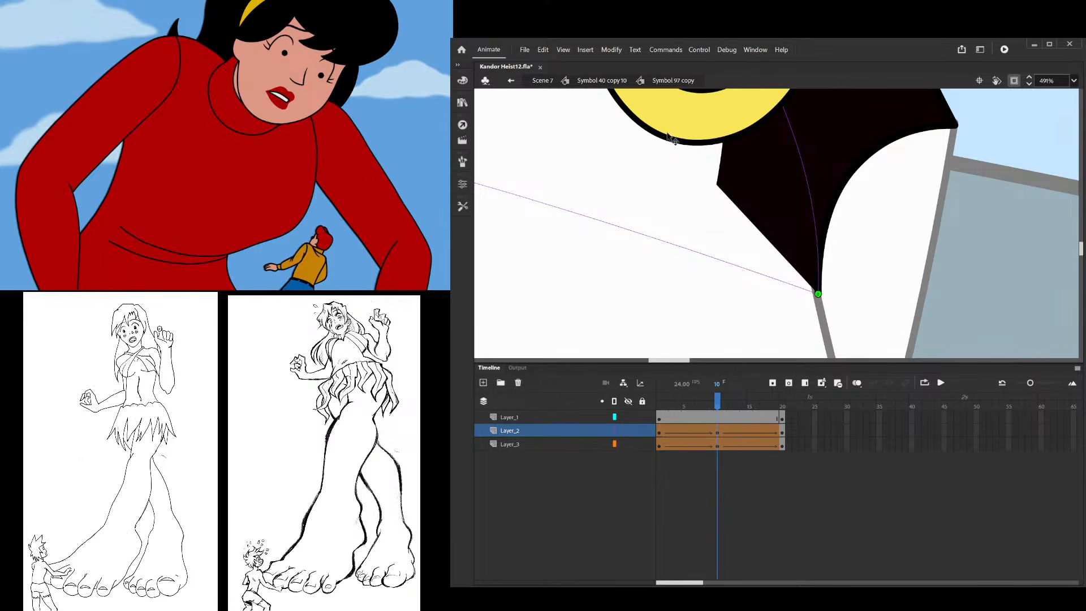
scroll(702, 302, down, 1)
scroll(703, 301, down, 2)
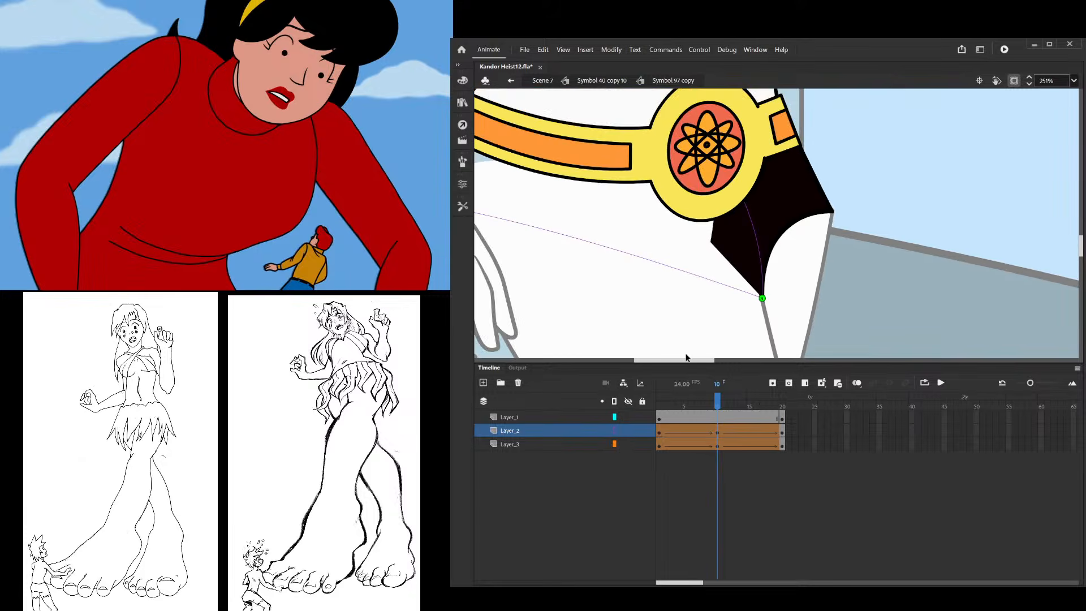
click(615, 430)
At frame 1, hide Layer_1 and Layer_2 to isolate the black part on Layer_3
drag(718, 402, 660, 404)
click(628, 401)
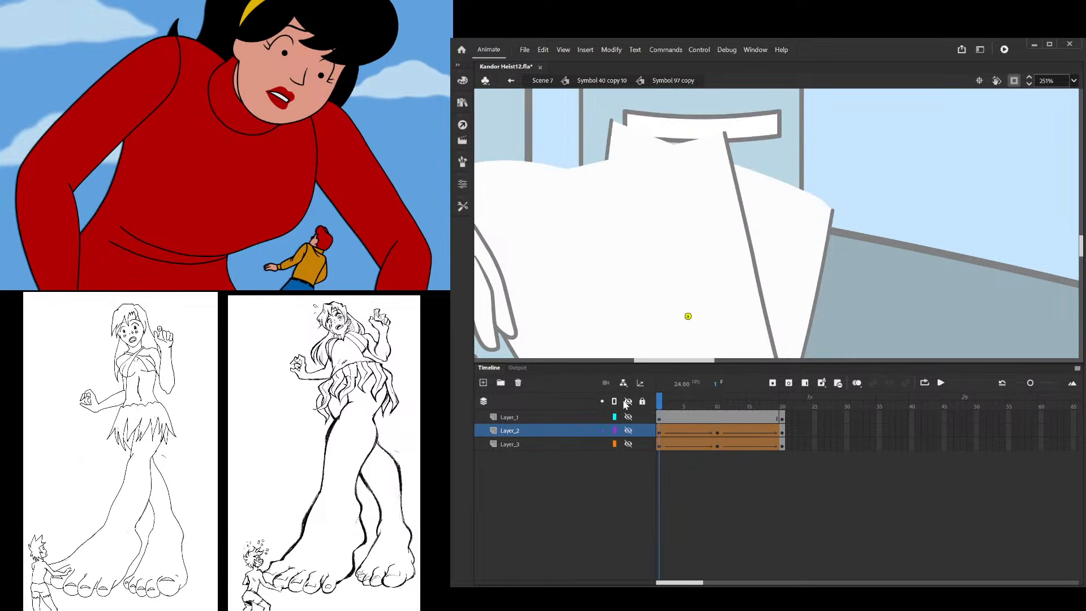
click(635, 432)
click(628, 431)
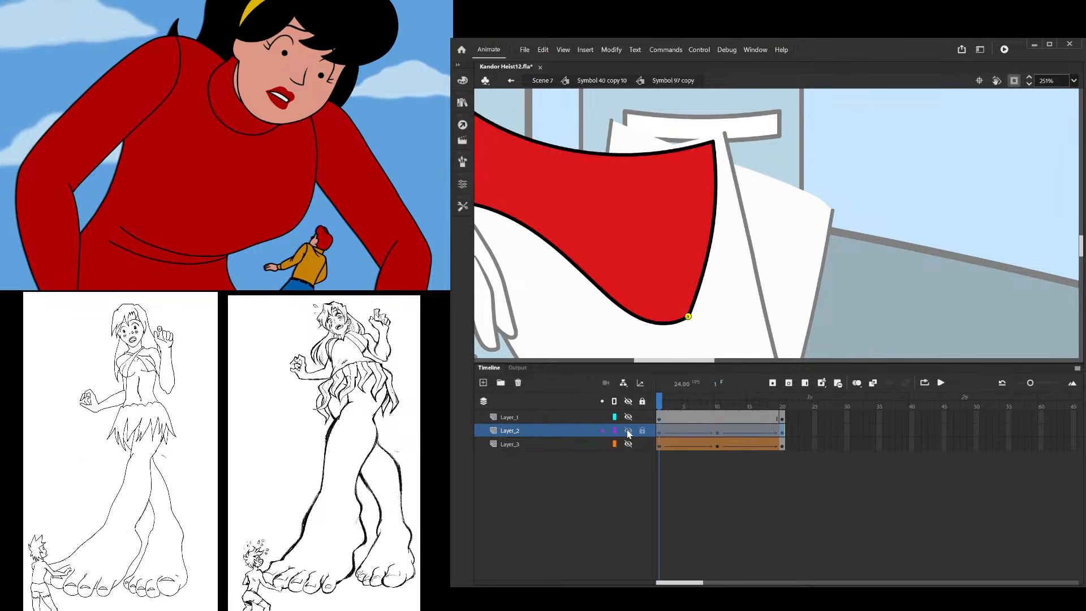
click(627, 431)
click(627, 441)
Add a second shape hint to the black part, placing it on the lower tip at frames 1 and 10
click(753, 321)
click(704, 297)
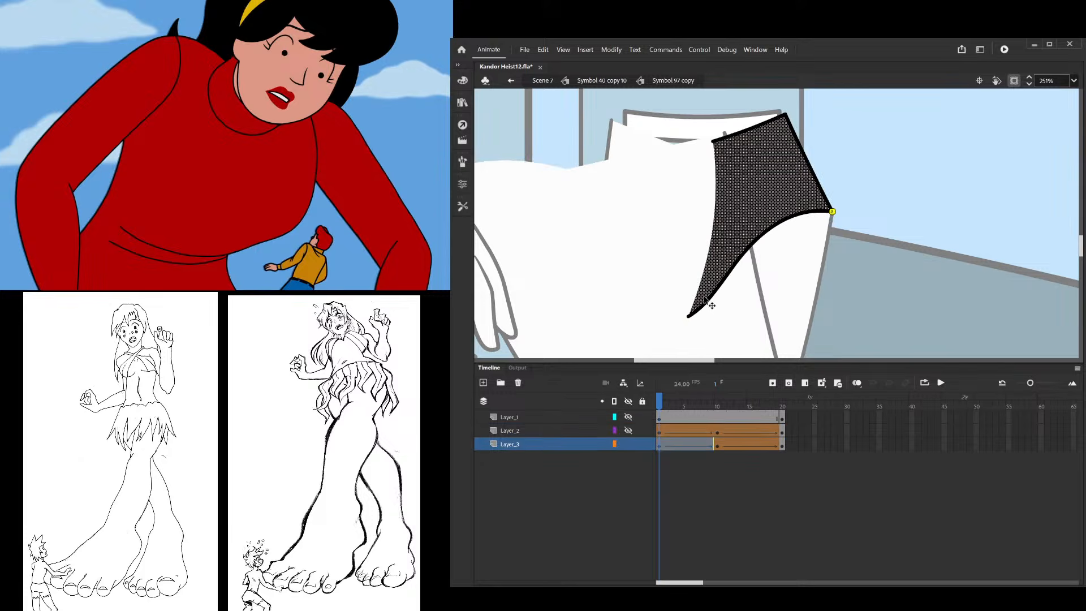
click(661, 447)
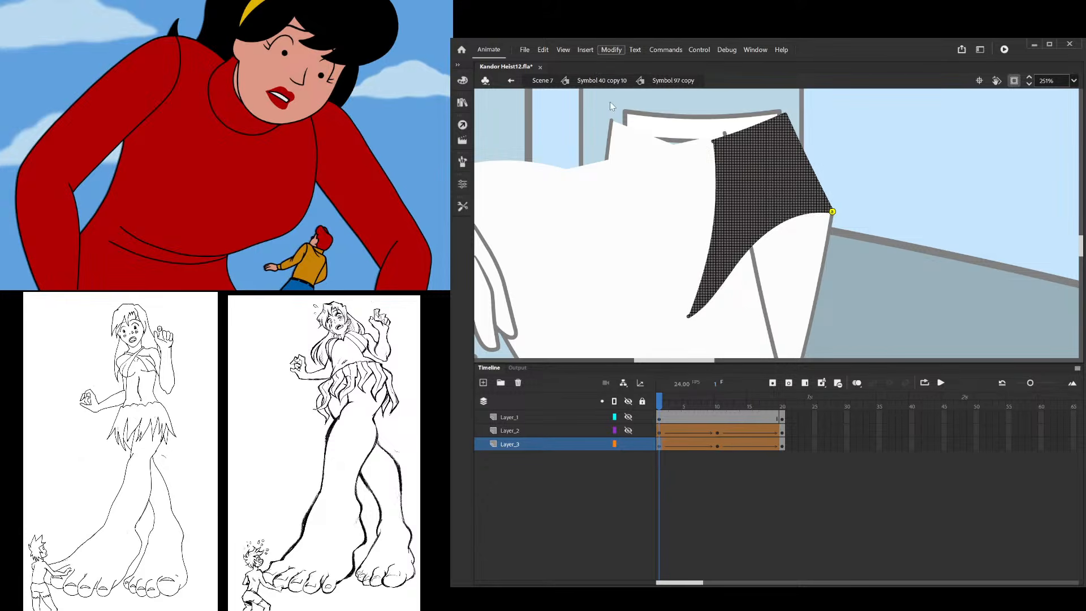
click(801, 271)
drag(762, 218, 688, 320)
drag(660, 403, 718, 407)
click(775, 234)
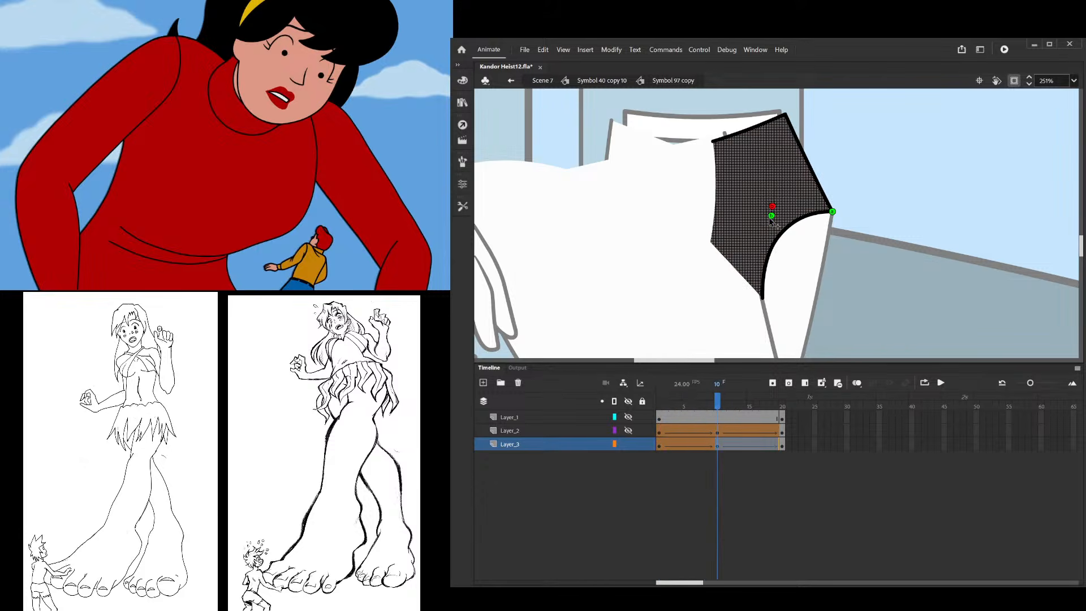
Add a third shape hint to the black part, placing it on the upper outer corner at frames 1 and 10
drag(716, 397, 659, 400)
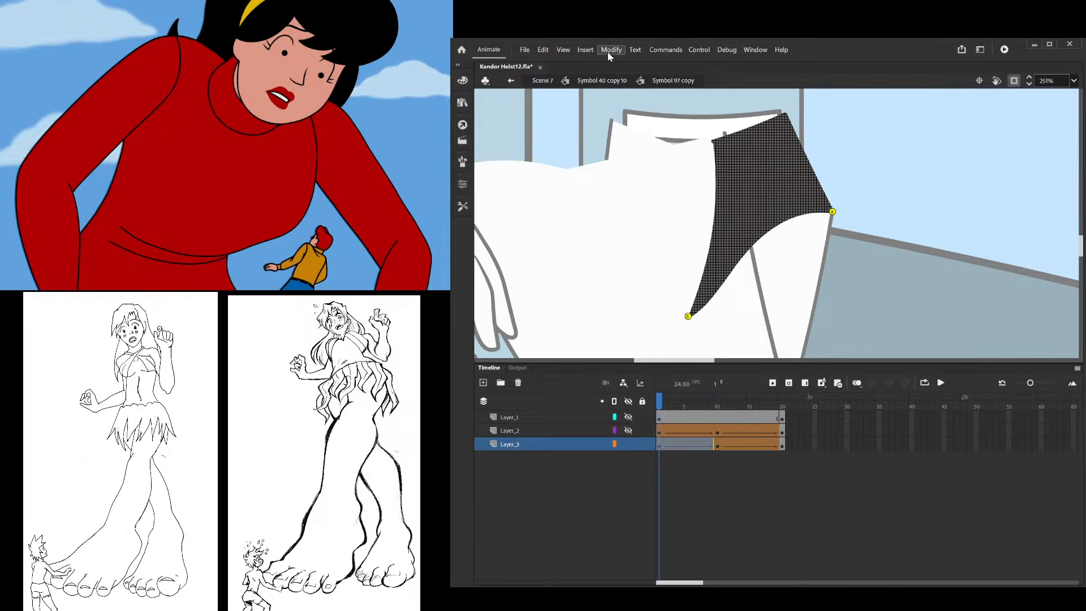
key(ctrl+shift+h)
drag(762, 217, 785, 117)
drag(681, 406, 717, 401)
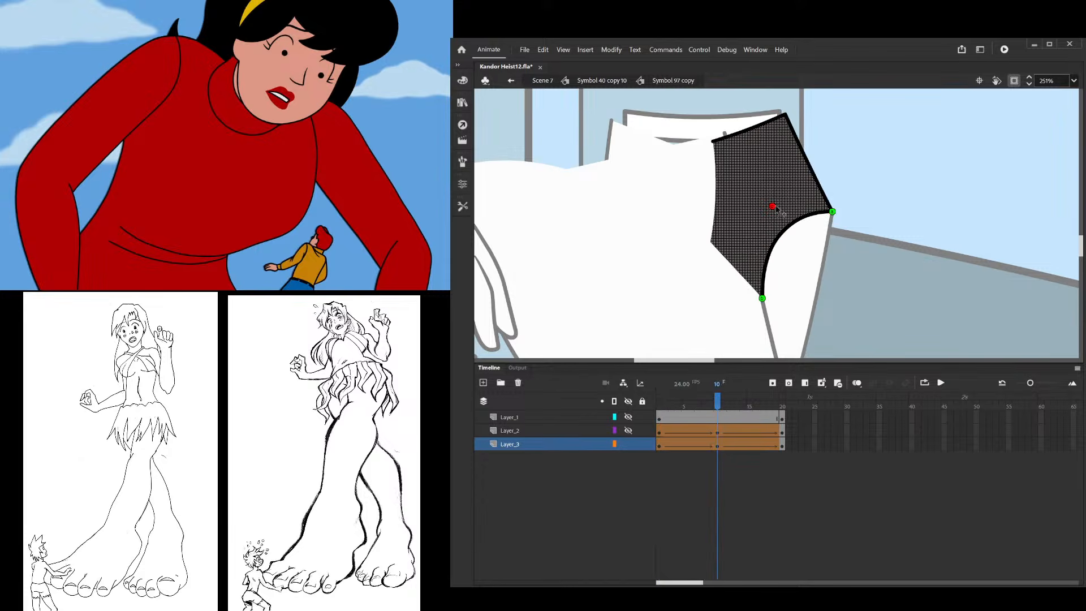
drag(775, 208, 786, 115)
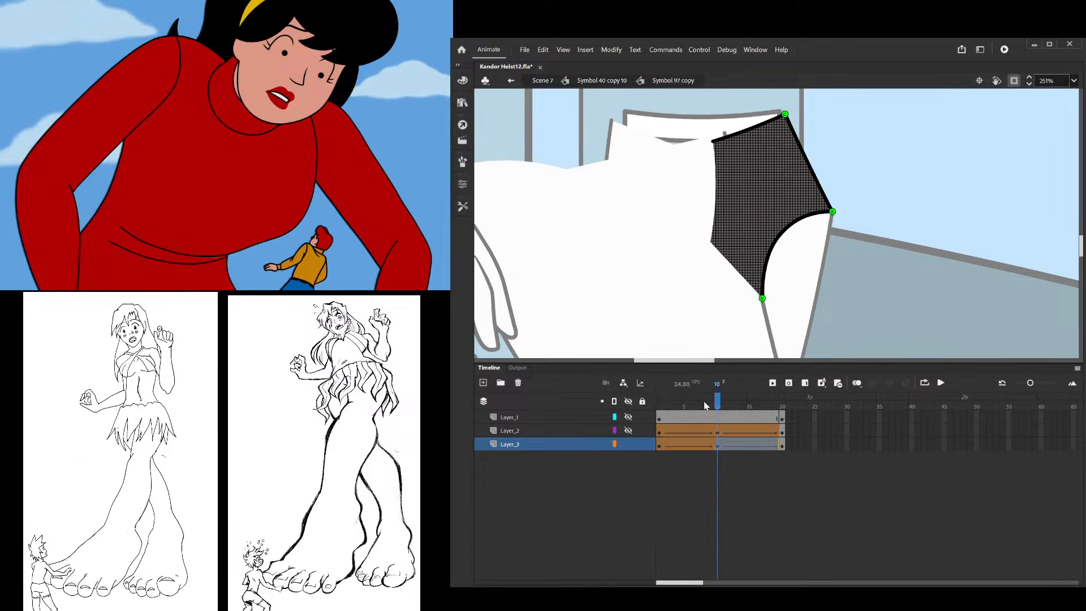
Add a fourth shape hint to the black part, placing it on the upper inner corner at frames 1 and 10
drag(720, 404, 658, 403)
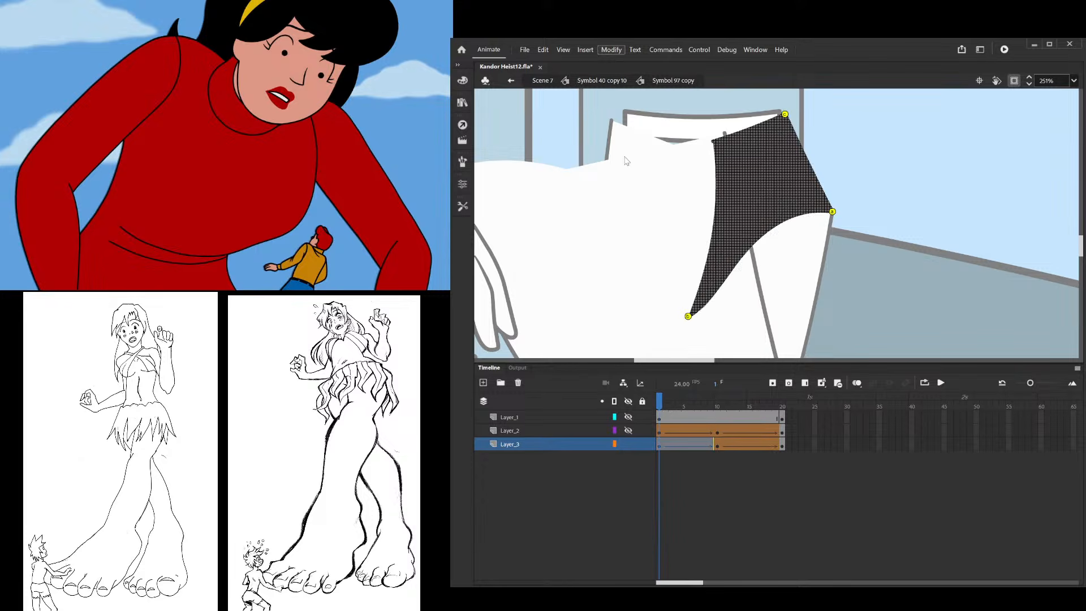
key(ctrl+shift+h)
drag(760, 215, 712, 141)
drag(659, 405, 720, 410)
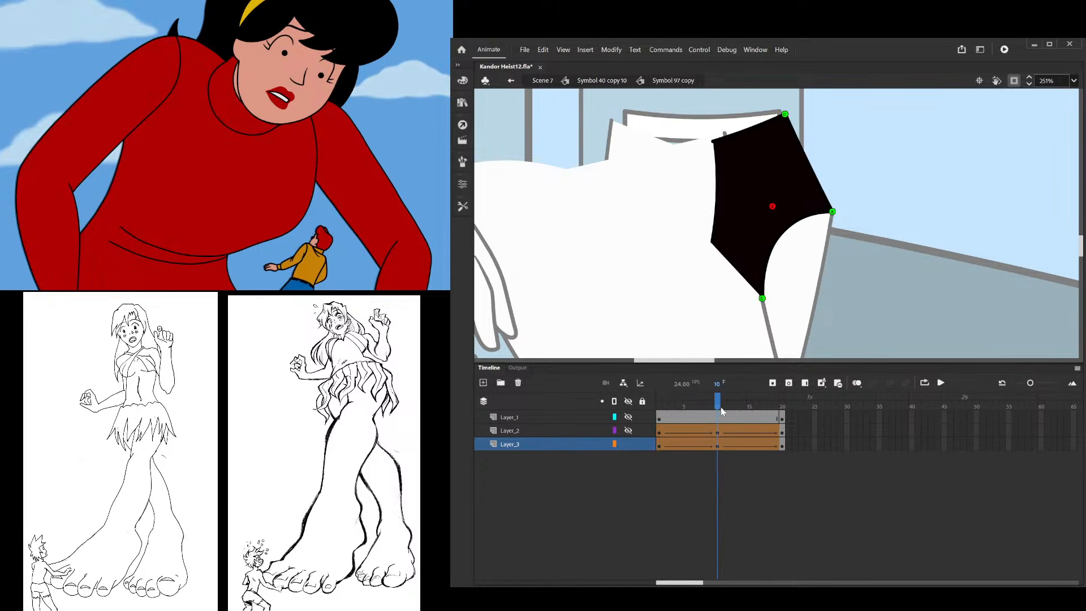
click(754, 257)
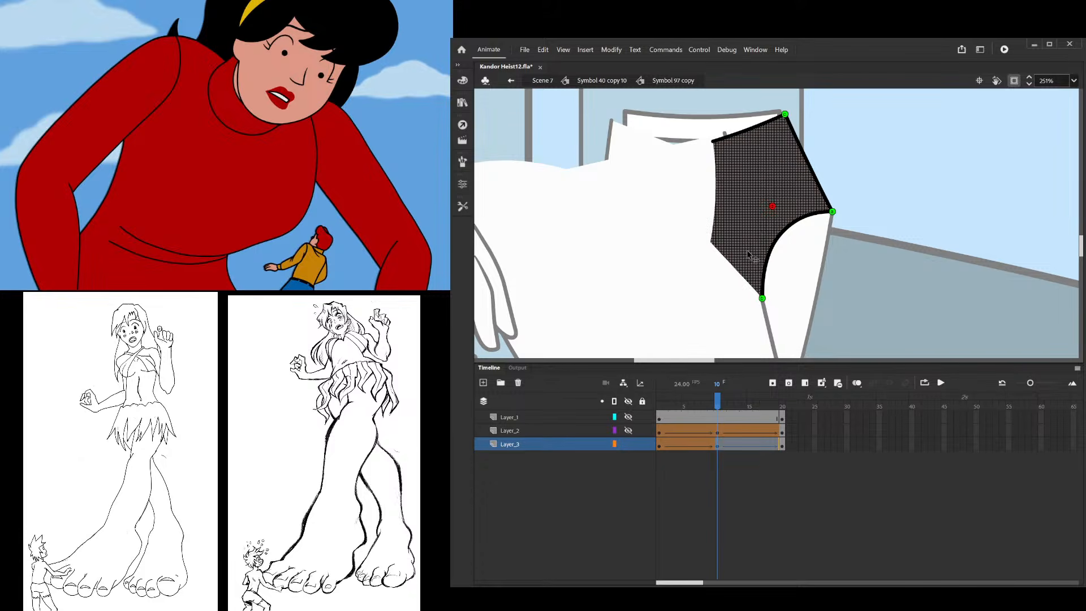
mouse_move(717, 403)
mouse_down()
mouse_move(658, 405)
mouse_move(721, 411)
mouse_up()
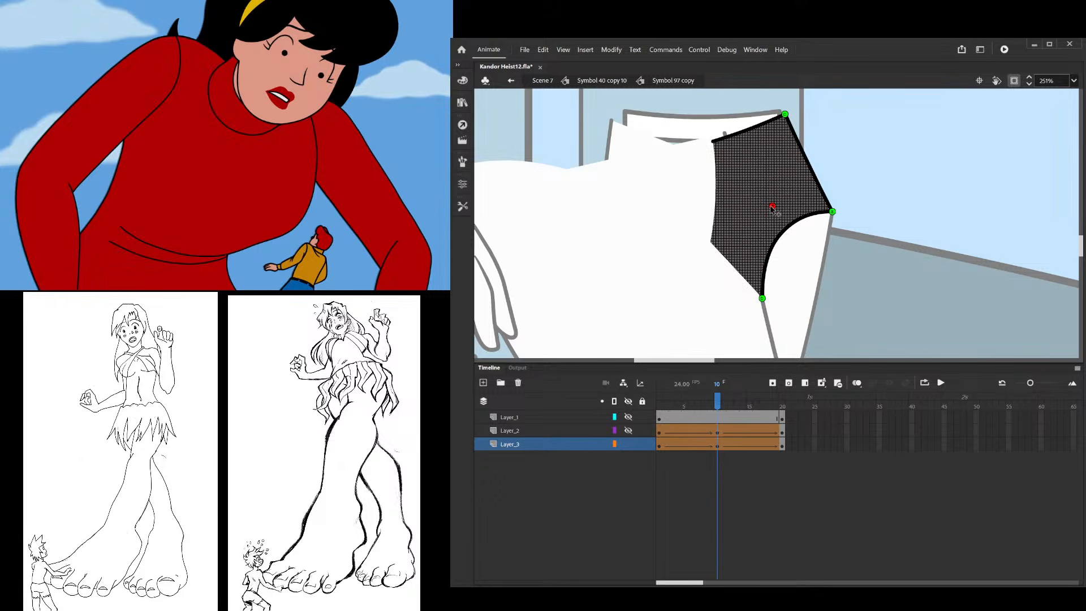
drag(772, 207, 714, 142)
Move the upper outer hint off the black part at frame 1 and the outer hip hint off it at frame 10, and preview the tween
drag(716, 404, 659, 405)
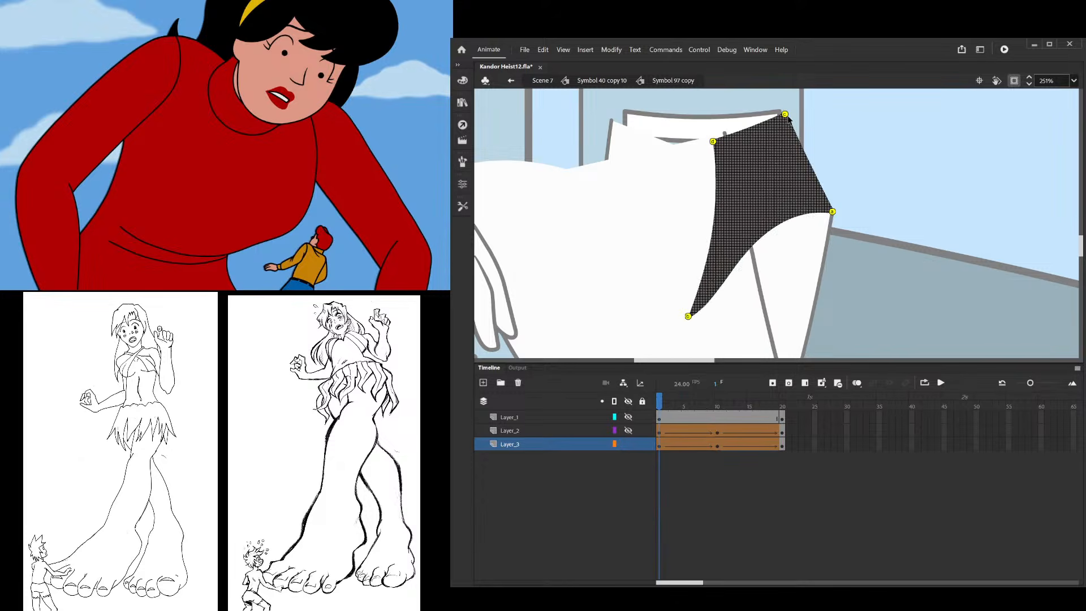
drag(785, 114, 804, 110)
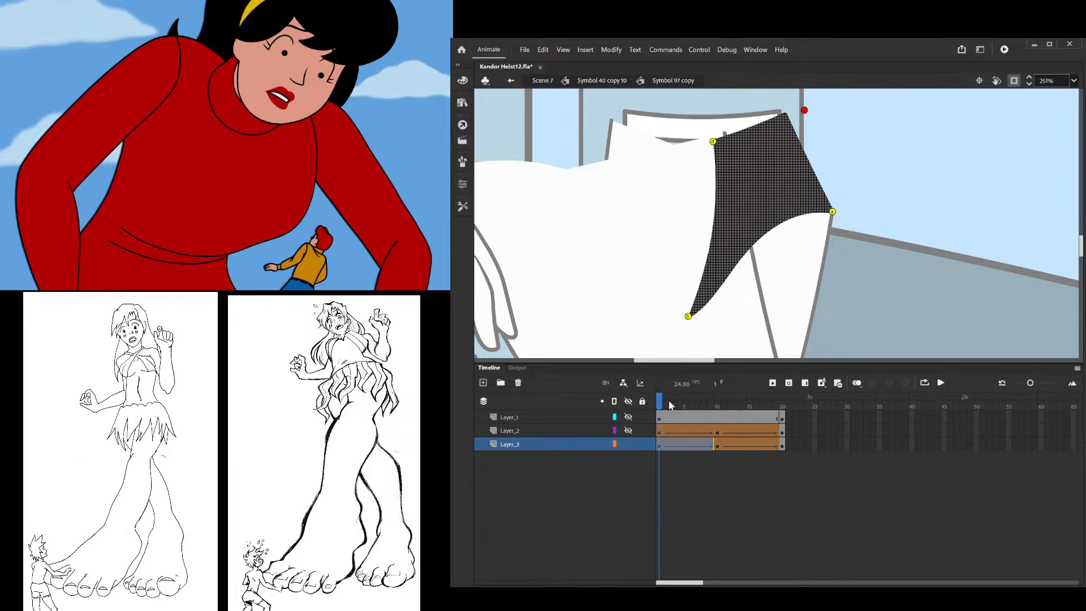
drag(671, 405, 719, 403)
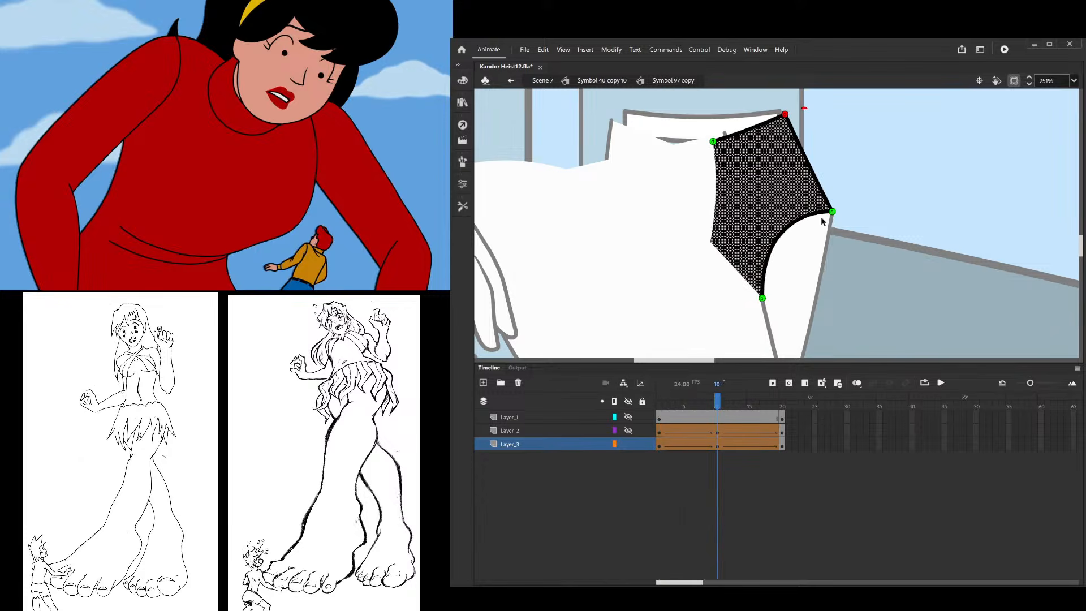
drag(832, 212, 847, 198)
click(712, 403)
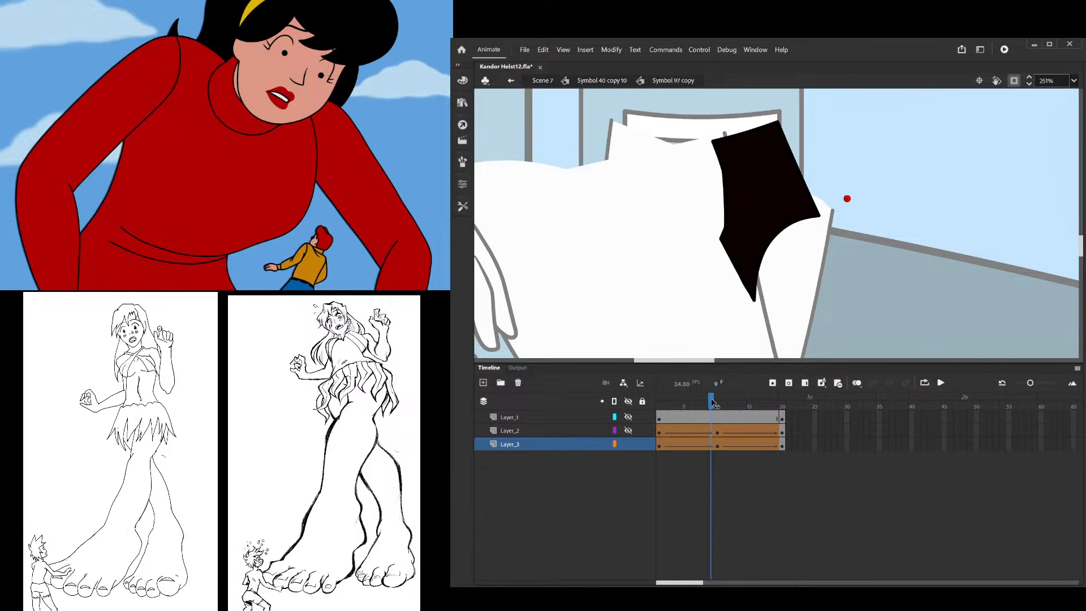
drag(712, 403, 657, 417)
drag(656, 416, 717, 416)
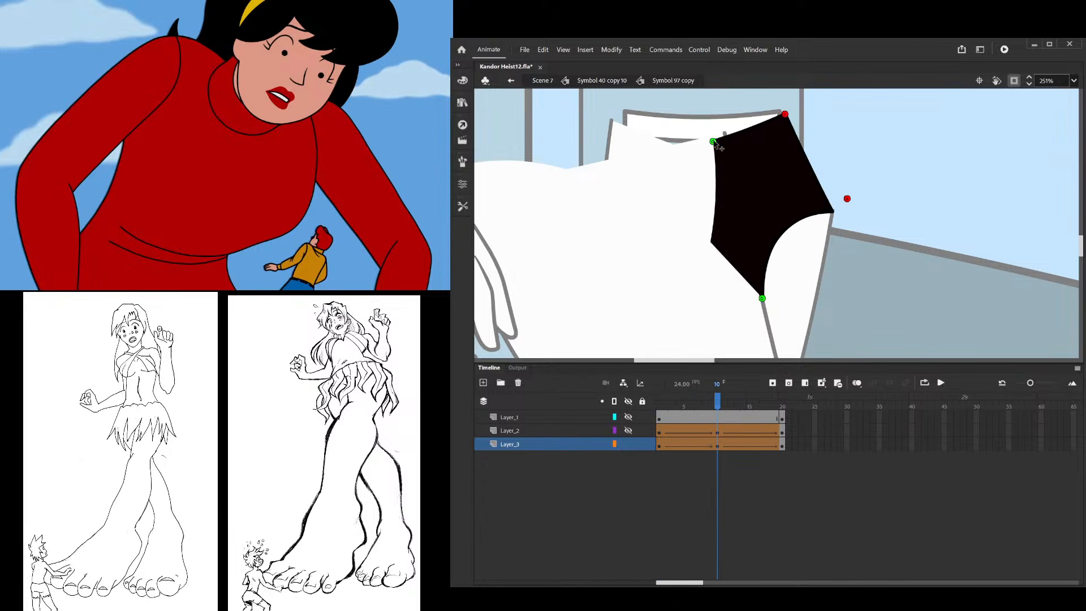
At frame 1, try to move the shape hint off the black part's lower tip, and undo the move
drag(724, 411, 659, 412)
scroll(789, 292, up, 3)
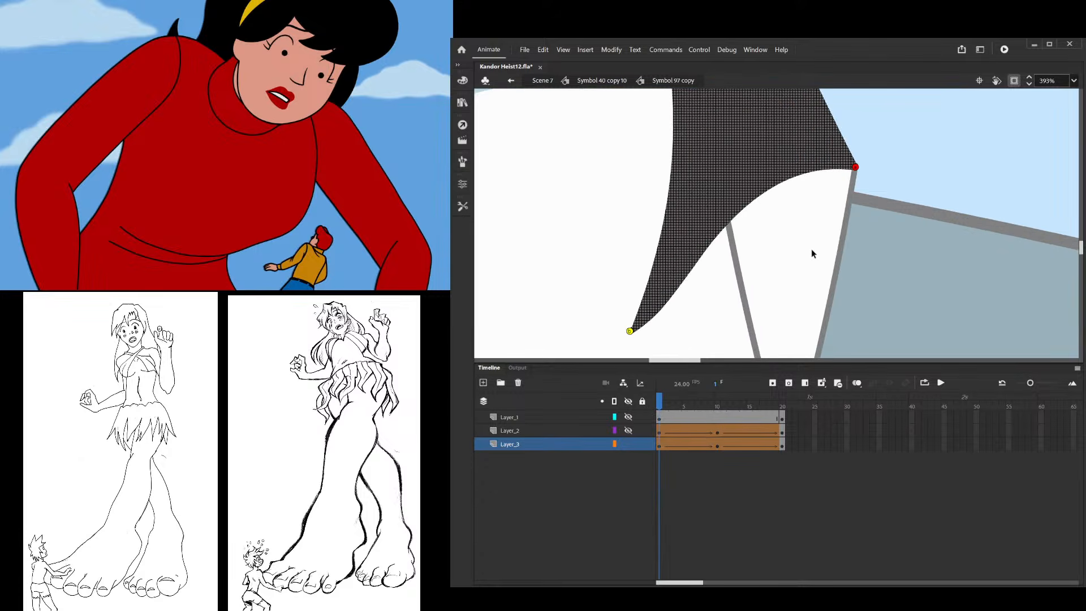
scroll(770, 289, down, 3)
scroll(712, 301, up, 3)
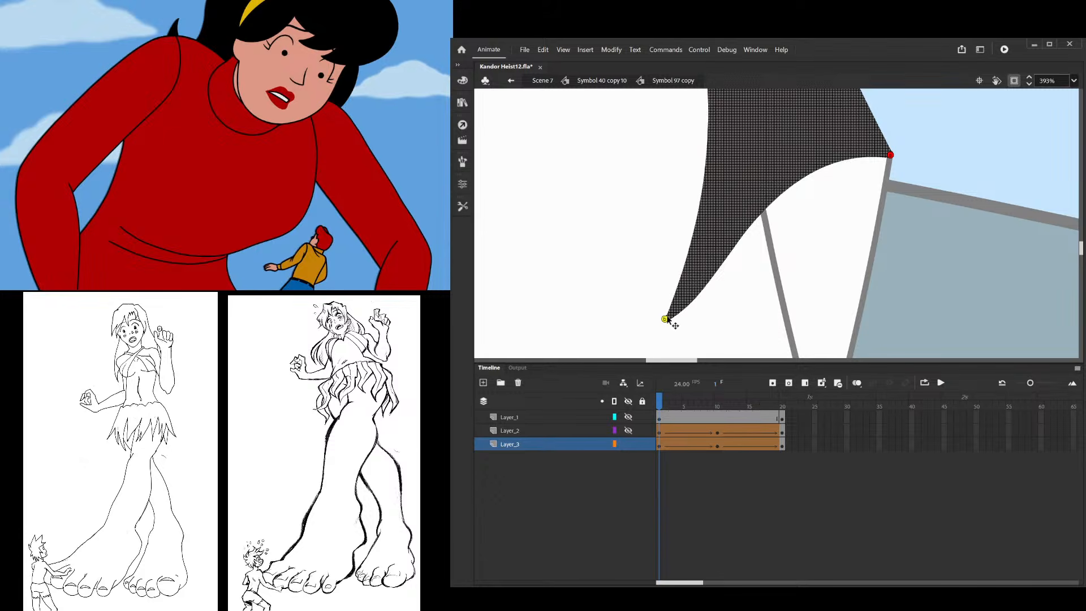
drag(665, 318, 643, 320)
key(ctrl+z)
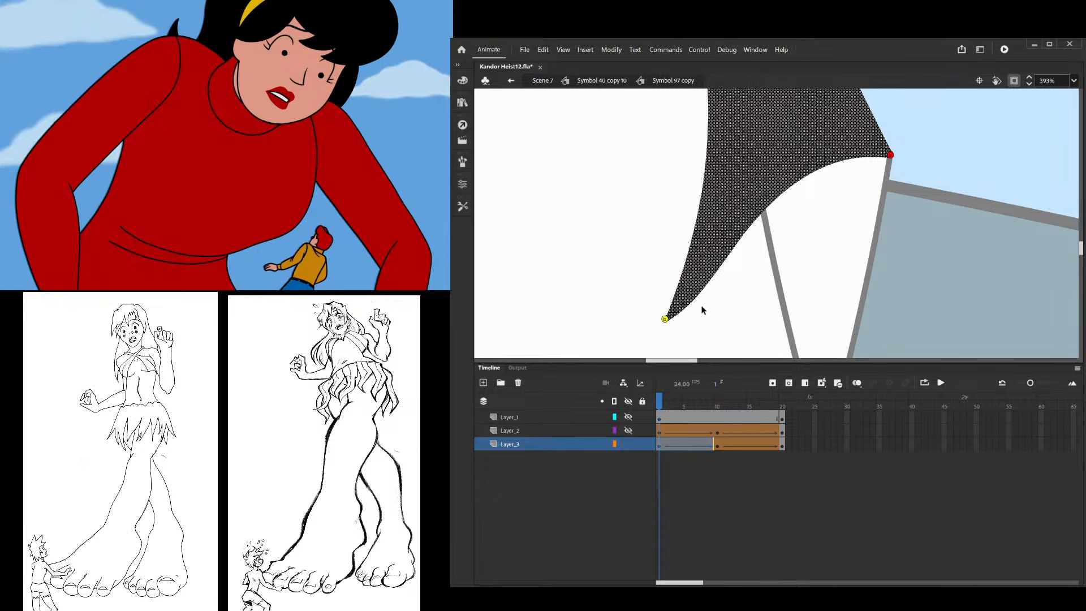
Move the black part's outer hip hint to the middle of its inner edge at frame 1 and to its inner lower corner at frame 10
scroll(701, 310, down, 1)
mouse_move(665, 403)
mouse_down()
mouse_move(711, 402)
mouse_move(659, 404)
mouse_up()
click(798, 226)
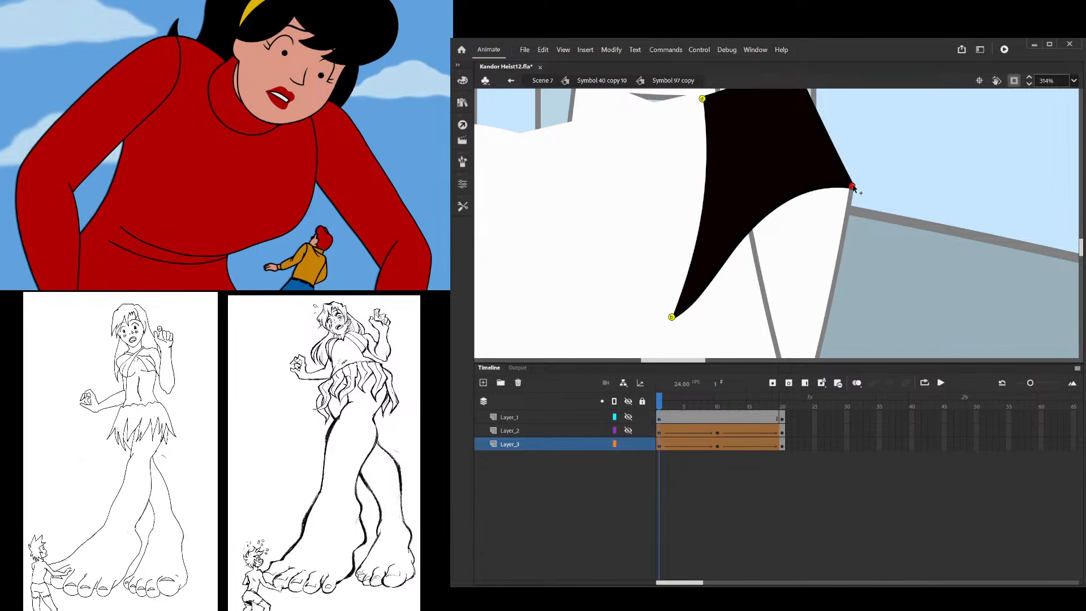
drag(852, 185, 703, 203)
drag(660, 403, 721, 408)
click(739, 214)
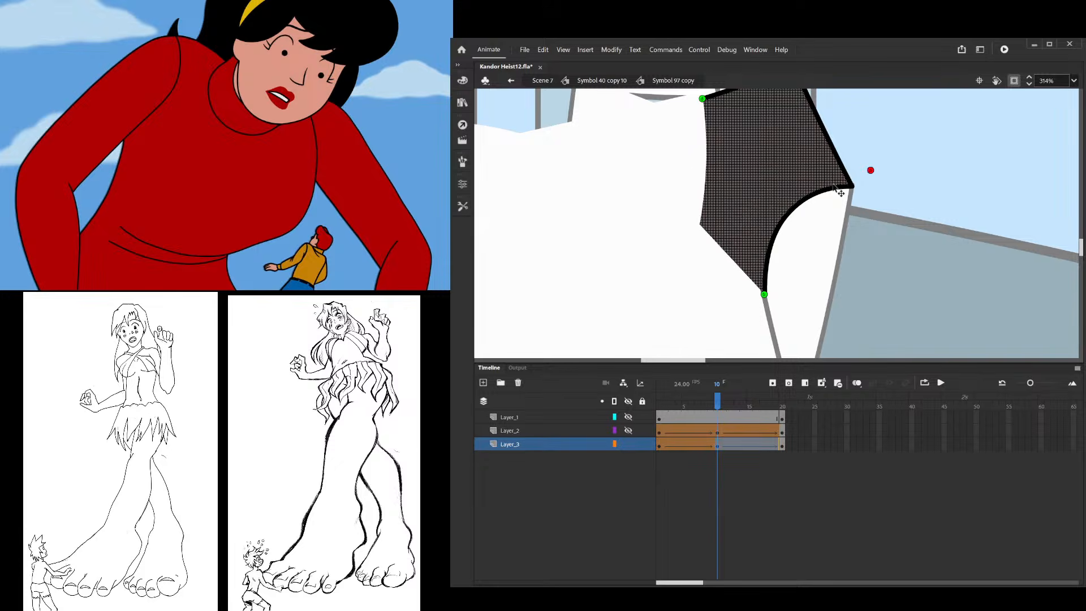
drag(870, 170, 702, 228)
drag(717, 400, 660, 401)
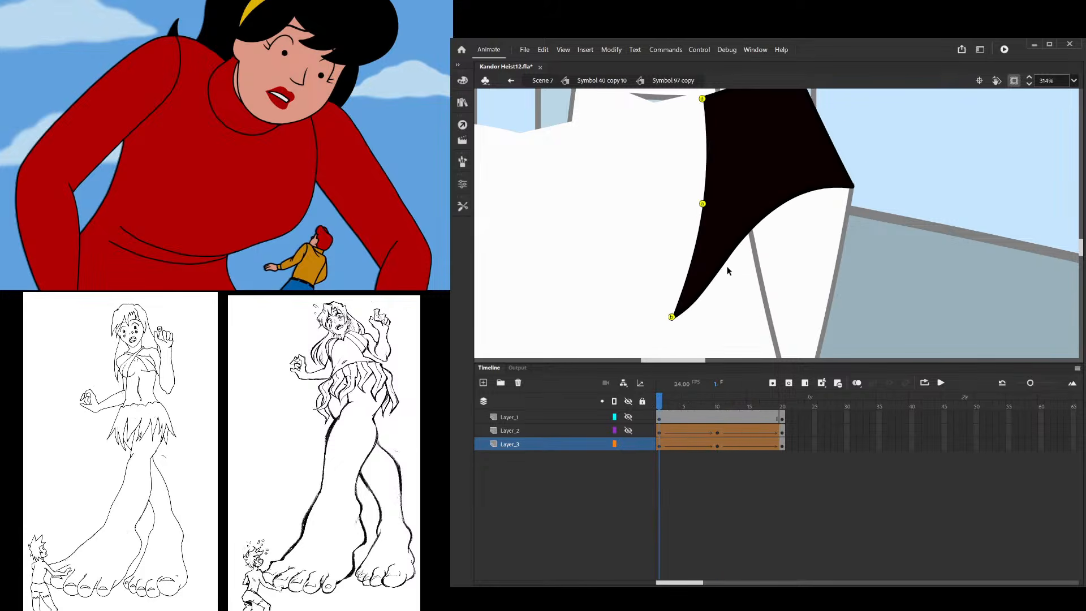
Move the upper outer hint to the outer hip corner at frames 1 and 10, and shift the lower tip hint off the tip at frame 1
drag(799, 96, 835, 222)
drag(677, 404, 717, 400)
drag(779, 106, 835, 222)
click(782, 213)
drag(718, 400, 659, 402)
drag(655, 354, 644, 347)
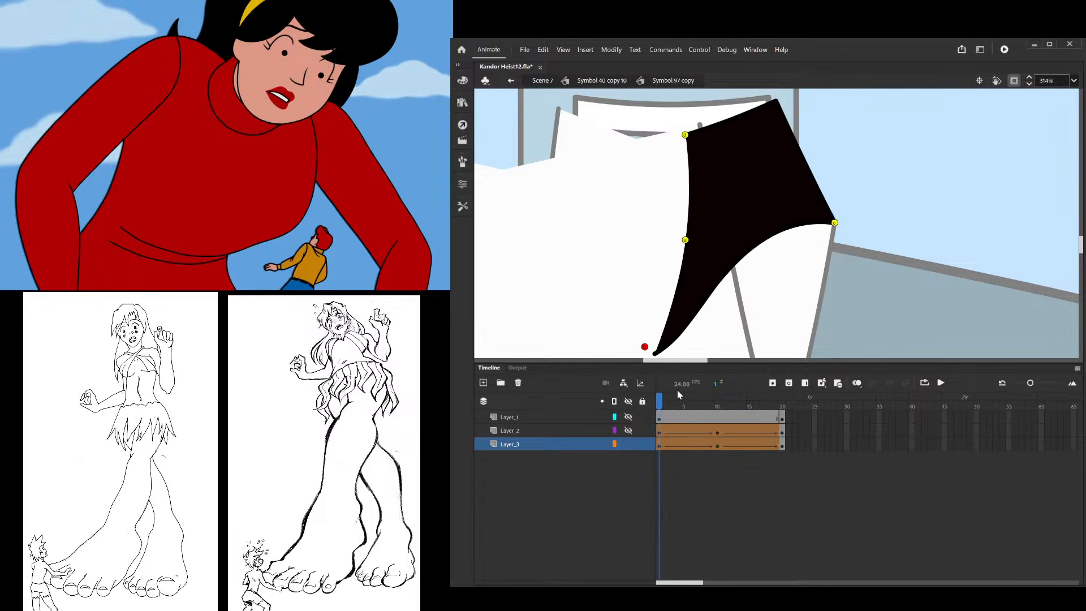
drag(660, 401, 652, 439)
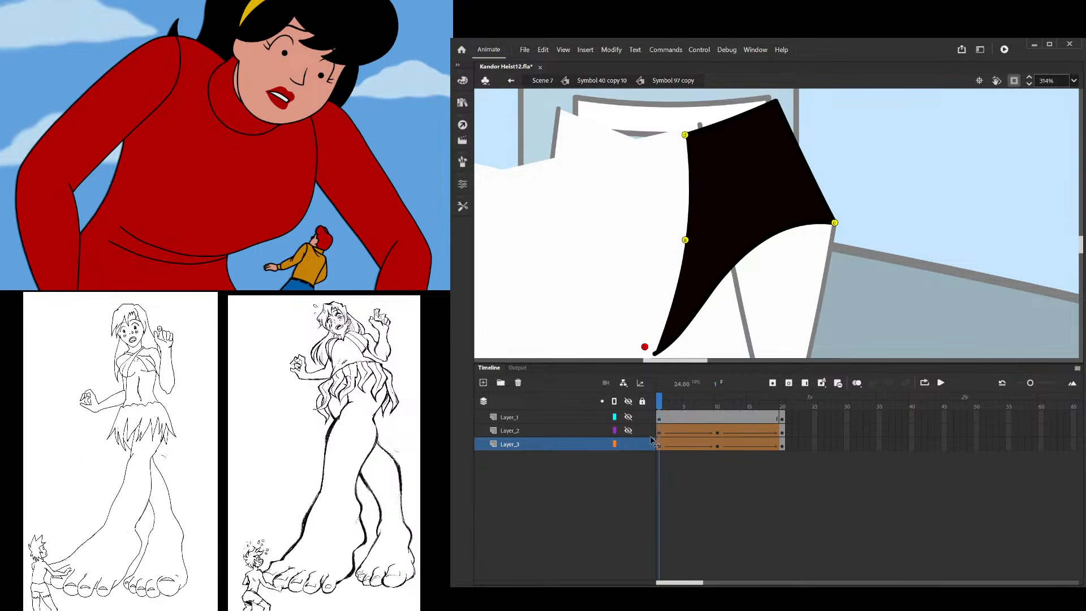
Add a shape hint to the black part's second tween, placing it on the inner lower corner at frame 10 and mid inner edge at frame 20
click(717, 444)
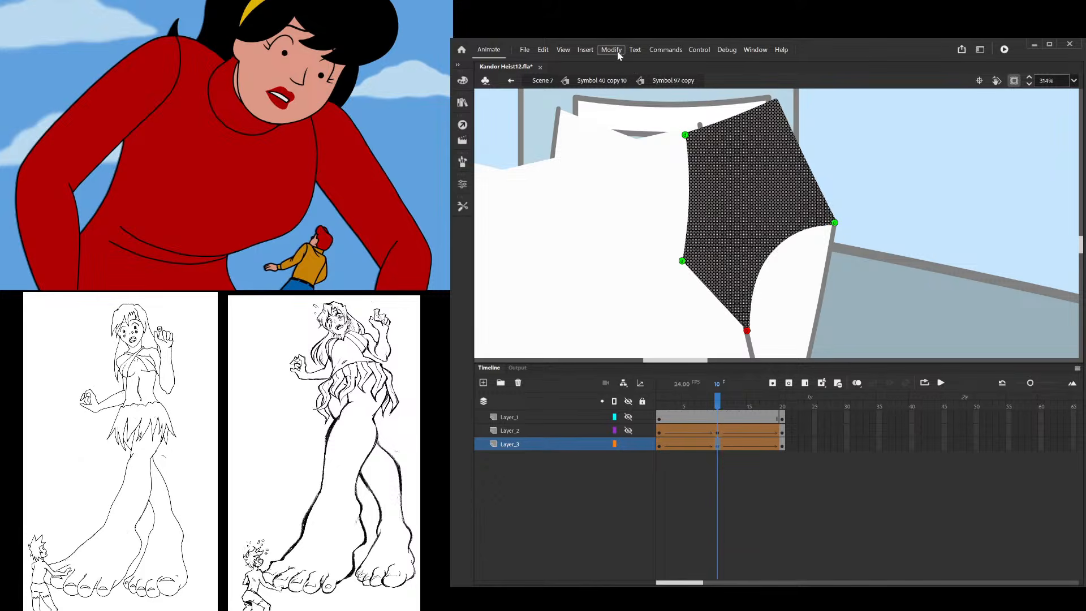
key(ctrl+shift+h)
drag(760, 216, 682, 260)
drag(722, 408, 782, 406)
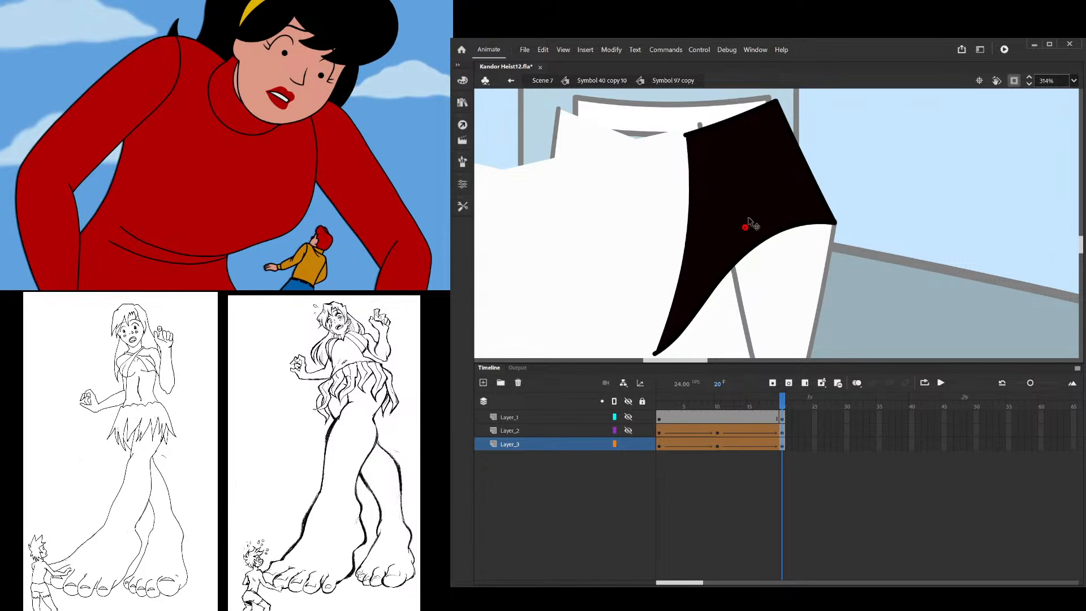
scroll(750, 222, down, 1)
drag(746, 226, 674, 328)
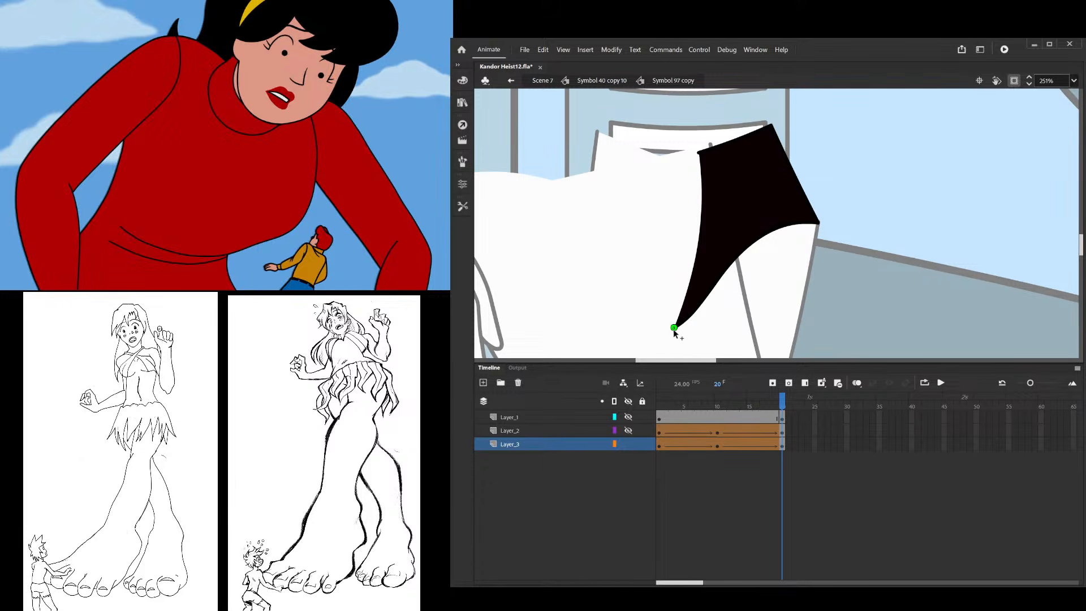
mouse_move(785, 407)
mouse_down()
mouse_move(716, 406)
mouse_move(784, 408)
mouse_up()
click(741, 254)
drag(675, 328, 697, 248)
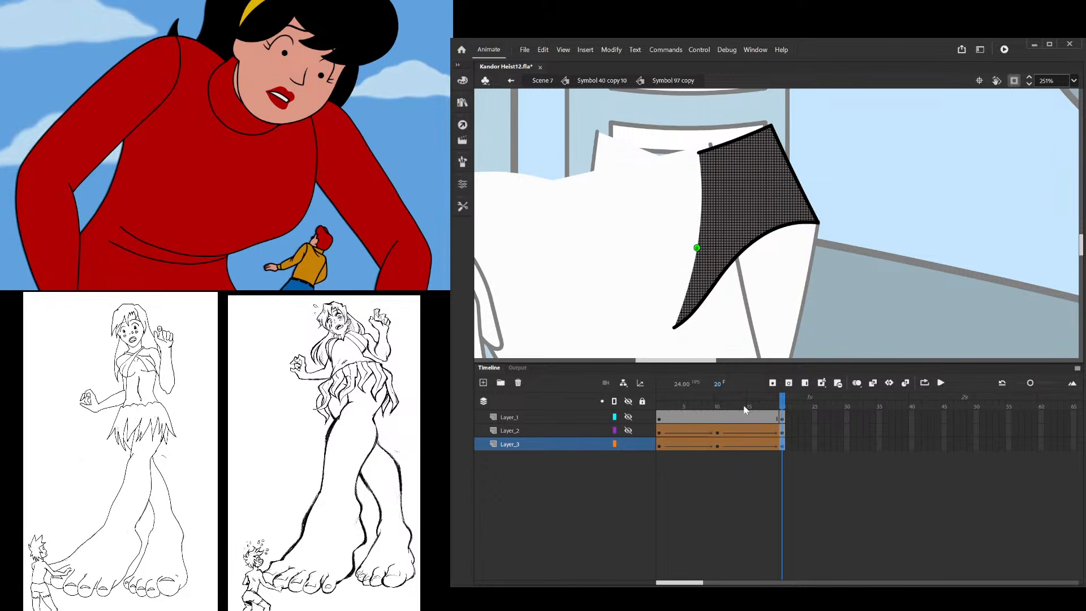
click(783, 412)
drag(783, 412, 711, 422)
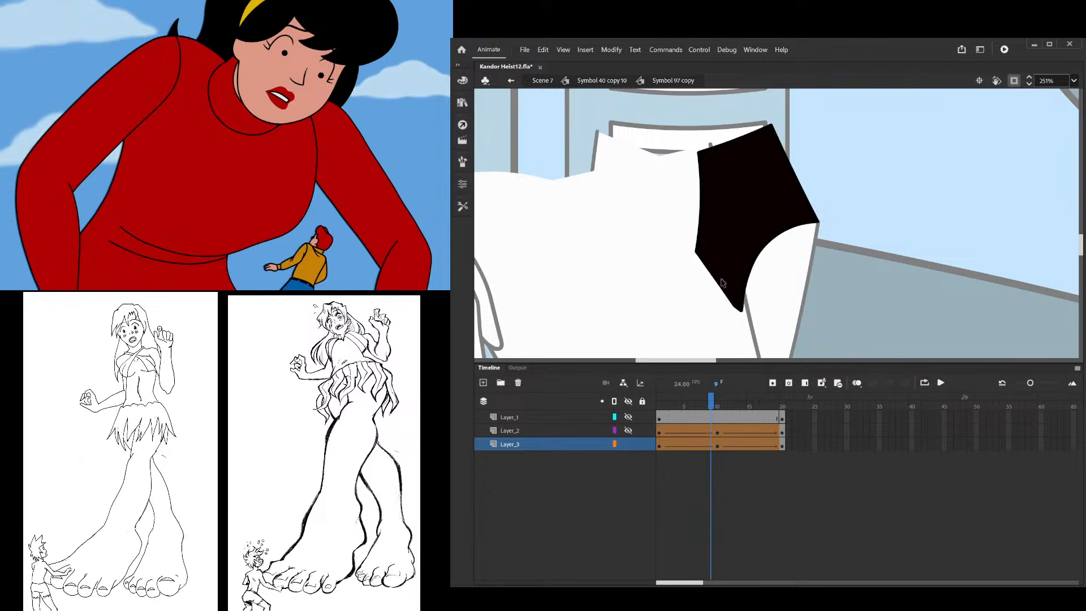
Add a second shape hint to the black part's second tween, placing it on the lower tip at frames 10 and 20
click(715, 446)
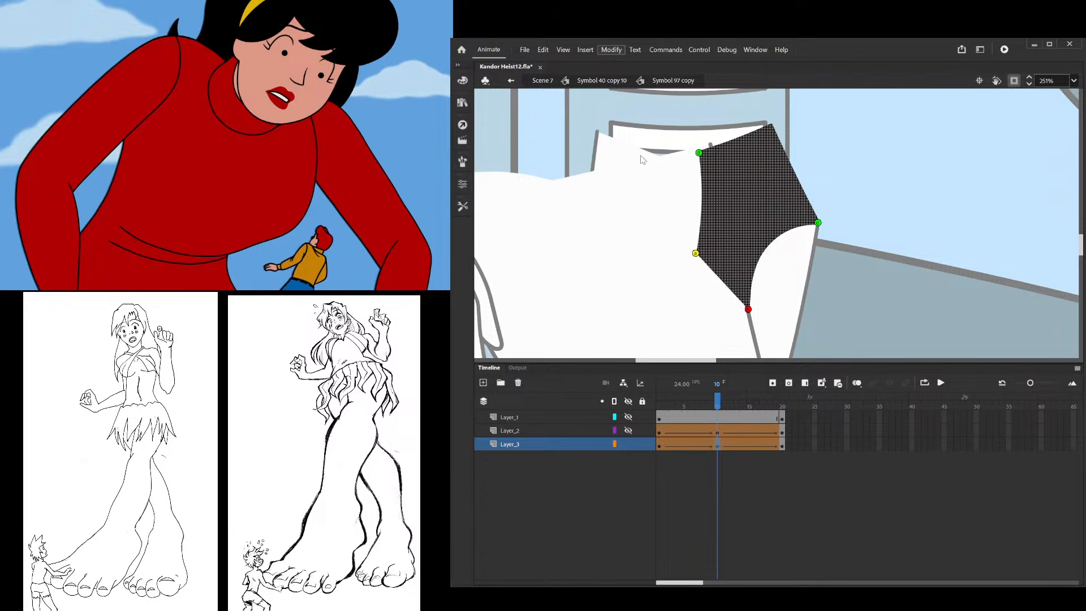
key(ctrl+shift+h)
drag(758, 218, 750, 311)
click(784, 404)
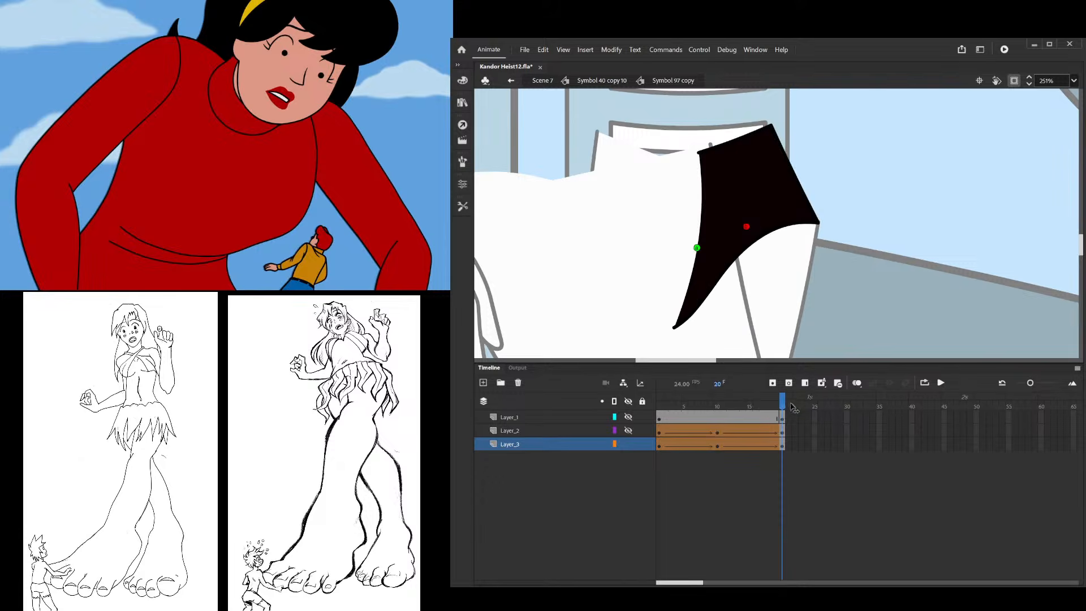
drag(746, 227, 666, 343)
drag(784, 402, 718, 410)
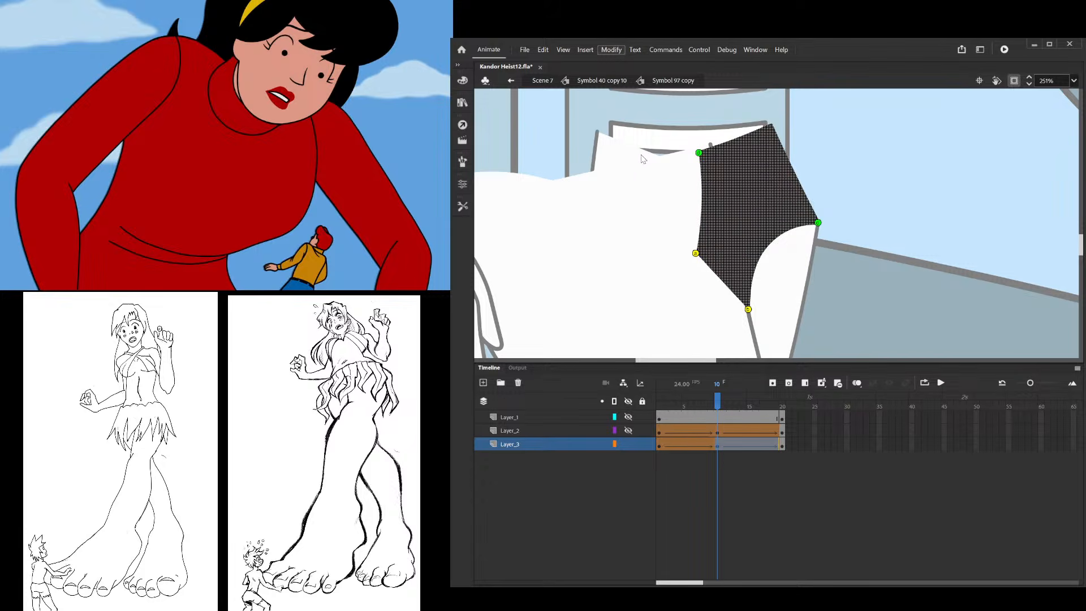
Add two more shape hints at frames 10 and 20, on the black part's outer hip corner and upper inner corner
key(ctrl+shift+h)
drag(758, 217, 818, 222)
key(ctrl+shift+h)
drag(758, 218, 700, 153)
drag(718, 400, 782, 398)
drag(747, 227, 699, 153)
drag(747, 227, 818, 223)
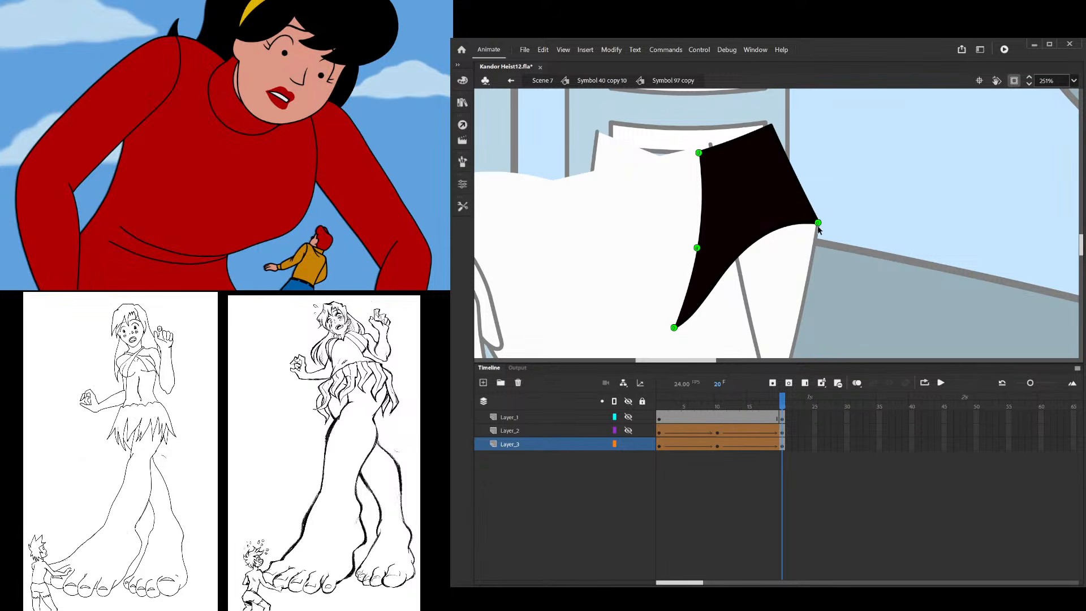
Shift the shape hint just off the black part's lower tip at frame 20 and return to frame 1
mouse_move(780, 403)
mouse_down()
mouse_move(717, 401)
mouse_move(783, 401)
mouse_up()
drag(674, 327, 659, 326)
drag(783, 400, 659, 402)
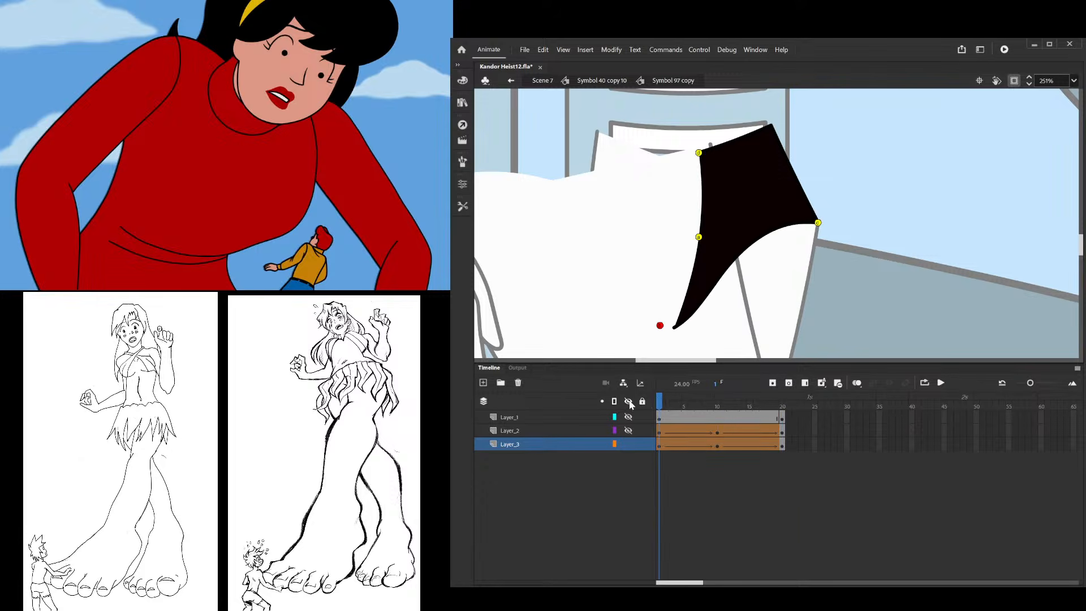
Show all hidden layers and preview the shorts tween across frames 1 to 20, ending at frame 10
click(628, 401)
scroll(761, 283, down, 4)
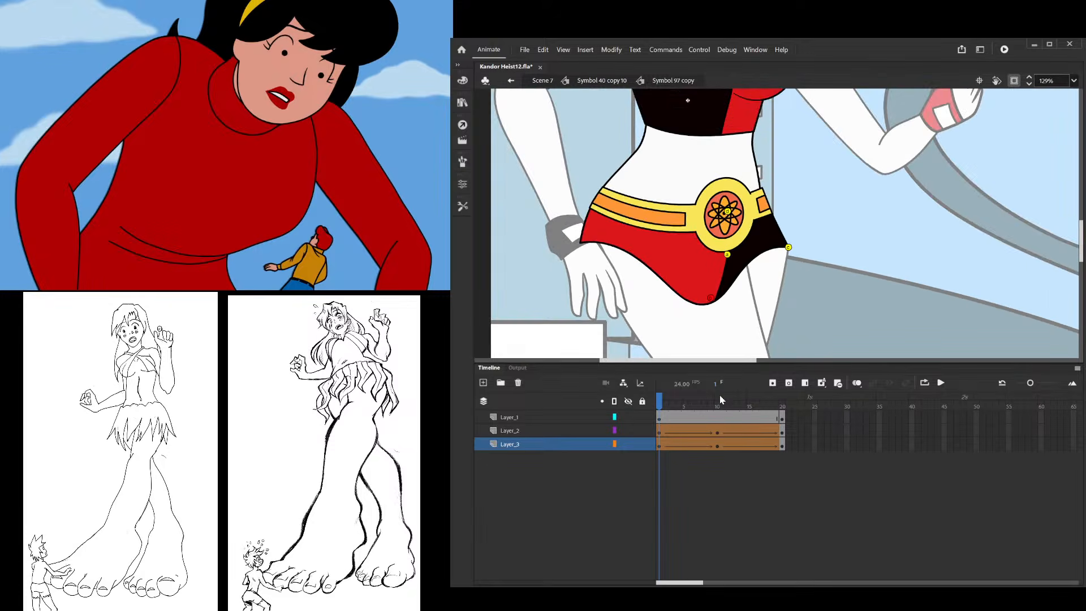
drag(661, 403, 798, 439)
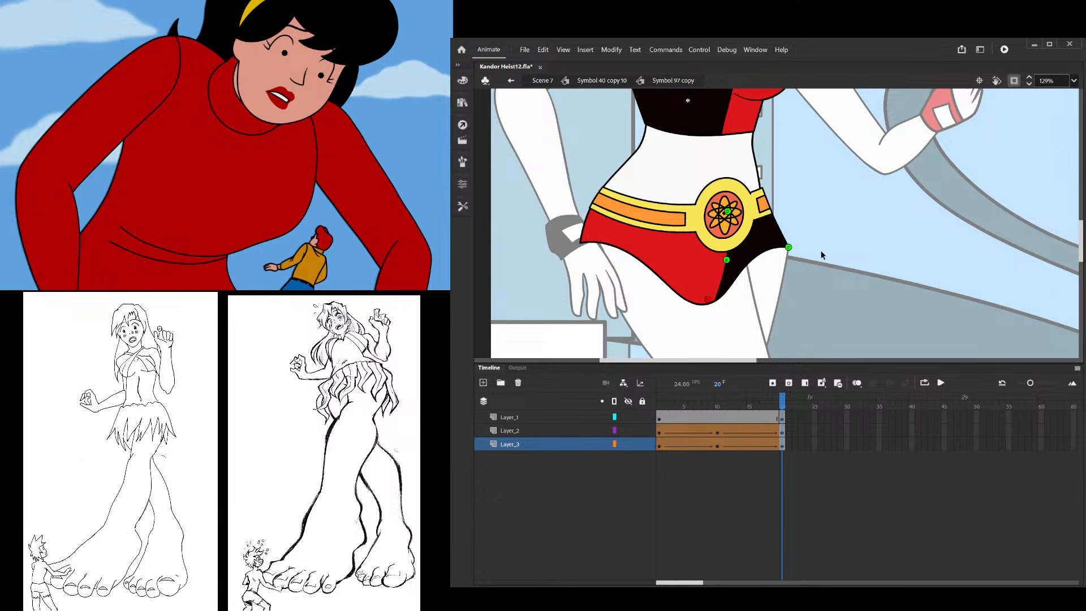
drag(782, 403, 711, 426)
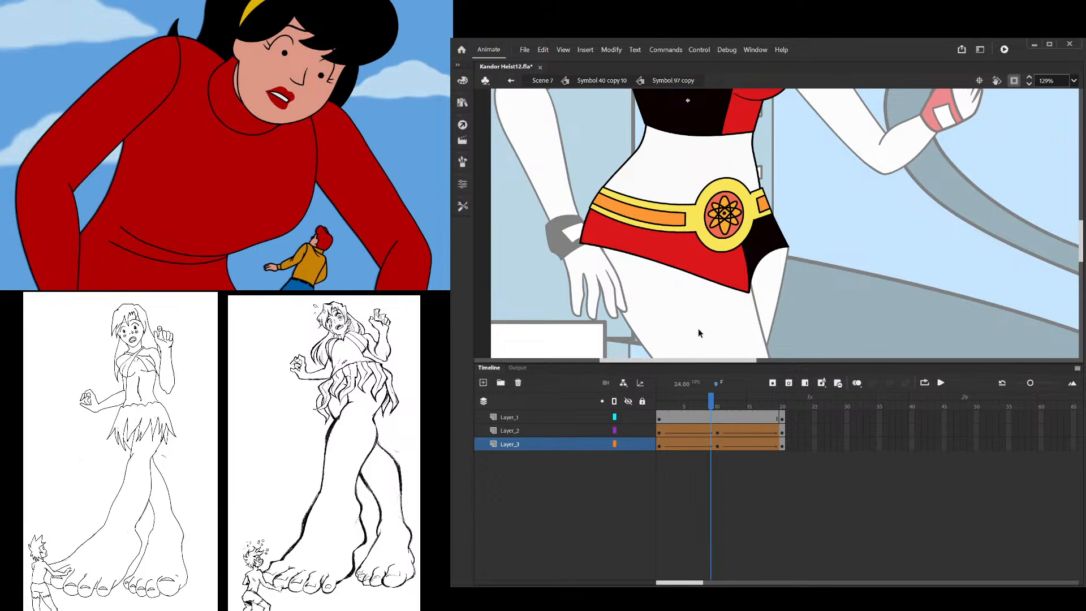
mouse_move(711, 404)
mouse_down()
mouse_move(674, 412)
mouse_move(719, 413)
mouse_up()
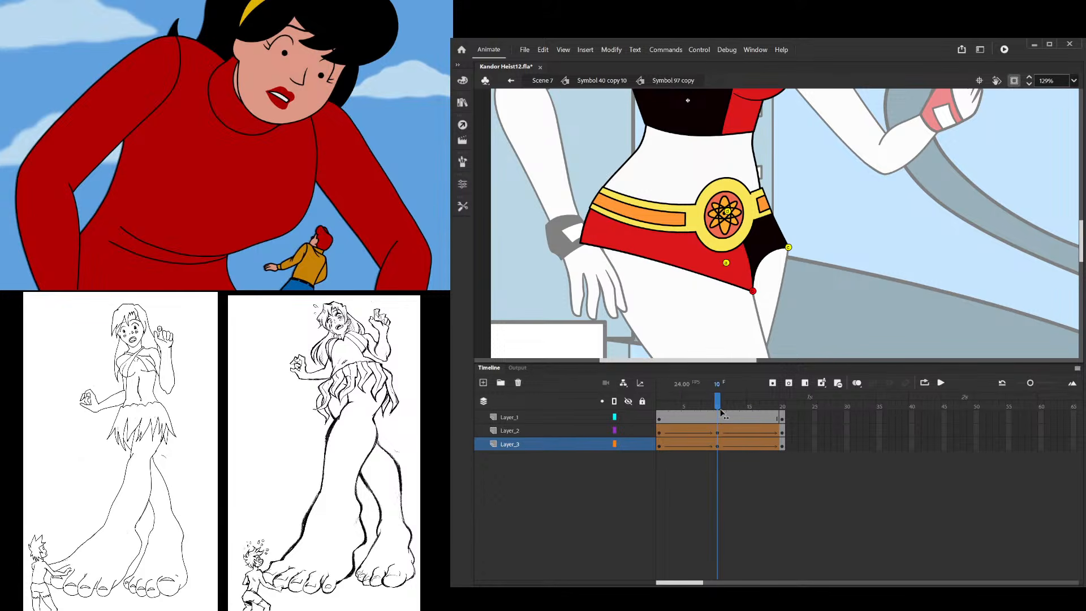
At frame 10, bend the red part's lower edge into a smooth S-shaped curve from the hip to the lower tip
scroll(643, 268, up, 3)
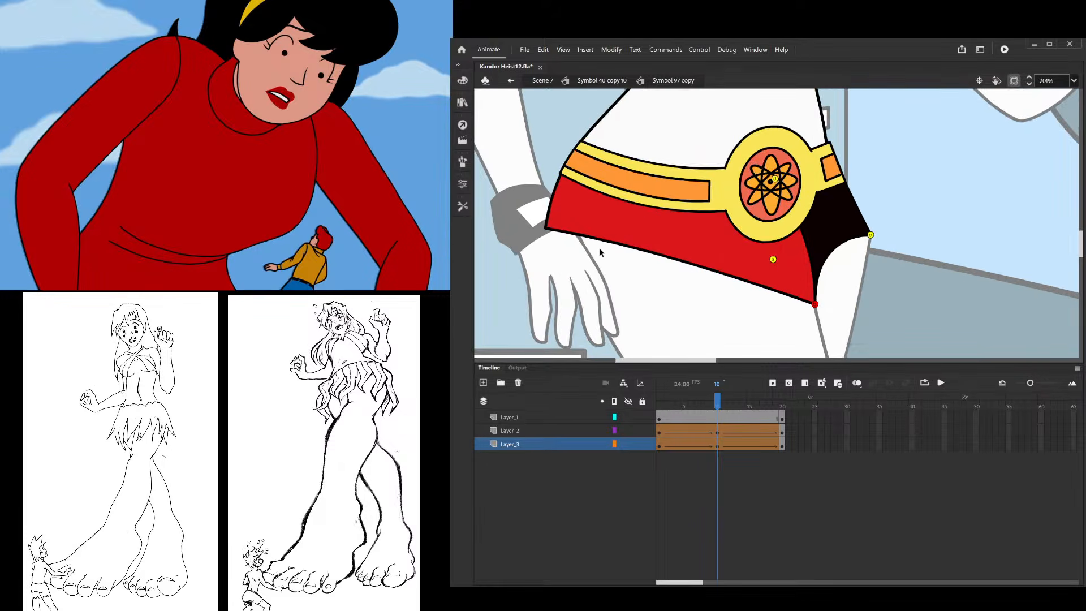
drag(594, 243, 690, 280)
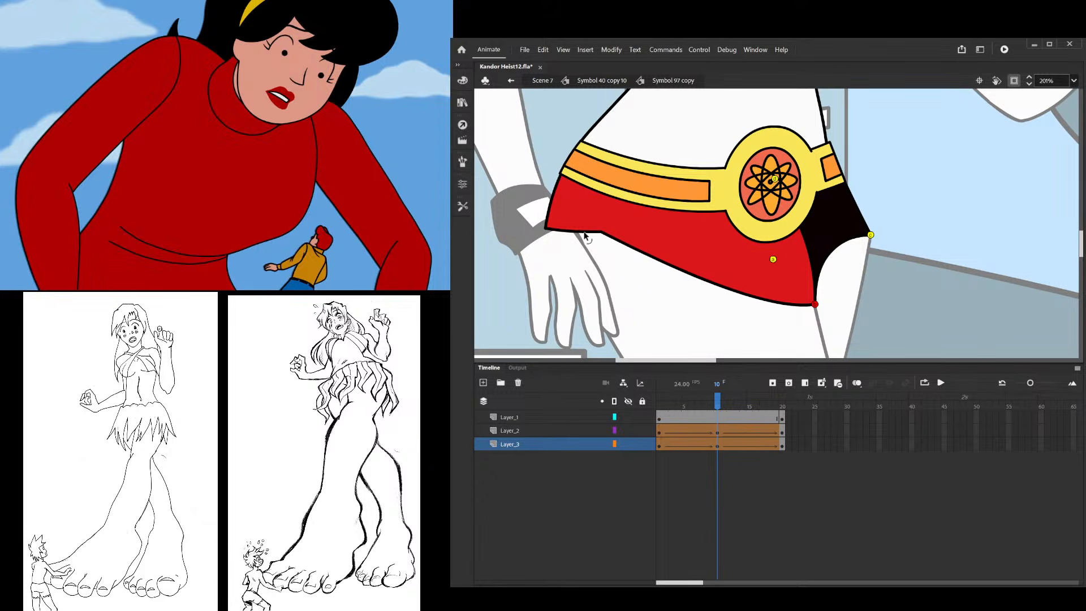
drag(584, 234, 606, 242)
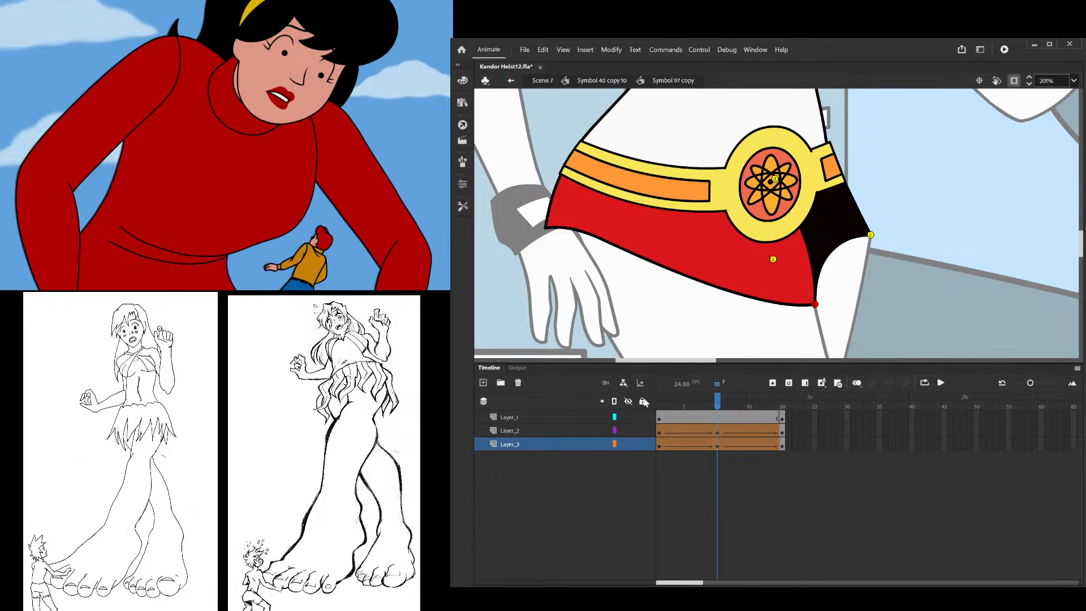
drag(704, 406, 718, 424)
drag(717, 407, 715, 447)
Add a shape hint to the red part's second tween, placing it on the lower tip beside the black part at frames 10 and 20
click(707, 260)
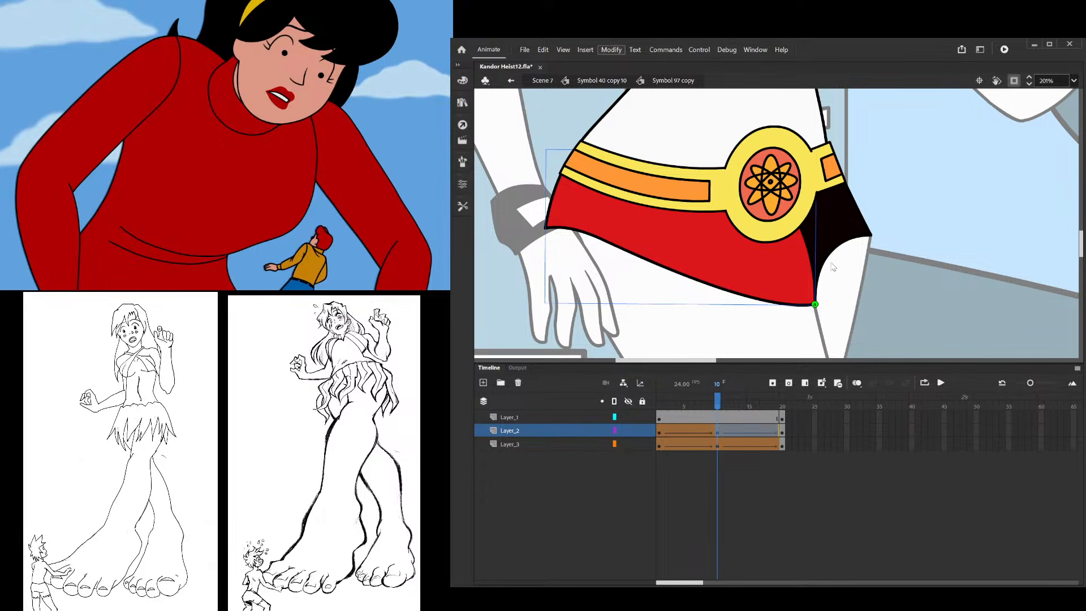
key(ctrl+shift+h)
drag(680, 227, 814, 304)
drag(720, 402, 792, 403)
drag(655, 237, 756, 321)
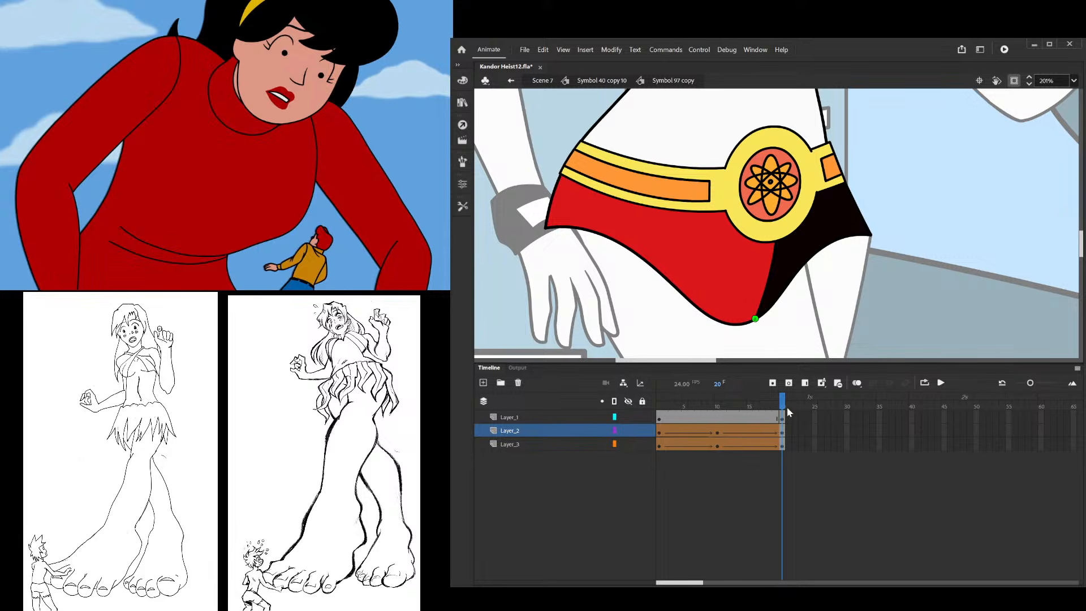
drag(788, 409, 791, 432)
drag(782, 397, 783, 477)
Return to Symbol 40 copy10 and preview the walk from frame 1 to frame 10
scroll(735, 328, down, 3)
double_click(862, 220)
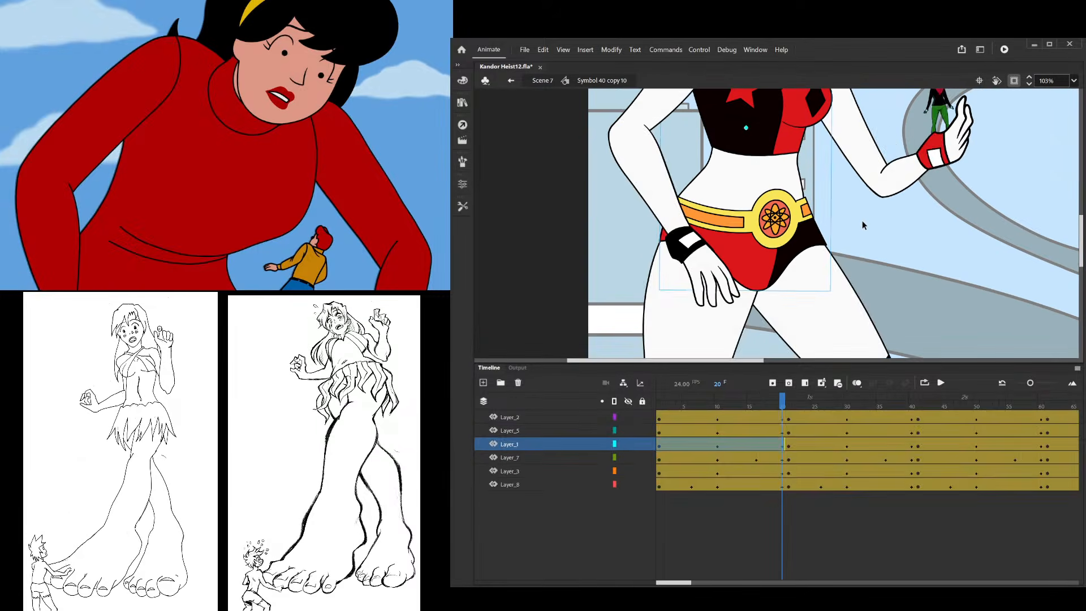
scroll(862, 220, down, 2)
drag(696, 404, 659, 407)
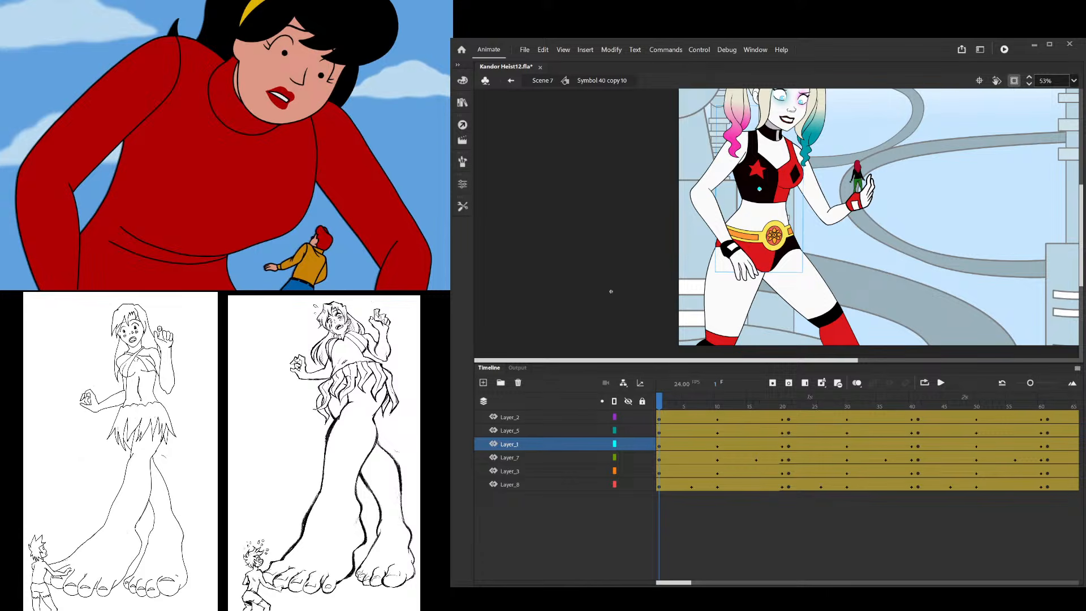
drag(677, 408, 719, 491)
Open the shorts symbol at frame 10, arch the red part's leg edge upward, and return to Symbol 40 copy10
scroll(752, 233, up, 3)
scroll(753, 233, up, 2)
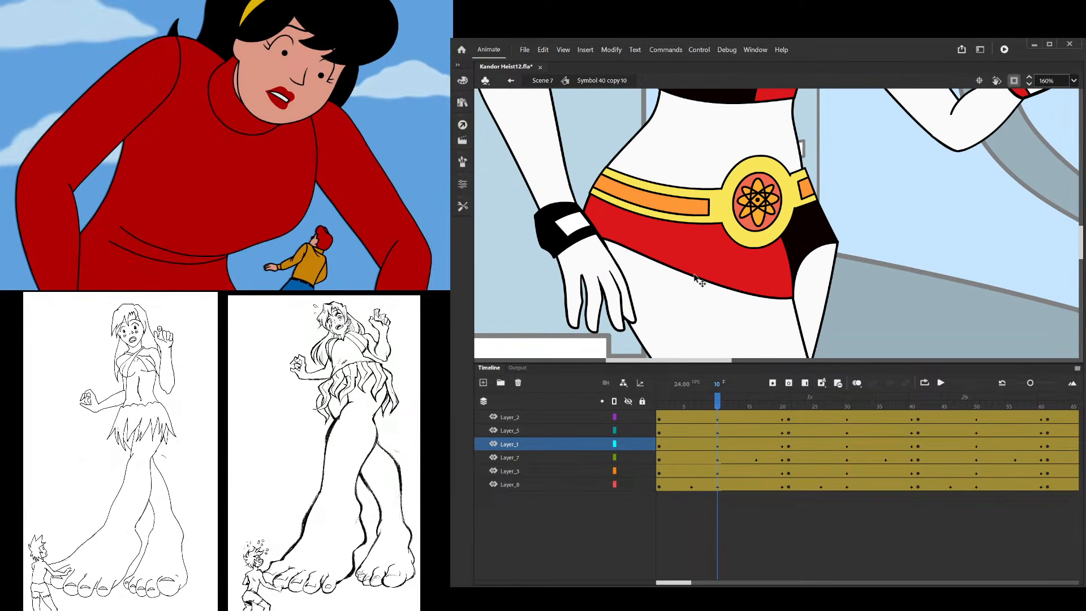
double_click(695, 276)
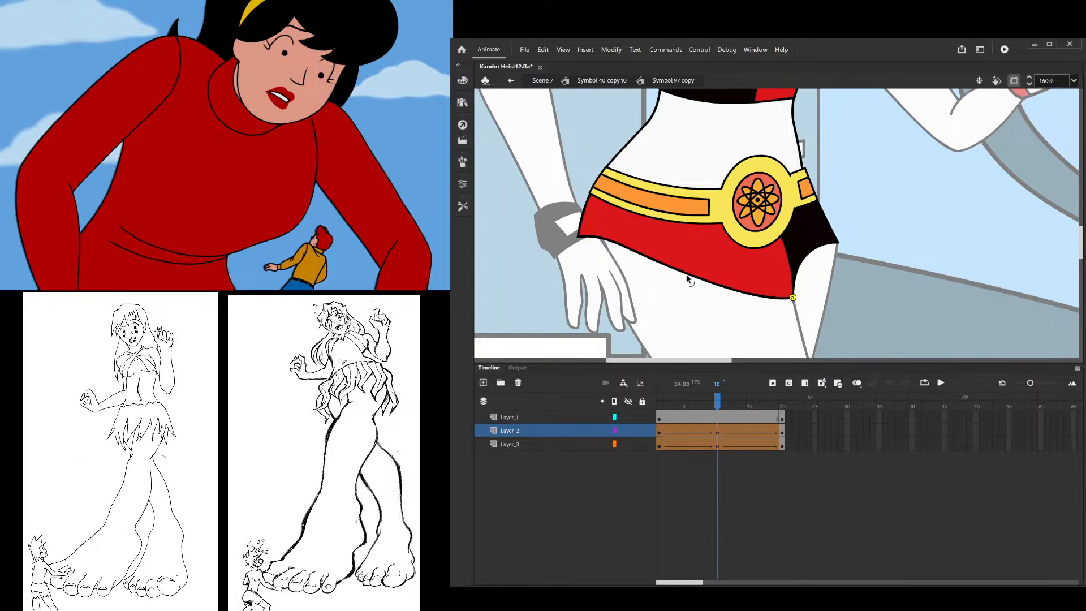
drag(693, 270, 701, 253)
drag(623, 235, 734, 263)
double_click(735, 263)
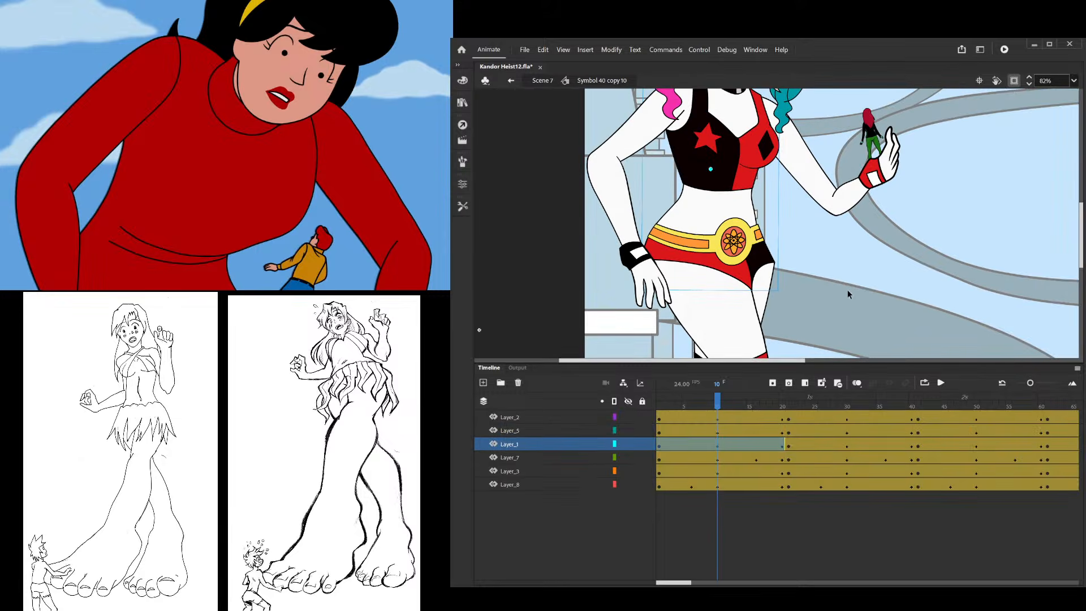
Play the walk cycle from frame 1 to check the shorts, and go back to frame 10
click(692, 410)
drag(691, 413, 637, 475)
scroll(780, 261, down, 3)
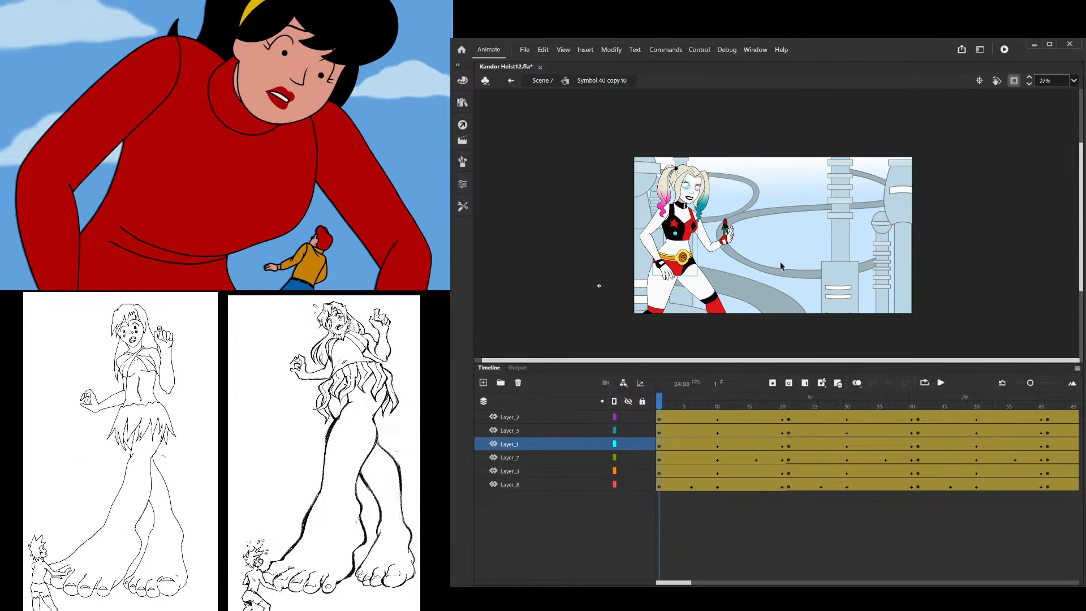
key(Return)
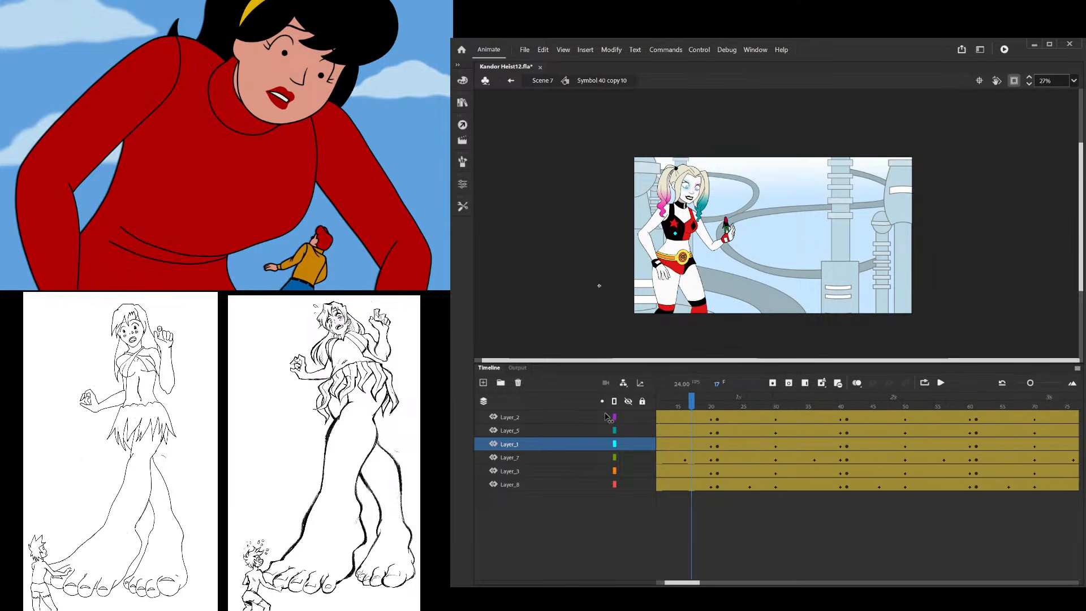
click(761, 409)
drag(762, 409, 717, 407)
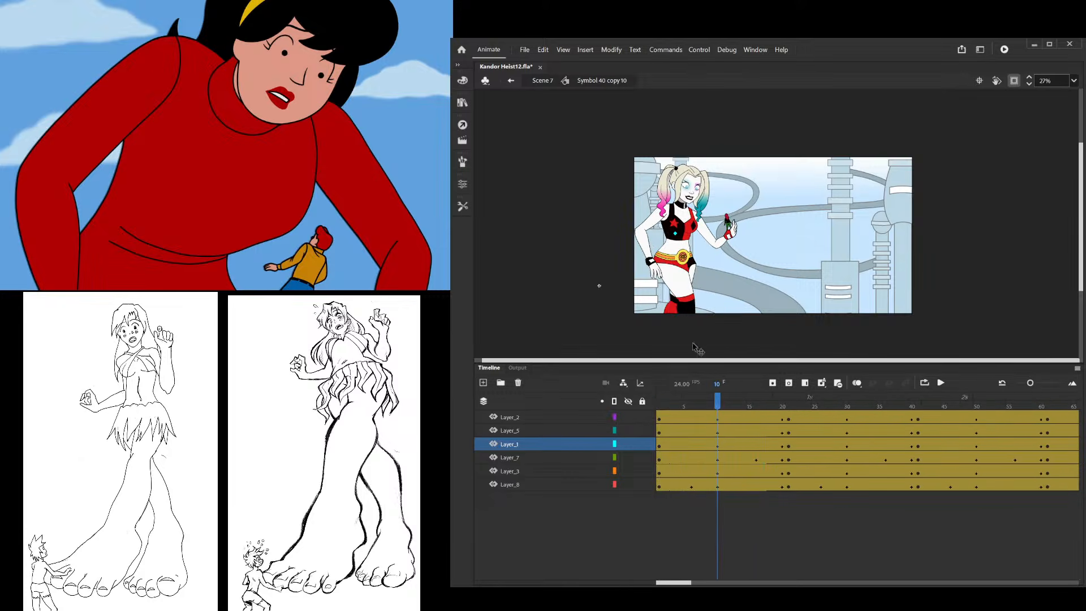
Open the red part's drawing object at frame 10, arch its leg edge higher near the hip, and return to the shorts symbol
scroll(626, 262, up, 8)
double_click(626, 261)
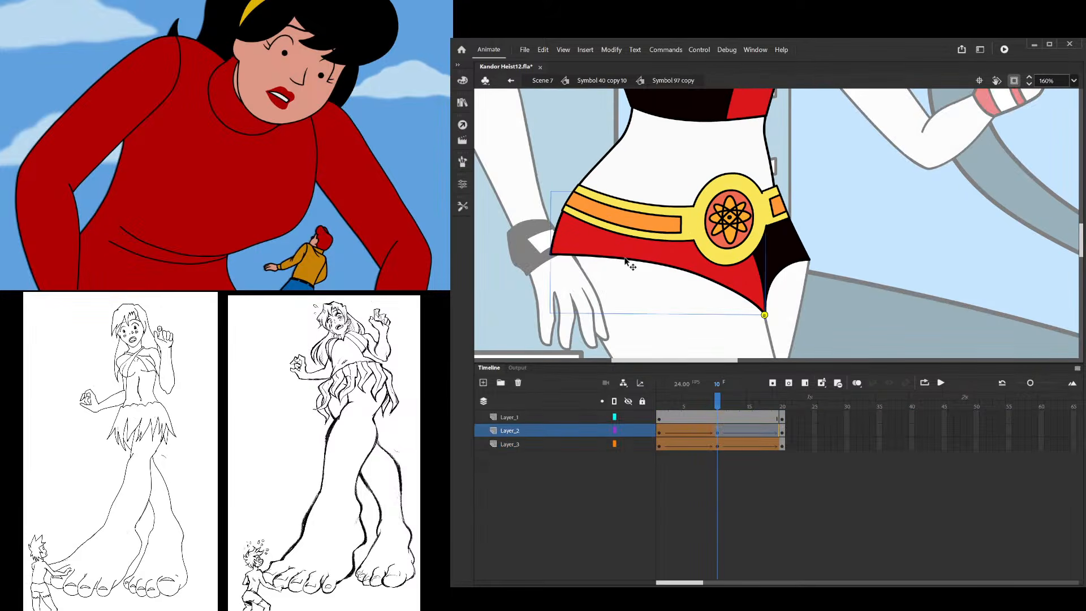
double_click(633, 262)
drag(608, 254, 601, 245)
drag(703, 270, 688, 267)
drag(598, 245, 603, 247)
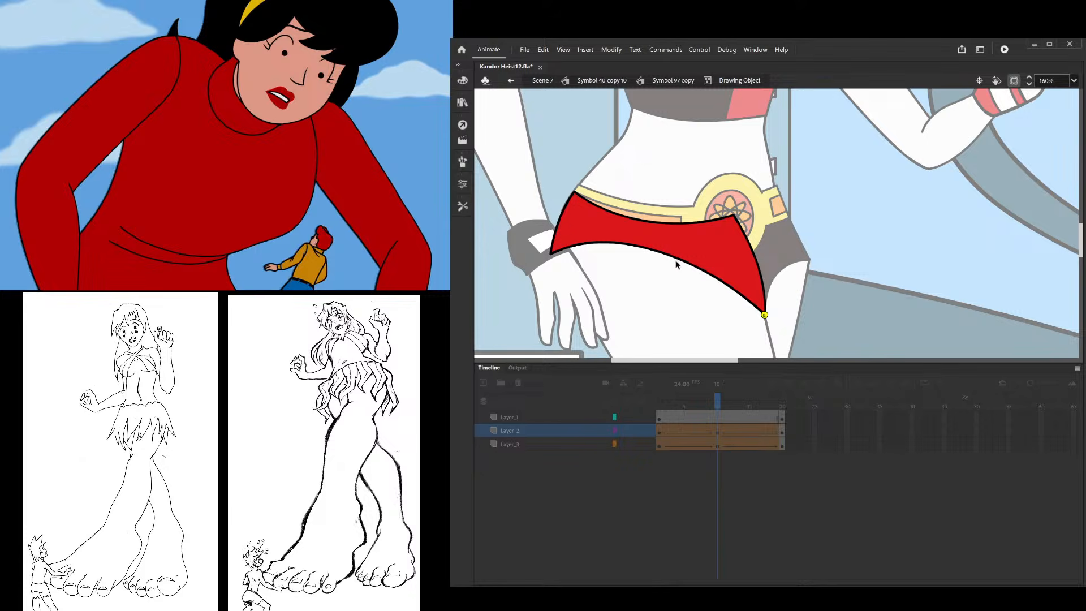
drag(677, 264, 671, 253)
double_click(823, 258)
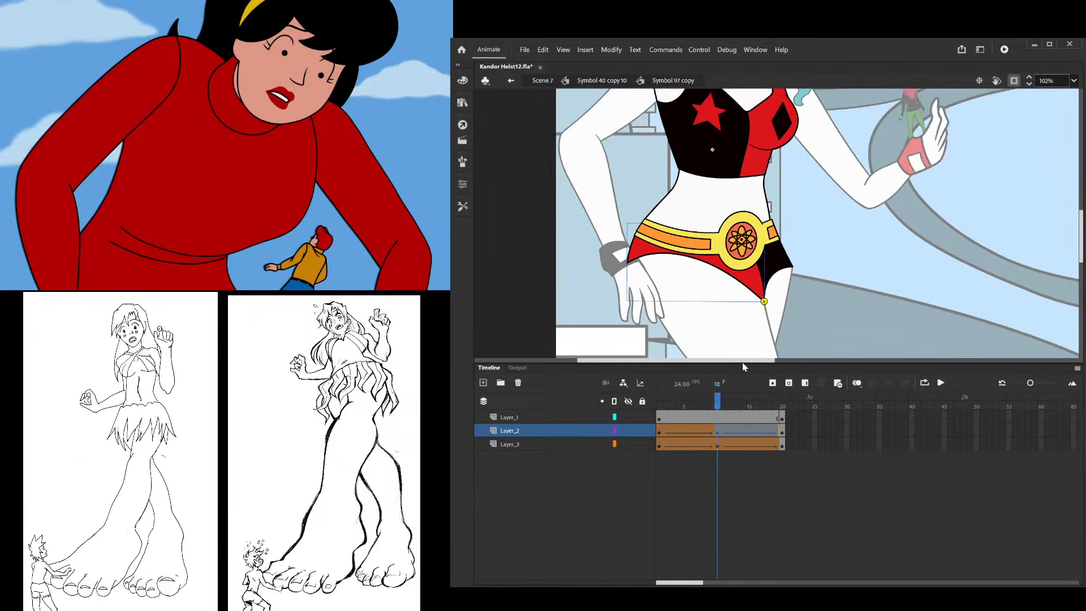
Leave the red part's drawing object and the shorts symbol, and preview the walk in Symbol 40 copy10 around frame 8
double_click(706, 265)
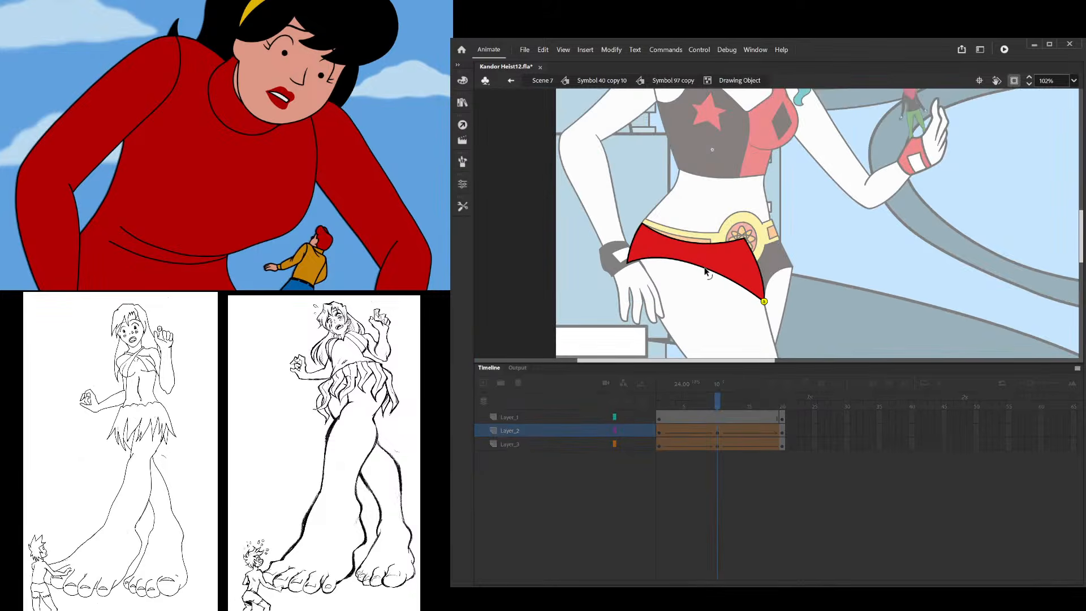
double_click(818, 261)
key(ctrl+minus)
mouse_move(717, 419)
mouse_down()
mouse_move(679, 422)
mouse_move(782, 422)
mouse_move(661, 413)
mouse_move(718, 417)
mouse_move(657, 430)
mouse_move(706, 429)
mouse_up()
double_click(844, 322)
key(ctrl+minus)
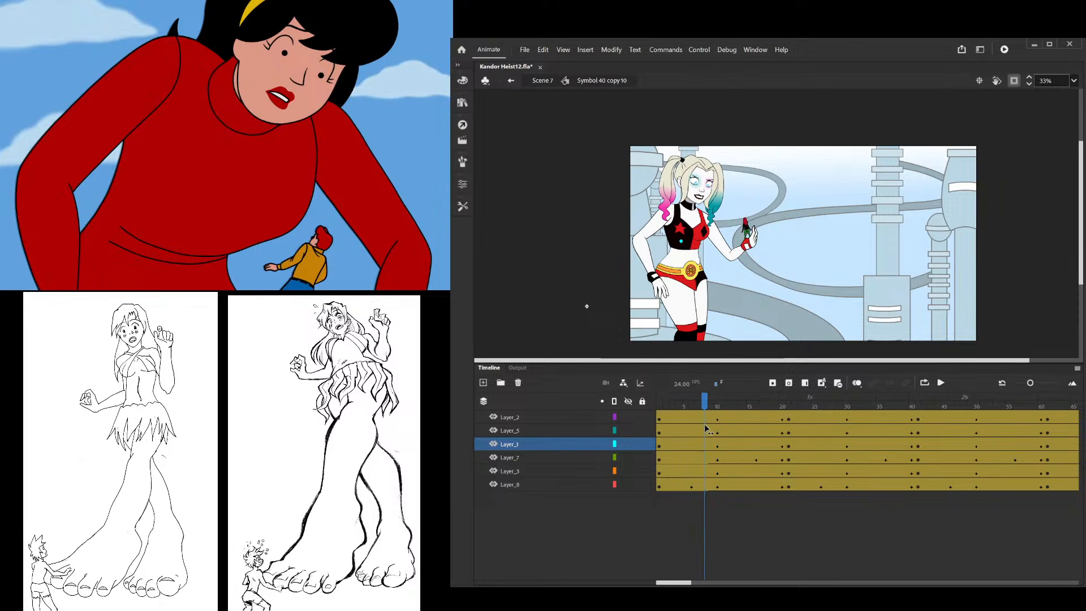
Open the shorts symbol and add a keyframe for the red part on Layer_2 at frame 6
double_click(685, 308)
scroll(684, 308, up, 3)
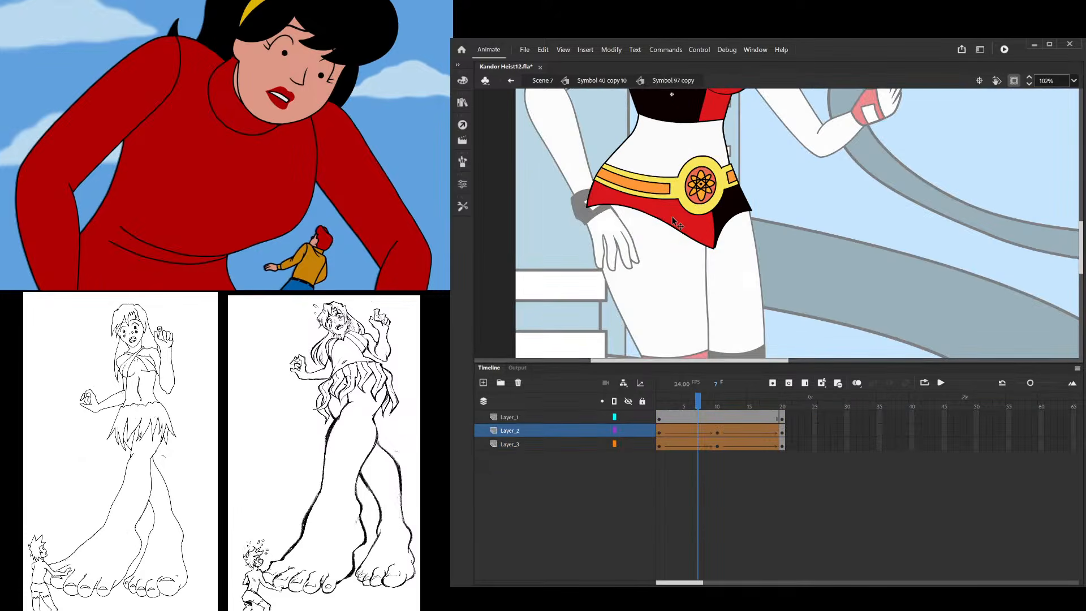
click(717, 445)
click(718, 433)
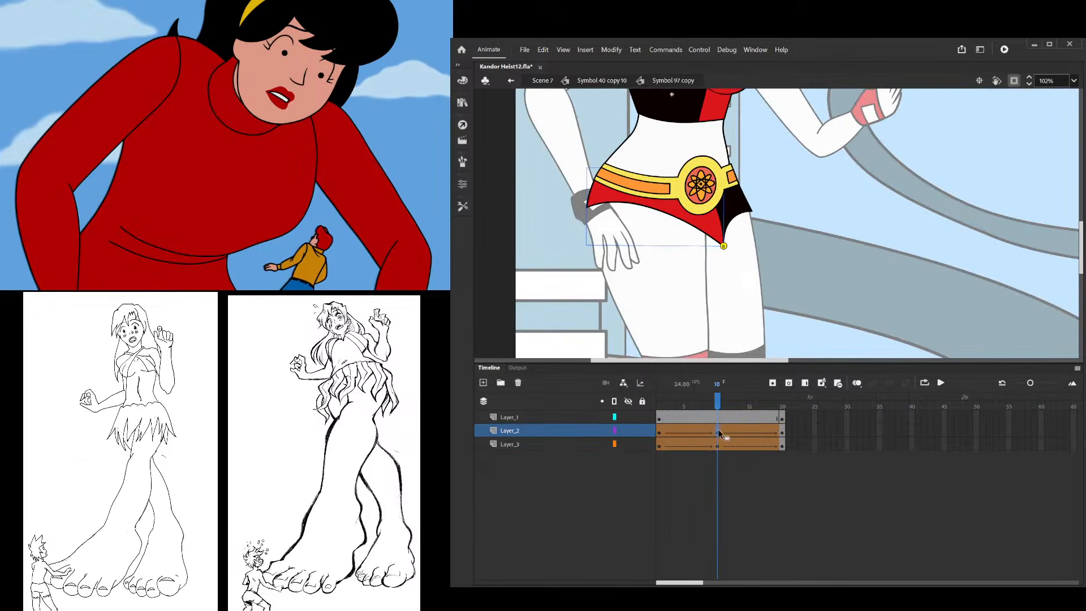
click(691, 439)
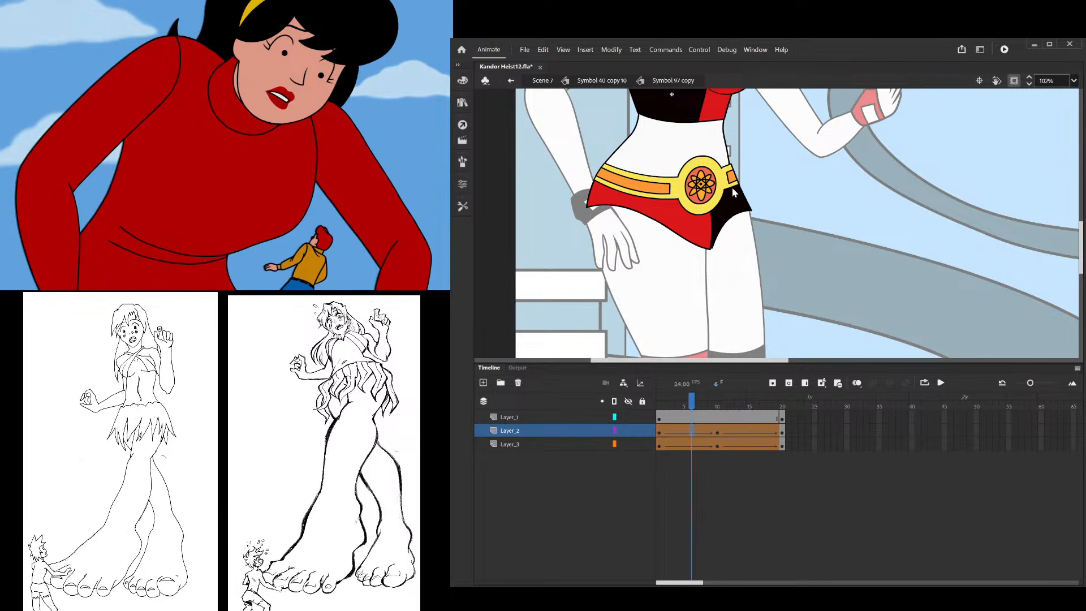
Reshape the red part's lower corner at frame 6 so it meets the black part near the leg line
scroll(668, 309, up, 3)
scroll(789, 300, up, 4)
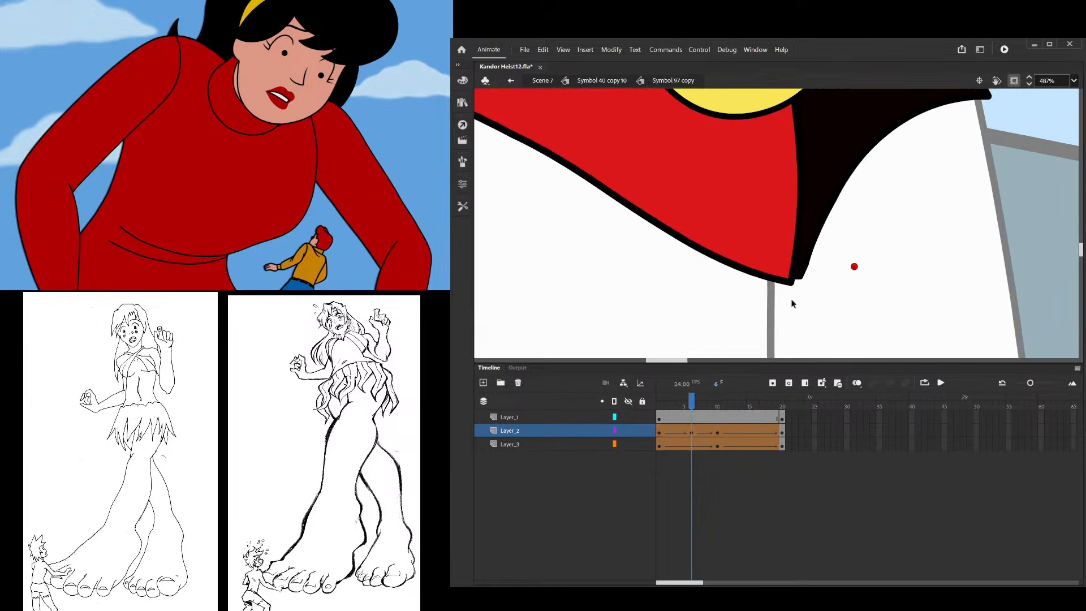
drag(762, 276, 792, 276)
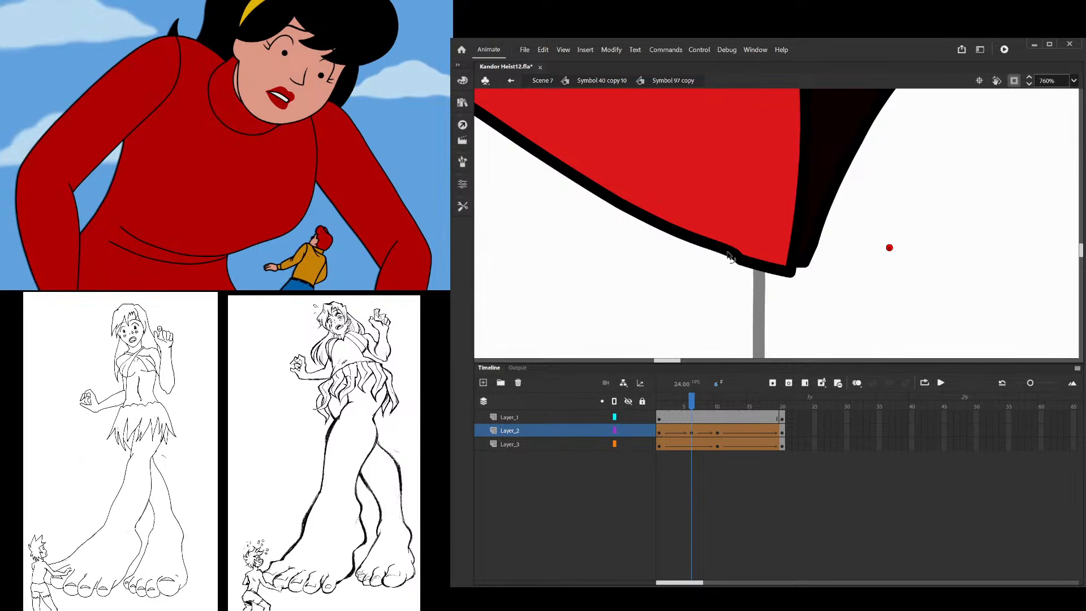
drag(792, 276, 768, 263)
scroll(765, 280, down, 3)
click(700, 249)
scroll(700, 249, down, 2)
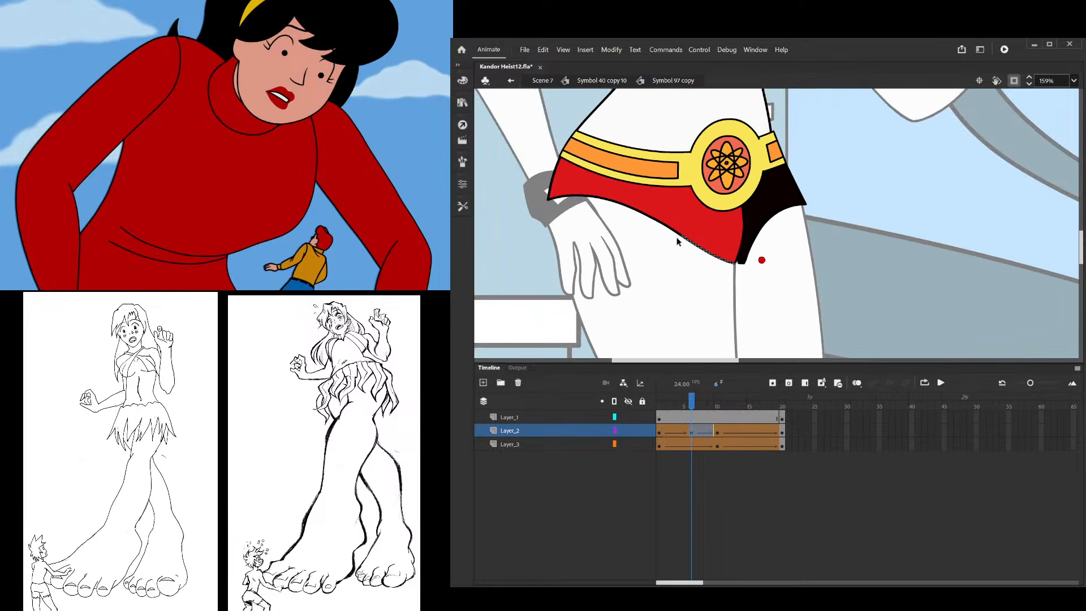
Smooth the red part's leg edge at frame 6 into a flatter line from the hip to the lower tip
shift+click(624, 211)
click(532, 353)
click(532, 352)
click(532, 353)
click(669, 290)
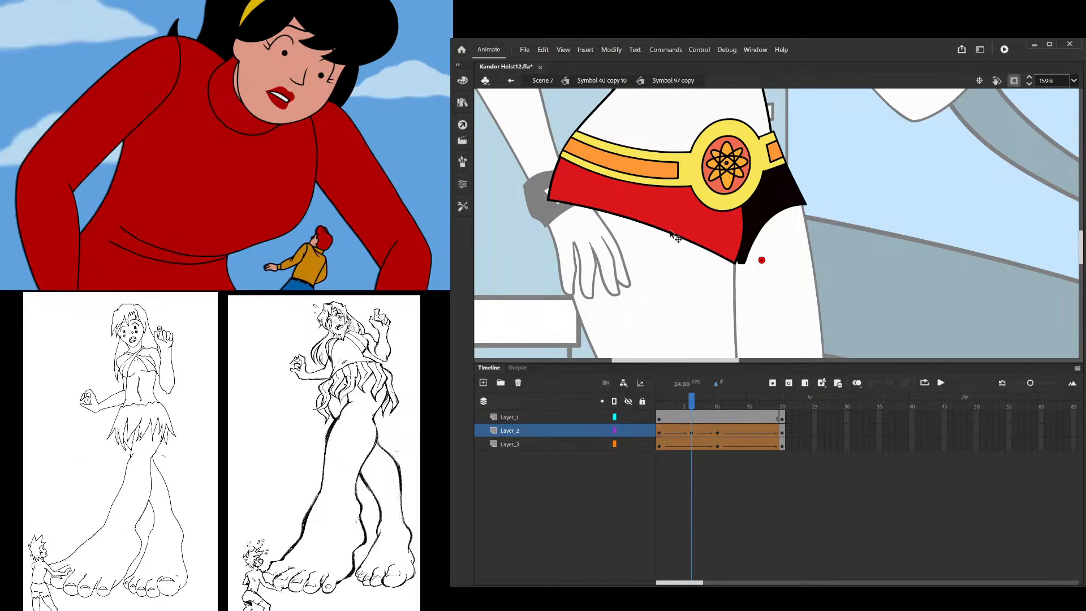
scroll(715, 287, down, 2)
Lower the red part's tip onto the leg line at frame 6 and bow its edge against the black part
drag(702, 405, 691, 427)
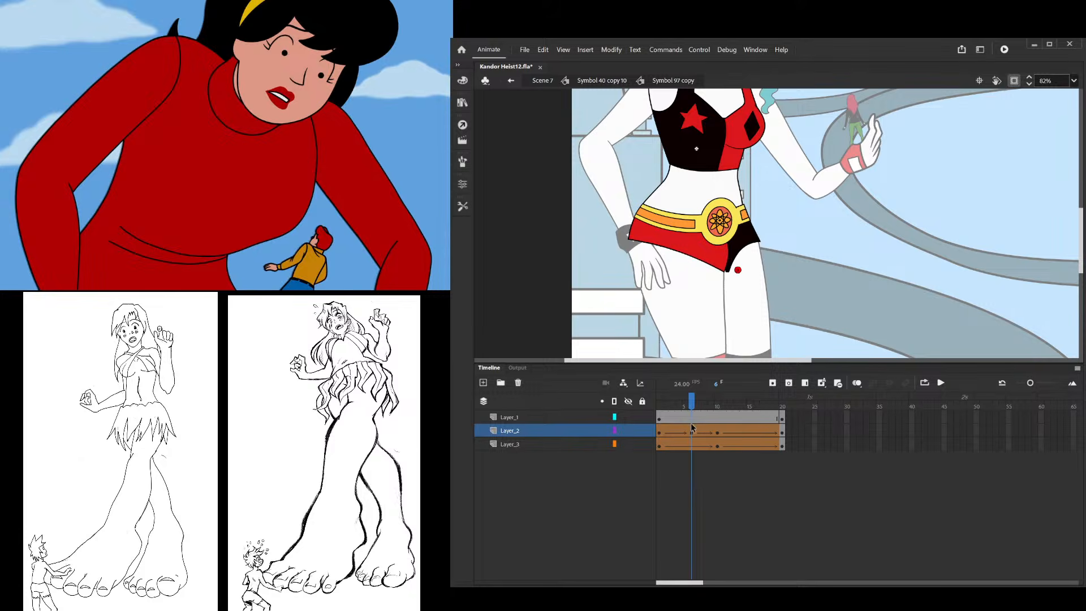
scroll(721, 266, up, 2)
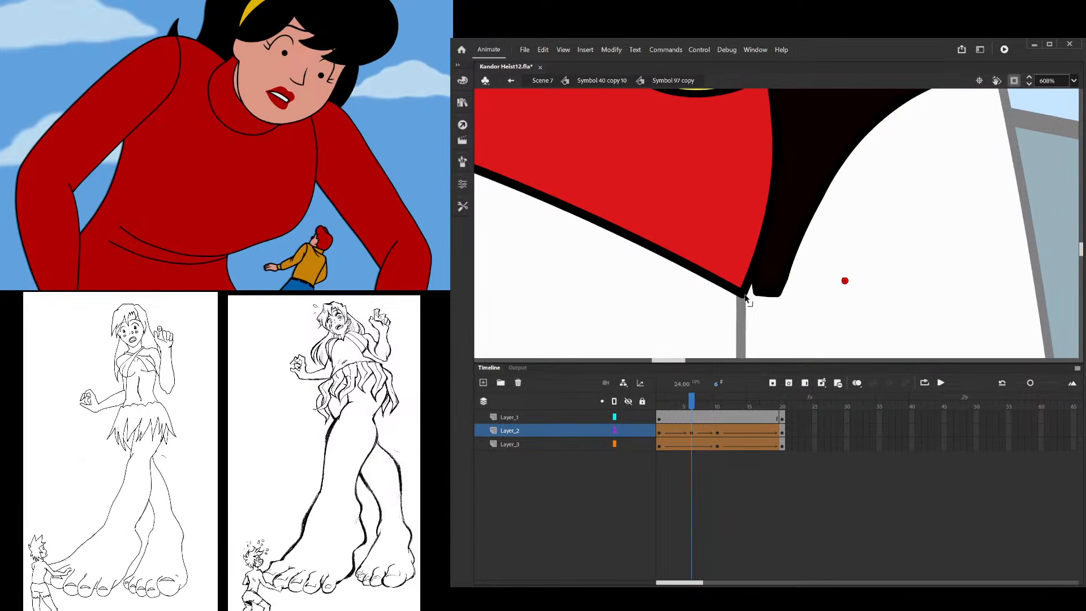
mouse_move(745, 295)
mouse_down()
mouse_move(748, 310)
mouse_move(758, 291)
mouse_up()
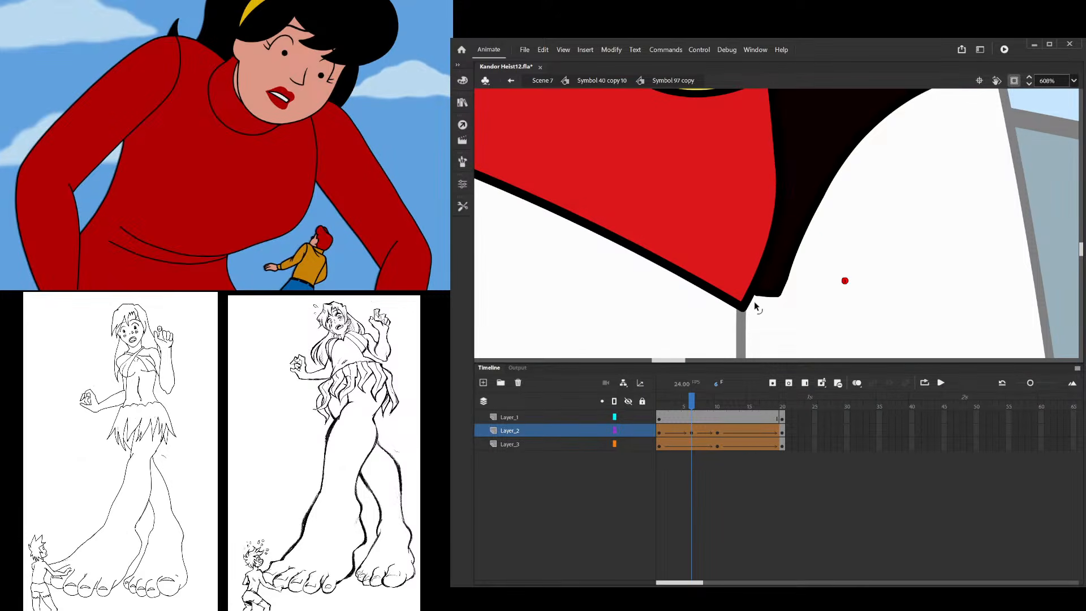
click(764, 113)
click(921, 228)
scroll(752, 278, down, 8)
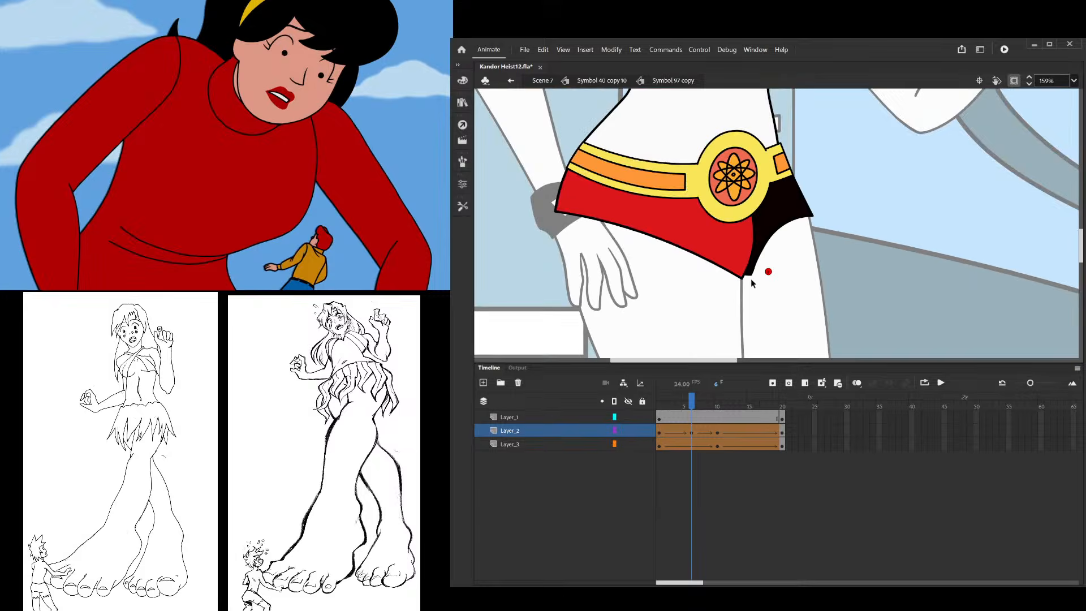
Return to Symbol 40 copy10 and preview the shorts over the first frames, stopping at frame 5
scroll(761, 276, up, 6)
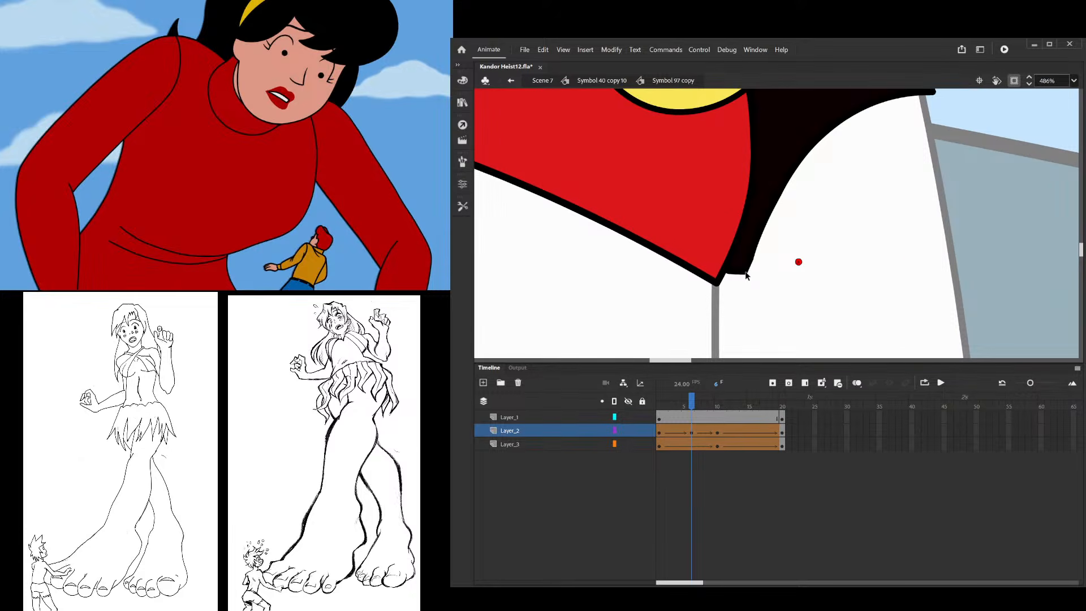
mouse_move(690, 402)
mouse_down()
mouse_move(659, 402)
mouse_move(691, 402)
mouse_up()
scroll(754, 265, down, 2)
scroll(755, 265, down, 2)
double_click(803, 293)
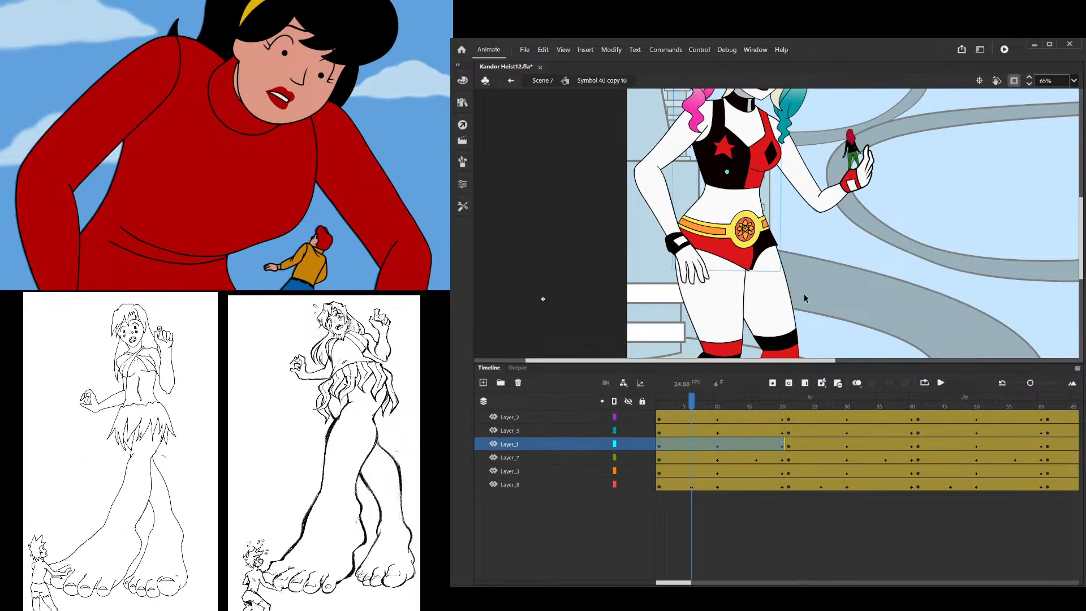
scroll(803, 294, down, 2)
click(679, 403)
mouse_move(679, 403)
mouse_down()
mouse_move(660, 404)
mouse_move(719, 412)
mouse_move(685, 414)
mouse_up()
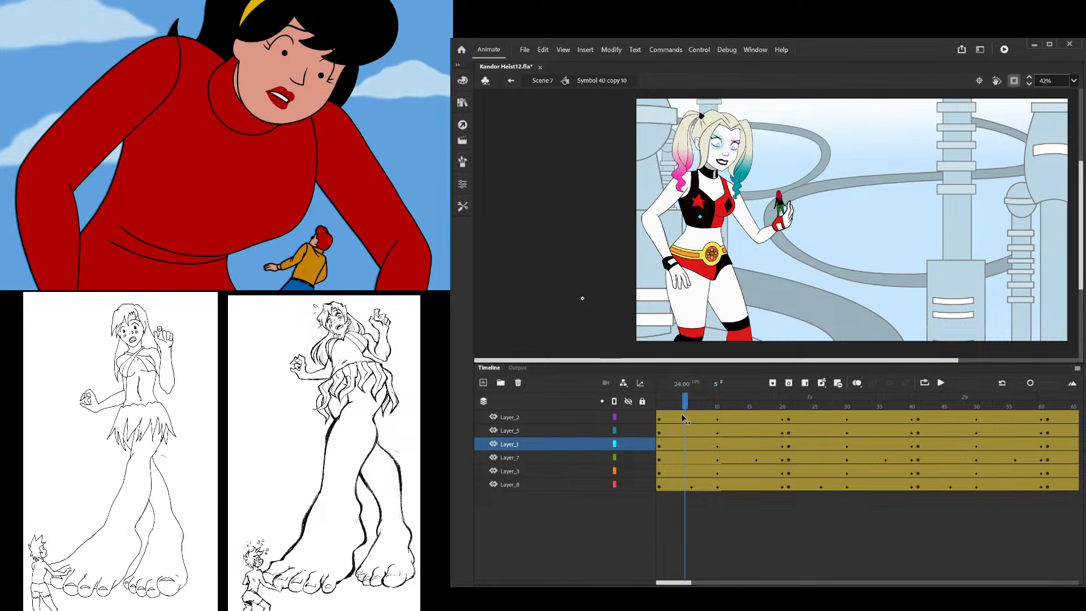
Move the red part's Layer_2 keyframe from frame 6 to frame 5, and fit its lower tip and inner edge to the leg line
scroll(723, 273, up, 2)
double_click(726, 273)
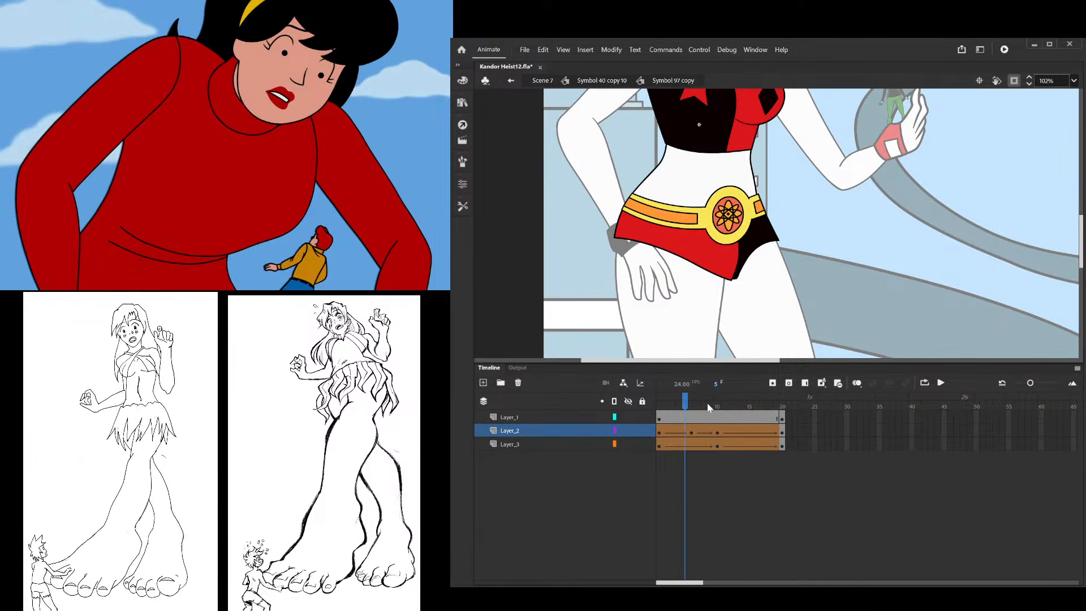
click(691, 432)
click(685, 432)
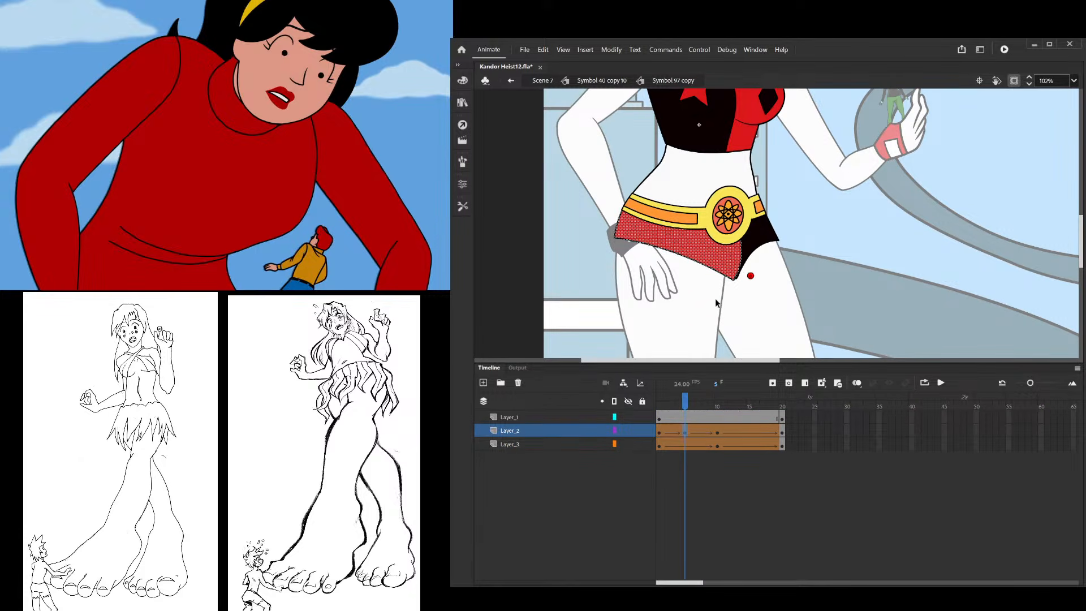
scroll(729, 288, up, 4)
drag(752, 248, 704, 258)
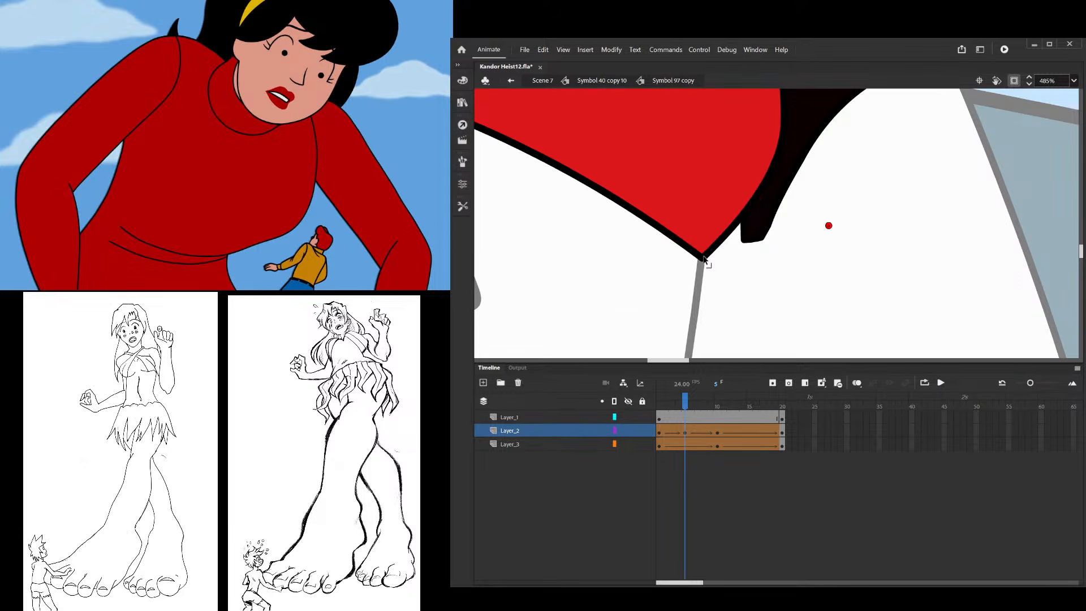
drag(773, 181, 739, 202)
scroll(740, 202, down, 2)
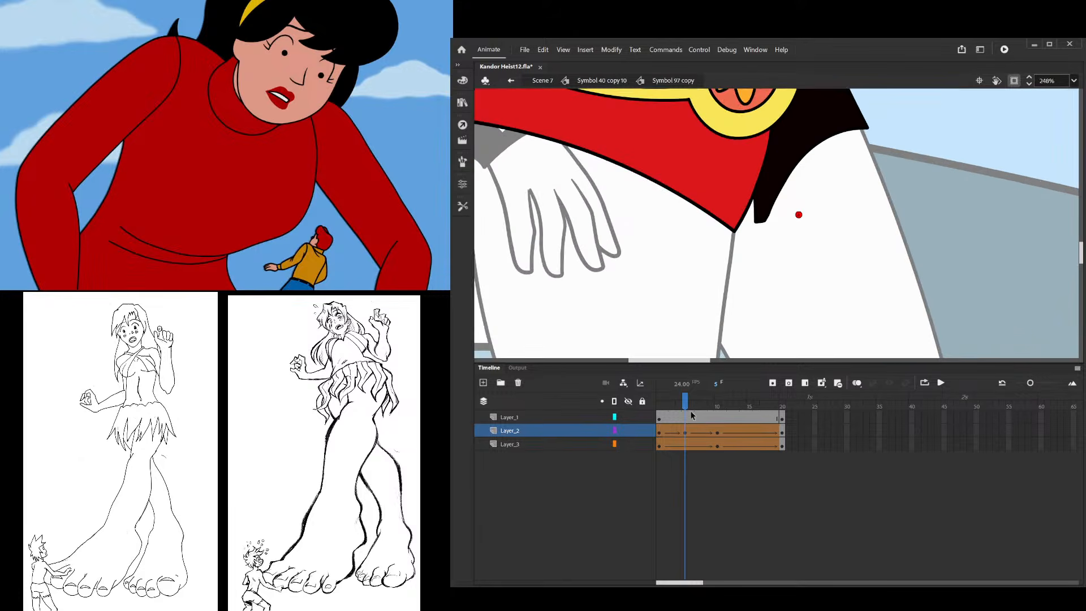
Isolate Layer_3 at frame 1, bulge the black part's inner edge outward under the red part, and show all layers again
click(656, 415)
click(769, 168)
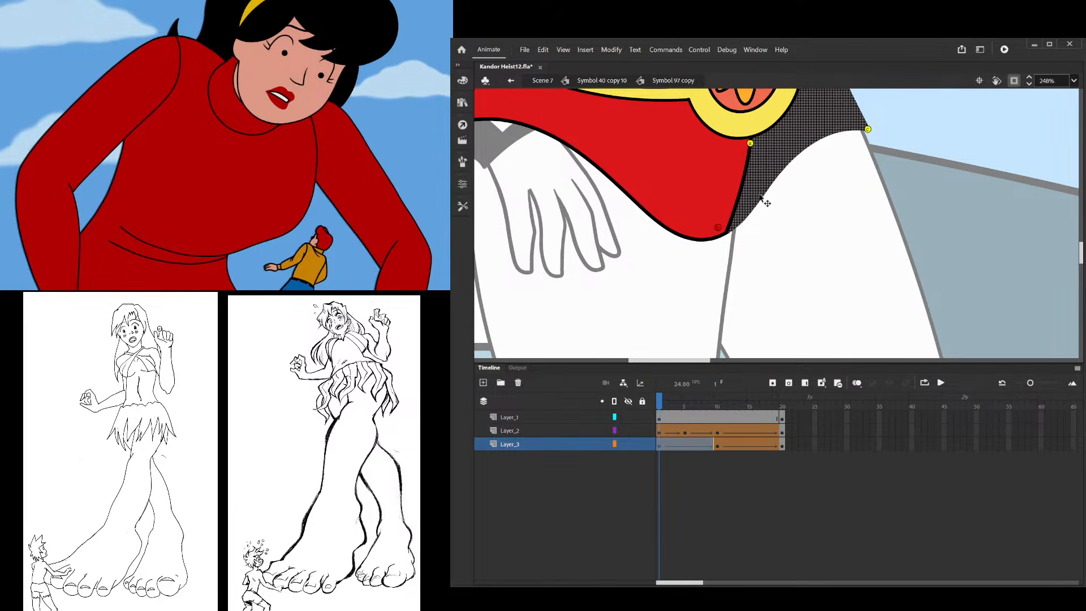
click(629, 401)
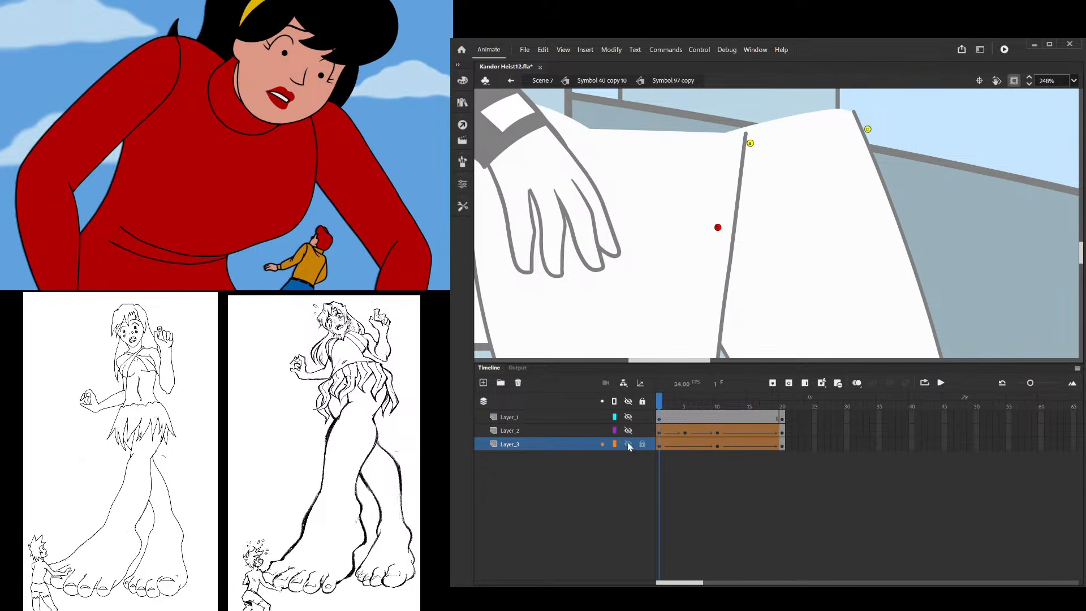
click(629, 445)
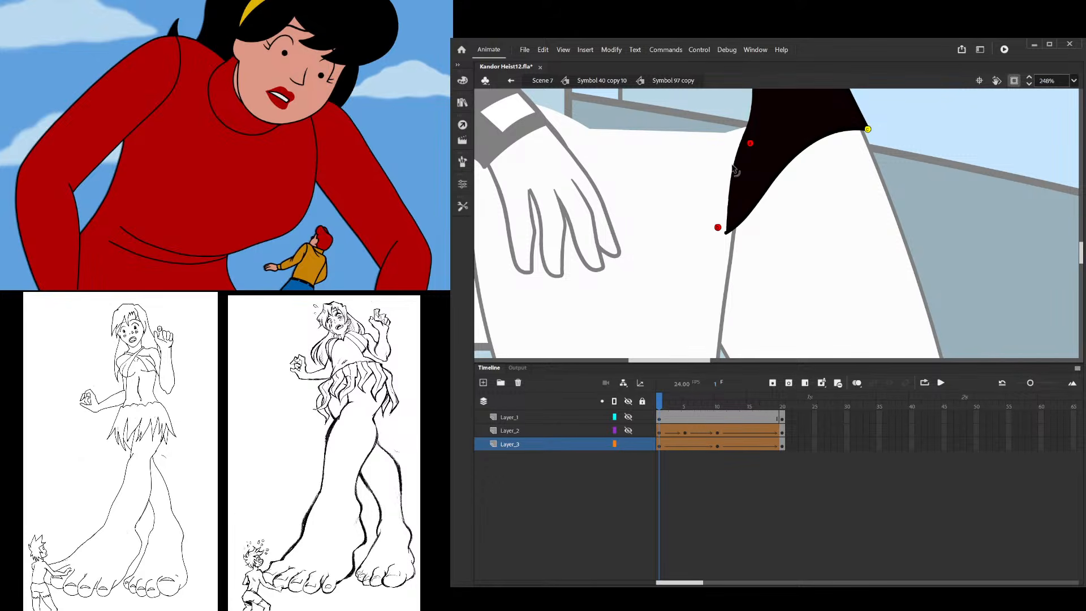
drag(734, 169, 735, 117)
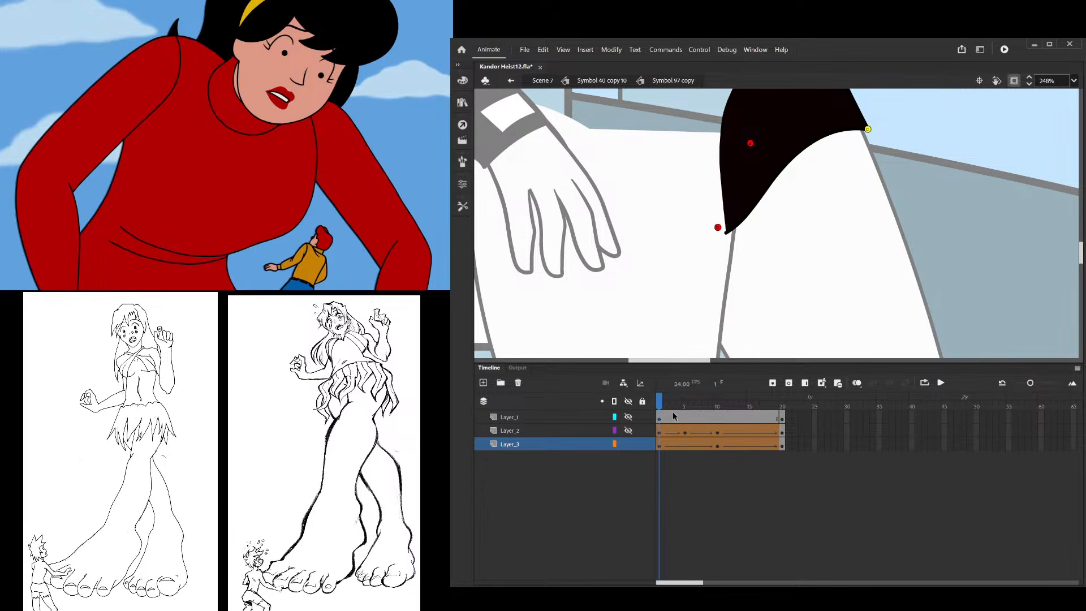
drag(660, 406, 644, 380)
drag(716, 201, 703, 198)
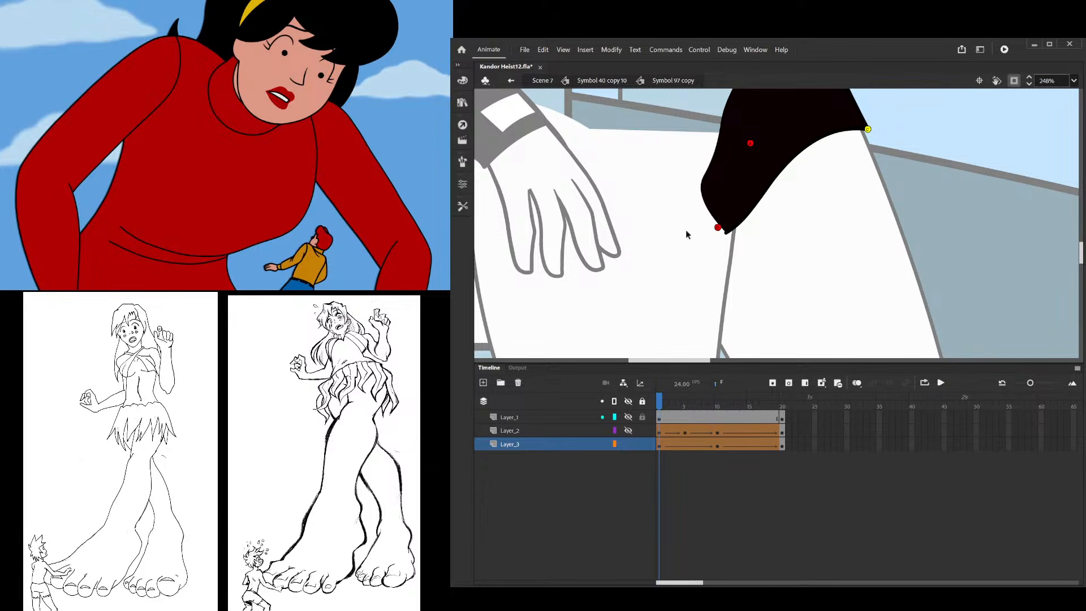
click(628, 401)
Add a Layer_3 keyframe at frame 5 and pull the black part's lower corner to the red part's tip
drag(666, 406, 686, 444)
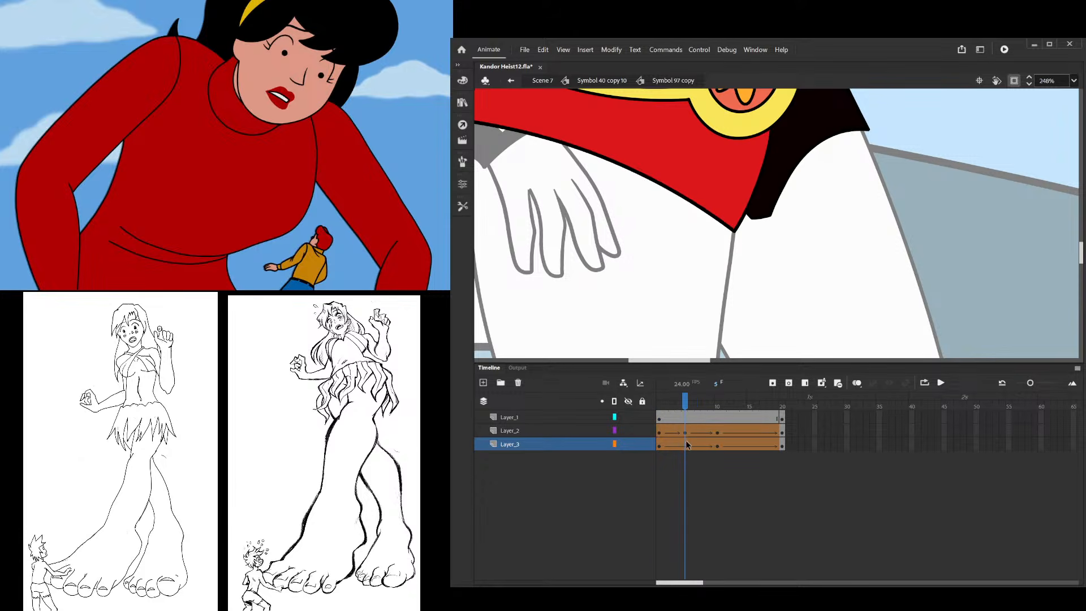
click(686, 445)
scroll(746, 215, up, 2)
drag(748, 223, 722, 243)
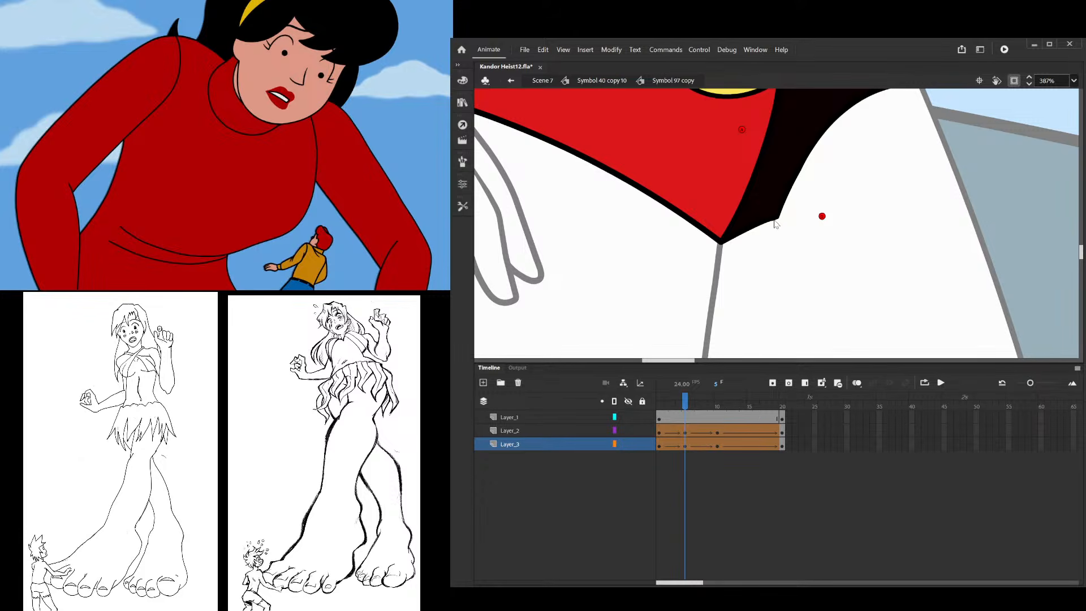
click(775, 221)
scroll(815, 199, down, 2)
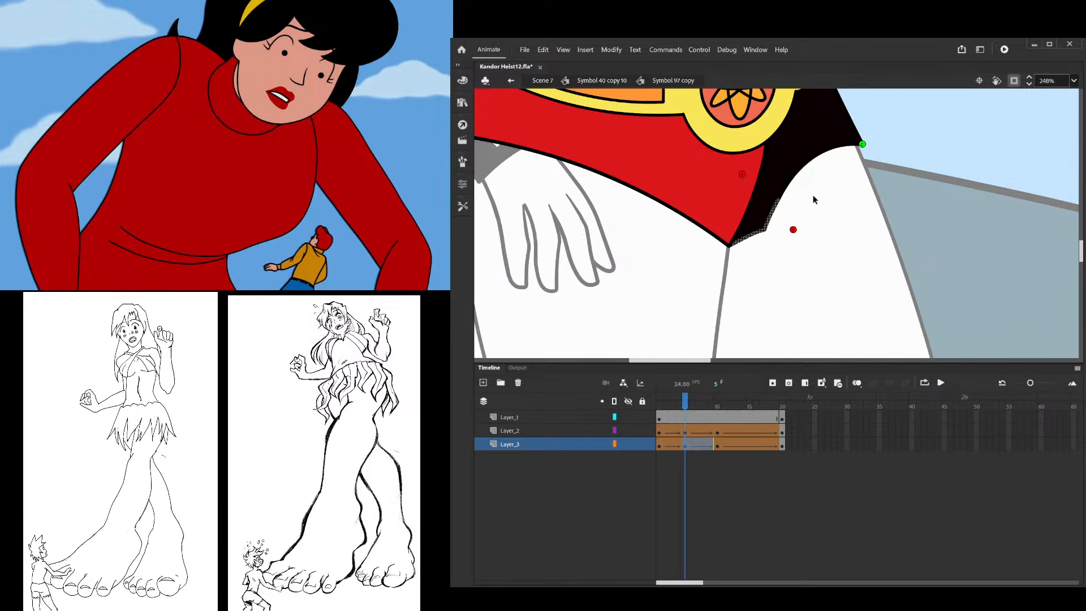
click(814, 203)
scroll(794, 222, up, 3)
click(735, 237)
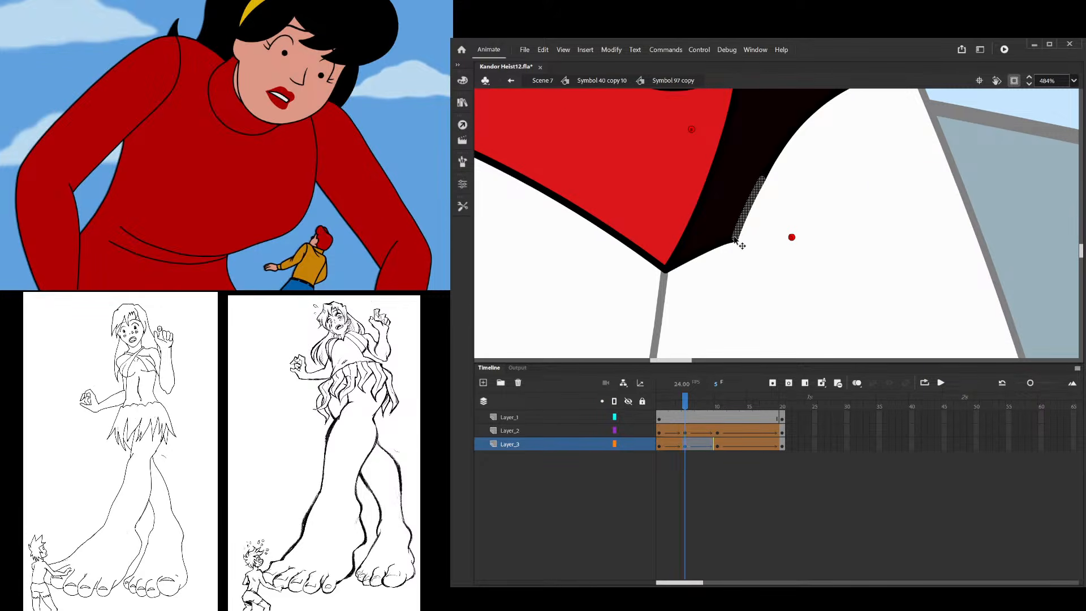
mouse_move(734, 242)
mouse_down()
mouse_move(698, 269)
mouse_move(735, 243)
mouse_move(667, 269)
mouse_move(735, 238)
mouse_up()
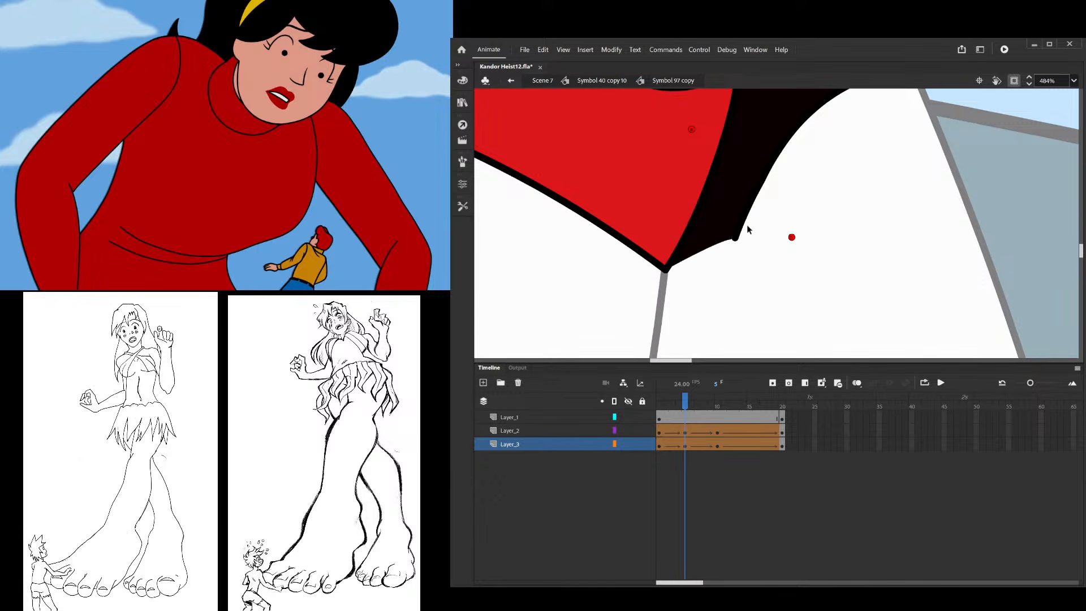
Isolate Layer_3 at frame 5, remove the notch in the black part's leg edge, and straighten the edge down to the tip
click(628, 401)
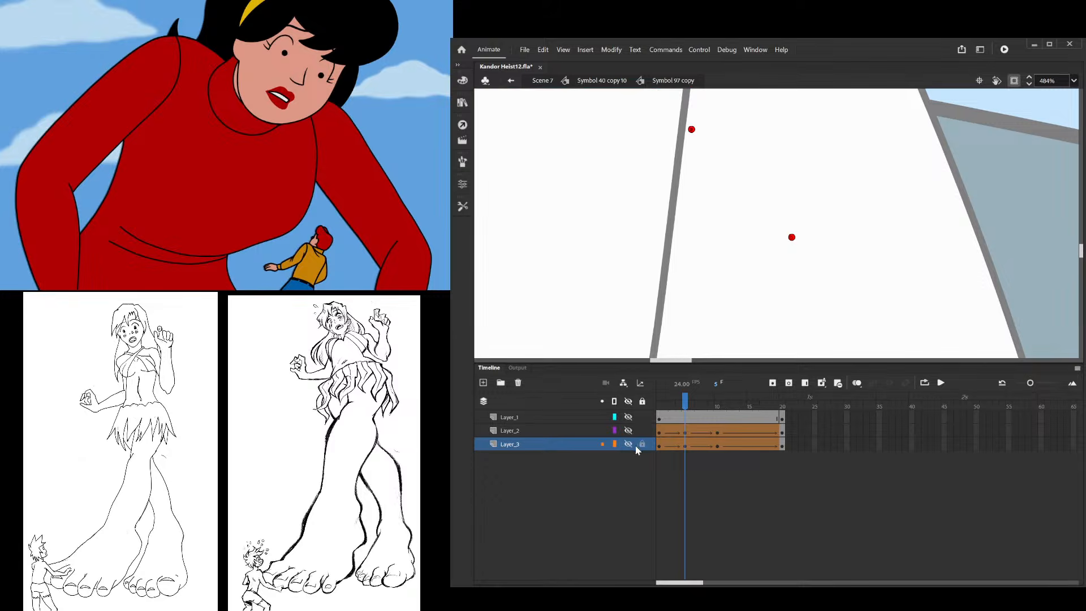
click(638, 444)
scroll(659, 301, down, 3)
click(628, 444)
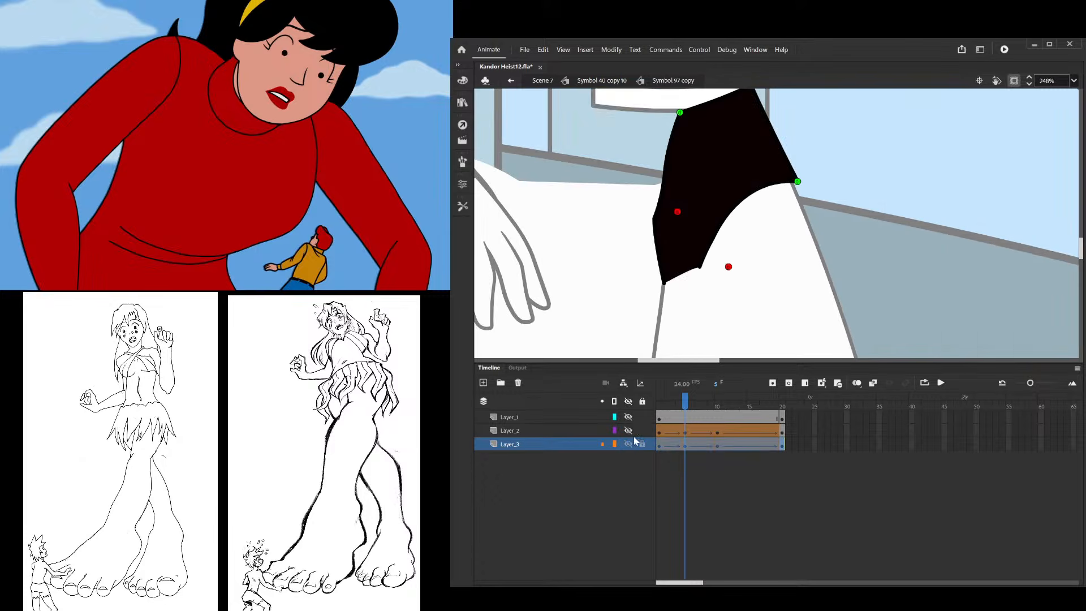
click(701, 266)
click(704, 271)
scroll(703, 270, up, 3)
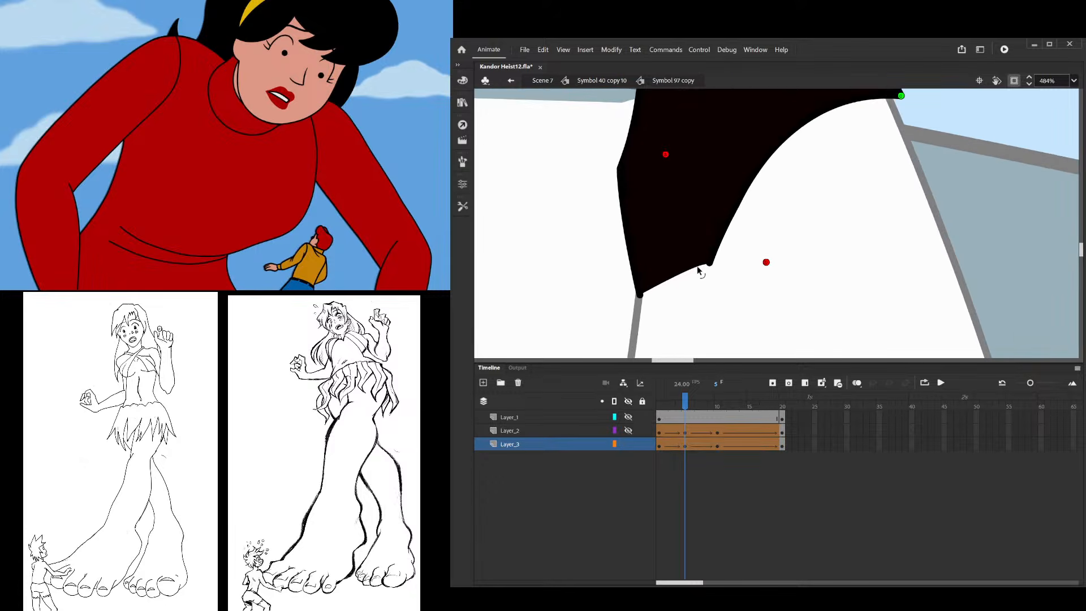
drag(706, 266, 635, 299)
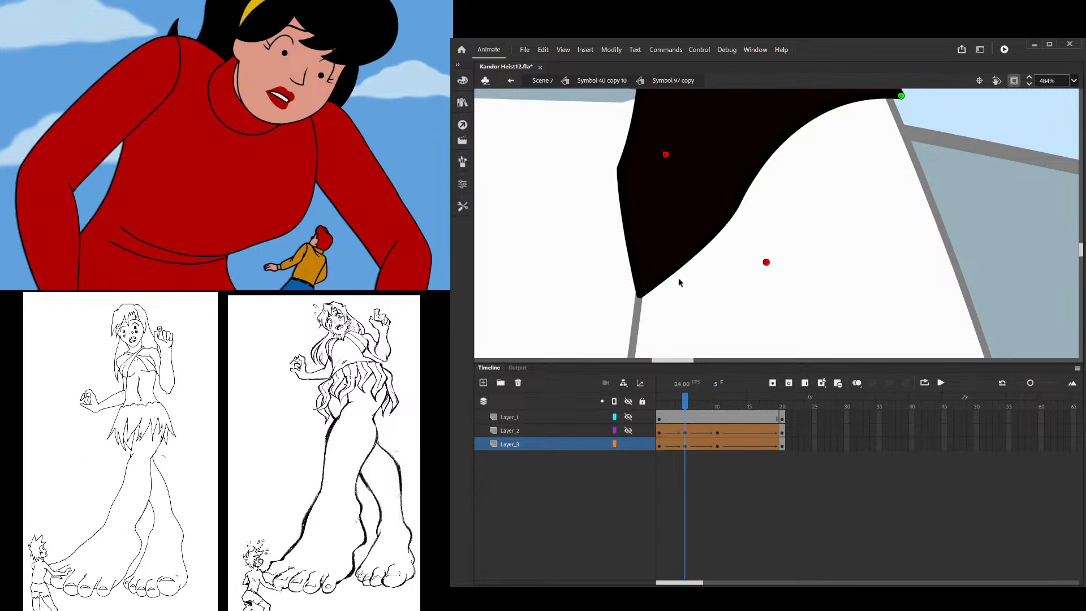
drag(718, 238, 686, 251)
drag(737, 209, 728, 194)
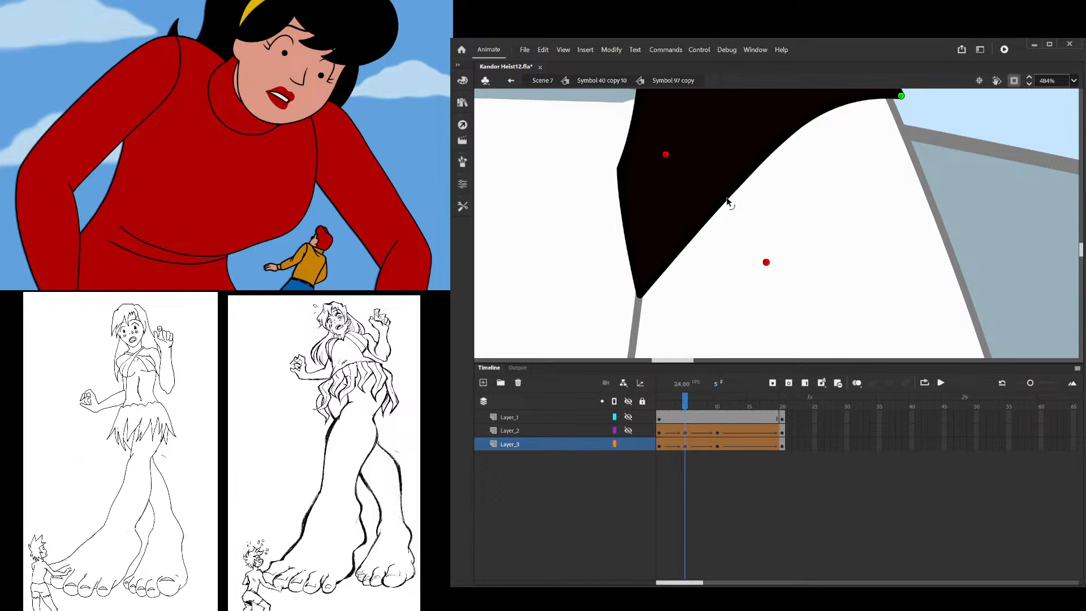
Smooth the black part's leg edge at frame 5, bend it inward into a curve, and show all layers again
click(656, 161)
click(456, 208)
click(543, 348)
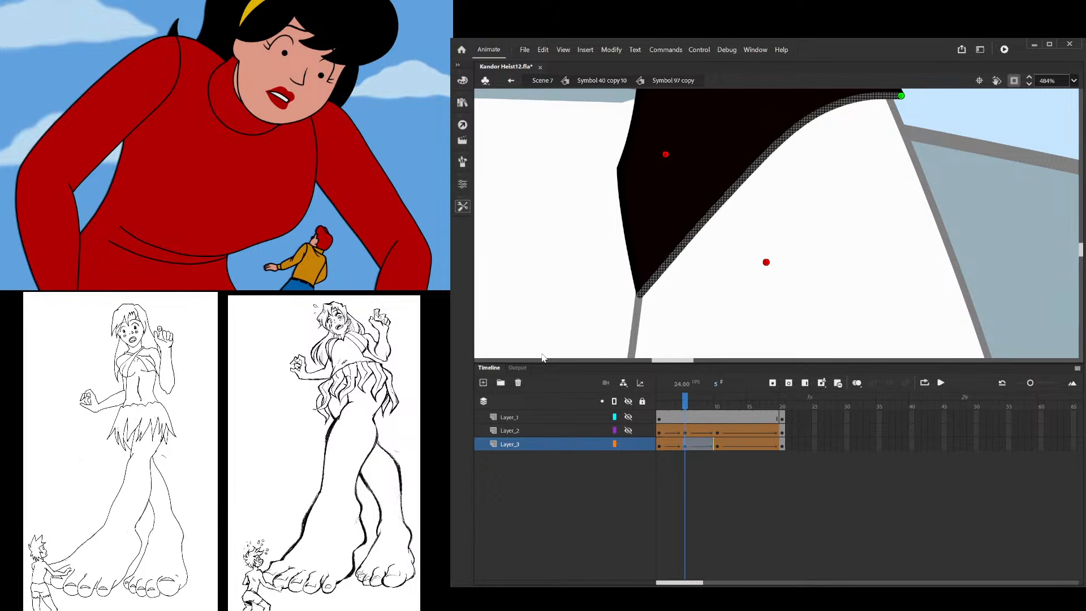
click(543, 353)
click(542, 352)
click(870, 175)
drag(818, 163, 756, 154)
click(628, 402)
click(628, 402)
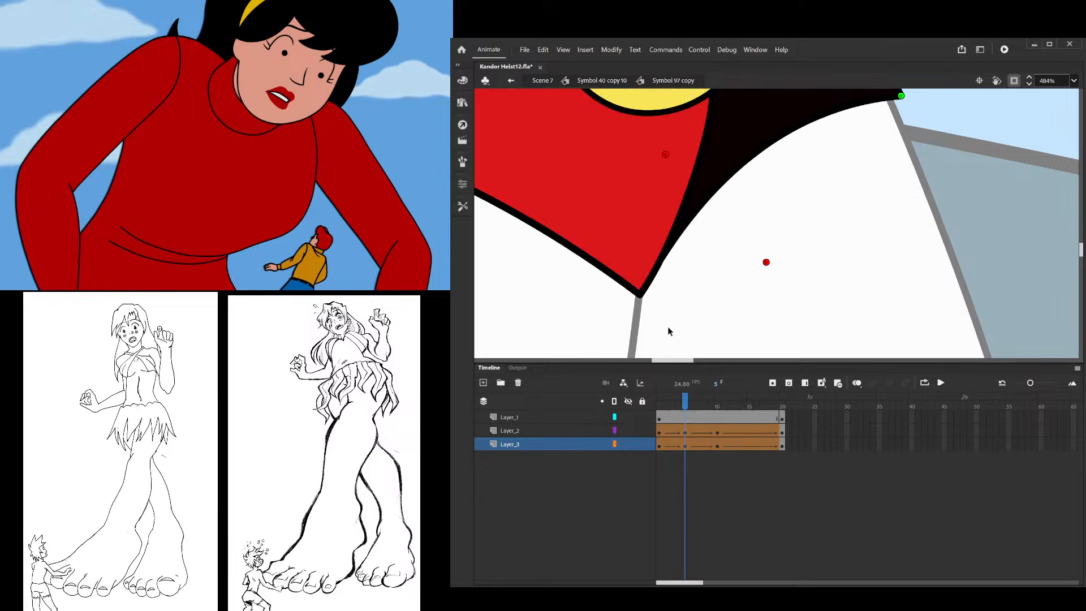
Combine the red part's fill and outline on Layer_2 at frame 5 into a single object
scroll(675, 322, down, 5)
mouse_move(694, 404)
mouse_down()
mouse_move(656, 403)
mouse_move(716, 406)
mouse_move(668, 412)
mouse_move(685, 405)
mouse_up()
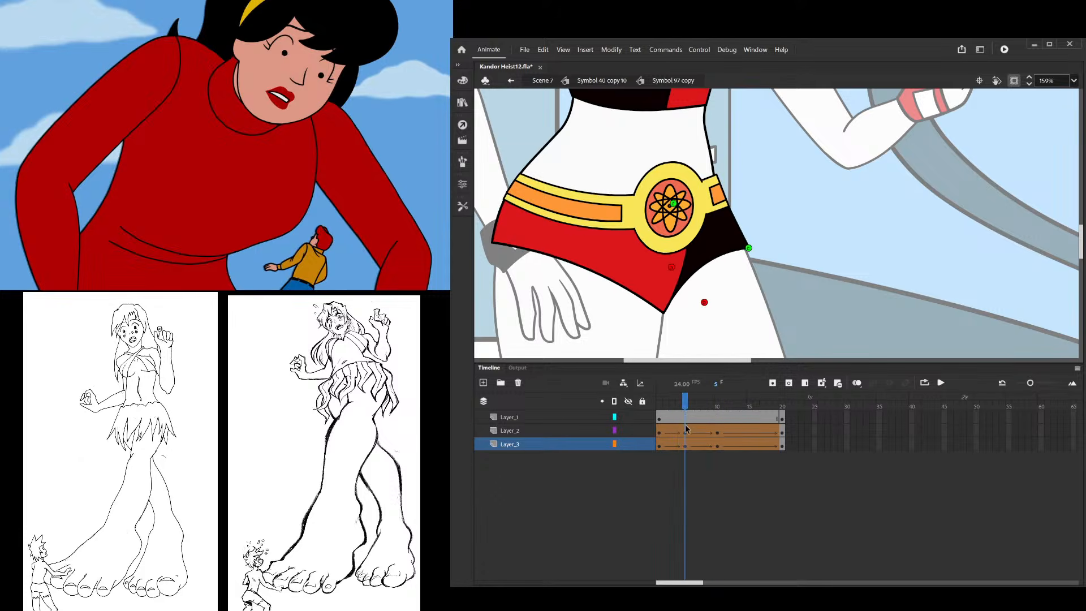
click(667, 291)
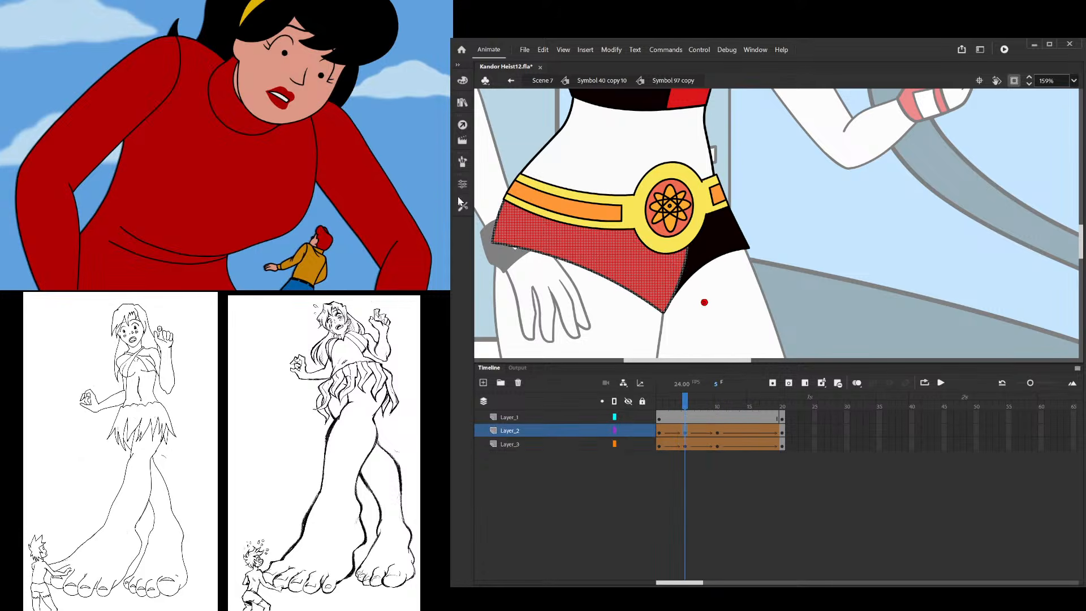
key(ctrl+g)
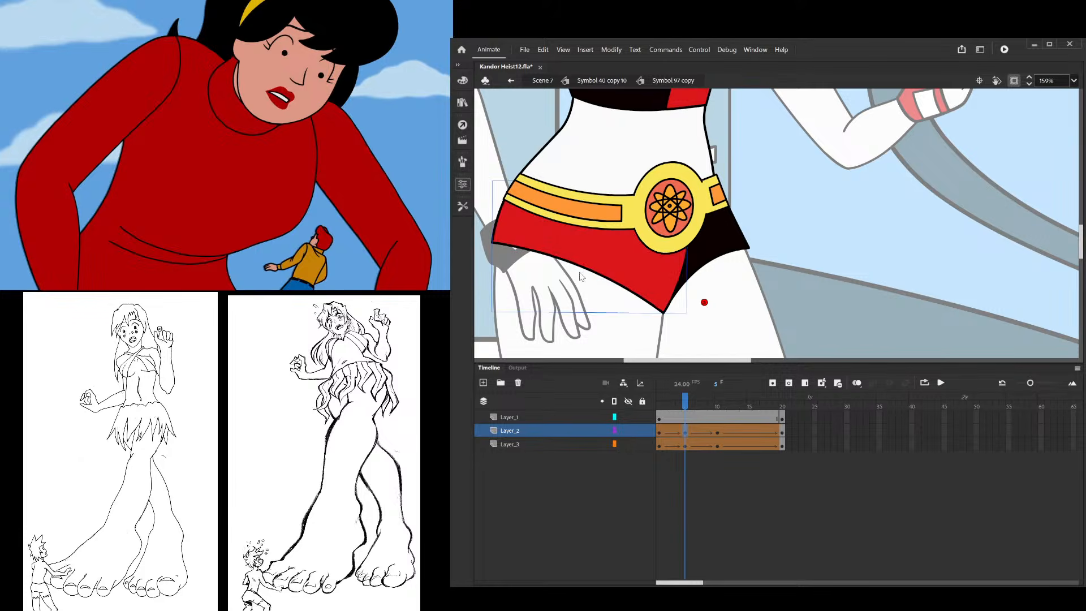
drag(688, 408, 684, 436)
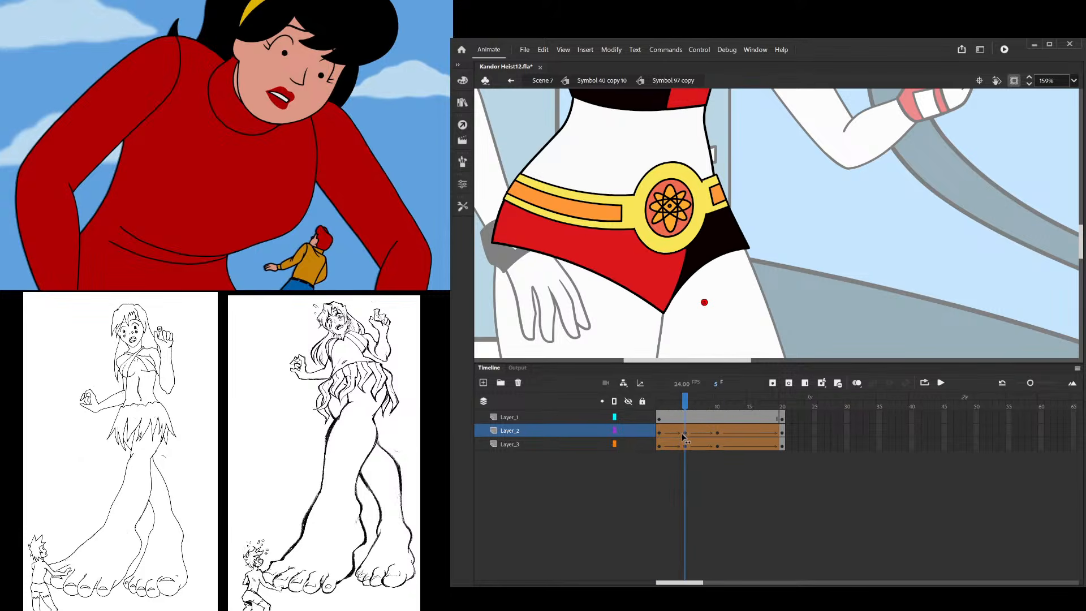
Isolate Layer_3 at frame 5 and move the inner shape hint to the black part's lower tip
click(709, 258)
click(627, 401)
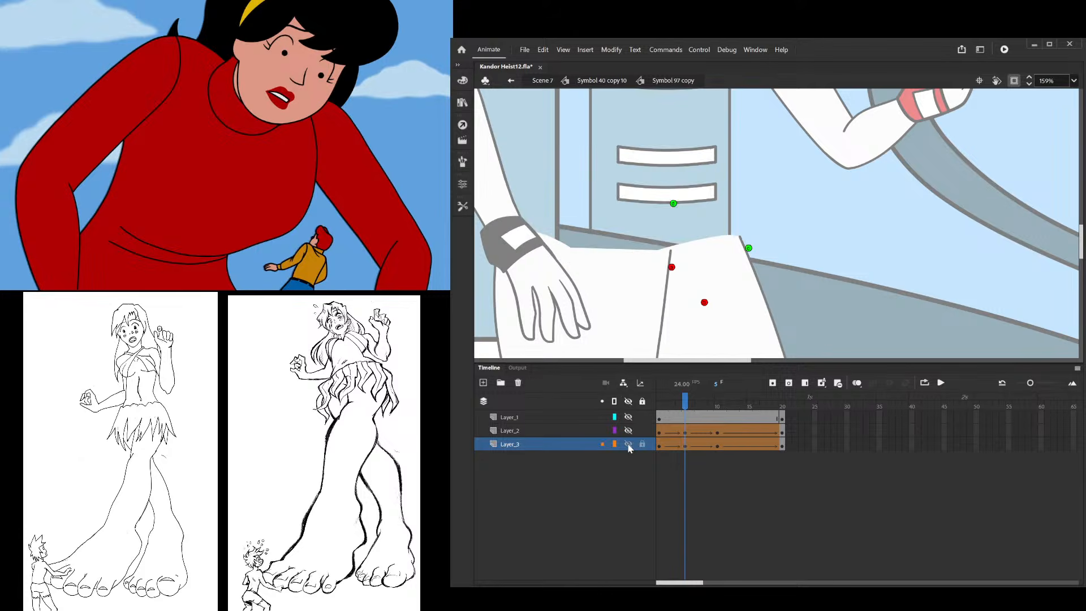
click(629, 446)
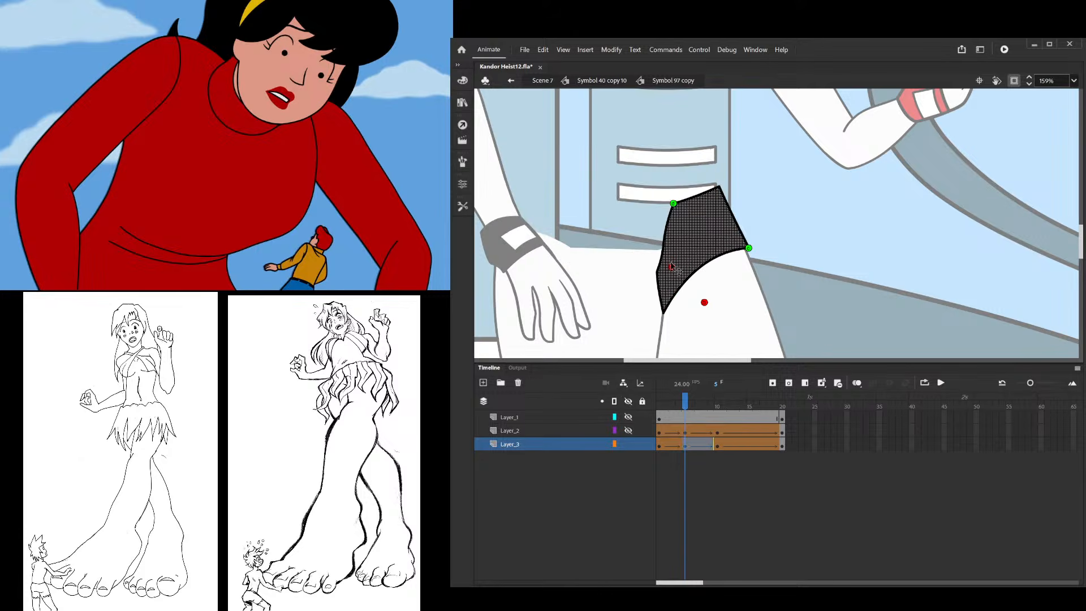
drag(672, 266, 663, 313)
Align the black part's shape hints with its outer lower corner at frame 5 and its lower tip at frame 10
mouse_move(700, 406)
mouse_down()
mouse_move(691, 407)
mouse_move(718, 412)
mouse_up()
drag(703, 302, 718, 301)
drag(719, 401, 685, 405)
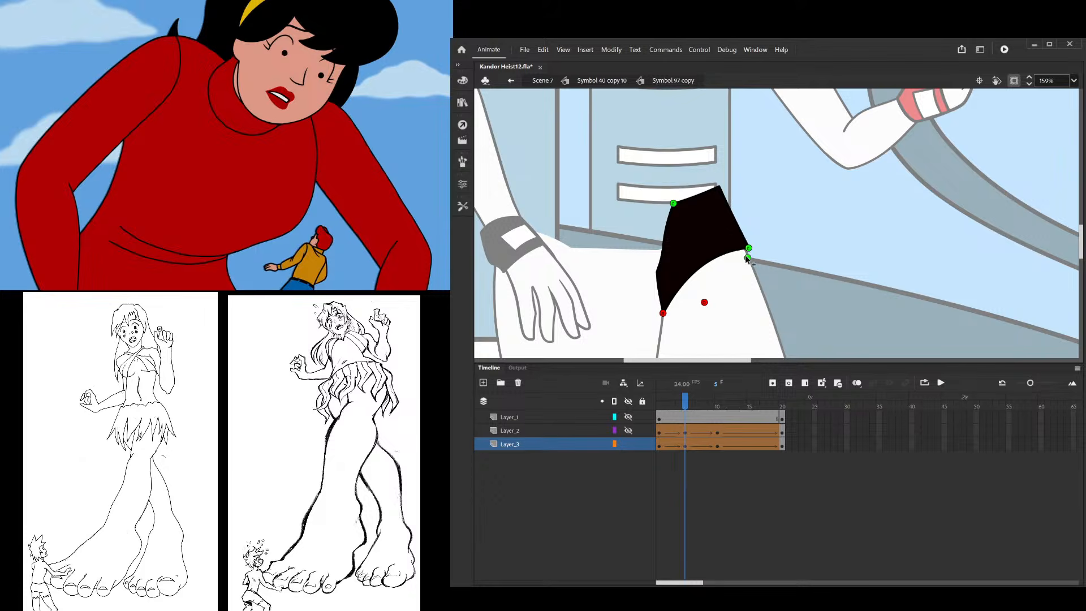
drag(747, 258, 749, 249)
drag(683, 415, 718, 411)
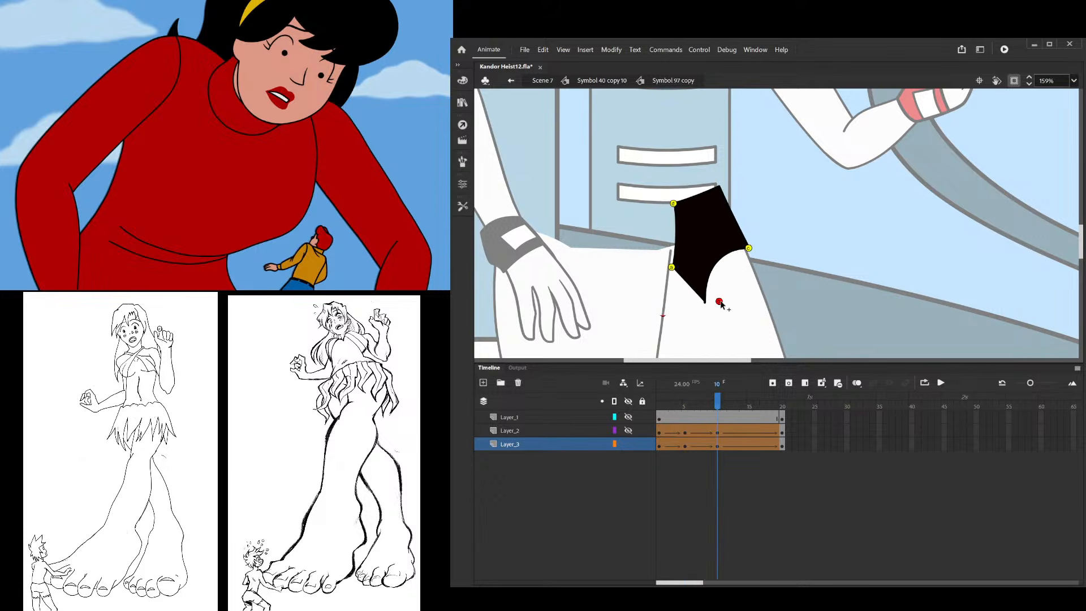
drag(720, 302, 704, 302)
Try moving the black part's outer-corner shape hint to its top corner at frame 5, and preview with all layers shown
mouse_move(719, 401)
mouse_down()
mouse_move(685, 405)
mouse_move(722, 417)
mouse_up()
drag(718, 403, 685, 406)
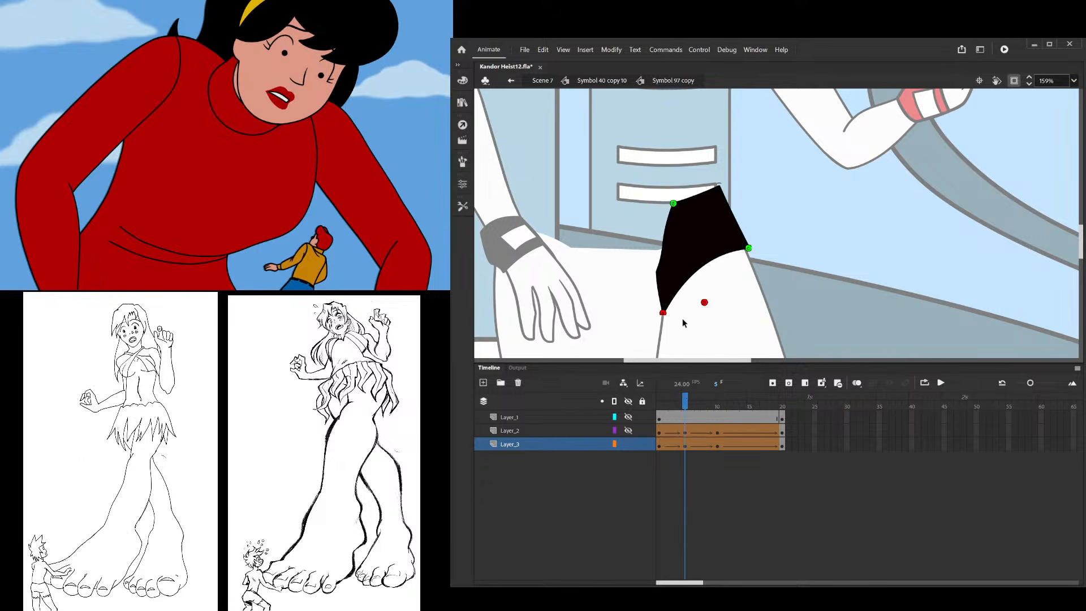
drag(750, 249, 720, 186)
drag(688, 406, 660, 430)
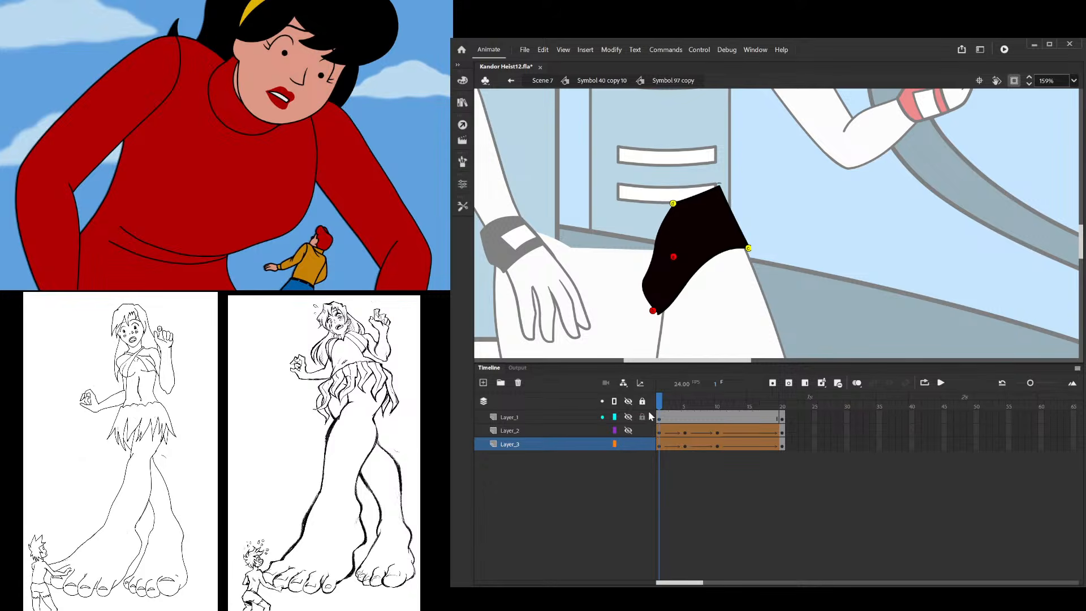
click(630, 402)
click(630, 401)
drag(659, 403, 688, 408)
scroll(727, 312, down, 5)
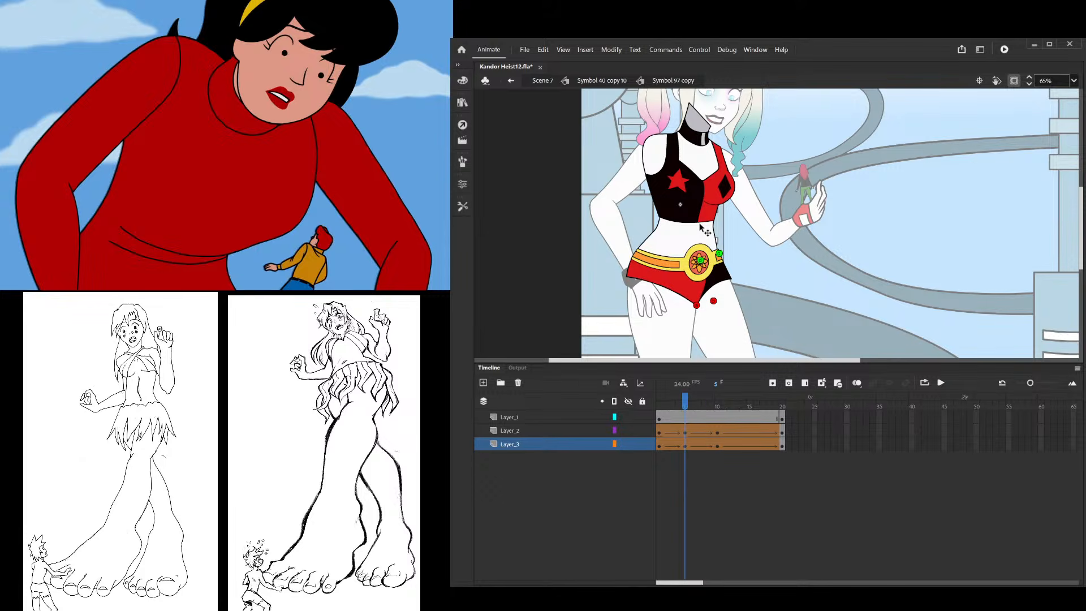
scroll(689, 296, up, 3)
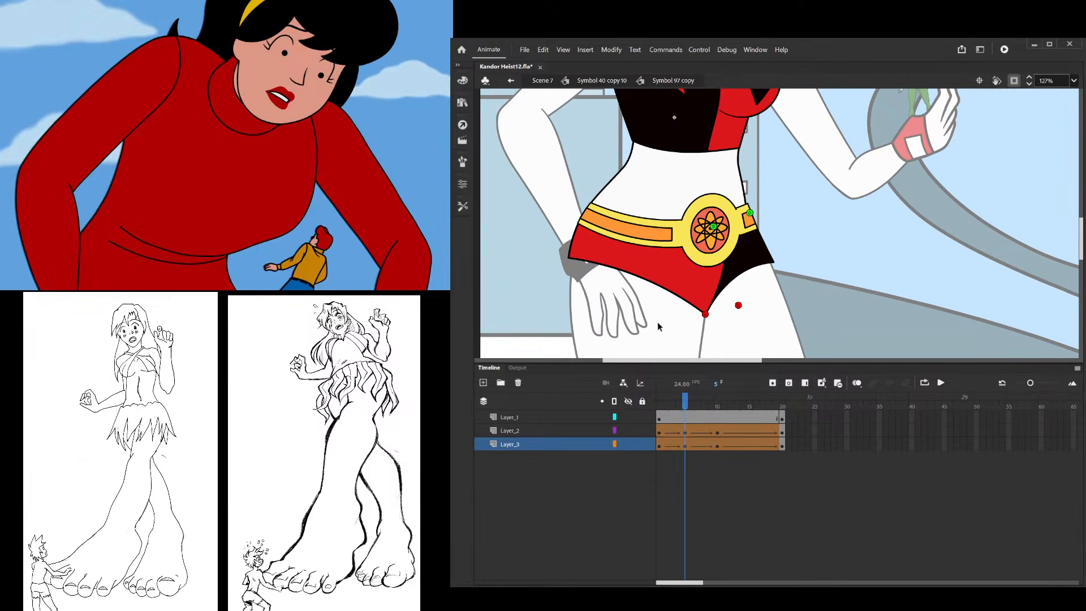
drag(684, 399, 659, 400)
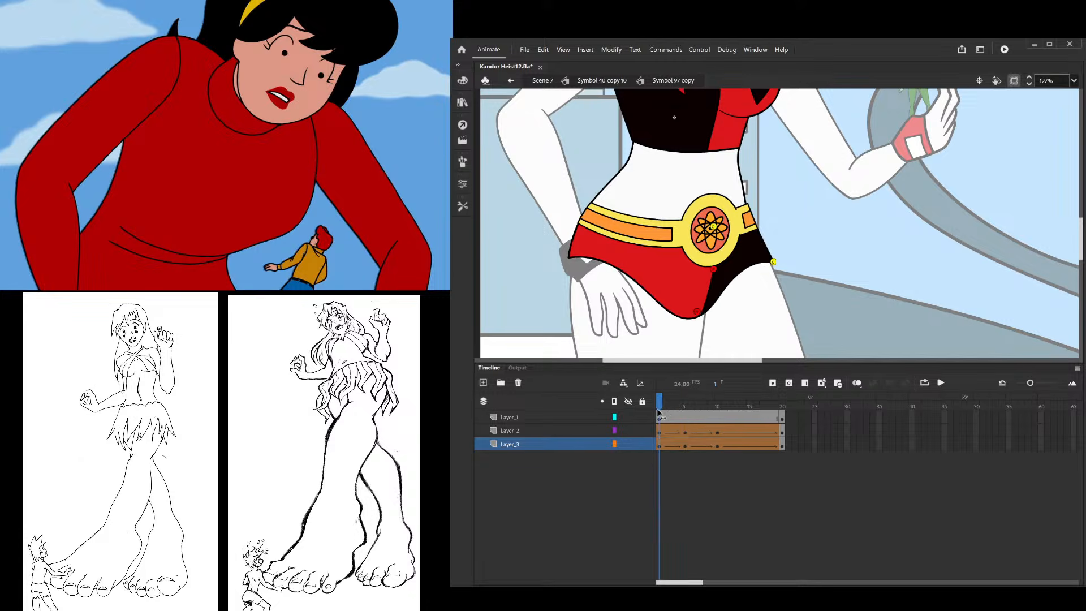
Select the black part's Layer_3 keyframe at frame 1 and isolate that layer
click(762, 262)
scroll(737, 304, up, 2)
click(720, 279)
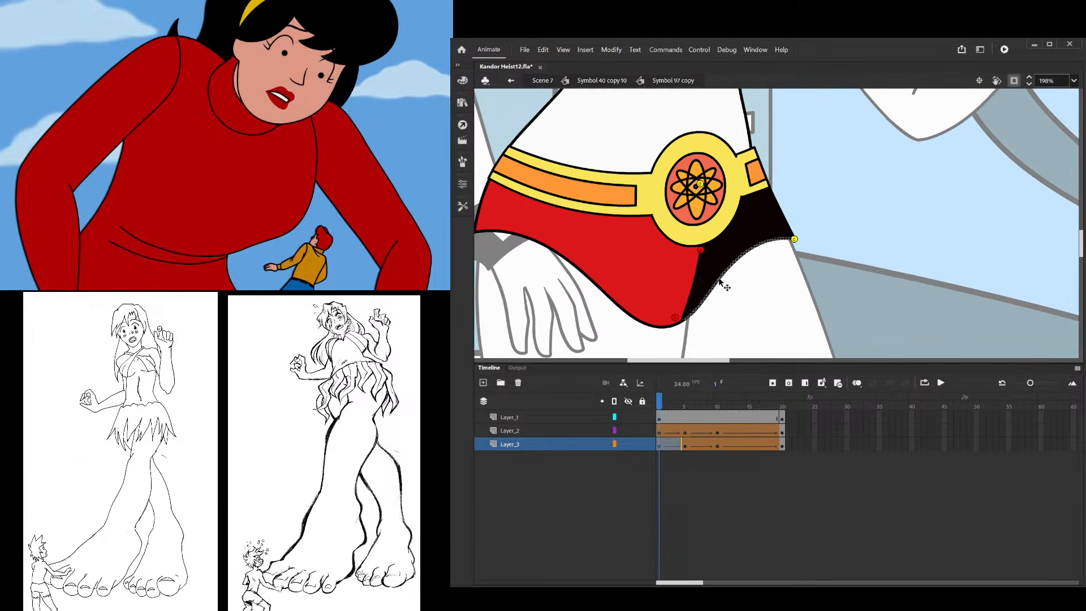
scroll(725, 306, up, 2)
mouse_move(672, 402)
mouse_down()
mouse_move(686, 401)
mouse_move(660, 401)
mouse_up()
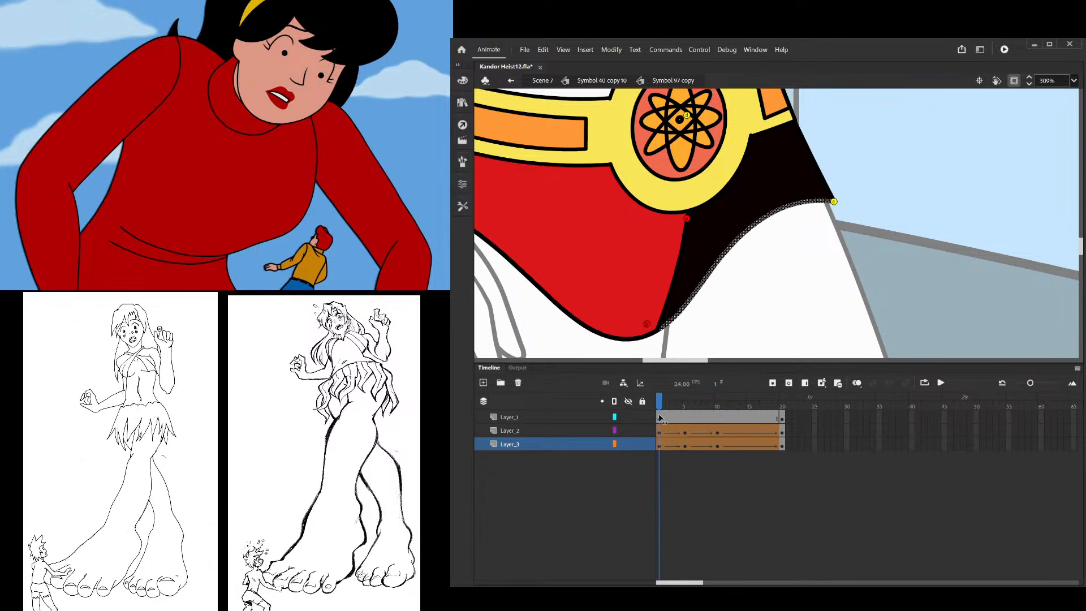
click(659, 446)
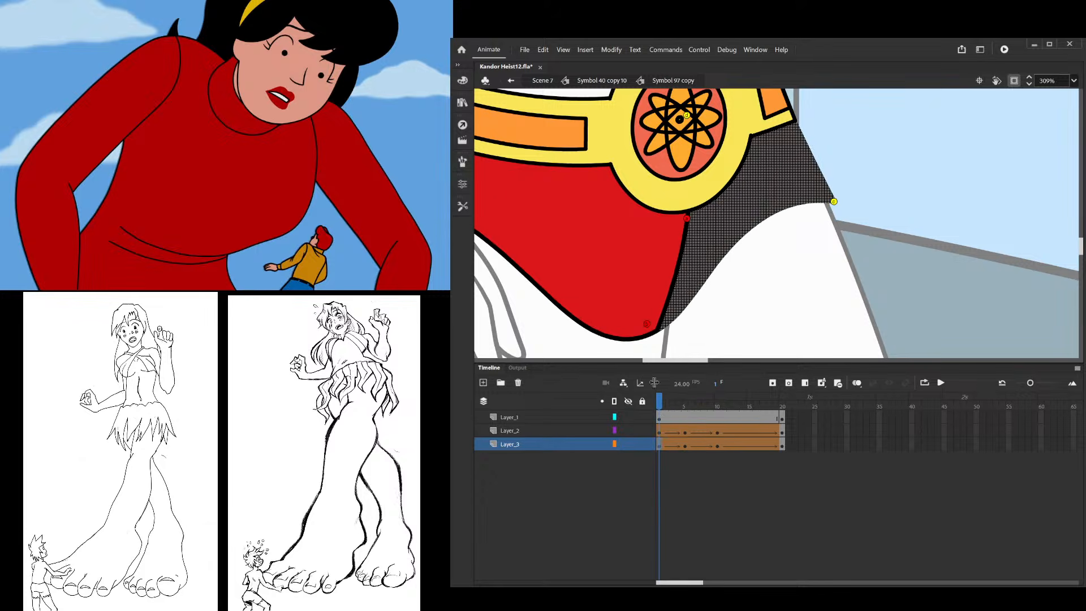
click(628, 401)
click(628, 444)
mouse_move(660, 402)
mouse_down()
mouse_move(685, 410)
mouse_move(659, 413)
mouse_up()
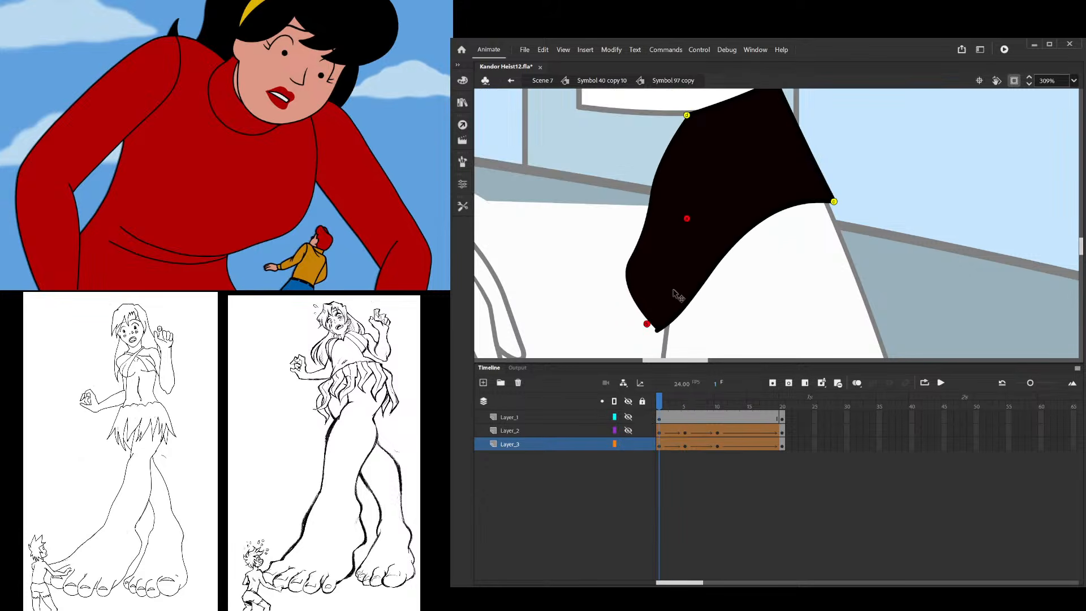
Try moving the shape hint inside the black part to its top corner at frame 1
scroll(691, 246, up, 1)
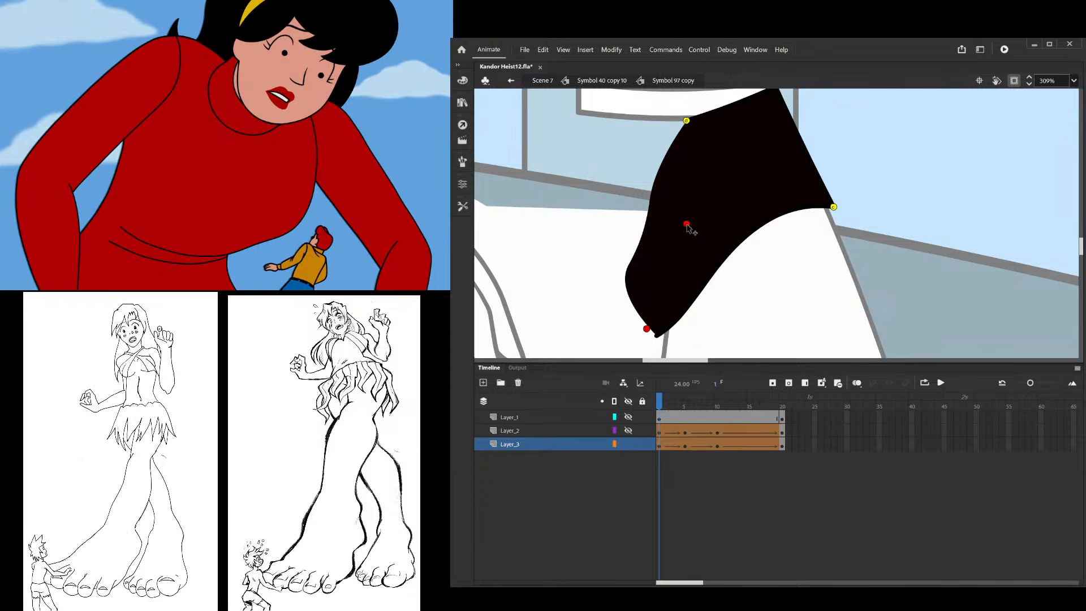
drag(687, 224, 779, 88)
scroll(771, 206, down, 2)
scroll(771, 169, up, 1)
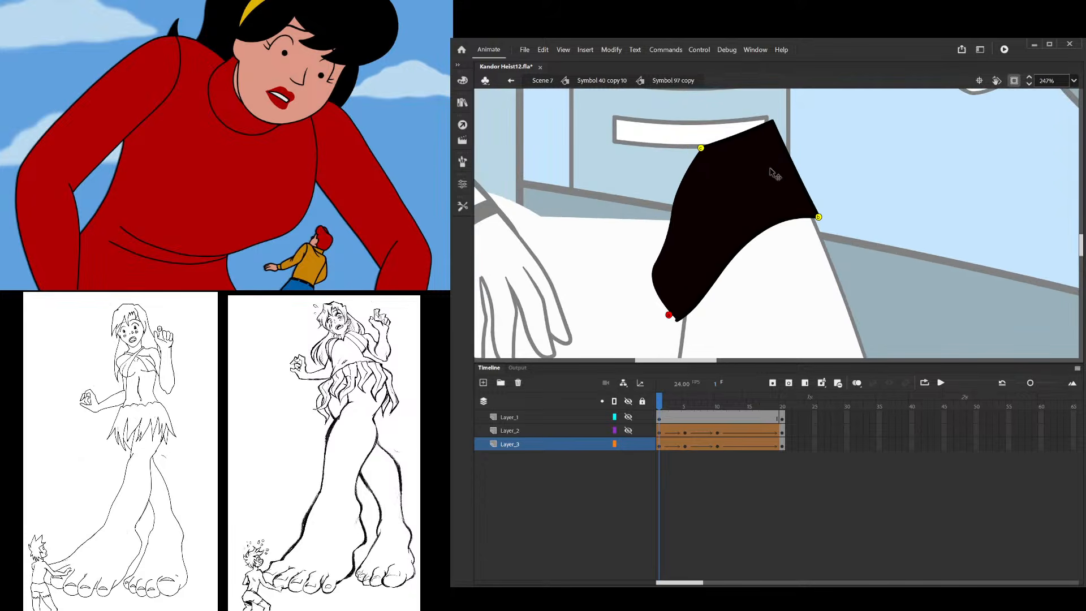
key(ctrl+shift+h)
Move the shape hint from the black part's top corner to its outer lower corner at frames 5 and 10, and show all layers
click(666, 403)
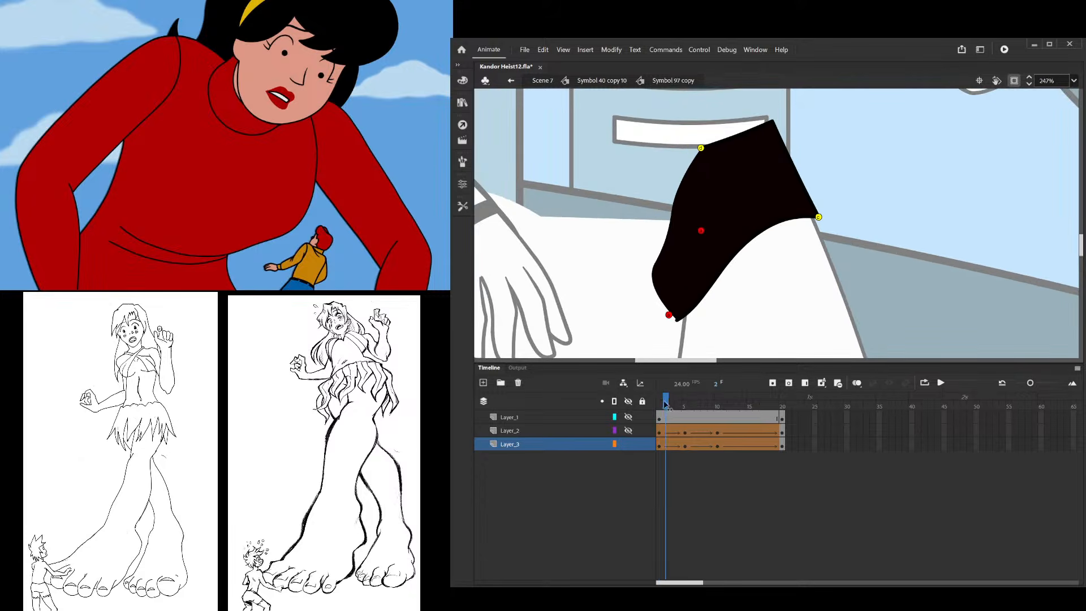
drag(666, 403, 686, 407)
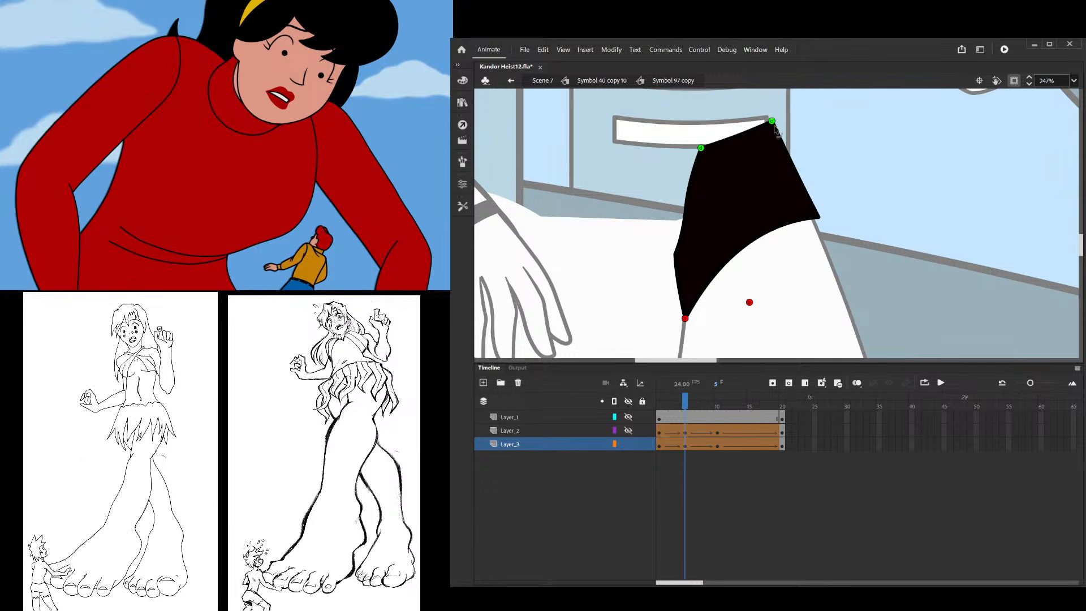
drag(771, 121, 820, 218)
drag(687, 409, 719, 419)
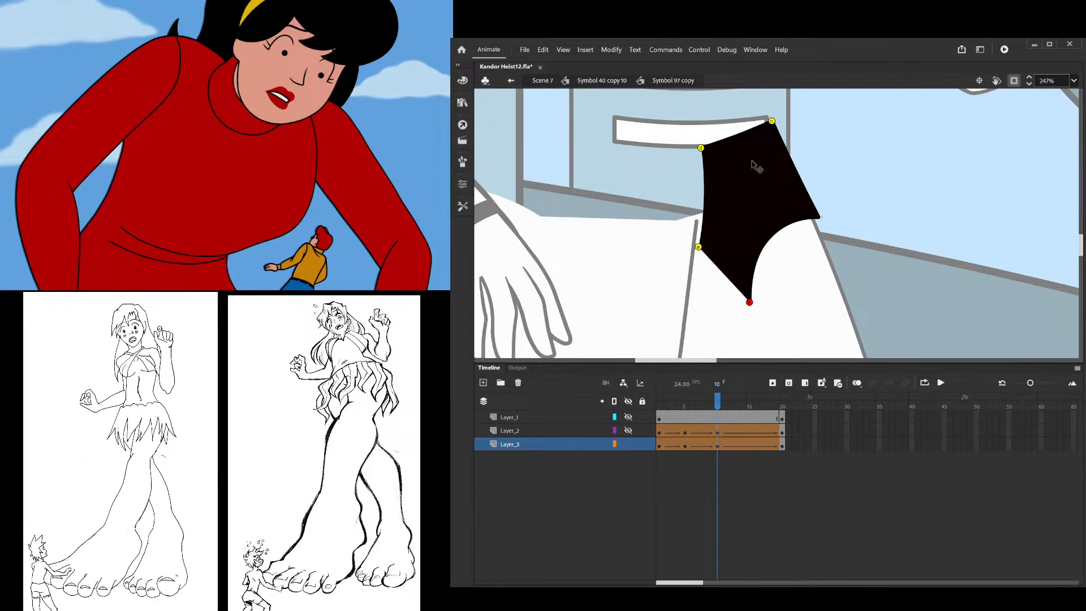
drag(772, 121, 818, 218)
drag(720, 402, 693, 416)
click(628, 402)
click(628, 401)
Place the red part's shape hint on its lower tip at frames 5 and 10
drag(687, 422, 684, 418)
click(676, 298)
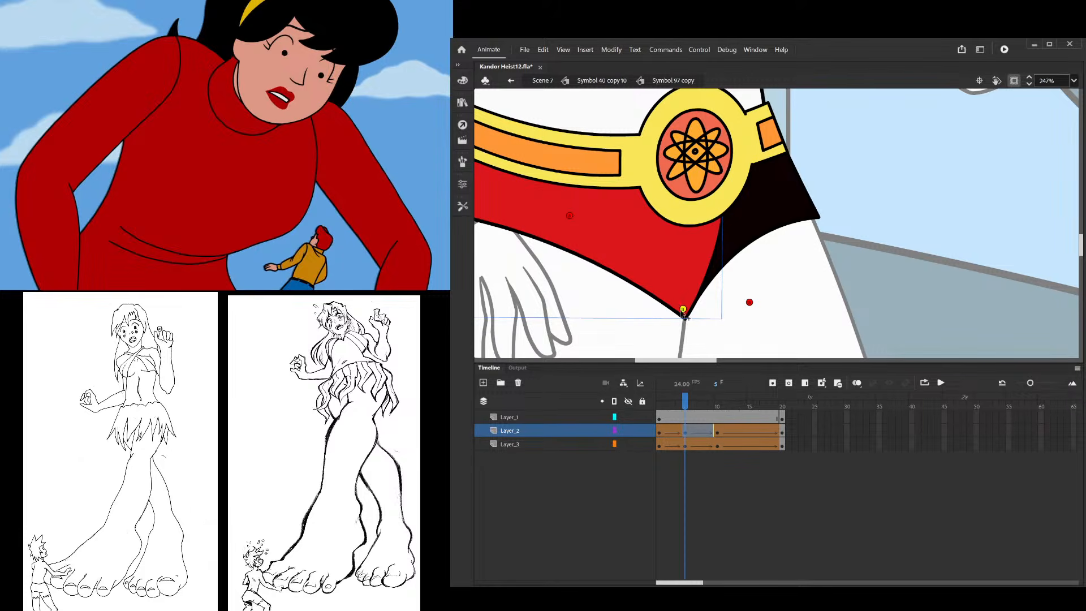
click(711, 407)
drag(709, 406, 717, 406)
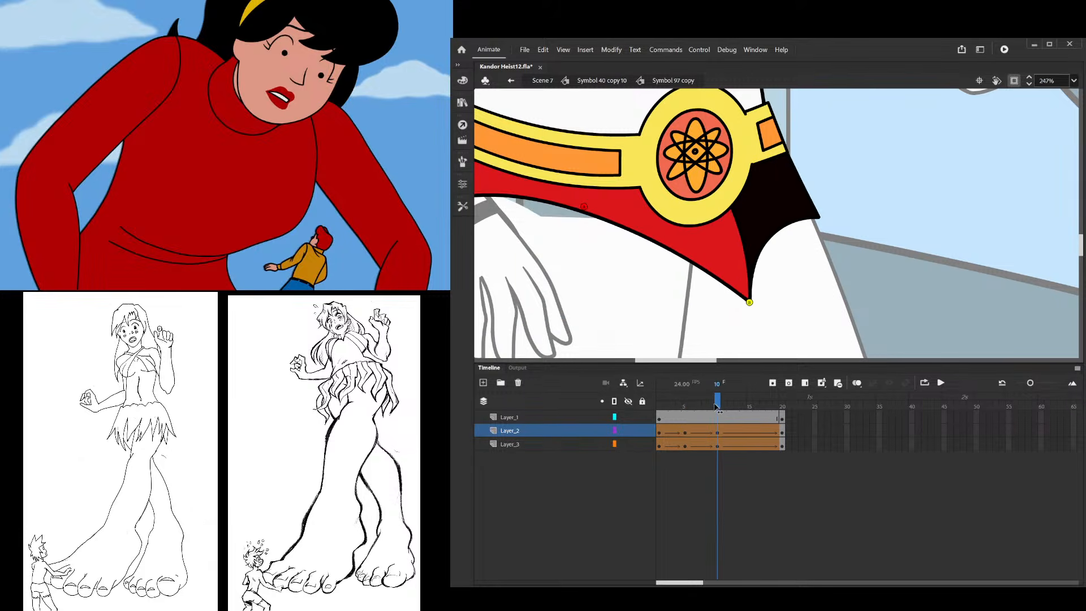
click(748, 303)
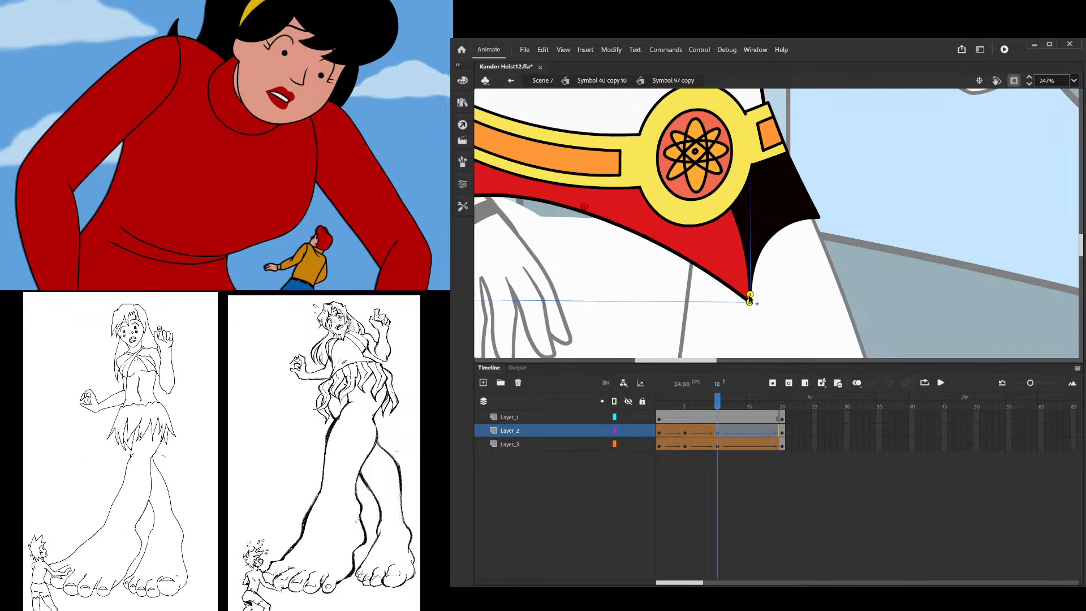
scroll(749, 304, down, 1)
drag(720, 403, 685, 406)
scroll(684, 284, up, 2)
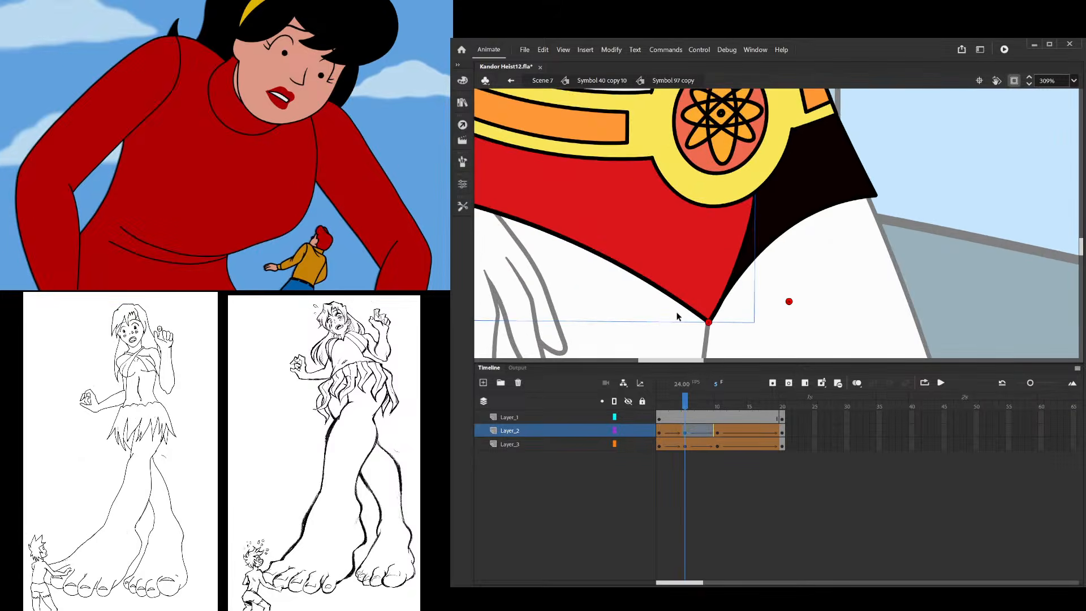
Isolate Layer_2, fit the shape hint to the red part's lower tip at frame 10, and show all layers again
click(628, 401)
click(628, 430)
mouse_move(680, 416)
mouse_down()
mouse_move(719, 411)
mouse_move(685, 422)
mouse_up()
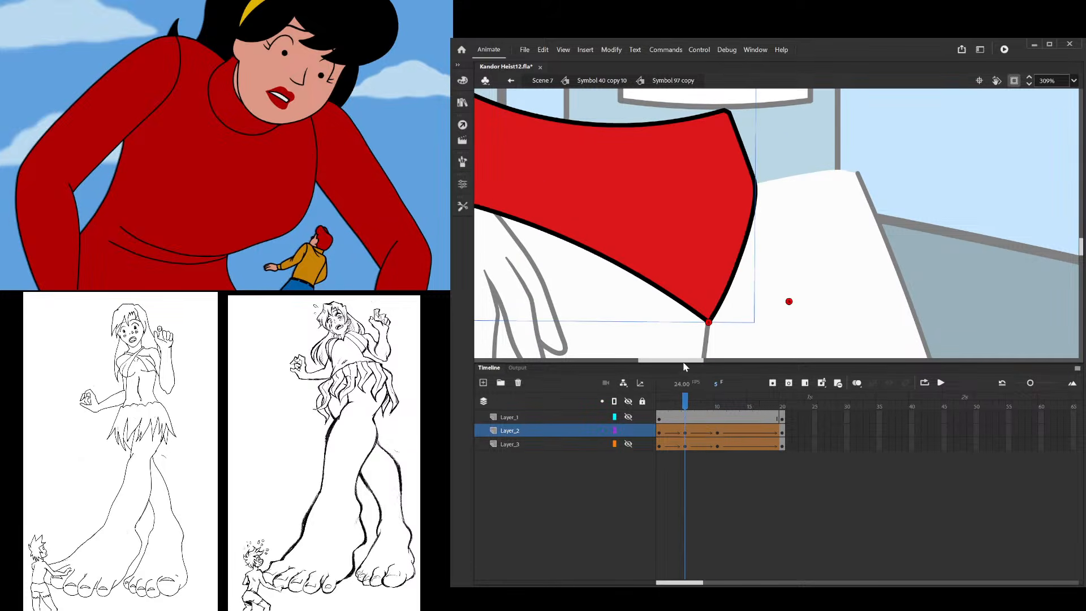
click(686, 433)
scroll(702, 259, down, 2)
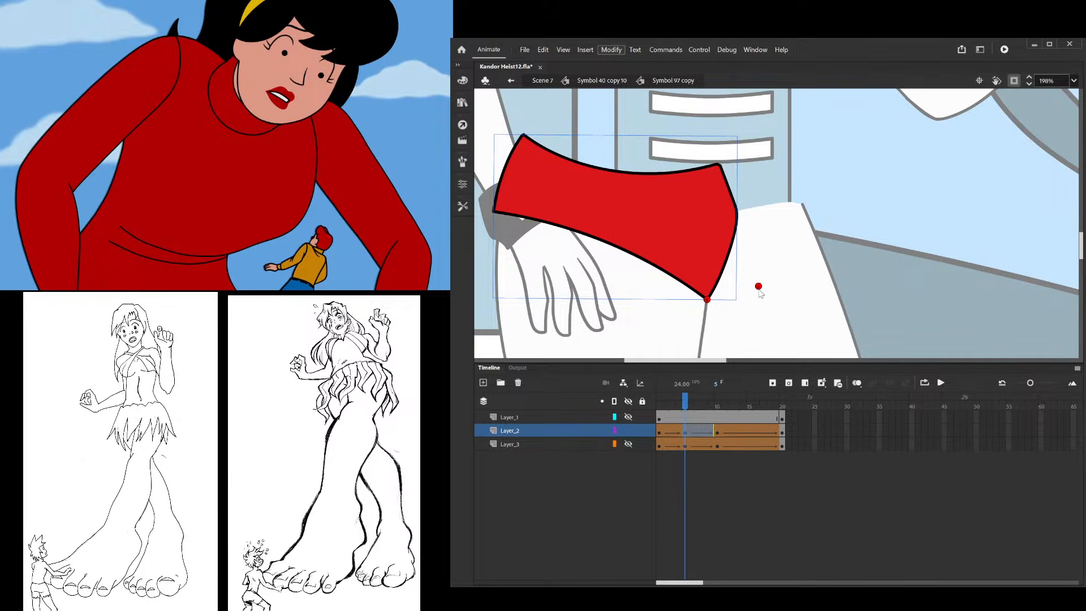
drag(686, 403, 718, 407)
scroll(771, 302, up, 5)
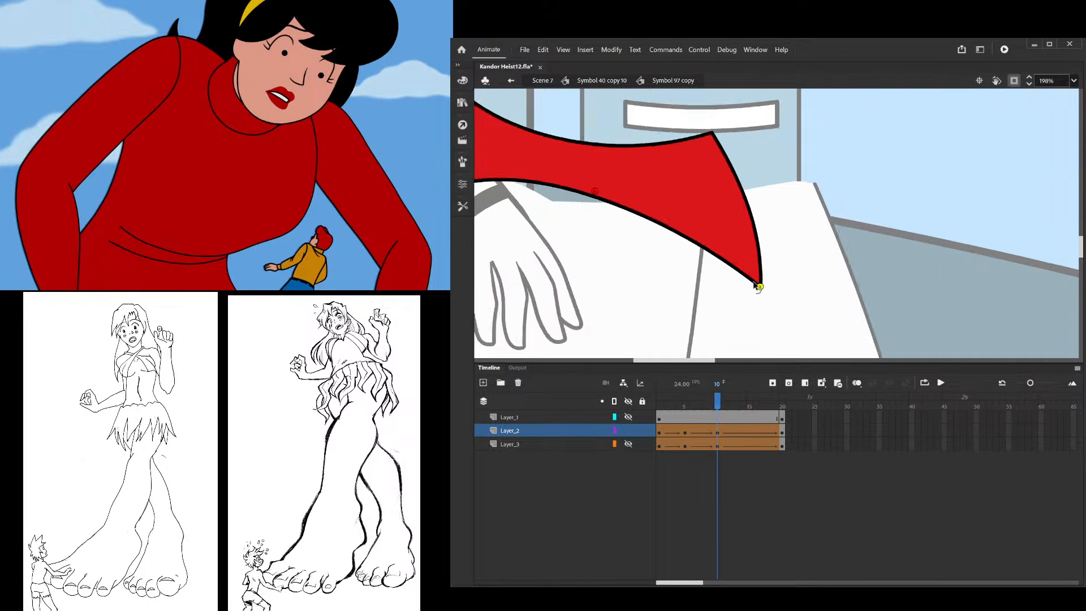
drag(767, 302, 762, 292)
scroll(762, 291, down, 5)
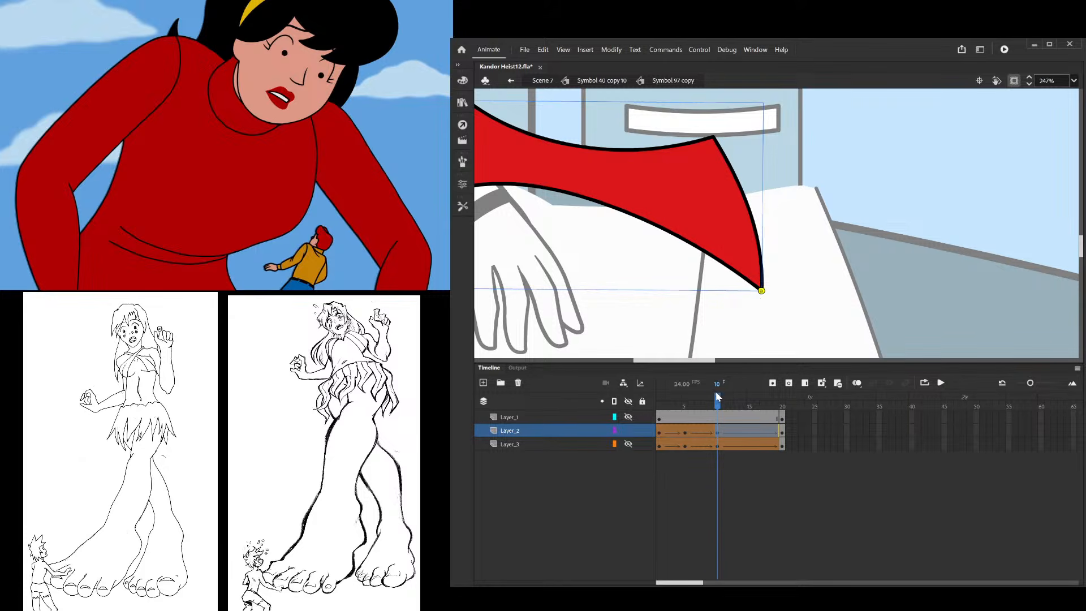
drag(719, 400, 660, 425)
click(627, 402)
Select the shorts' black part at frame 1 and isolate its layer, Layer_3, by hiding the other layers
key(ctrl+2)
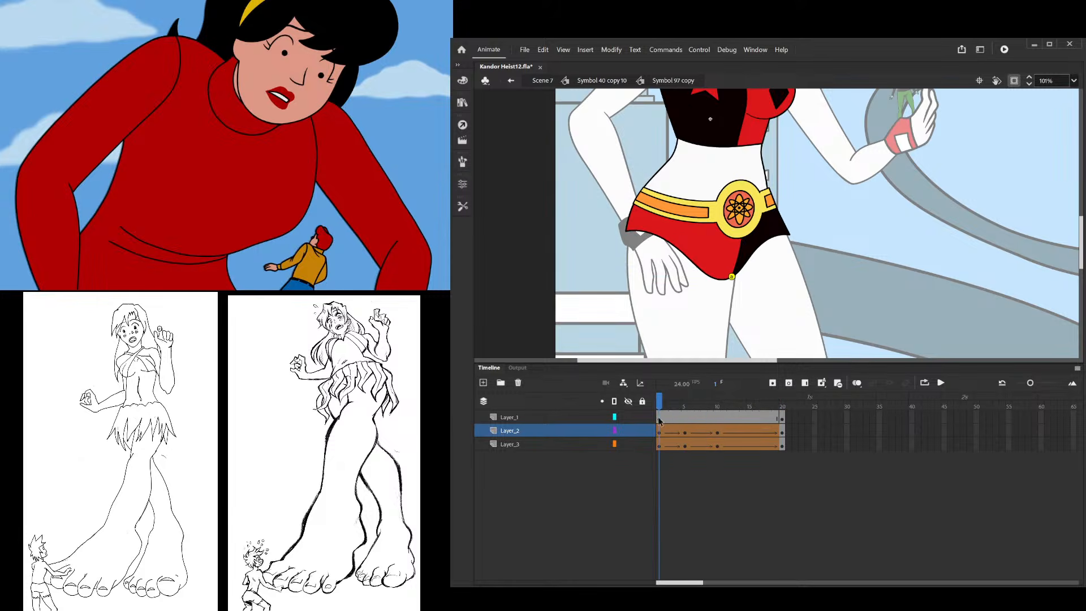
scroll(759, 275, up, 3)
click(765, 196)
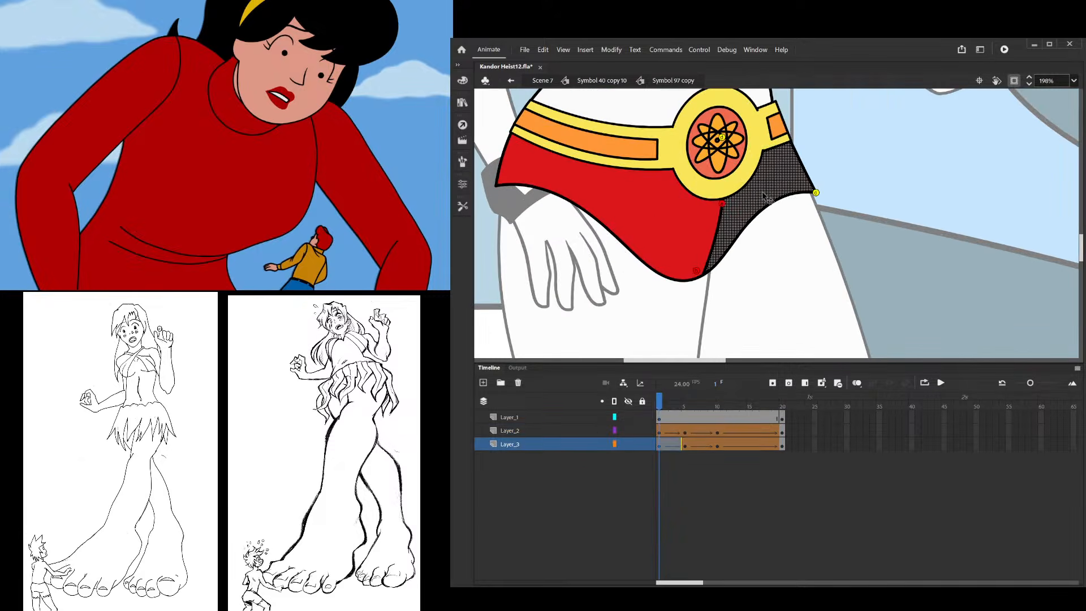
click(628, 401)
click(628, 444)
Add another shape hint to the black part at frame 5 and place it on the upper outer corner at frames 5 and 10
mouse_move(660, 417)
mouse_down()
mouse_move(718, 409)
mouse_move(686, 411)
mouse_up()
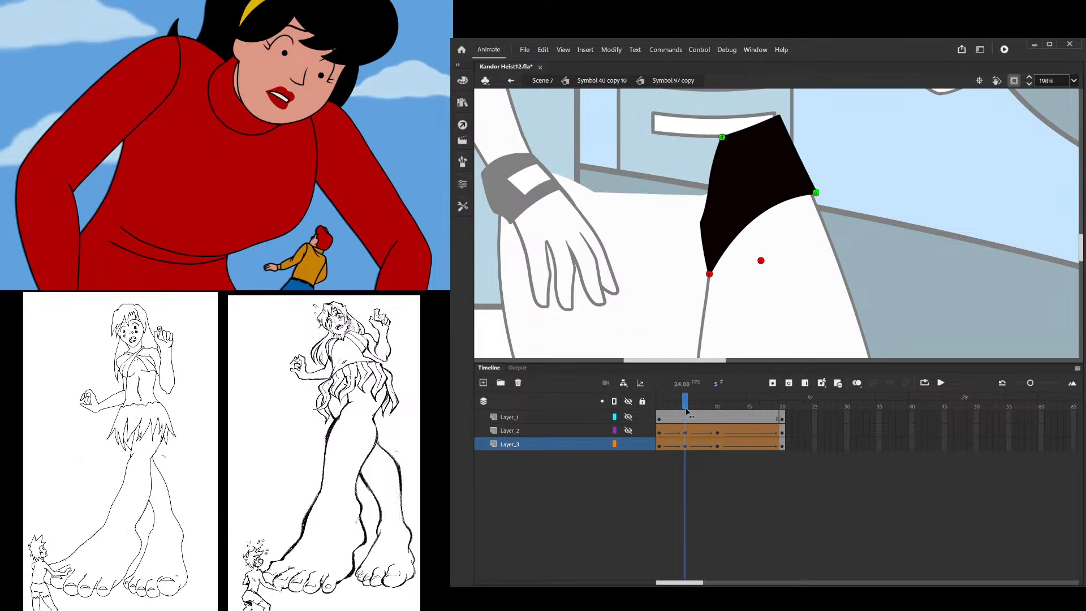
click(782, 159)
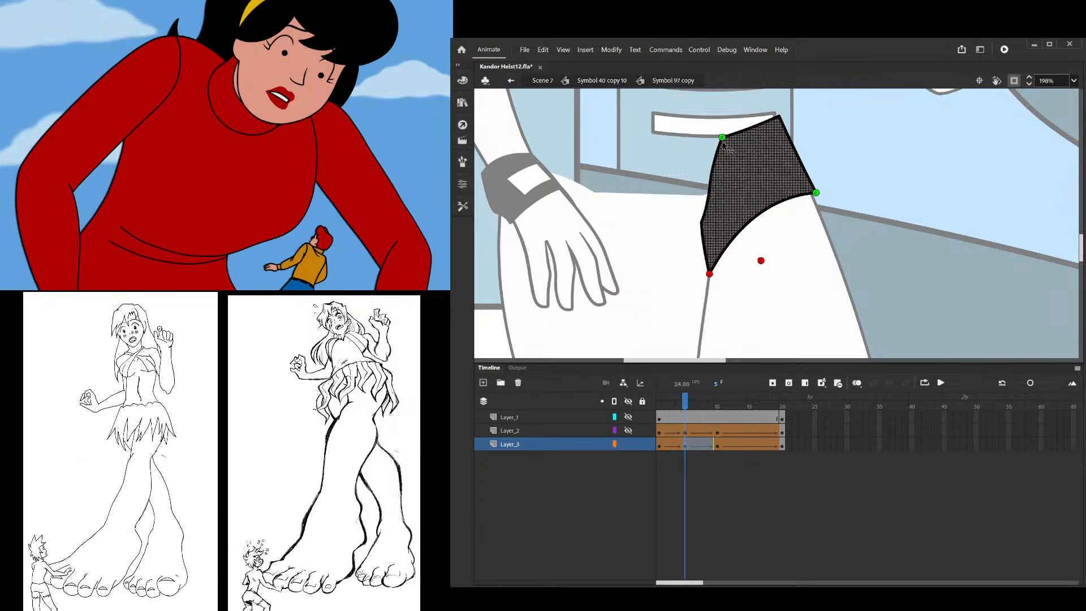
click(604, 50)
click(867, 248)
drag(761, 261, 781, 117)
drag(688, 398, 720, 404)
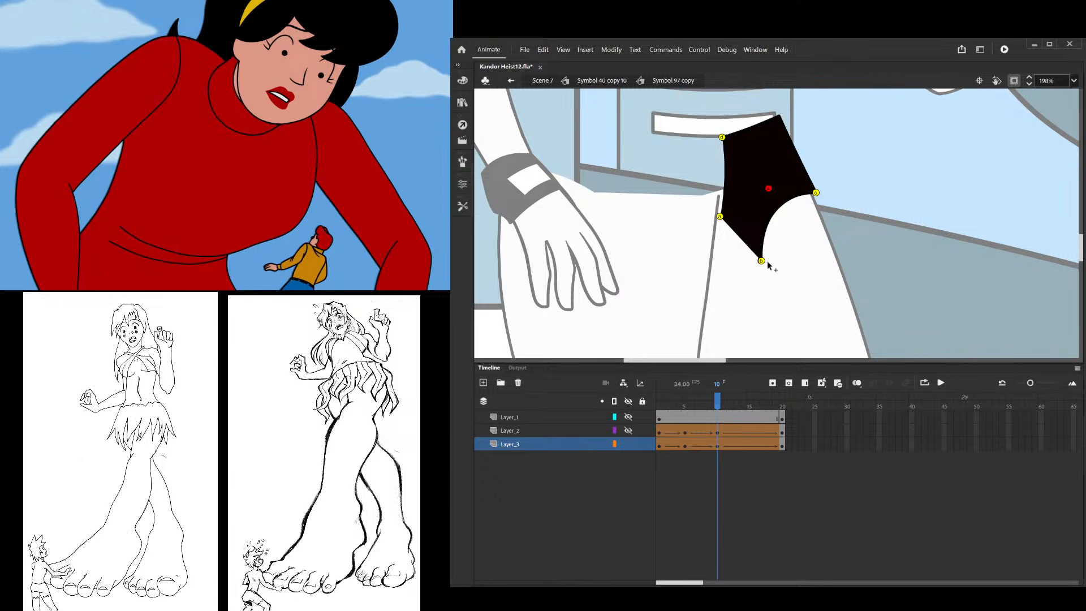
drag(764, 261, 779, 116)
drag(719, 400, 659, 408)
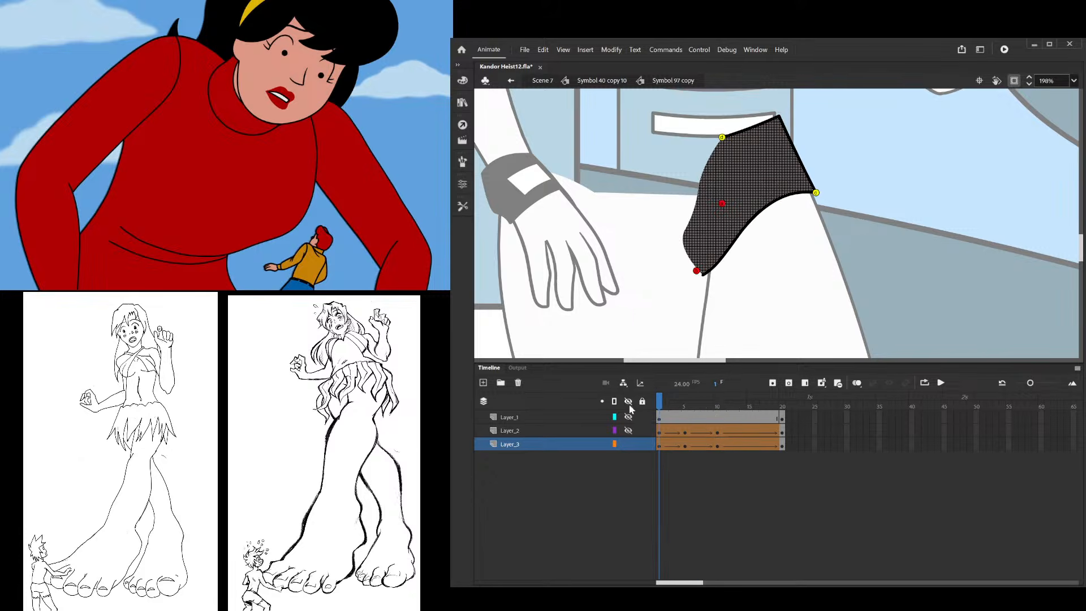
Return to Scene 7 and play the walk from frame 89 to review the shorts' motion
click(543, 80)
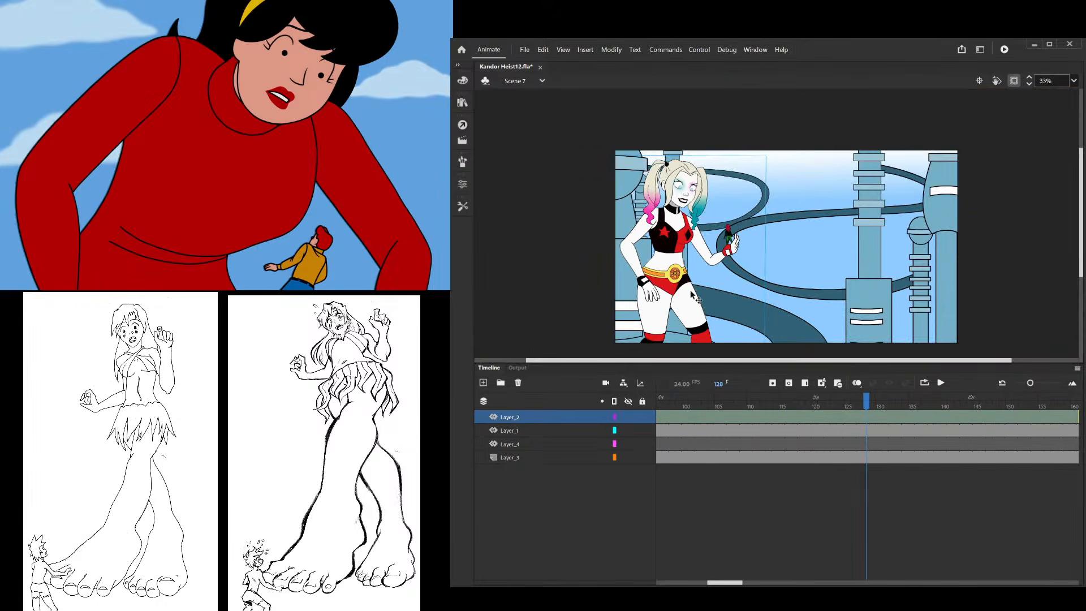
drag(687, 399, 776, 409)
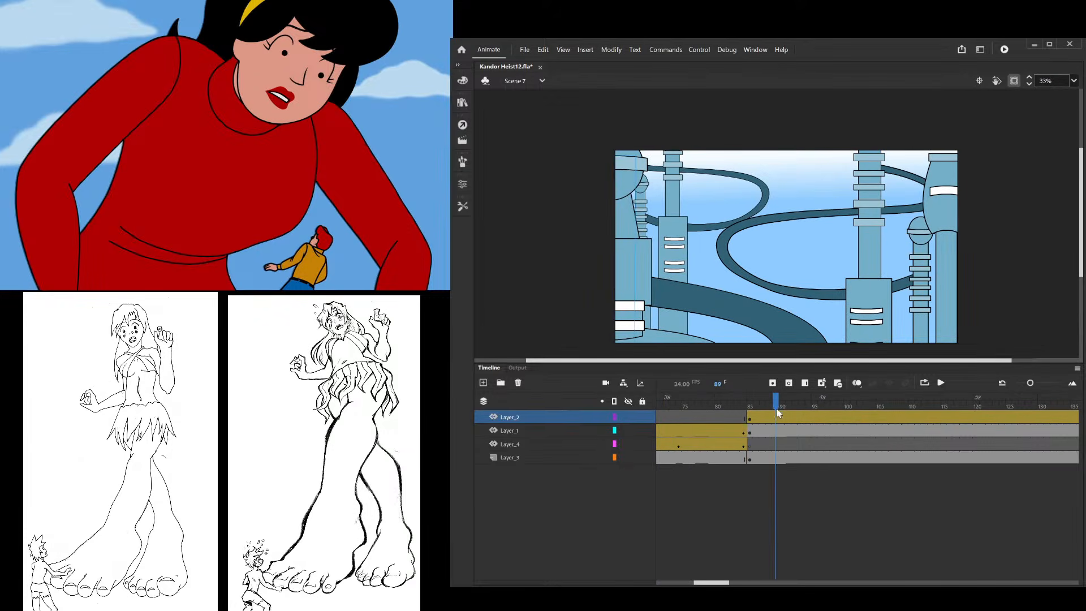
key(Return)
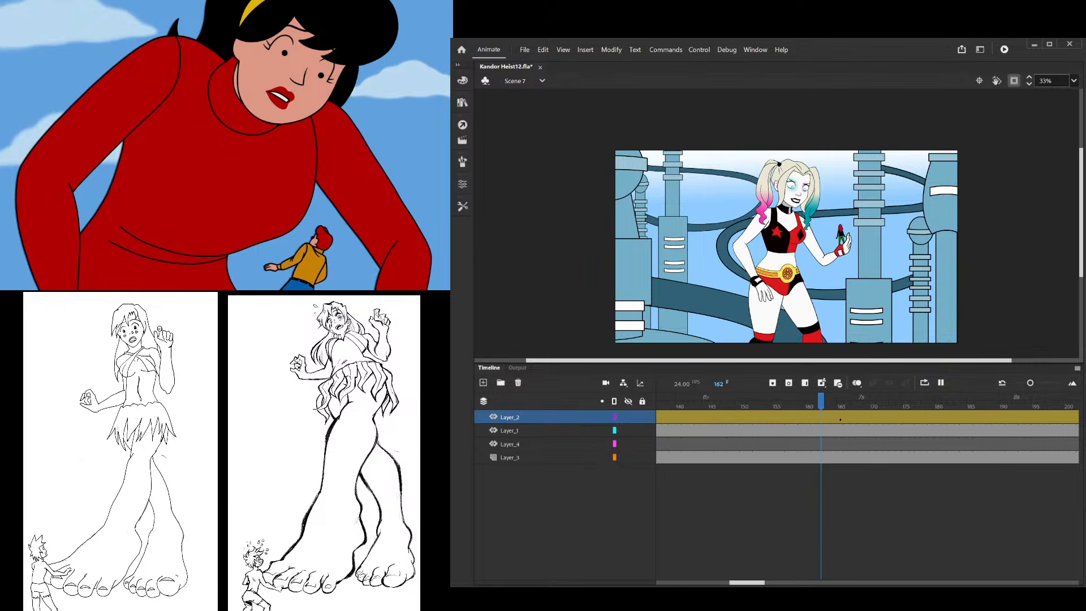
click(783, 417)
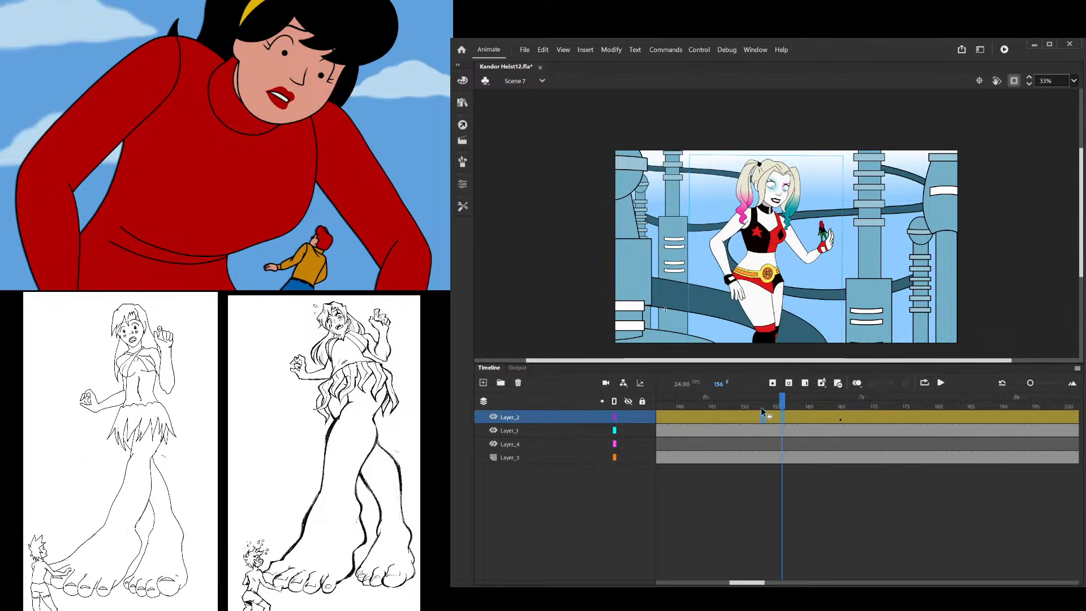
Open Symbol 97 copy 2 from Harley's pose after the walk and remove all frames after frame 1 on its three layers
drag(783, 403, 849, 433)
scroll(809, 300, up, 3)
double_click(773, 277)
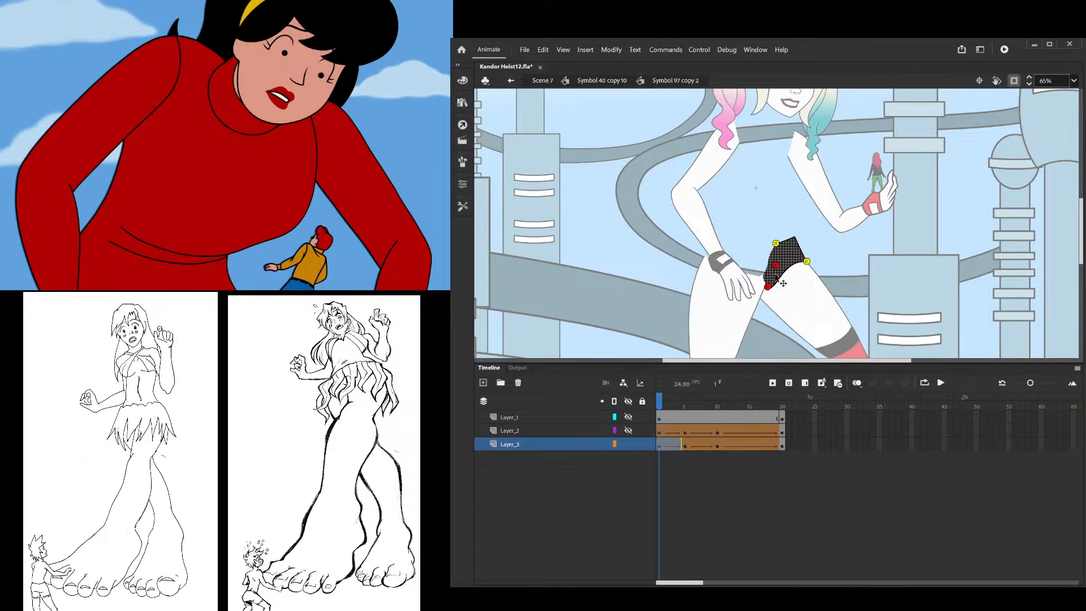
double_click(784, 280)
click(705, 443)
drag(703, 437, 666, 443)
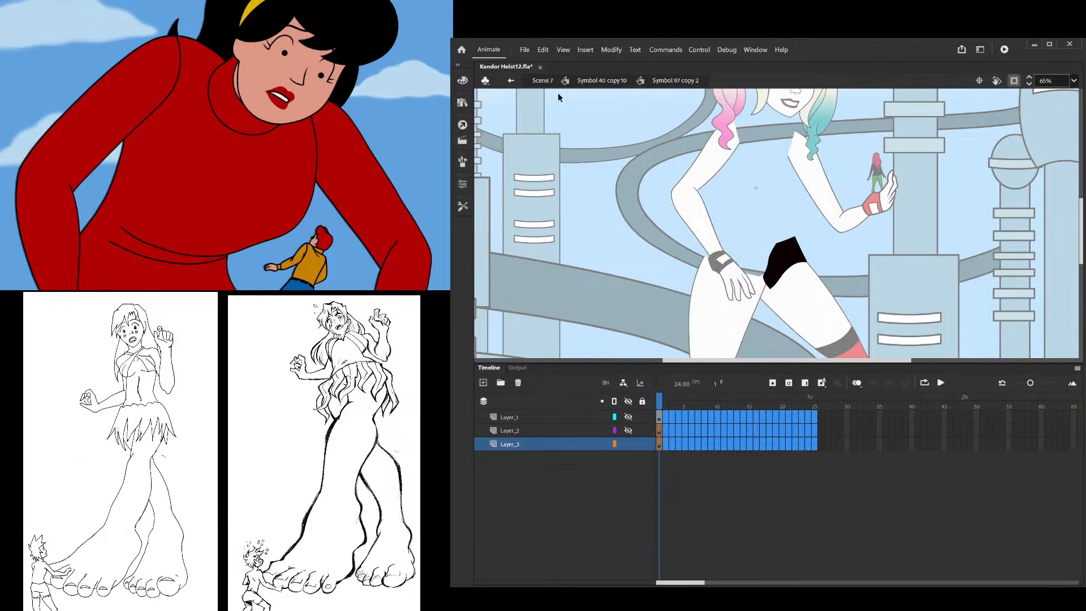
Return to Scene 7 and play it from frame 85 and again from frame 1 to check the walk and final pose
click(543, 81)
drag(866, 402, 704, 408)
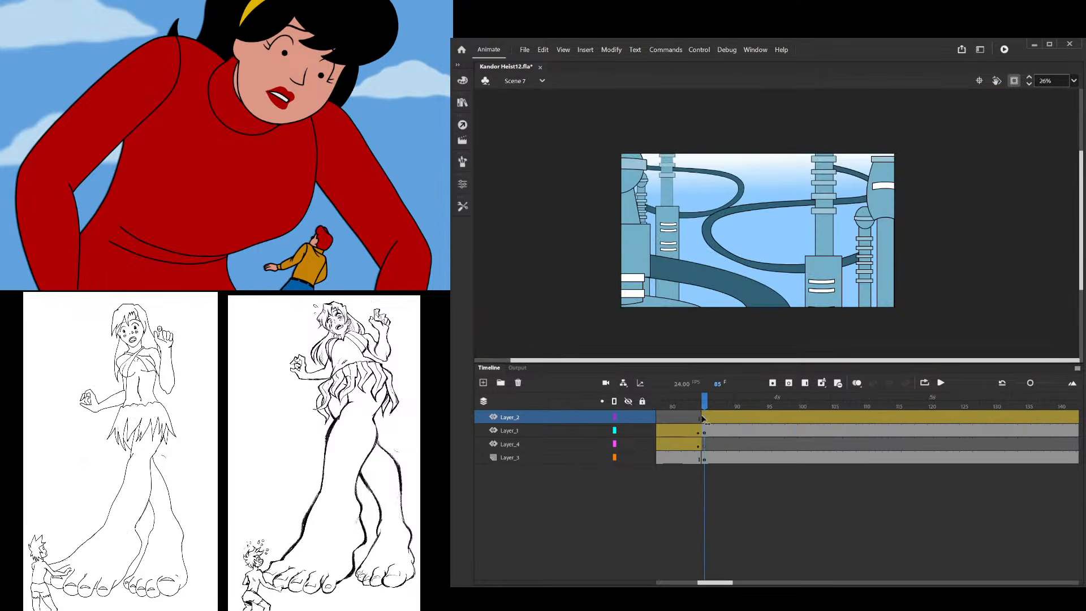
key(Return)
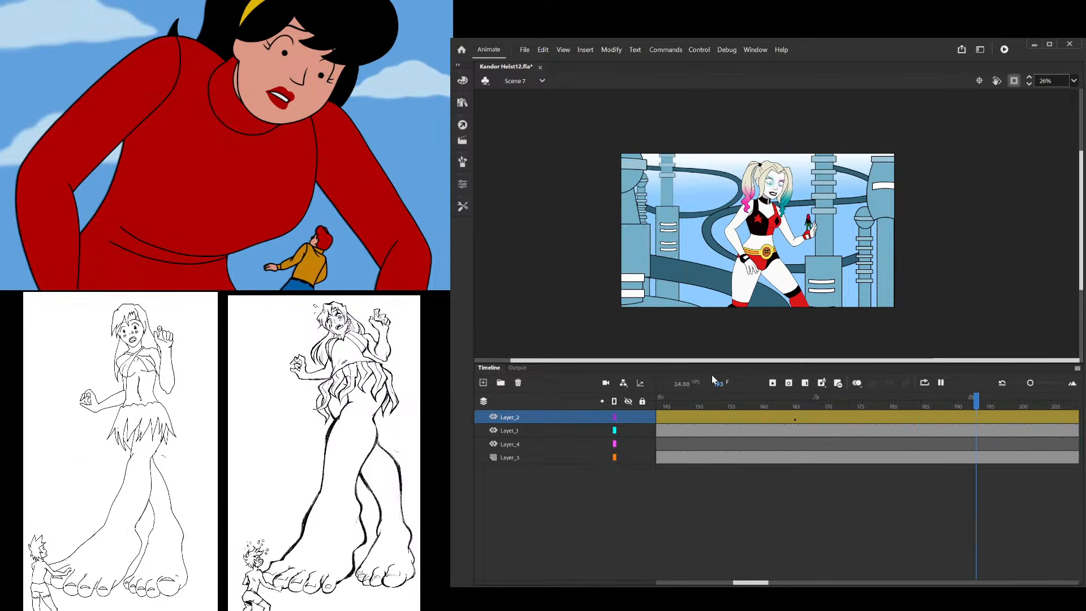
drag(717, 402, 498, 441)
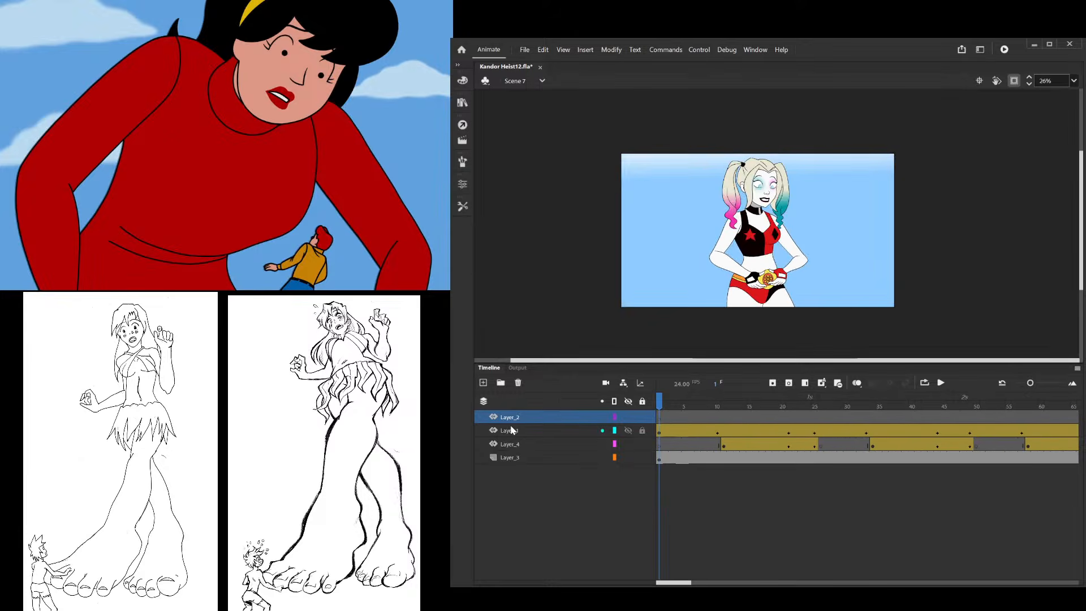
key(Return)
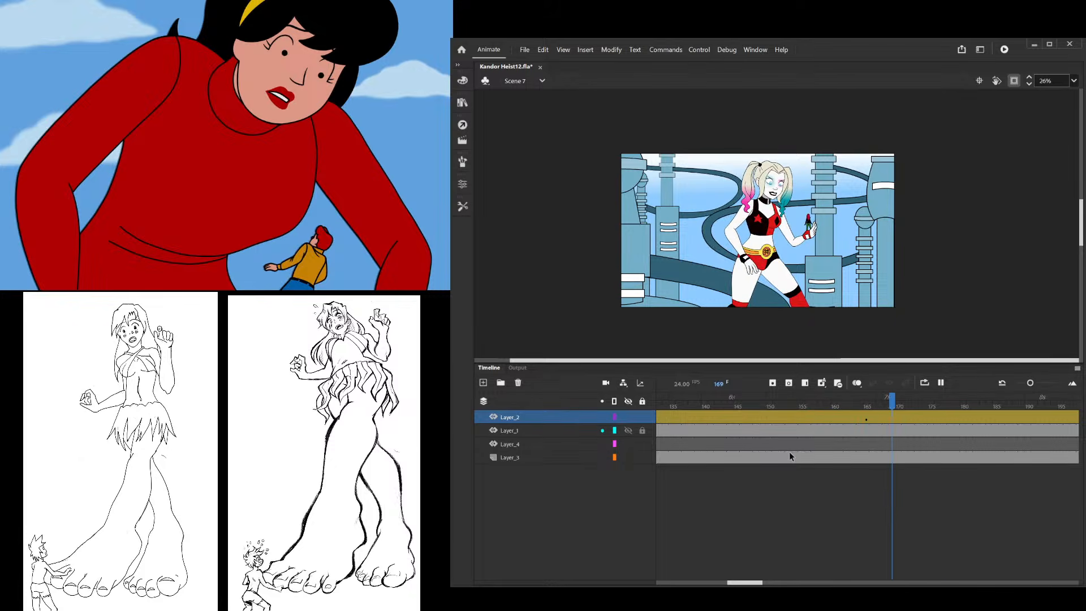
click(834, 430)
click(834, 431)
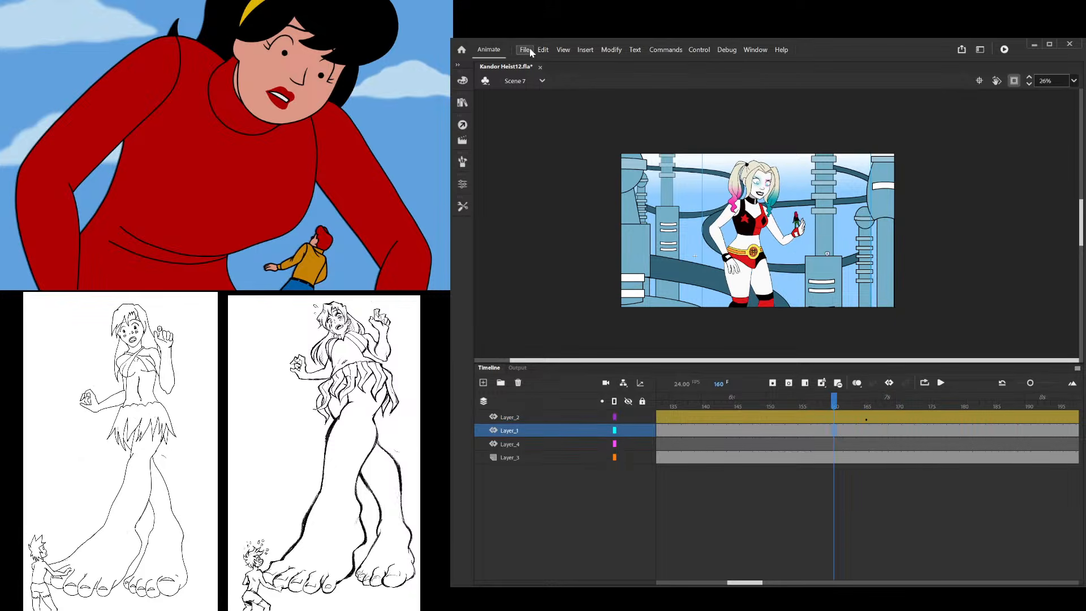